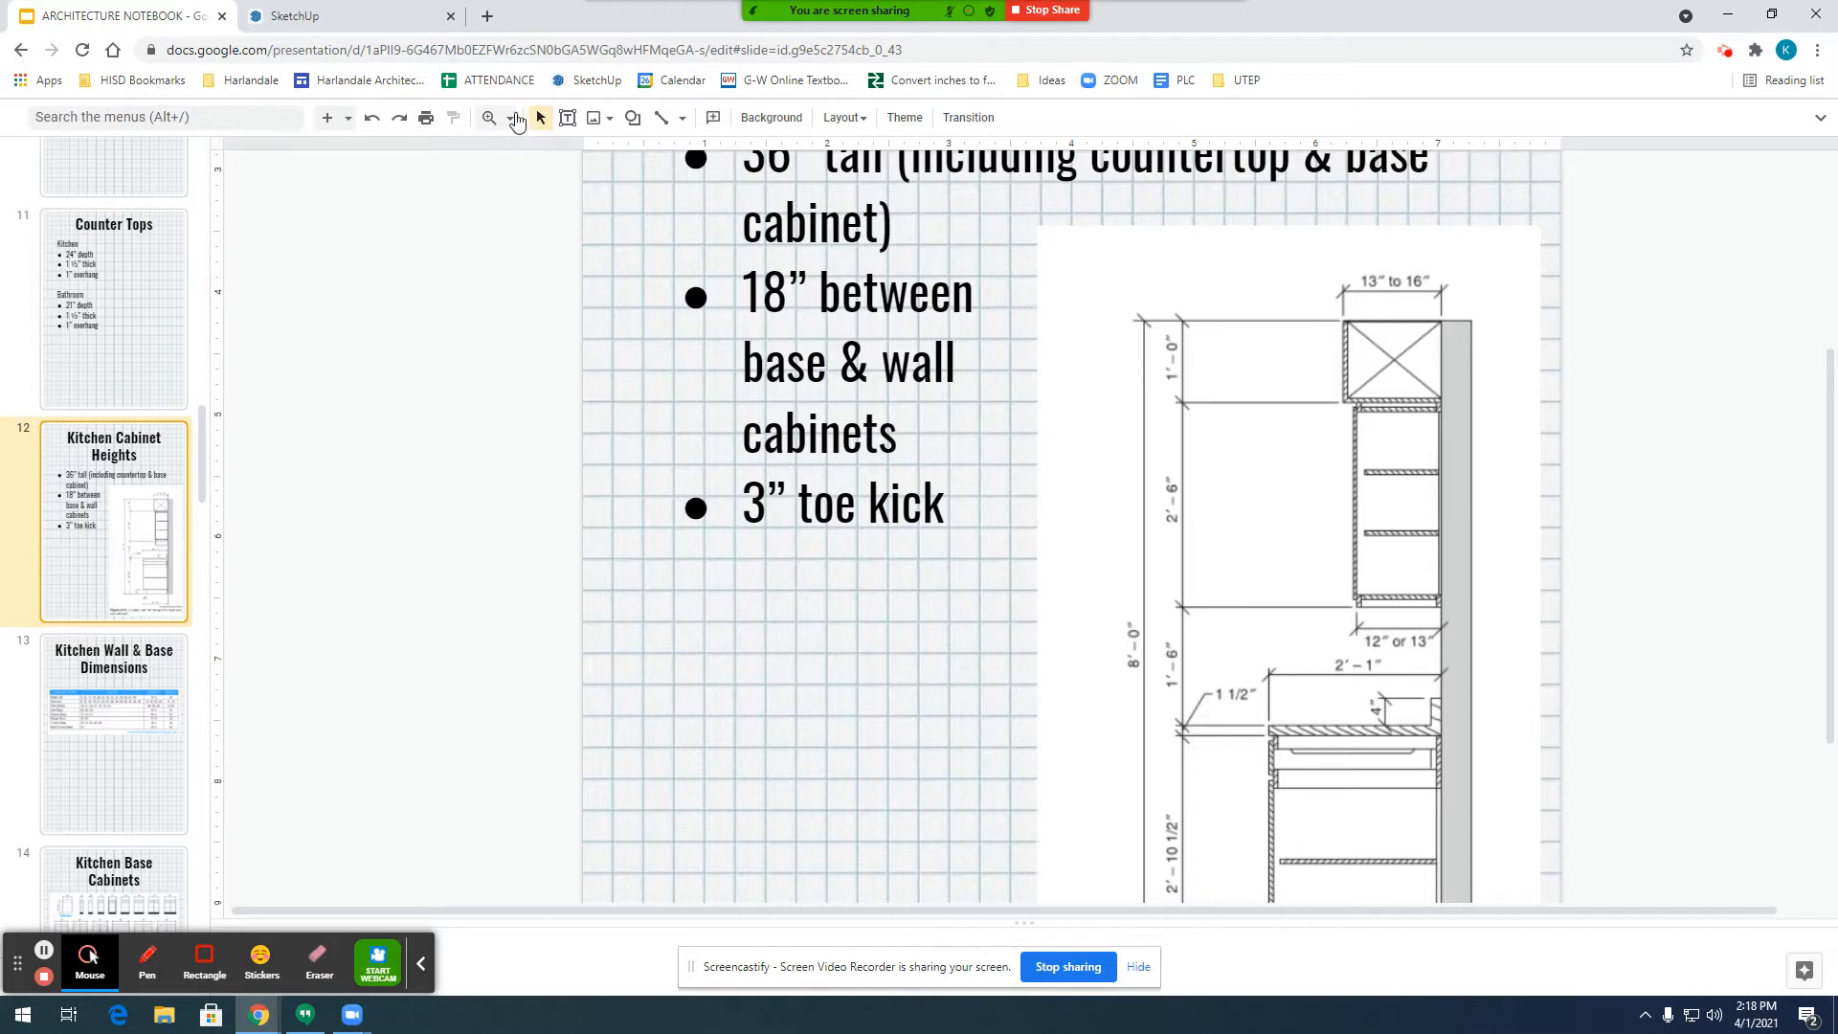
Set the slide zoom to 100% and shrink the speaker notes area to enlarge the Kitchen Cabinet Heights slide.
left_click(514, 117)
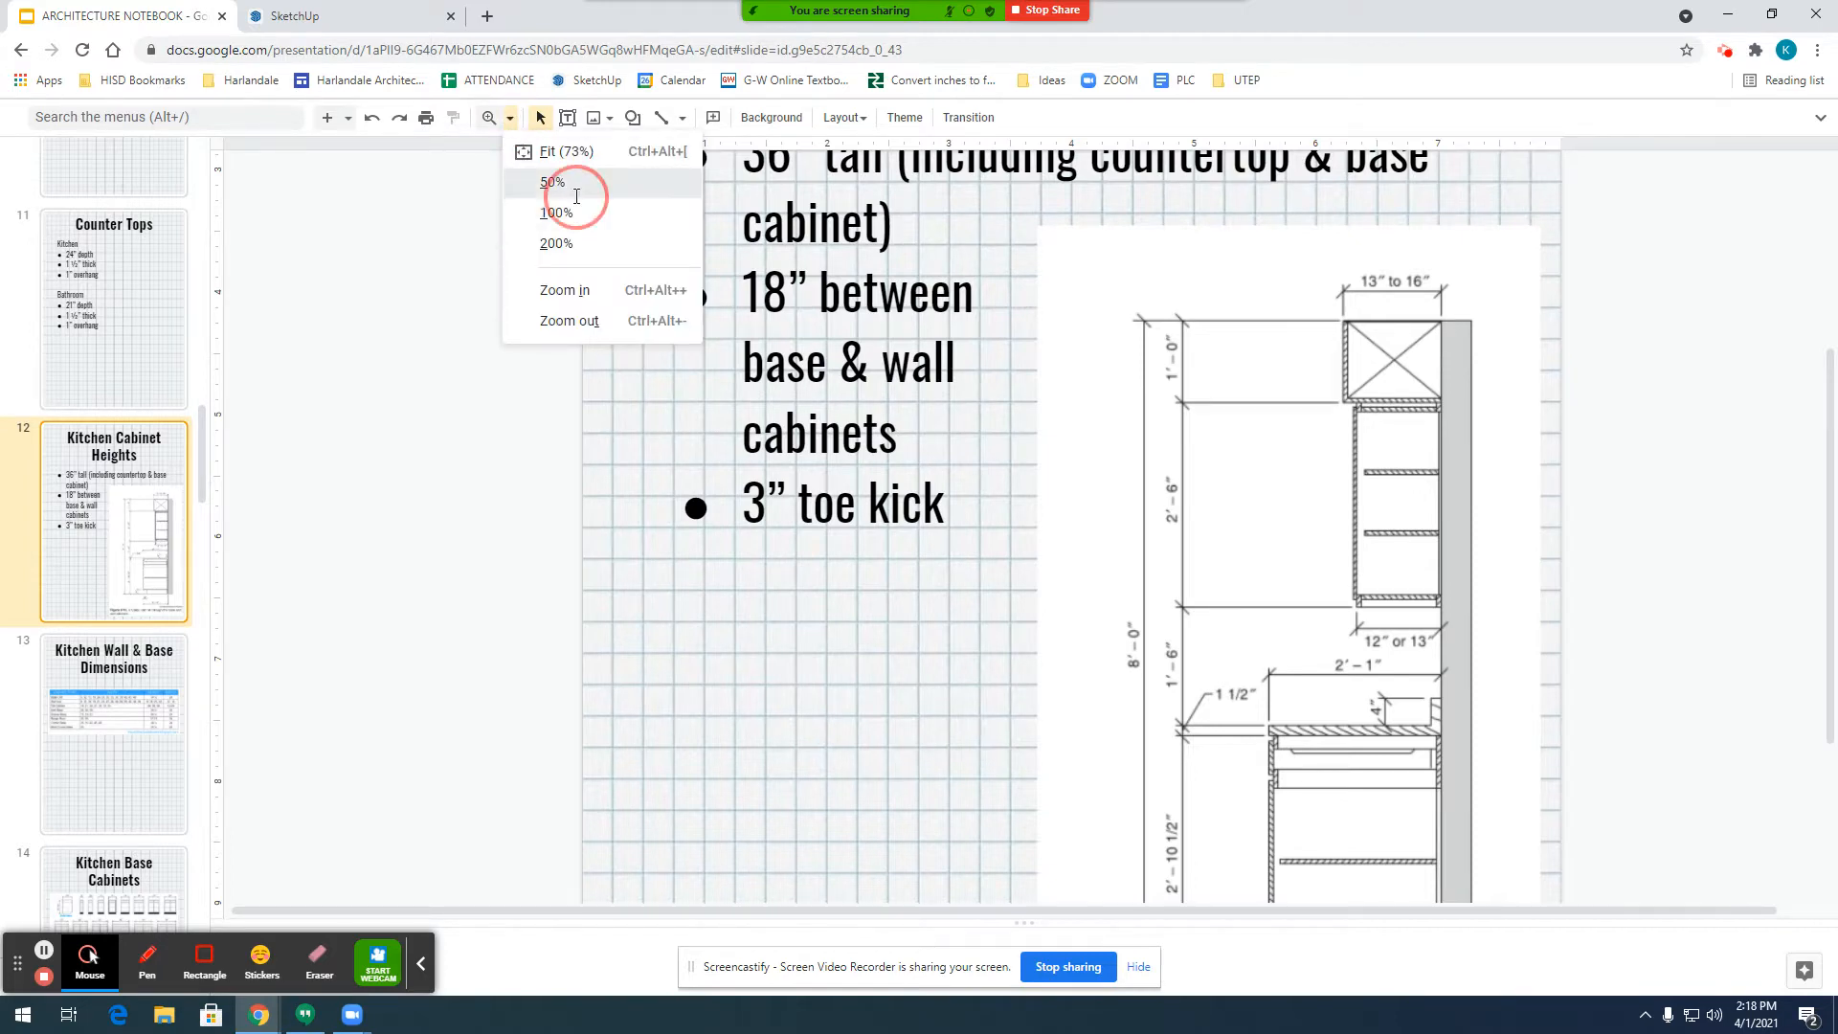
left_click(565, 182)
left_click(511, 119)
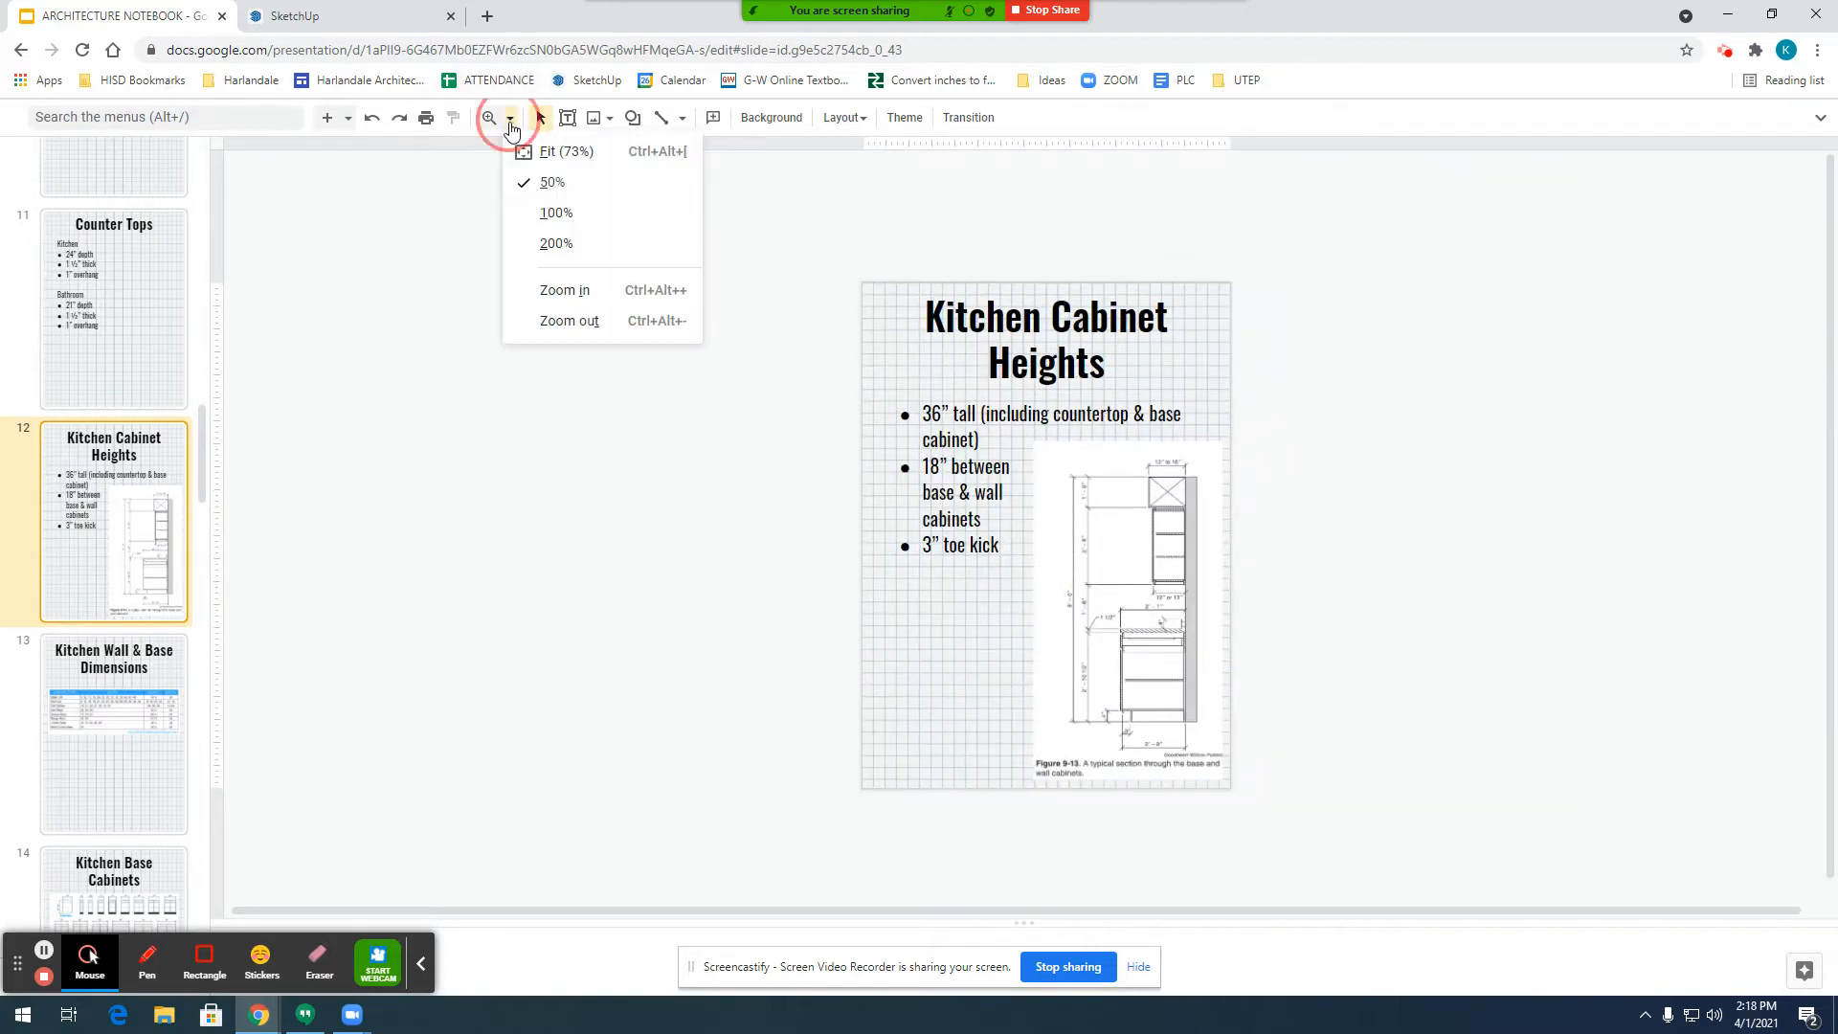
left_click(531, 205)
scroll(1132, 510, "down", 2)
scroll(1130, 537, "down", 1)
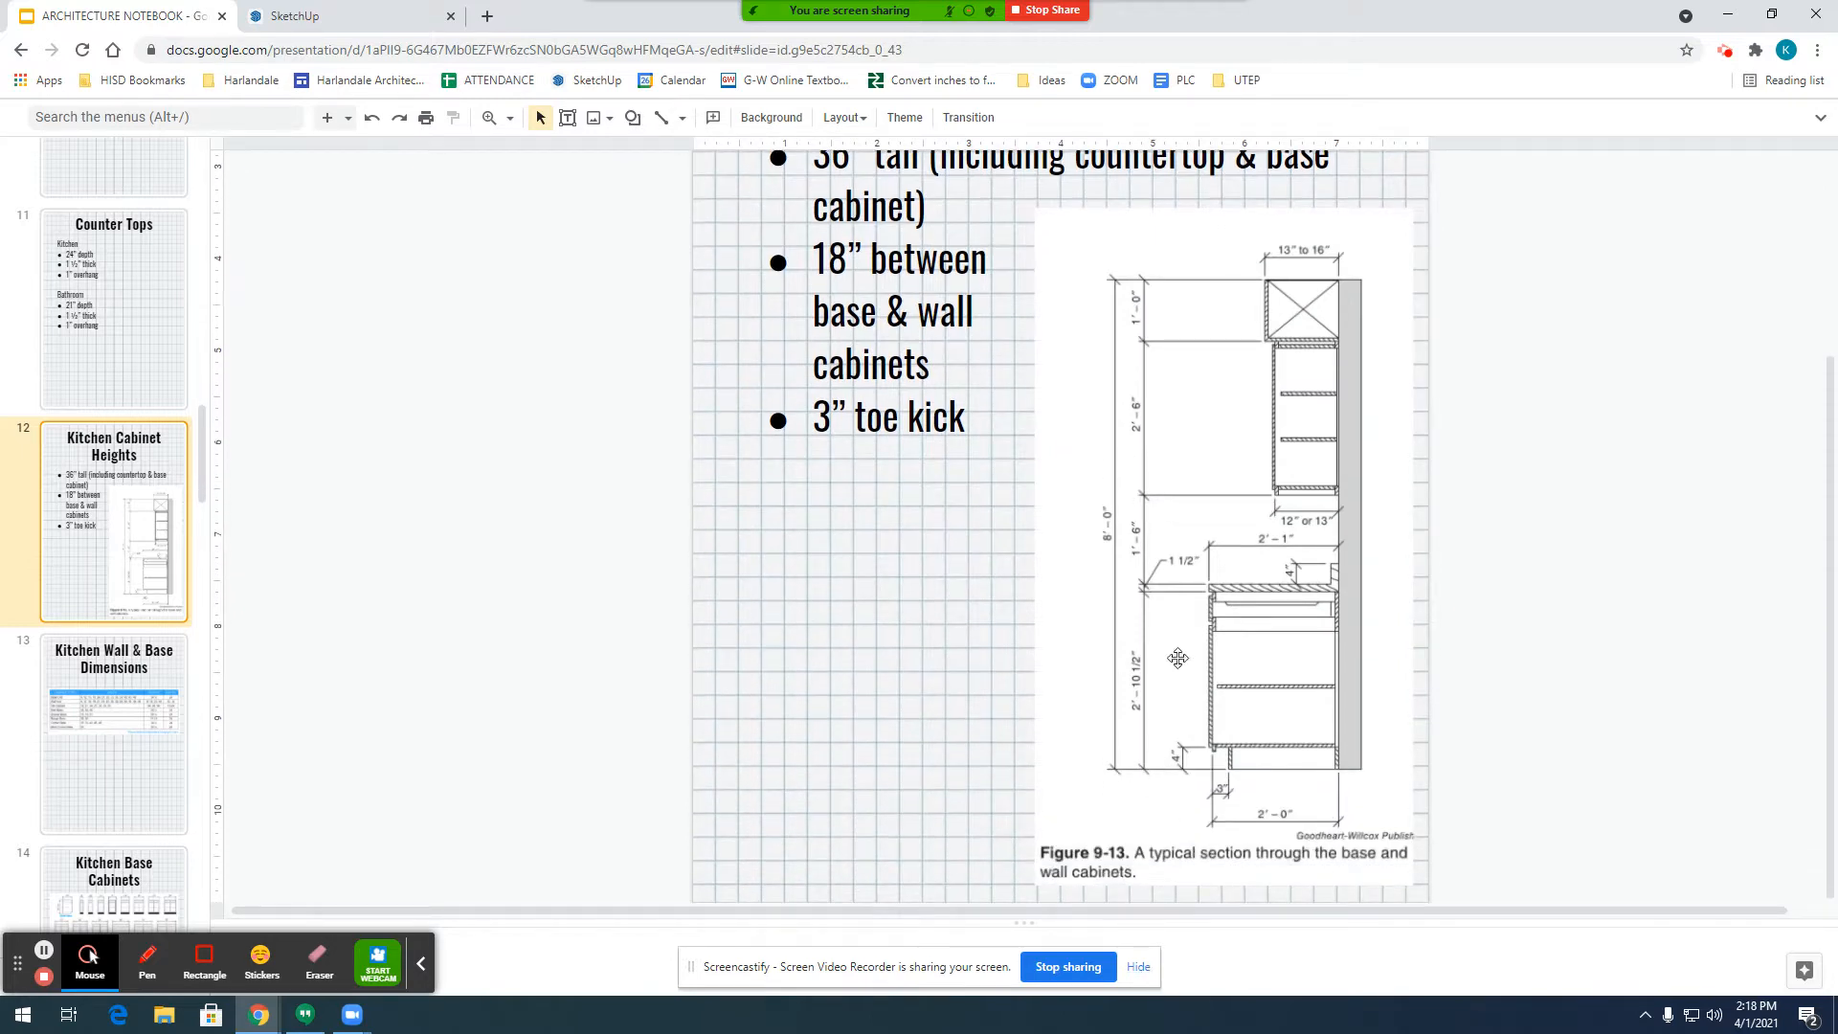
left_click_drag(1023, 923, 1029, 977)
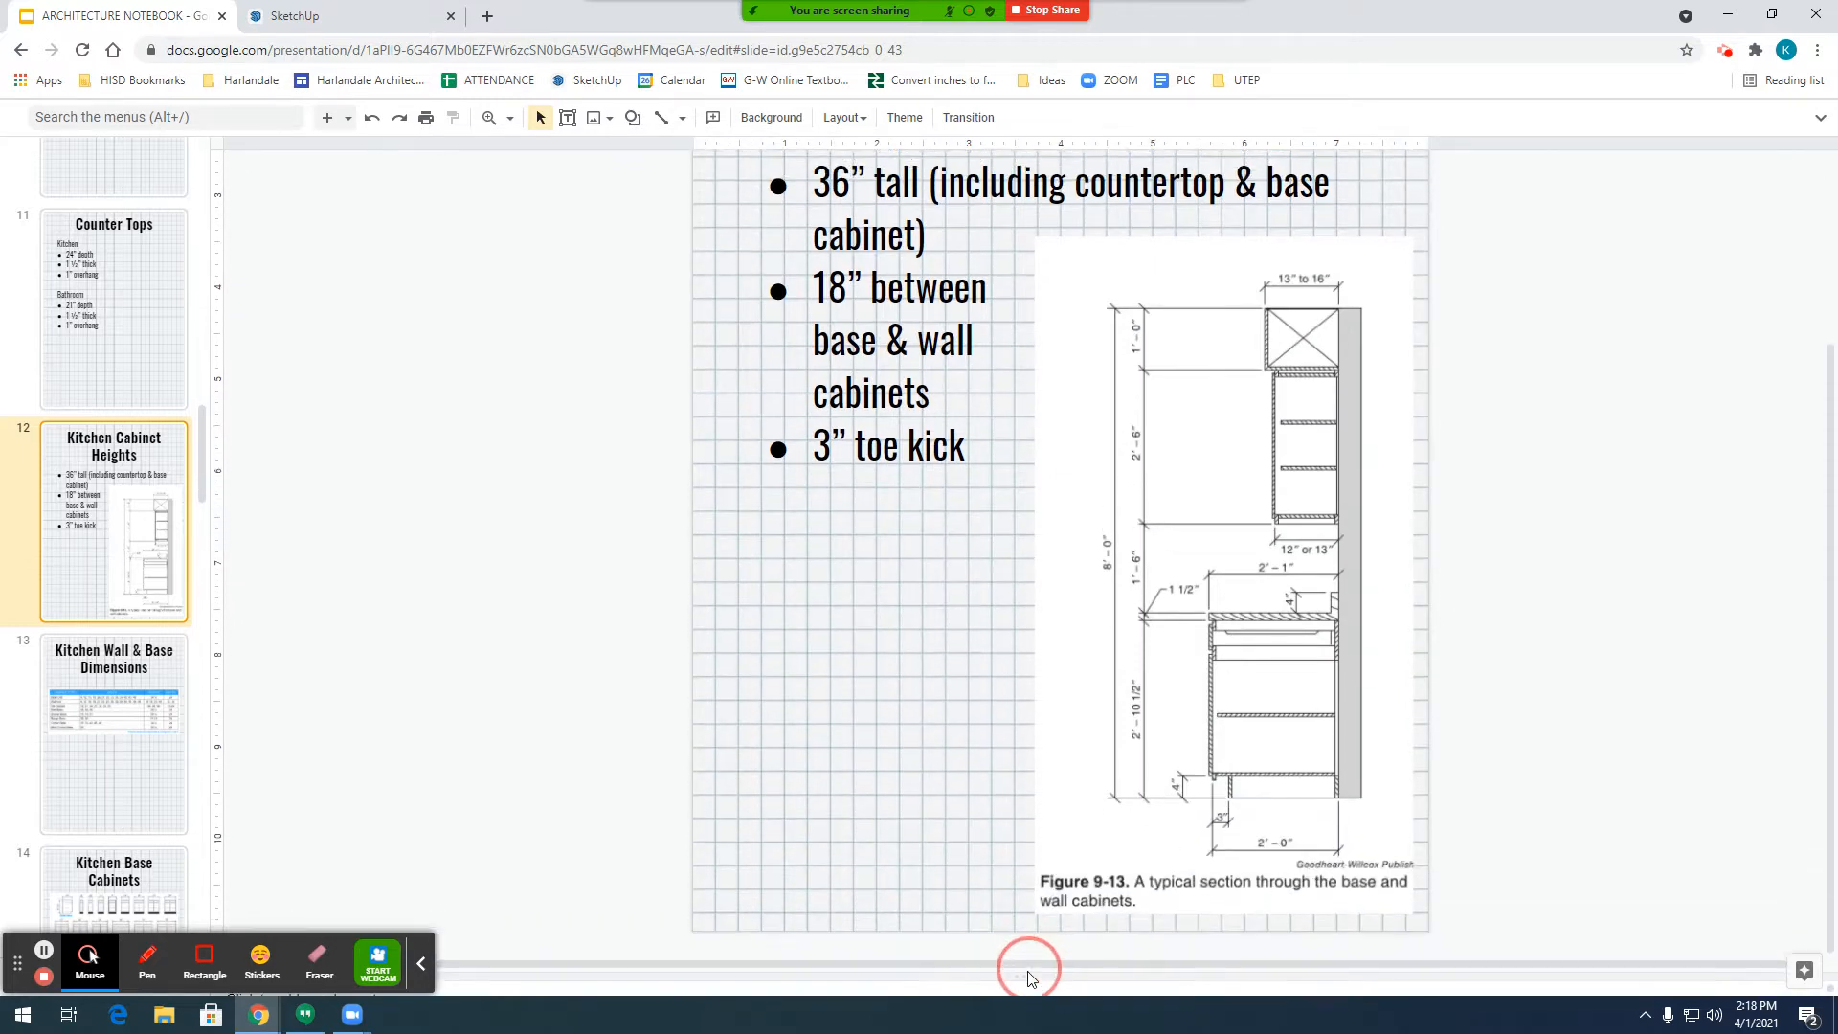
Examine the Kitchen Cabinet Heights bullets and the dimensioned section drawing through the base and wall cabinets.
scroll(1077, 642, "up", 3)
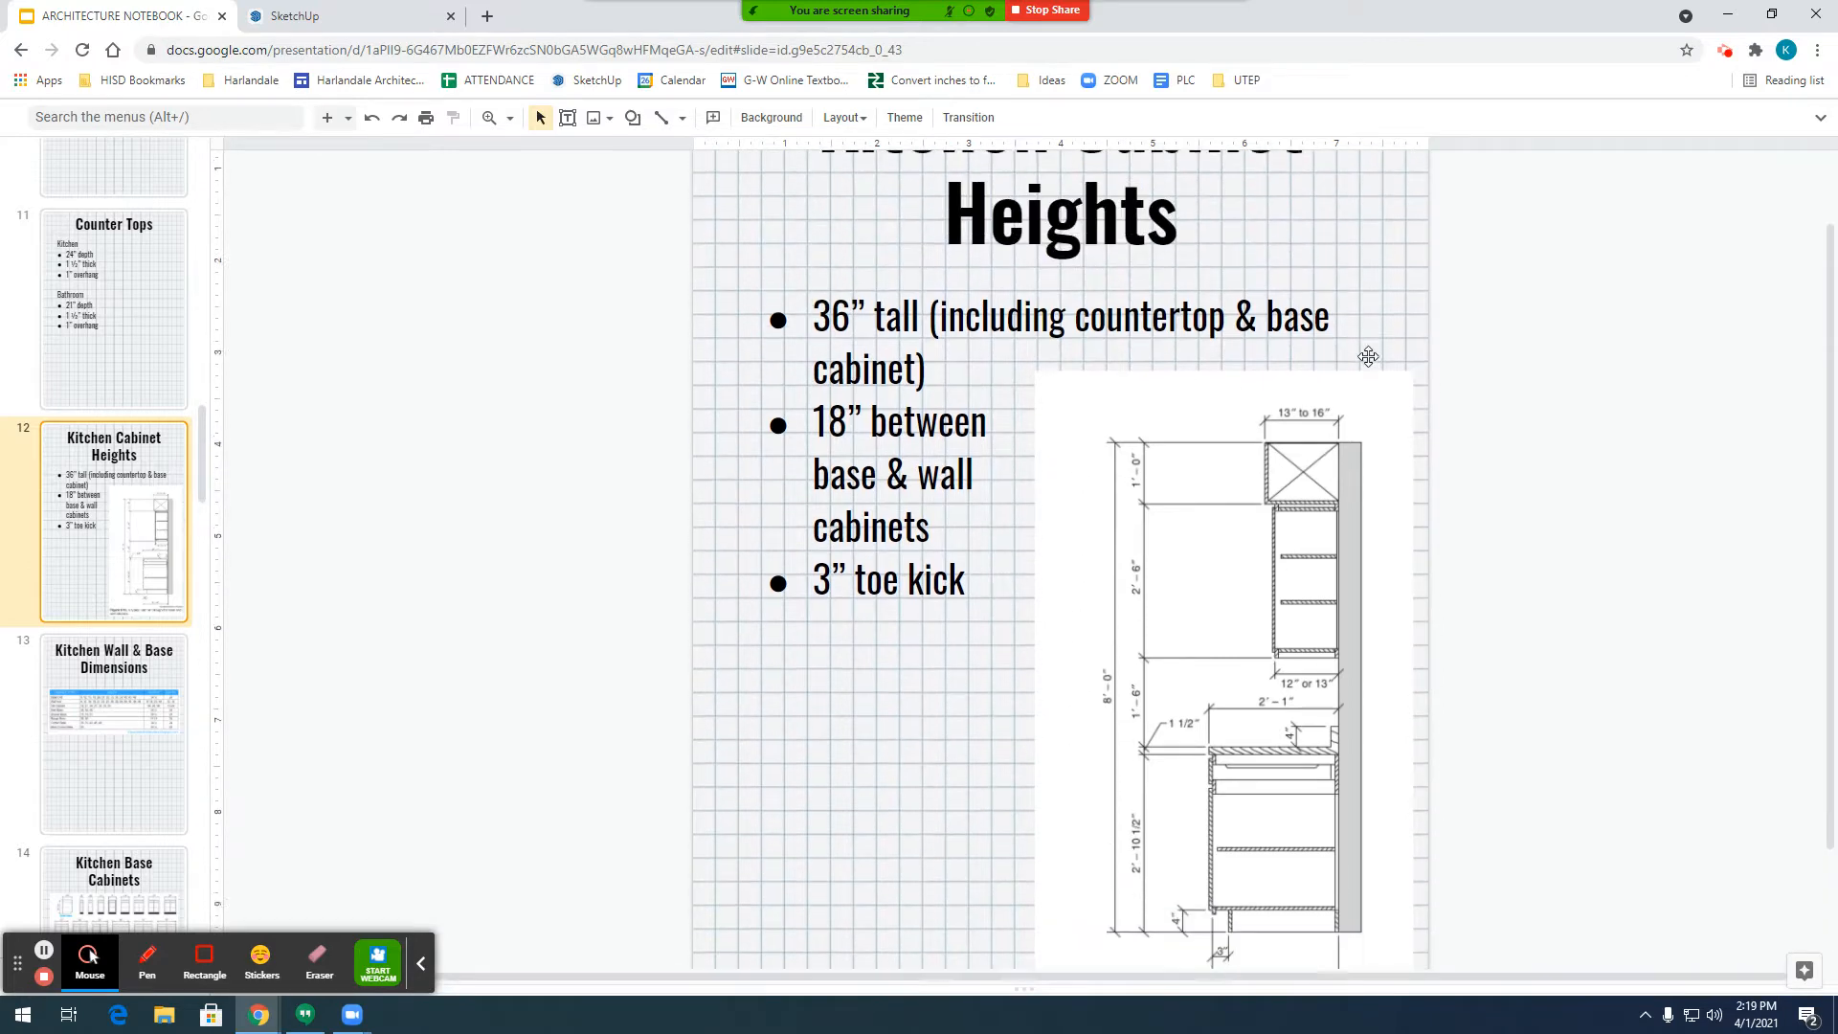
scroll(1369, 356, "down", 3)
scroll(1327, 360, "up", 5)
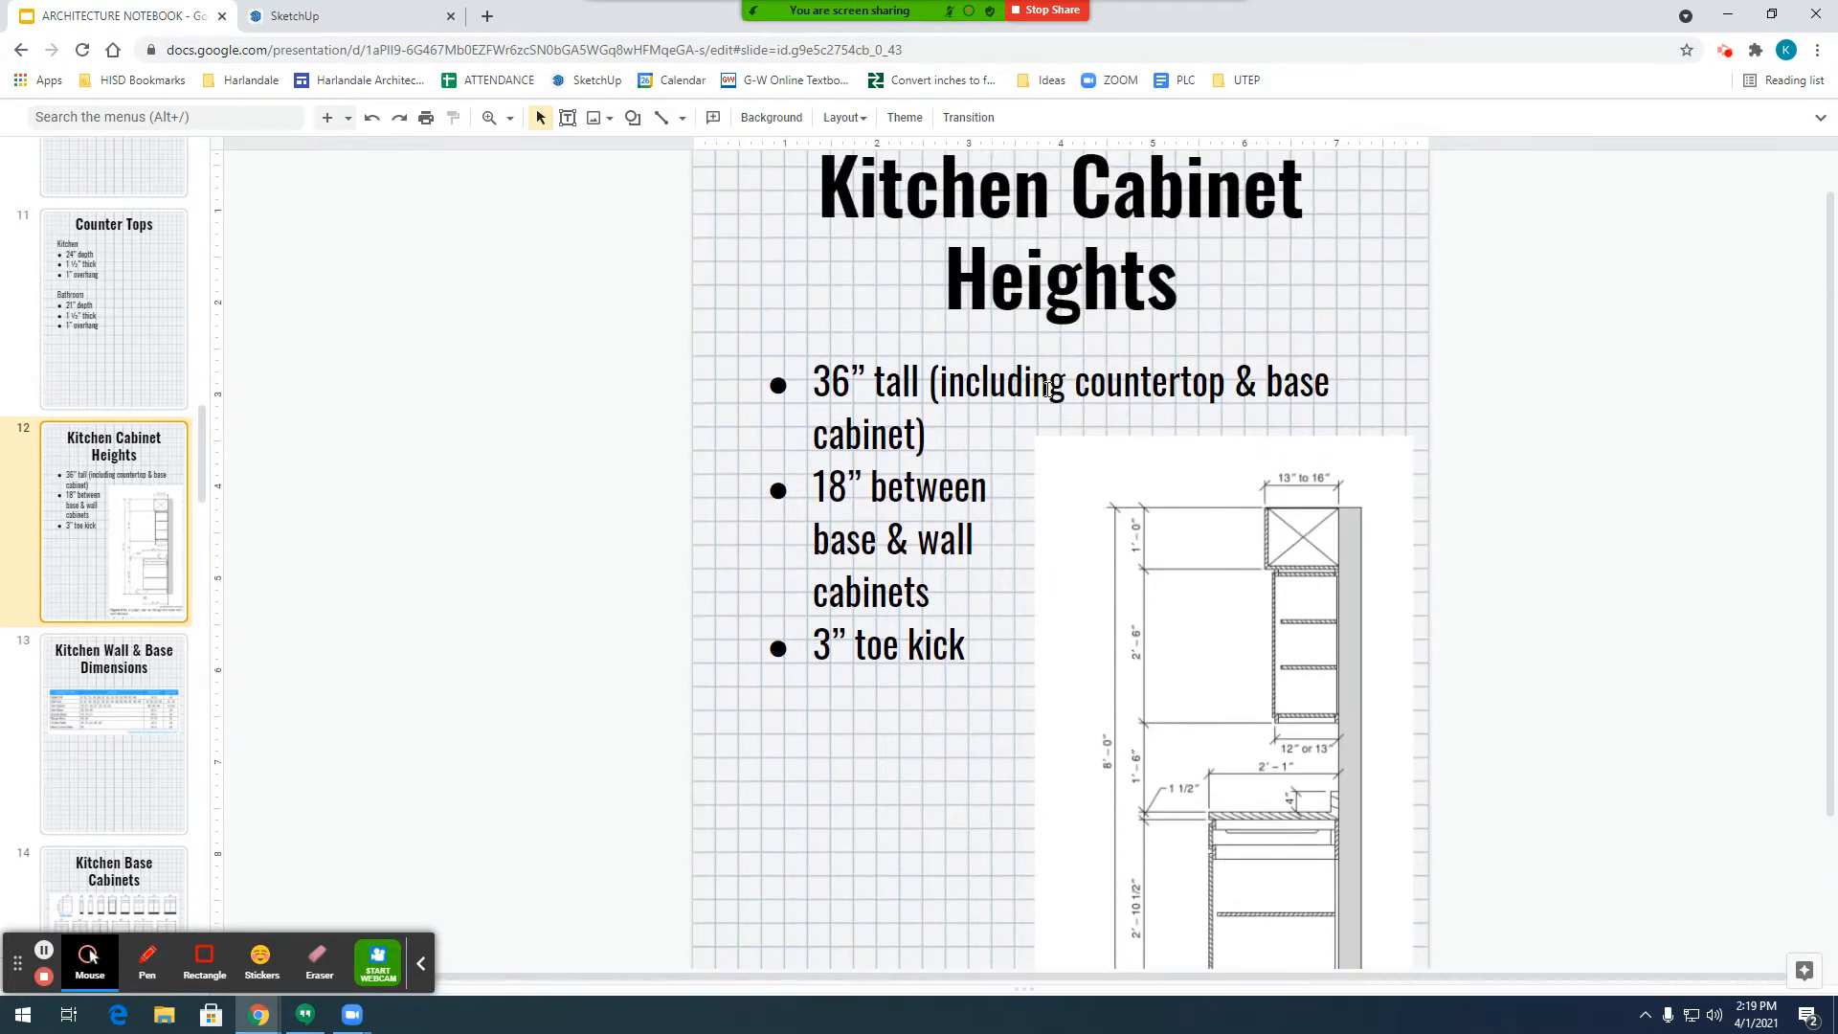
scroll(1046, 390, "down", 2)
scroll(1046, 390, "up", 1)
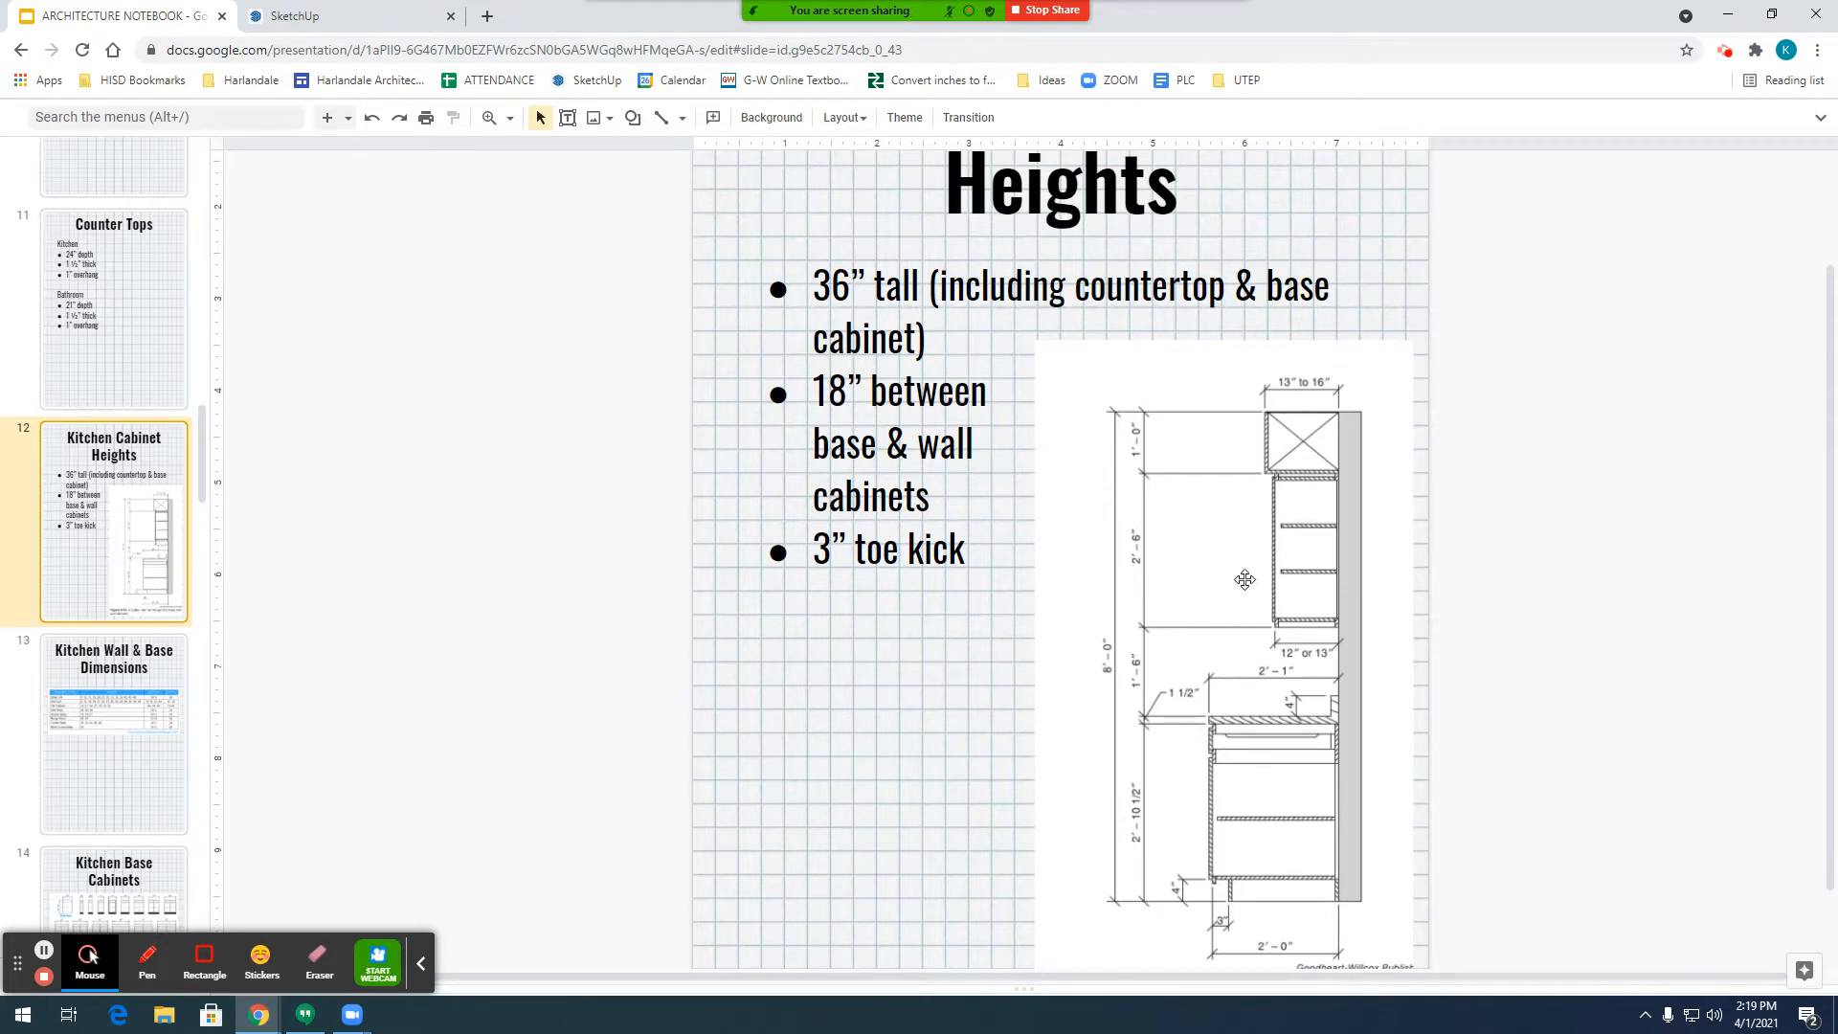
scroll(1245, 580, "down", 1)
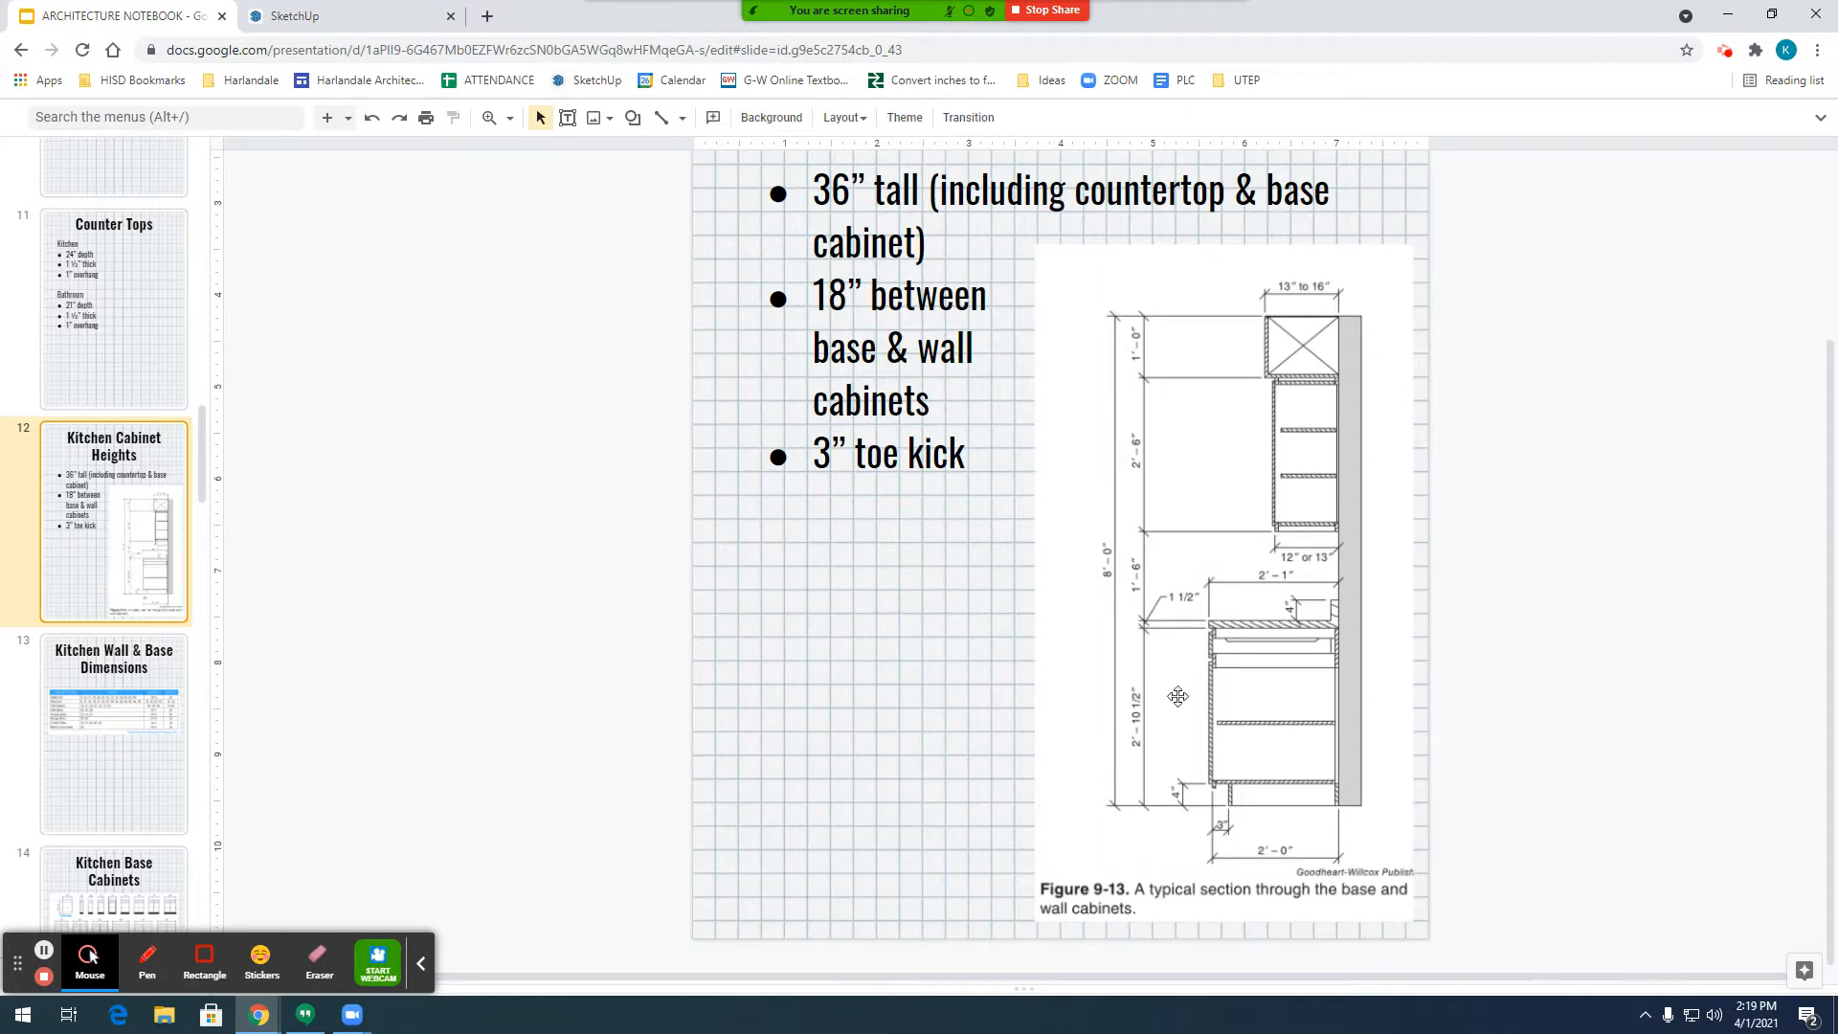
scroll(1210, 777, "up", 1)
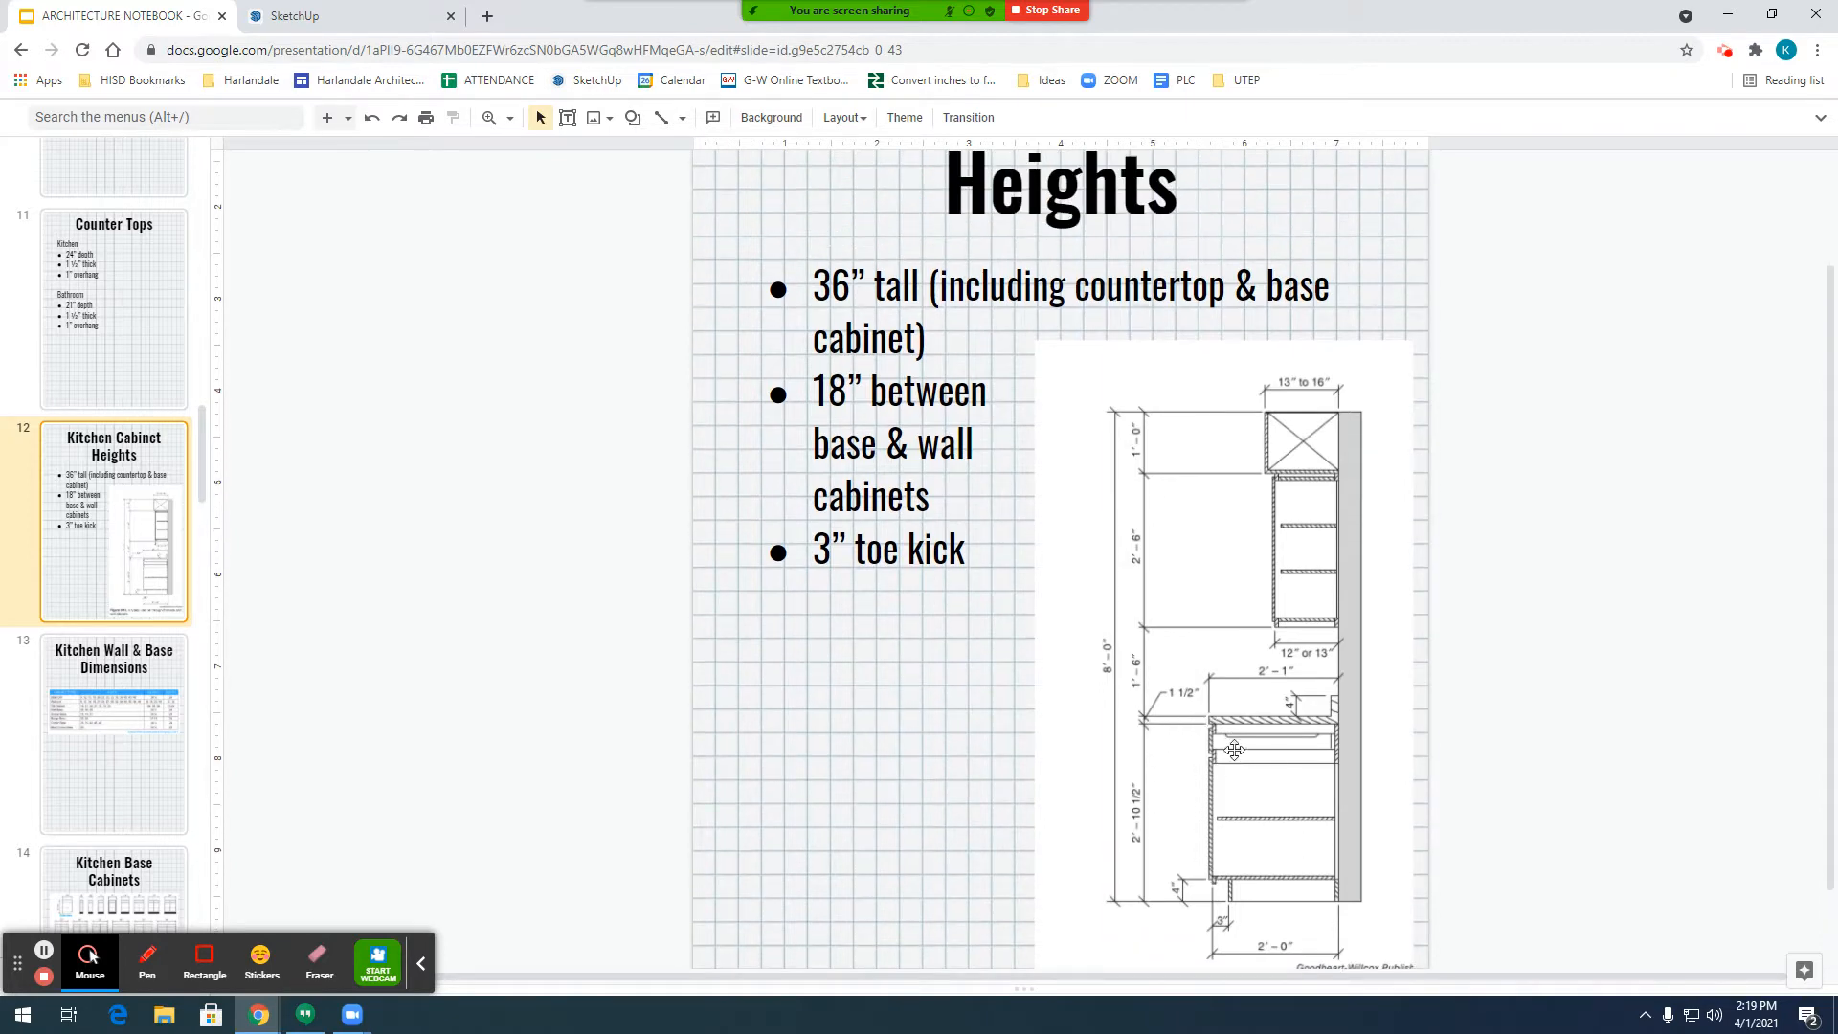
scroll(1277, 946, "up", 1)
scroll(1235, 623, "down", 2)
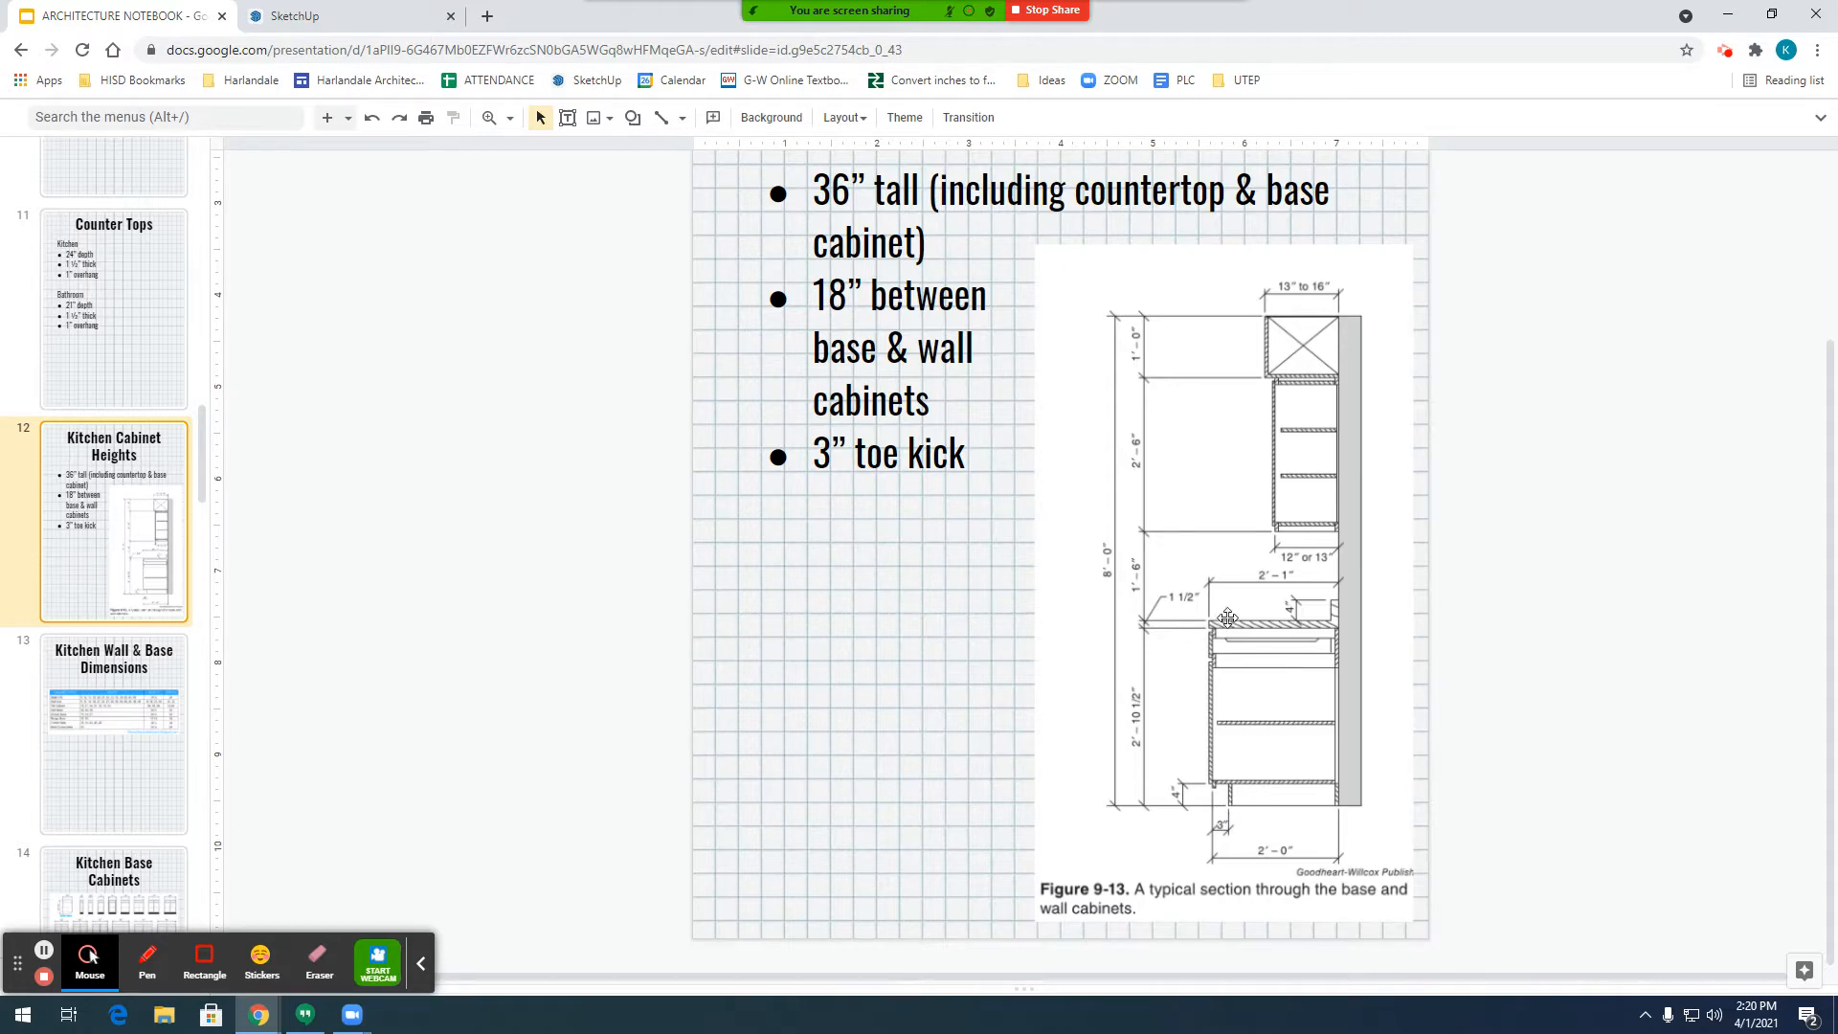
scroll(1229, 622, "up", 1)
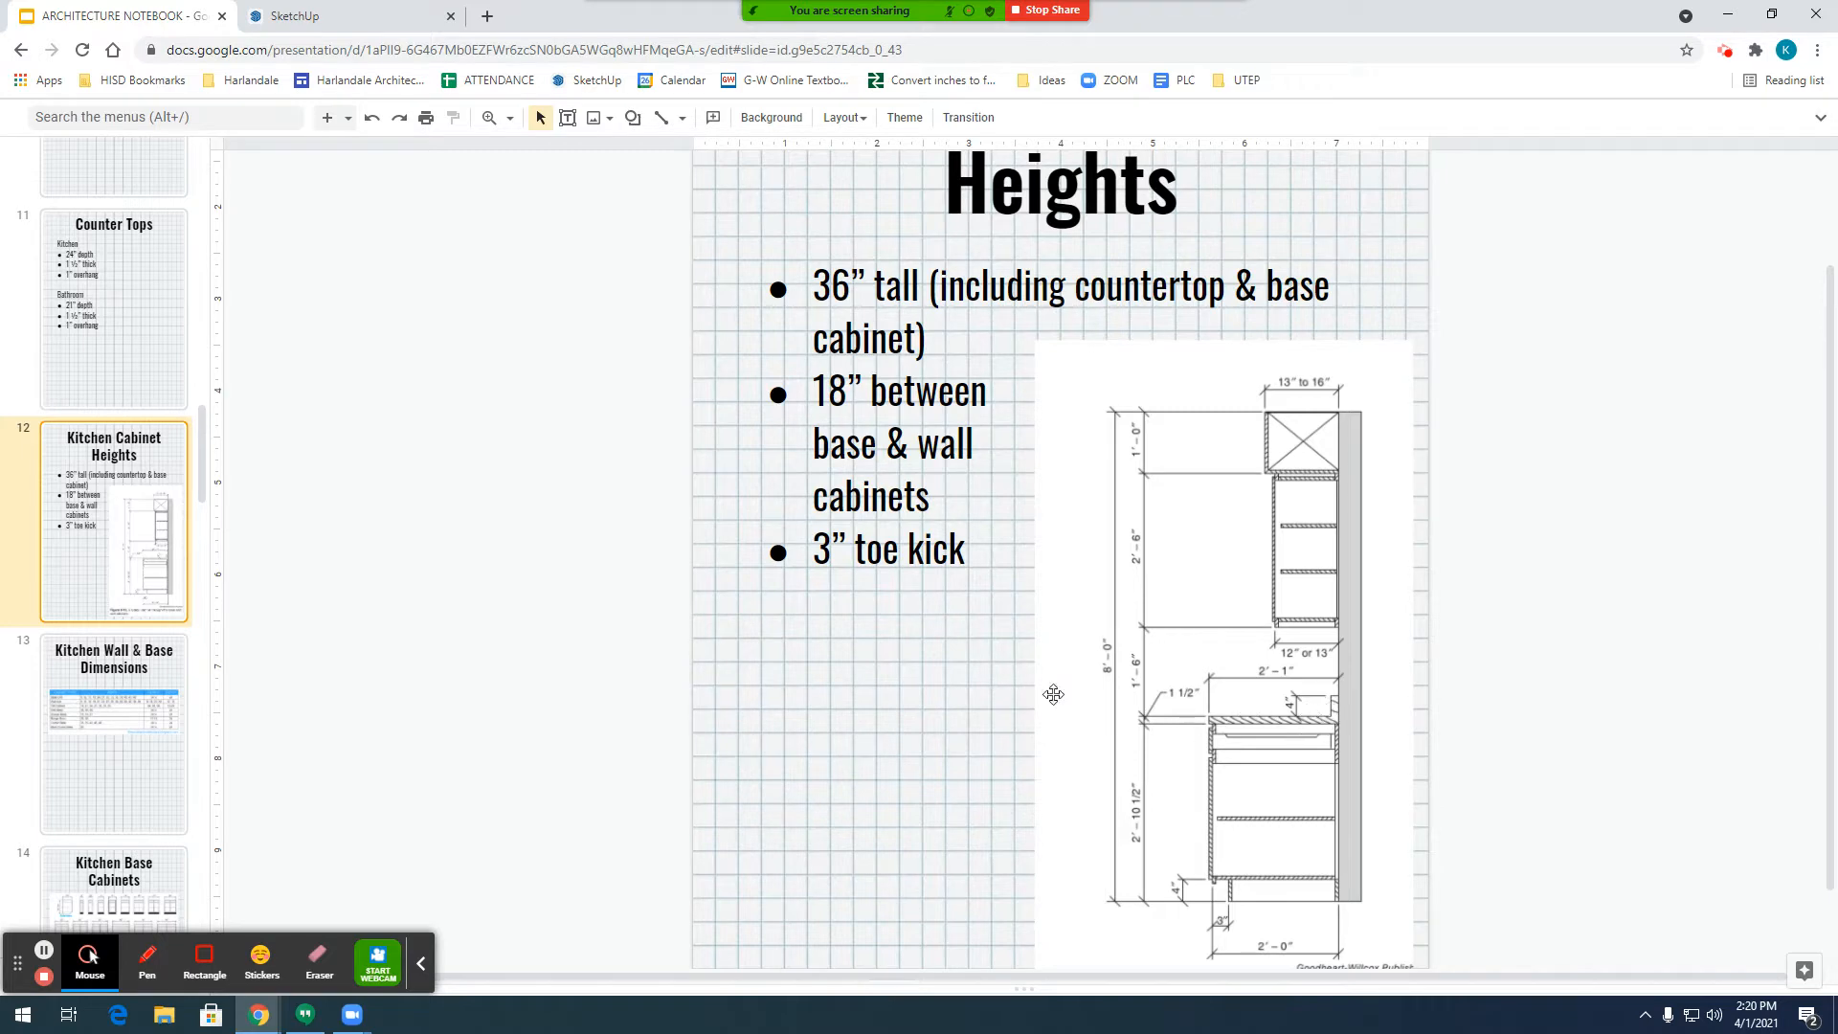
Review the Kitchen Wall & Base Dimensions, Kitchen Base Cabinets and Kitchen Wall/Upper Cabinets slides.
left_click(100, 682)
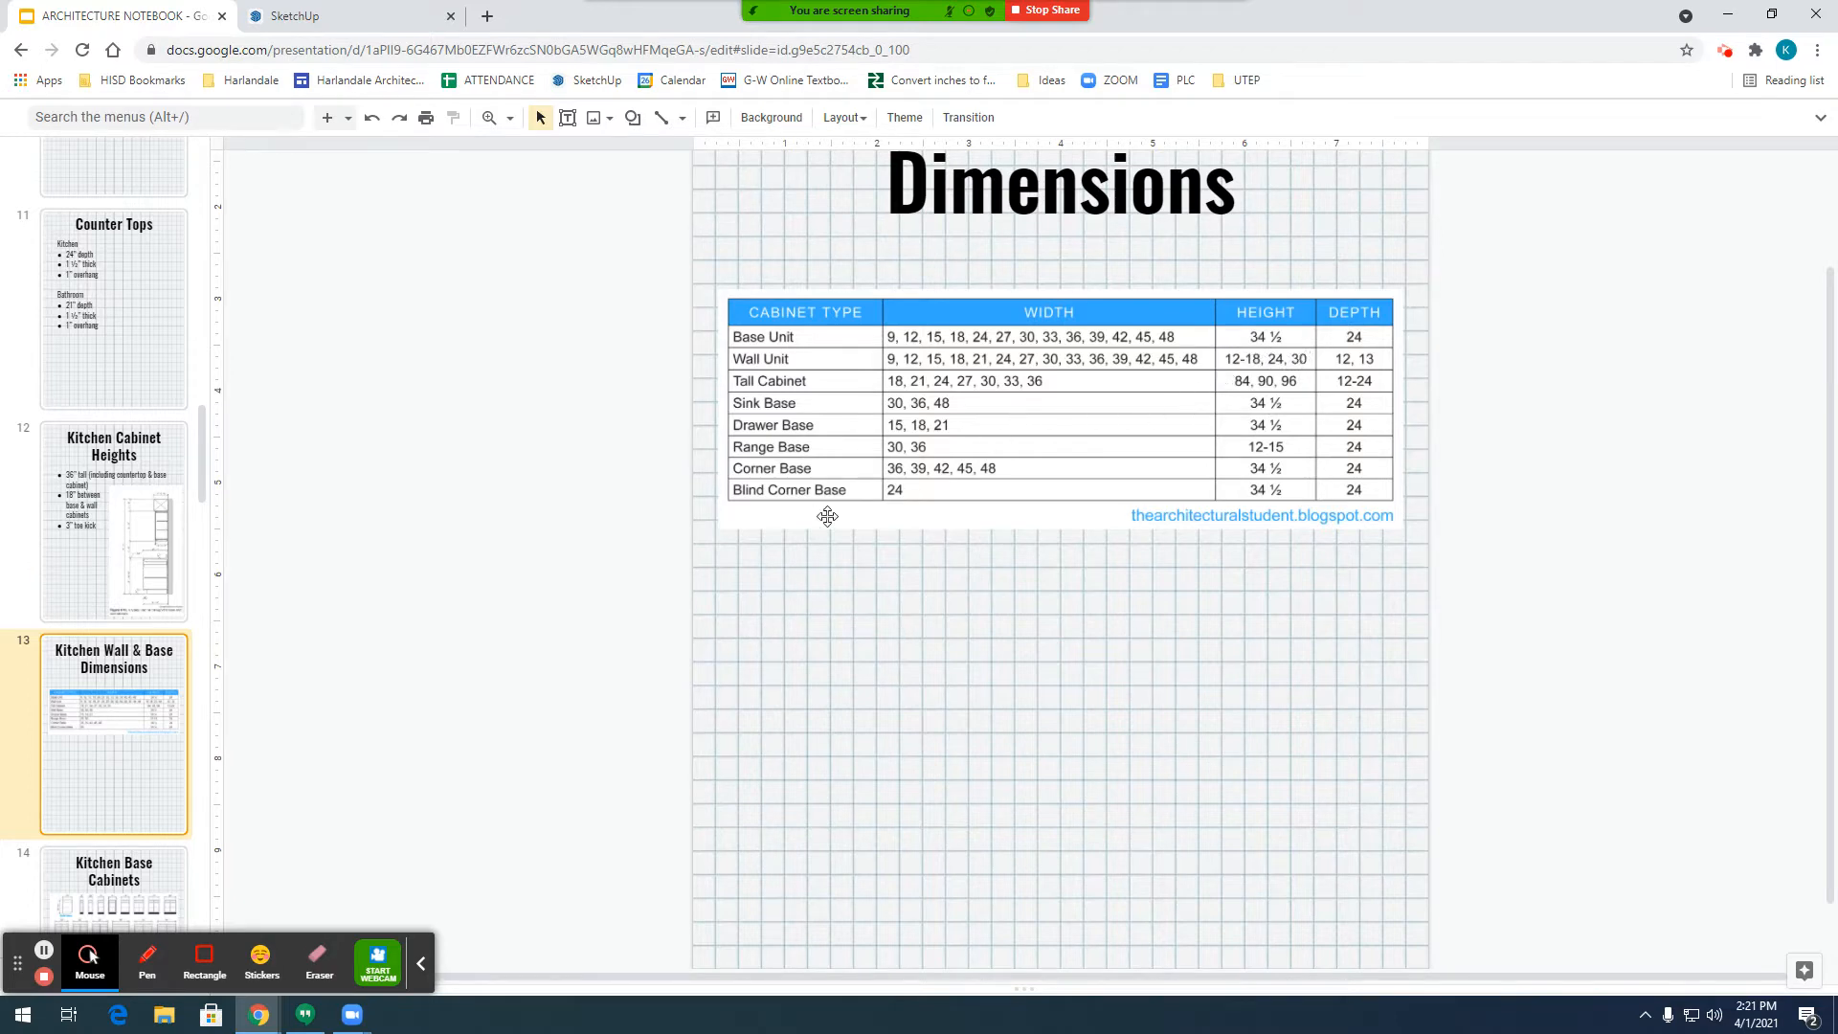
scroll(89, 713, "down", 2)
left_click(89, 710)
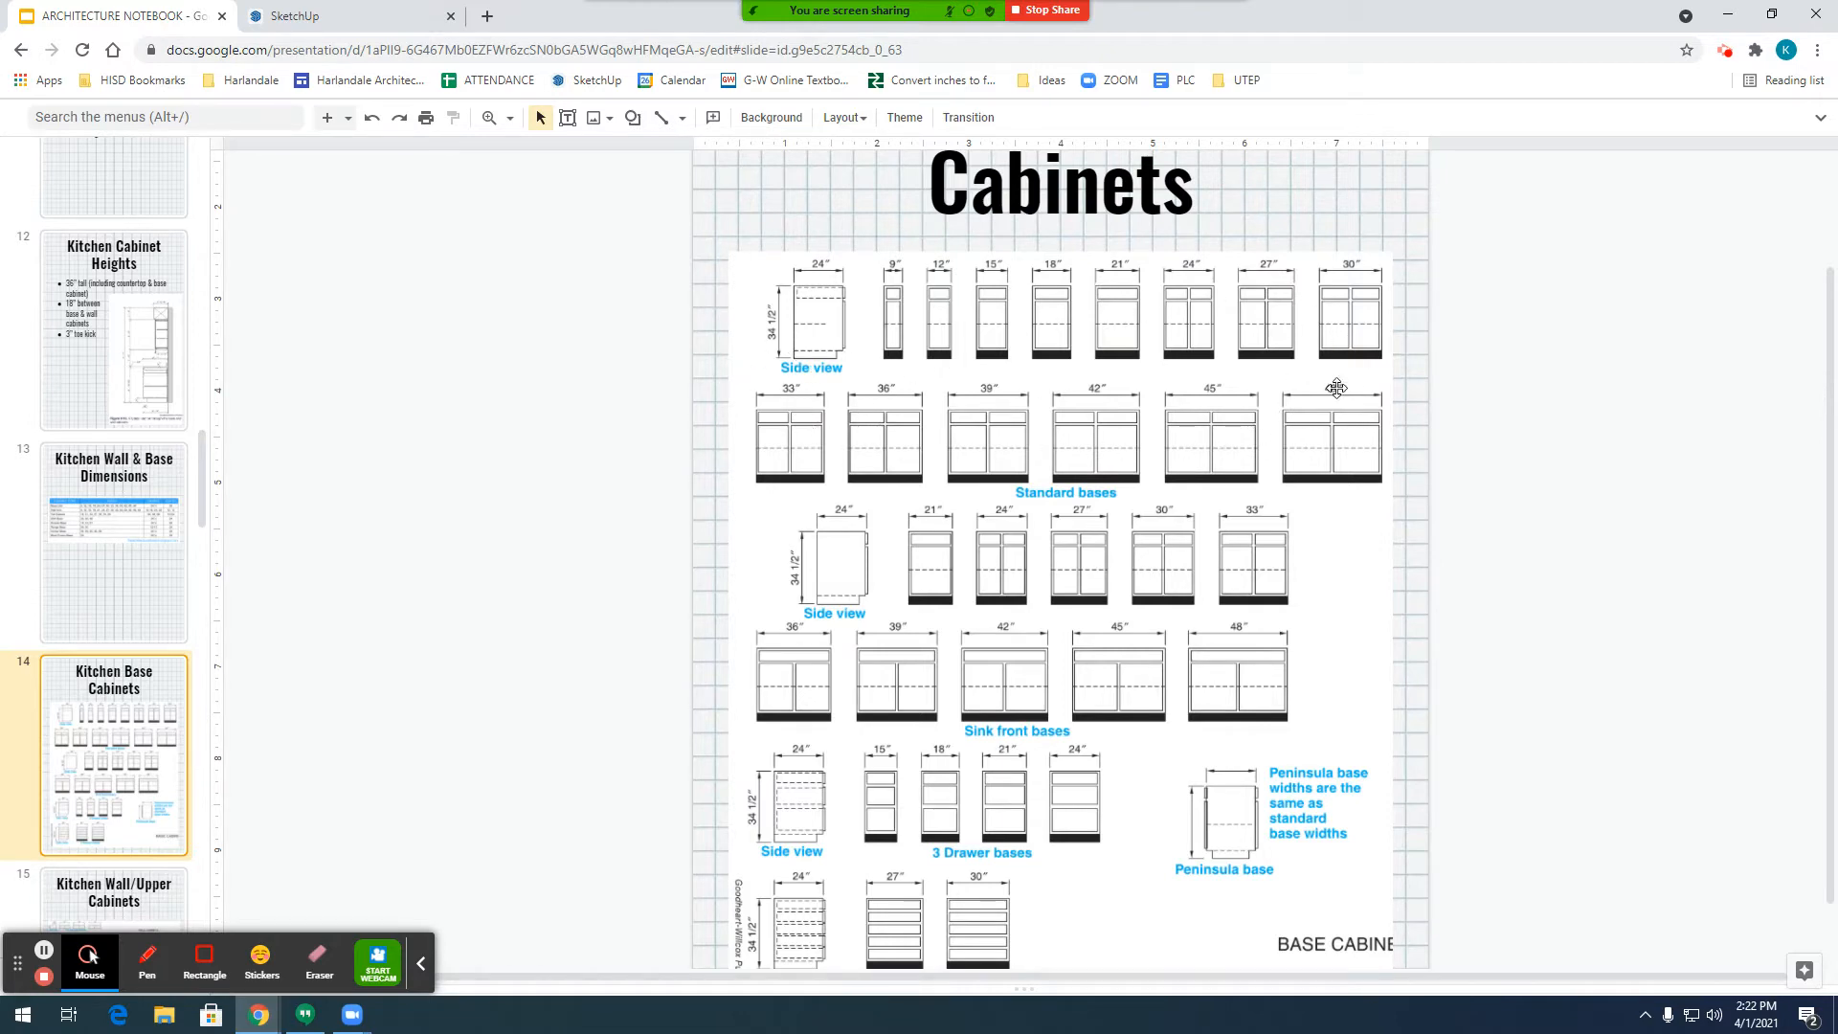
scroll(1336, 387, "down", 1)
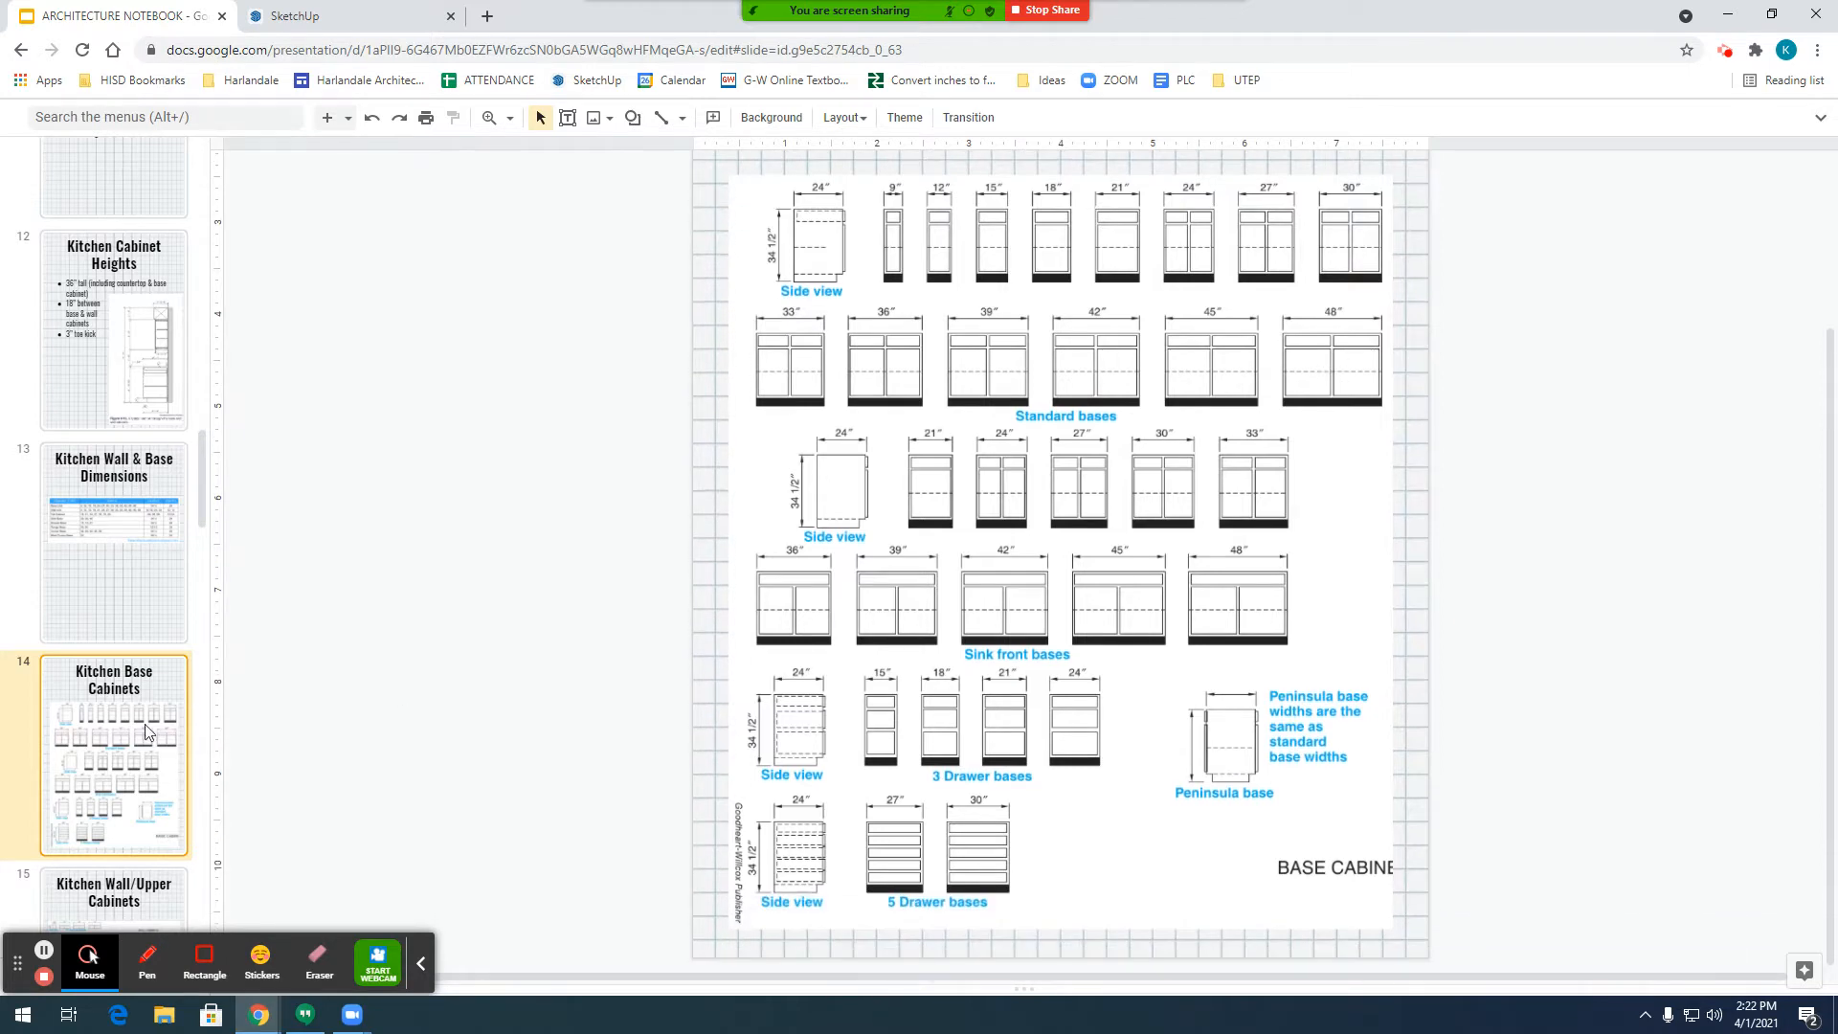
scroll(149, 732, "down", 3)
left_click(135, 663)
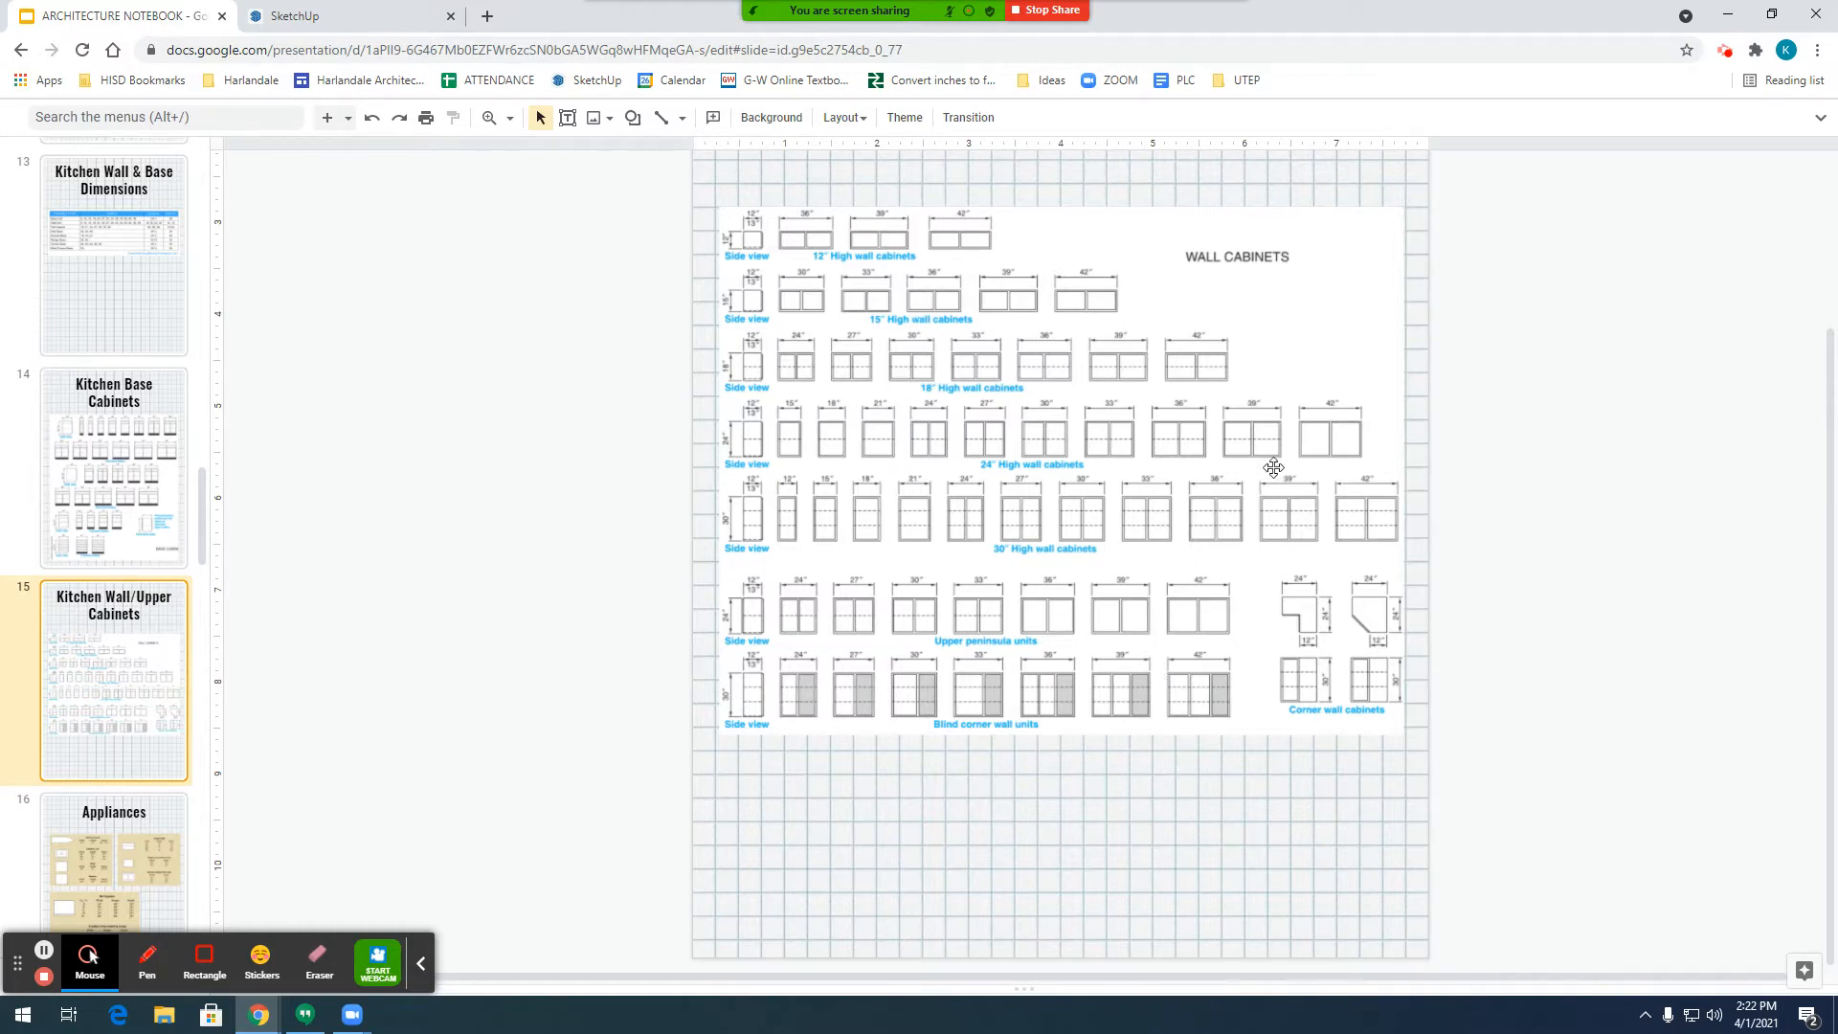
scroll(148, 752, "up", 3)
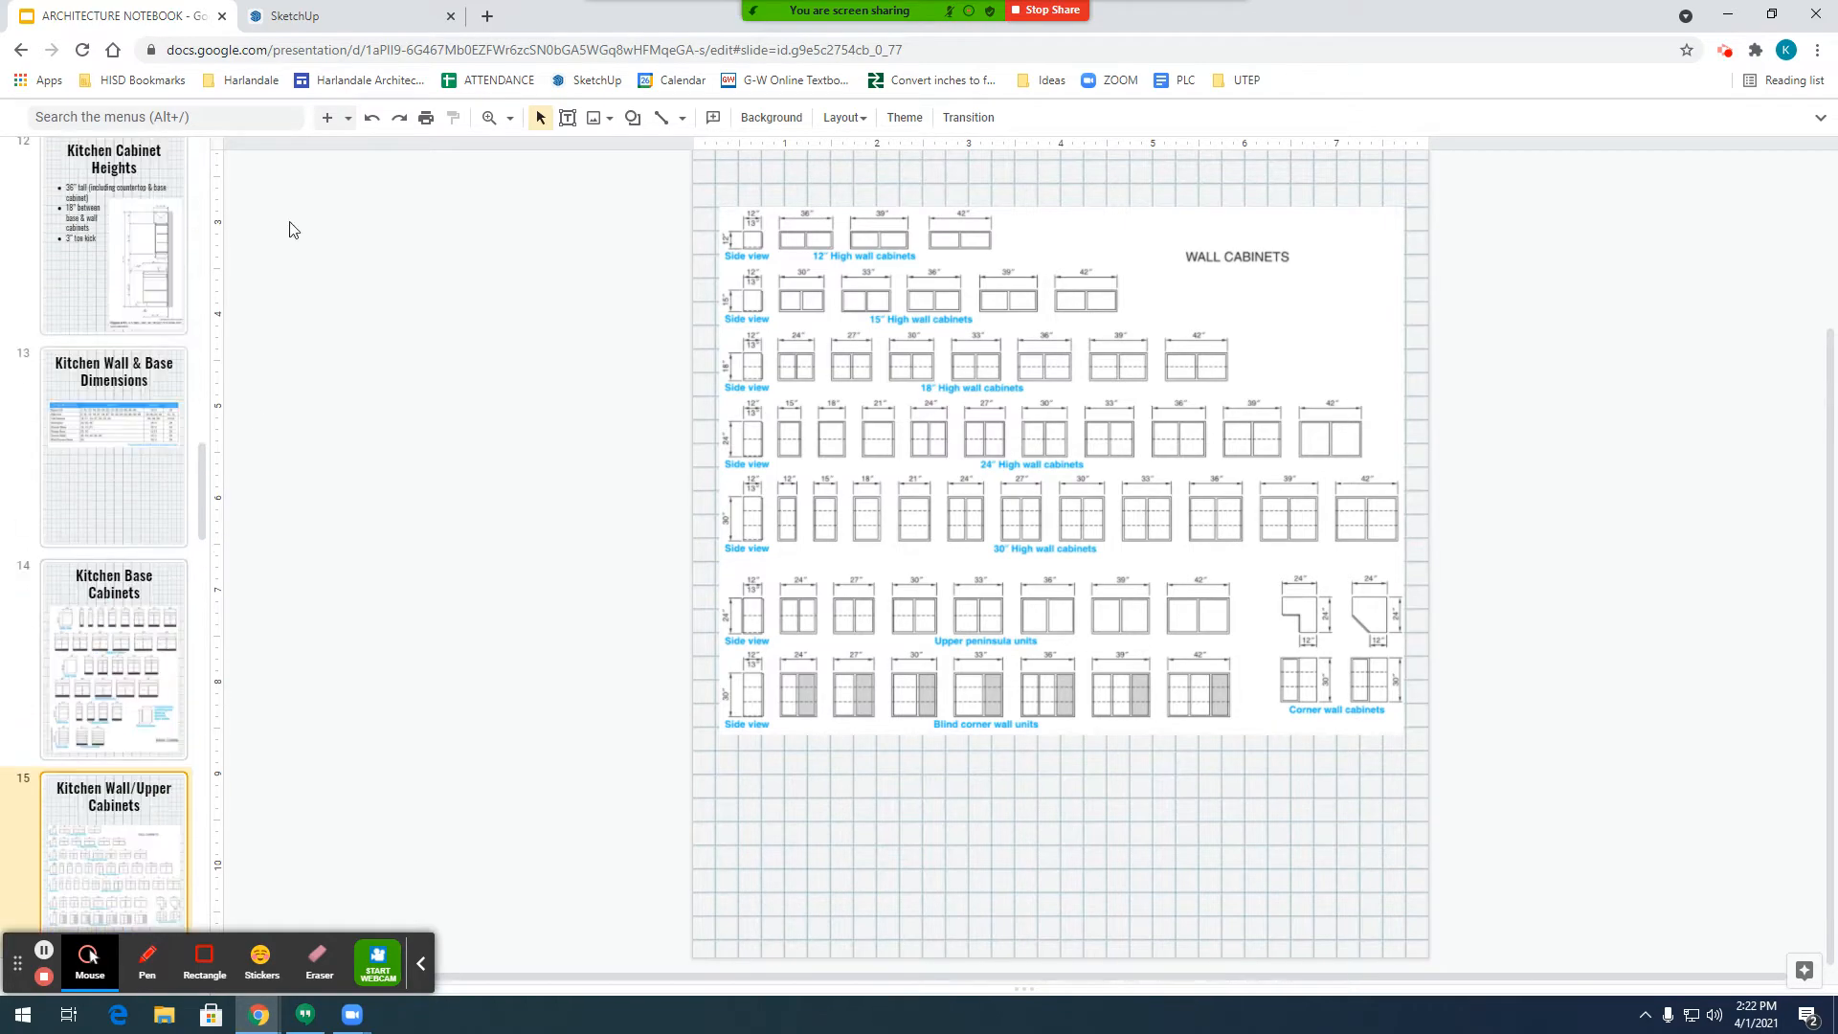
Switch to the Kitchen Cabinets model in SketchUp and survey all cabinet groups, ending on the plain-front cabinet rows.
left_click(335, 10)
scroll(515, 412, "down", 3)
left_click_drag(574, 657, 985, 505)
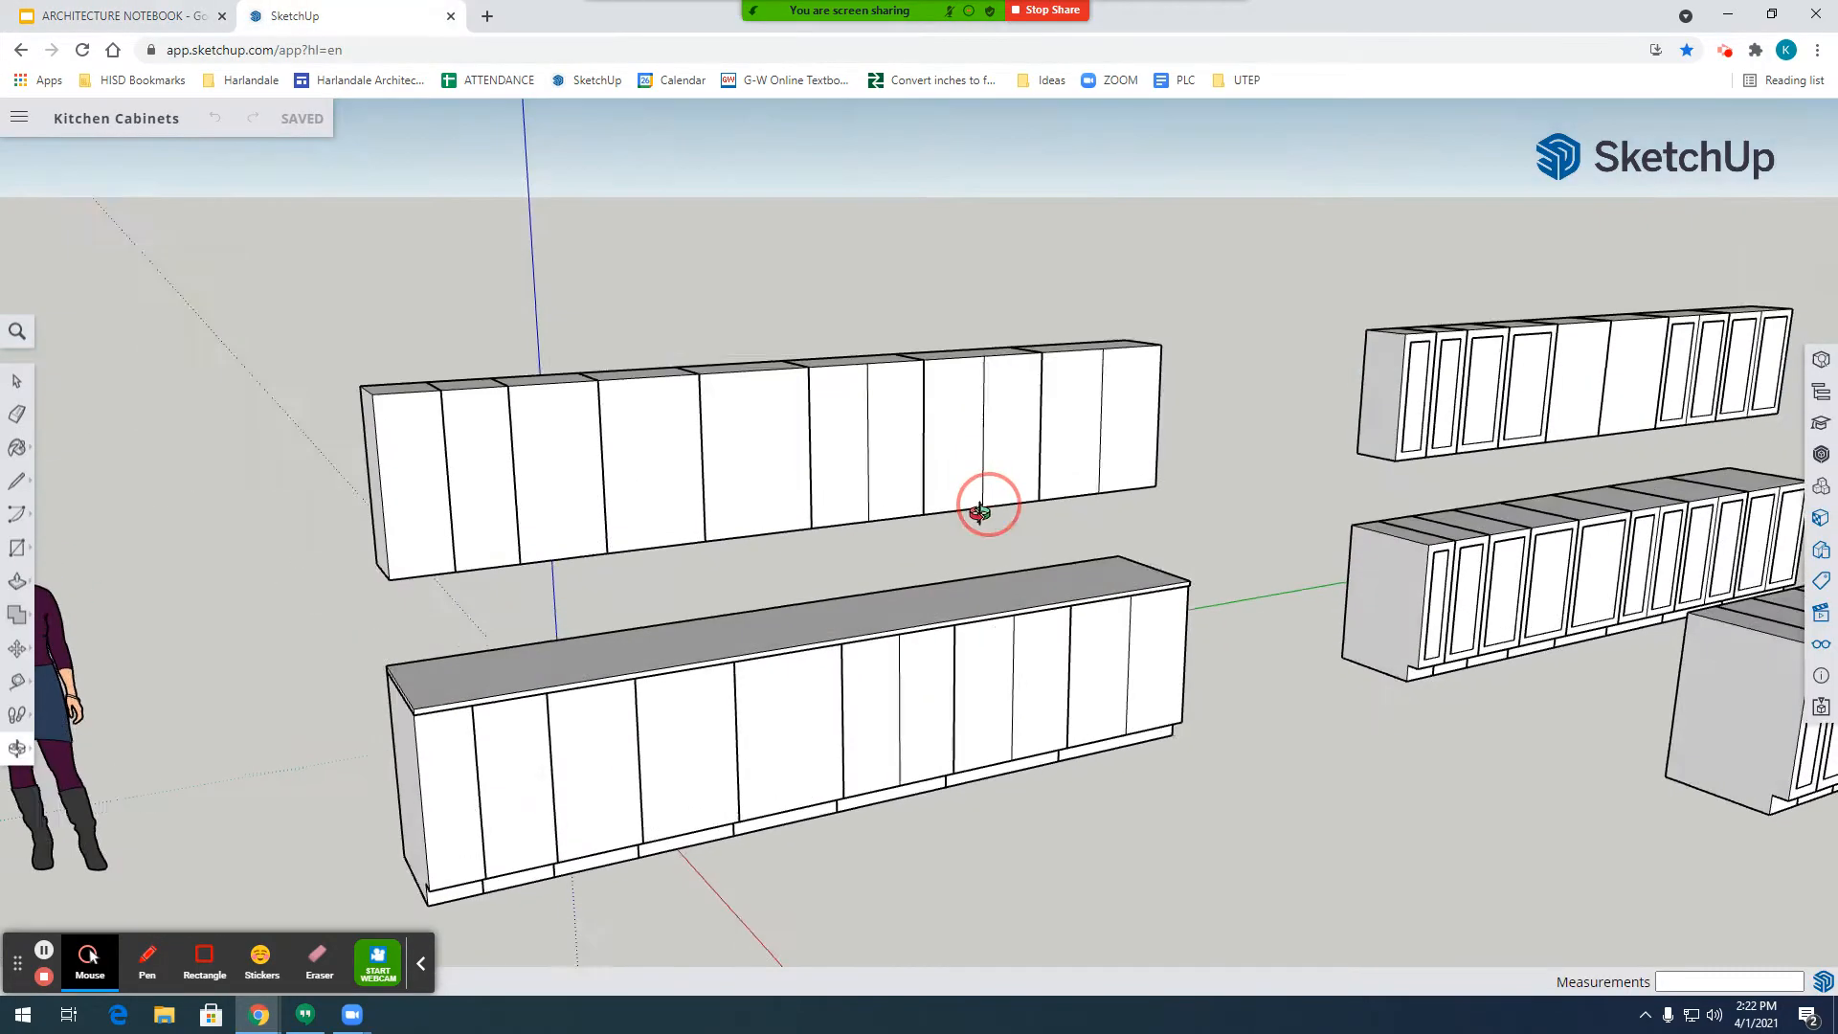
scroll(985, 505, "down", 3)
mouse_move(677, 472)
left_mouse_down()
mouse_move(1272, 455)
mouse_move(1283, 488)
left_mouse_up()
scroll(1146, 547, "down", 5)
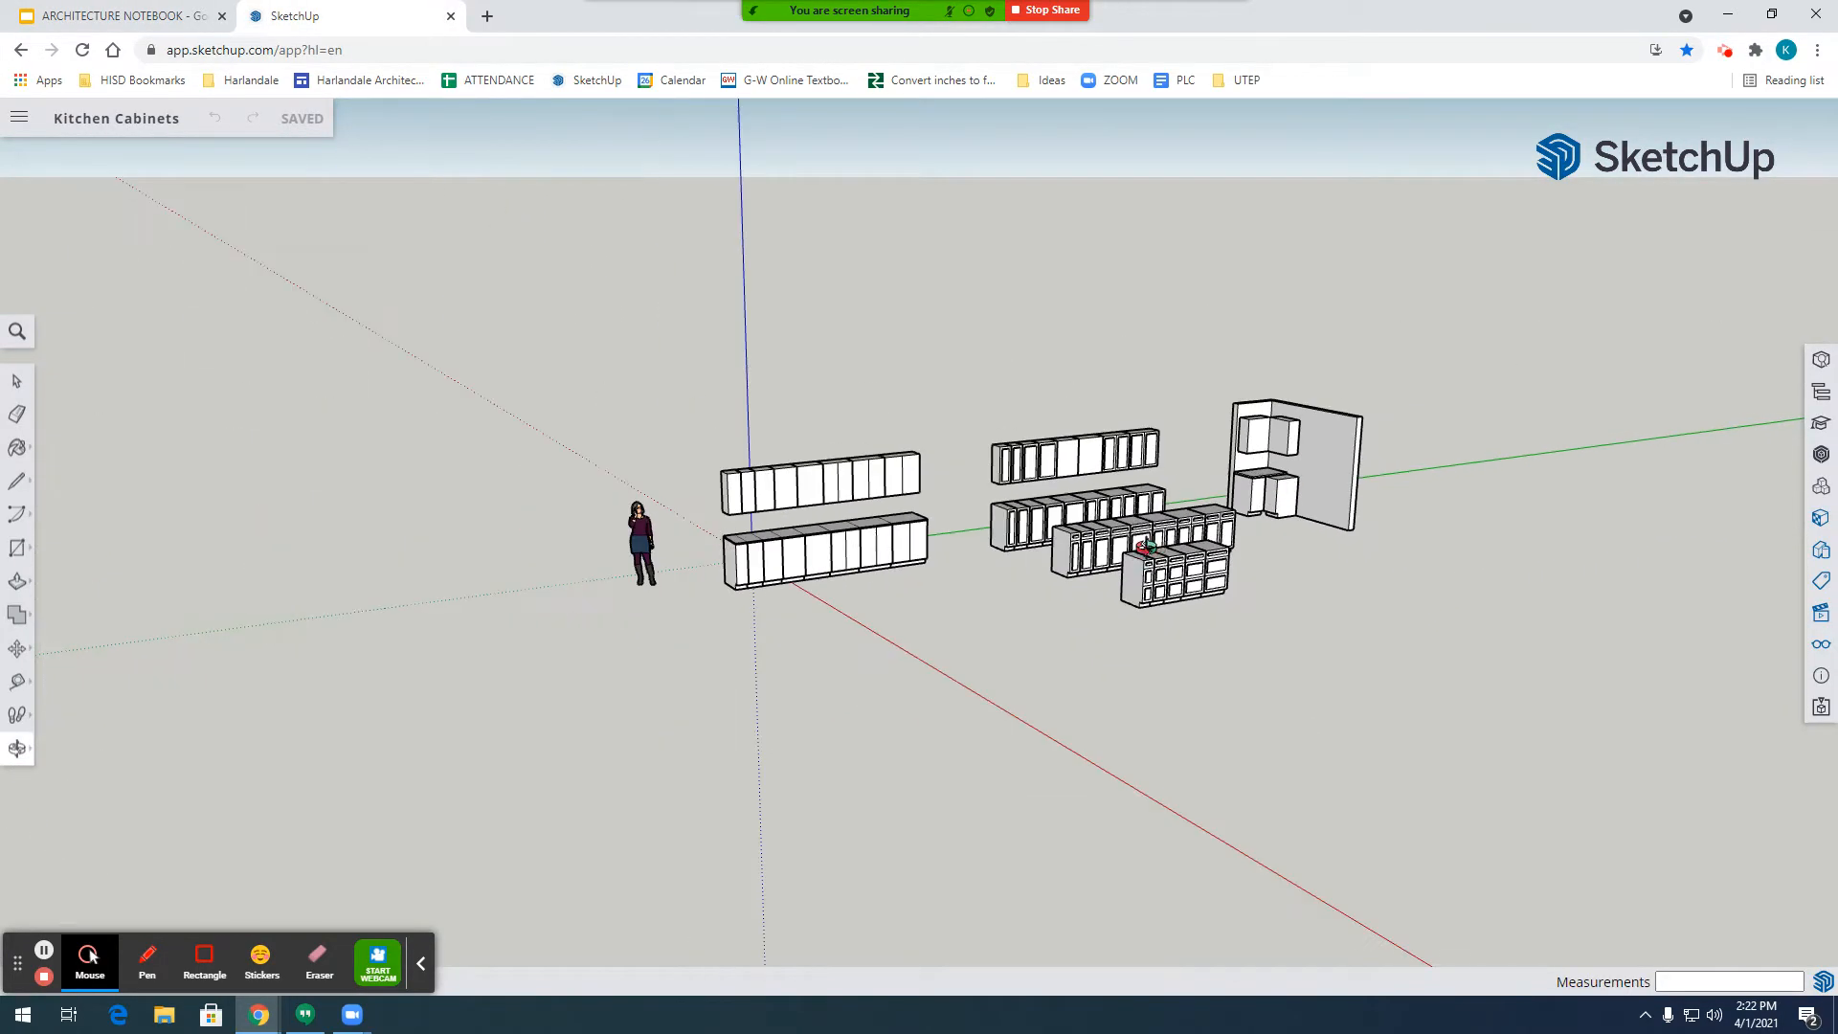
left_click_drag(1146, 547, 935, 497)
scroll(774, 521, "up", 5)
scroll(685, 486, "up", 3)
left_click_drag(598, 480, 791, 519)
scroll(670, 565, "up", 3)
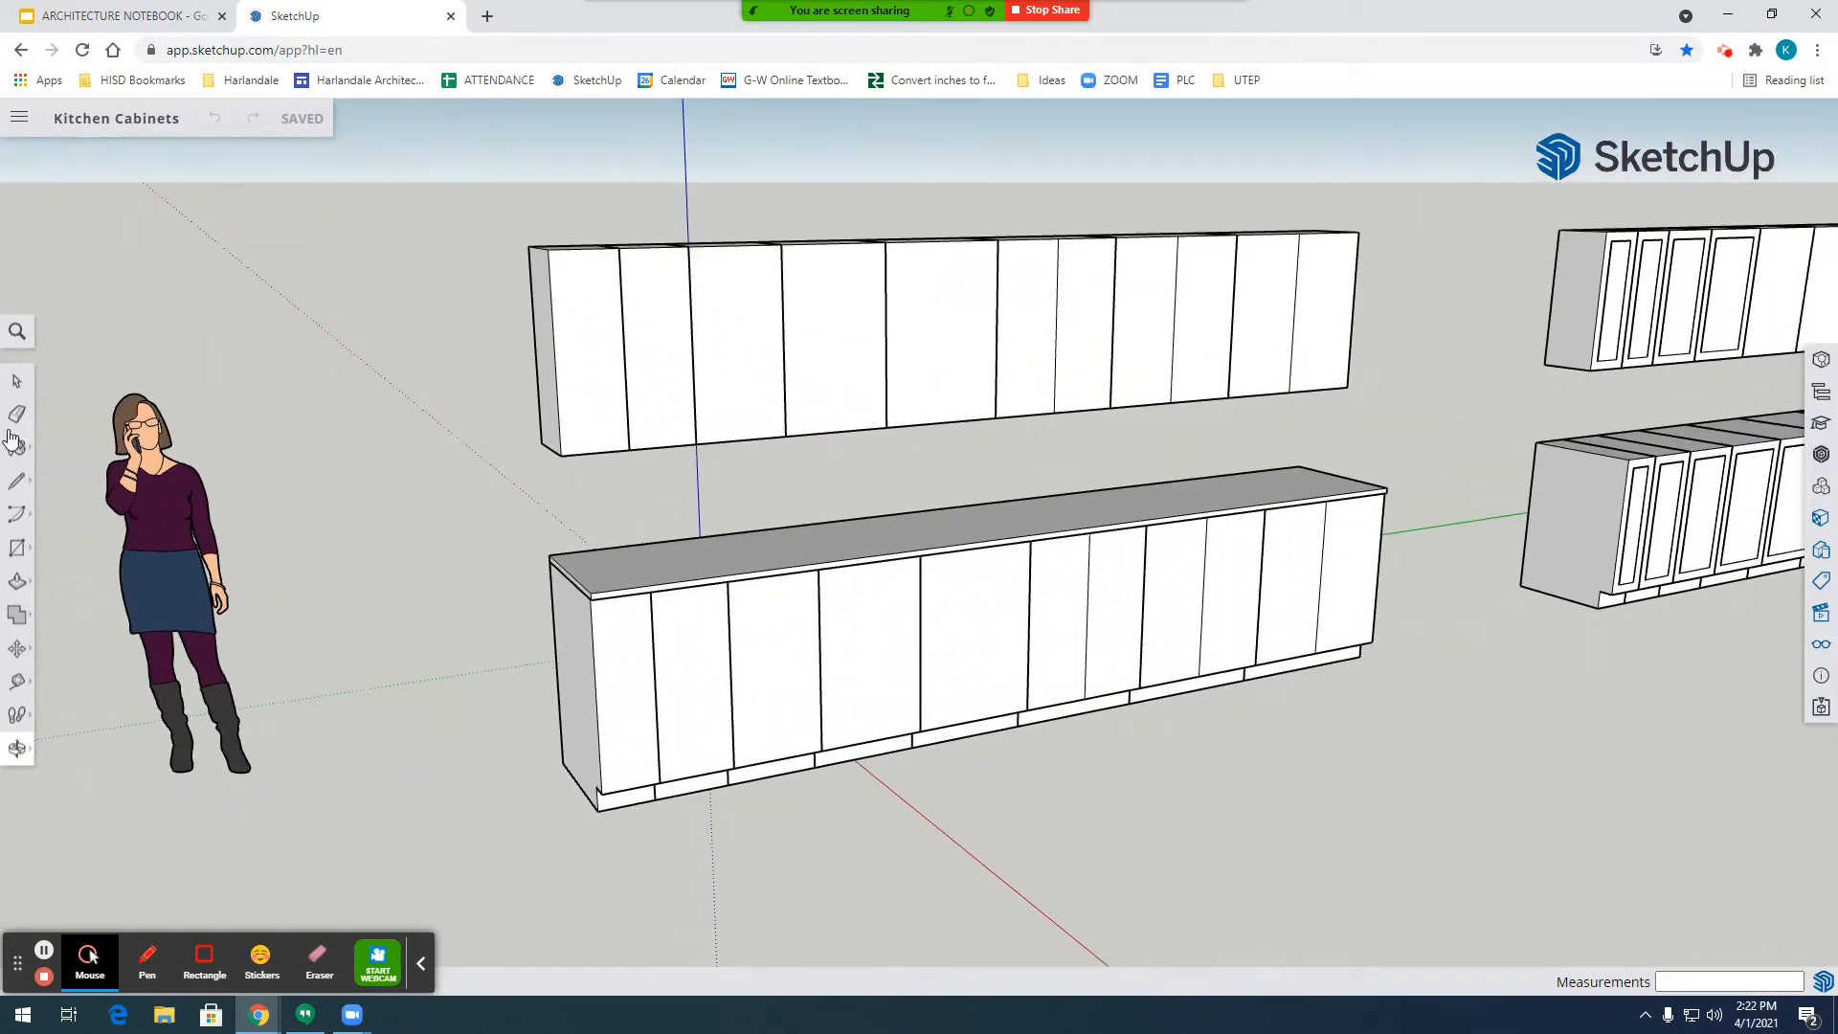
Select individual units in the plain-front wall and base rows to inspect them as separate cabinets.
left_click(17, 380)
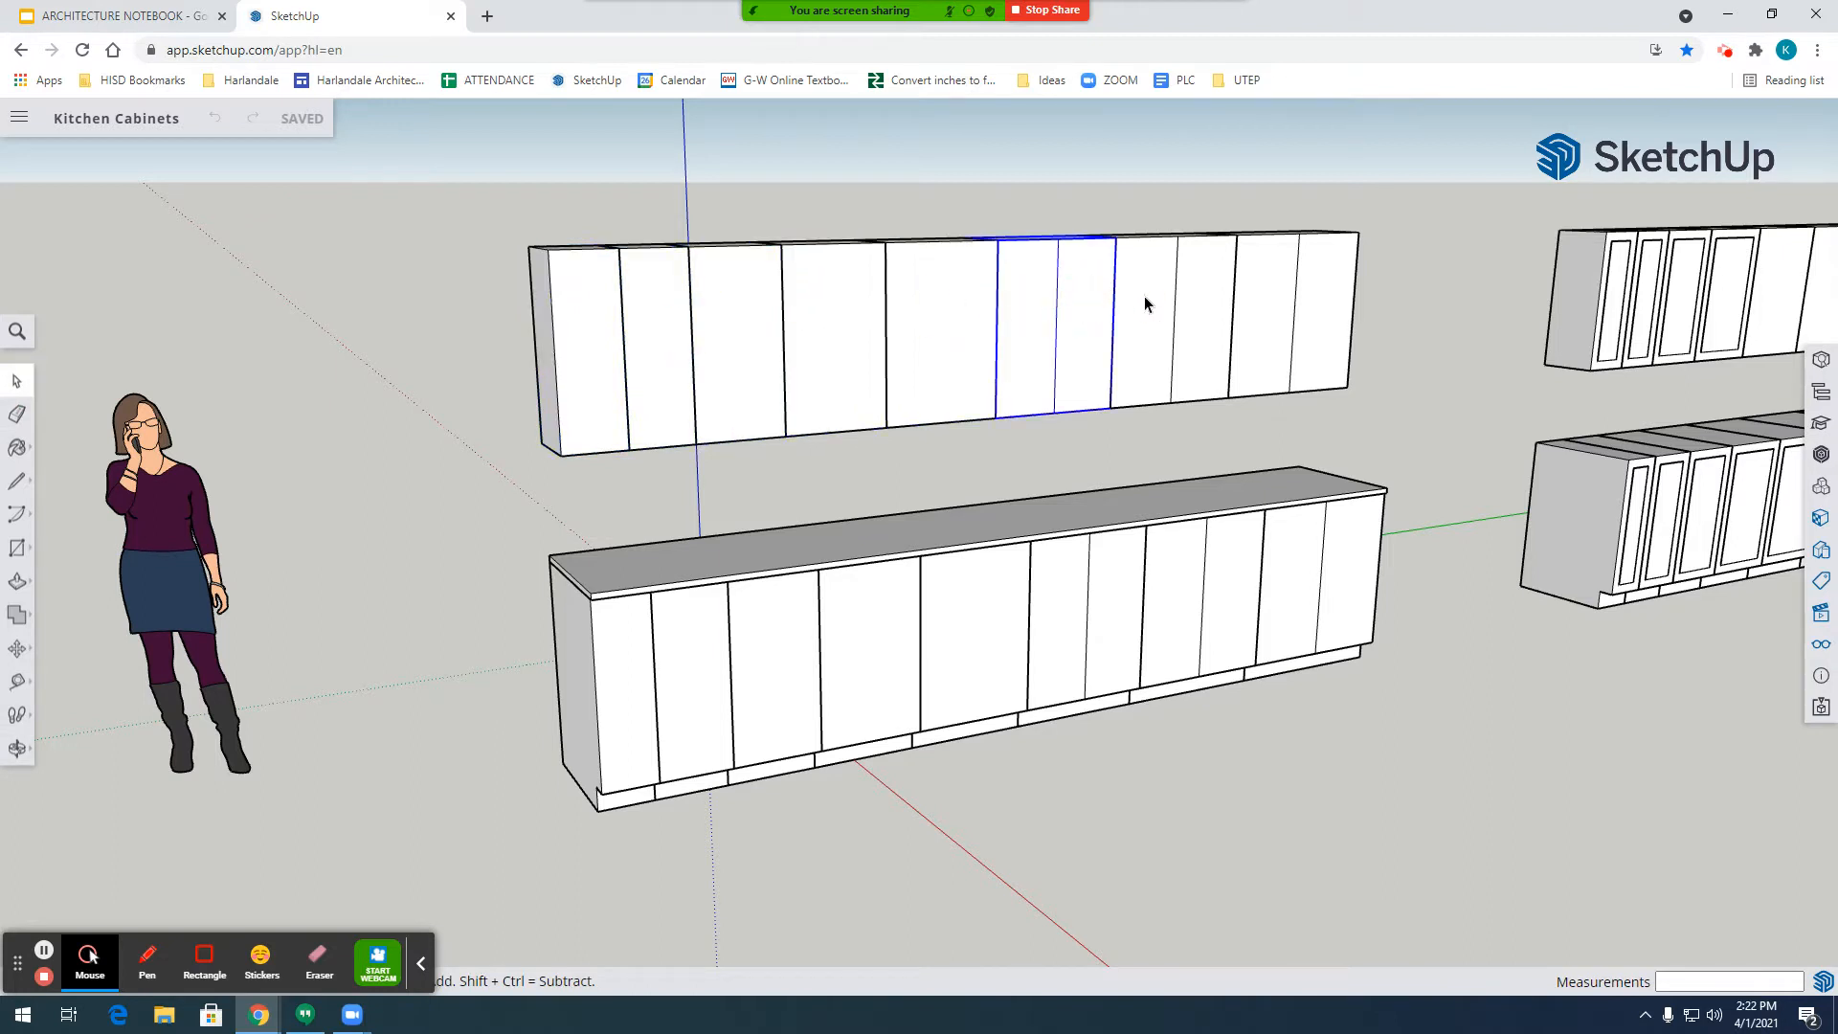
left_click(1264, 298)
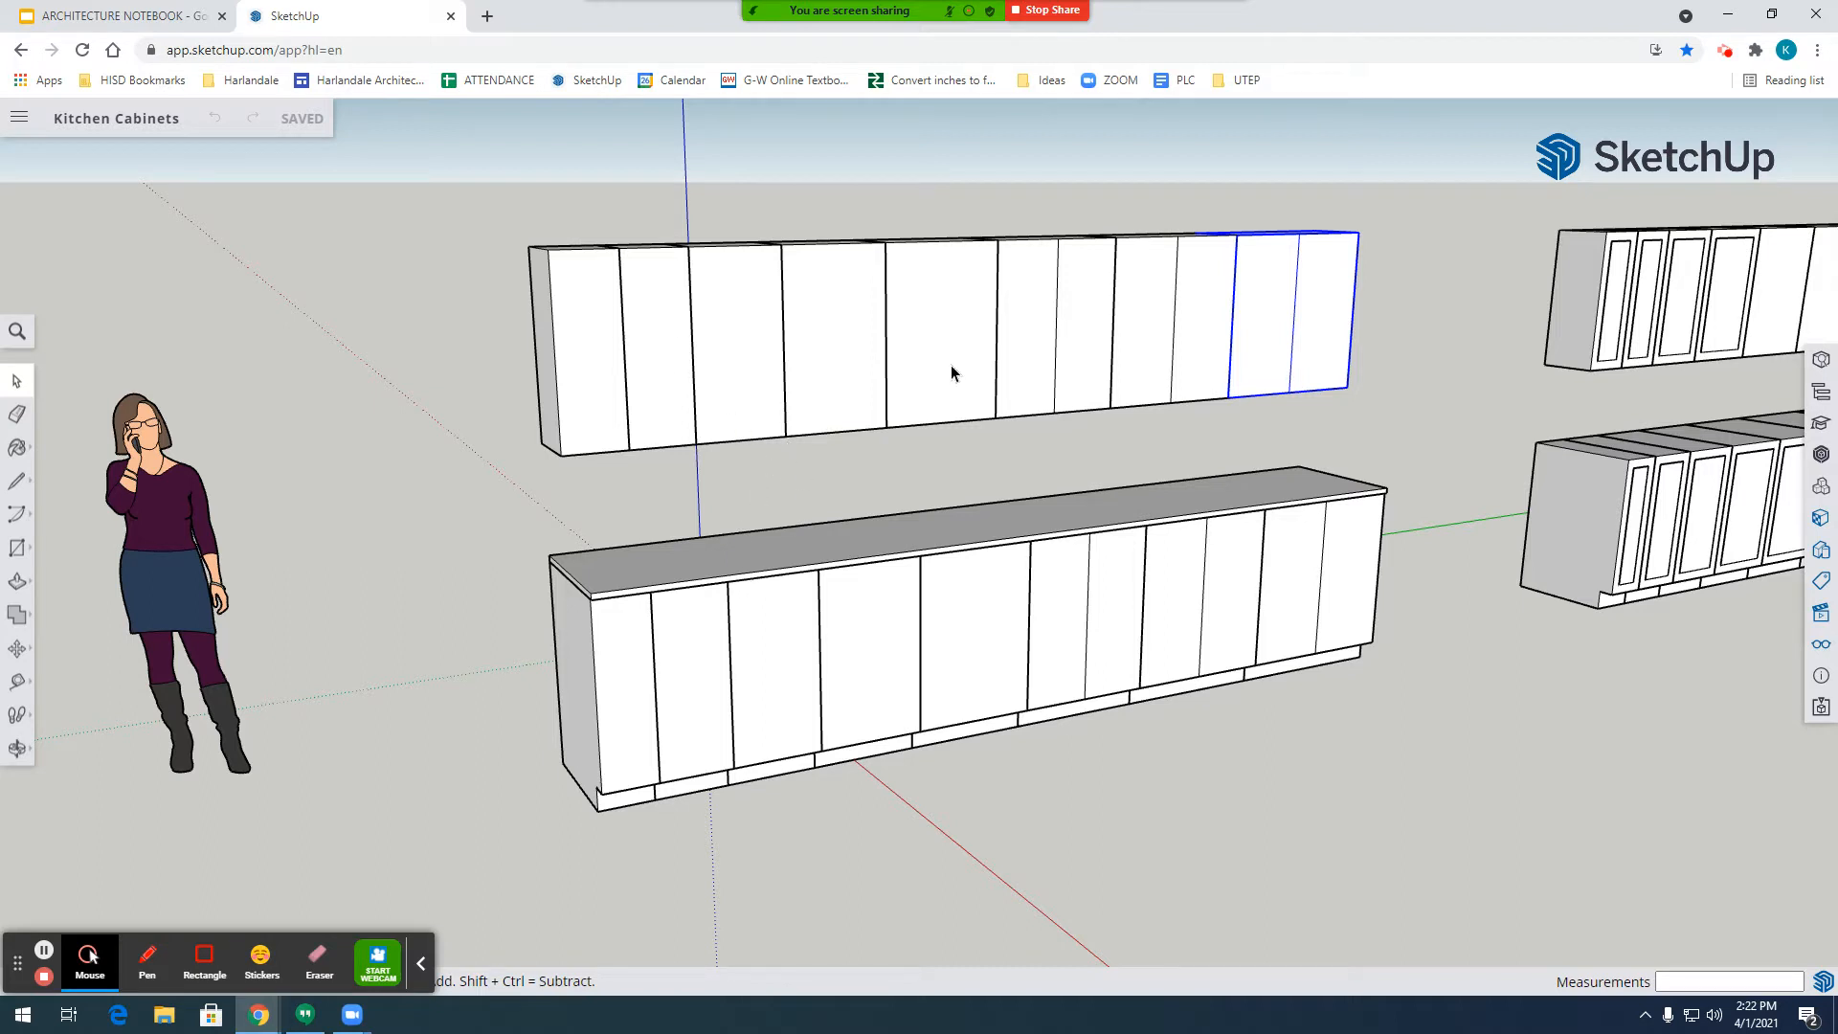
scroll(916, 389, "down", 1)
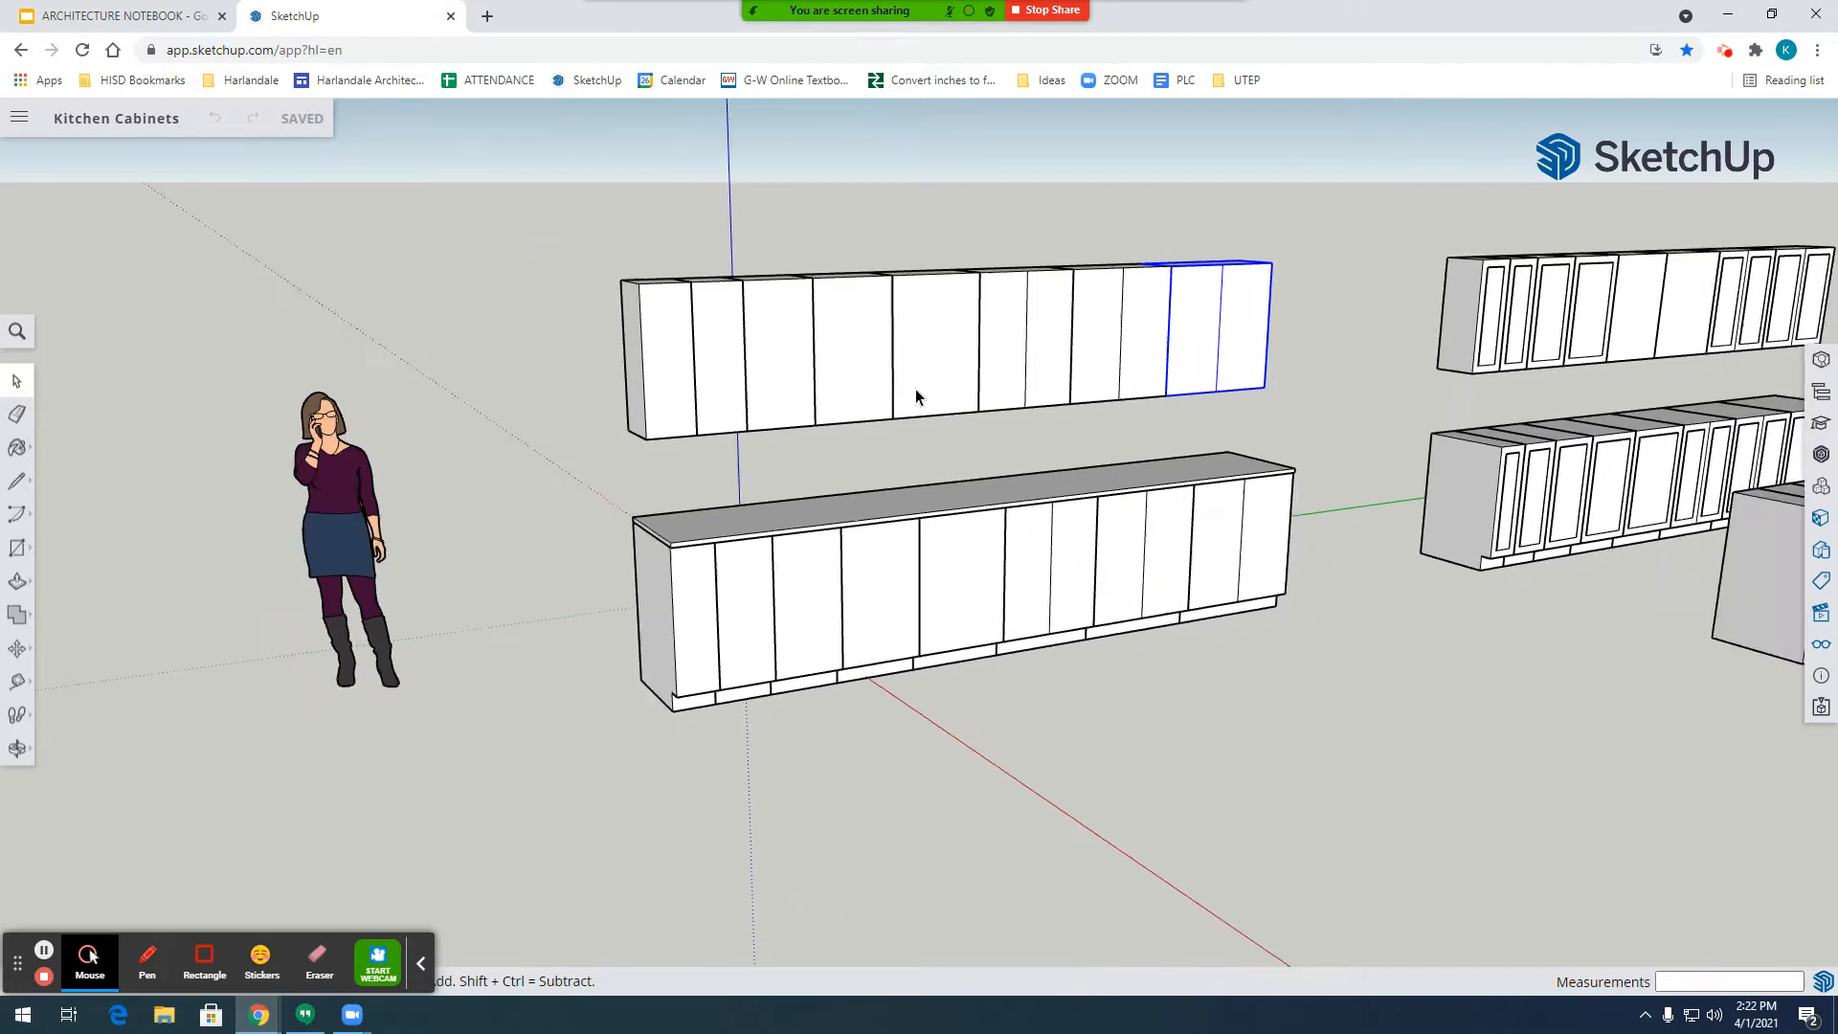
scroll(915, 389, "up", 3)
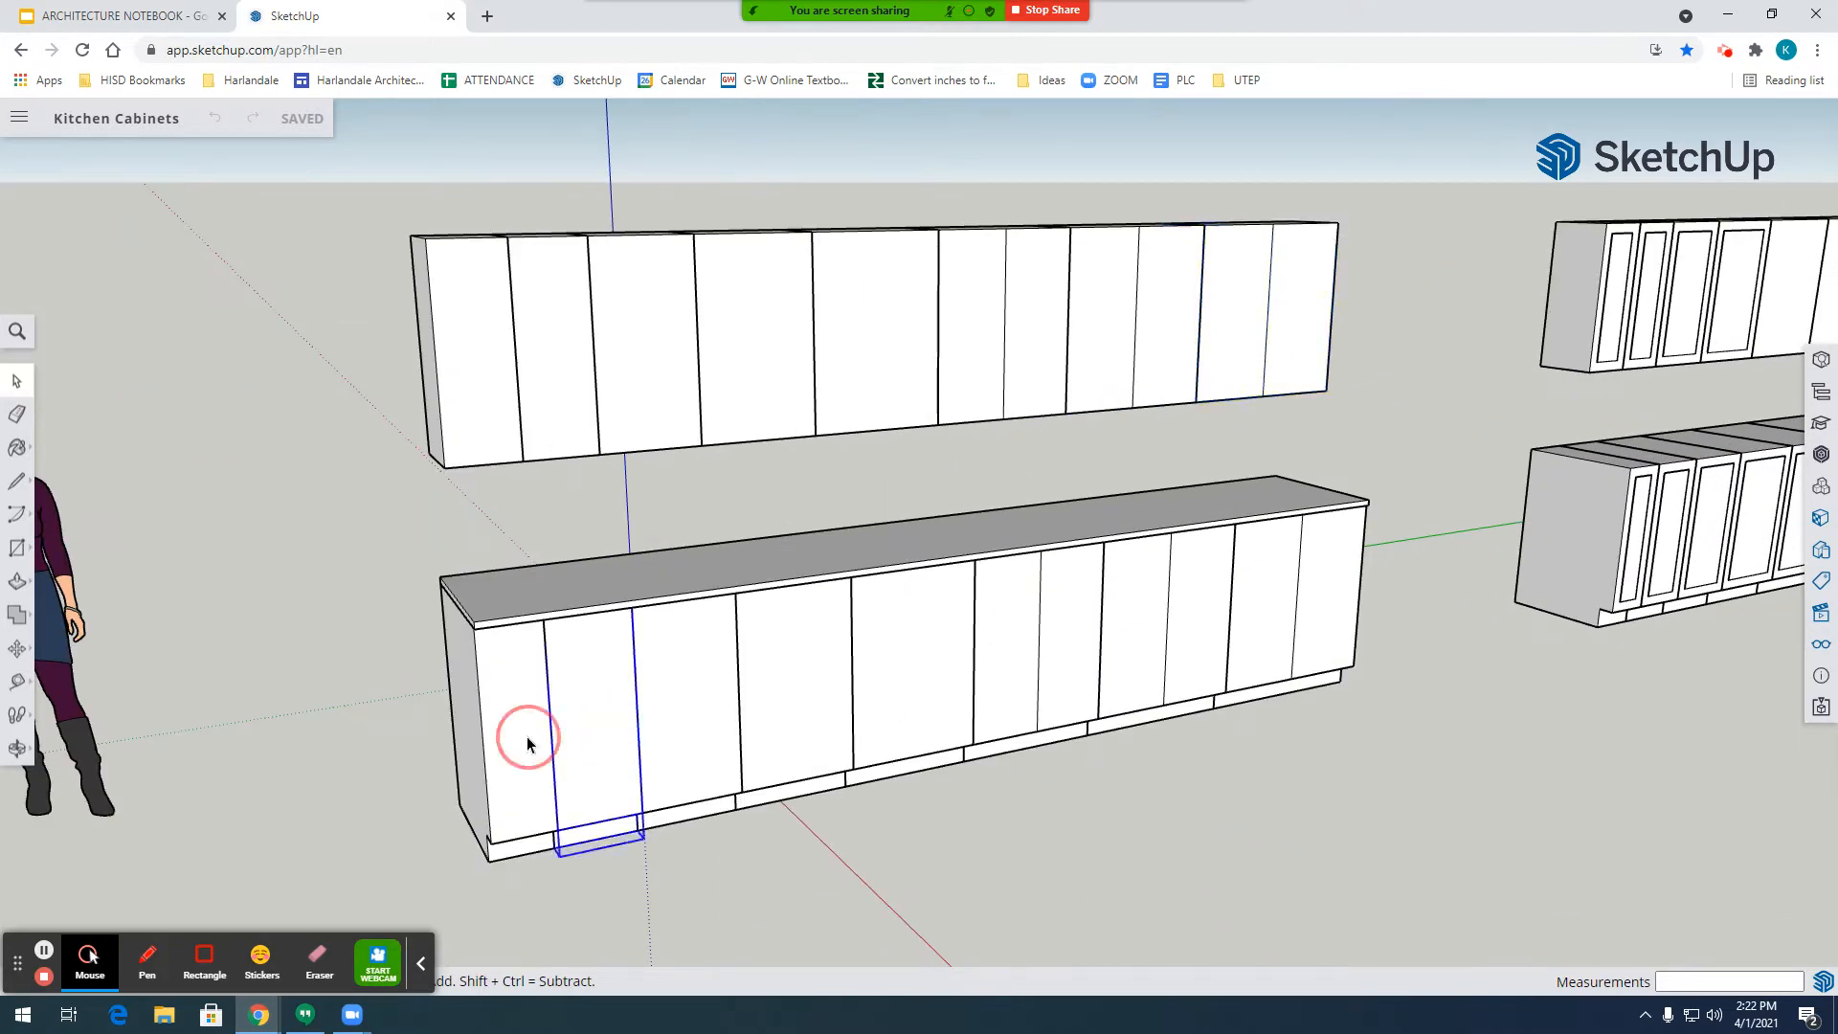
Orbit around the plain-front base cabinets, countertop and wall cabinets to examine them from the front, above and side.
left_click(18, 748)
left_click_drag(636, 801, 575, 729)
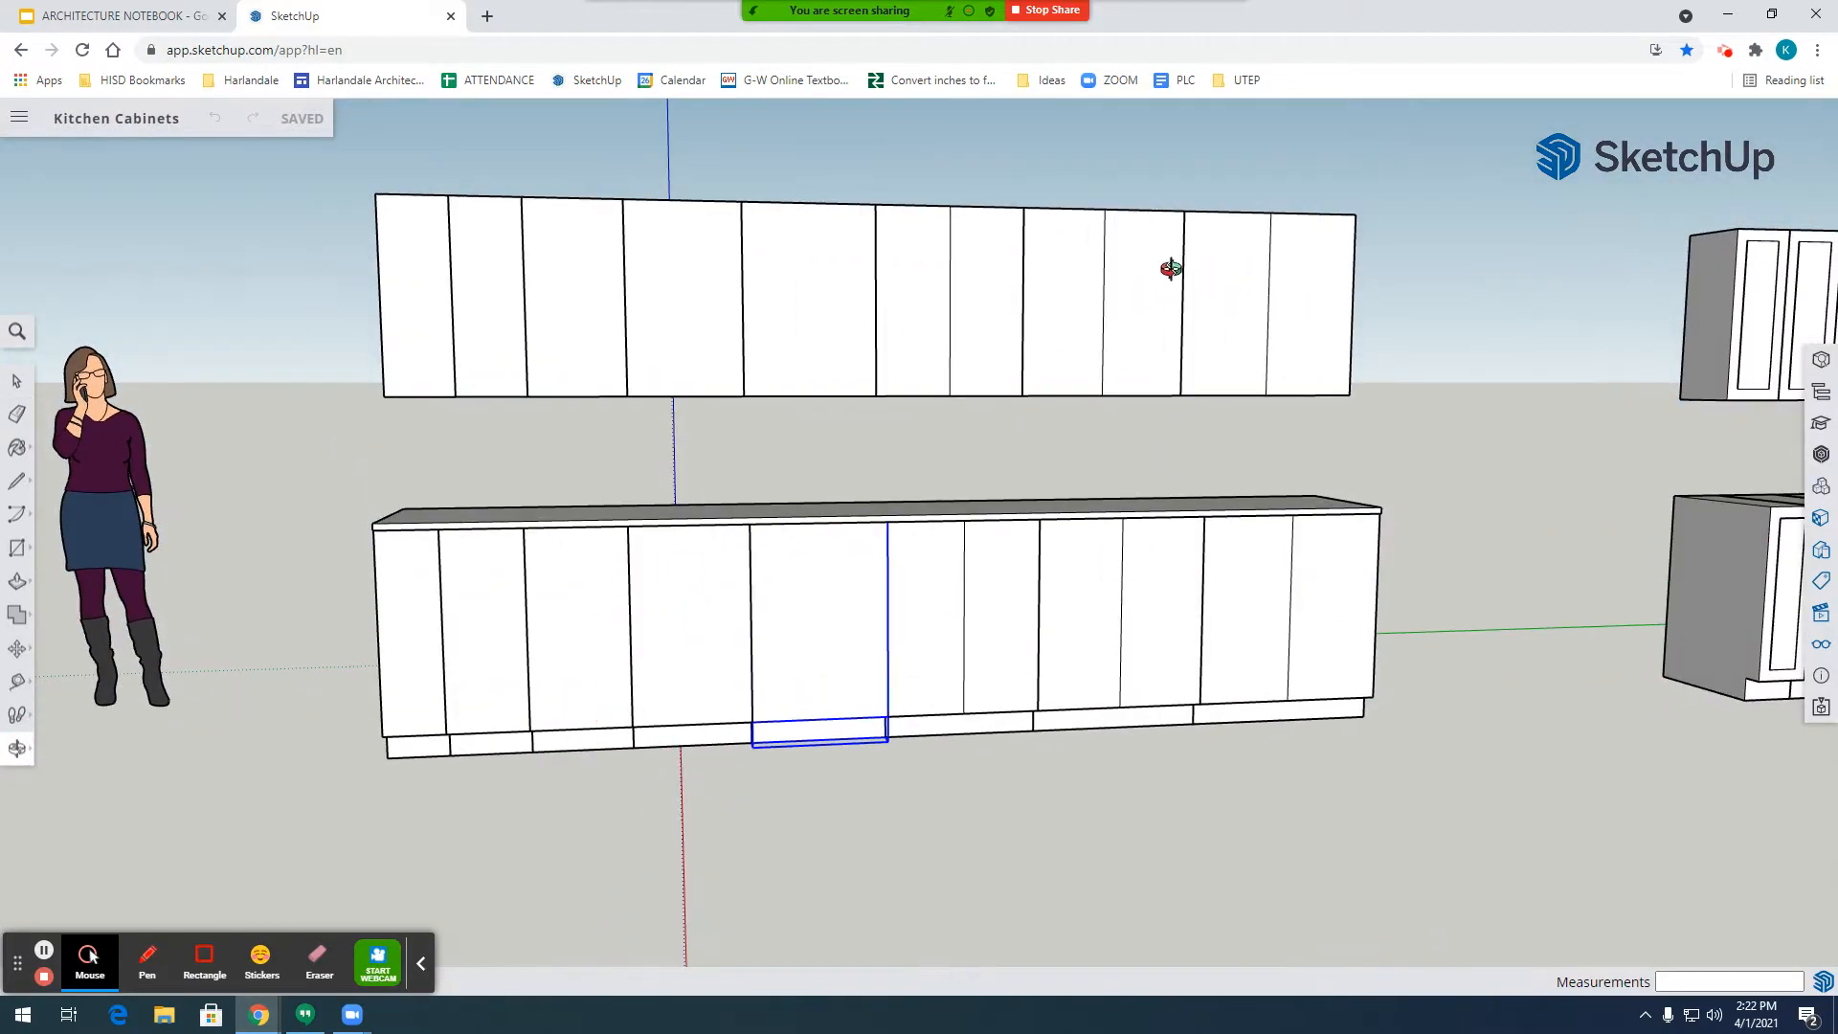
left_click_drag(1171, 269, 1084, 564)
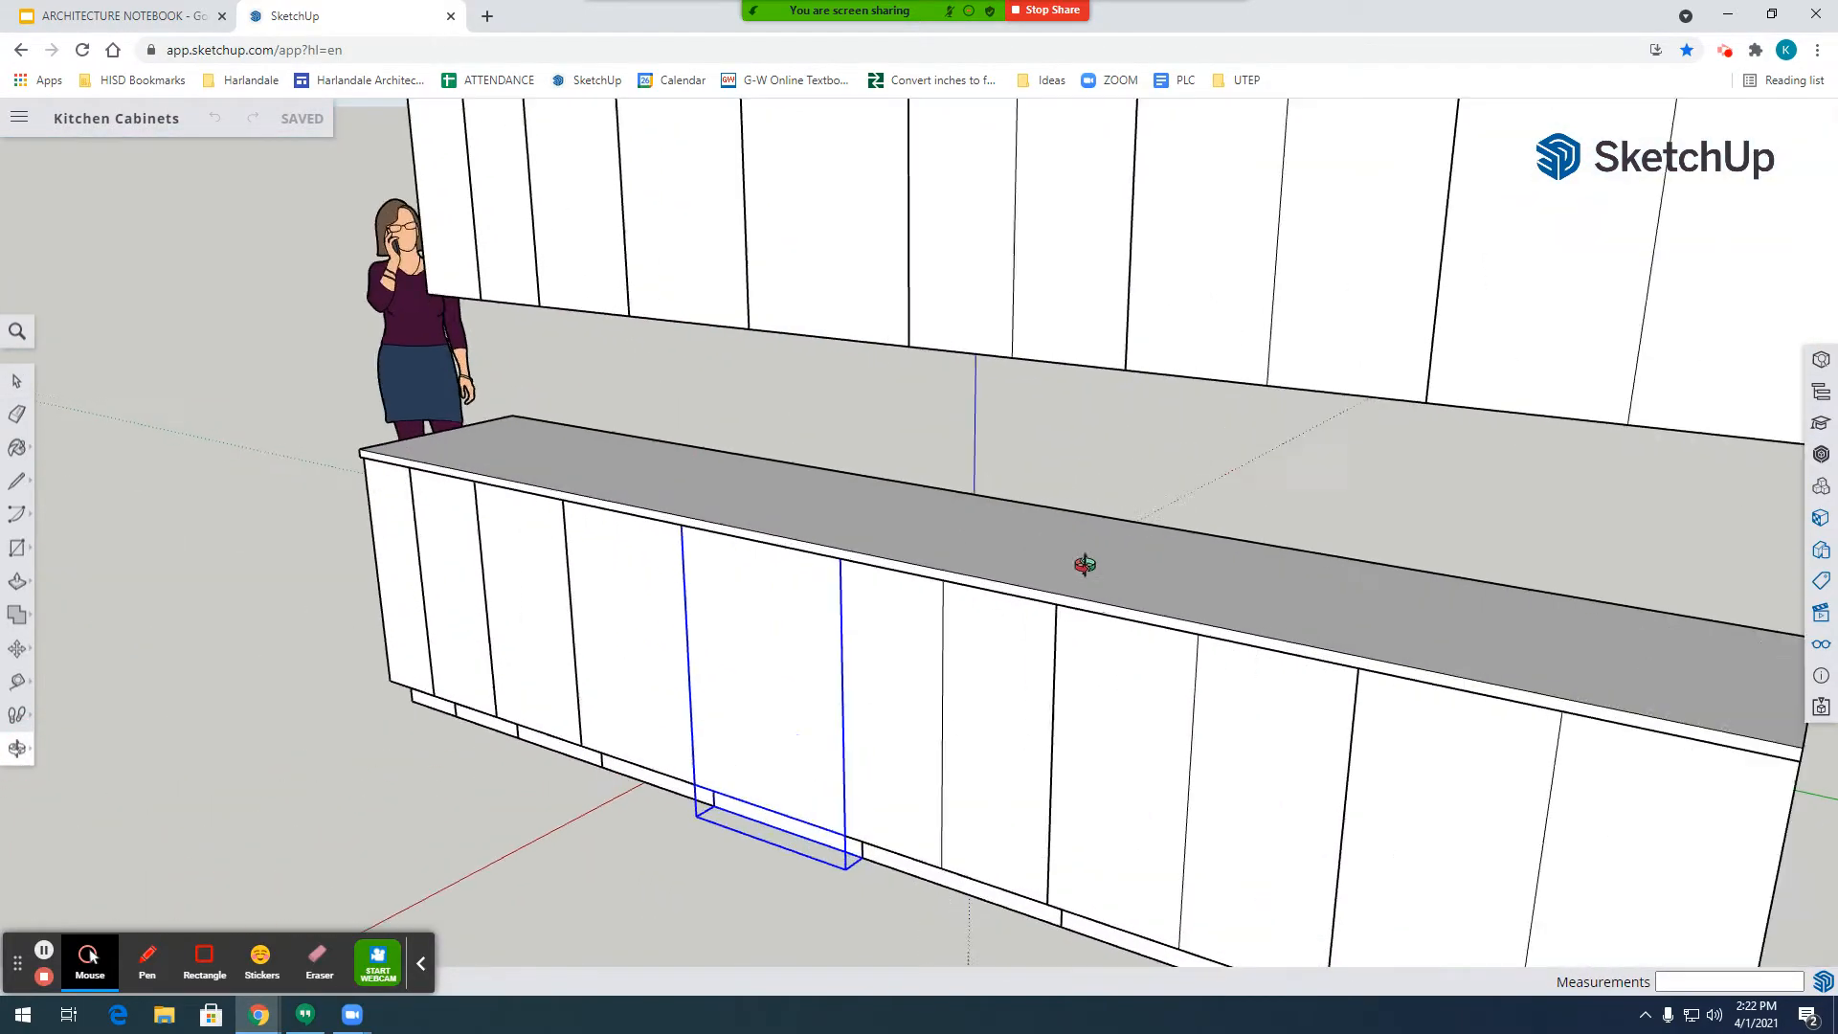
scroll(1085, 564, "up", 1)
scroll(738, 657, "down", 4)
left_click_drag(812, 698, 767, 378)
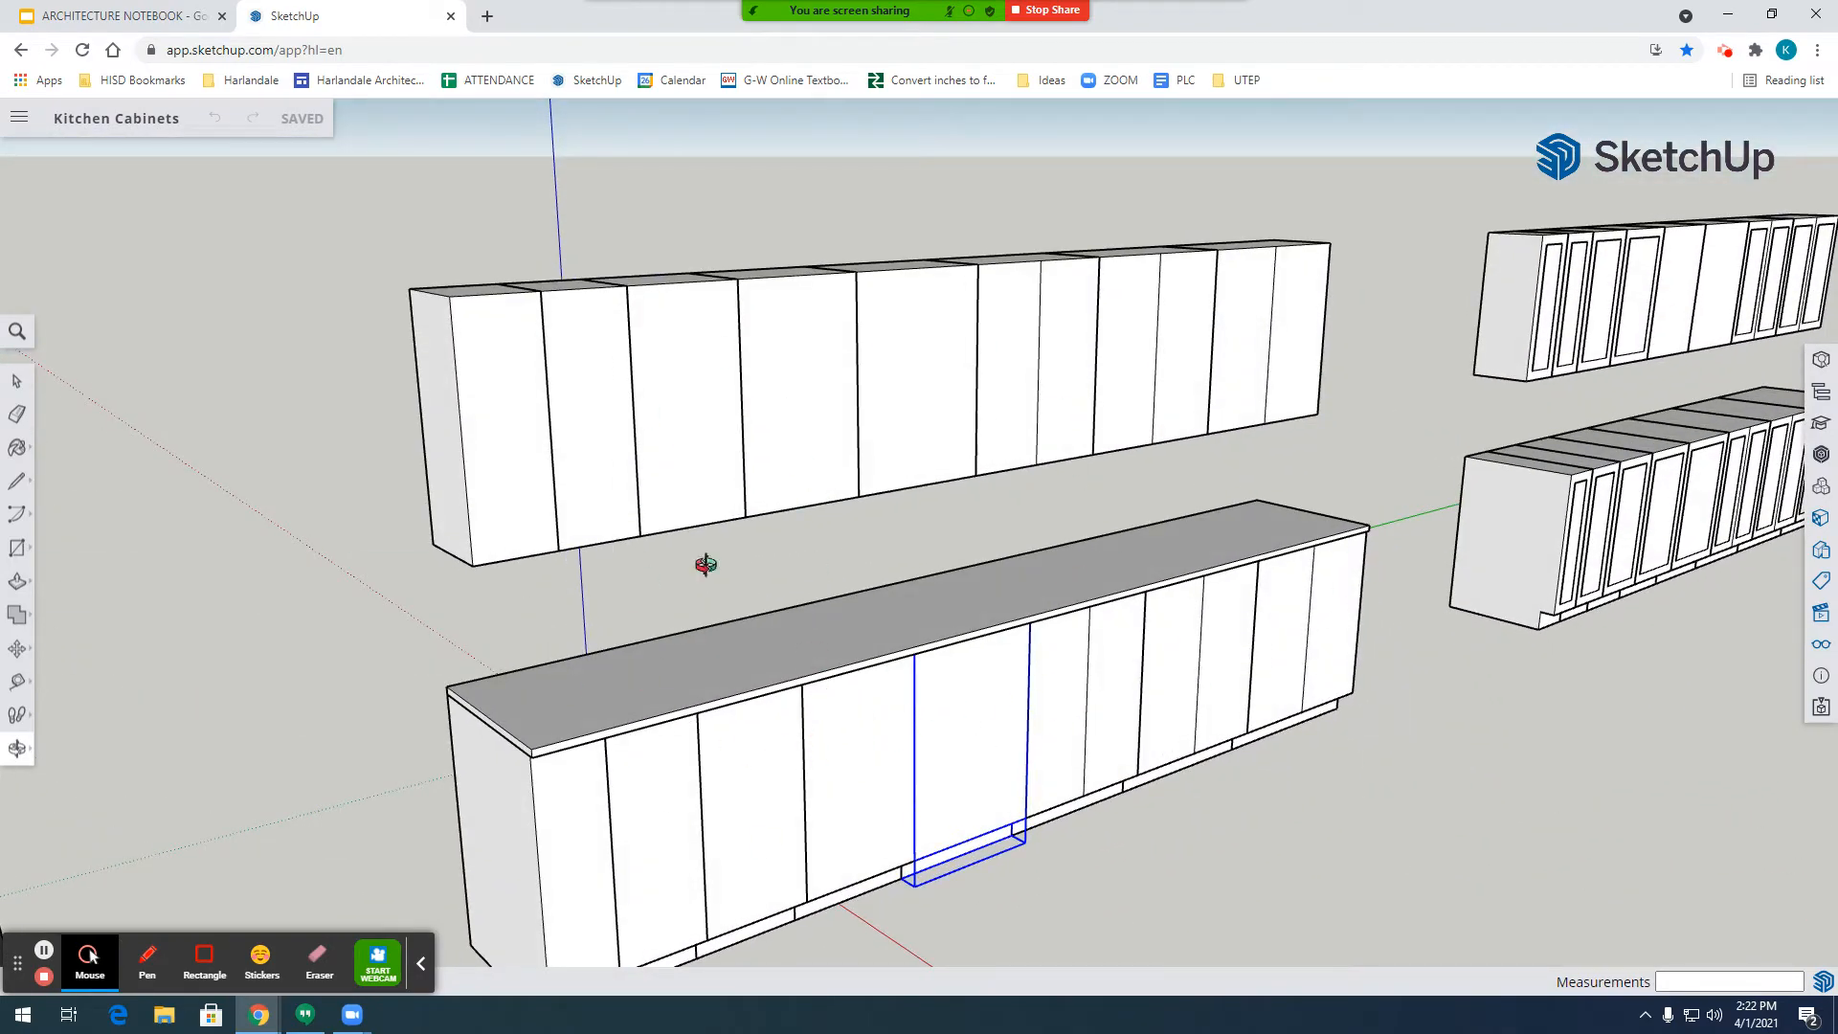
left_click_drag(995, 711, 665, 670)
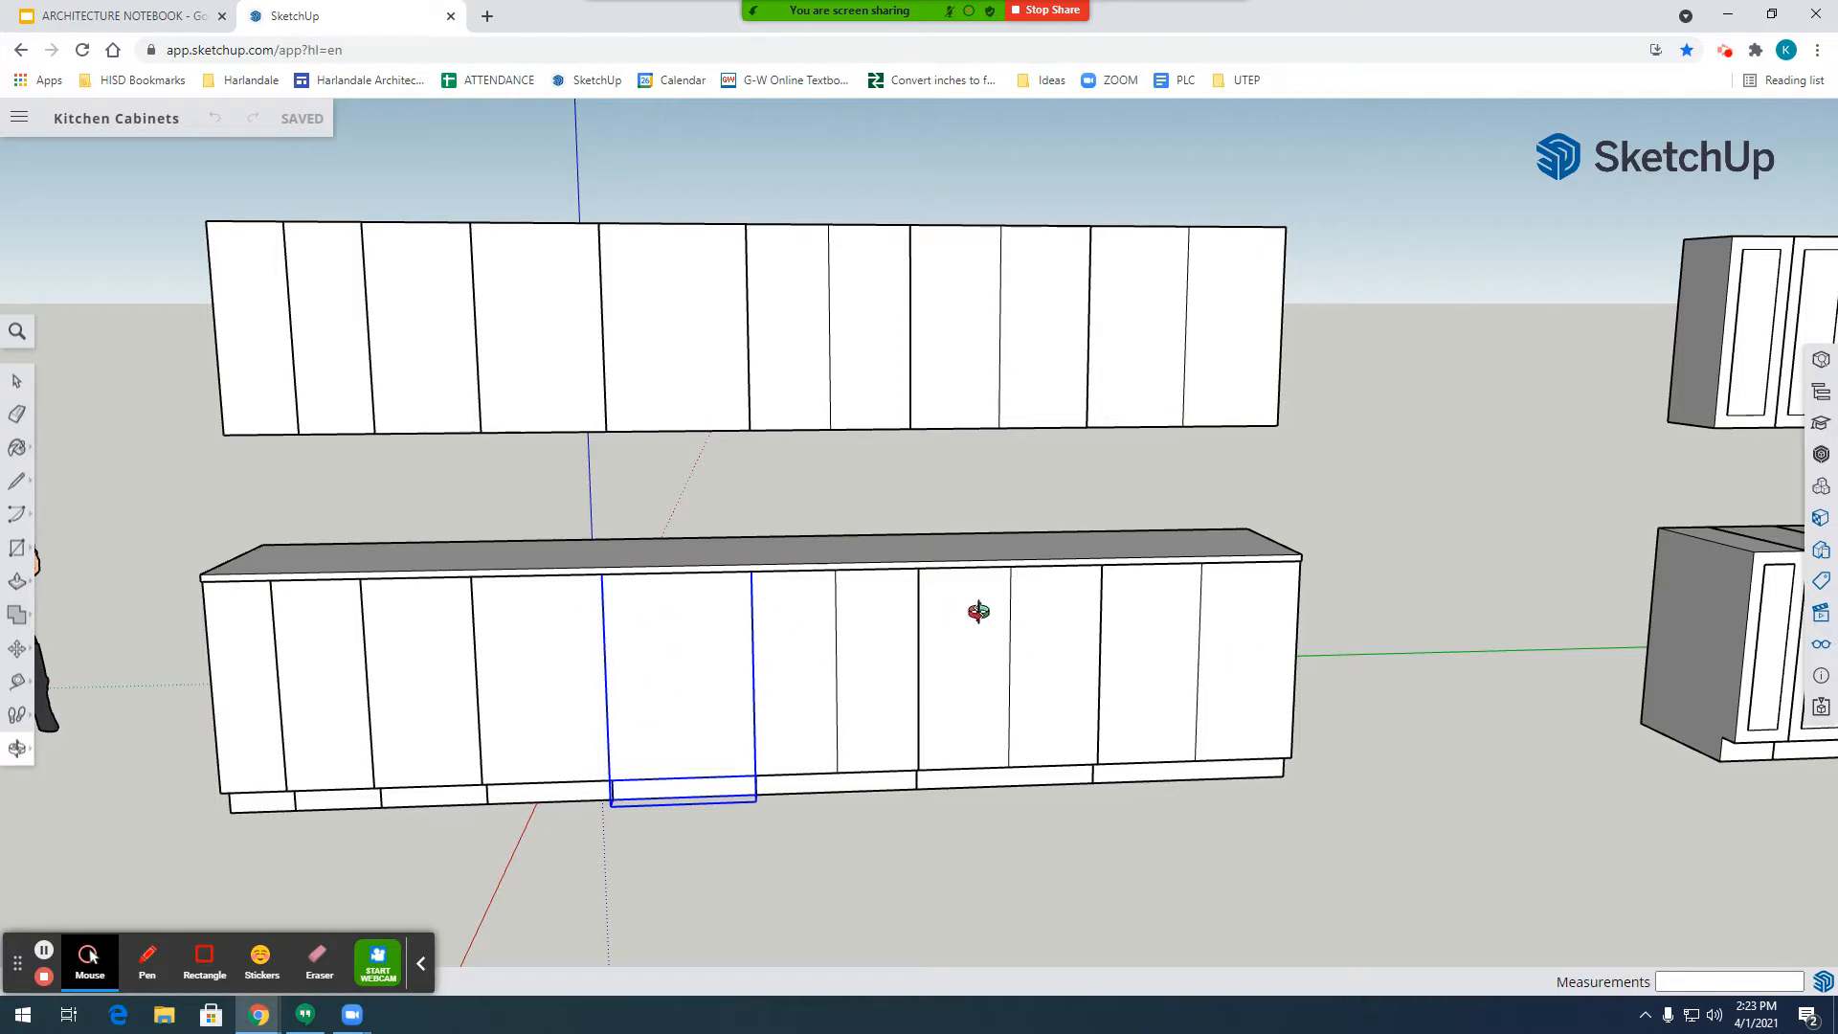
Examine the panelled wall cabinets, base cabinets with and without drawers, and the drawer bases from several angles.
scroll(936, 508, "down", 10)
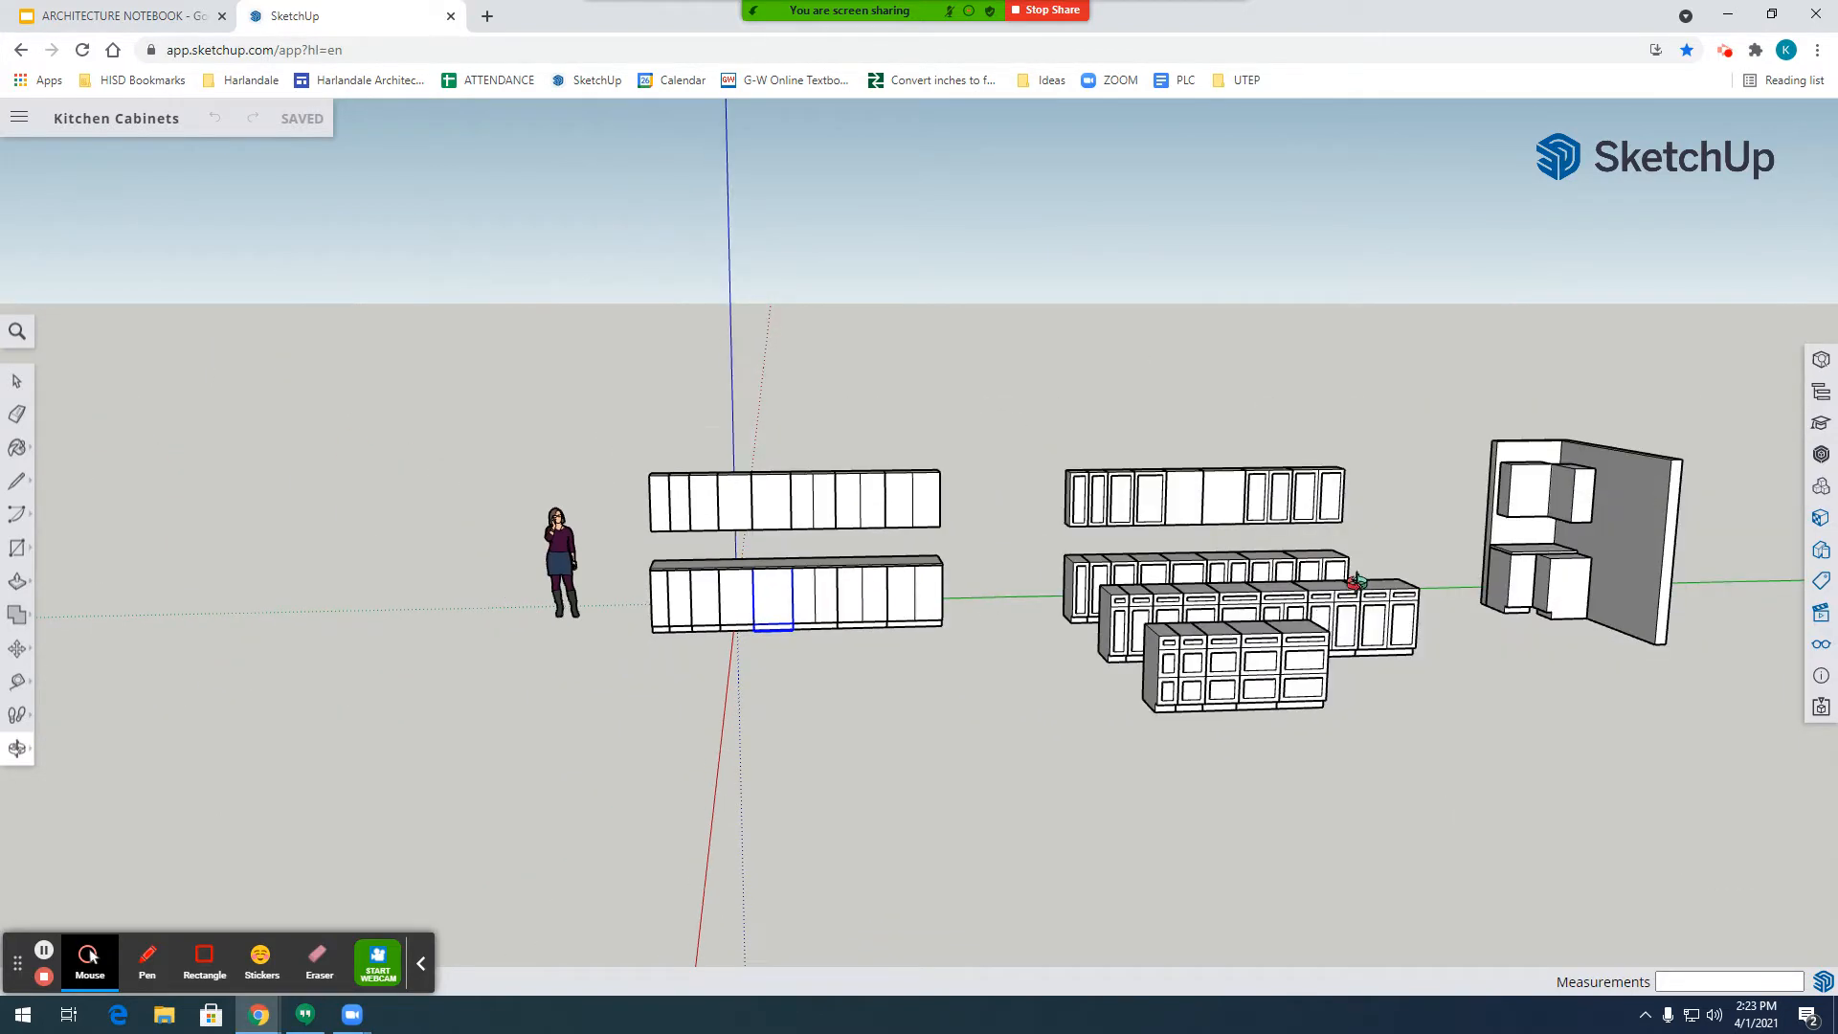
scroll(1356, 581, "up", 10)
left_click_drag(1232, 698, 1211, 828)
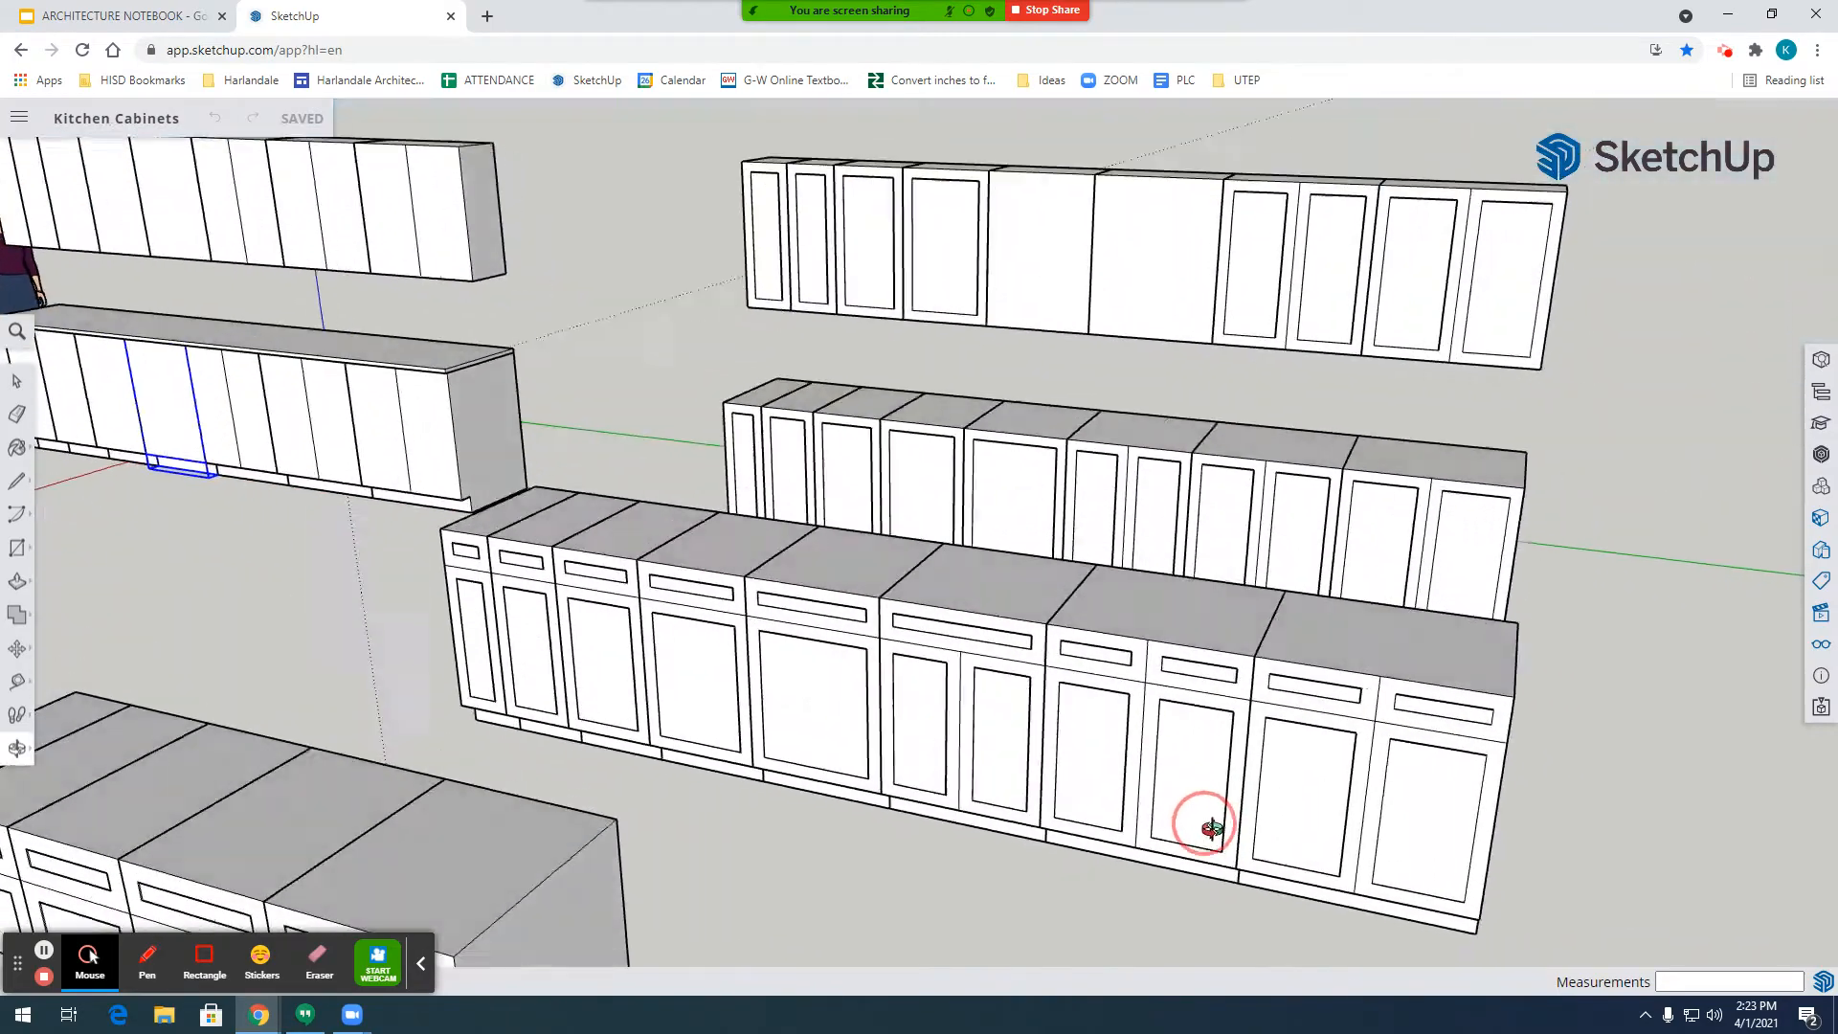
scroll(1211, 828, "down", 5)
left_click_drag(1251, 697, 1184, 605)
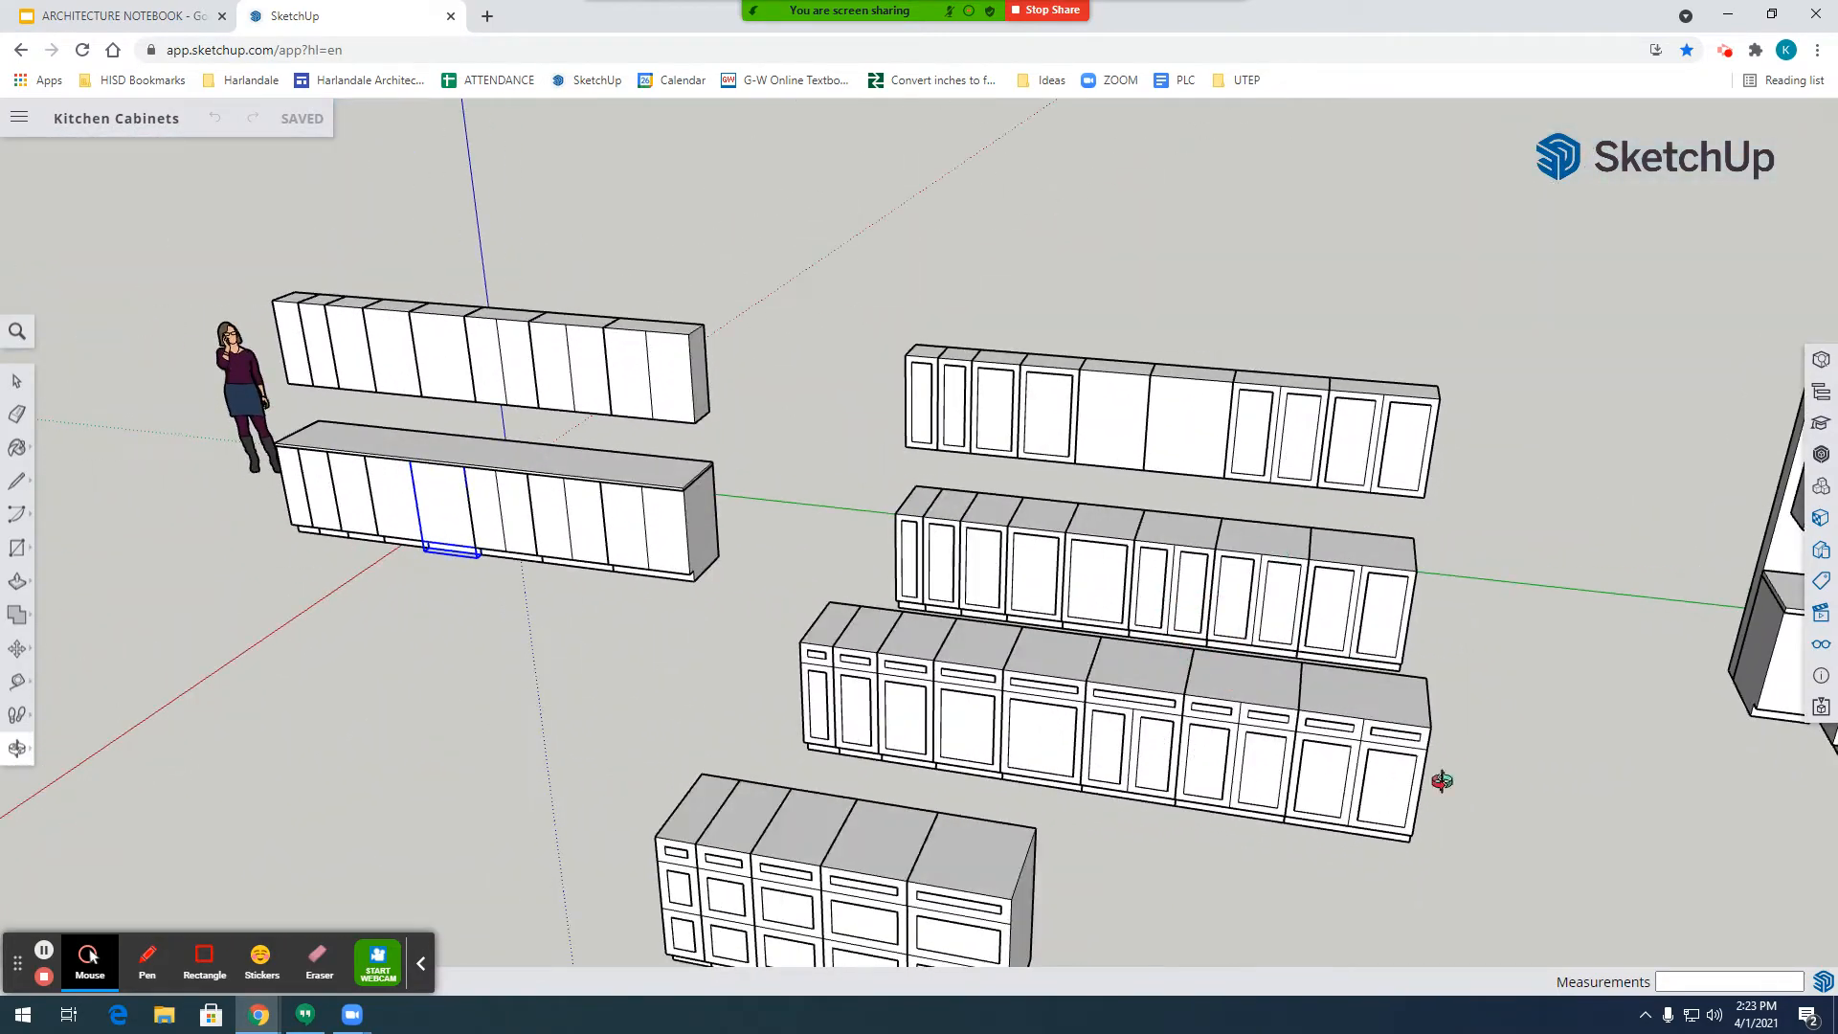
left_click_drag(1442, 781, 1120, 750)
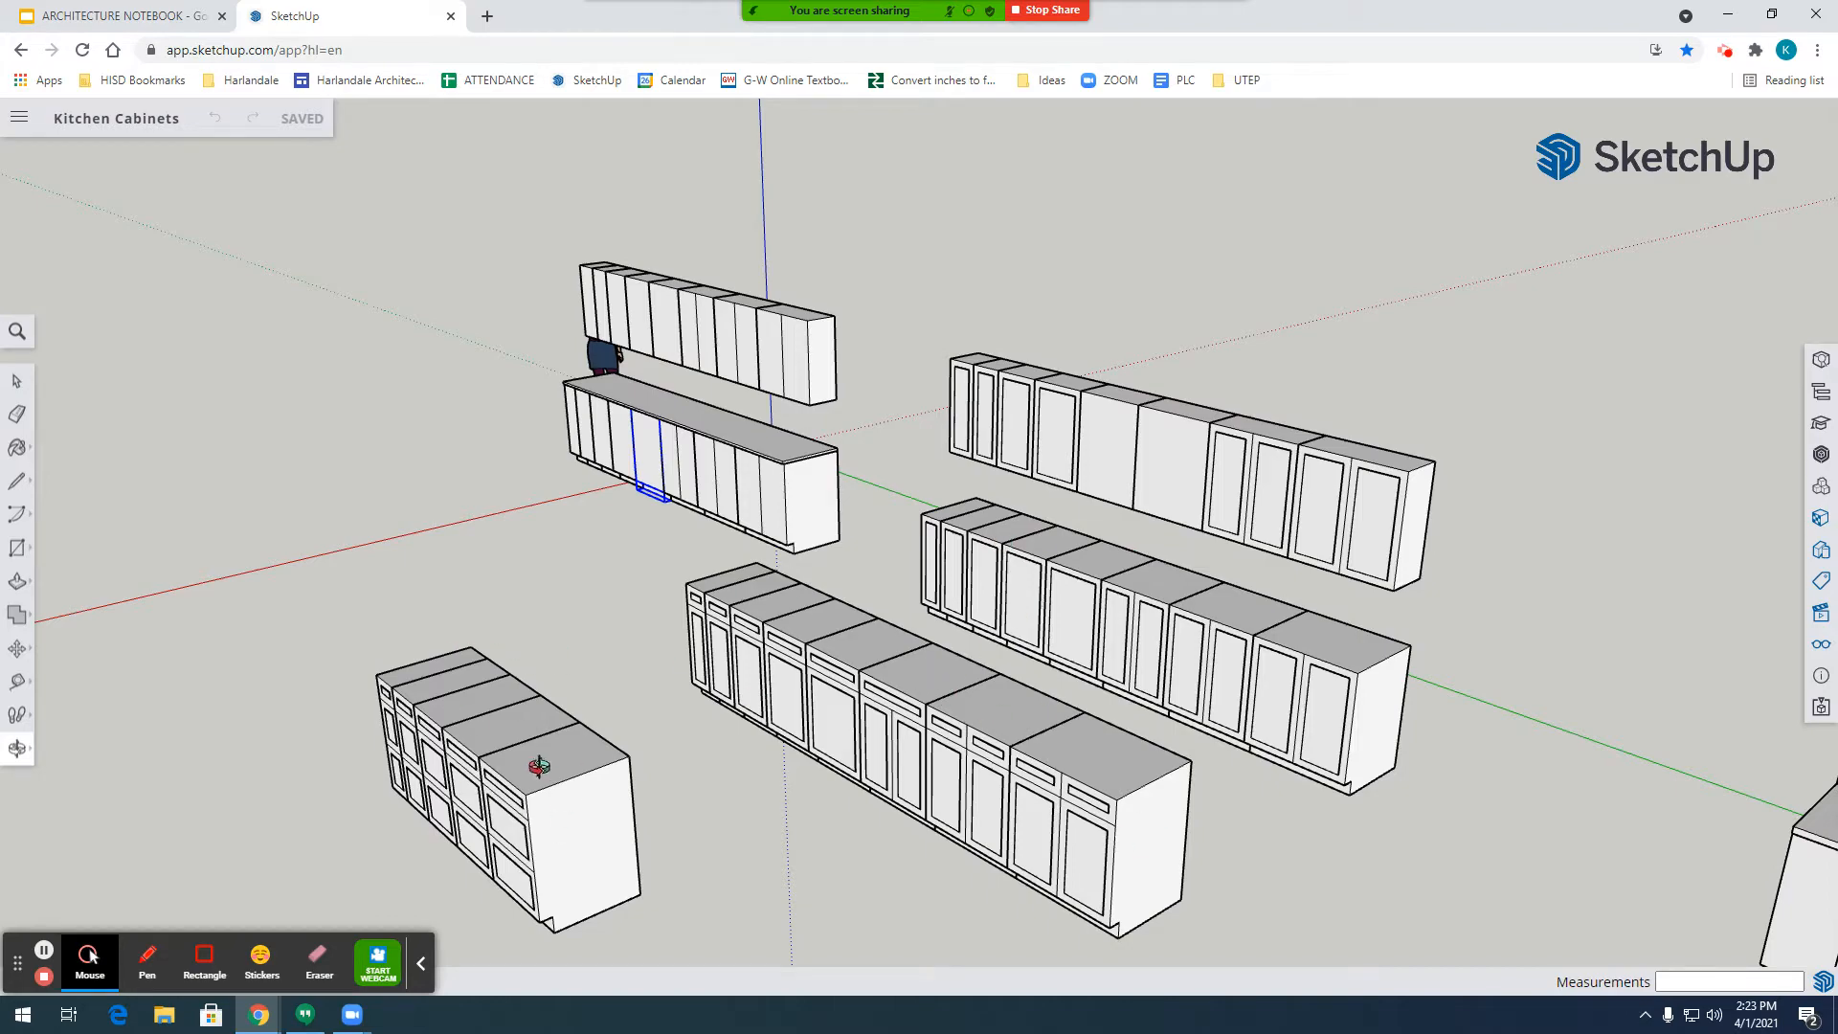
mouse_move(853, 797)
left_mouse_down()
mouse_move(820, 800)
mouse_move(1169, 751)
mouse_move(899, 771)
mouse_move(859, 832)
left_mouse_up()
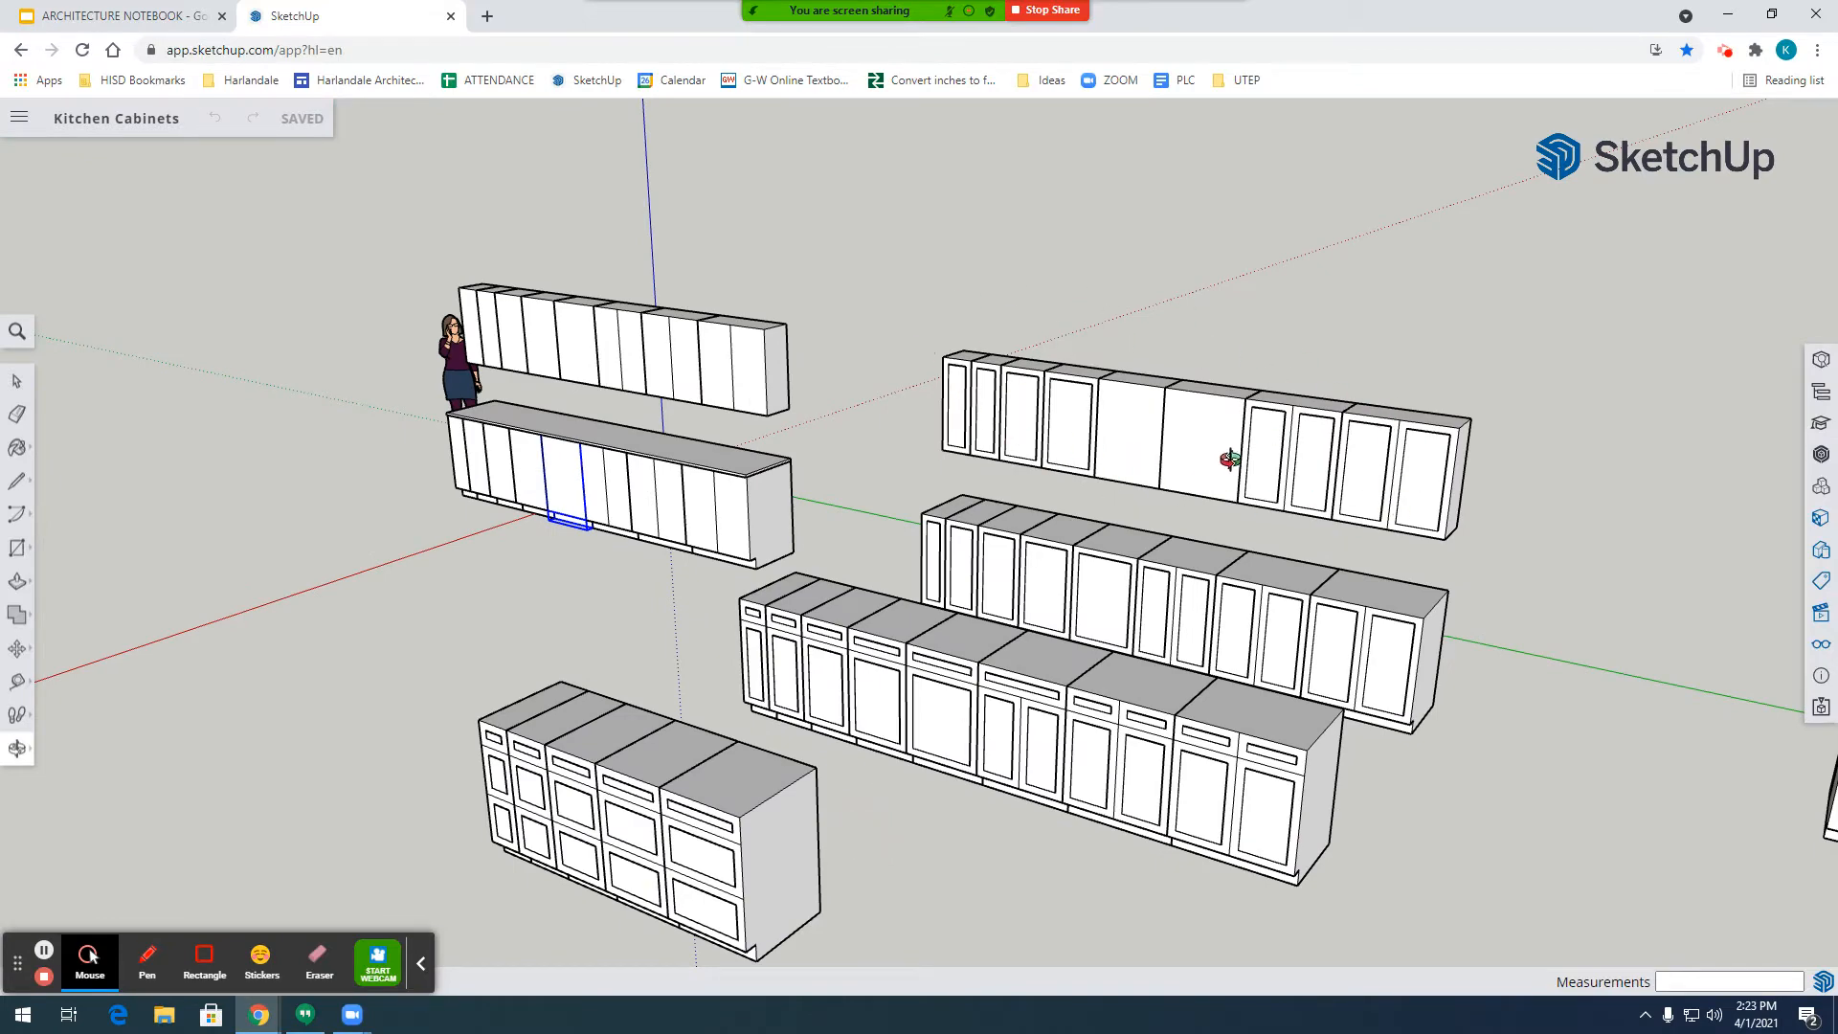
left_click_drag(1408, 730, 1231, 619)
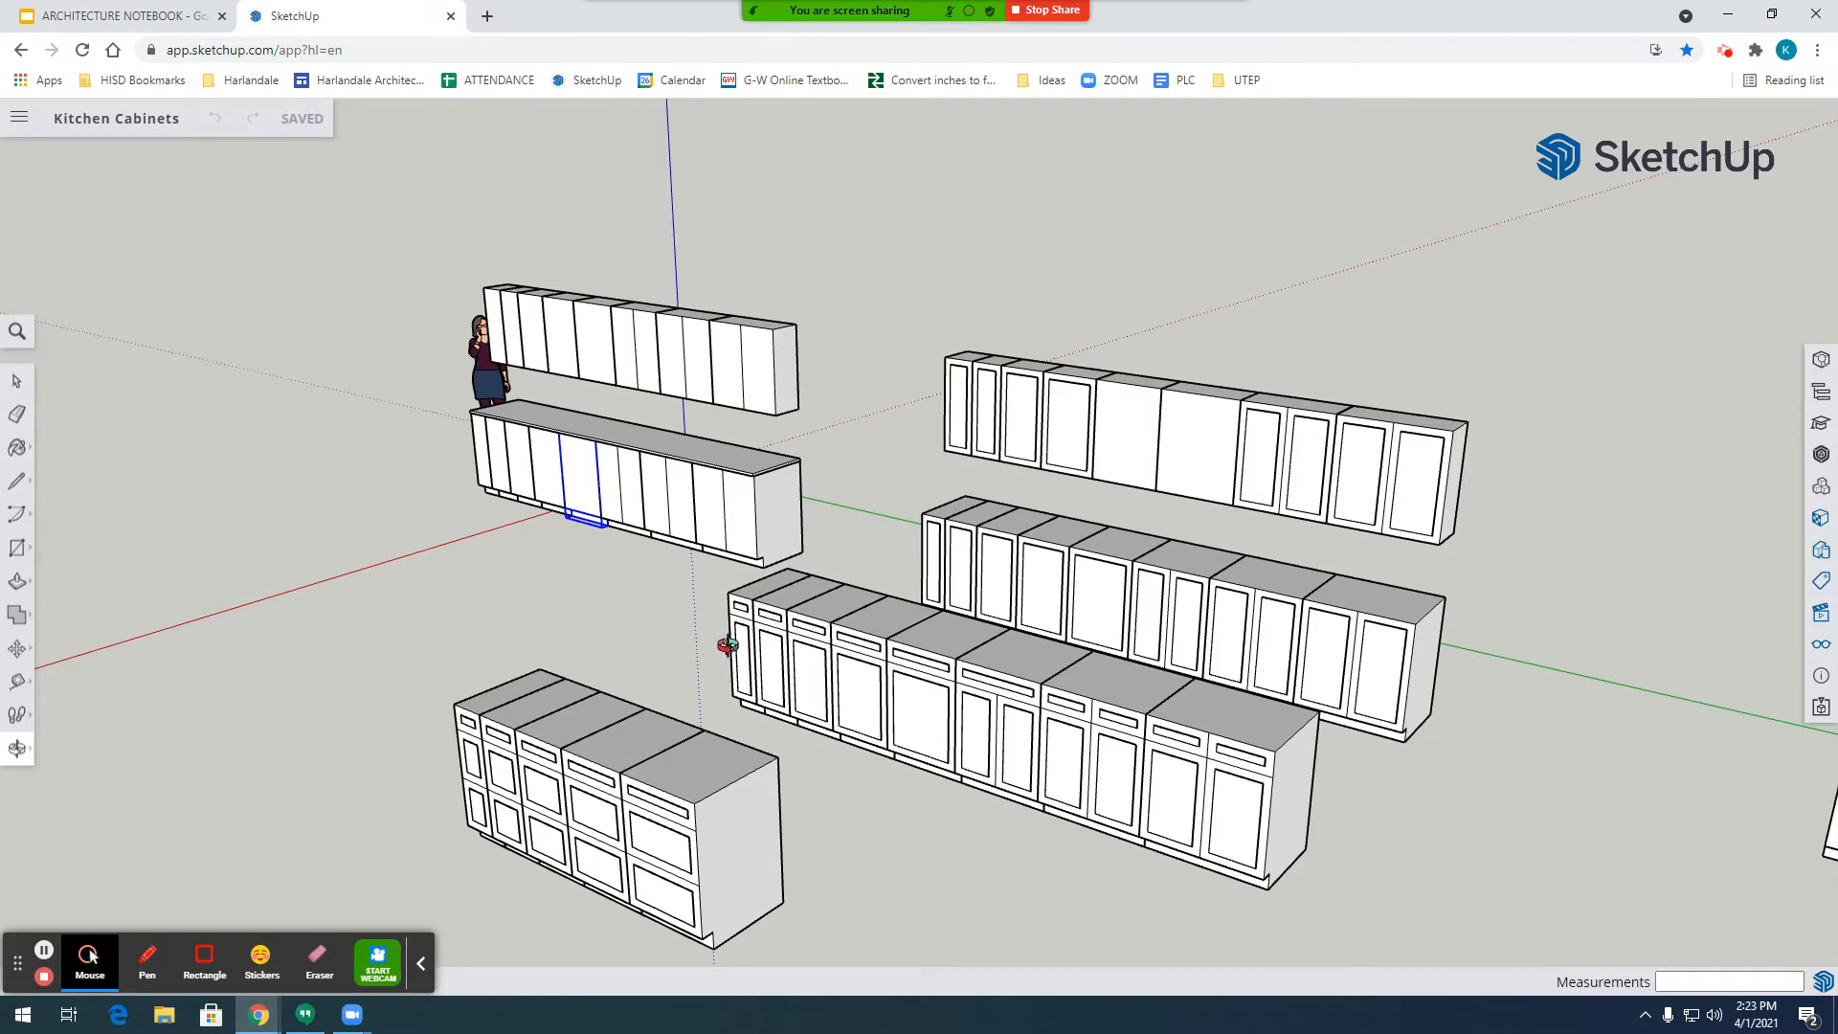
scroll(1271, 757, "down", 2)
scroll(766, 866, "up", 4)
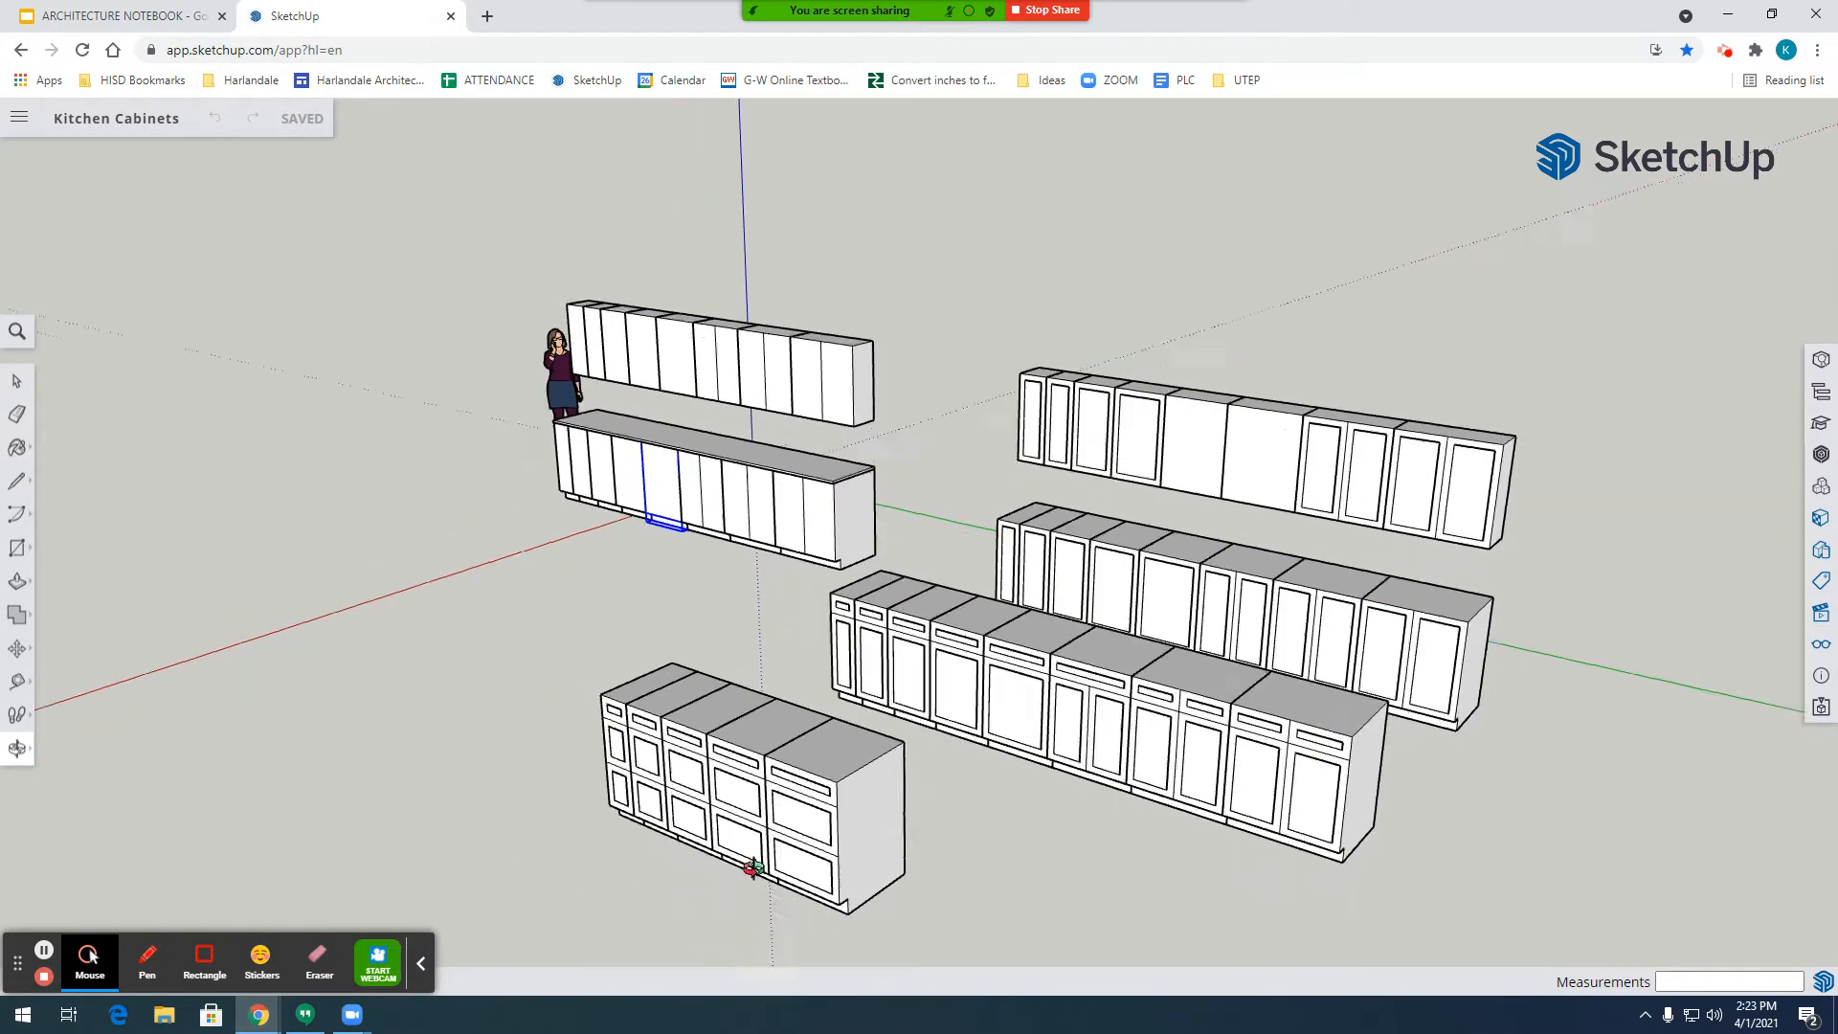
scroll(843, 748, "down", 2)
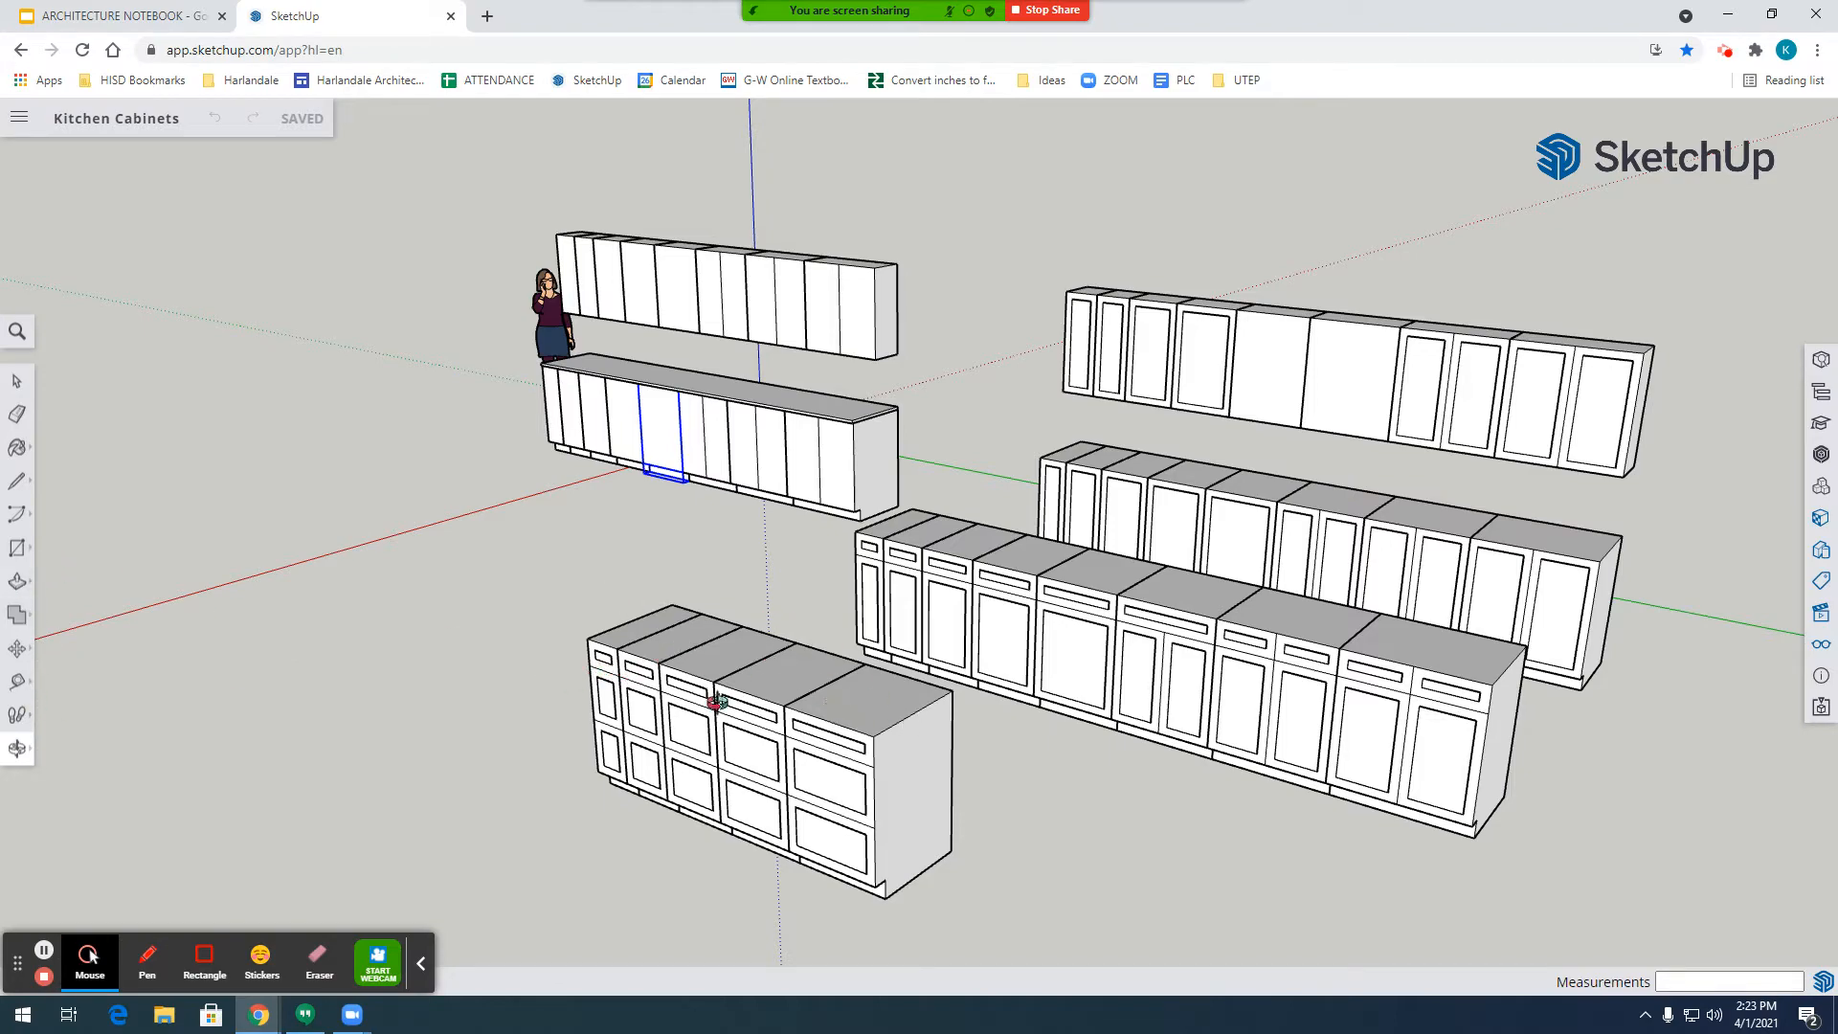
Examine the drawer bases, plain-front cabinets and panelled cabinet rows, ending on the two wall cabinets with blank fronts.
left_click_drag(1005, 759, 1344, 600)
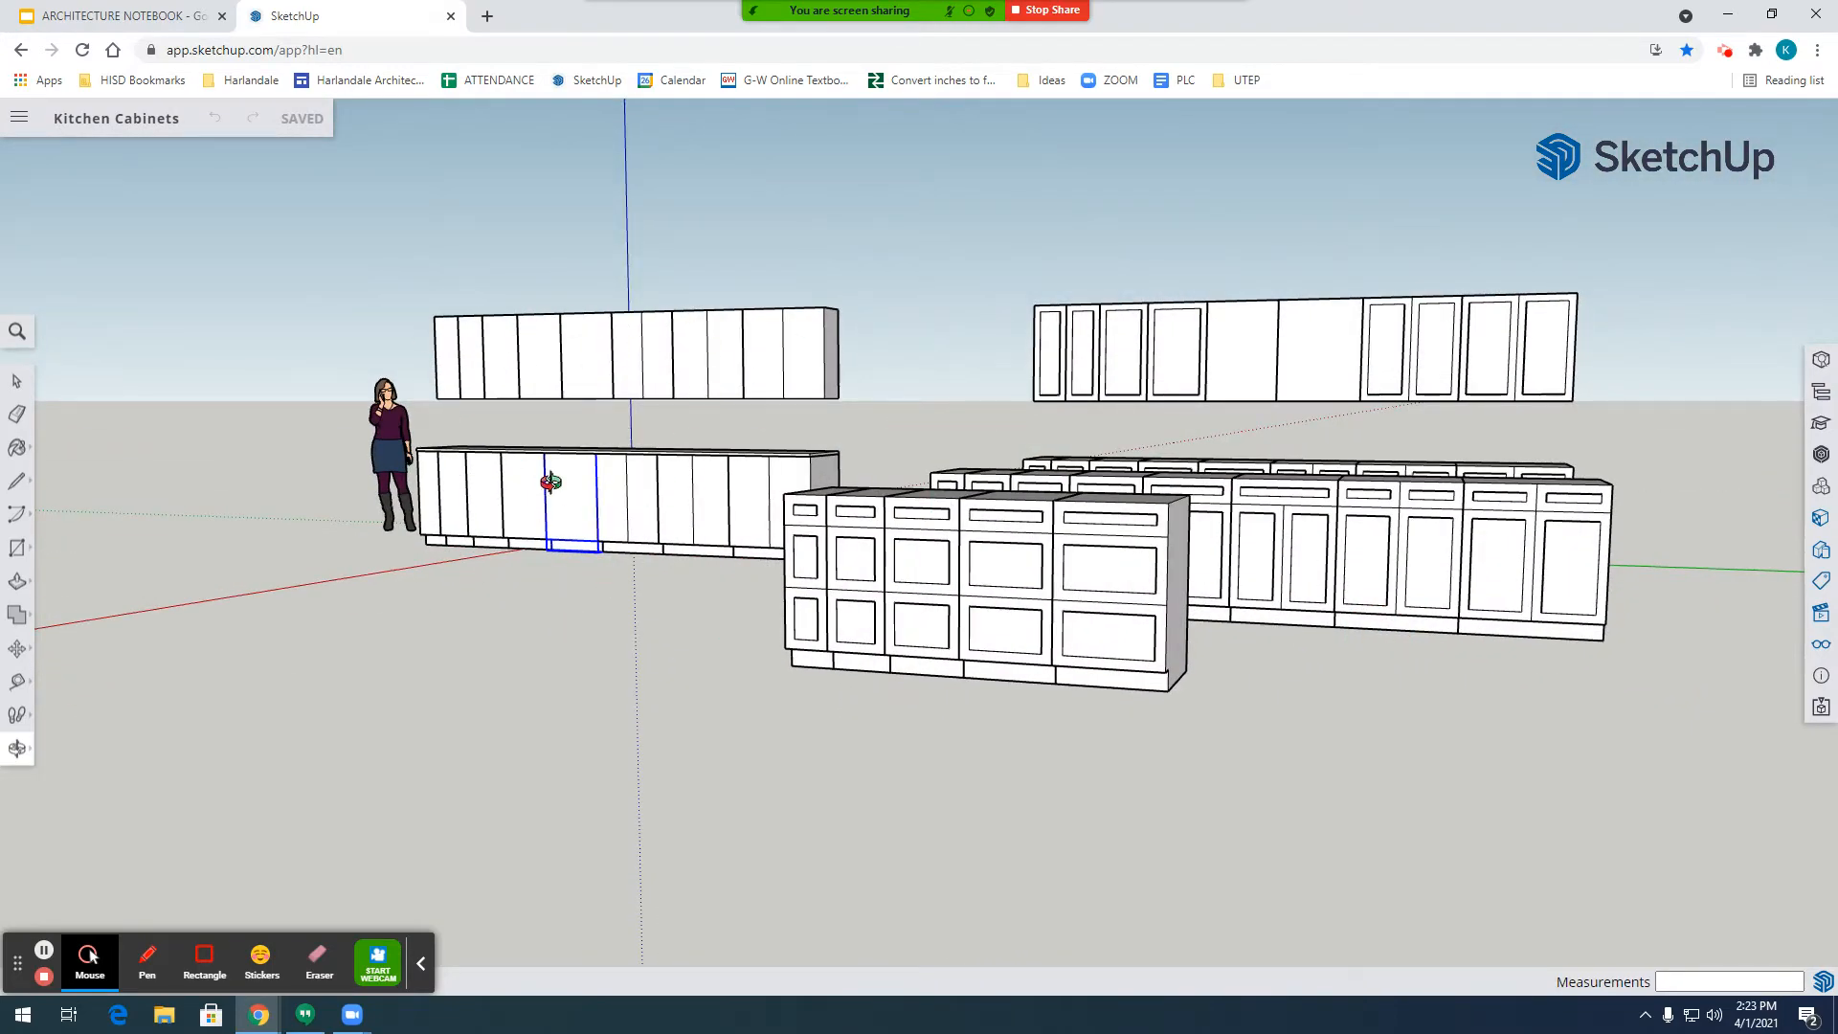
left_click_drag(1227, 474, 1032, 566)
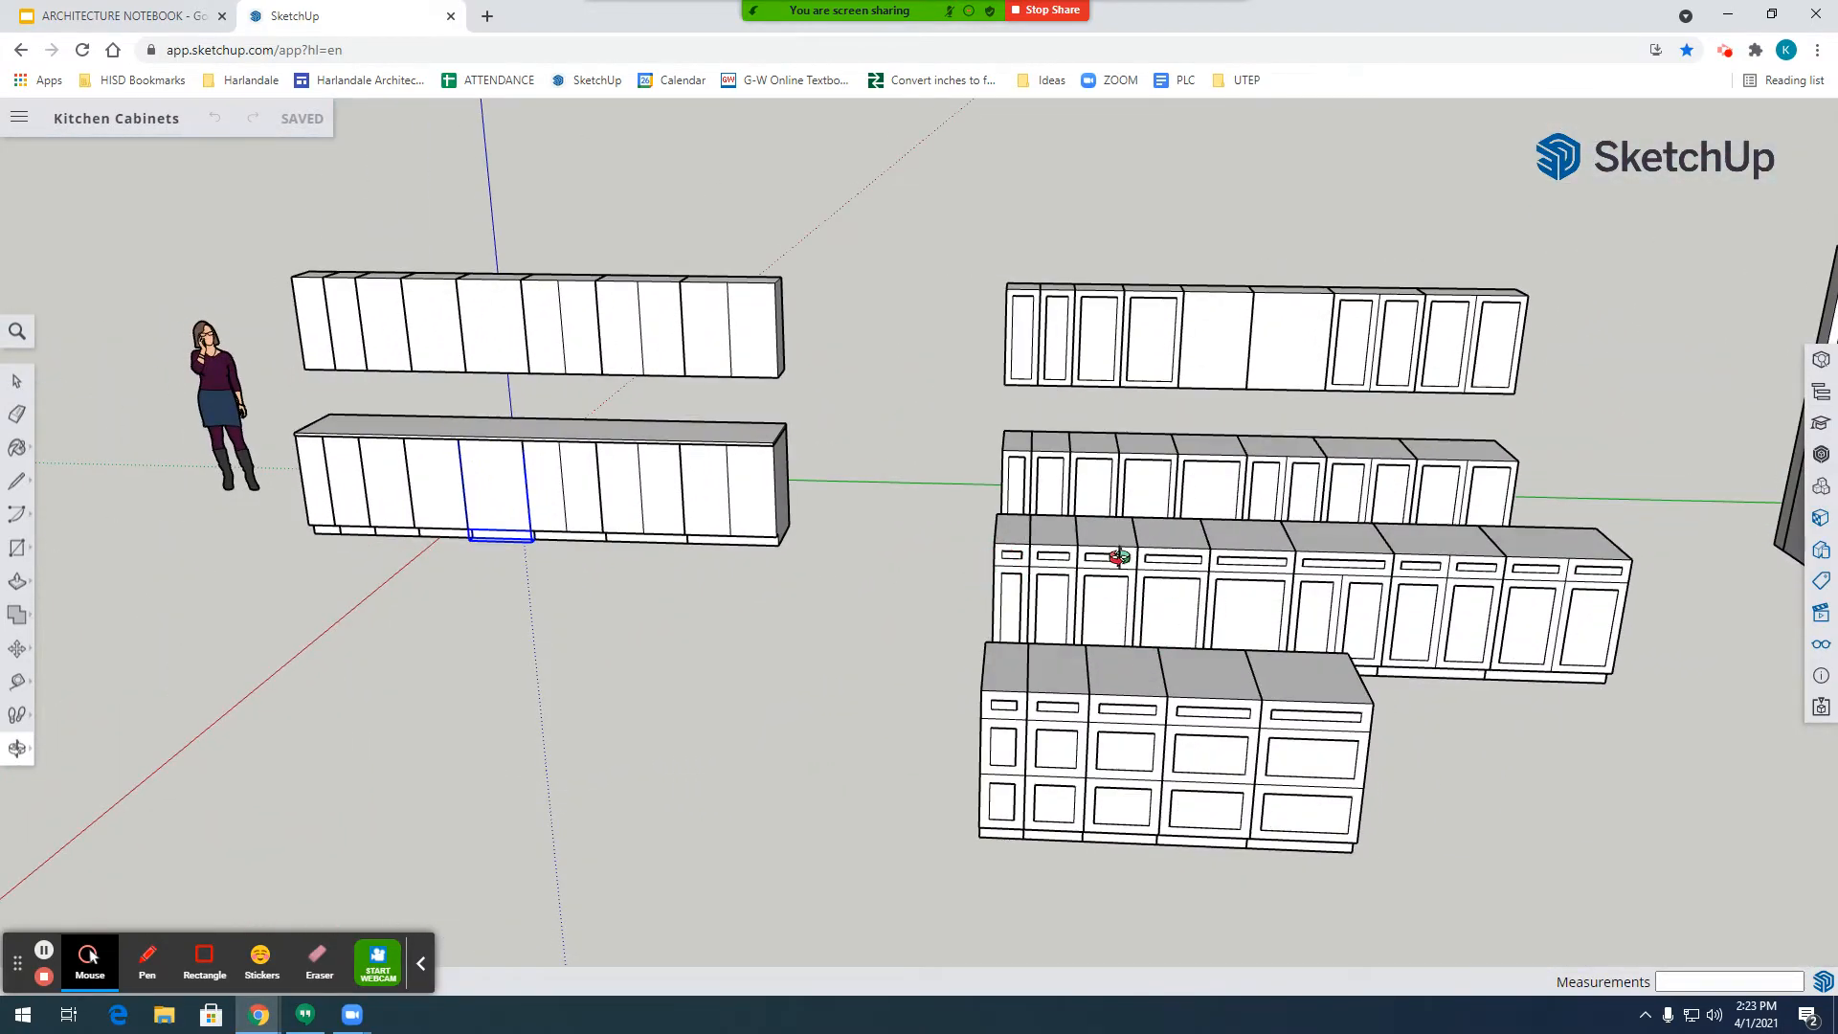
scroll(1116, 554, "up", 10)
scroll(1355, 448, "down", 12)
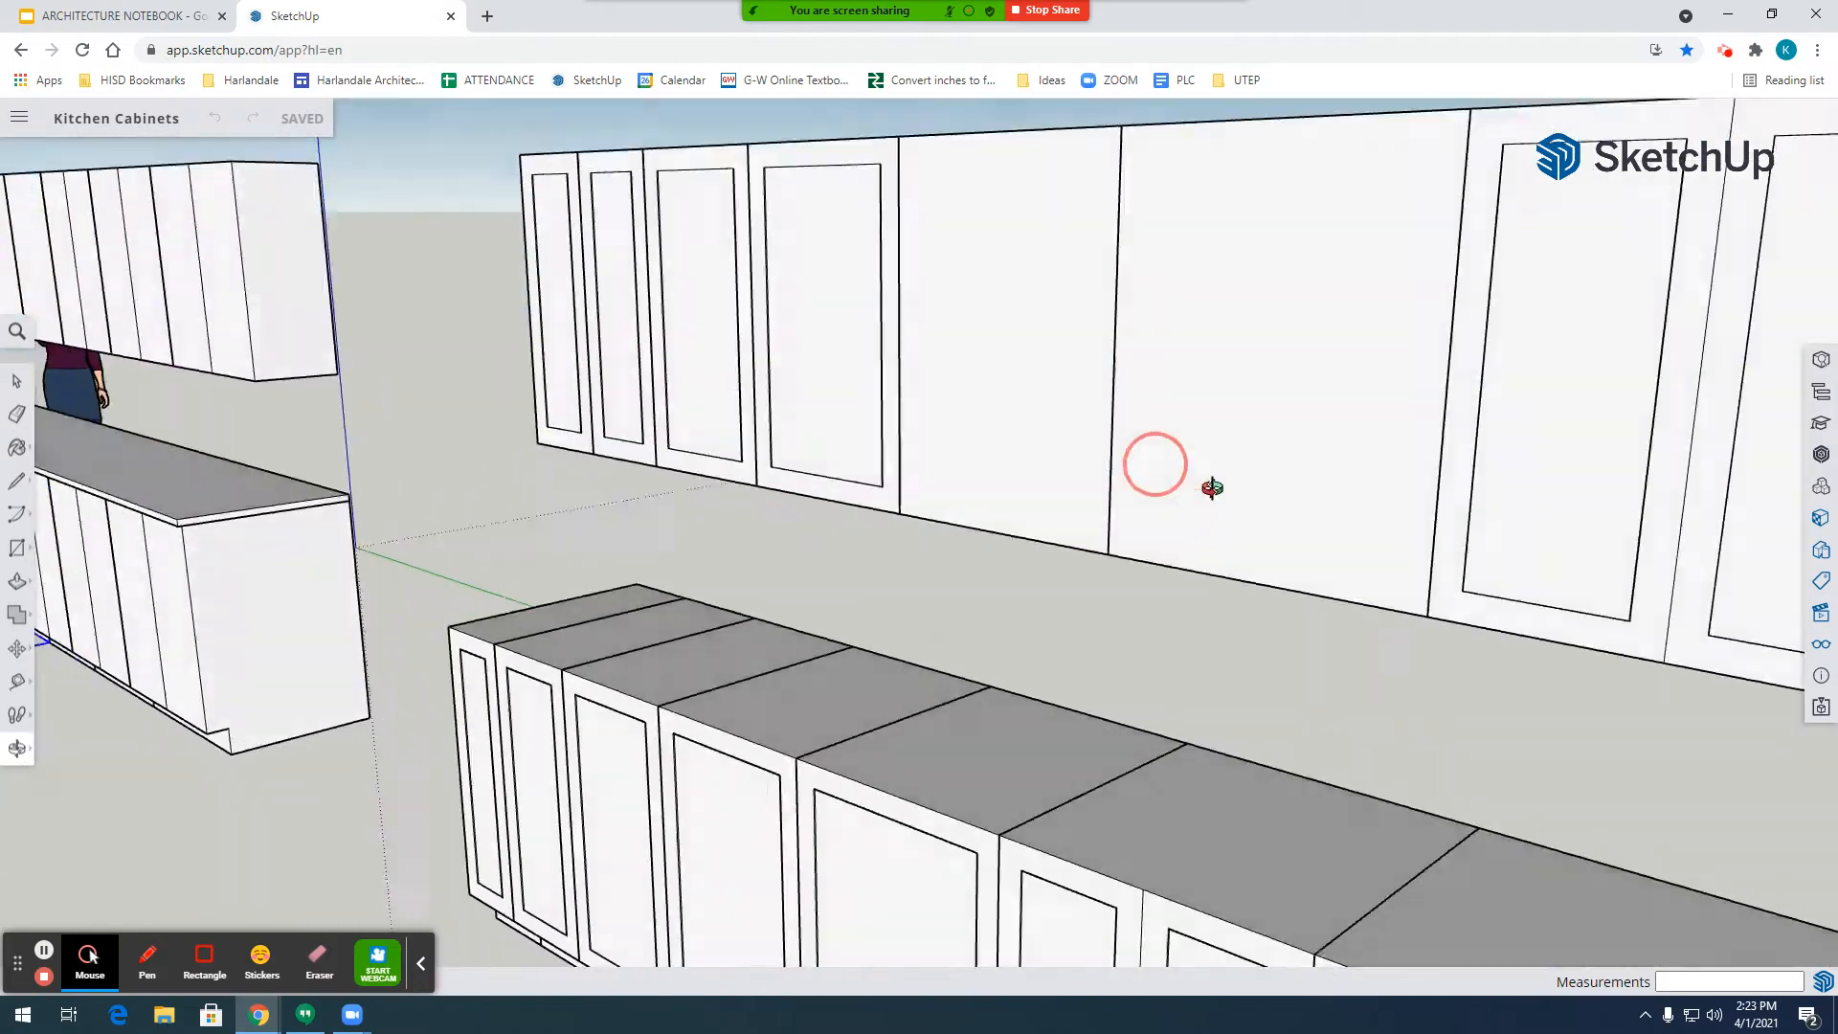
scroll(433, 438, "up", 5)
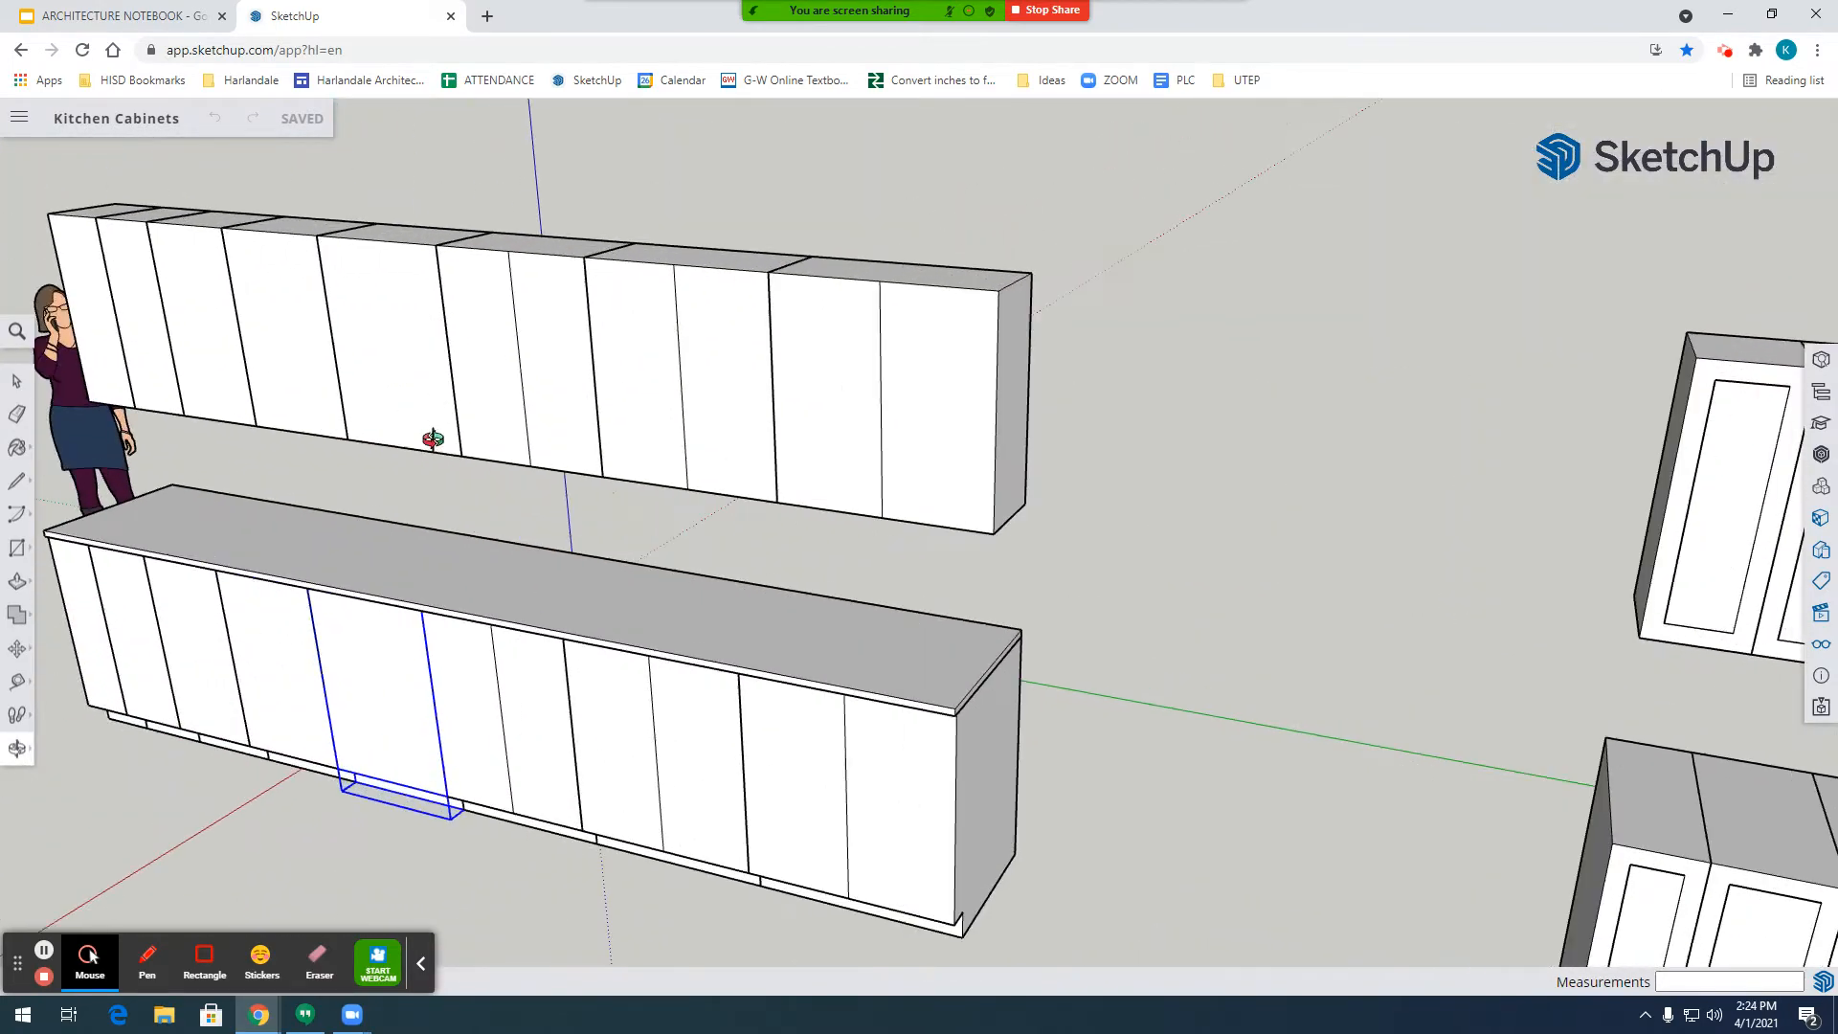
scroll(433, 439, "down", 8)
scroll(958, 517, "up", 3)
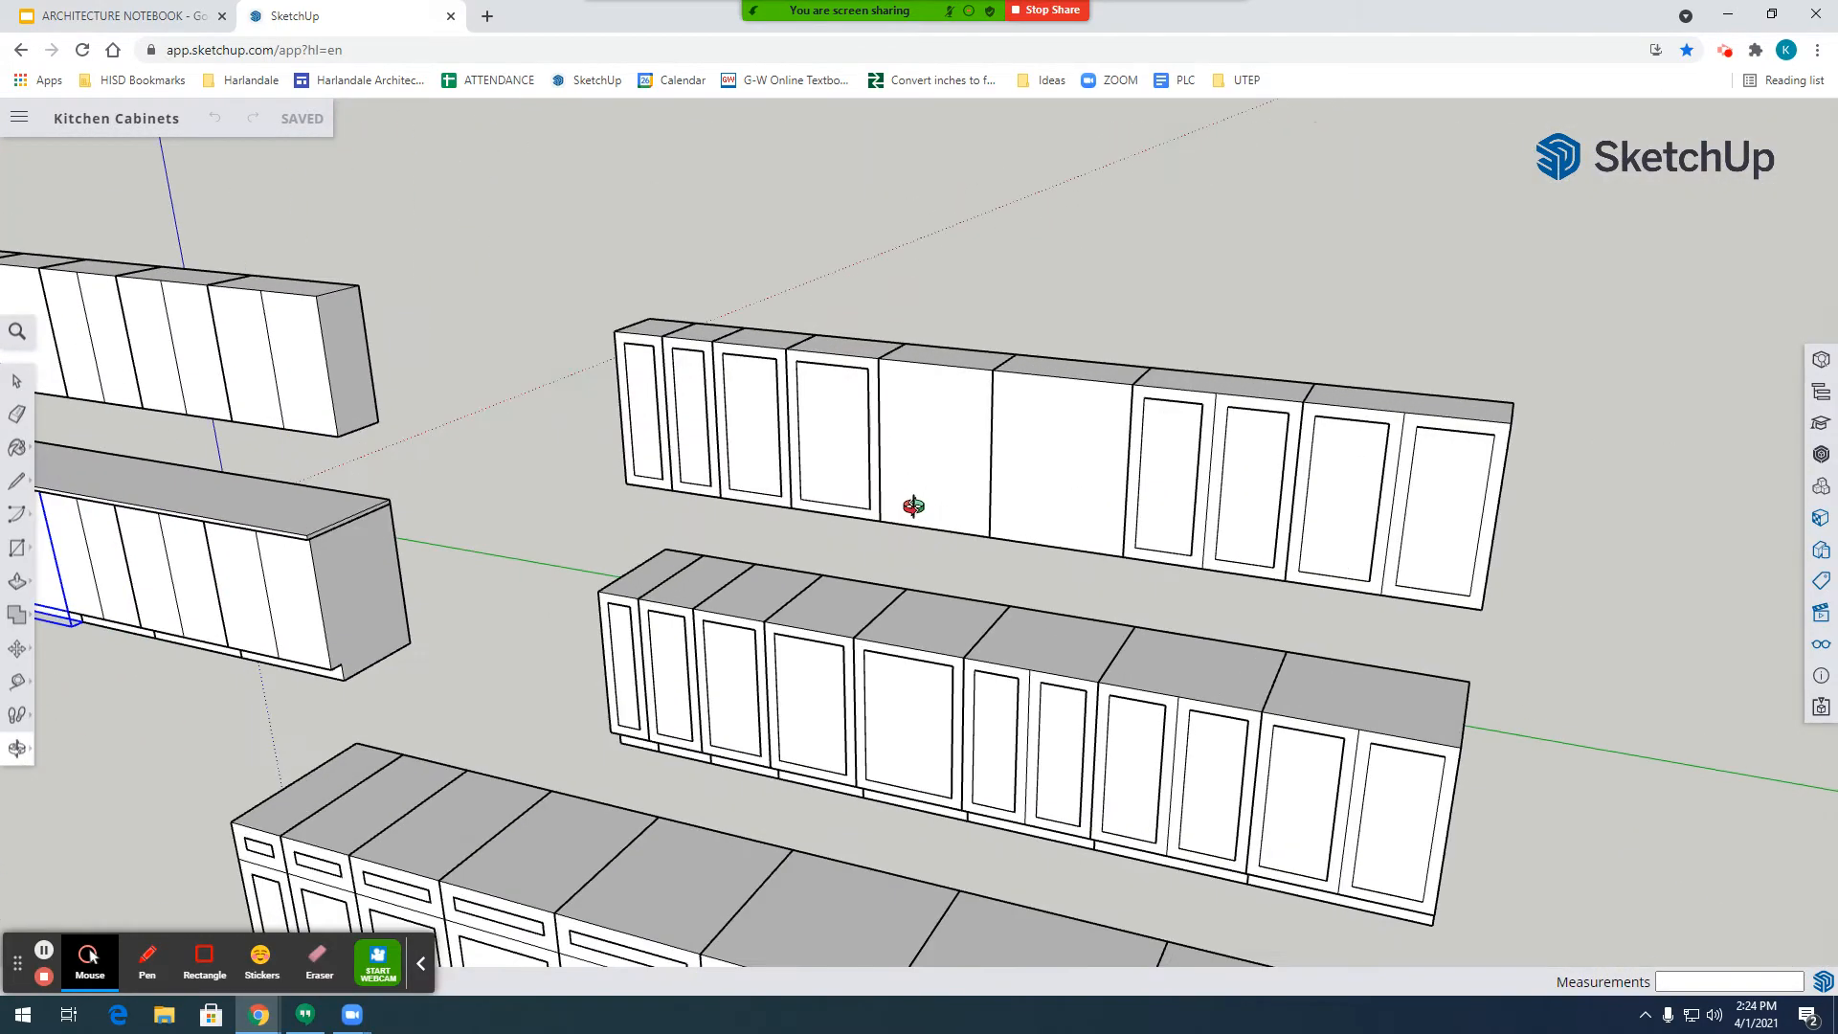
scroll(949, 526, "down", 4)
left_click_drag(993, 596, 978, 556)
scroll(972, 481, "up", 9)
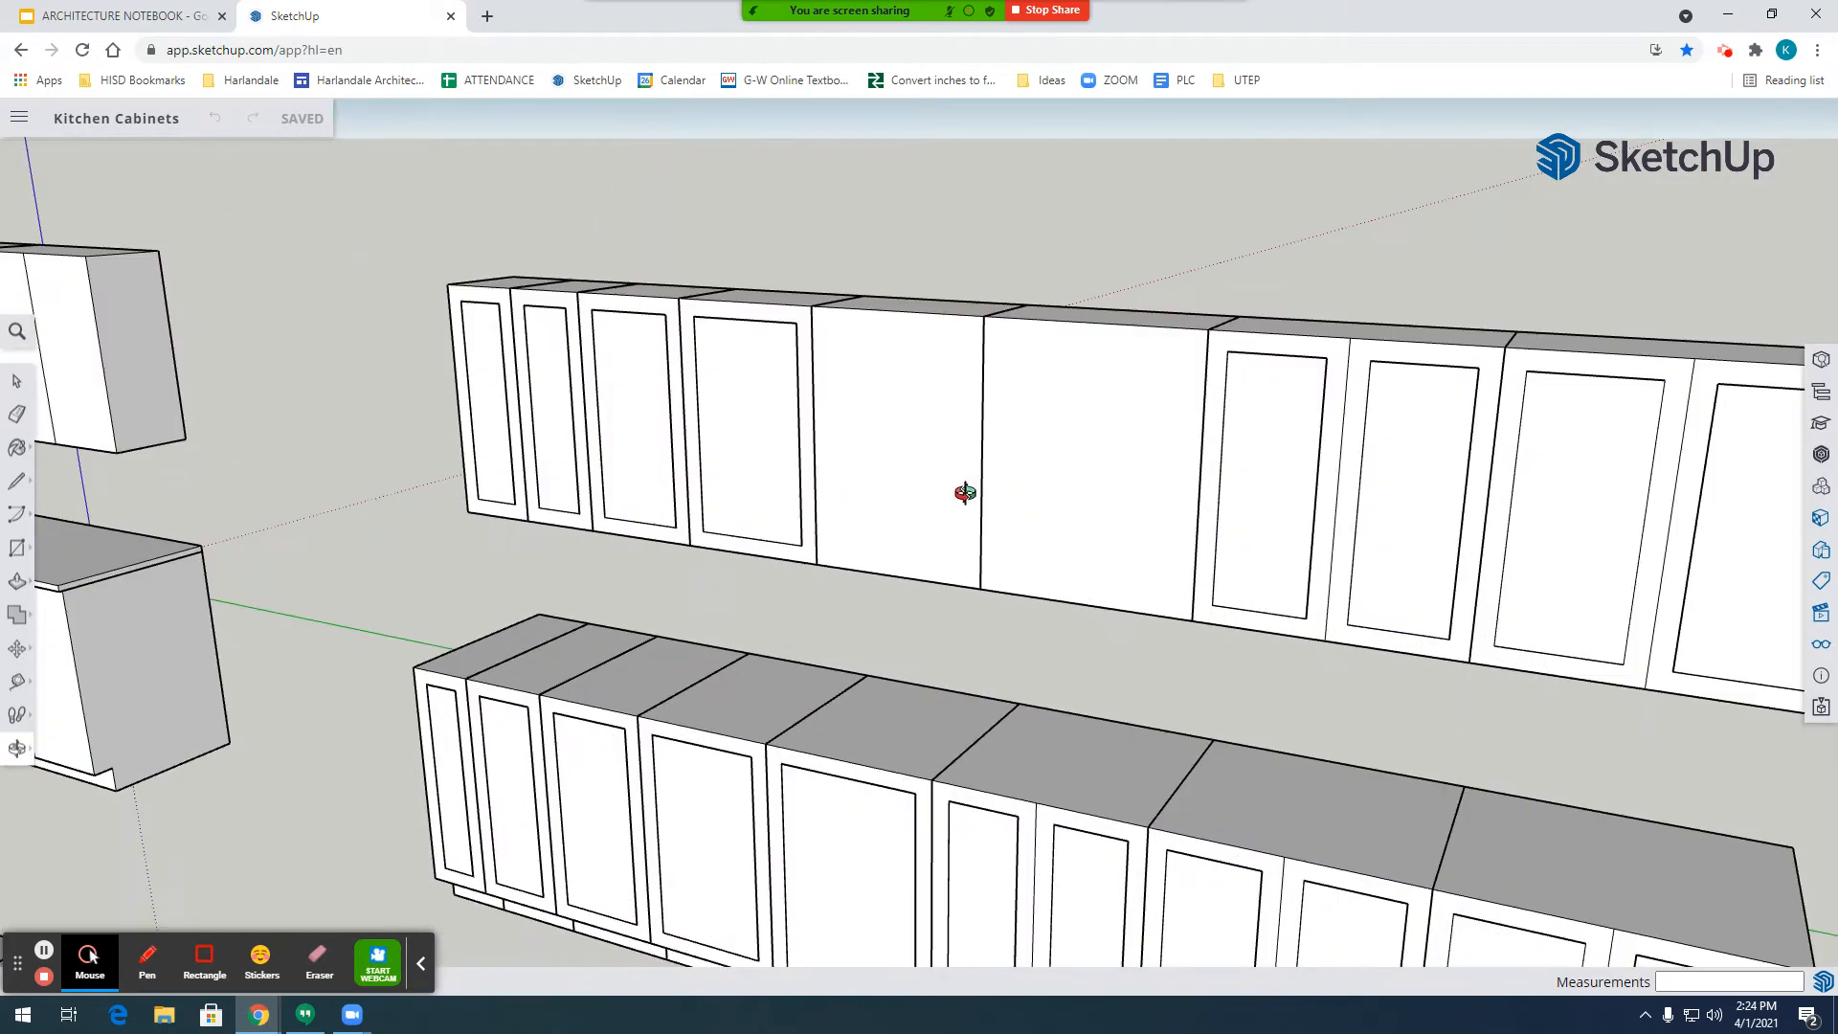
Open the narrower blank-front wall cabinet for editing and offset its front face outline inward by 2".
scroll(813, 590, "down", 4)
left_click_drag(1097, 661, 1066, 595)
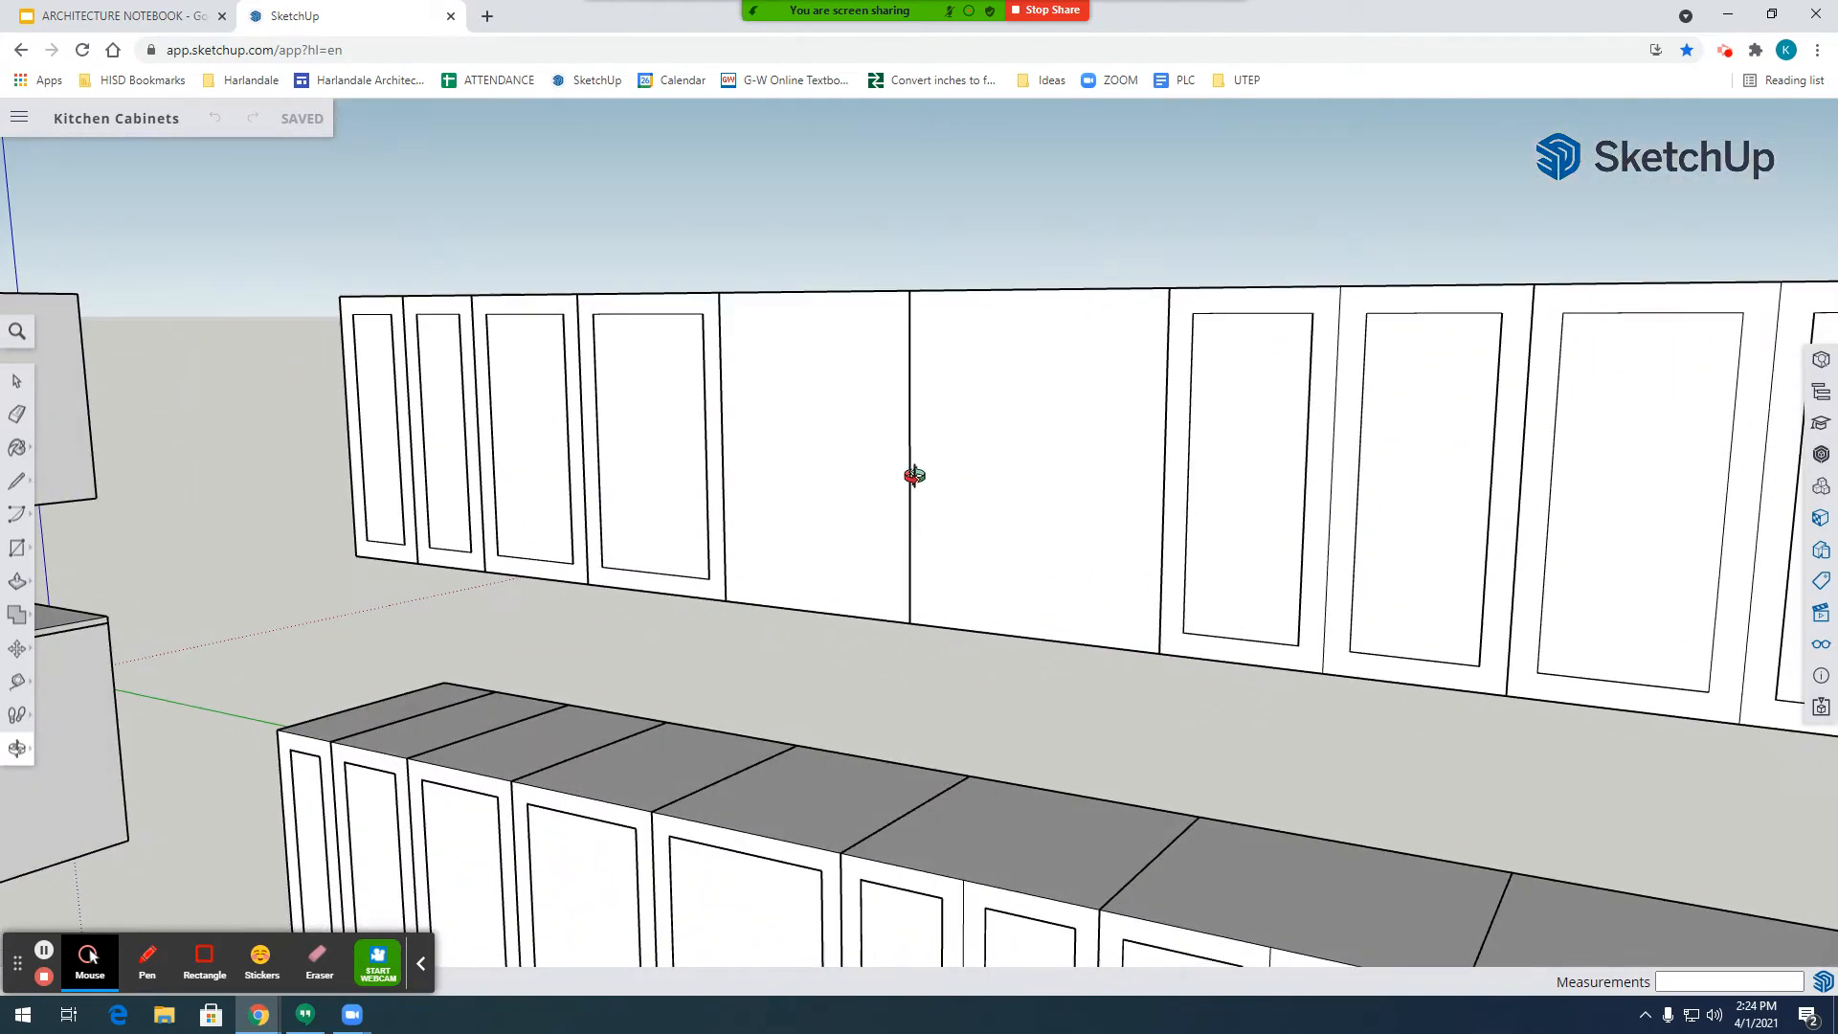
scroll(916, 475, "up", 4)
left_click_drag(1015, 505, 996, 508)
key("space")
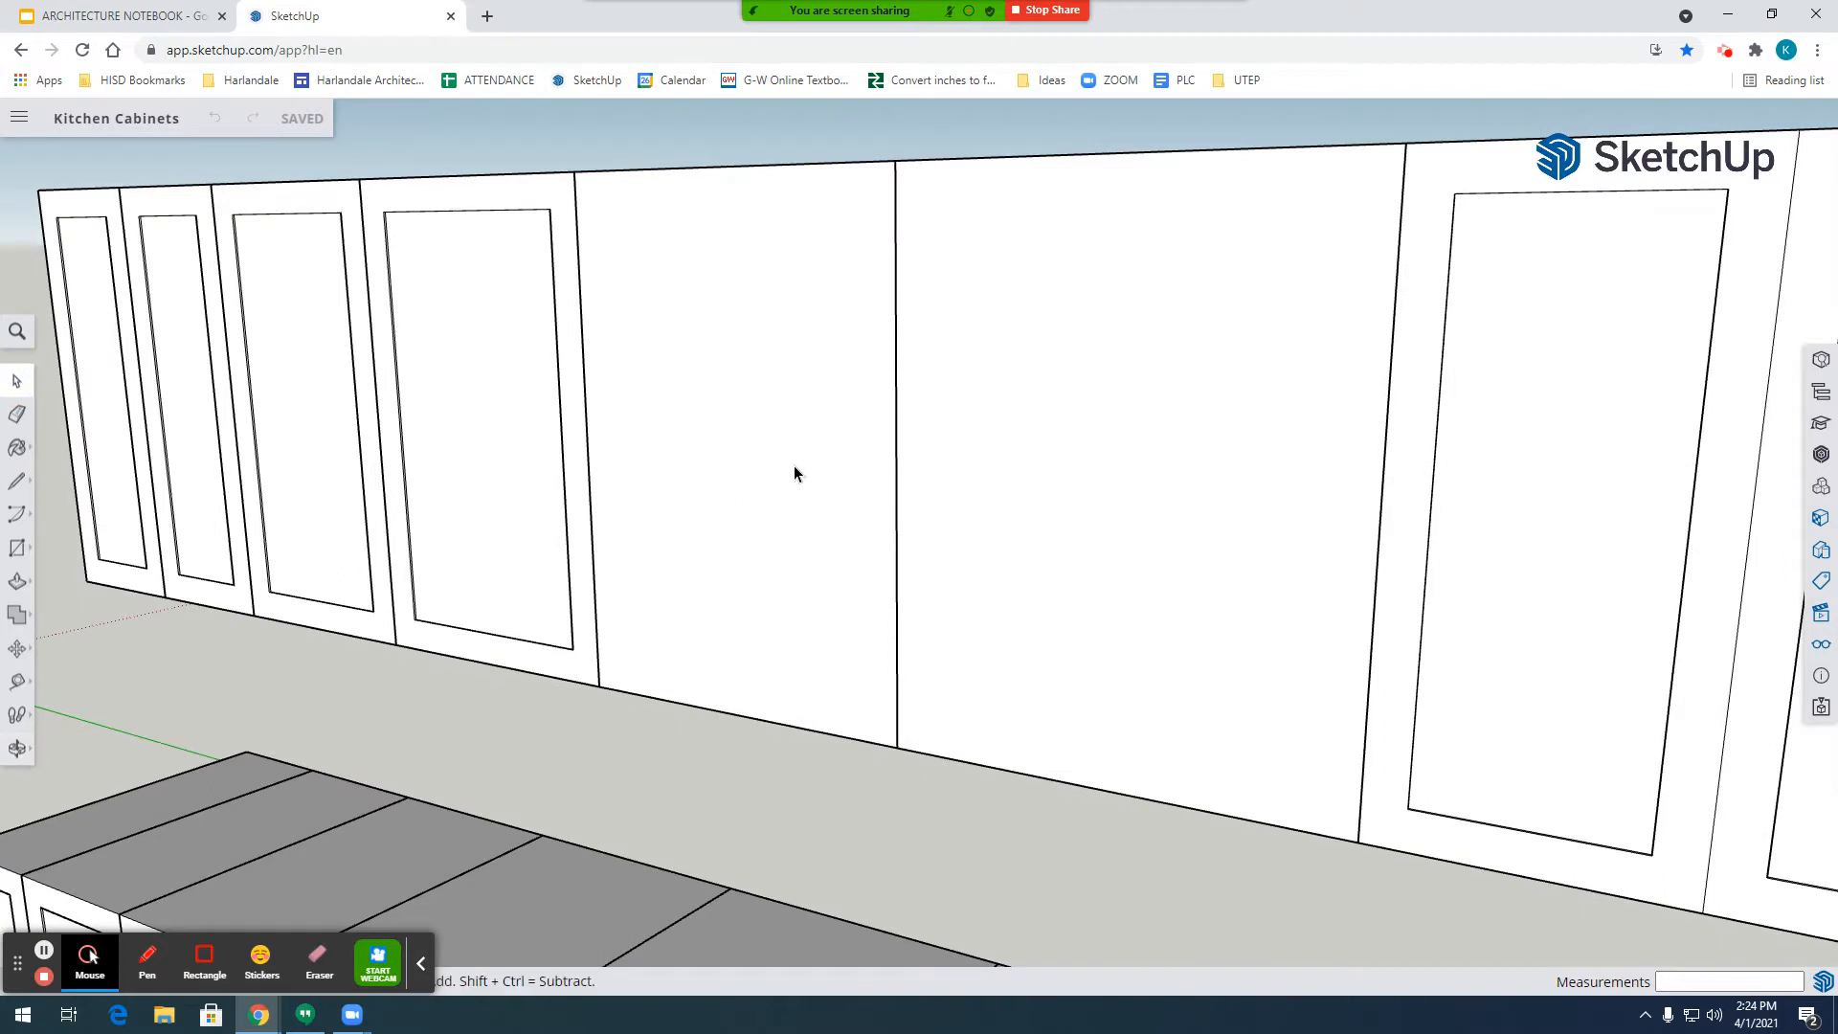
double_click(795, 466)
scroll(1097, 448, "down", 2)
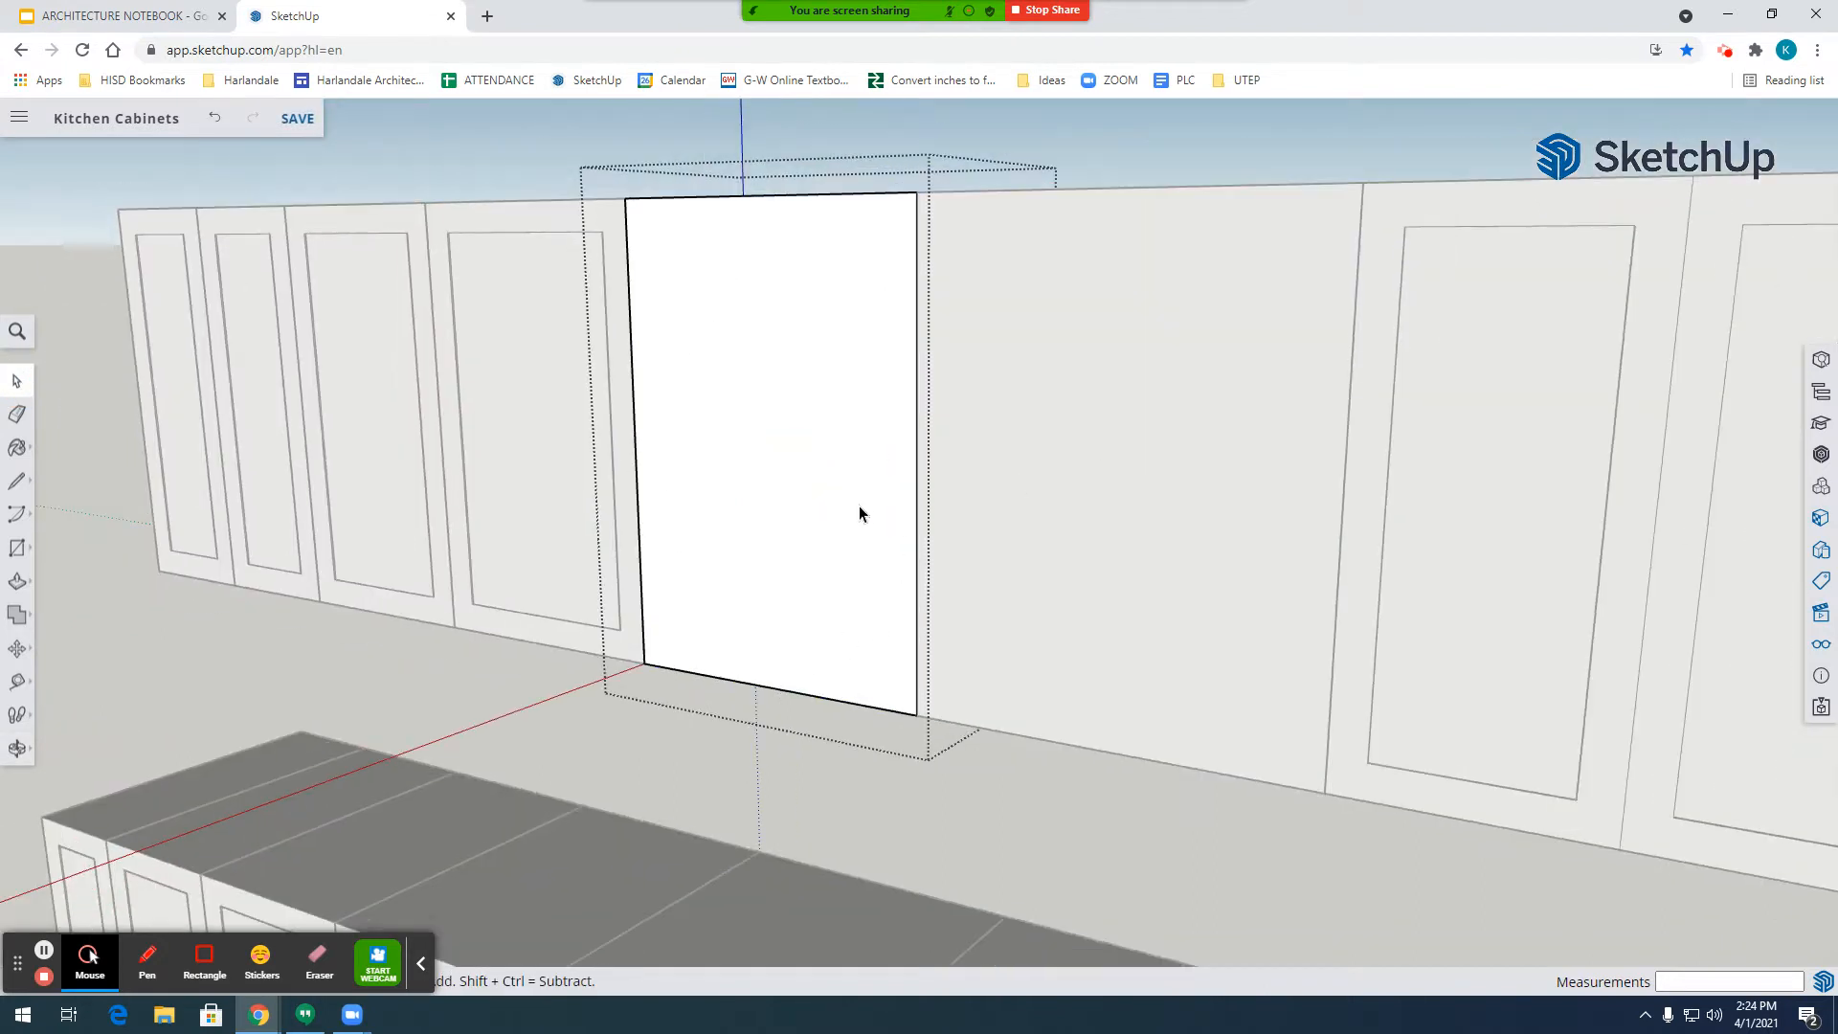
scroll(859, 505, "up", 2)
left_click(19, 584)
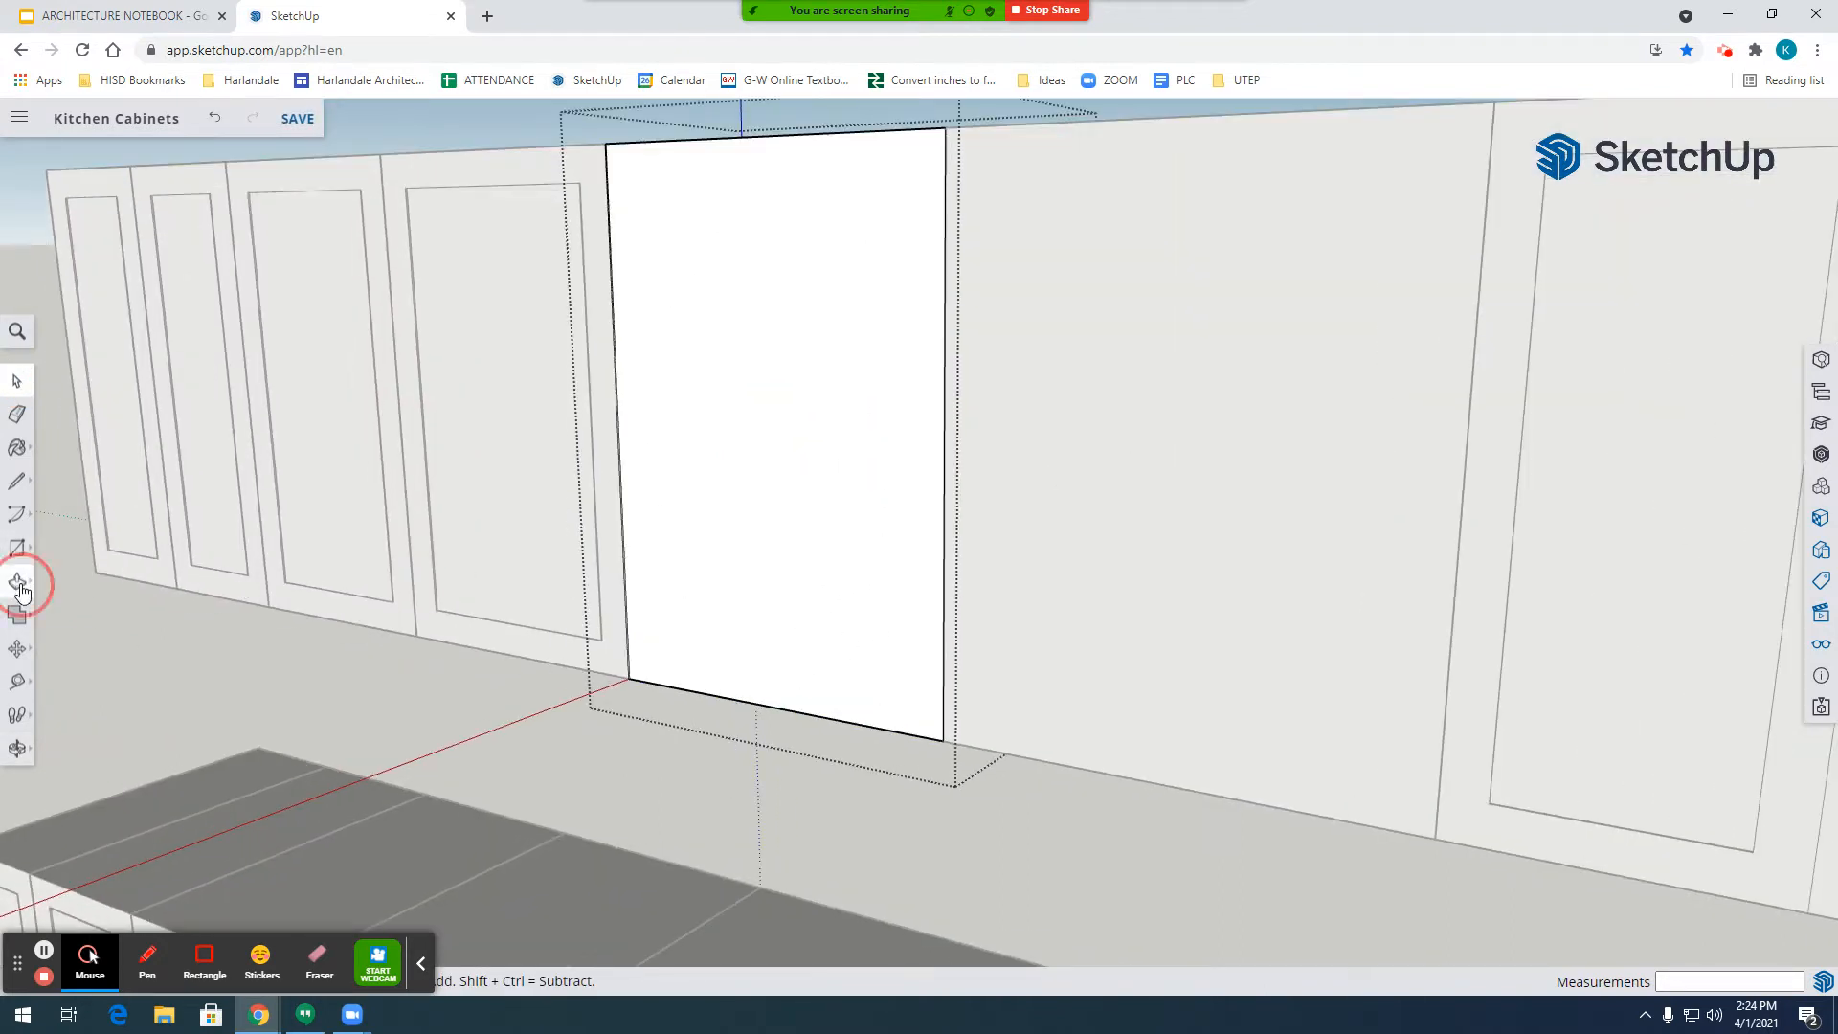
left_click(64, 609)
left_click(618, 447)
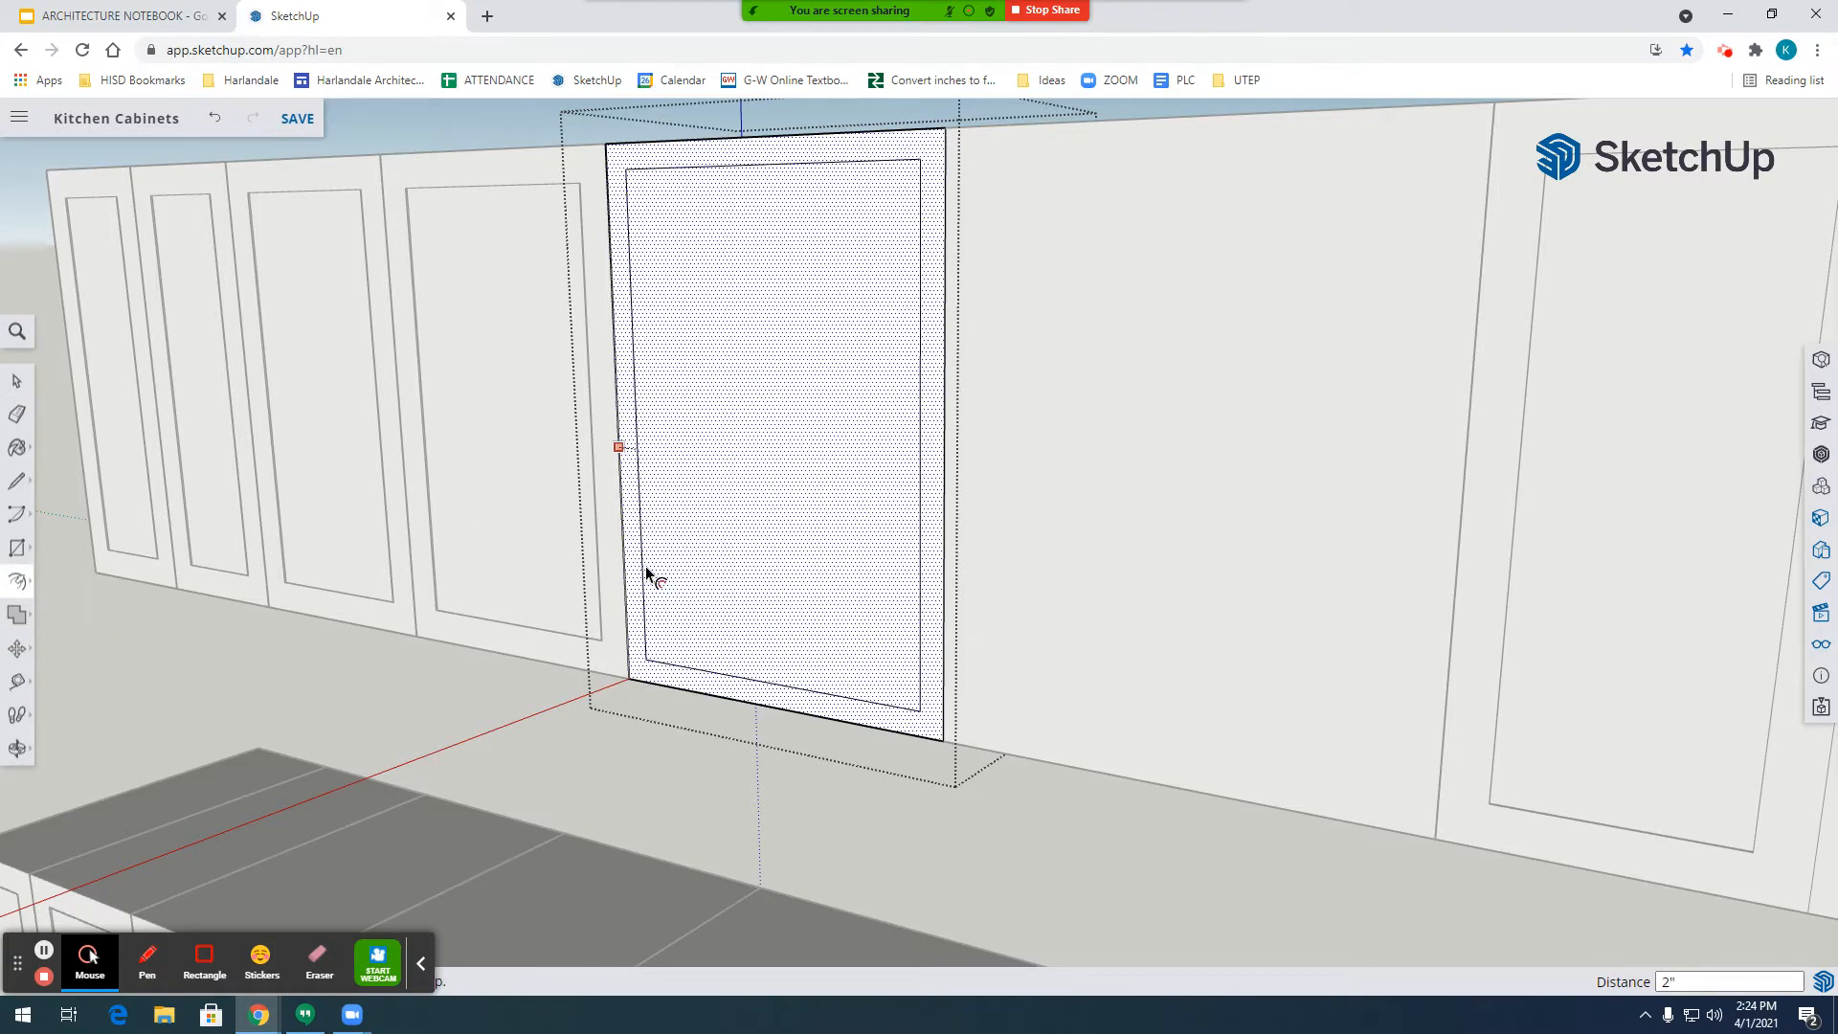
key("Return")
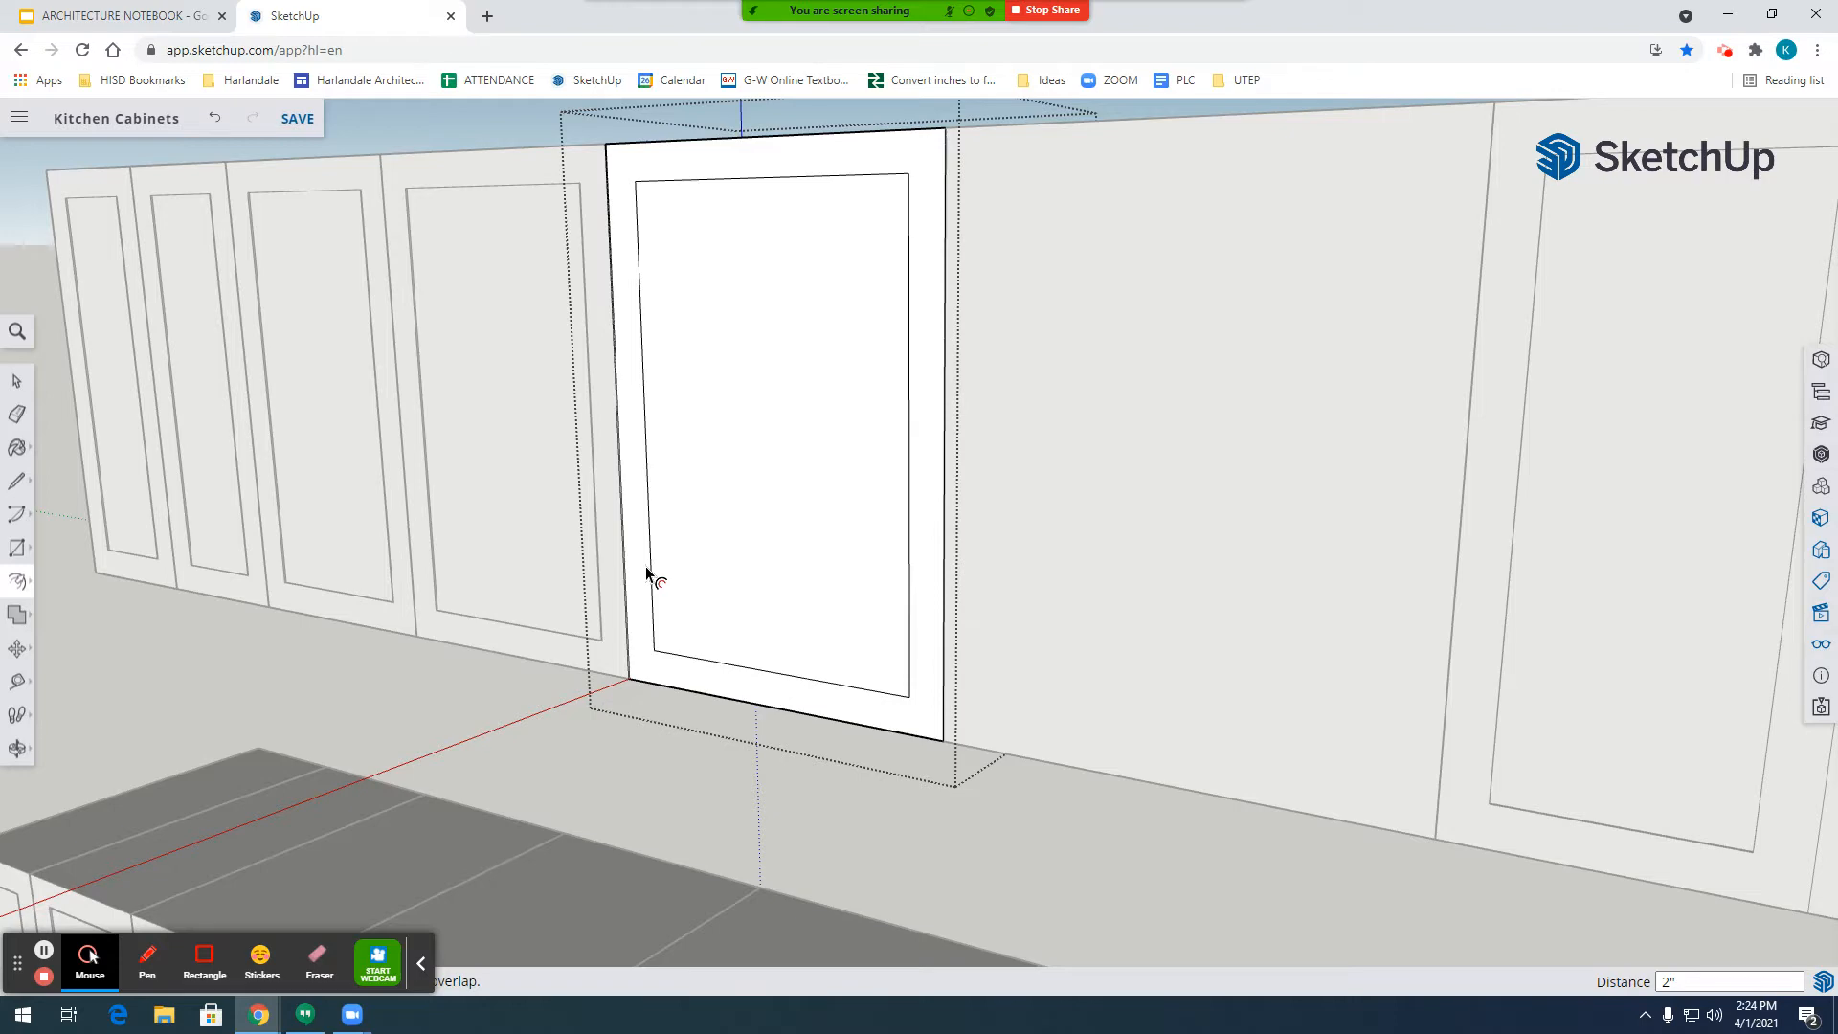
Push/Pull the cabinet's inner door panel outward by 1/8" and leave the cabinet's editing mode.
left_click(646, 462)
key("Escape")
left_click(16, 581)
left_click(67, 556)
left_click(698, 571)
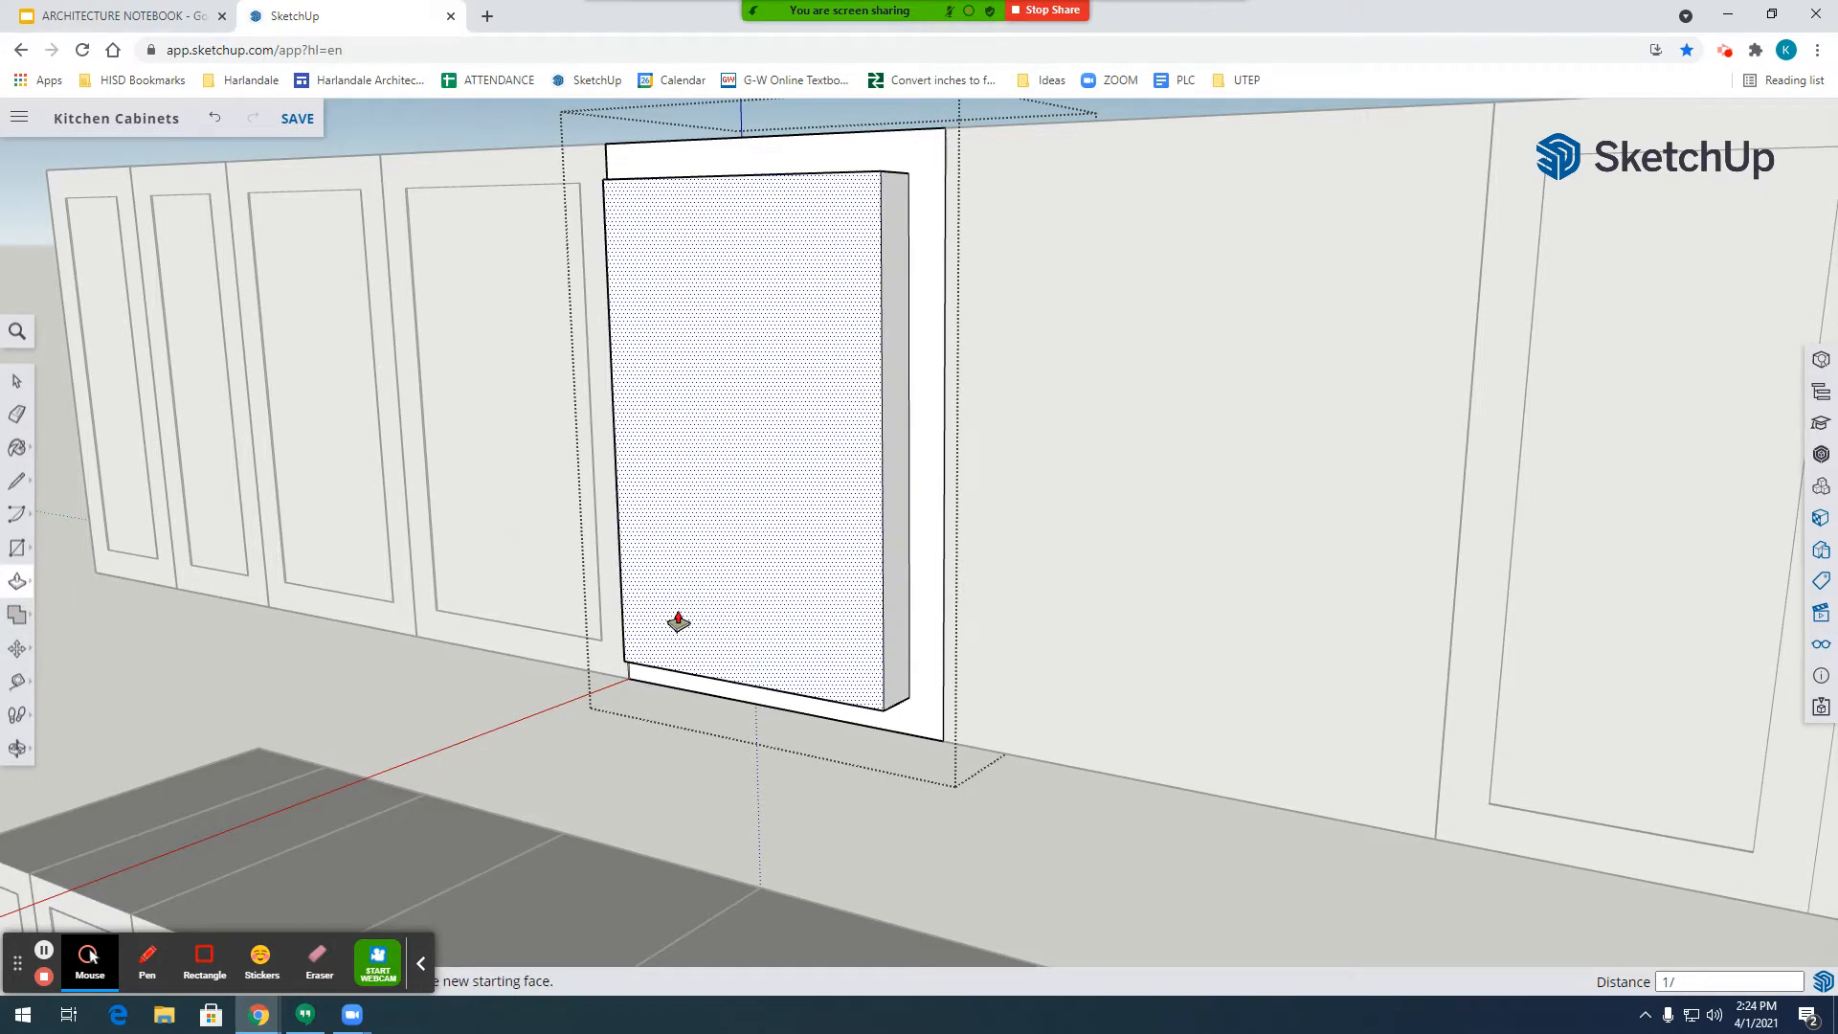
type("1/8")
key("Return")
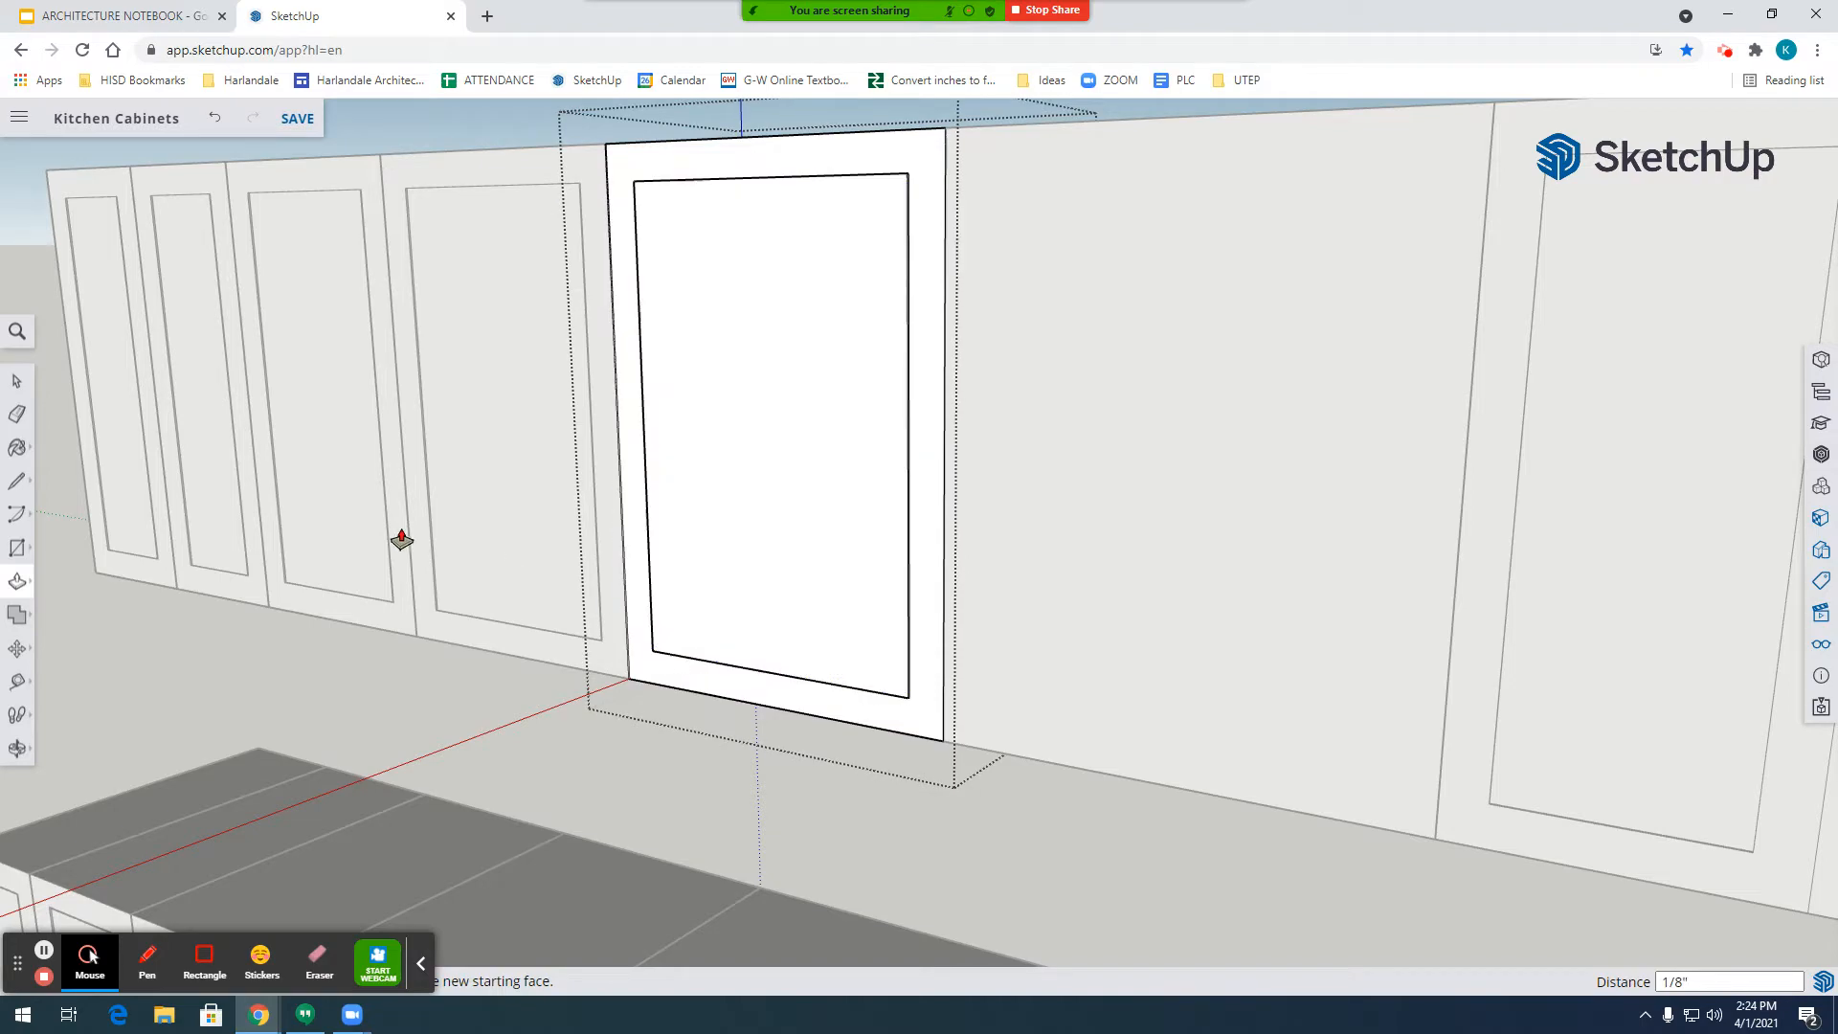
scroll(636, 630, "down", 5)
left_click(17, 381)
left_click(169, 378)
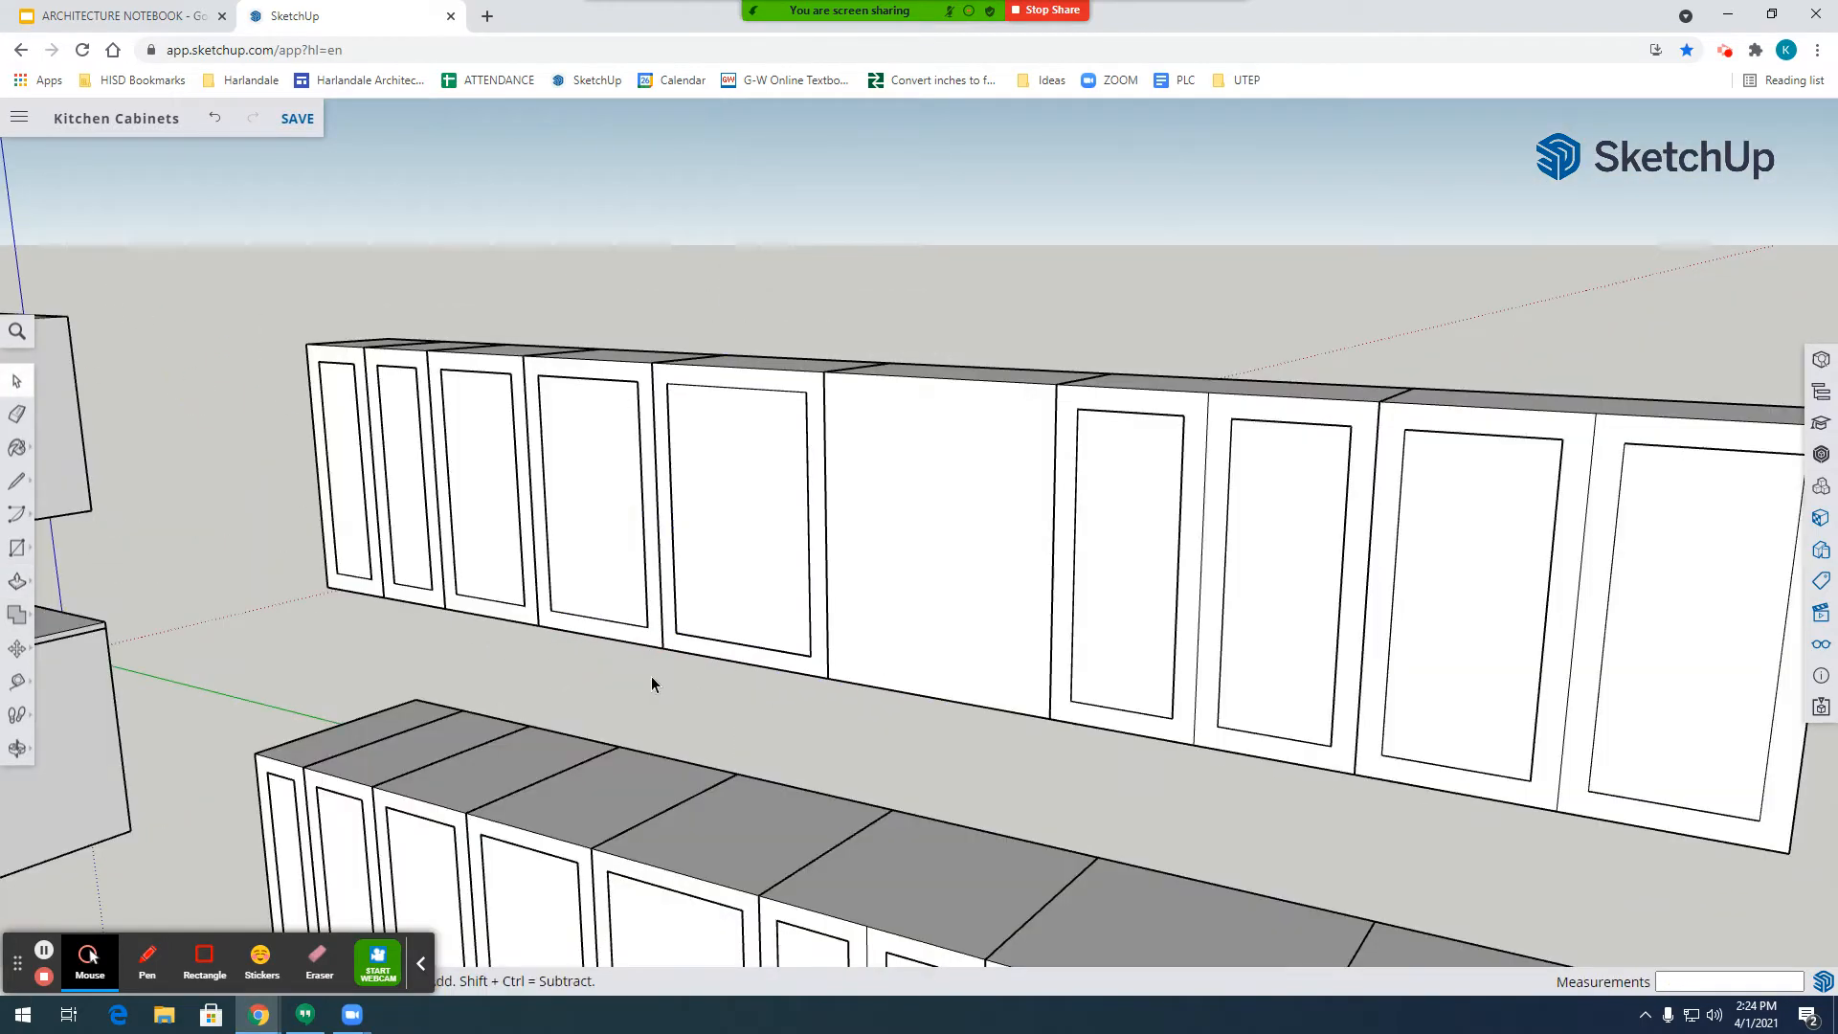
Open the remaining blank-front wall cabinet and split its front into two doors with a vertical line between the edge midpoints.
scroll(875, 555, "down", 4)
scroll(887, 887, "up", 4)
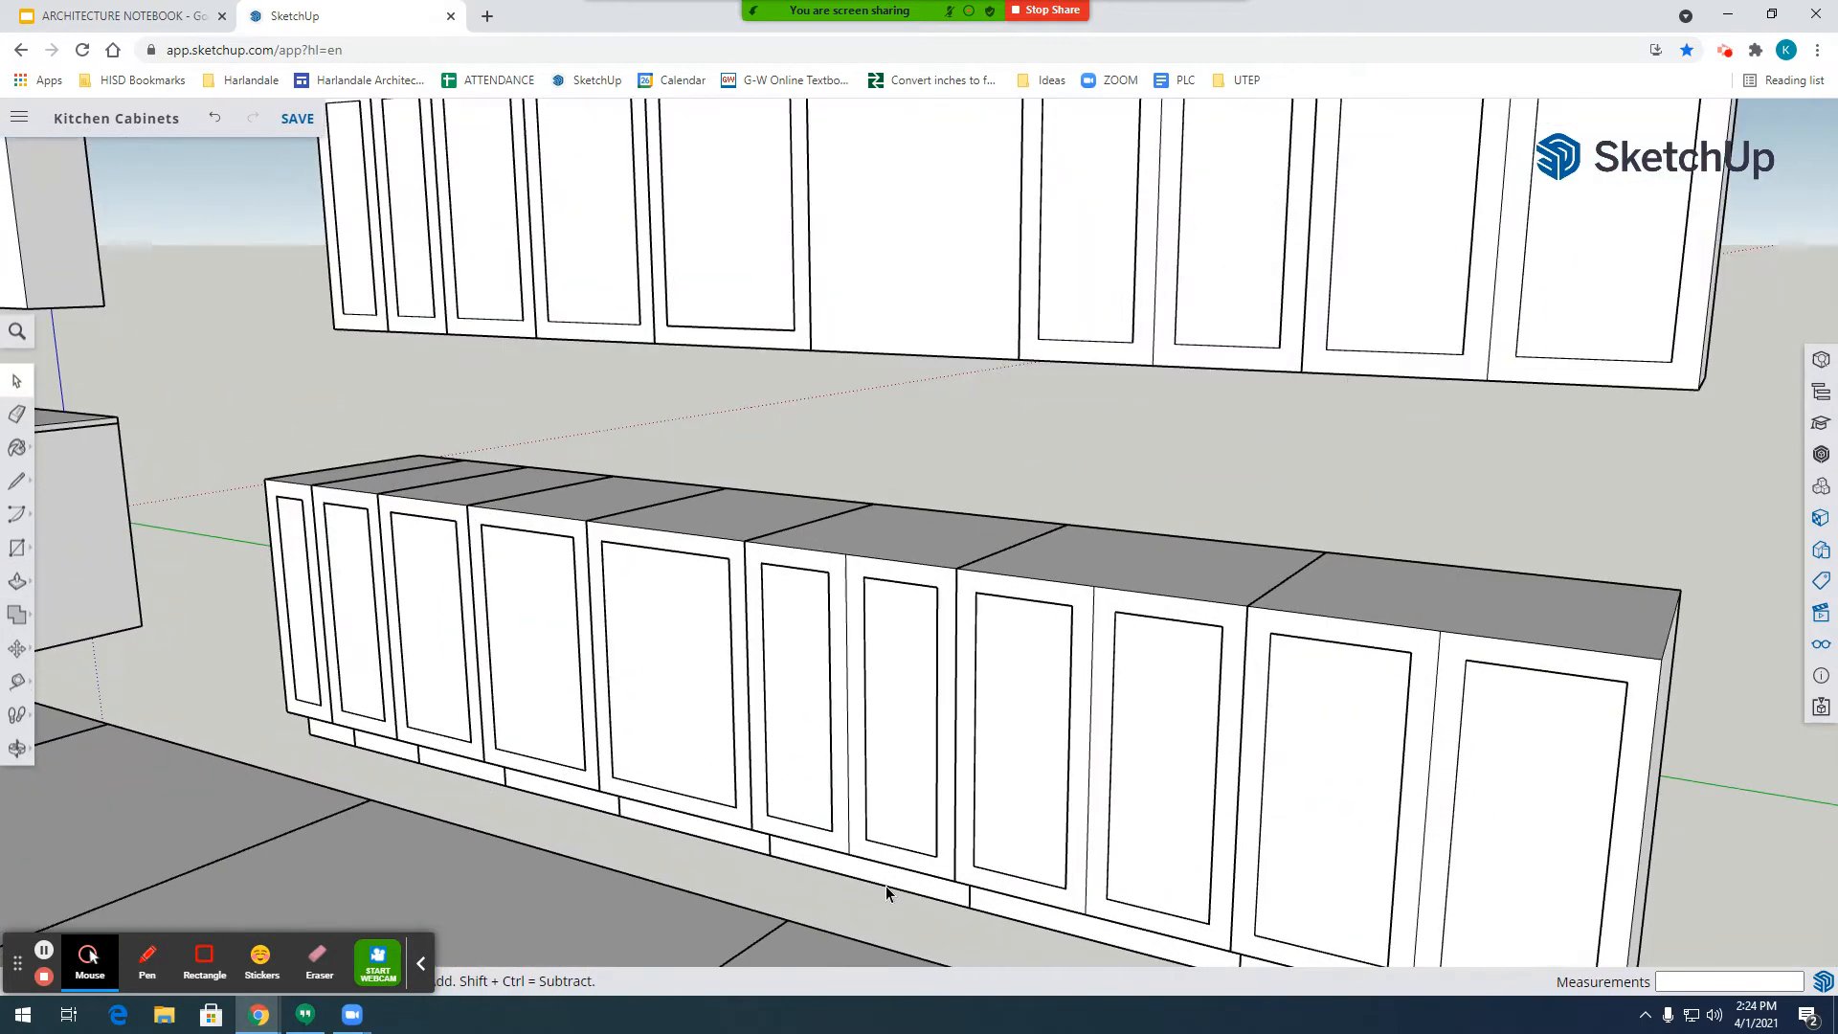
scroll(887, 887, "down", 2)
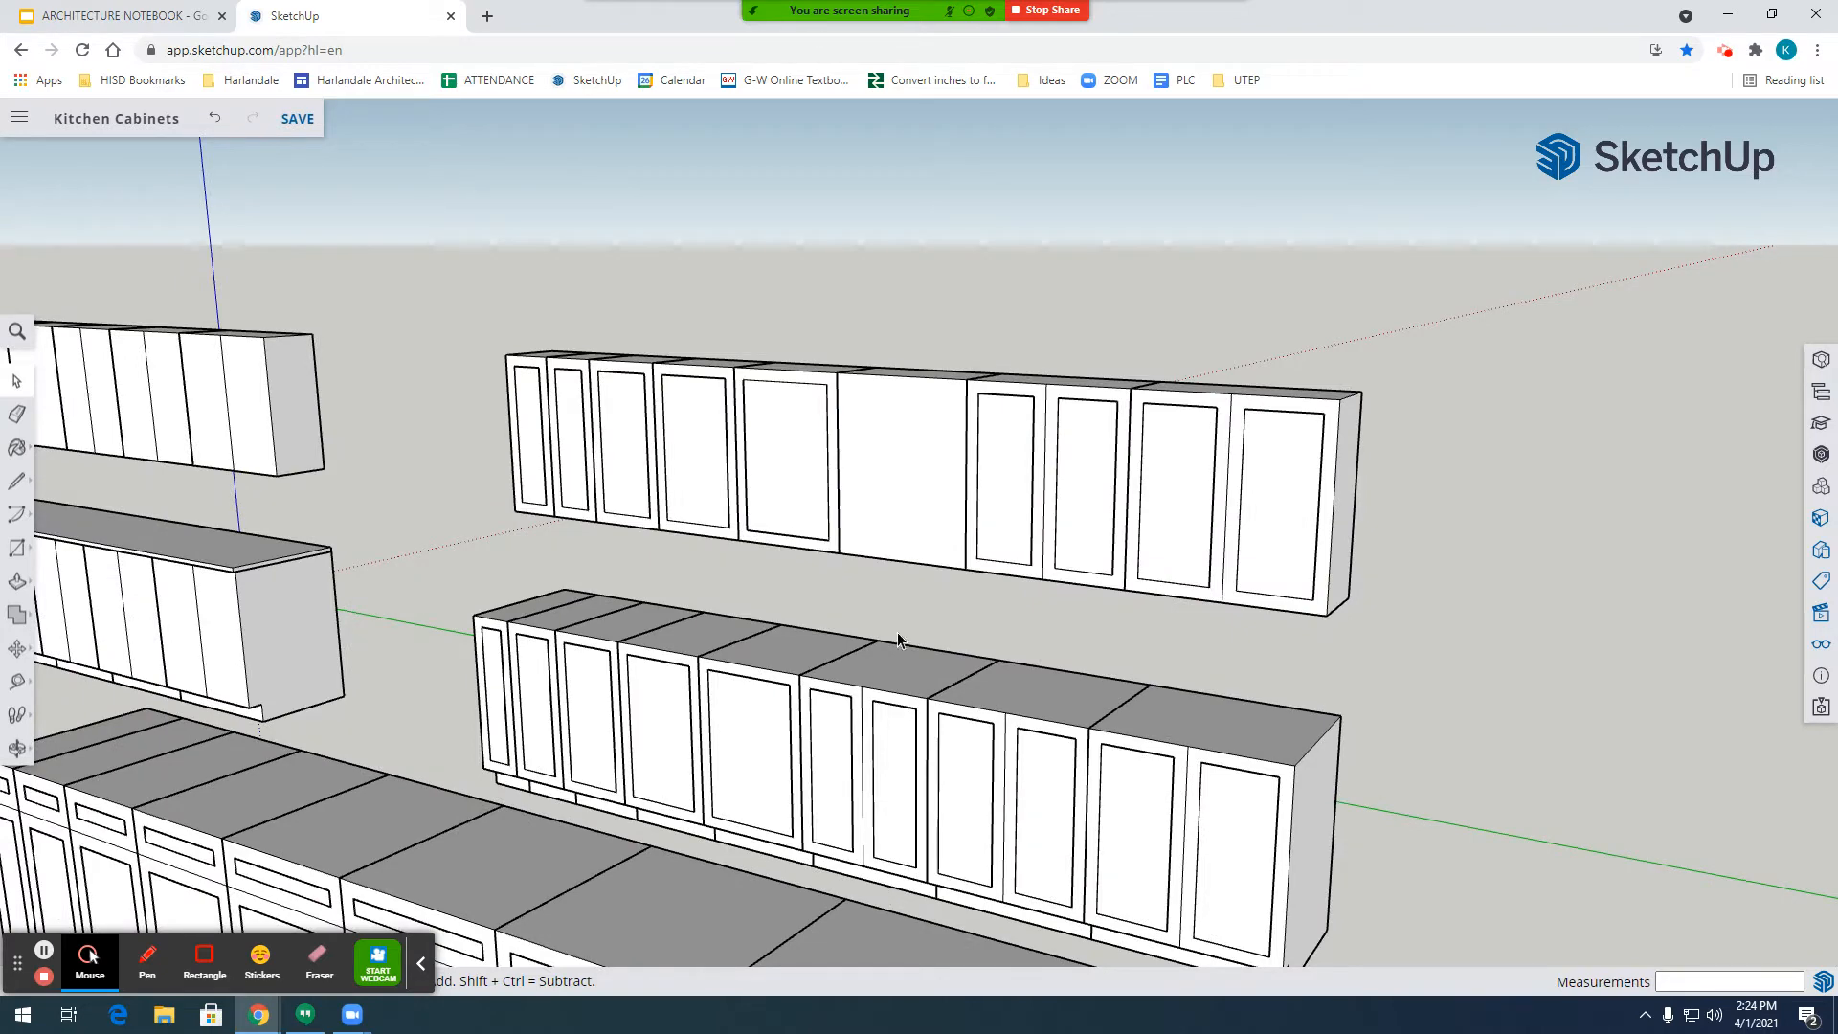
scroll(919, 508, "up", 4)
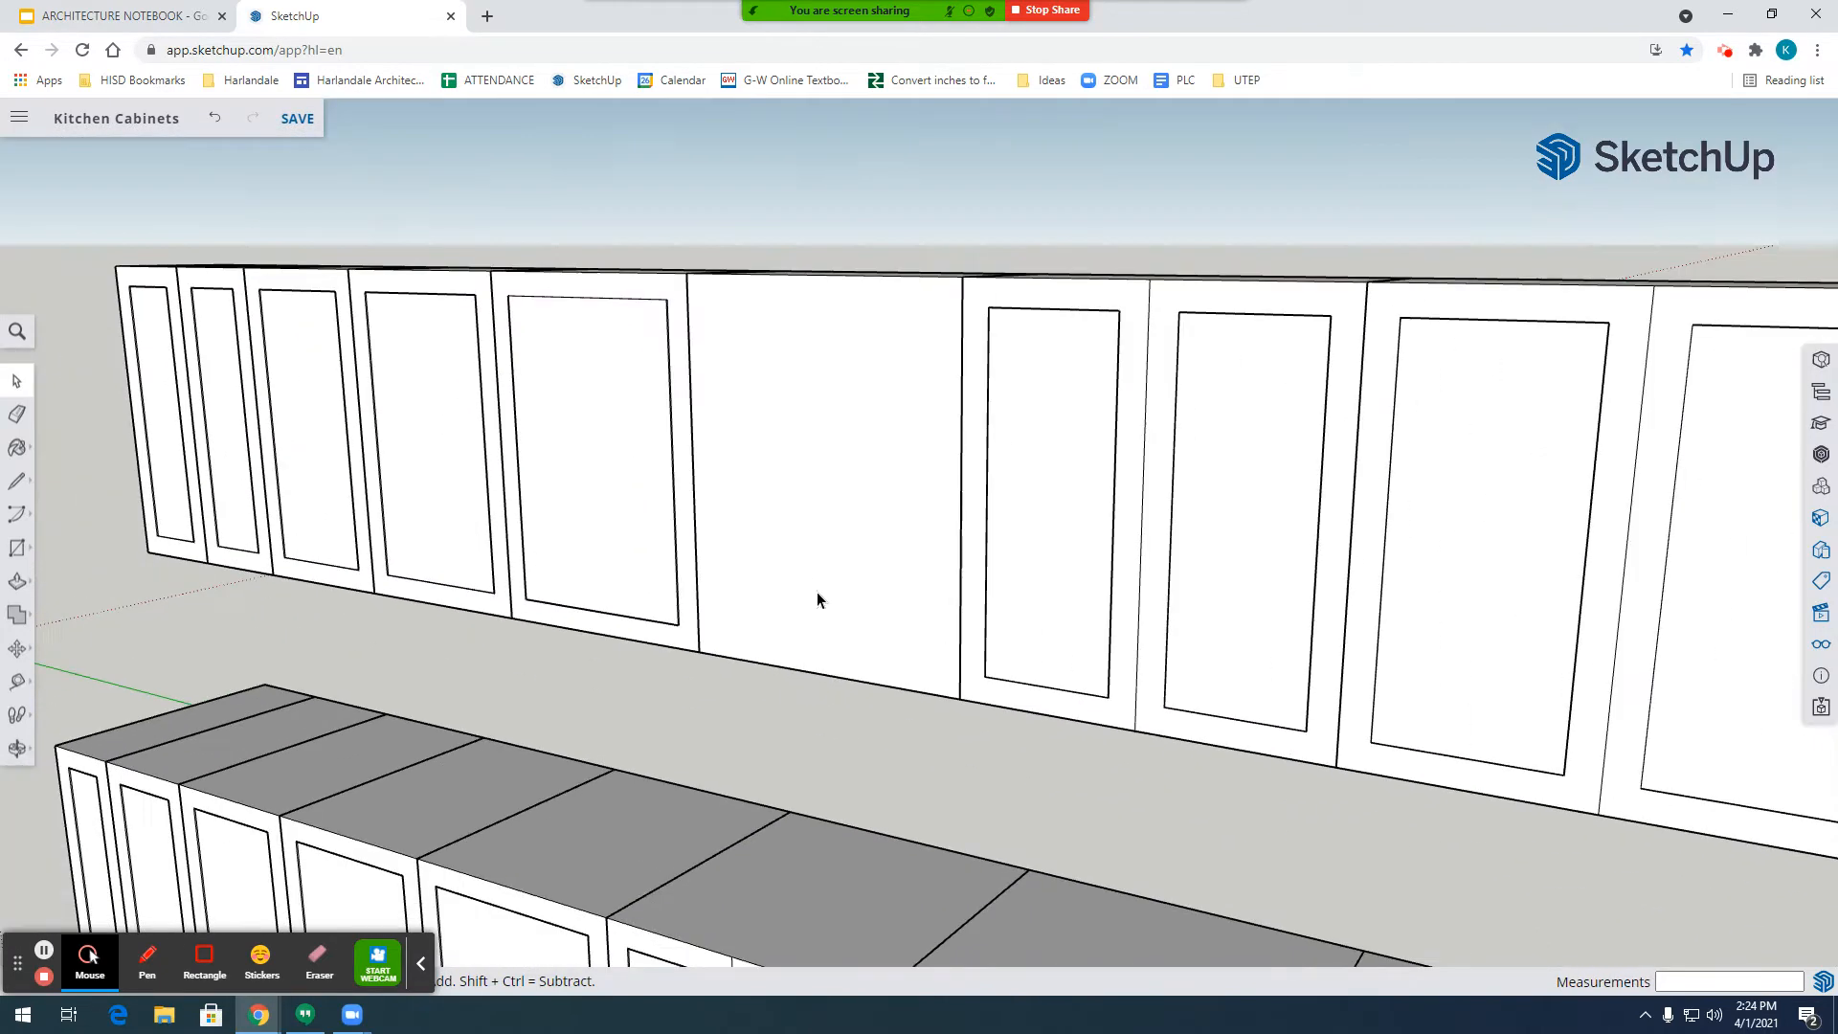
double_click(814, 502)
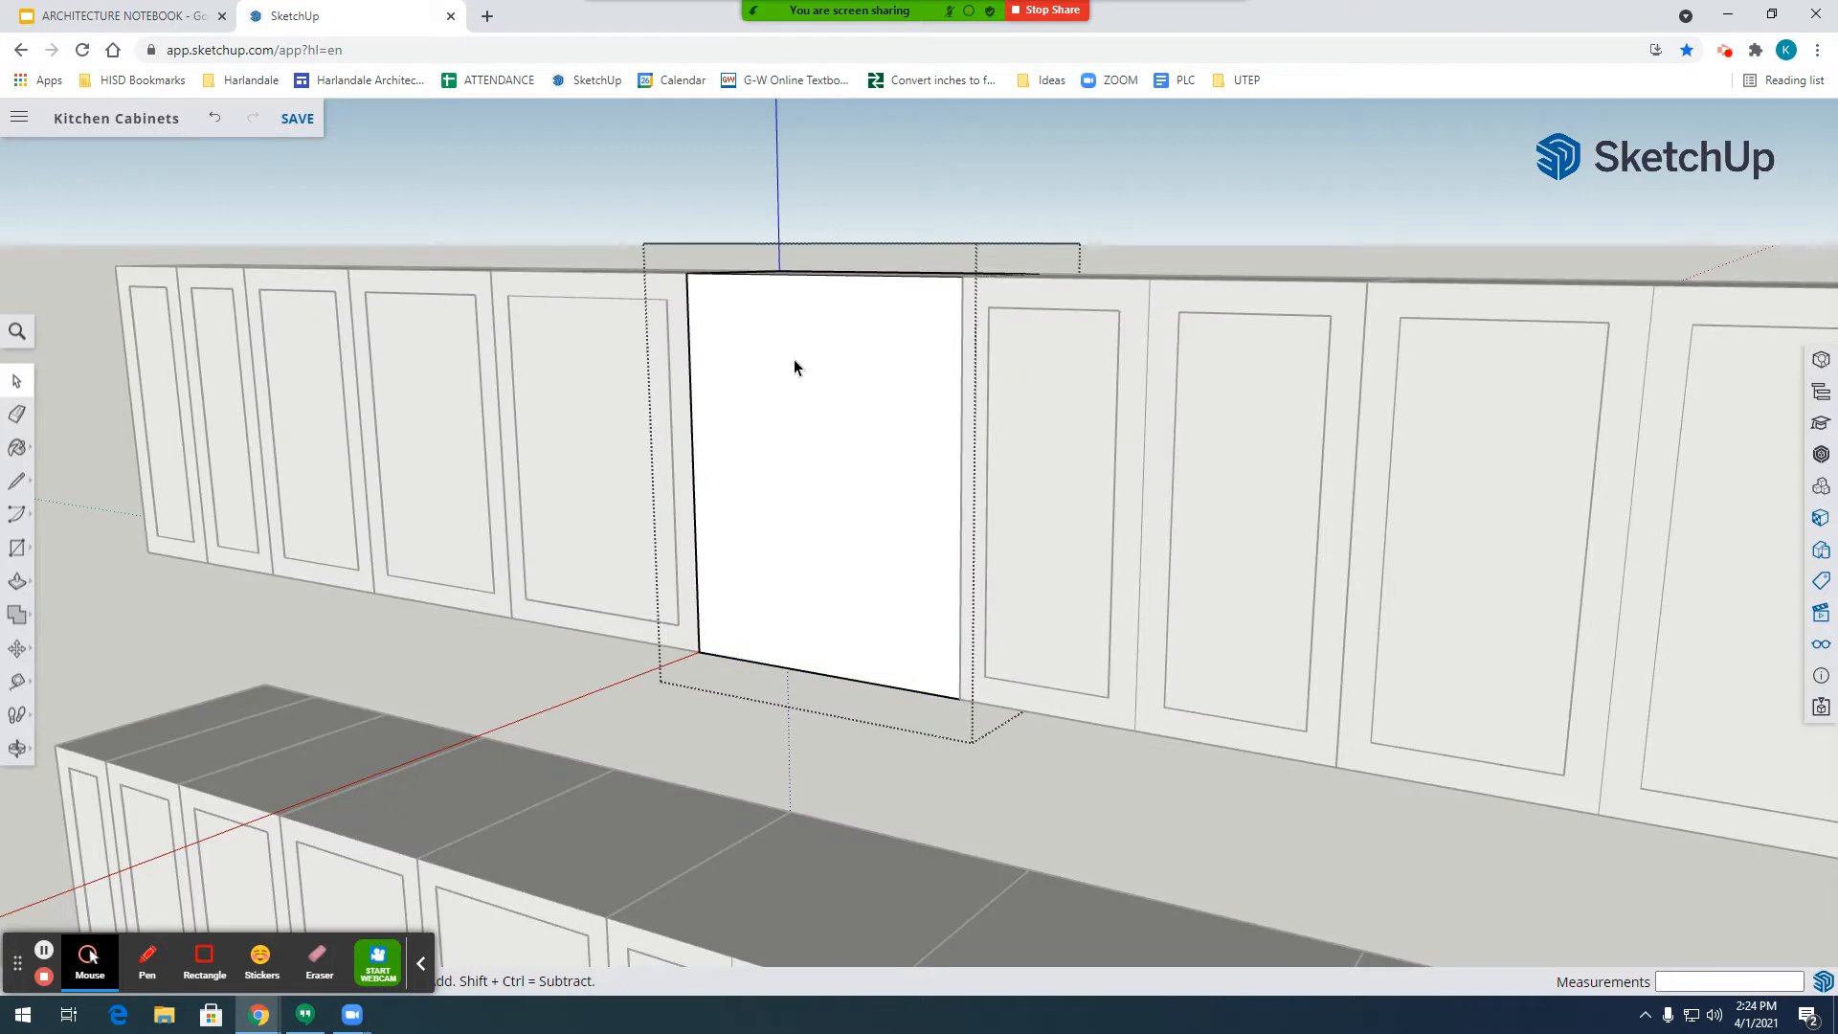
left_click(16, 481)
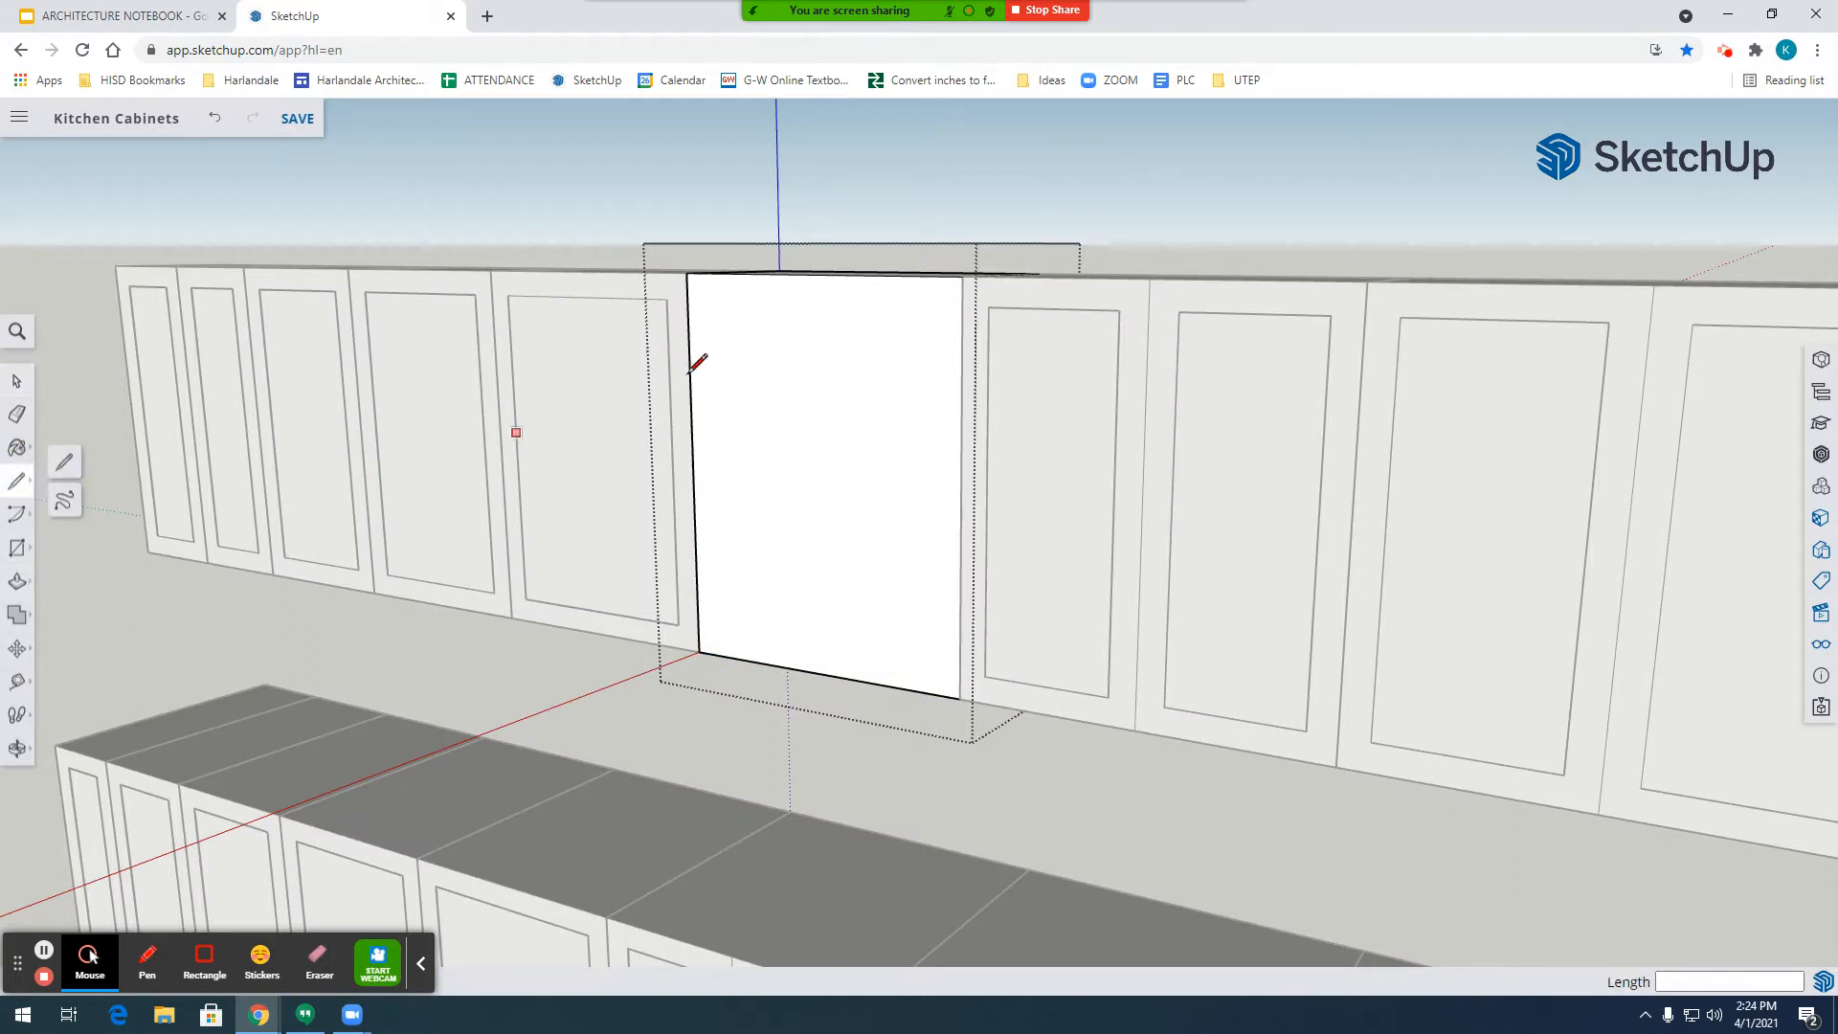
left_click(816, 275)
left_click(822, 668)
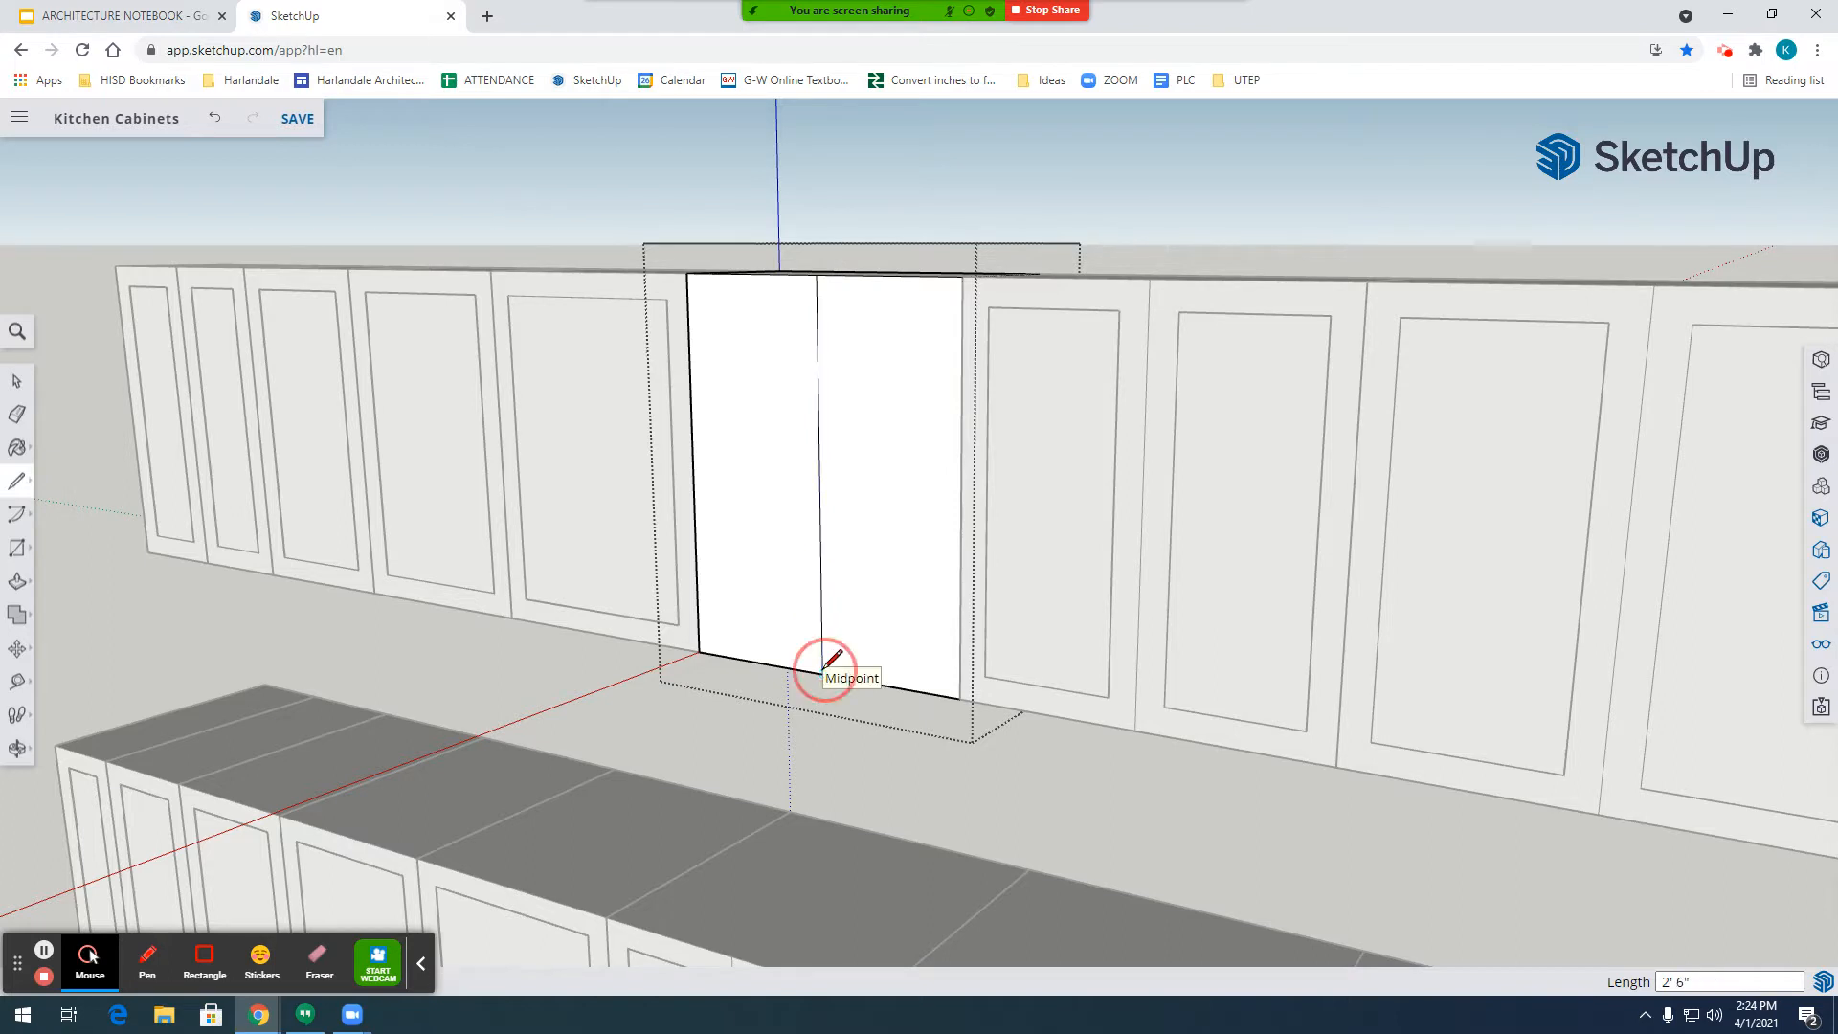
Offset the outlines of both door faces inward by 2" on the split wall cabinet.
left_click(17, 582)
left_click(63, 619)
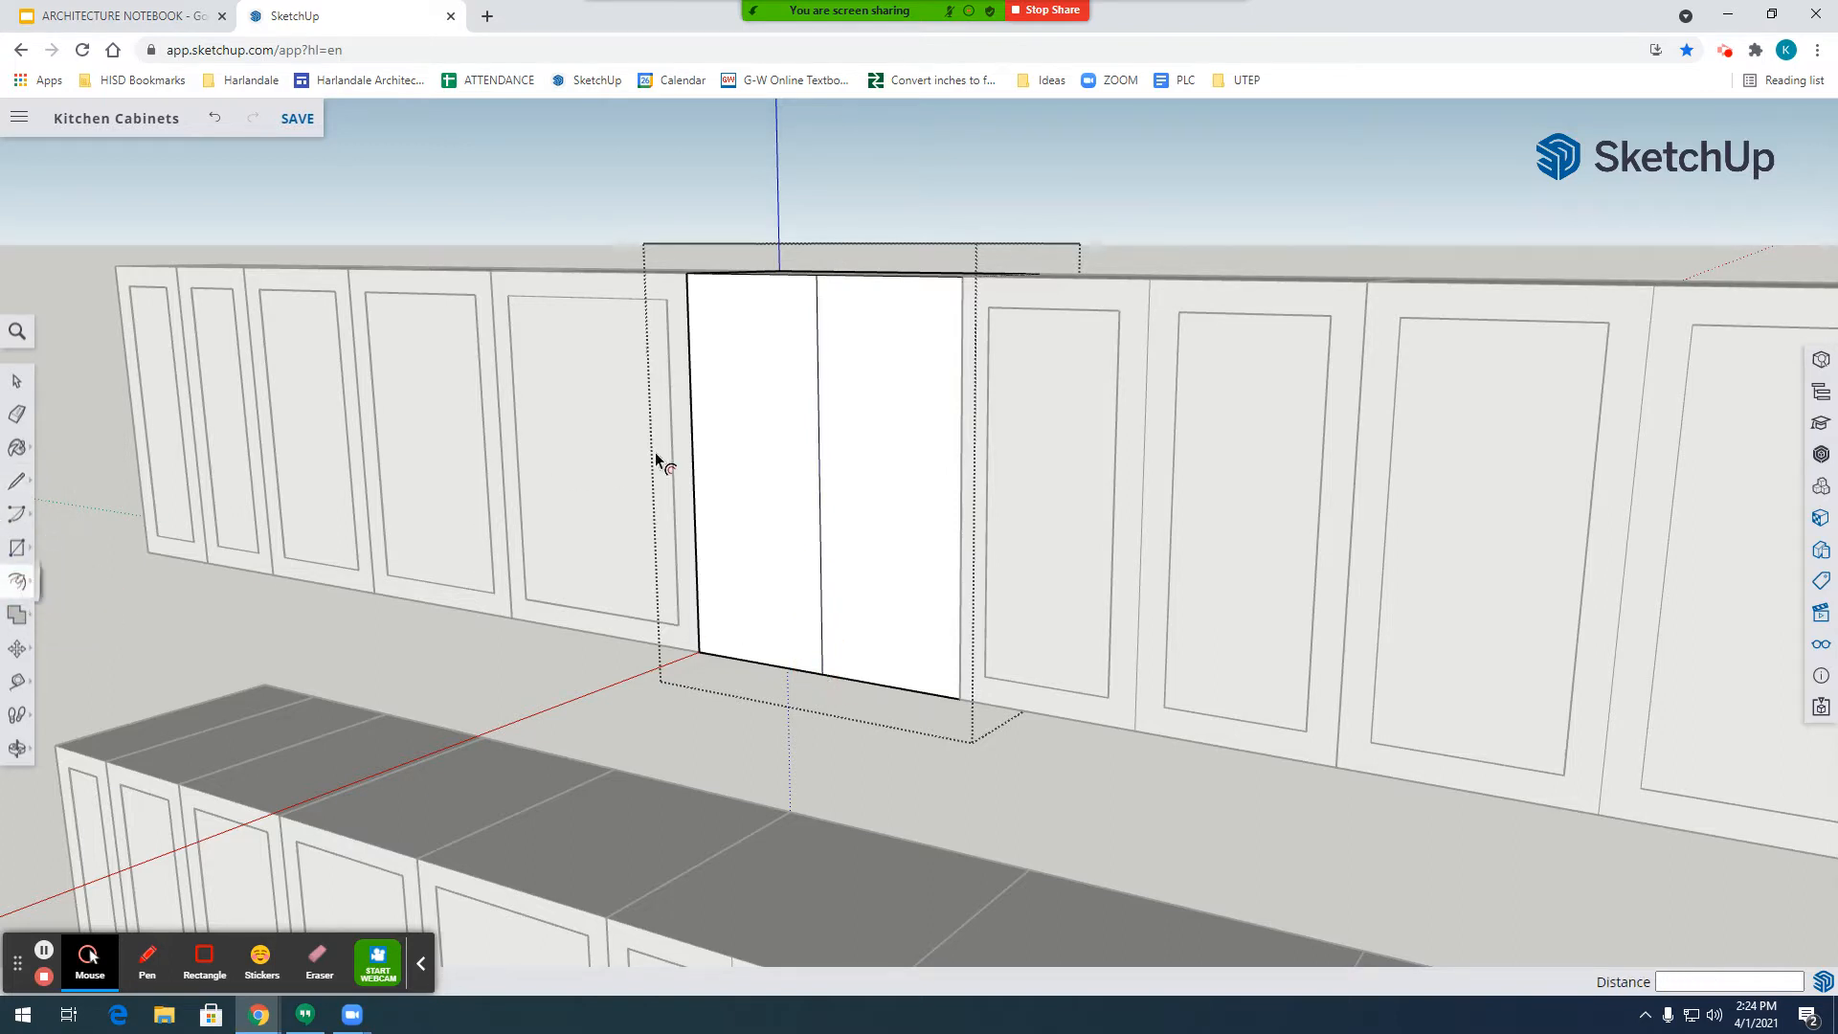
left_click(692, 441)
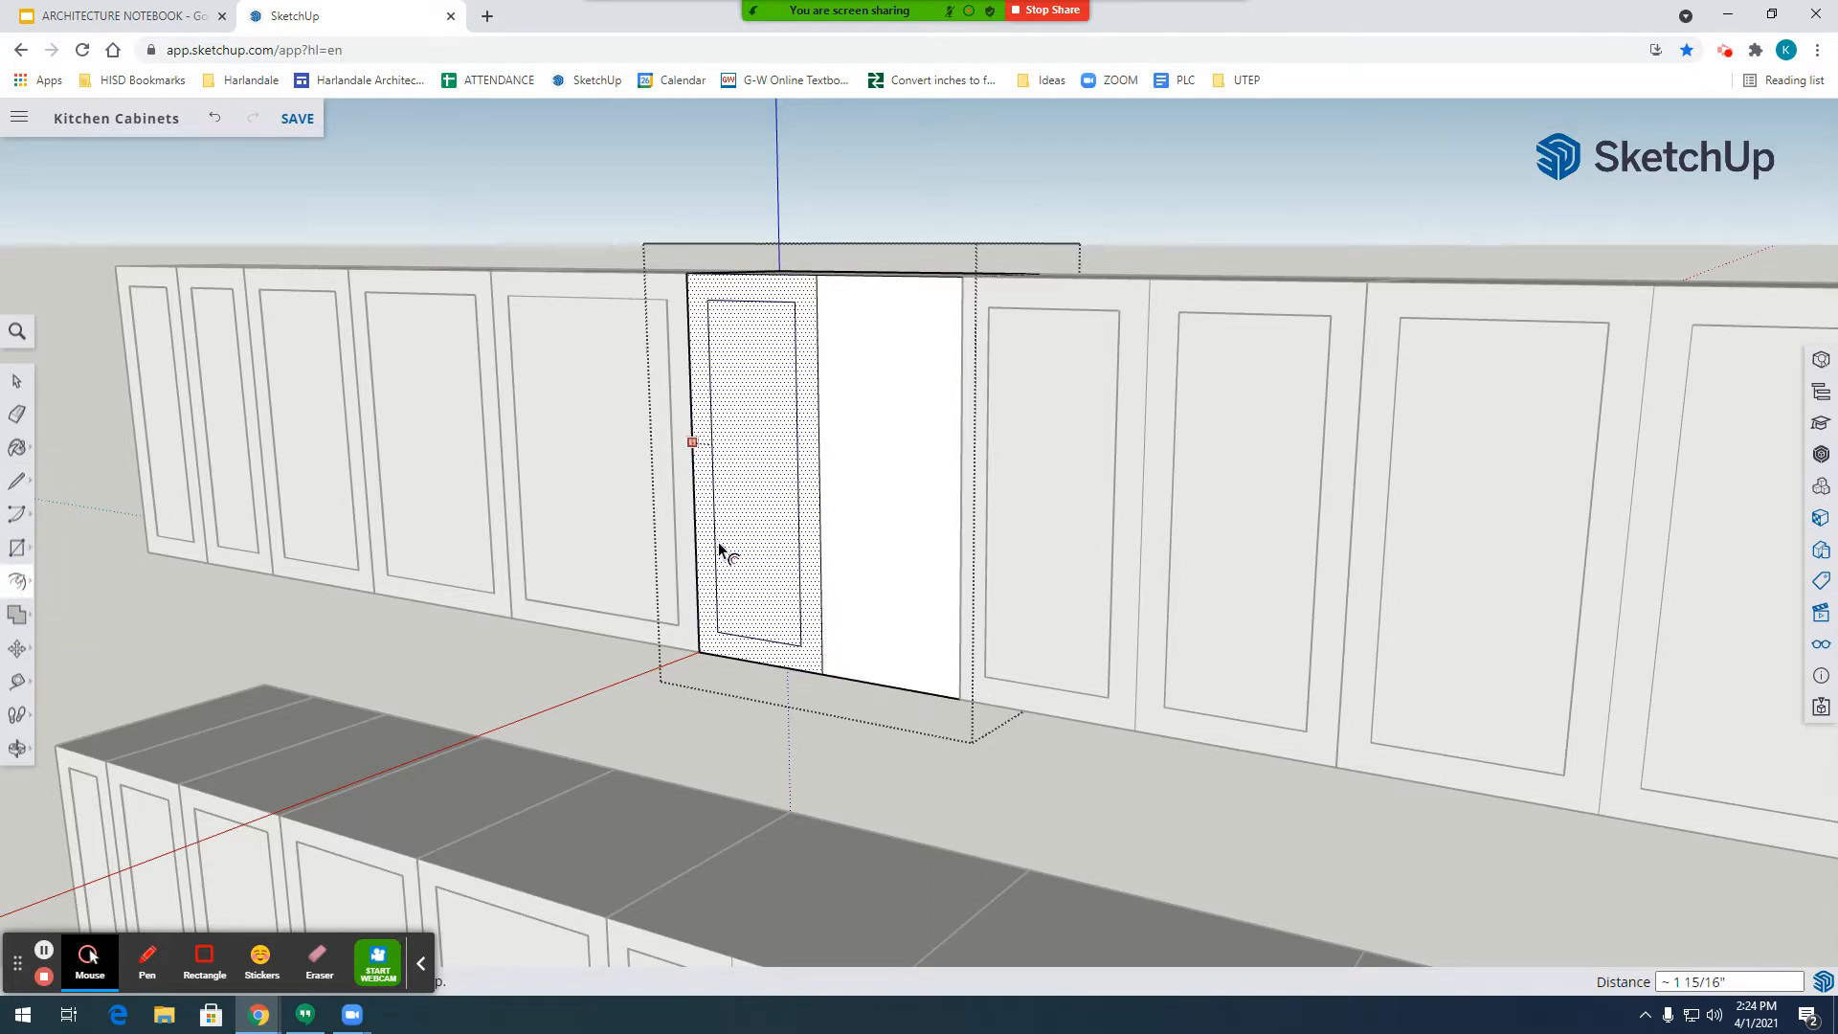
key("Return")
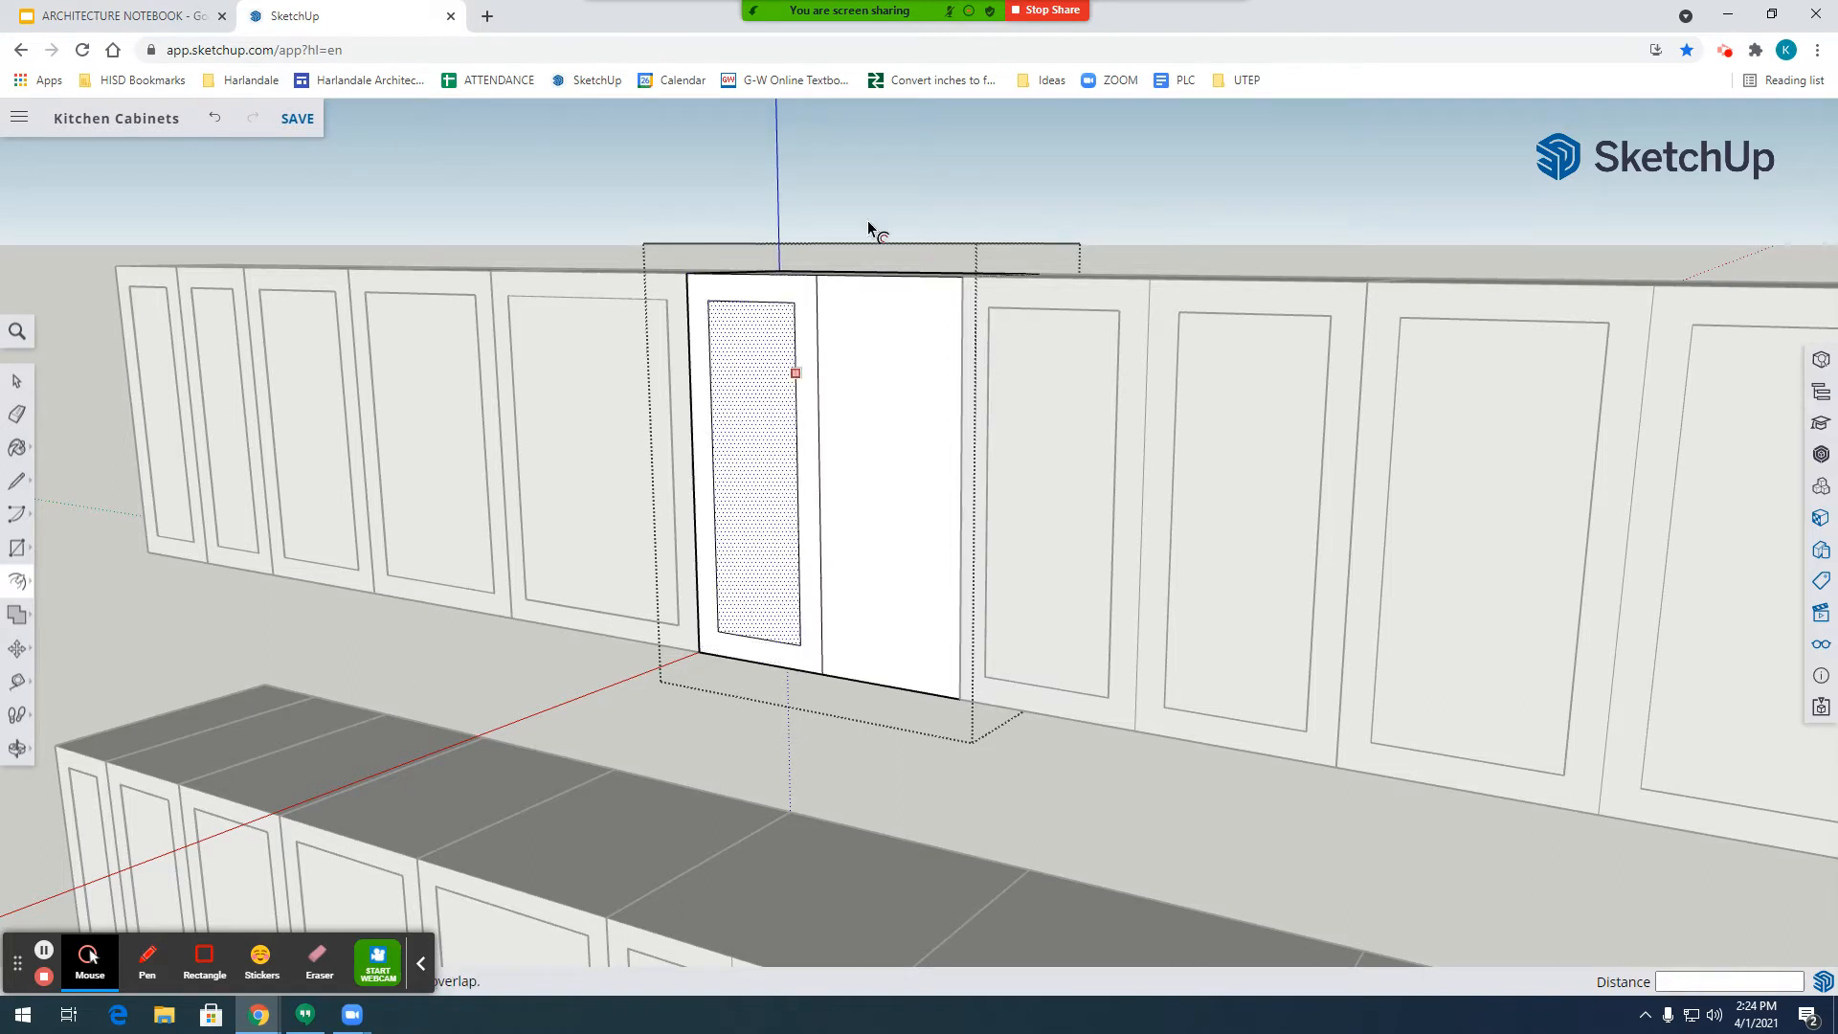
left_click(869, 422)
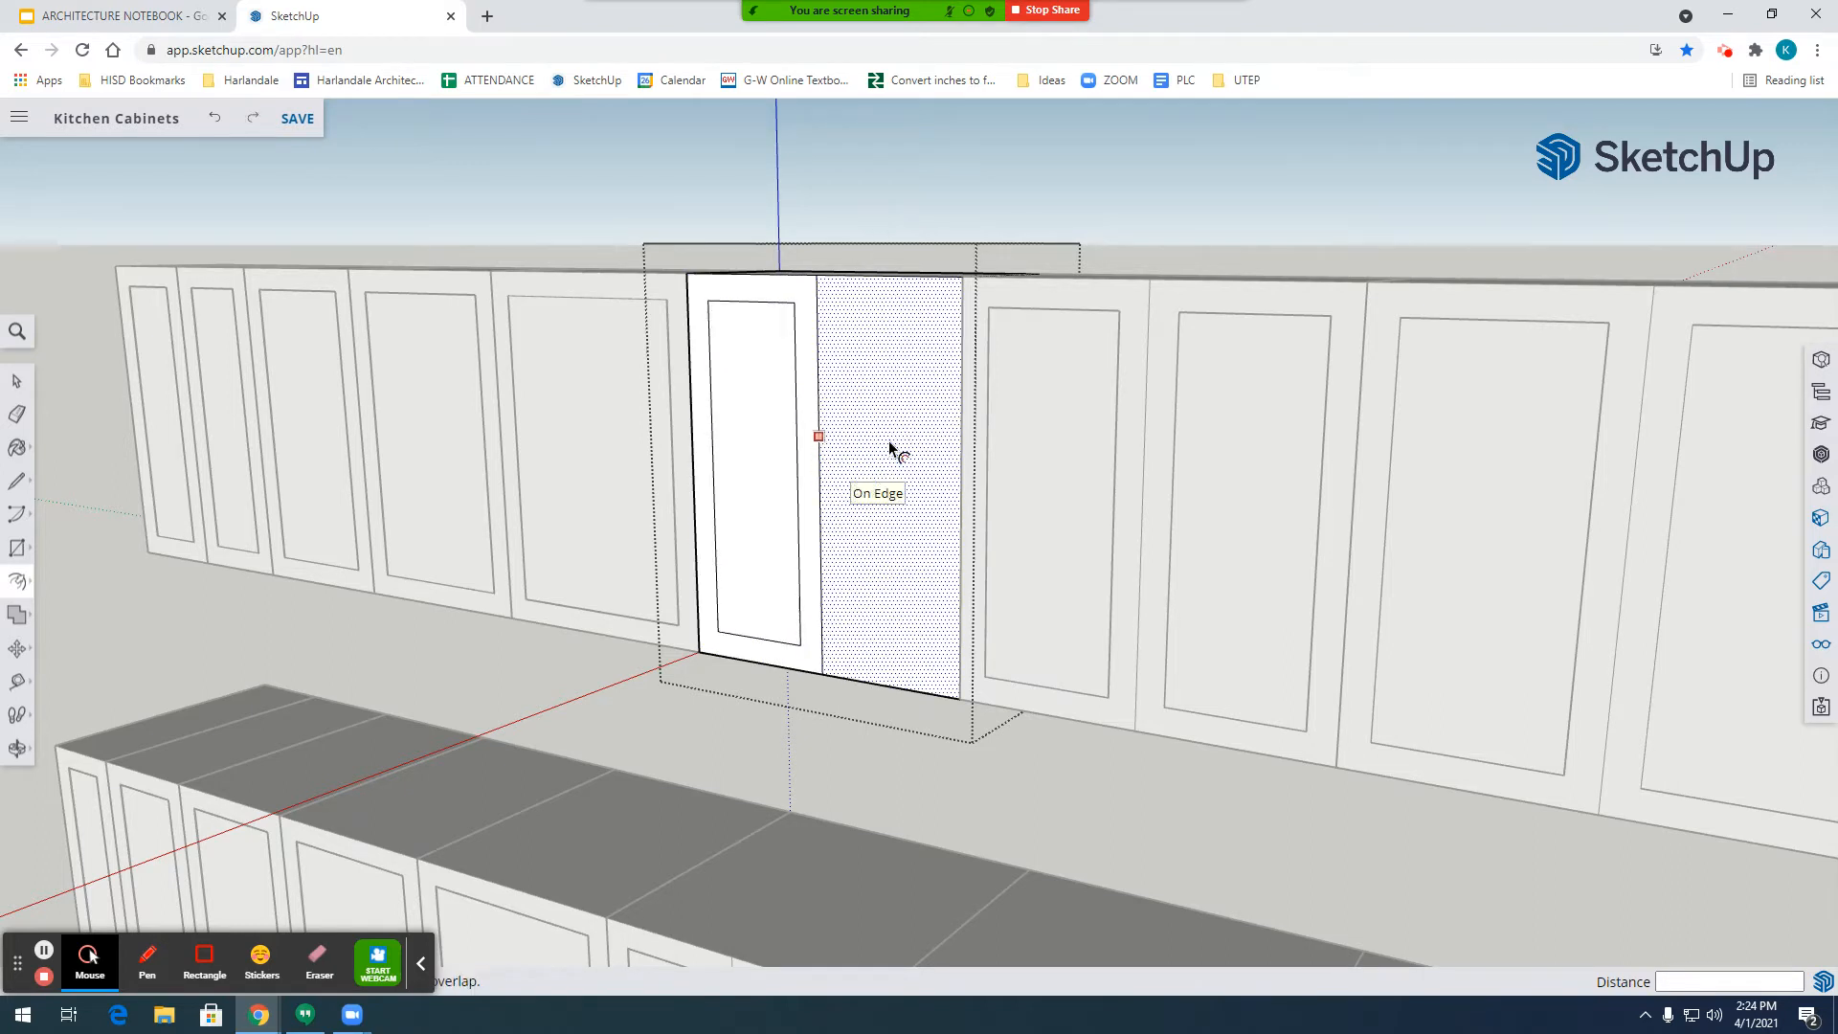
key("Return")
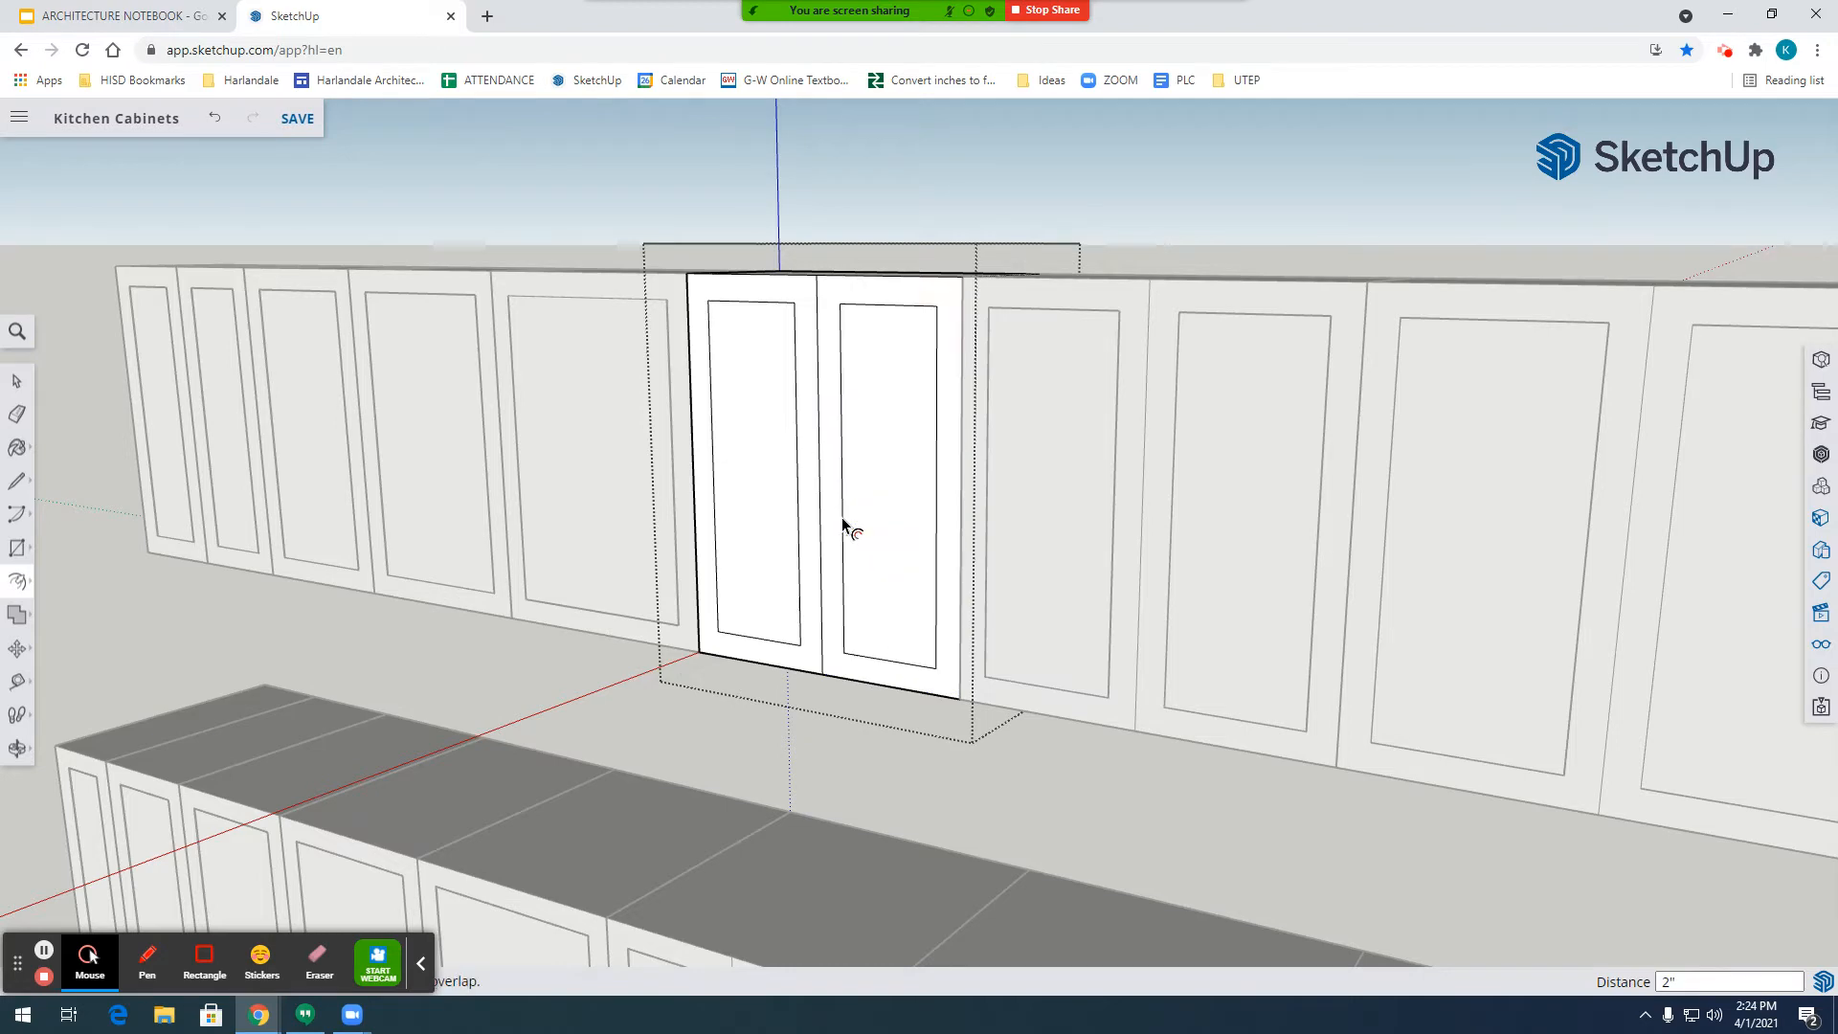
Recess the inner panels of both doors by 1/8" with Push/Pull and finish editing the cabinet.
scroll(853, 478, "down", 5)
left_click(16, 380)
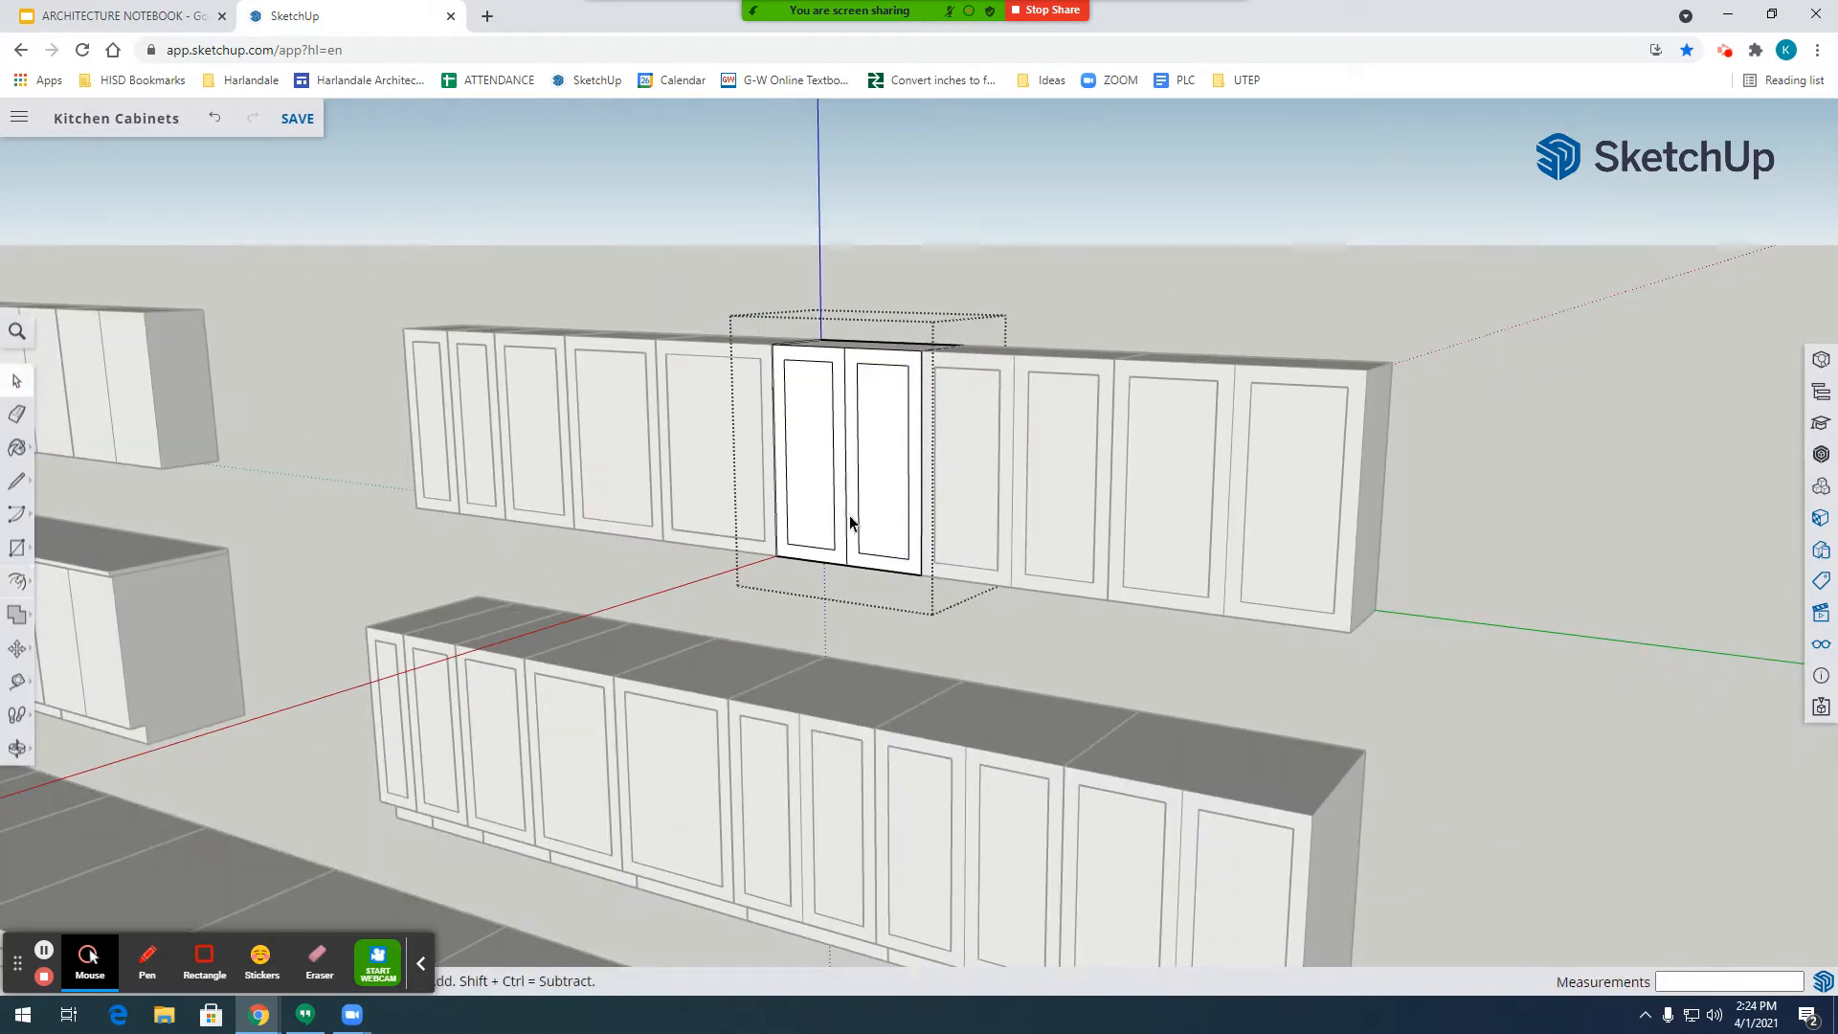
left_click(17, 581)
scroll(578, 497, "up", 5)
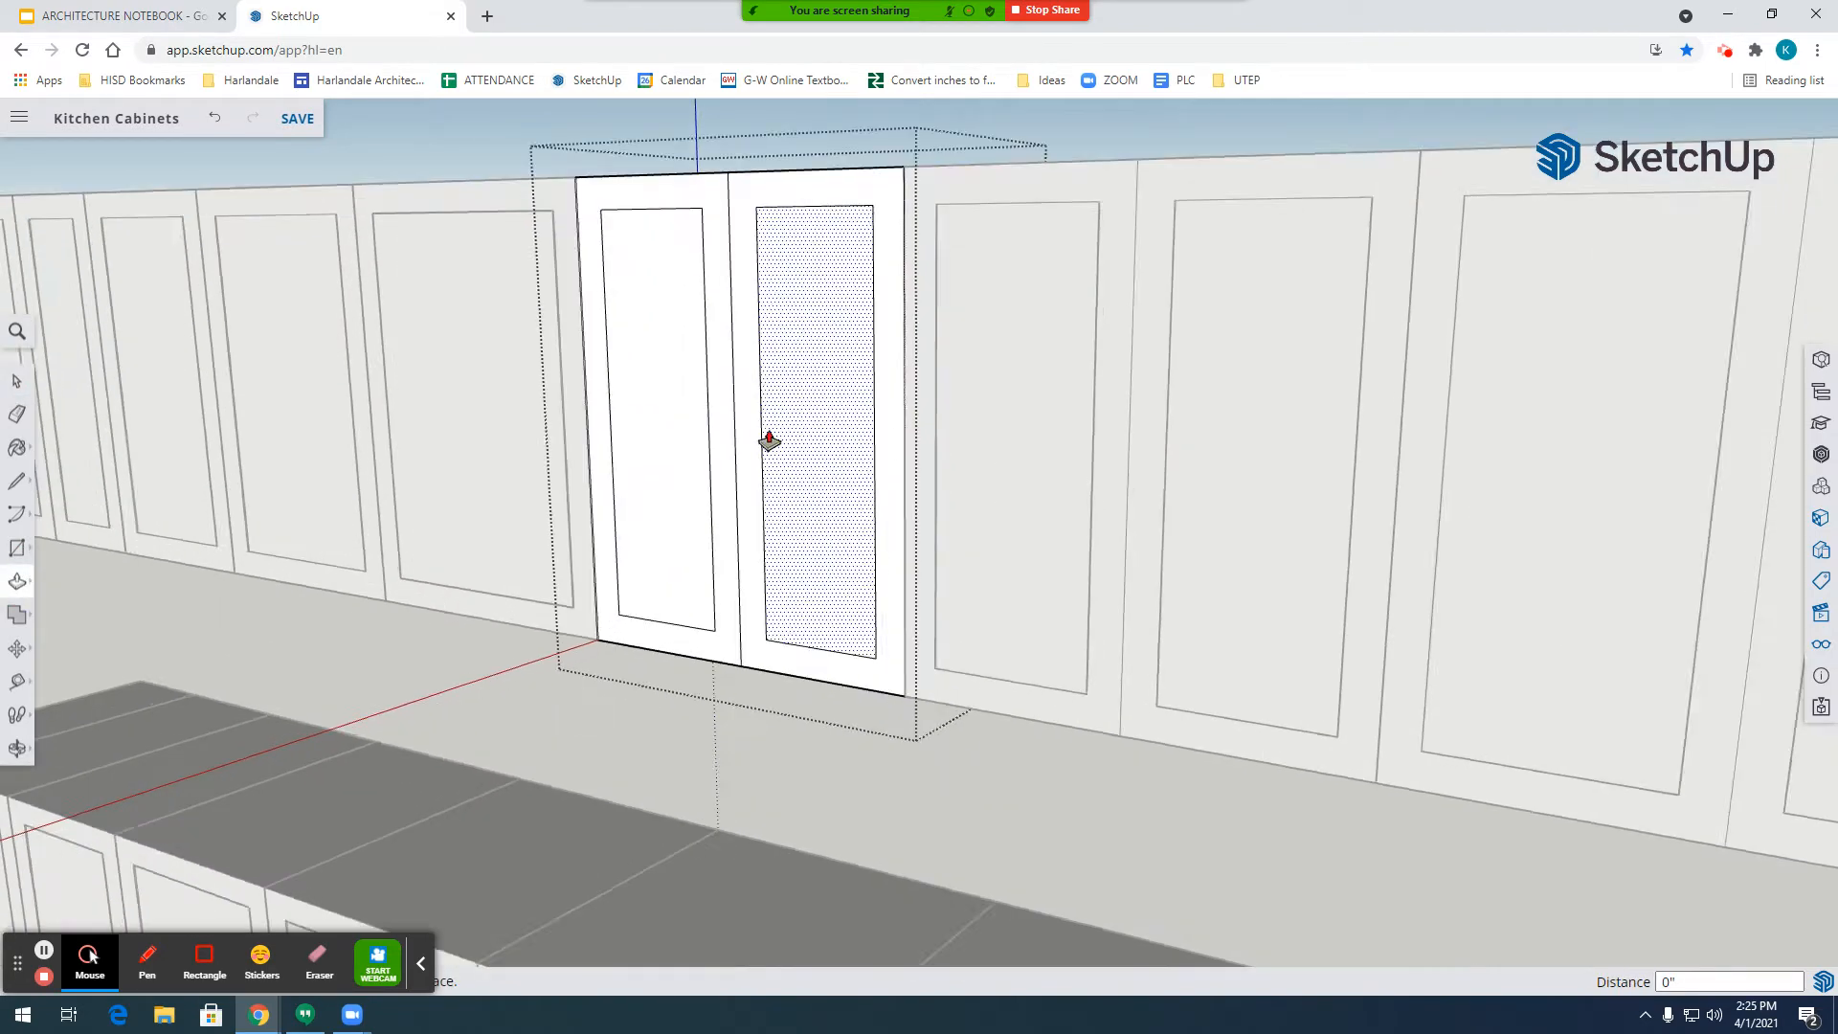
left_click(555, 494)
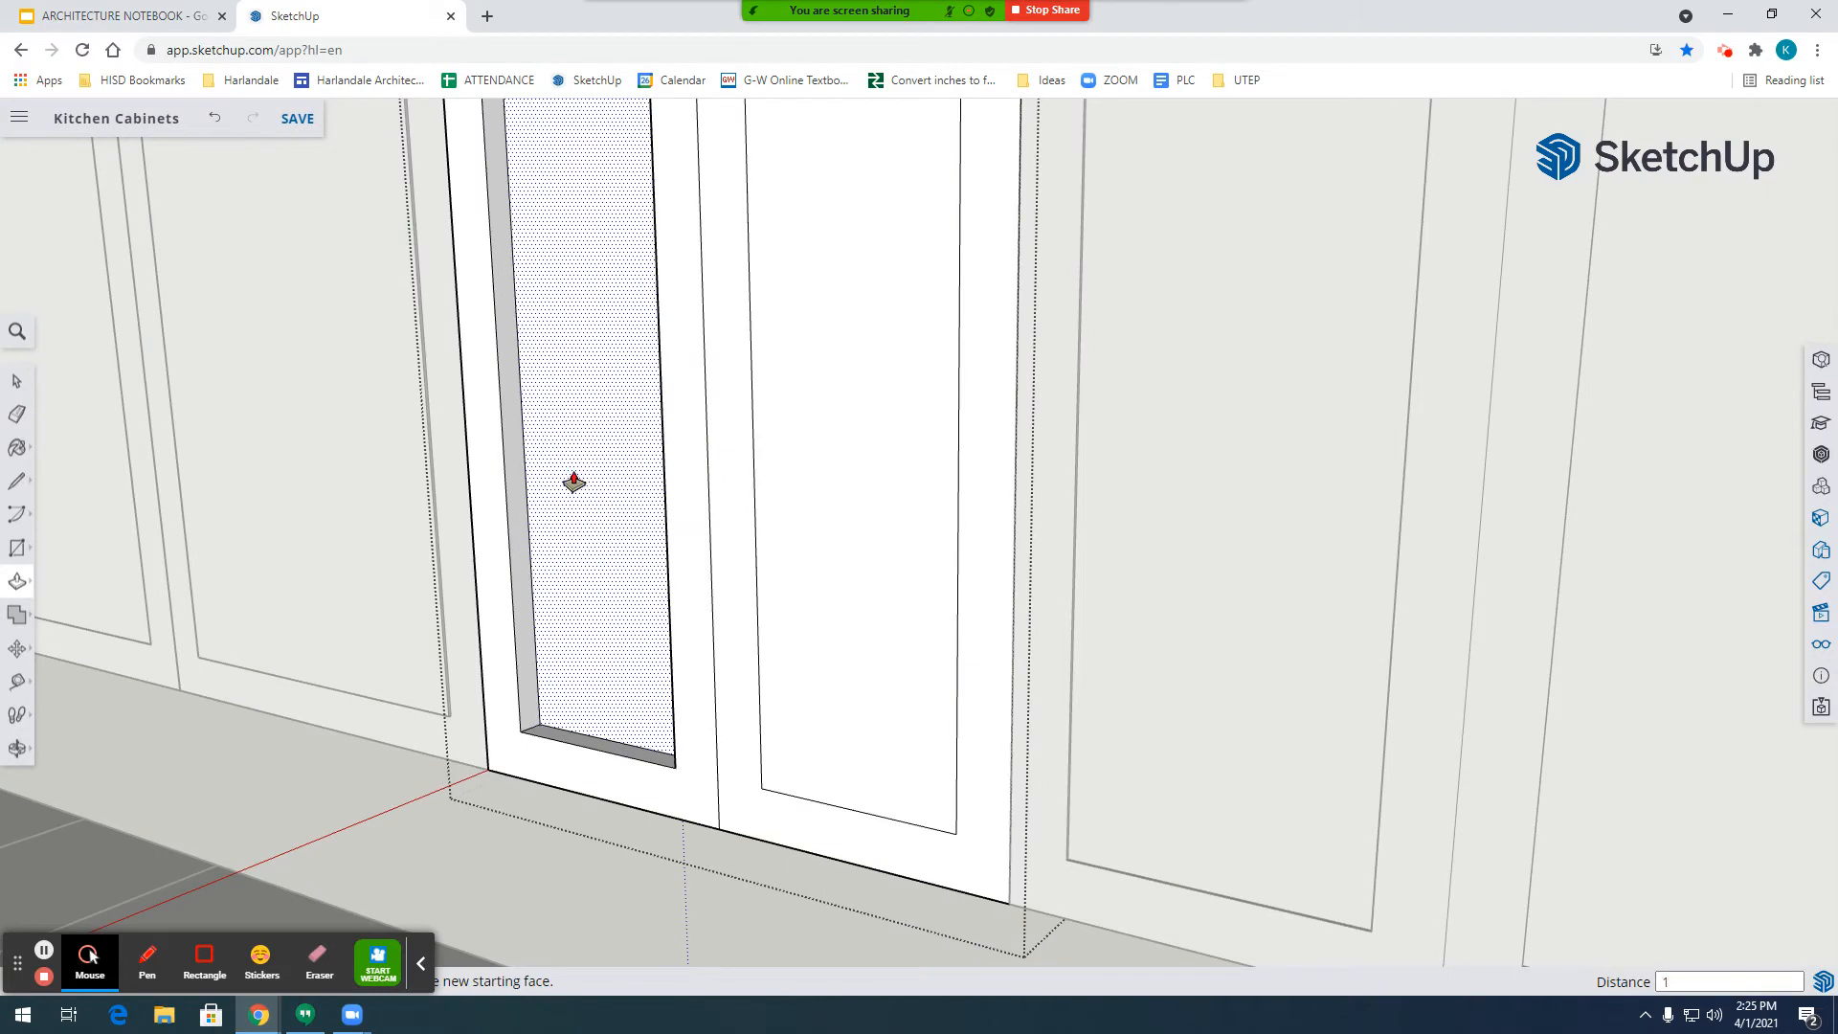
left_click(574, 482)
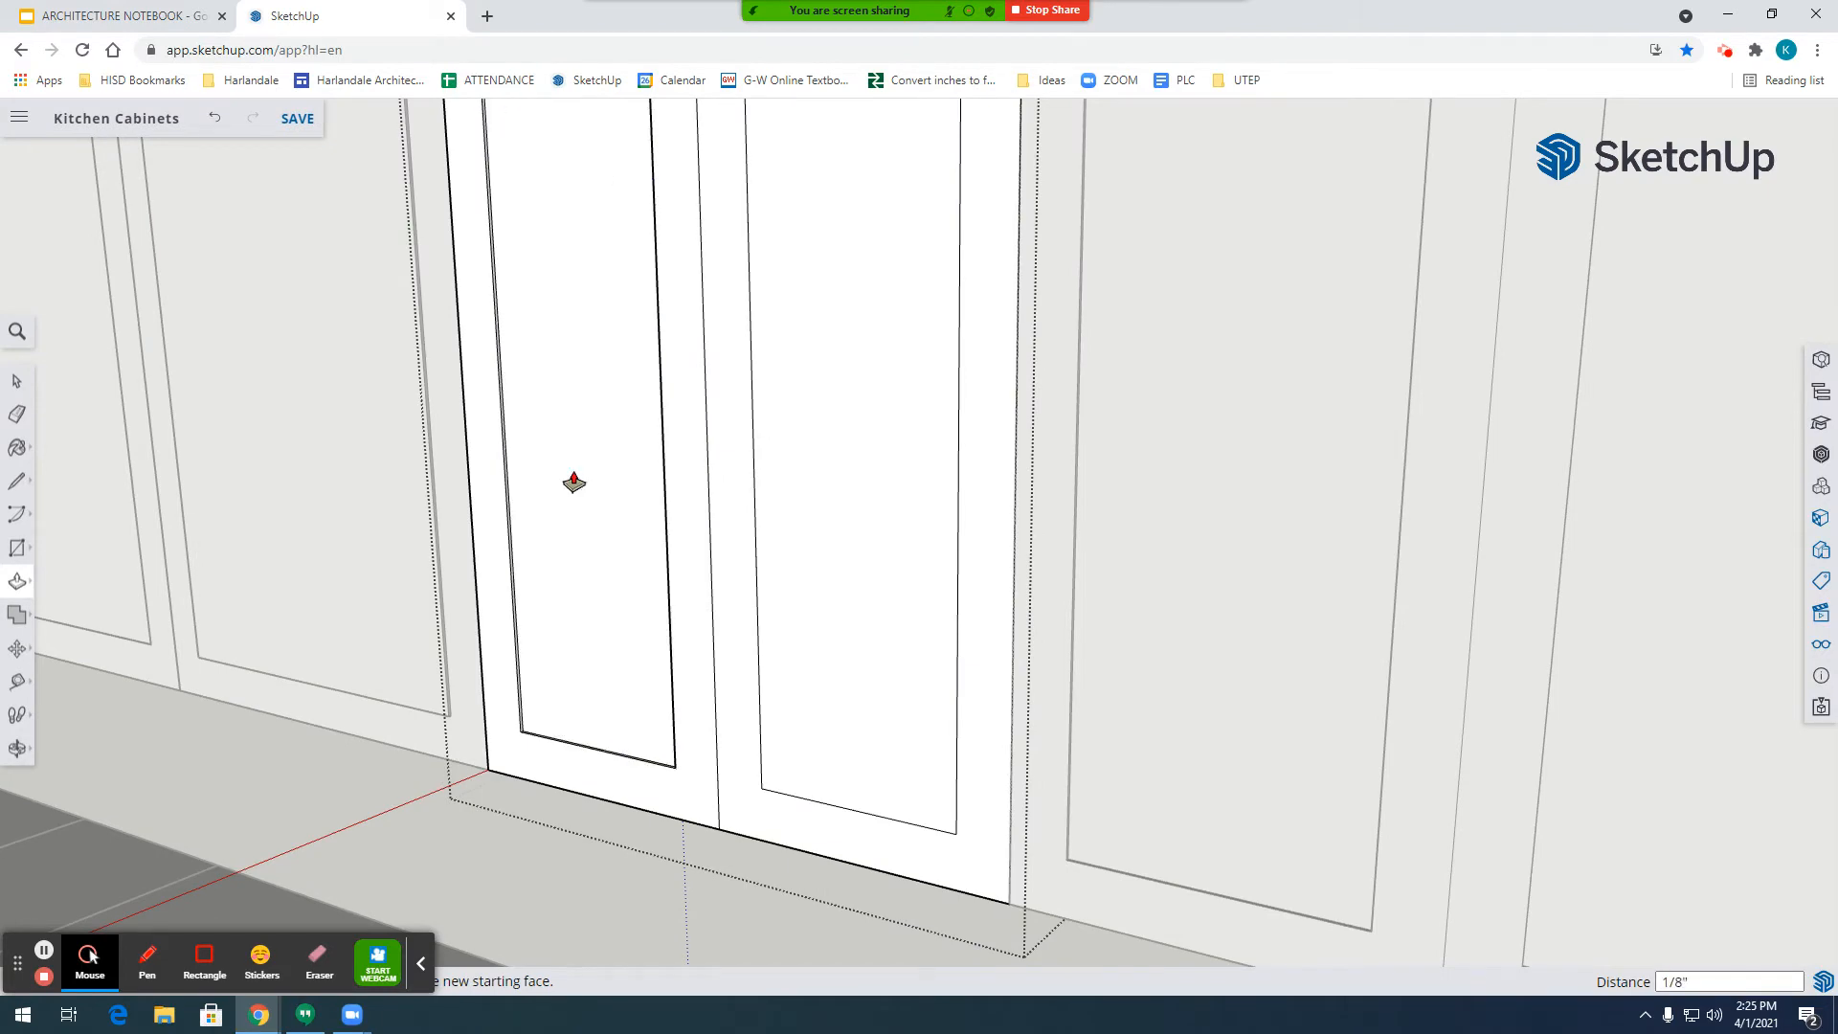
left_click(817, 681)
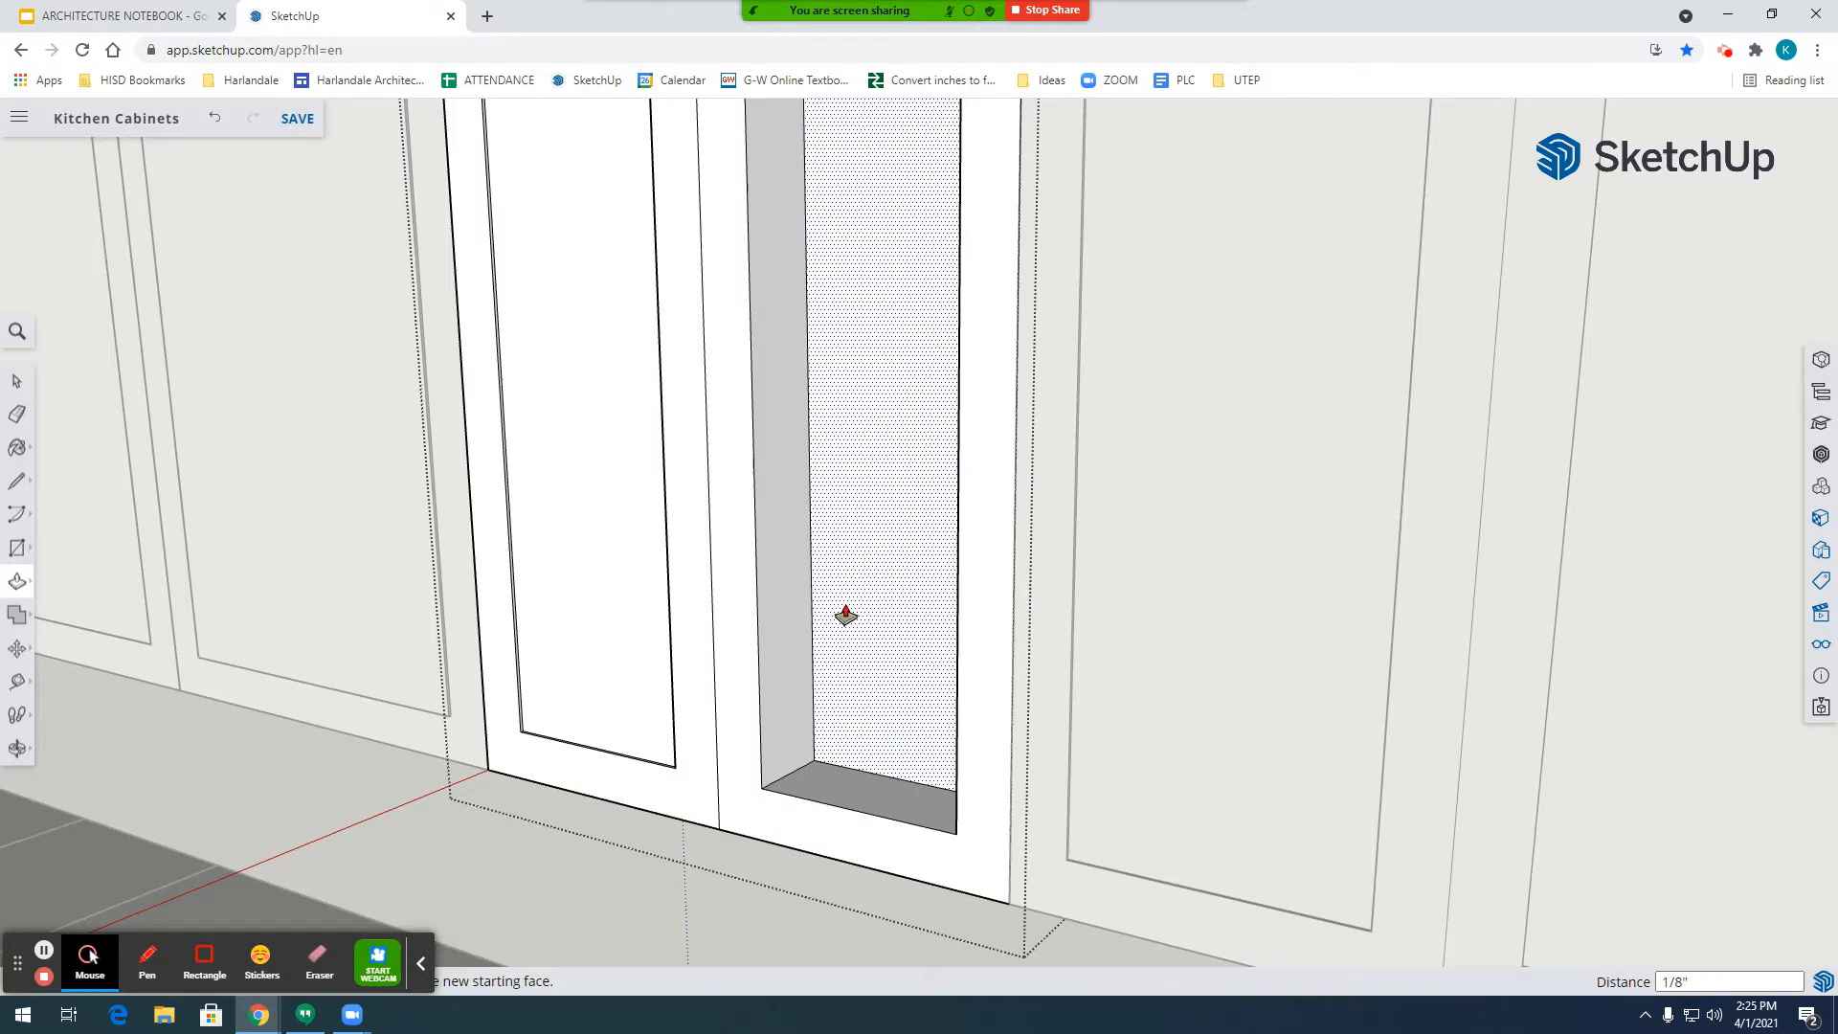
left_click(894, 584)
scroll(894, 585, "down", 6)
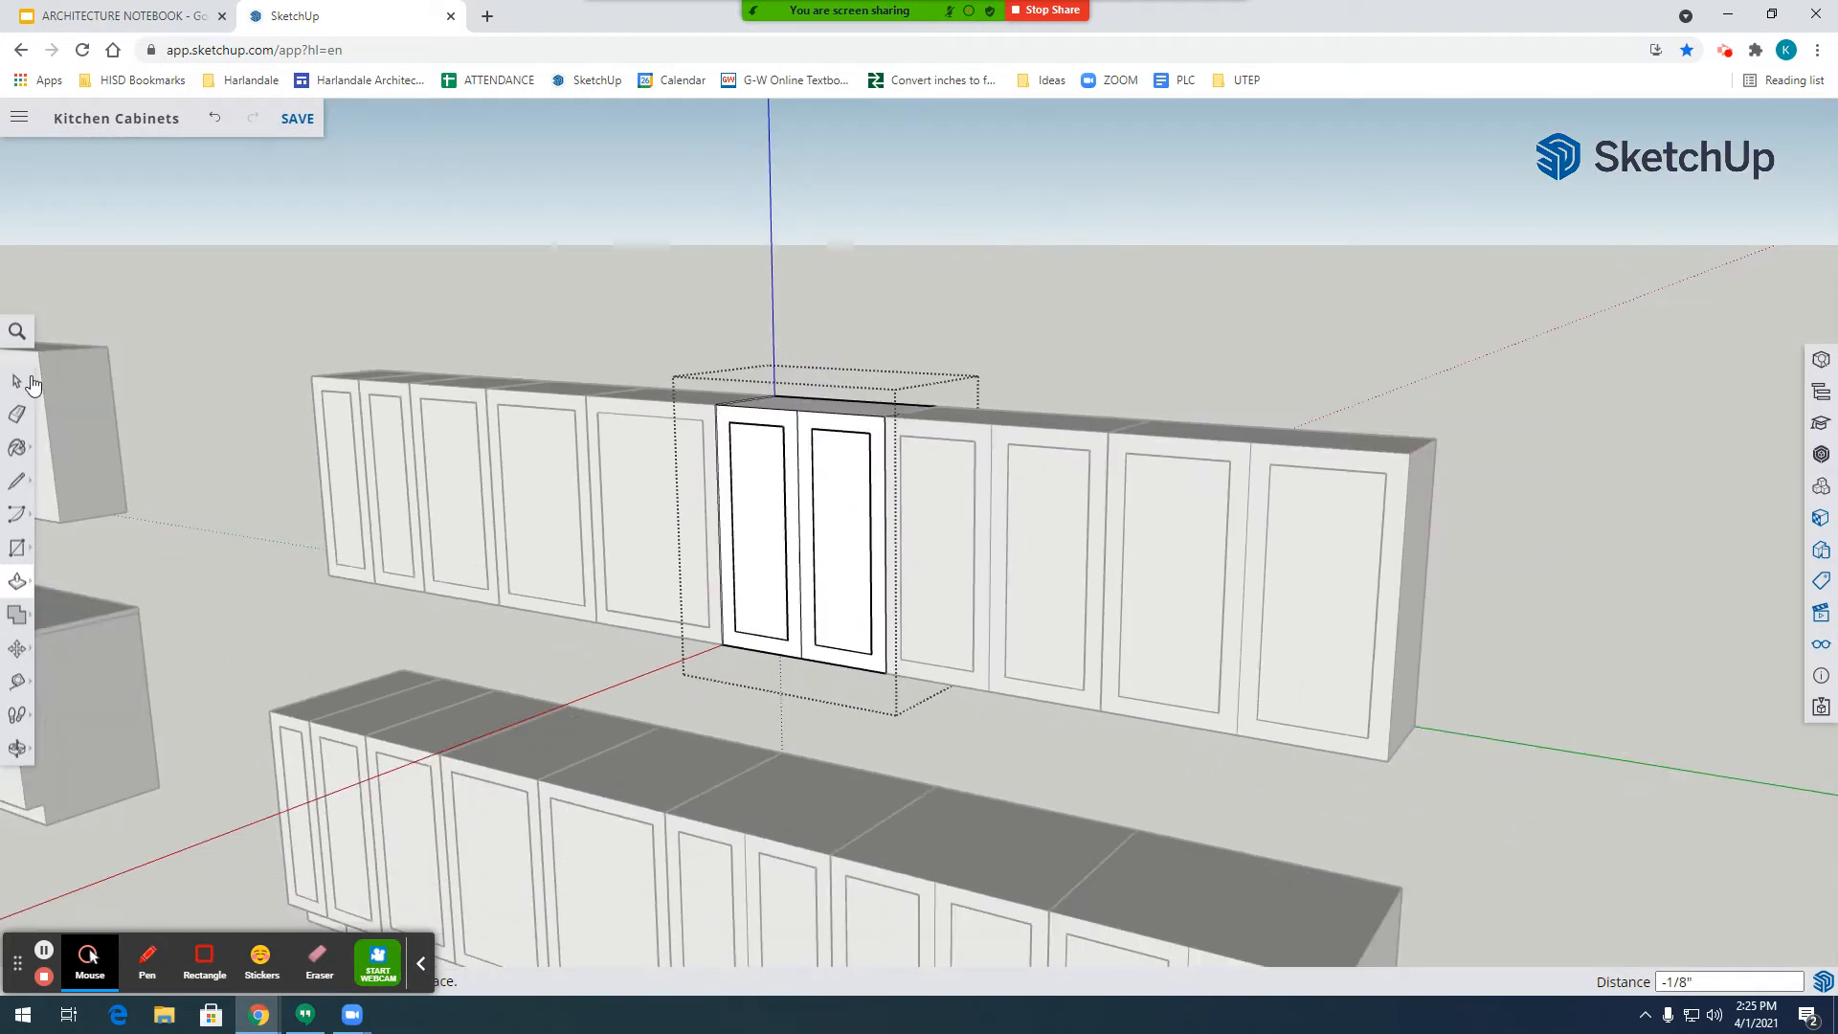
left_click(30, 381)
Look over the completed panelled wall row together with the plain-front, base and drawer cabinet groups.
scroll(534, 287, "down", 3)
scroll(975, 382, "down", 3)
scroll(849, 444, "down", 2)
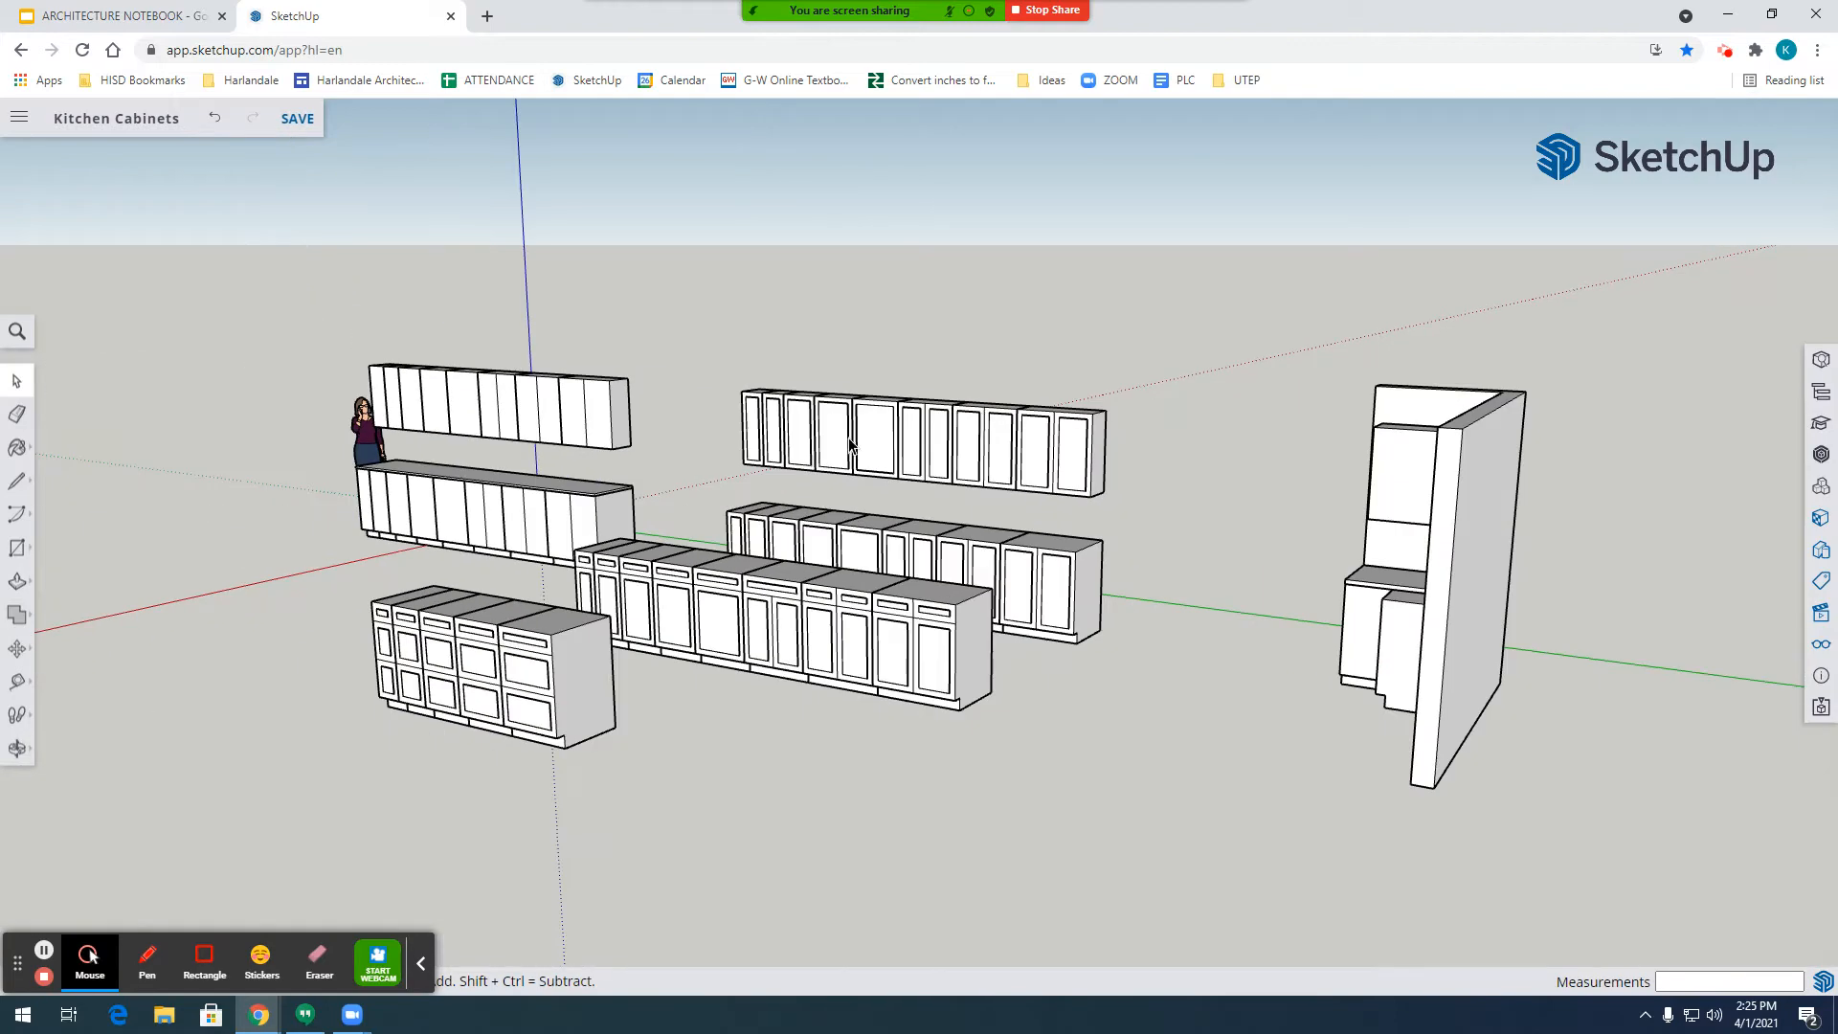
scroll(450, 407, "up", 3)
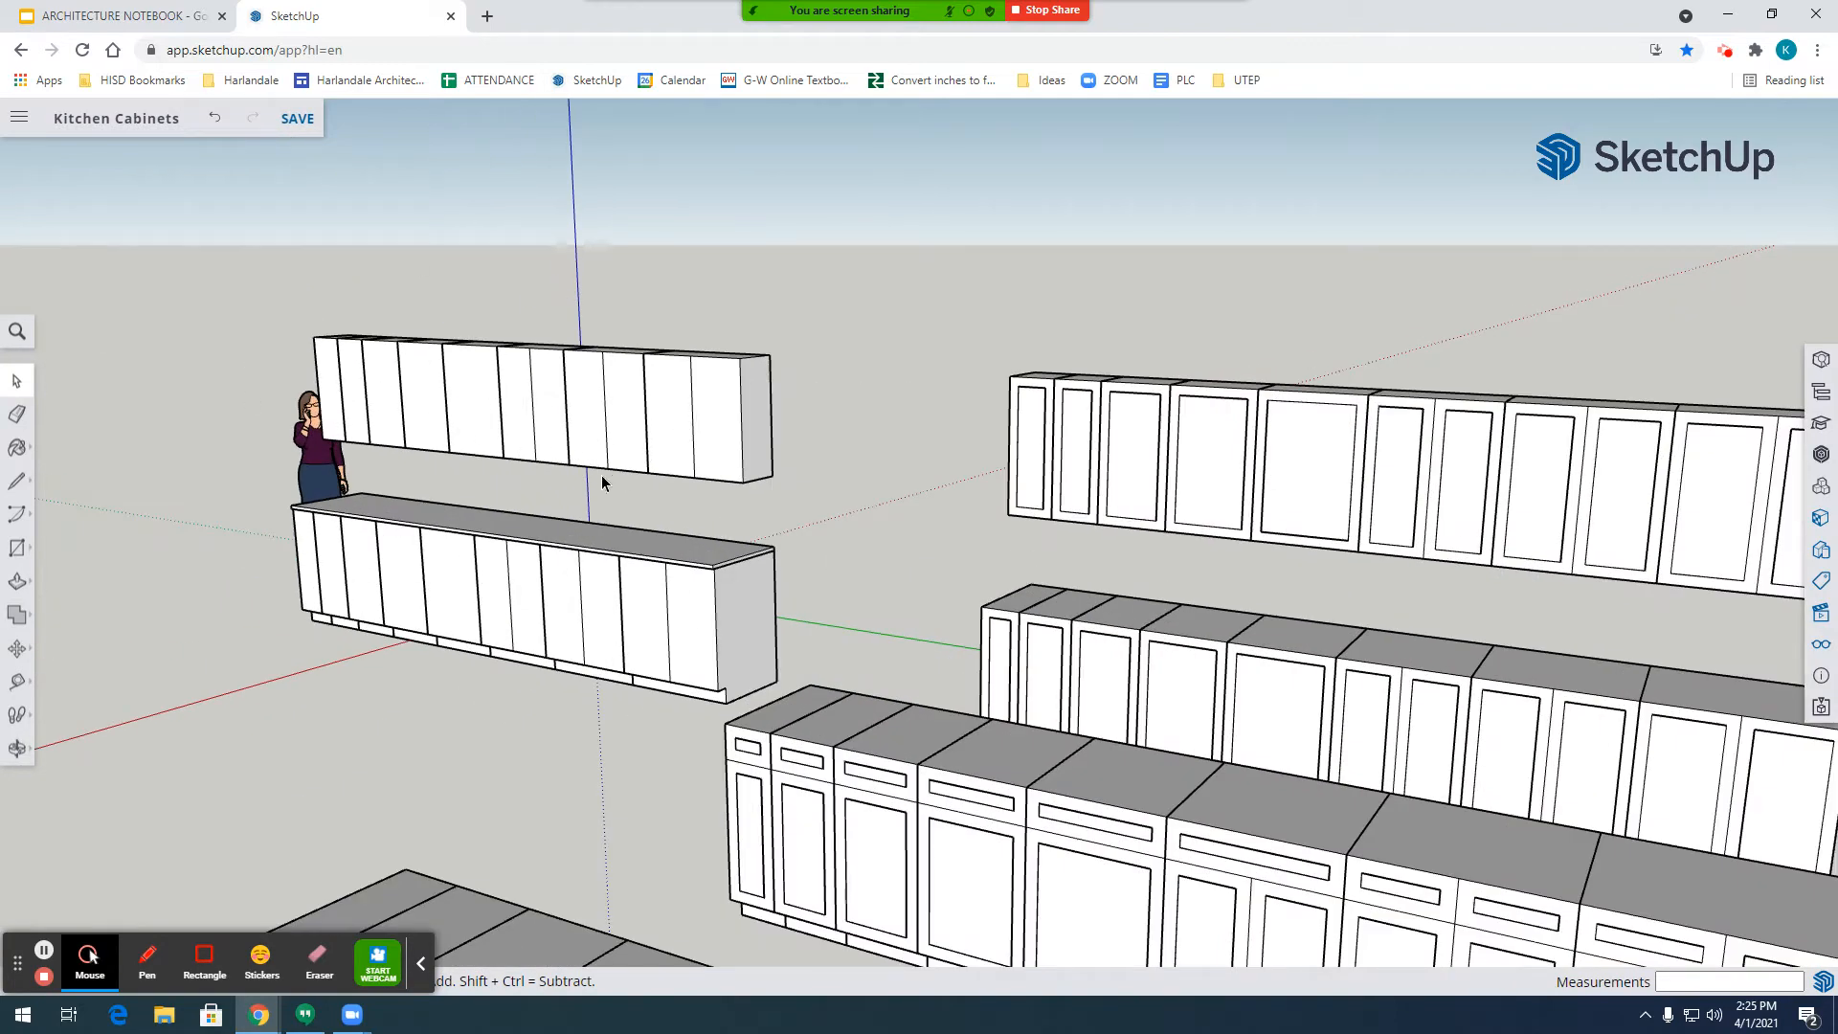
scroll(601, 475, "down", 3)
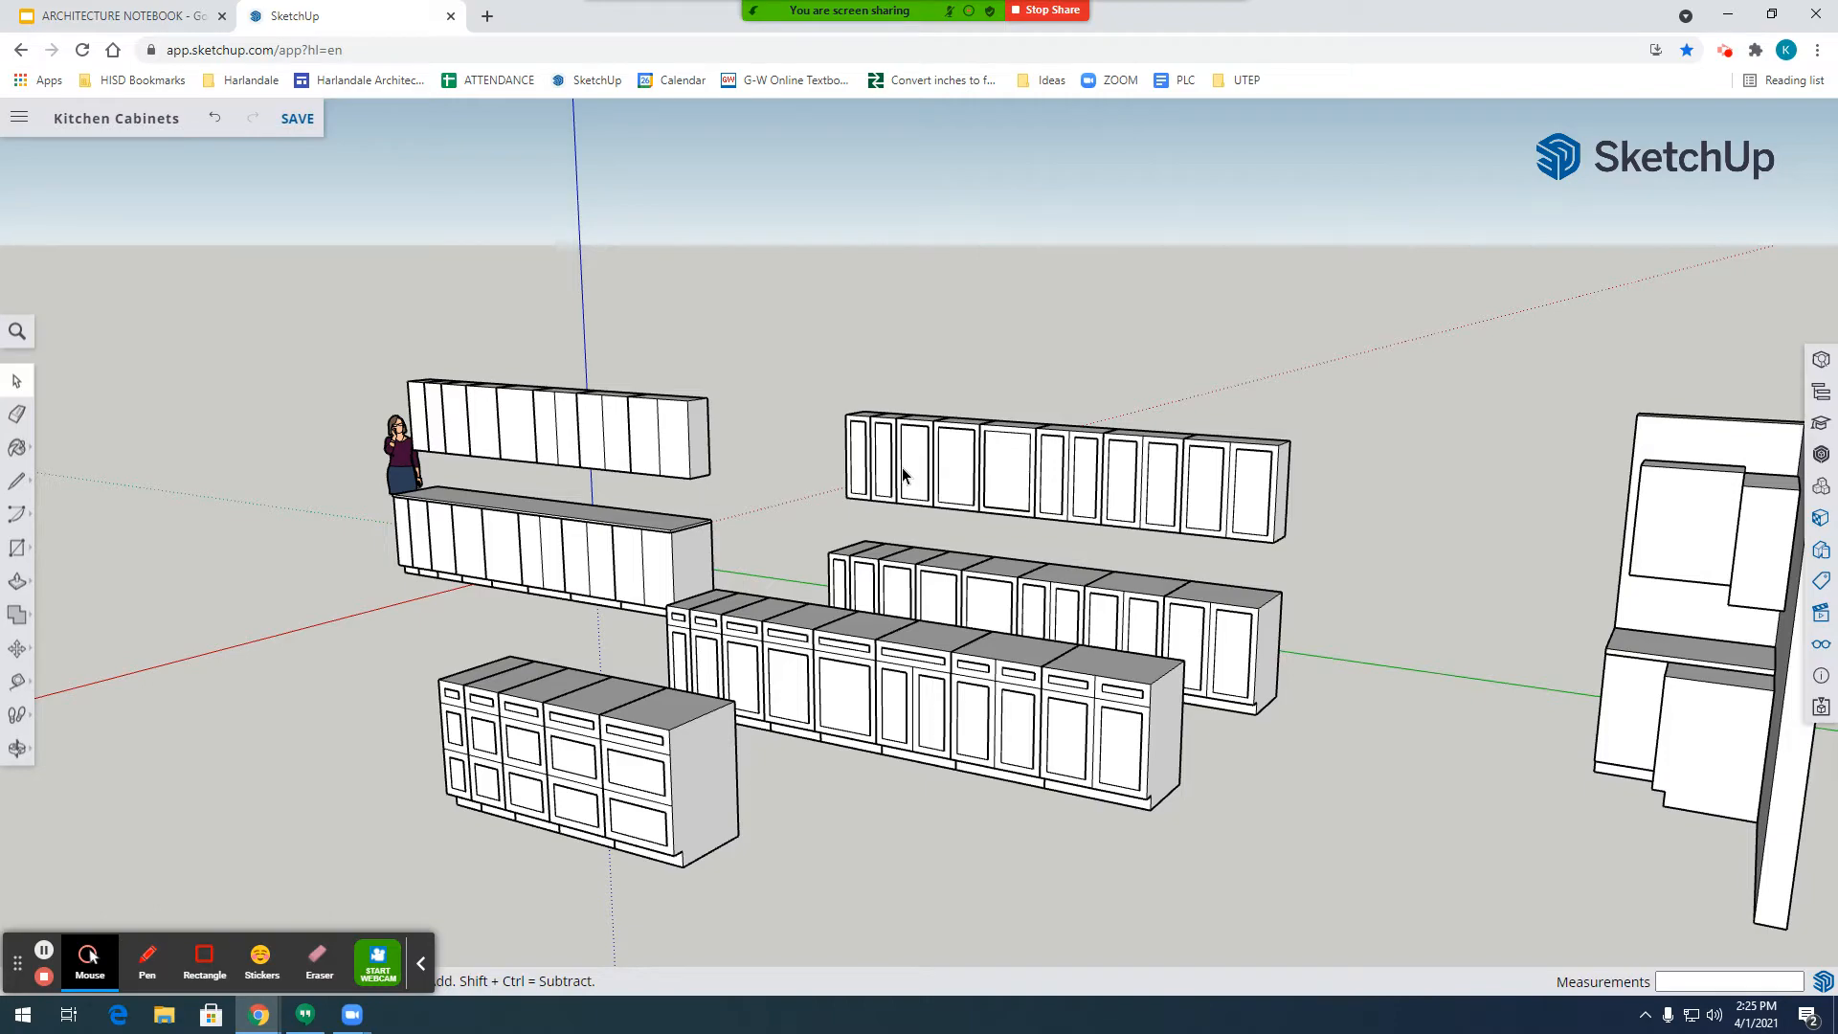
Look over the panelled base cabinets, the corner wall display and the plain-front cabinet row from another angle.
left_click(17, 749)
left_click_drag(781, 530, 871, 542)
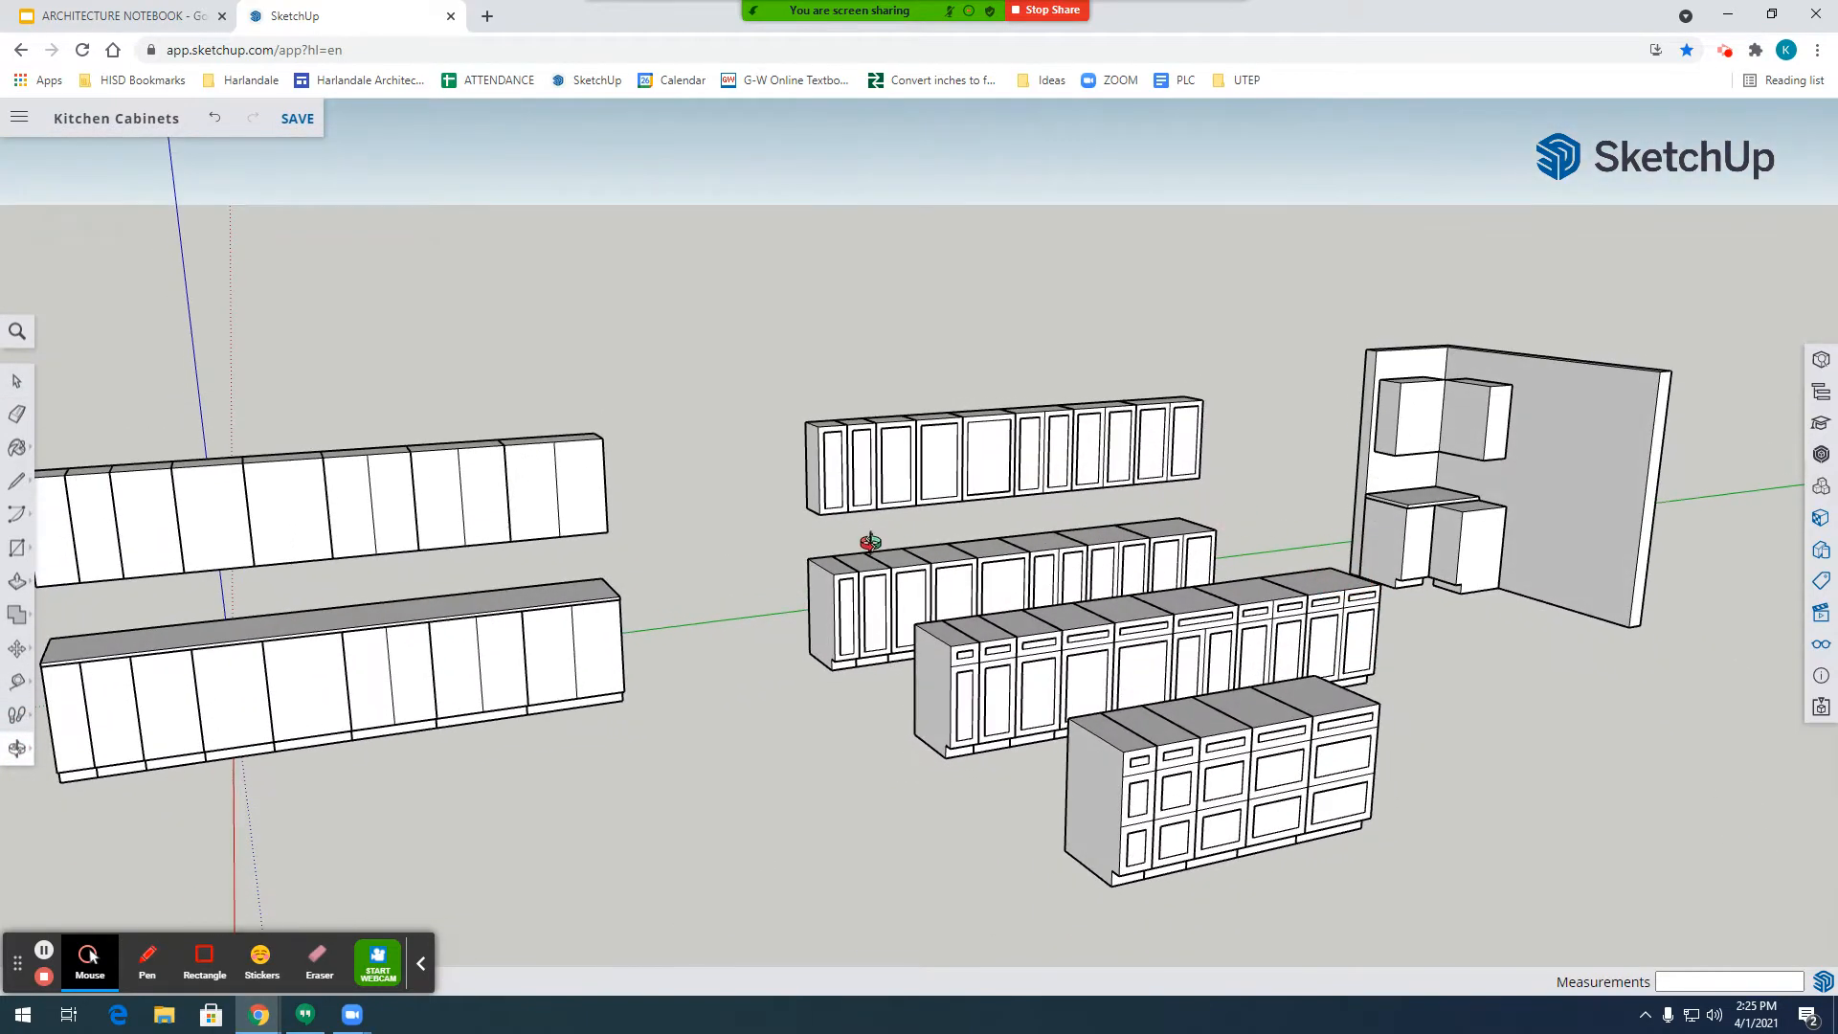
left_click(17, 381)
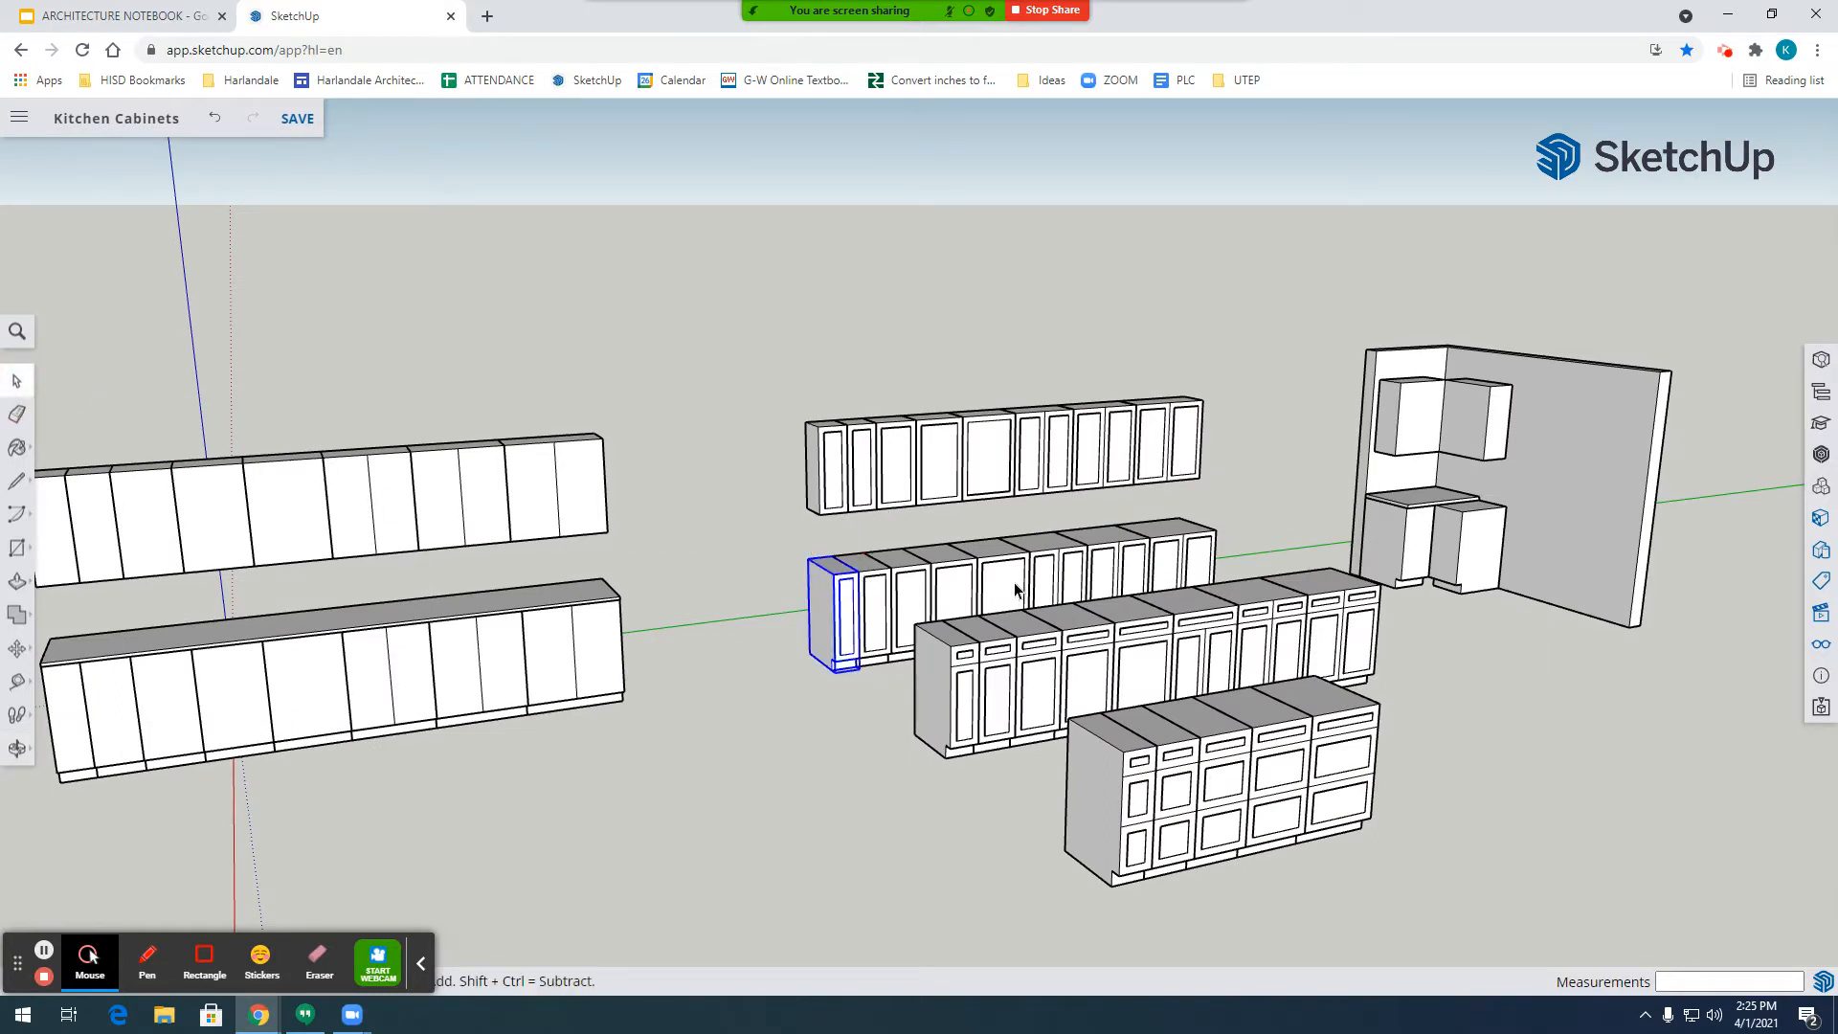
left_click(905, 596)
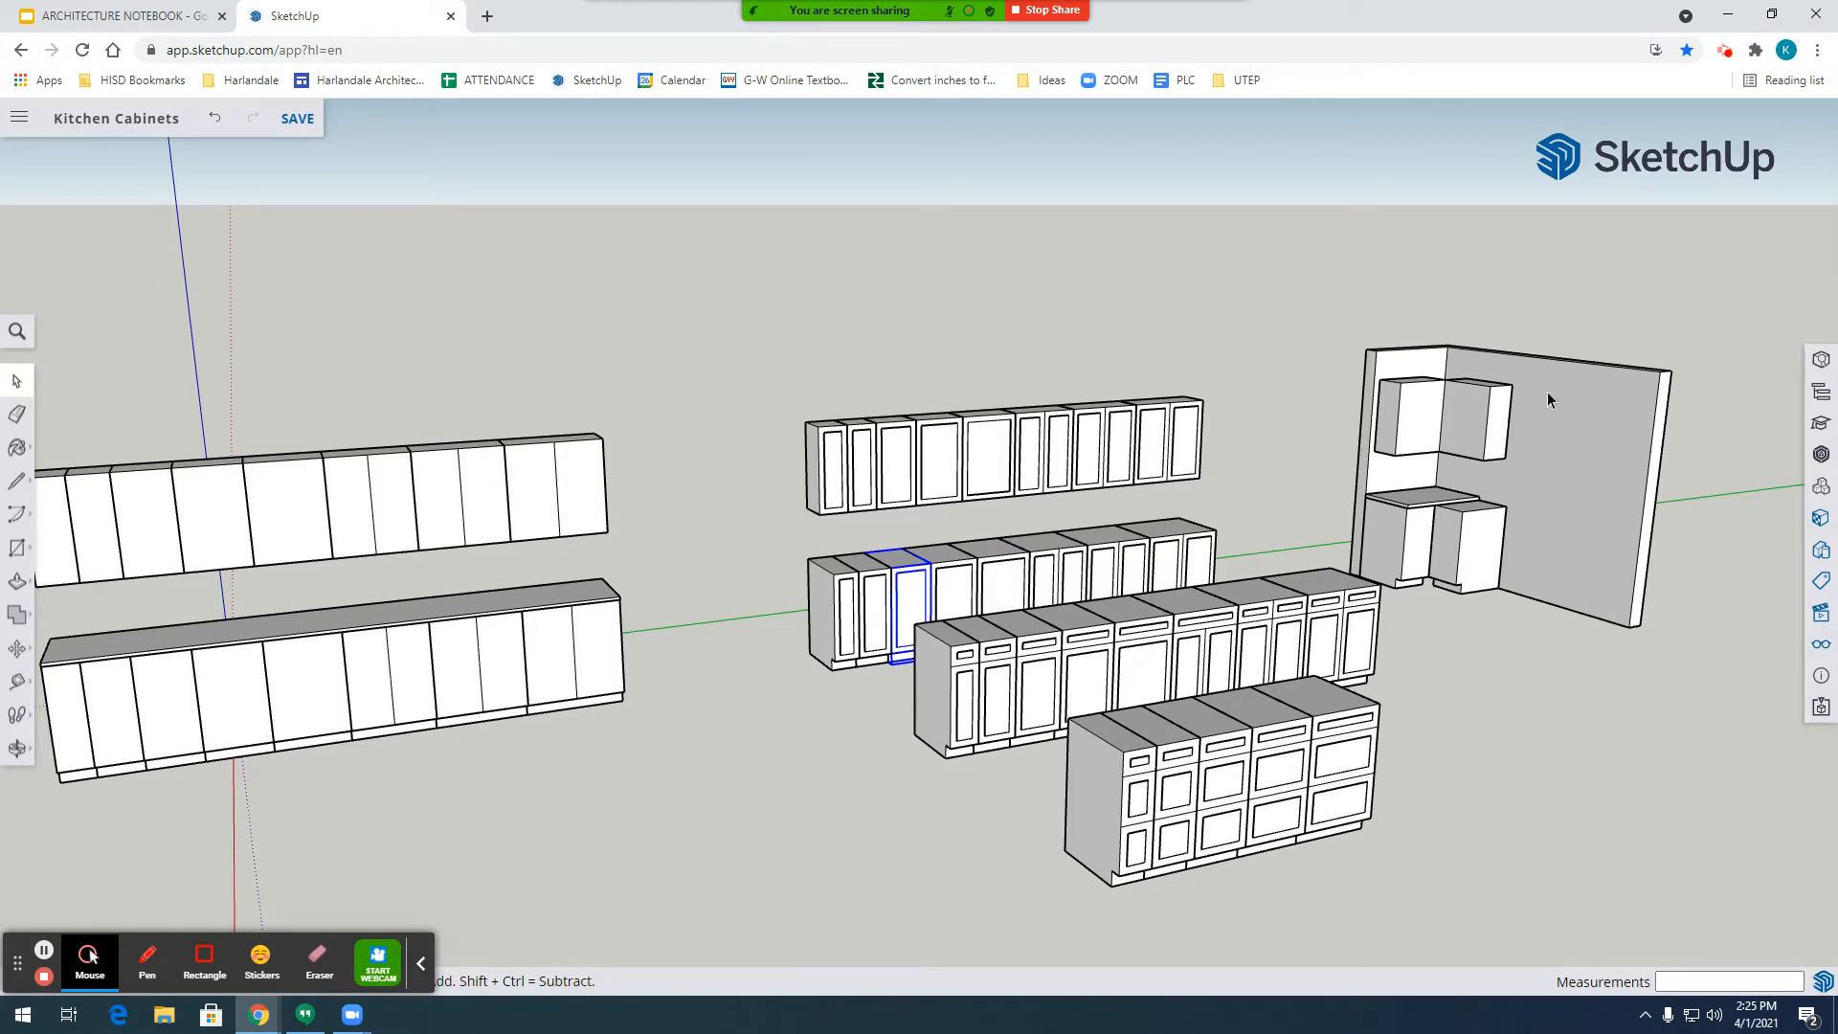
scroll(1656, 632, "down", 3)
scroll(963, 589, "up", 6)
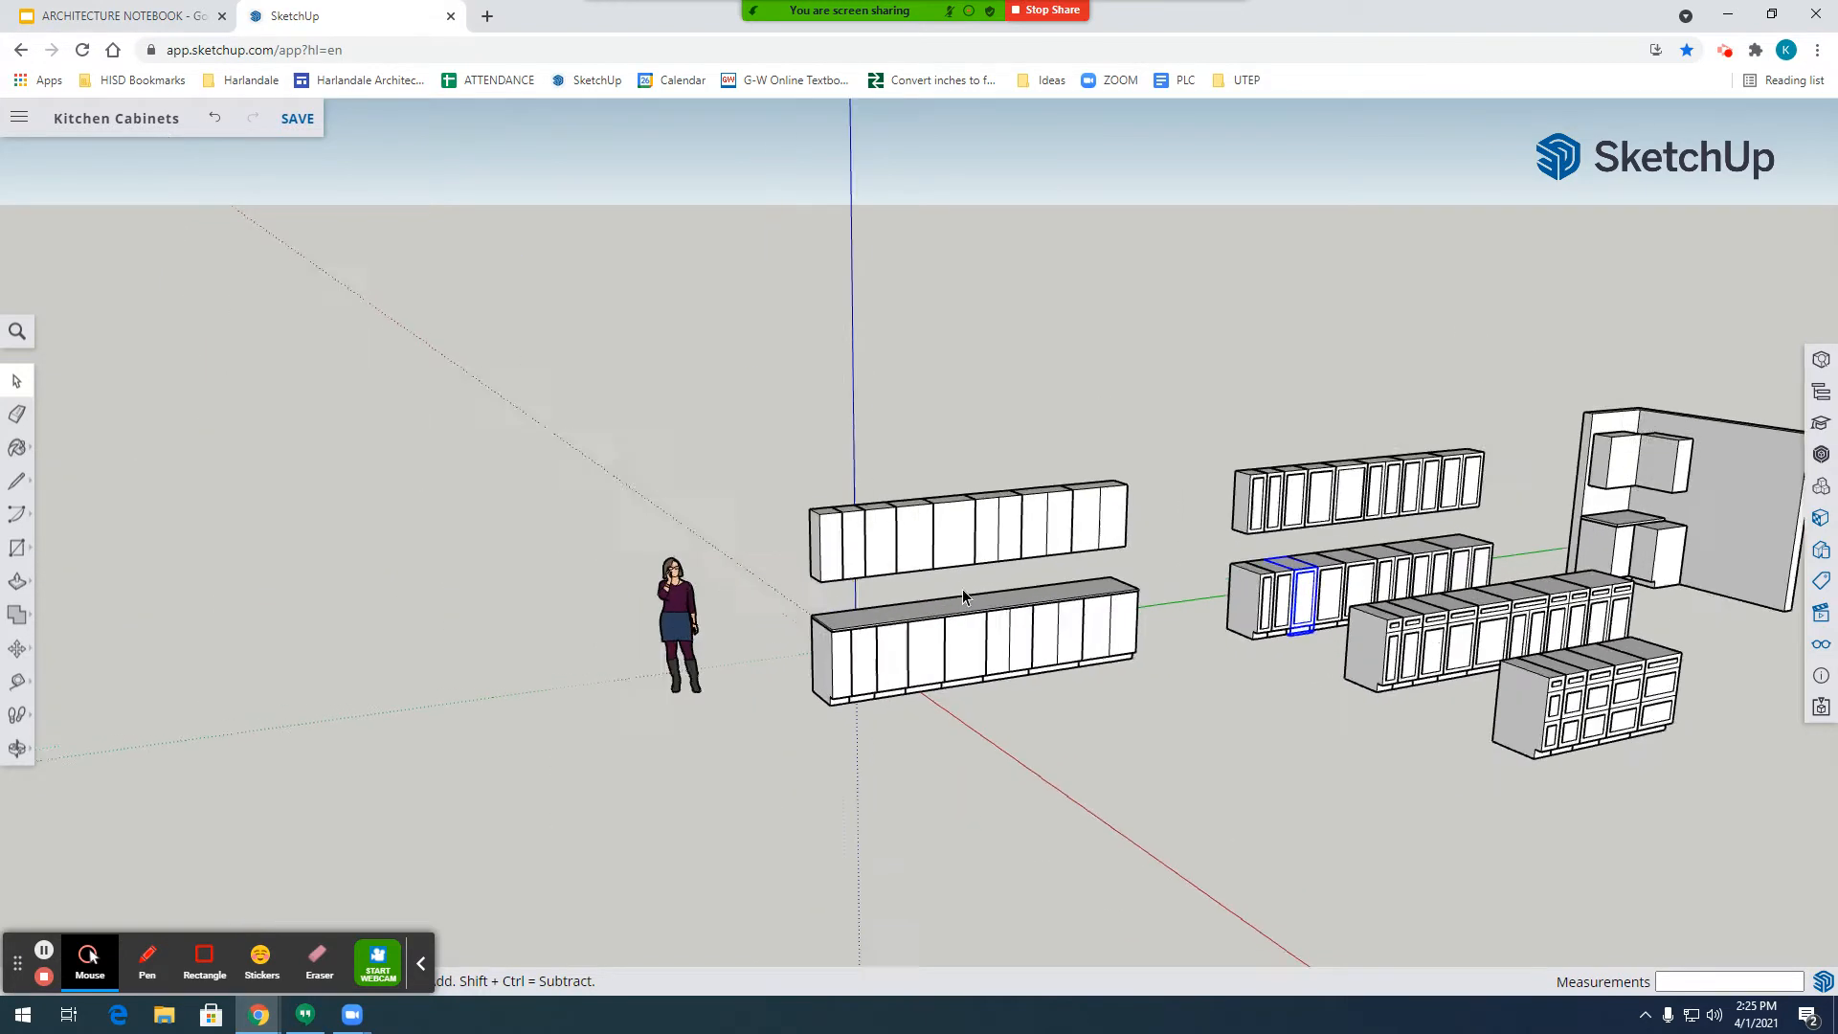
scroll(953, 594, "down", 2)
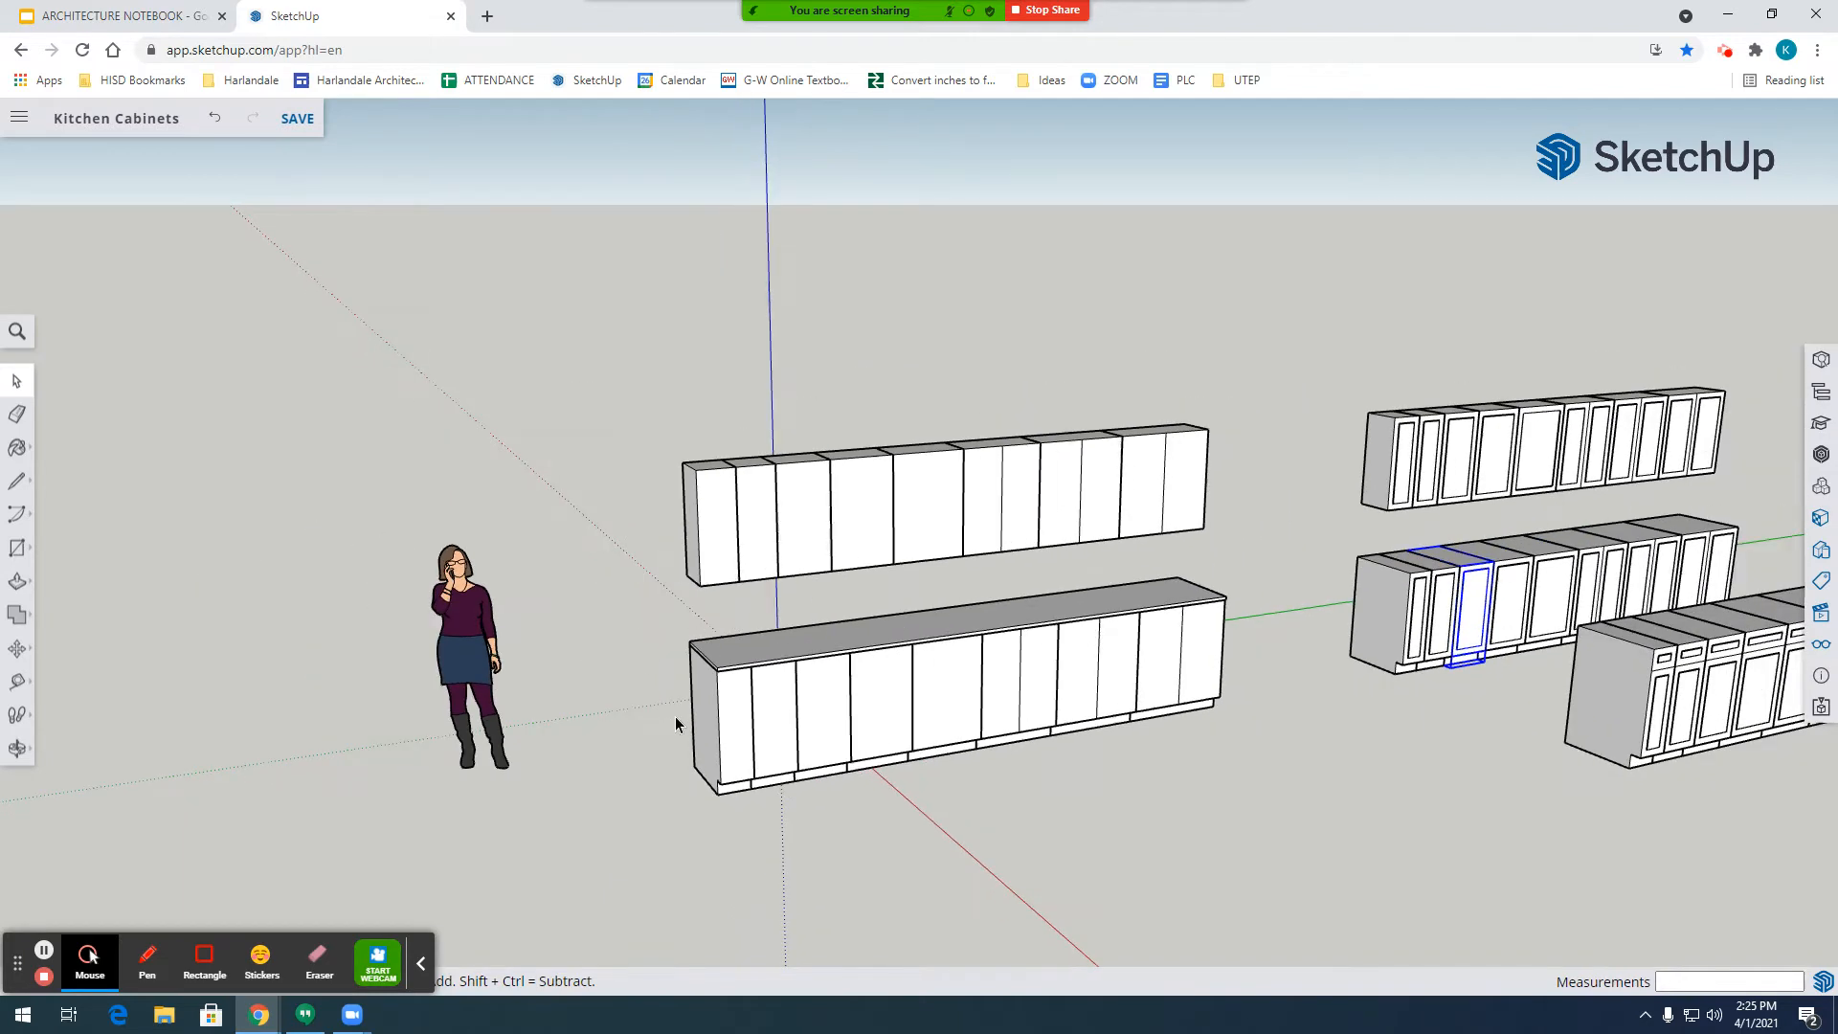
Measure the thickness of the countertop on the plain-front base cabinet row at its front corner.
scroll(727, 708, "up", 5)
left_click(773, 528)
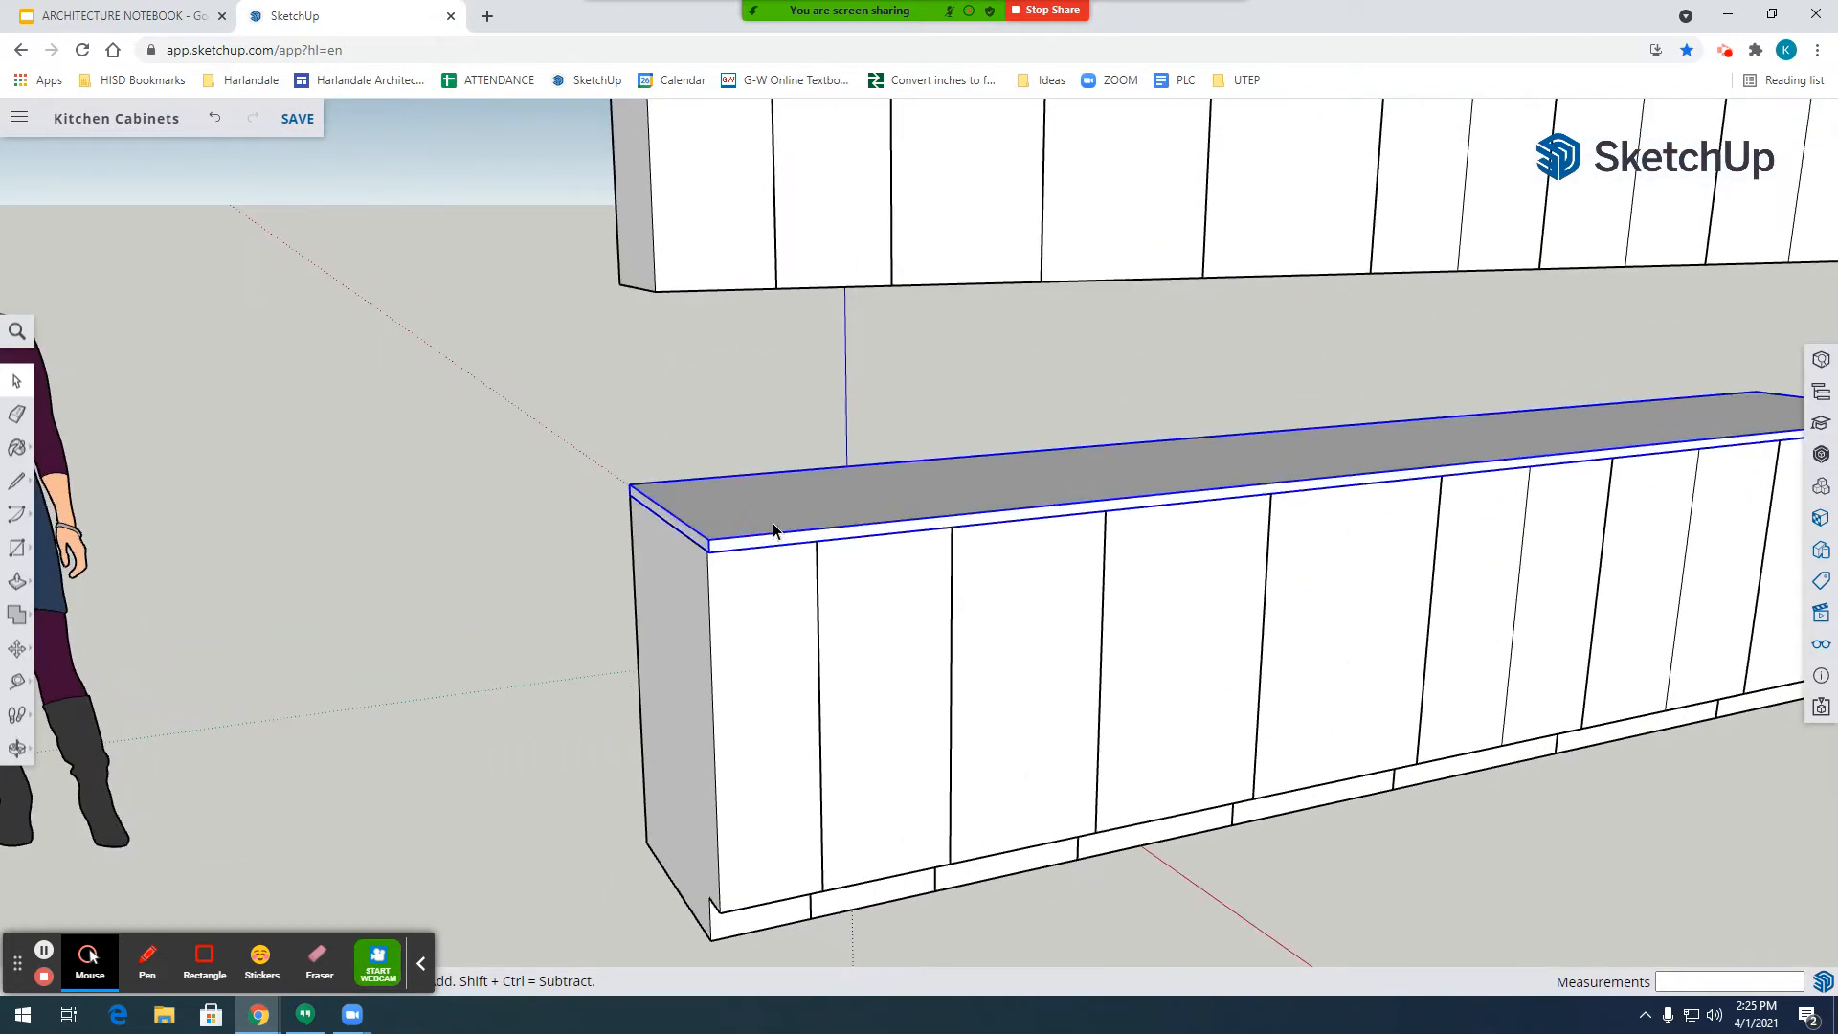
scroll(773, 526, "down", 2)
scroll(732, 531, "up", 4)
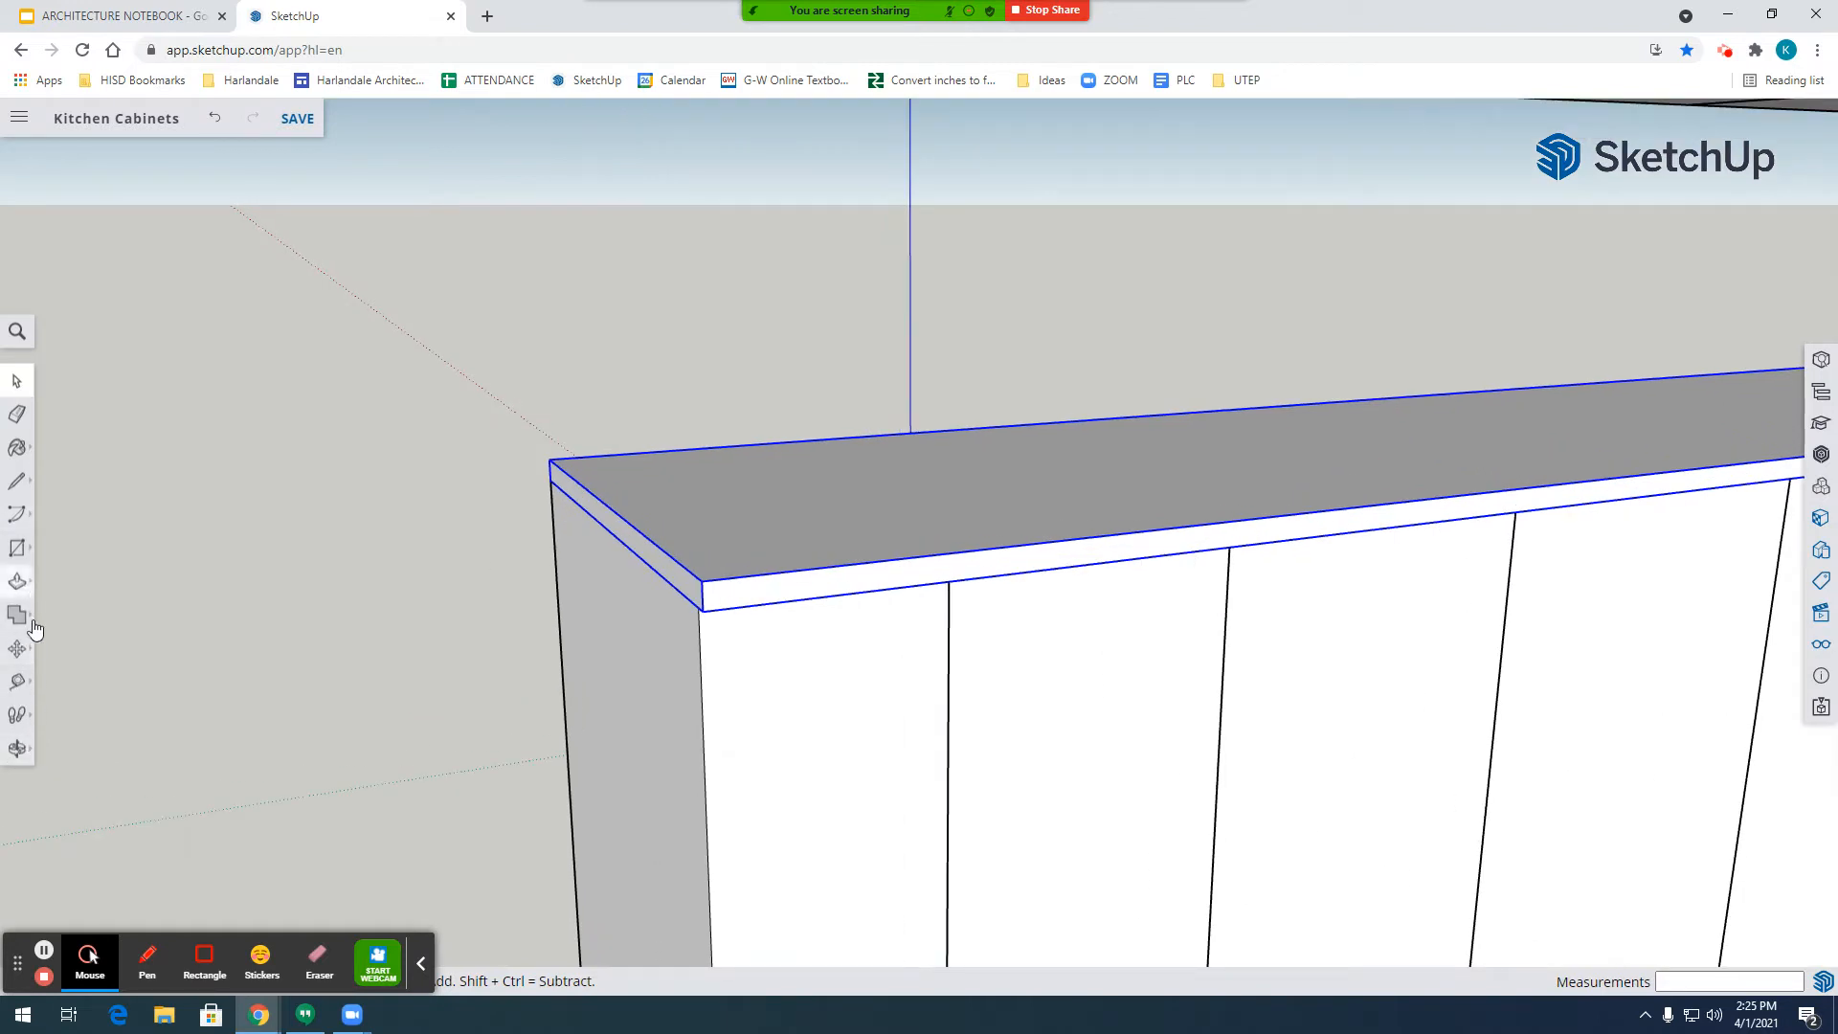
left_click(21, 590)
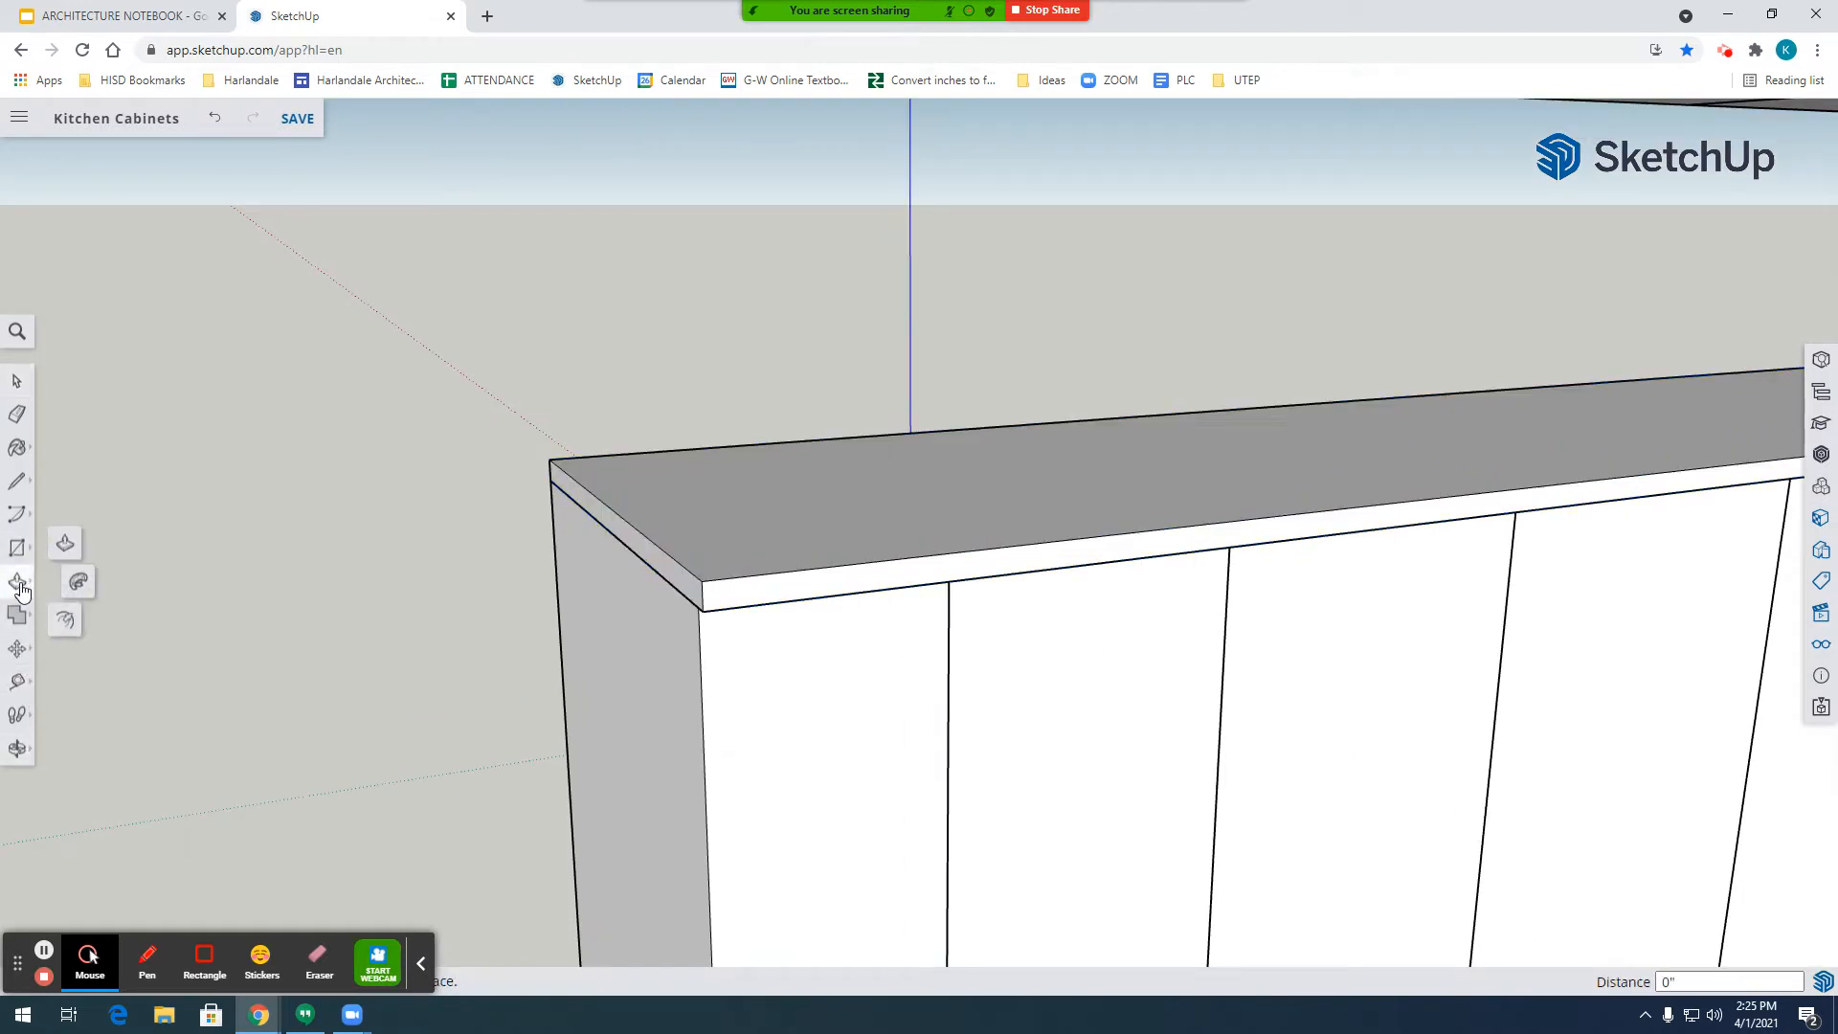
left_click(17, 380)
double_click(795, 514)
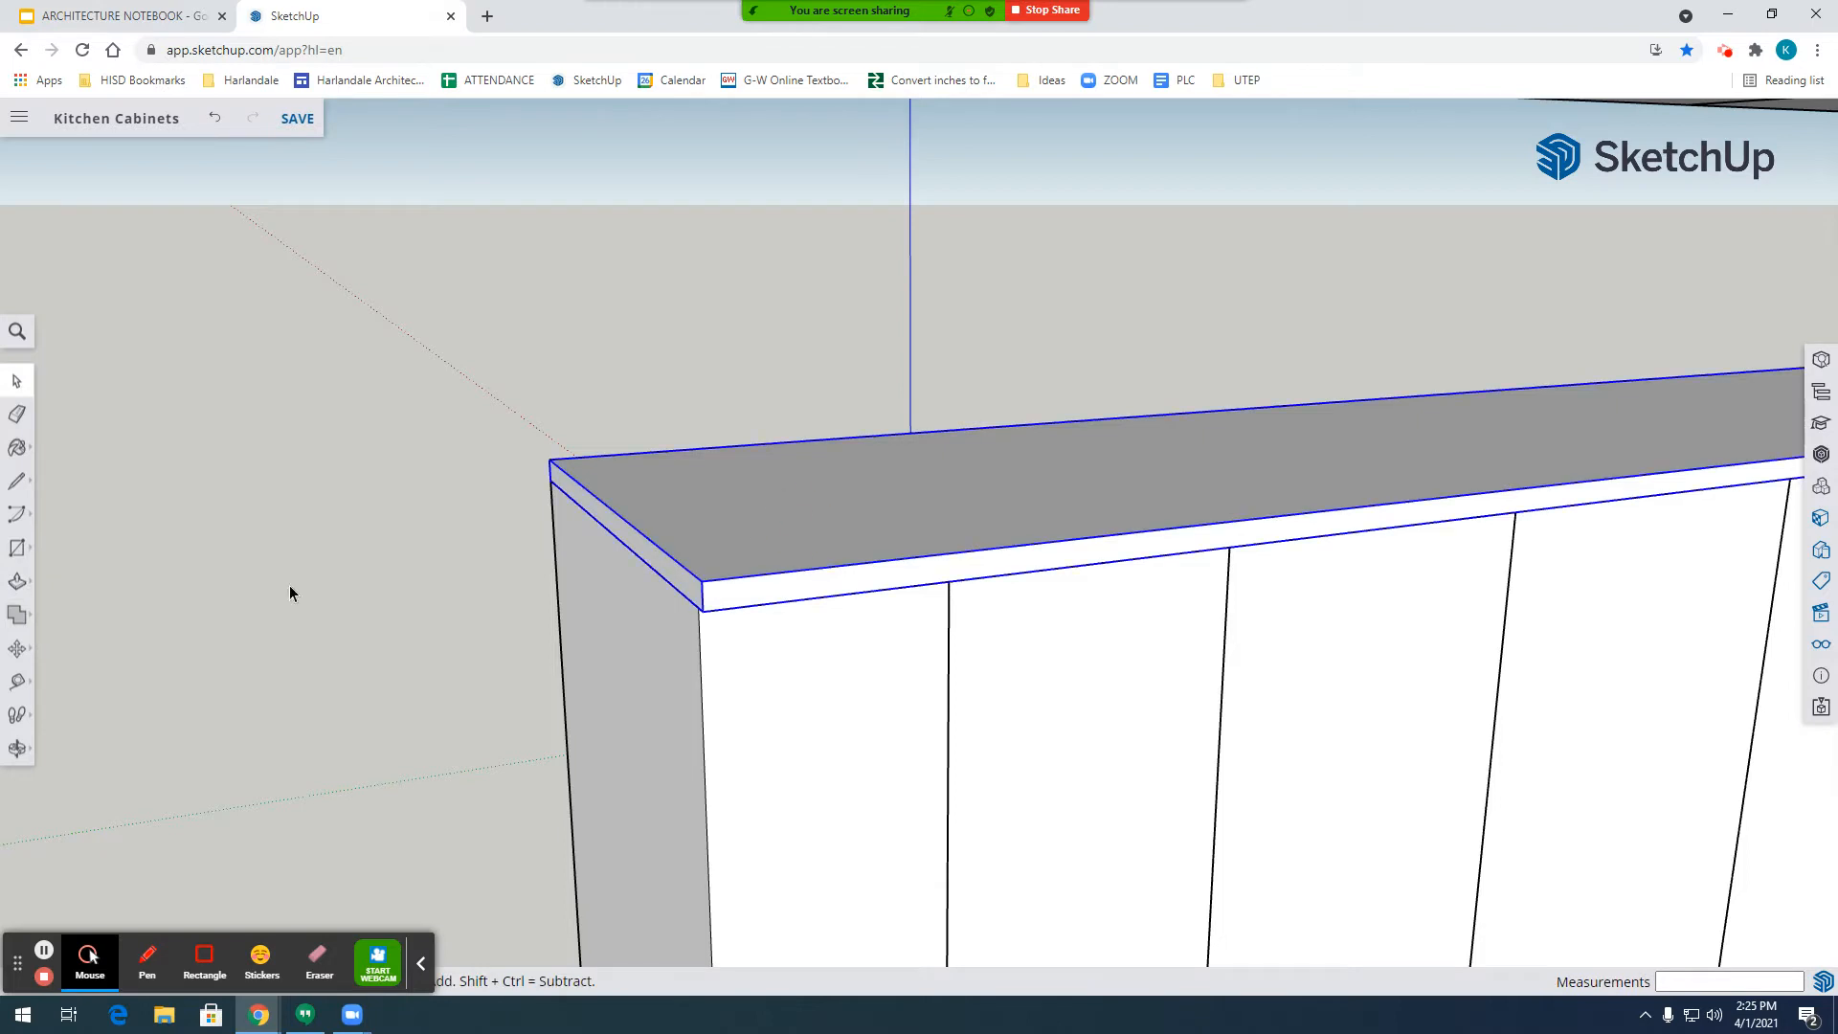
left_click(16, 683)
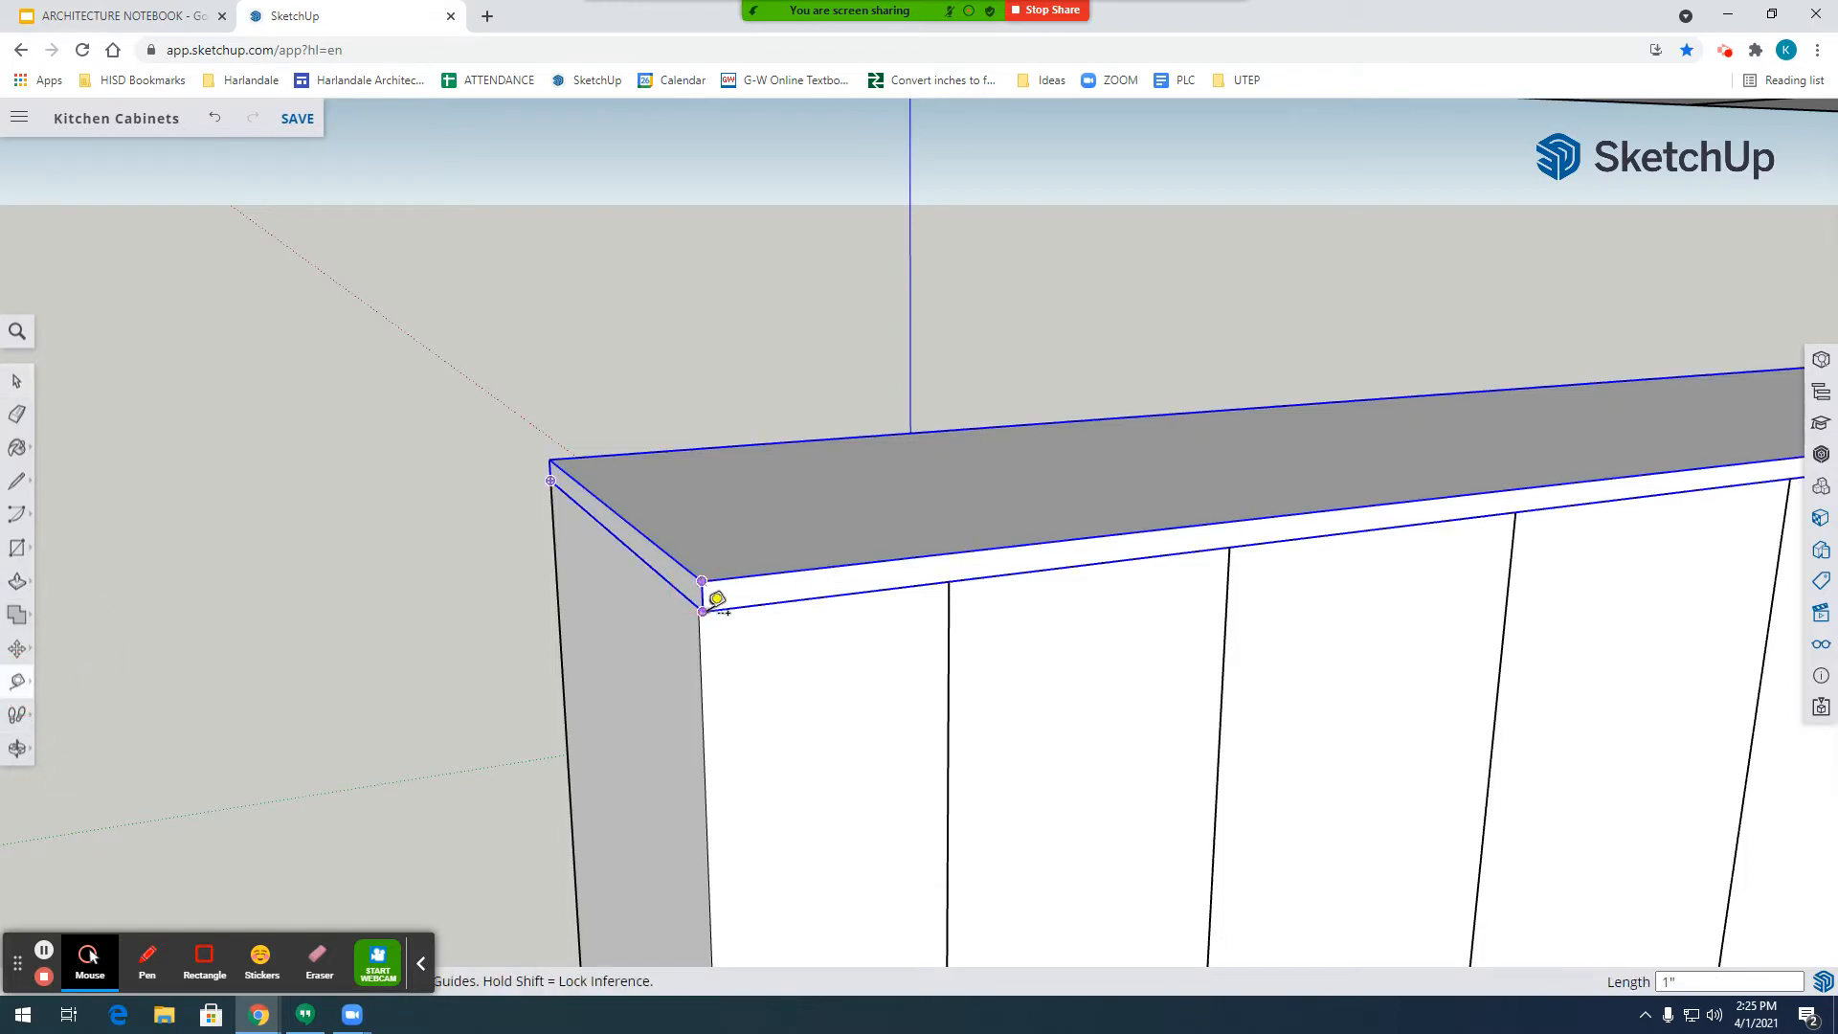
Open the countertop for editing, raise its top face by 1/2" with Push/Pull, and finish editing.
left_click(17, 380)
double_click(713, 483)
left_click(17, 582)
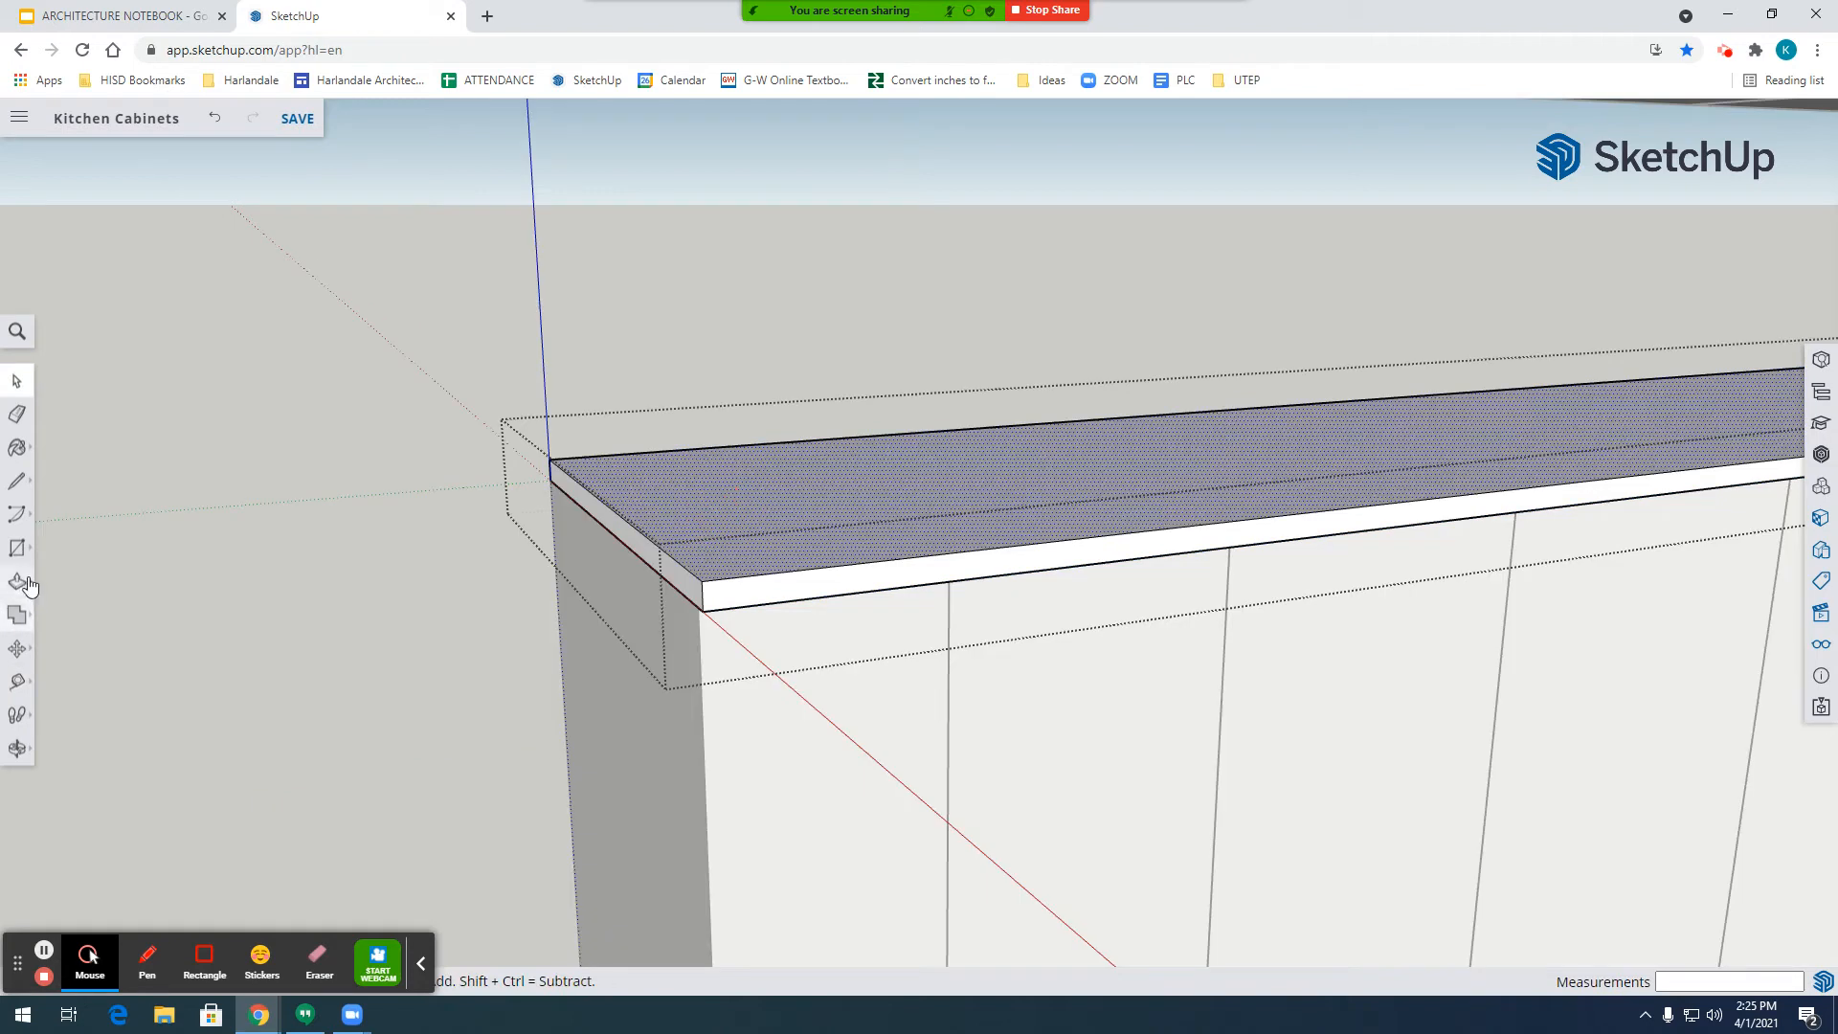
left_click(699, 565)
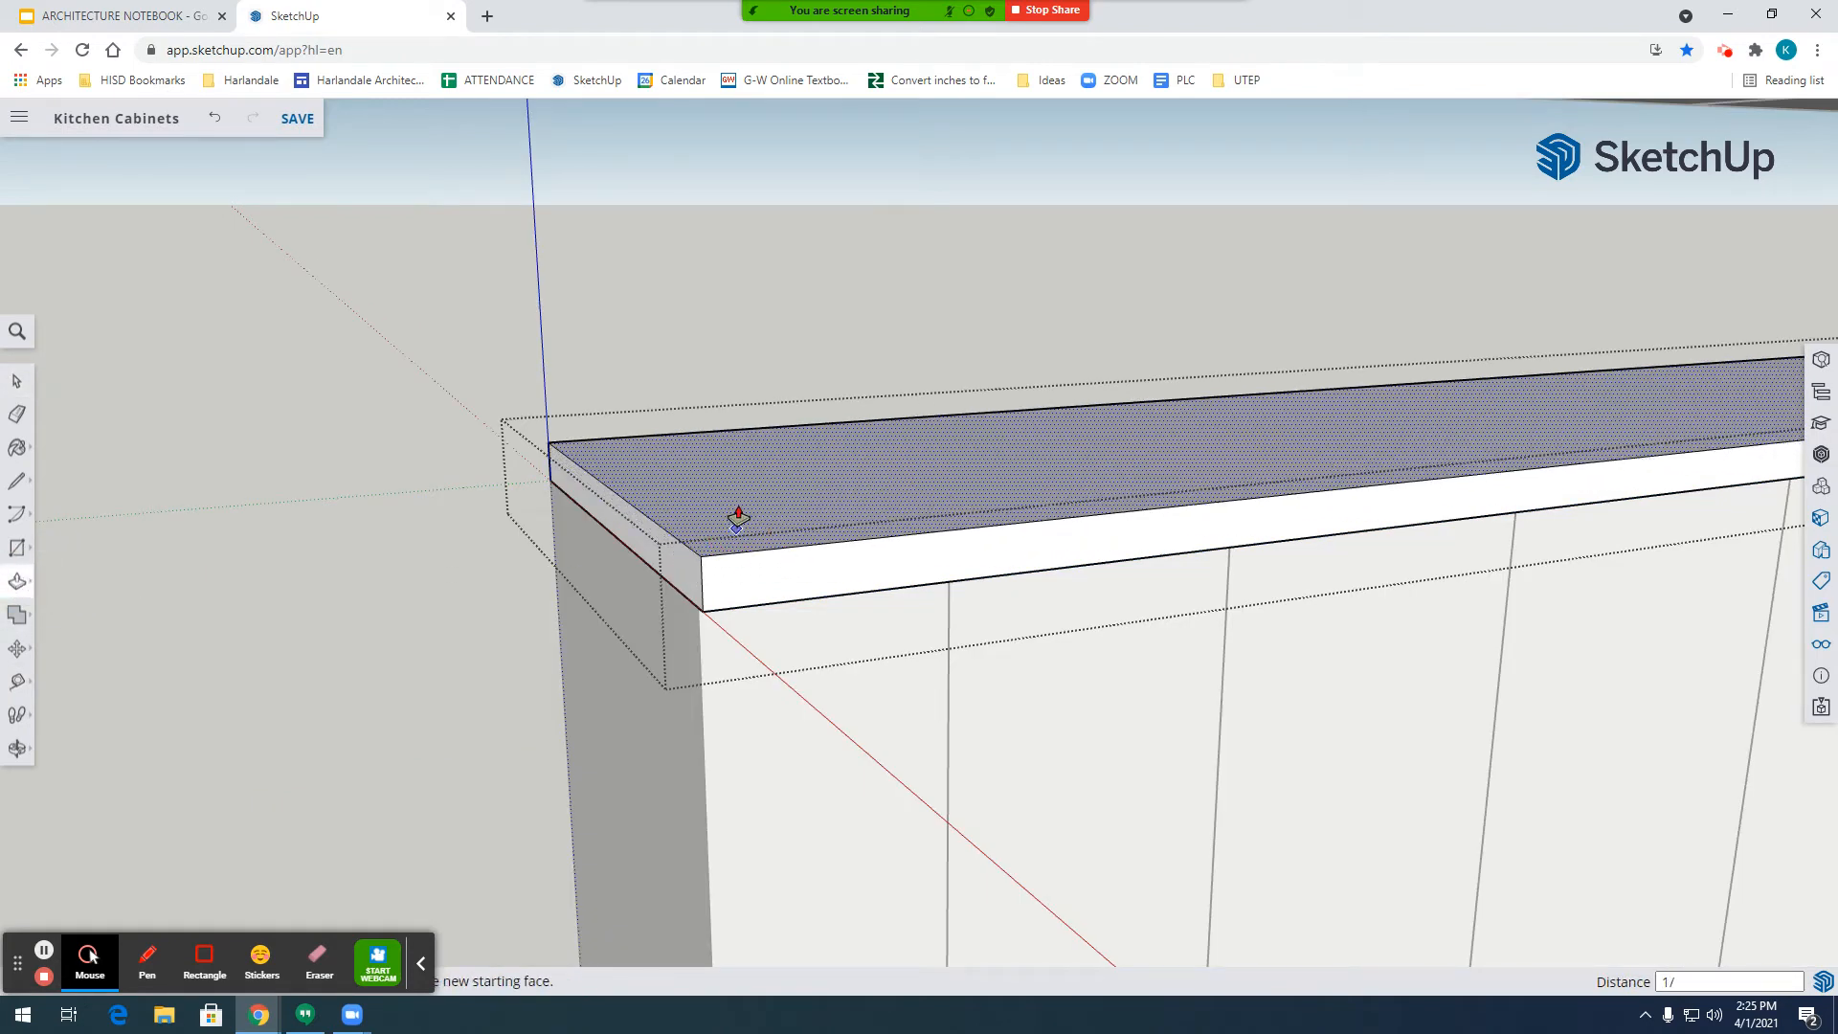
type("1/2")
key("Return")
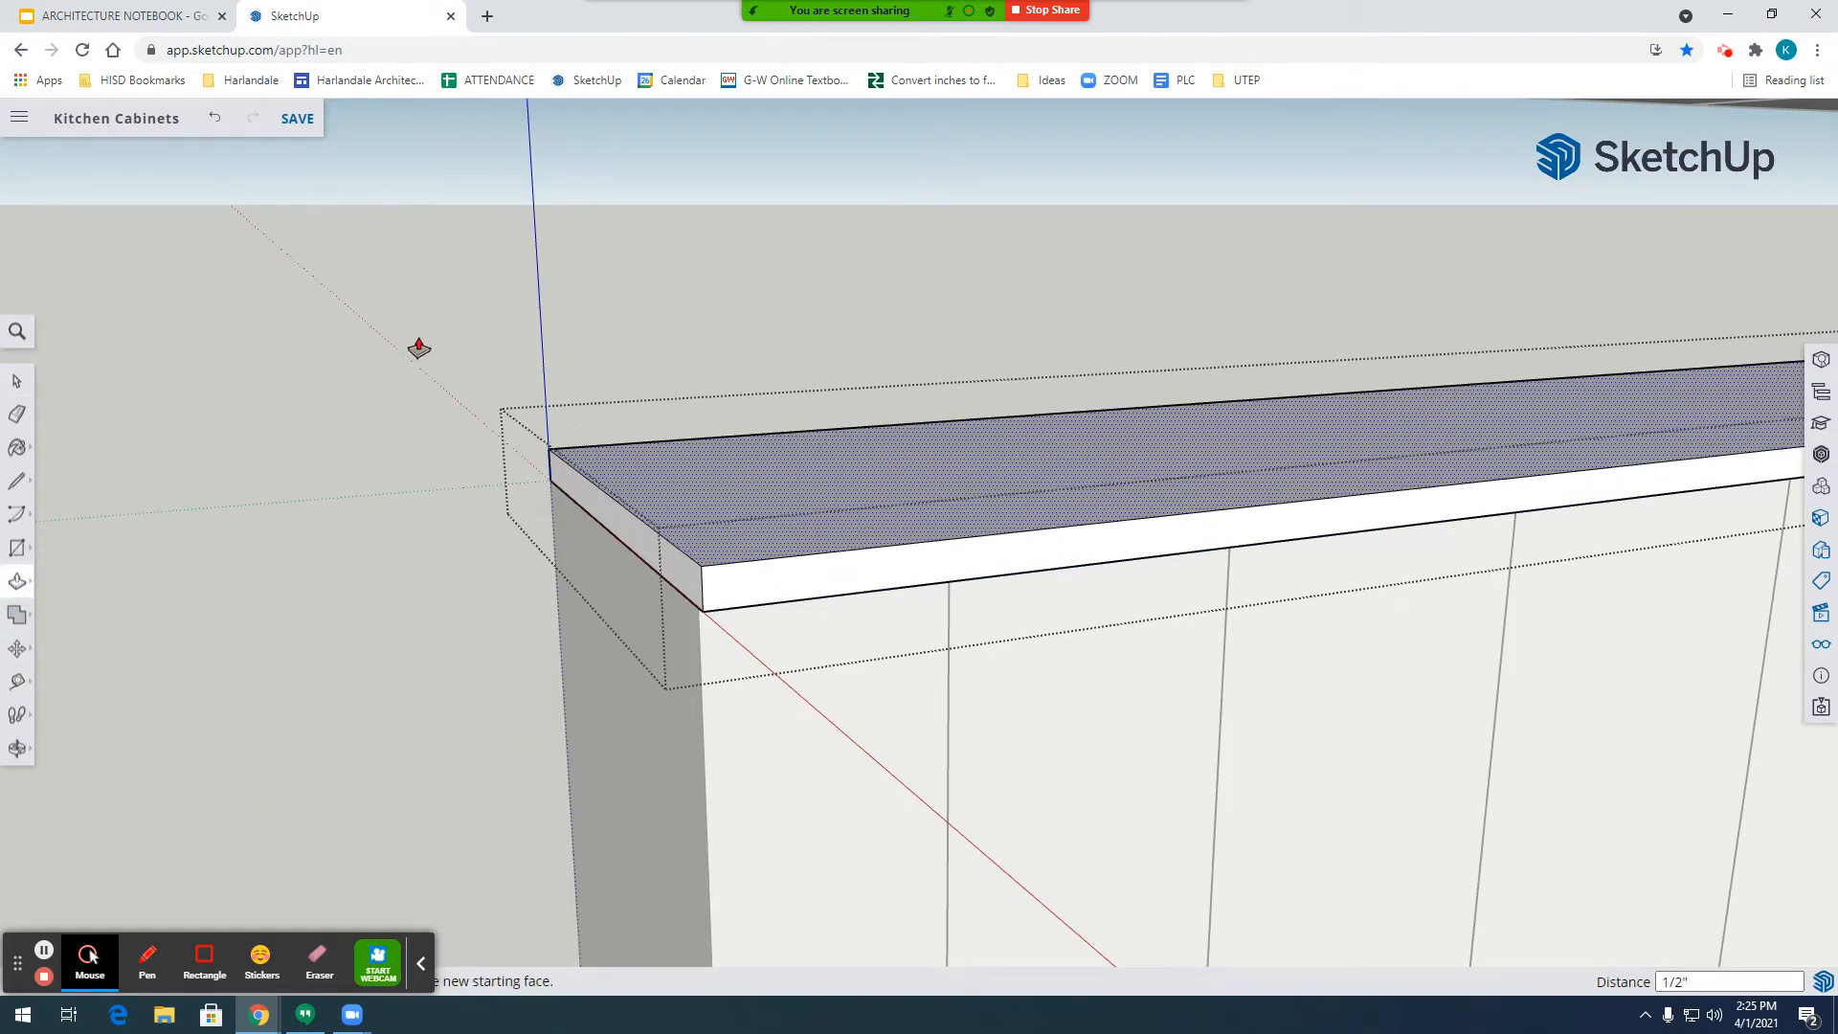
key("space")
left_click(372, 332)
Check the countertop thickness on the Kitchen Cabinet Heights slide in the architecture notebook and return to the SketchUp model.
left_click(213, 11)
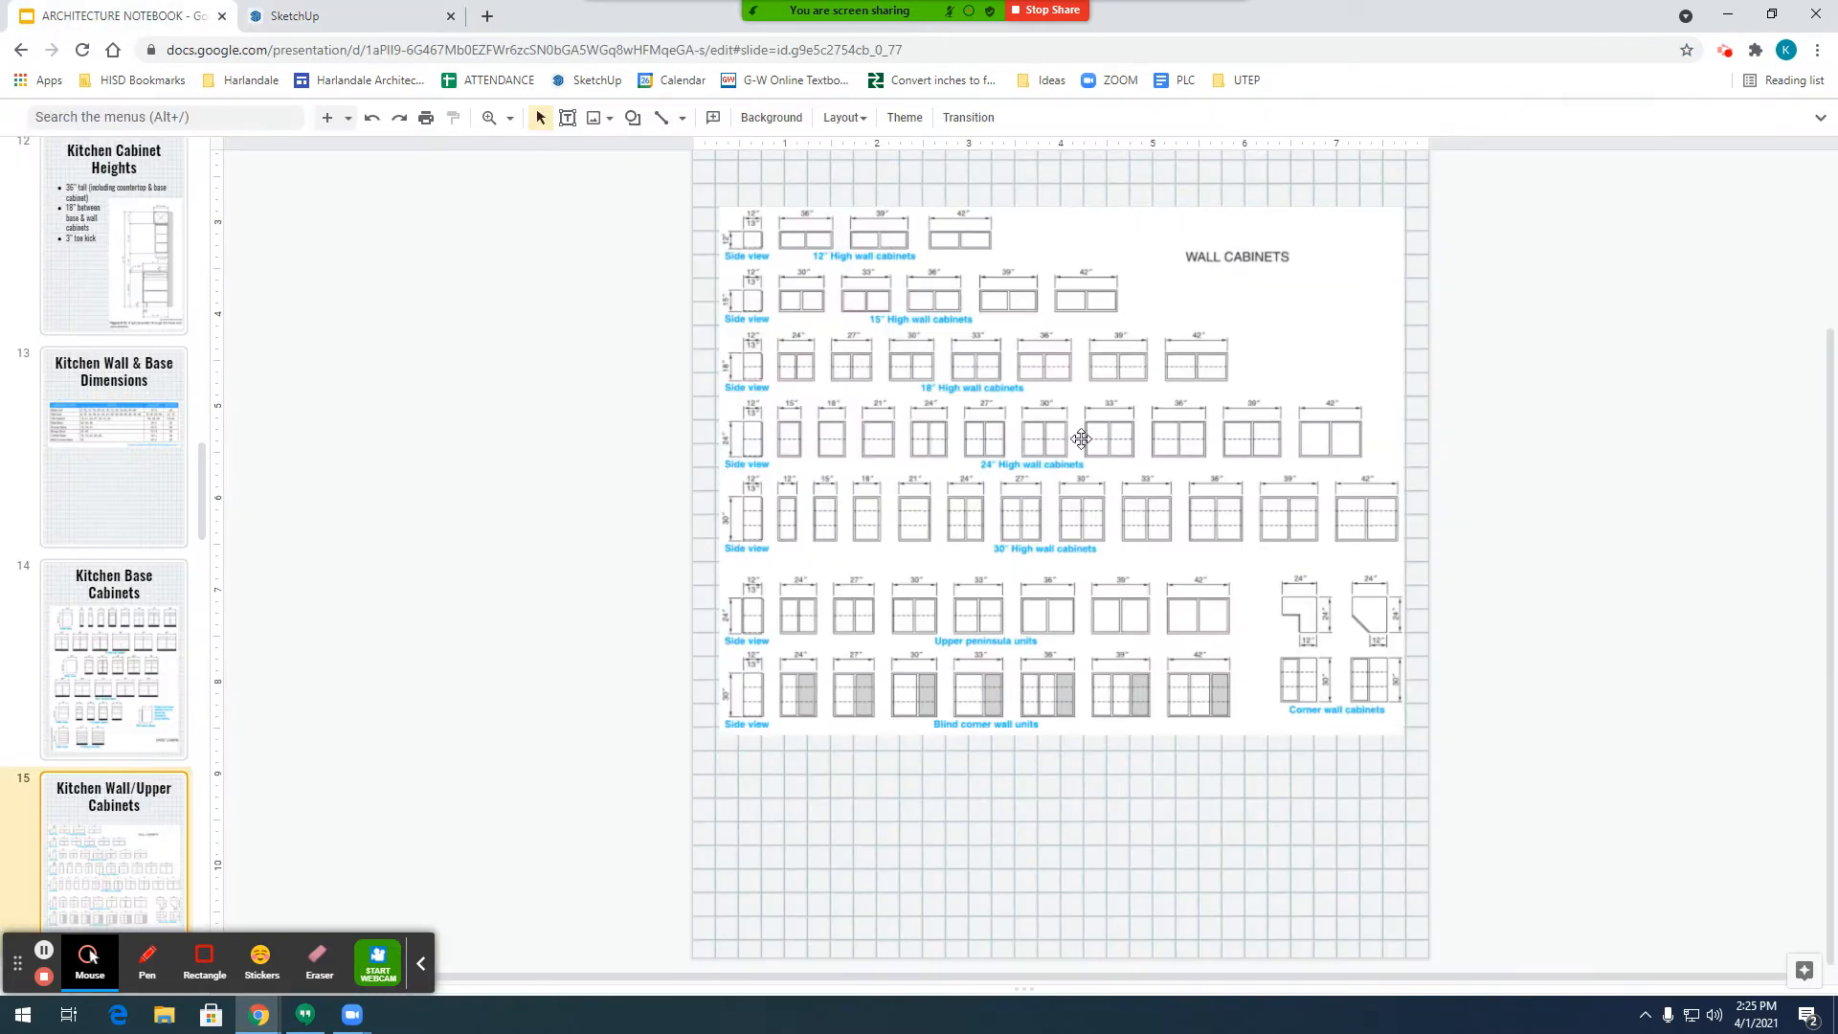
left_click(119, 292)
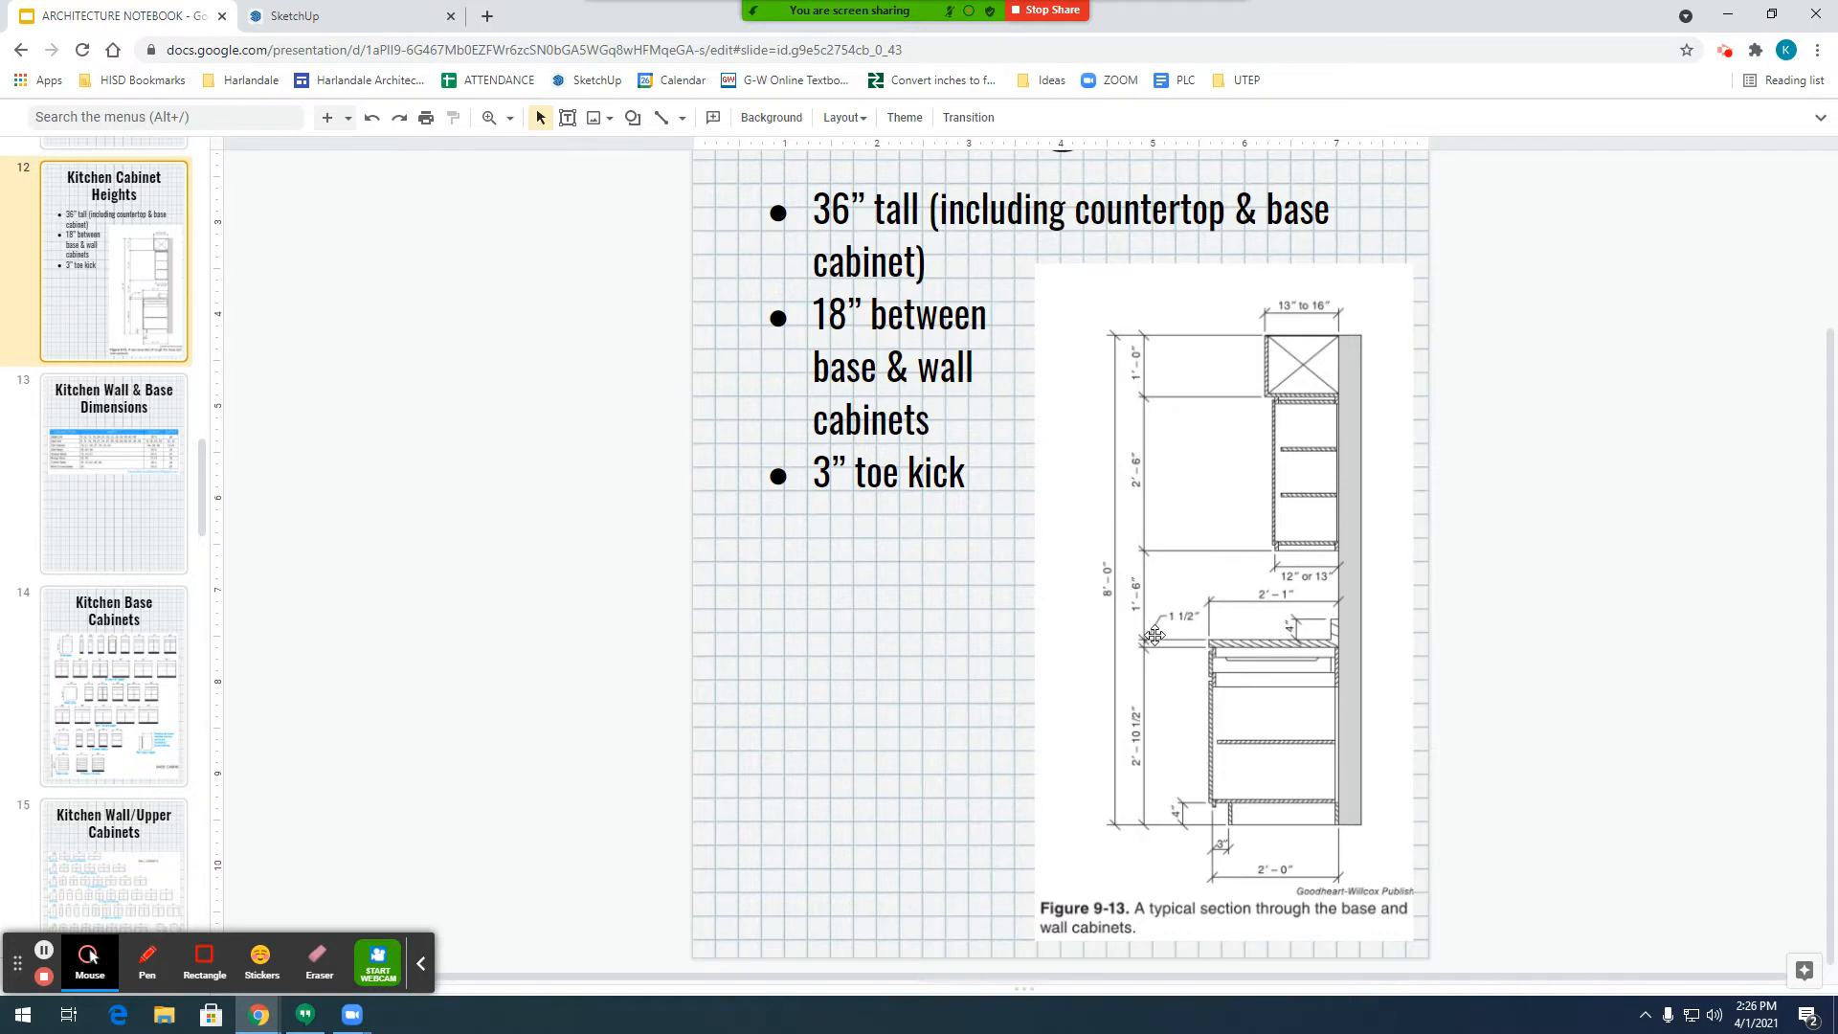
left_click(316, 15)
Measure the raised countertop's thickness from its top front corner to the corner below.
scroll(584, 560, "down", 3)
scroll(584, 560, "up", 3)
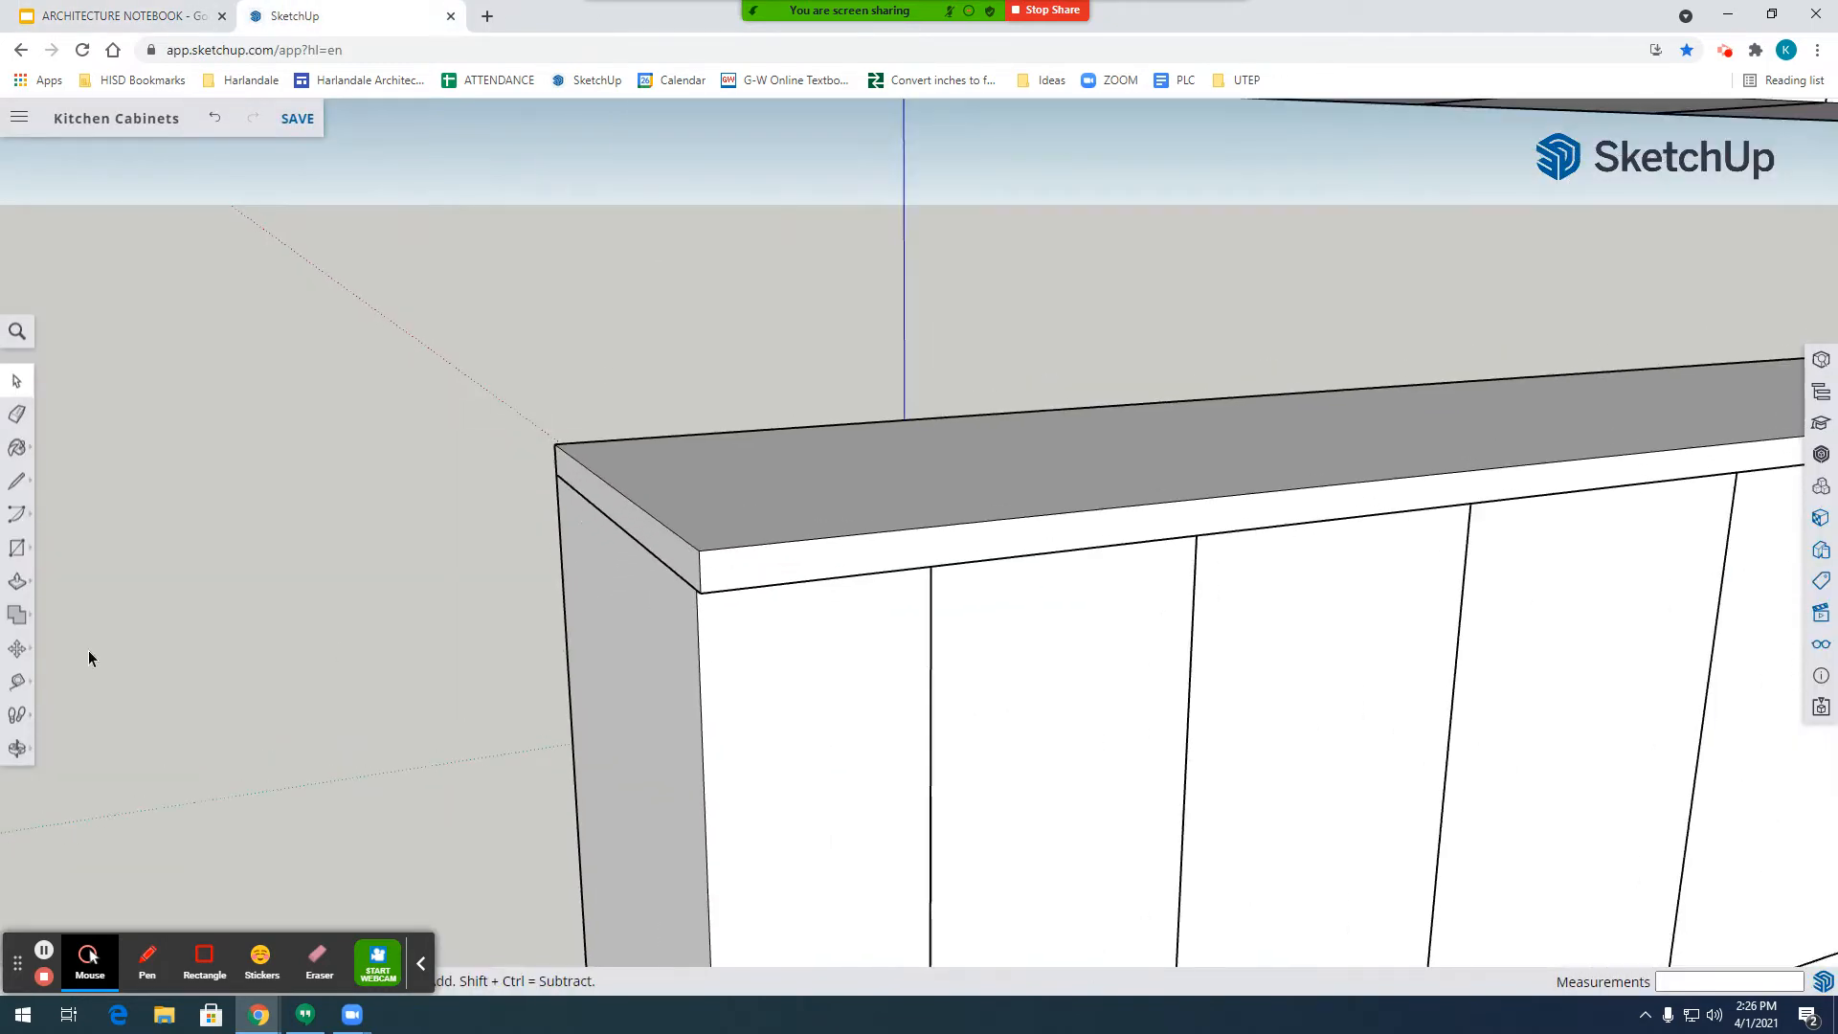
left_click(17, 681)
left_click(700, 551)
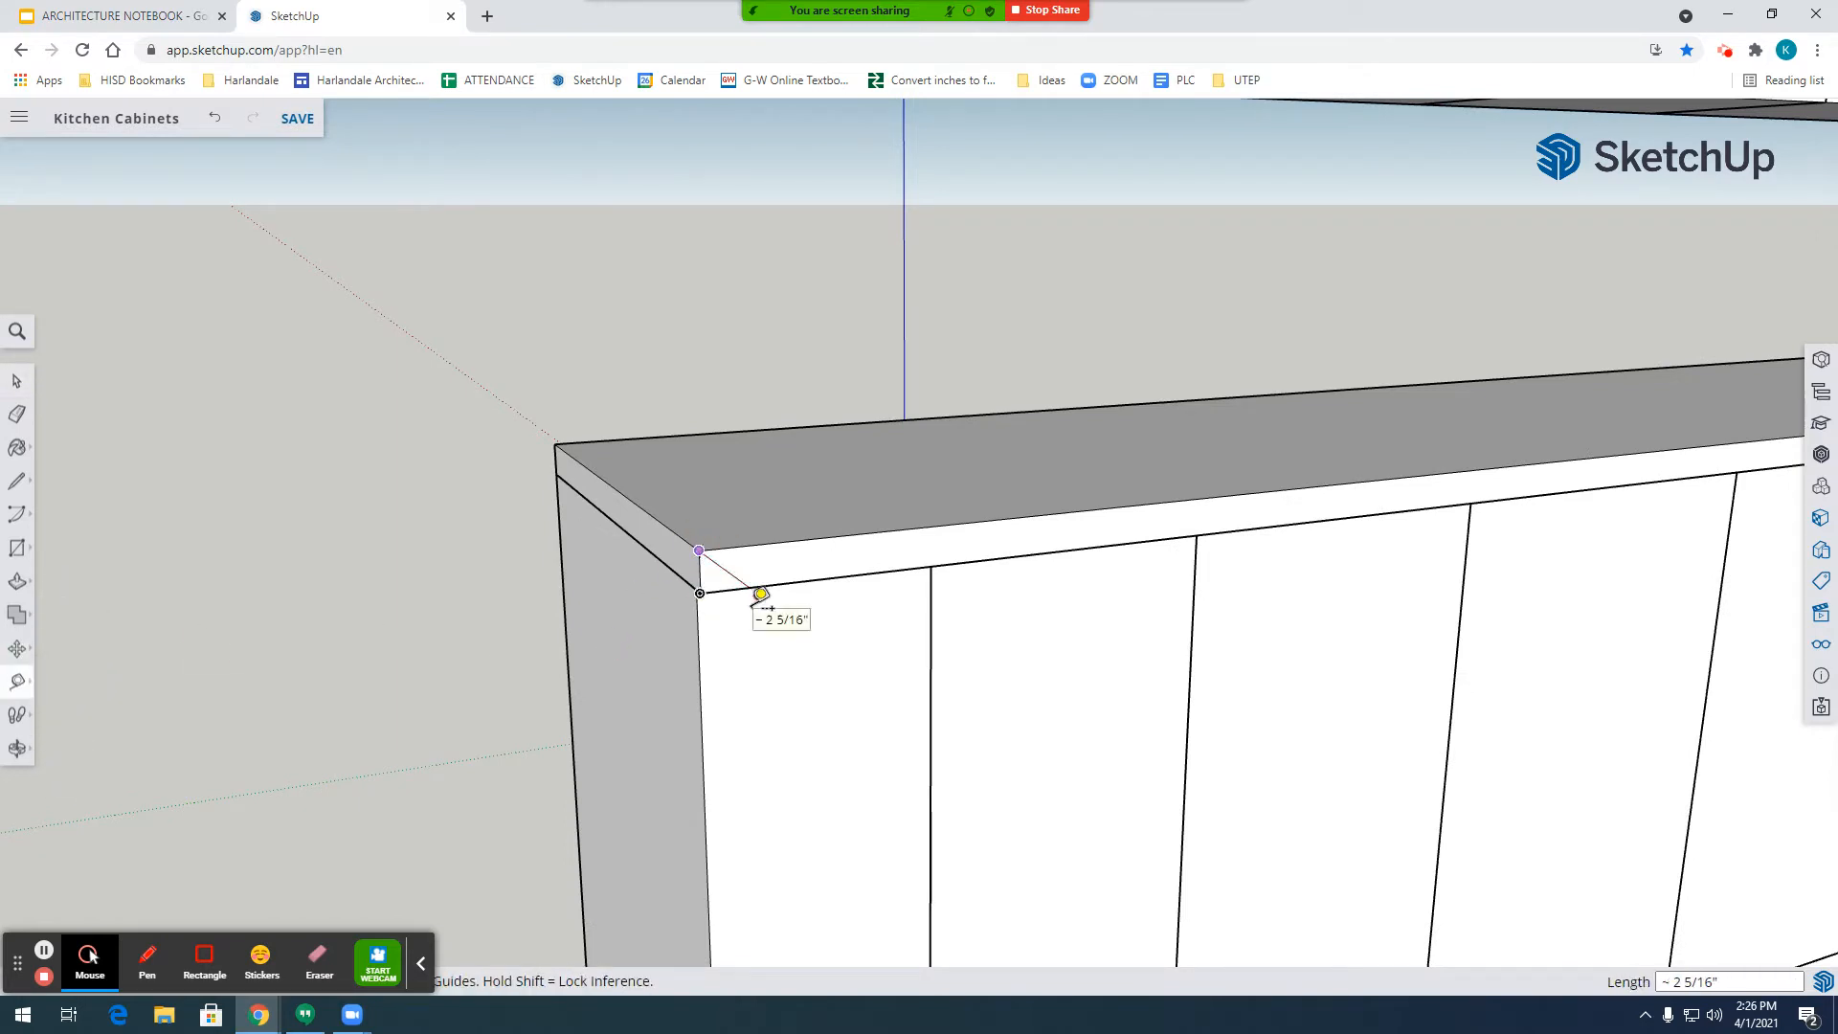
Examine the countertop's front overhang past the base cabinets from the end and from below.
left_click(17, 749)
left_click_drag(479, 825, 1279, 371)
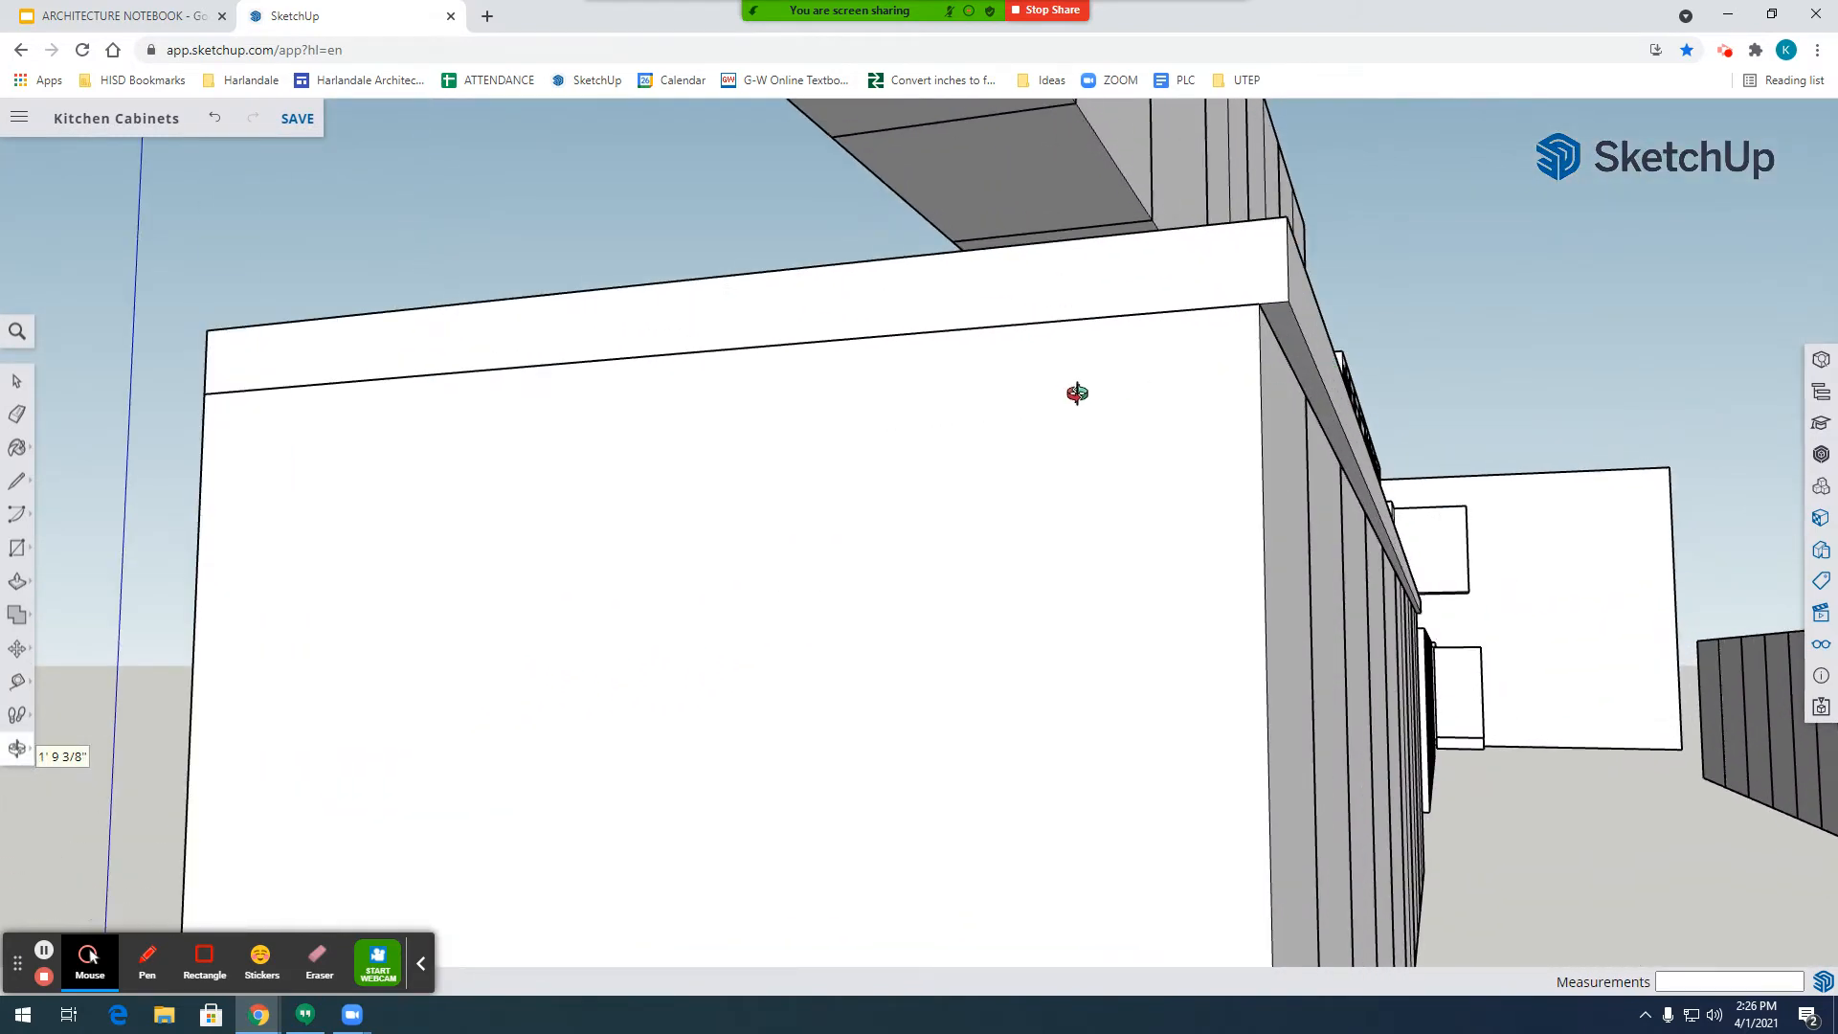
left_click_drag(1077, 392, 1512, 226)
left_click_drag(1325, 247, 1167, 219)
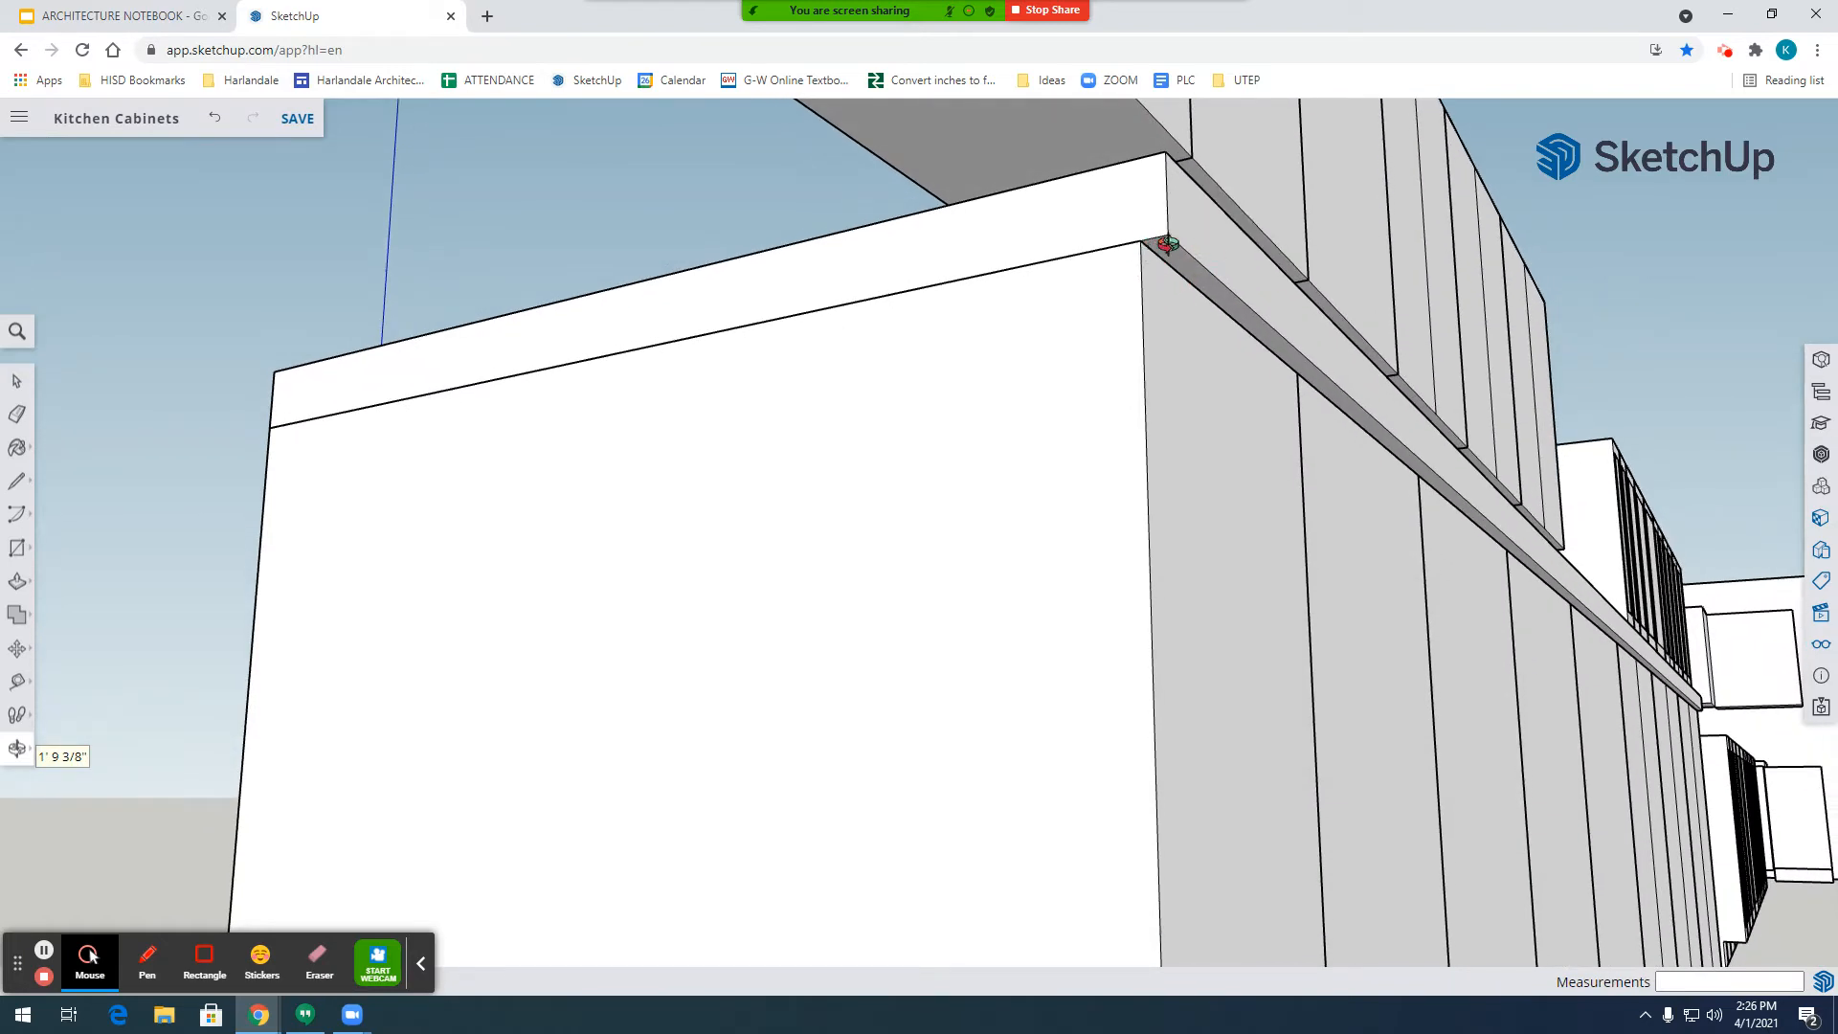
left_click_drag(1167, 243, 735, 459)
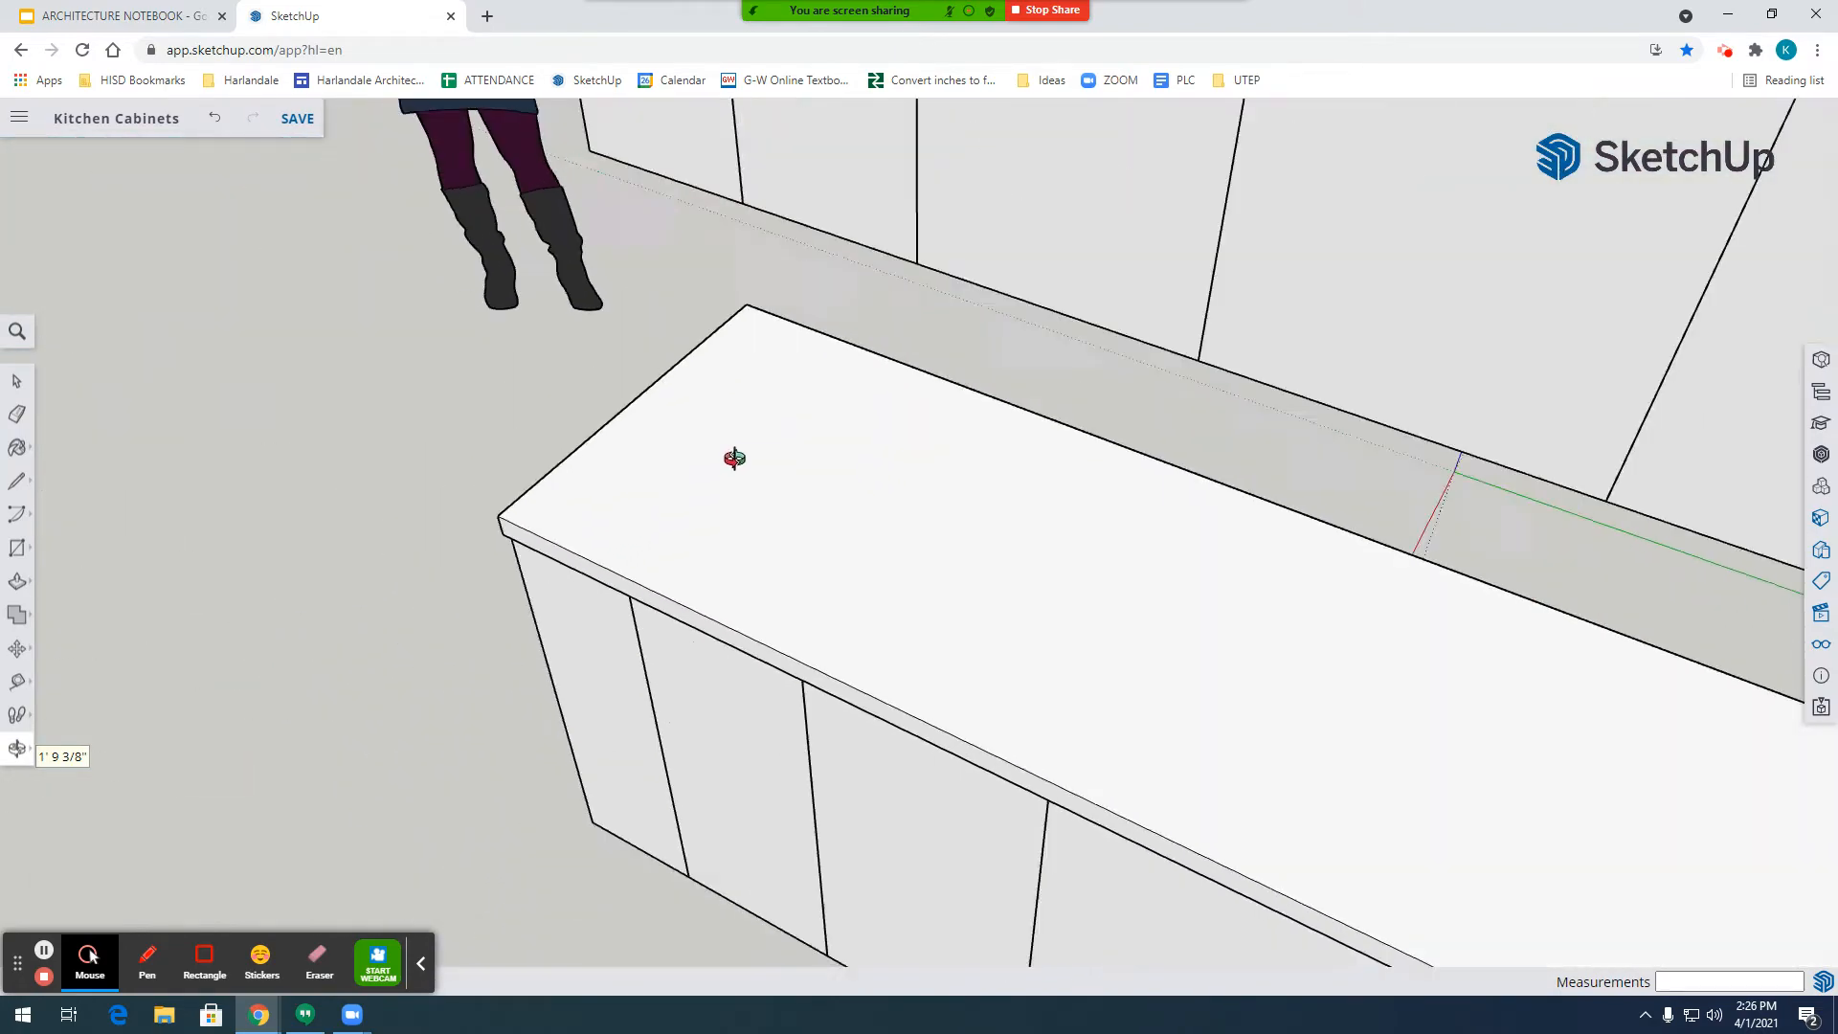
Examine the countertop along the whole plain-front base row from above and from its near end.
scroll(732, 460, "down", 8)
scroll(1580, 802, "up", 4)
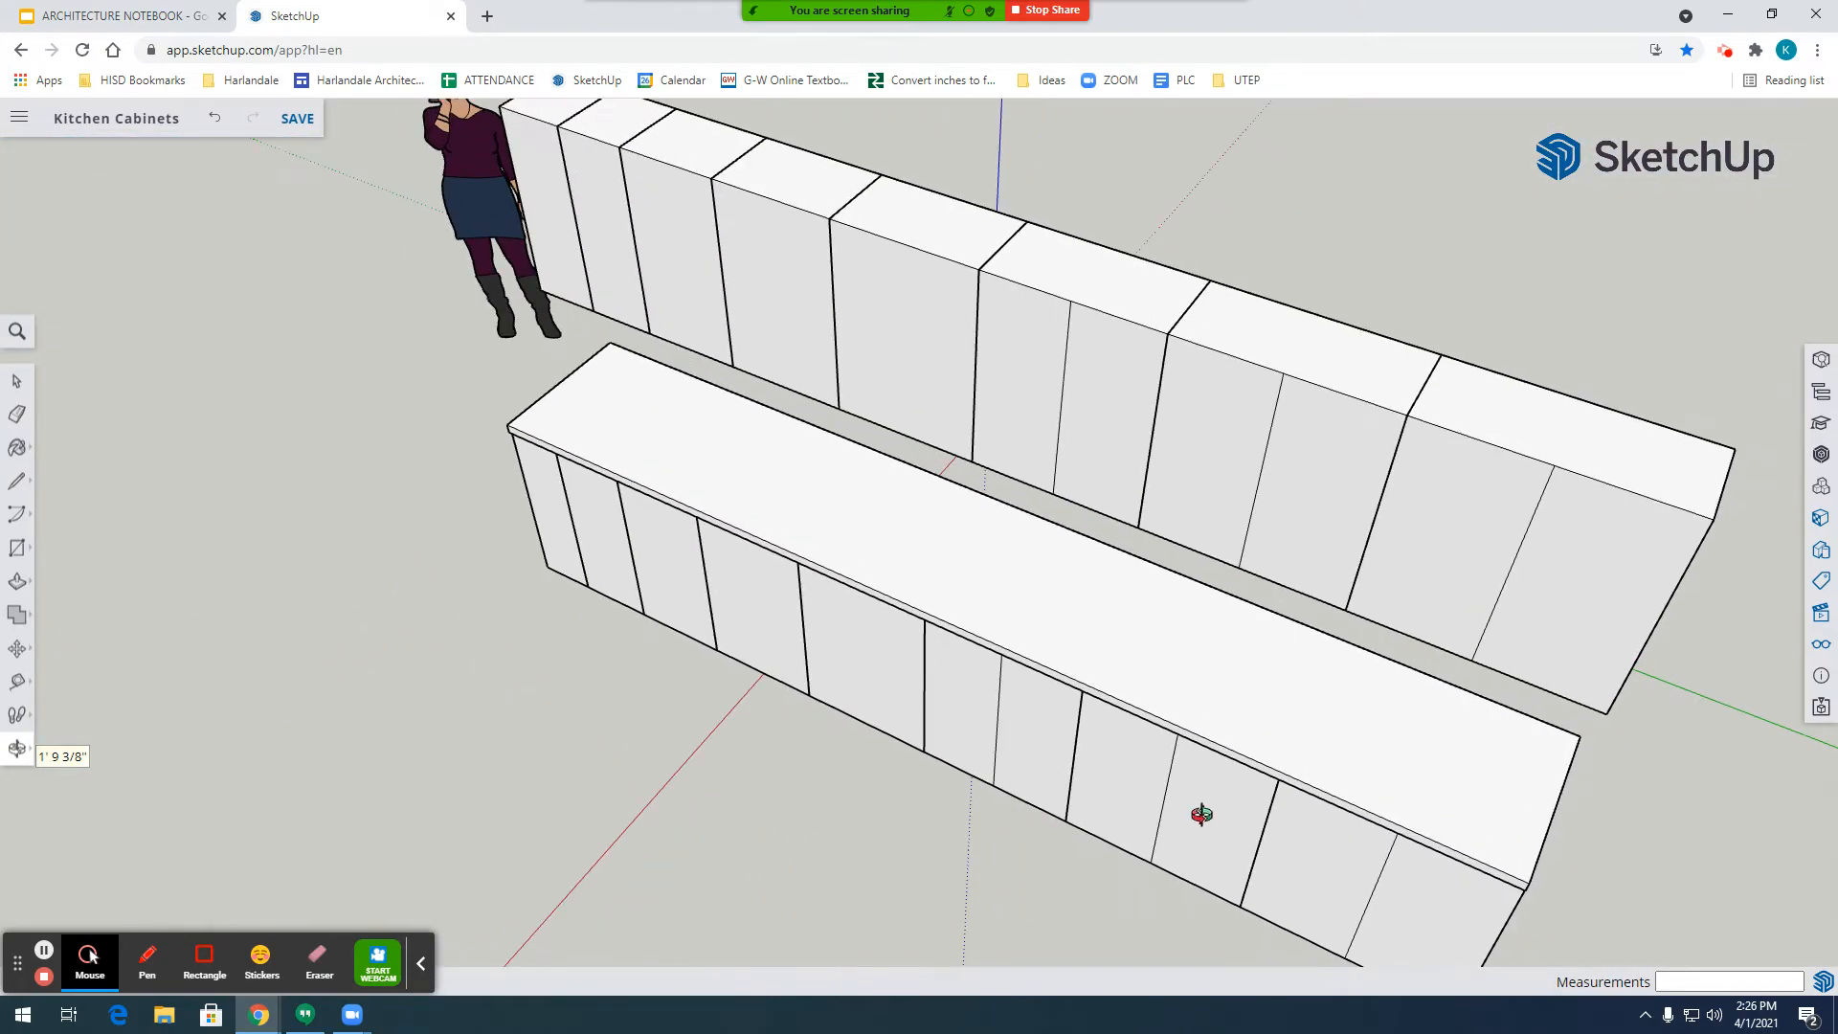
scroll(1053, 728, "up", 5)
left_click_drag(928, 644, 1456, 642)
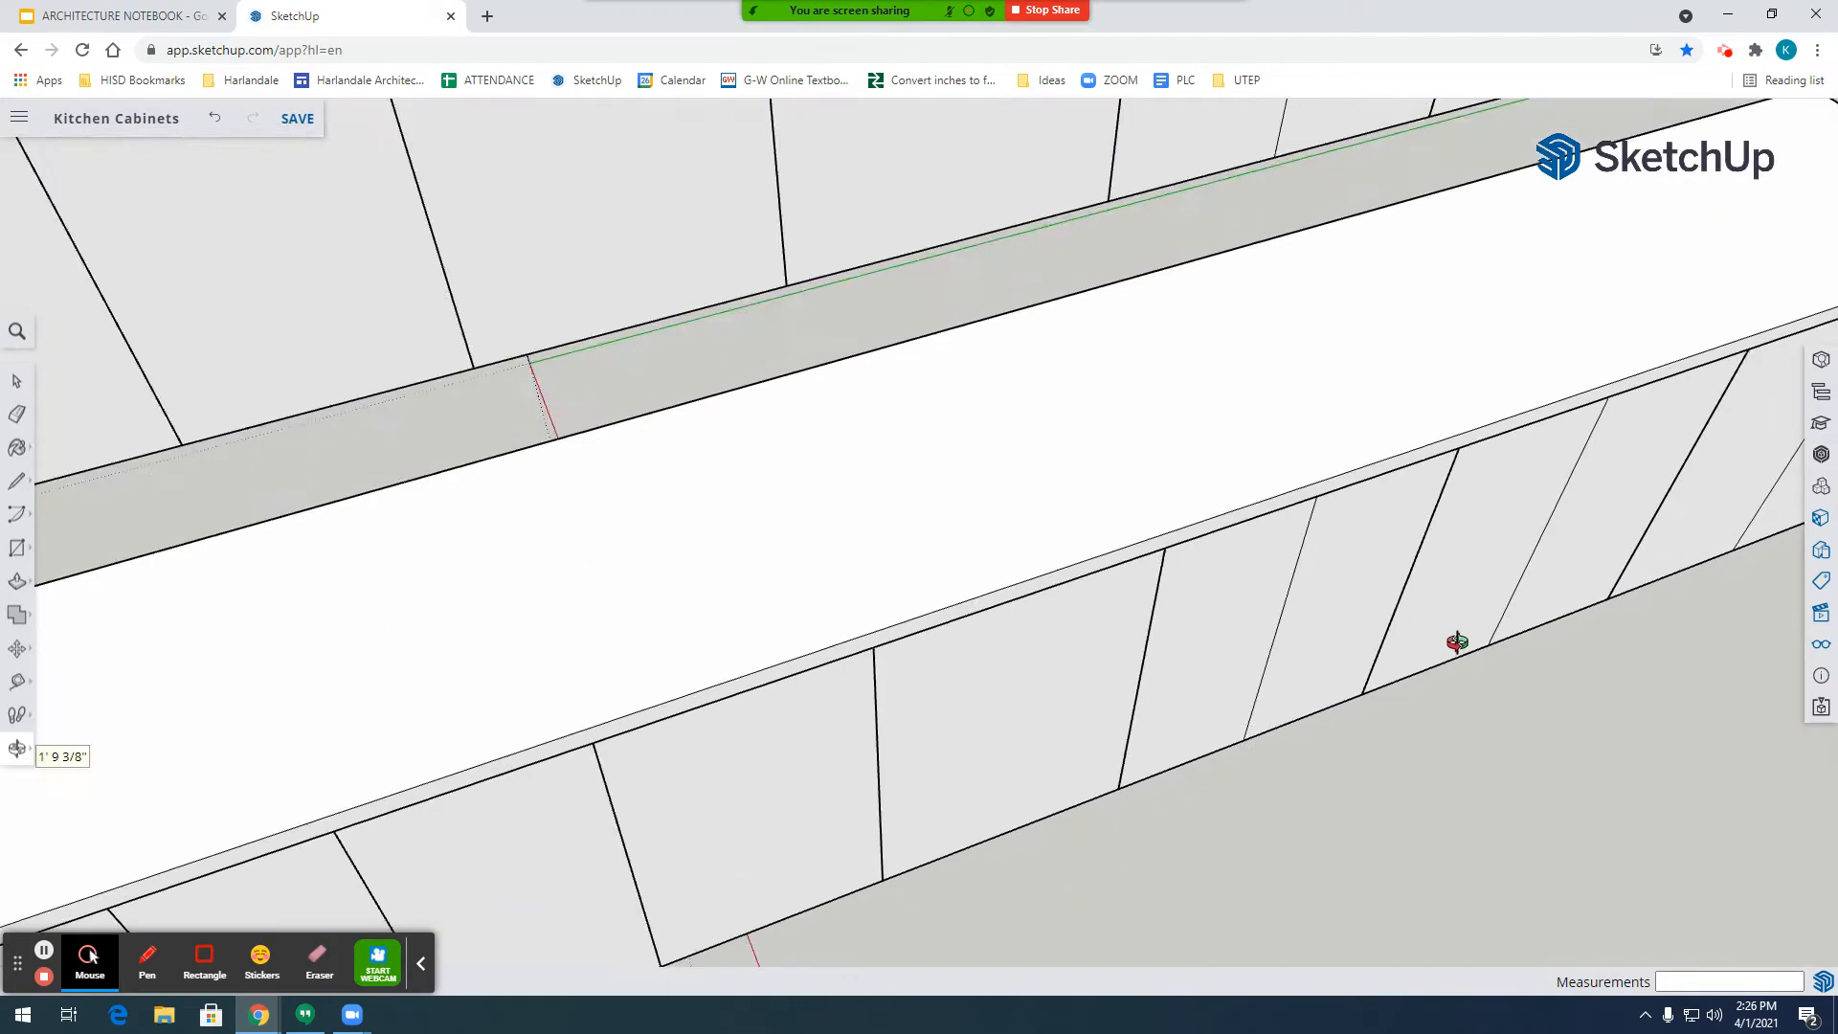
scroll(1457, 642, "down", 6)
scroll(907, 707, "up", 3)
left_click_drag(1115, 732, 1237, 555)
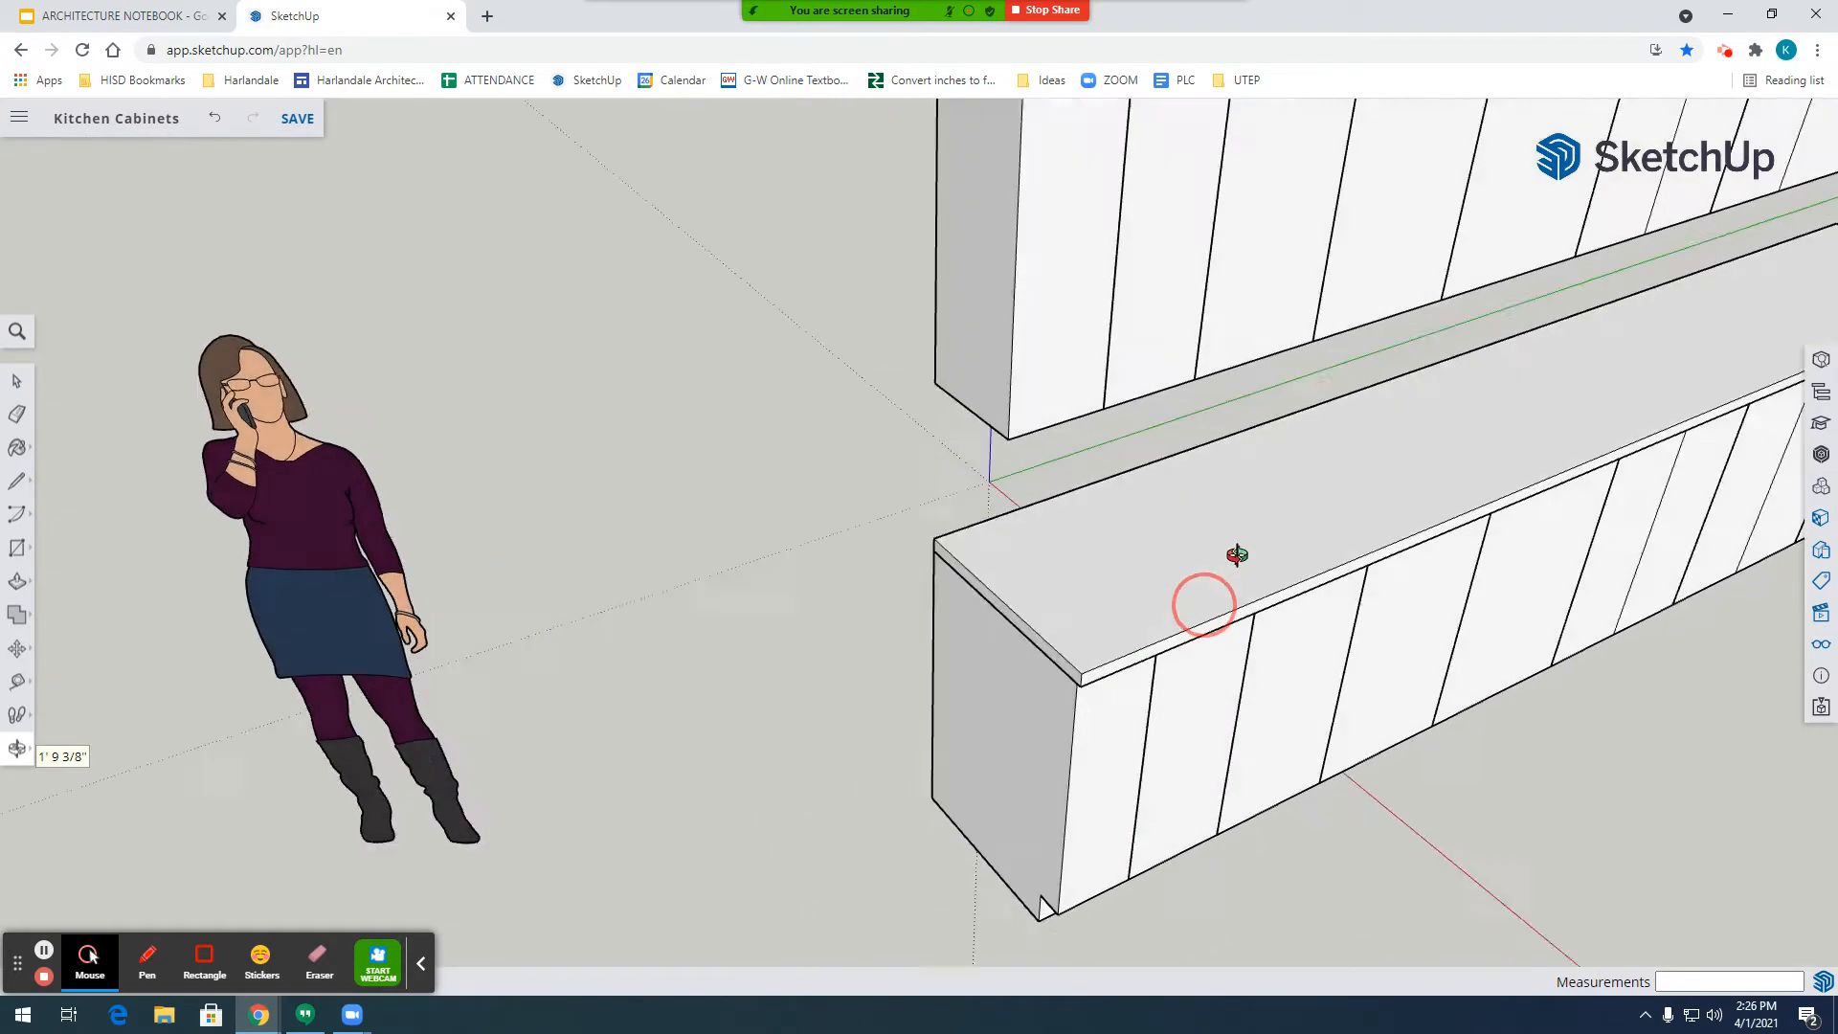
scroll(1237, 555, "down", 4)
scroll(1088, 546, "up", 4)
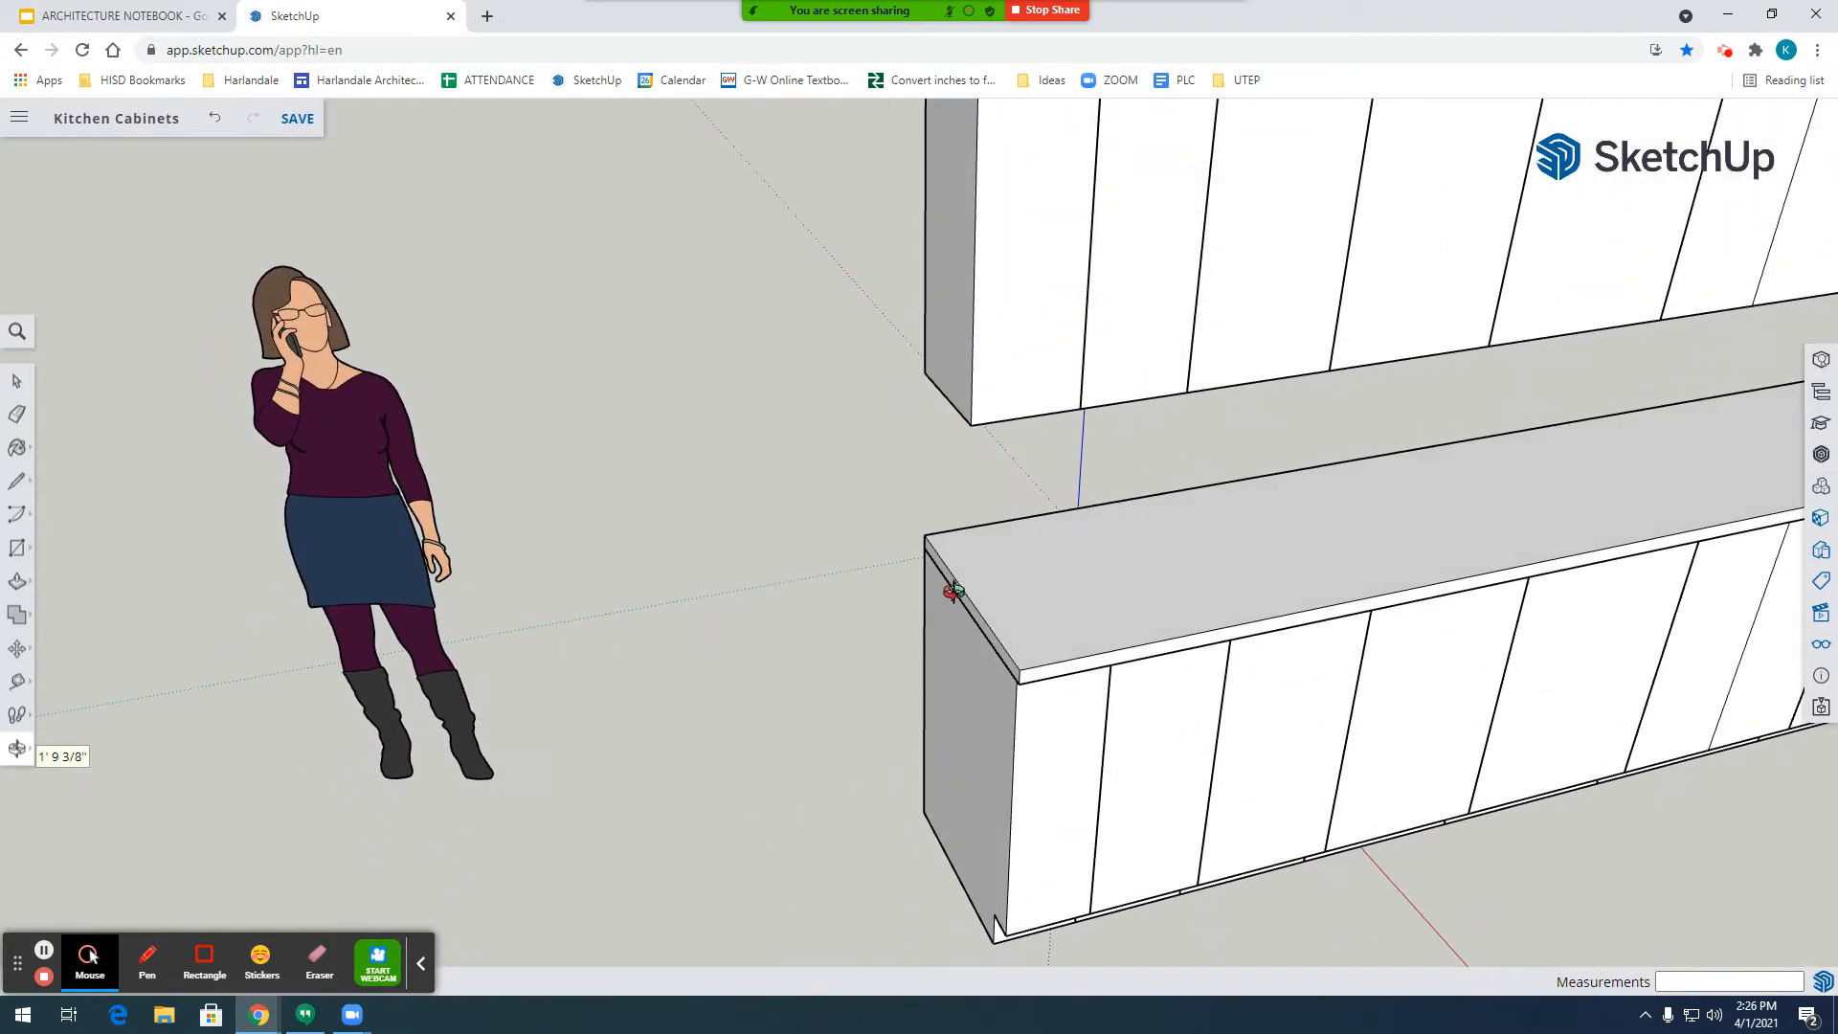
scroll(954, 591, "down", 5)
scroll(874, 599, "up", 2)
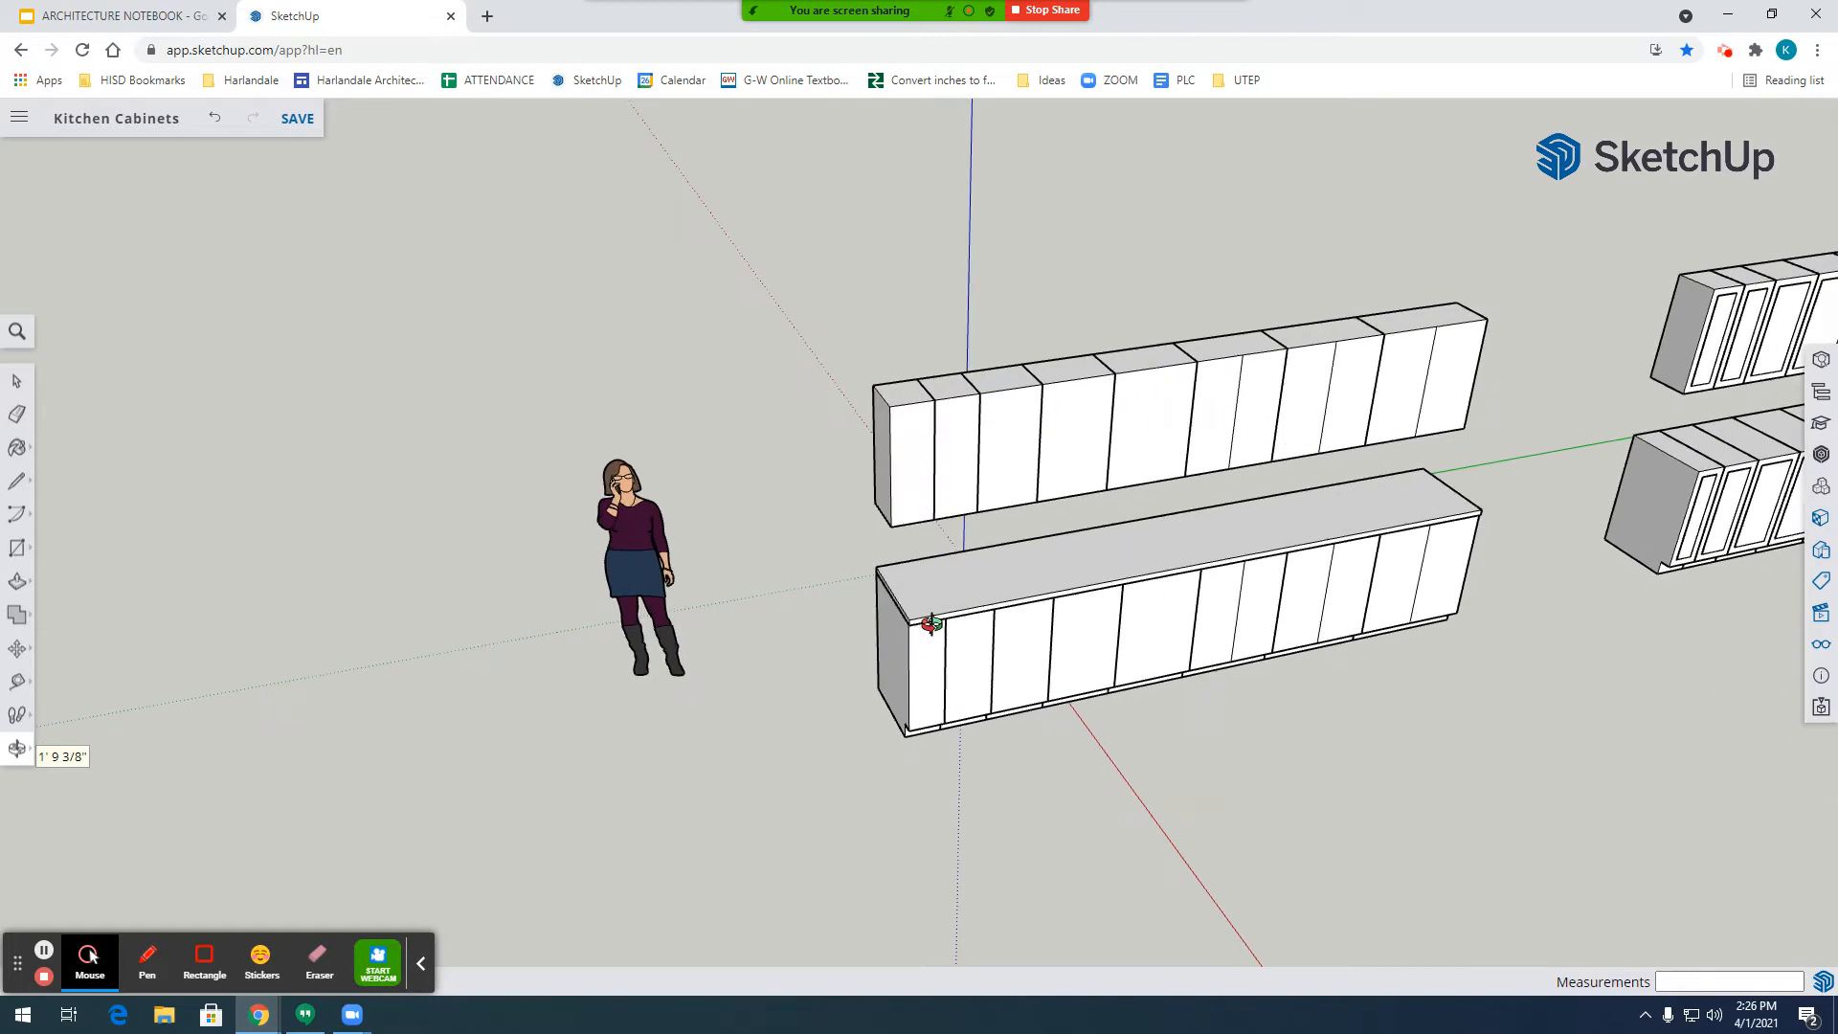
Open the countertop of the plain-front base row for editing and select its narrow face at the far end.
left_click(16, 380)
left_click(999, 591)
scroll(1499, 484, "up", 3)
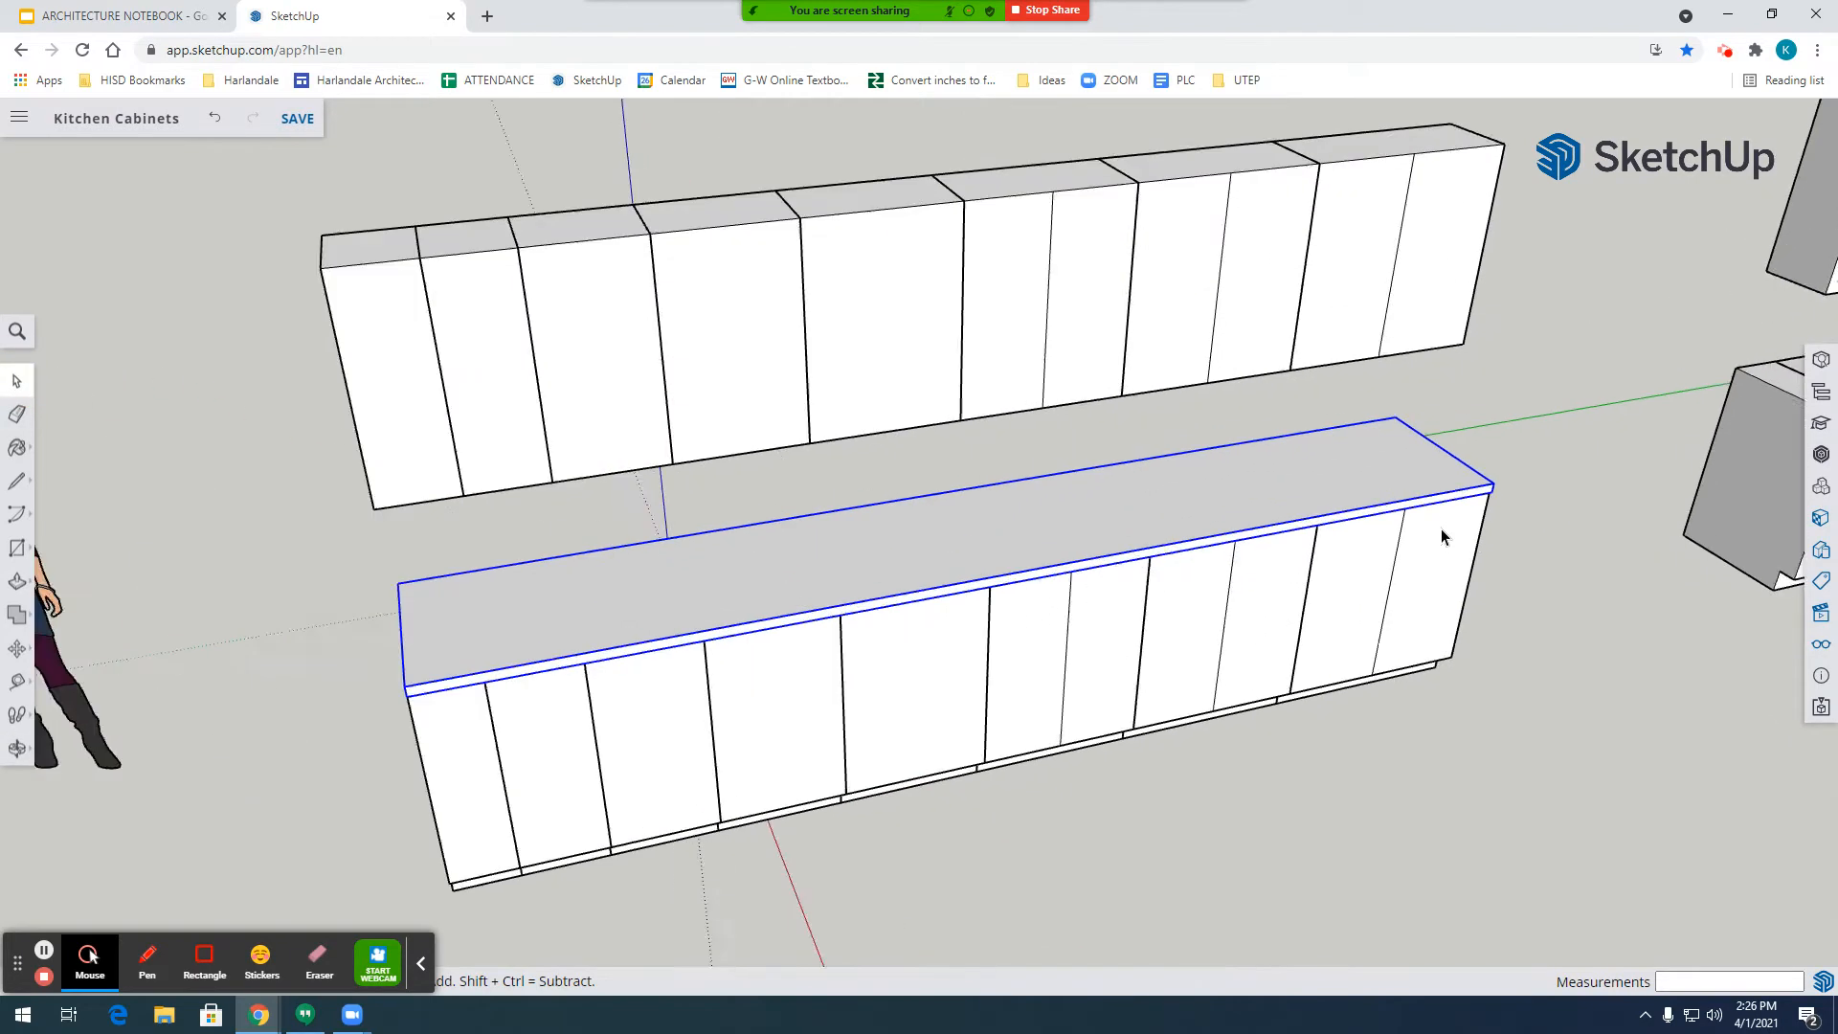
scroll(881, 480, "down", 2)
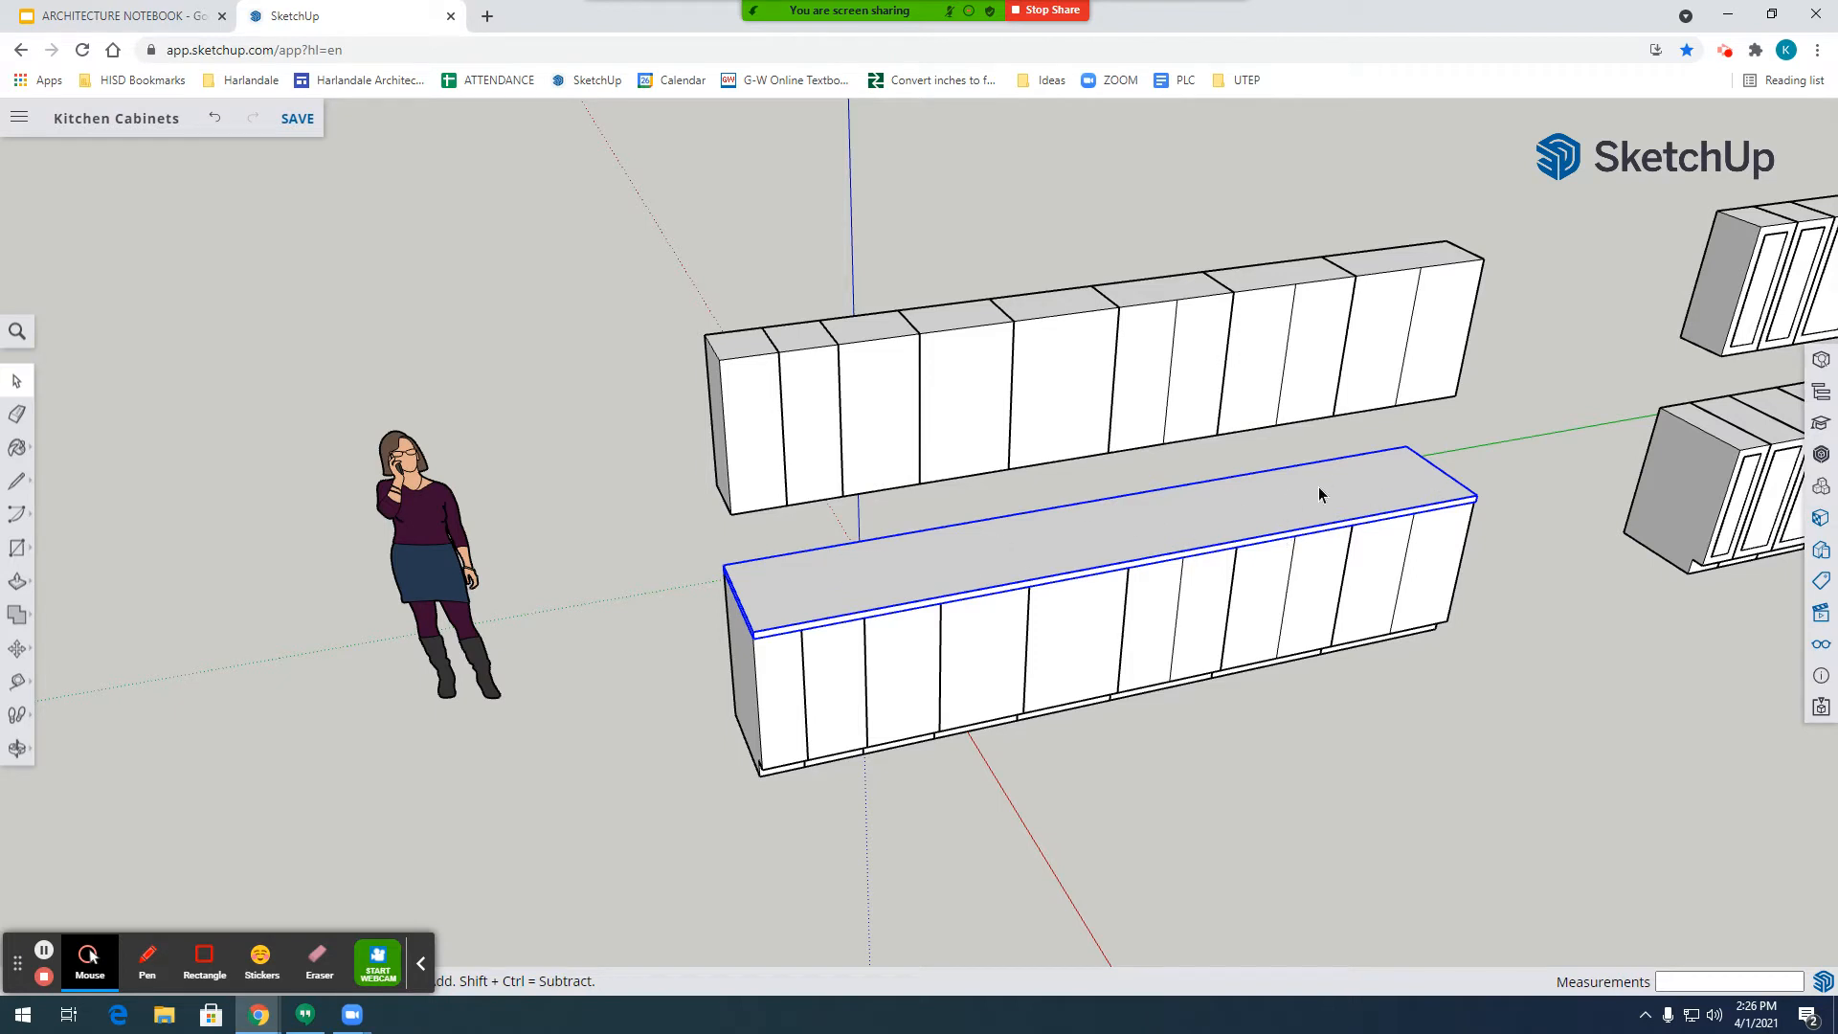
left_click(21, 754)
left_click(19, 387)
left_click(21, 749)
left_click_drag(1366, 526, 996, 591)
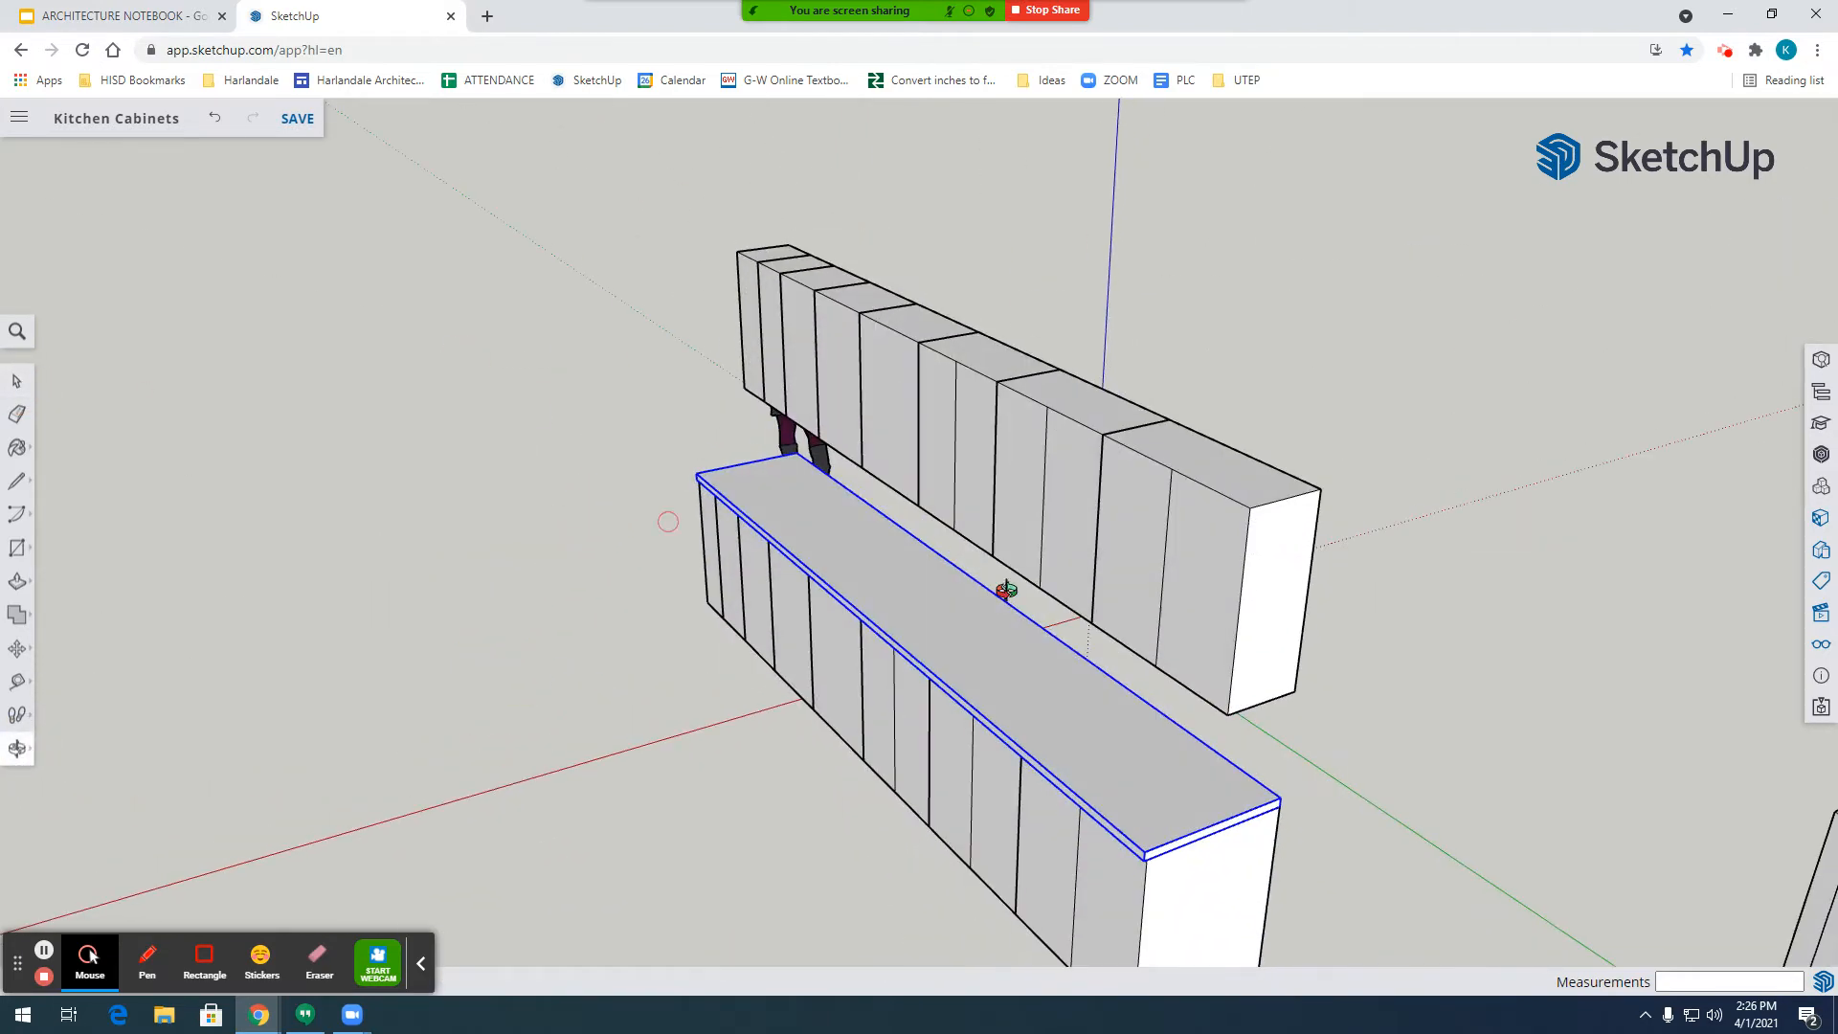
left_click(21, 385)
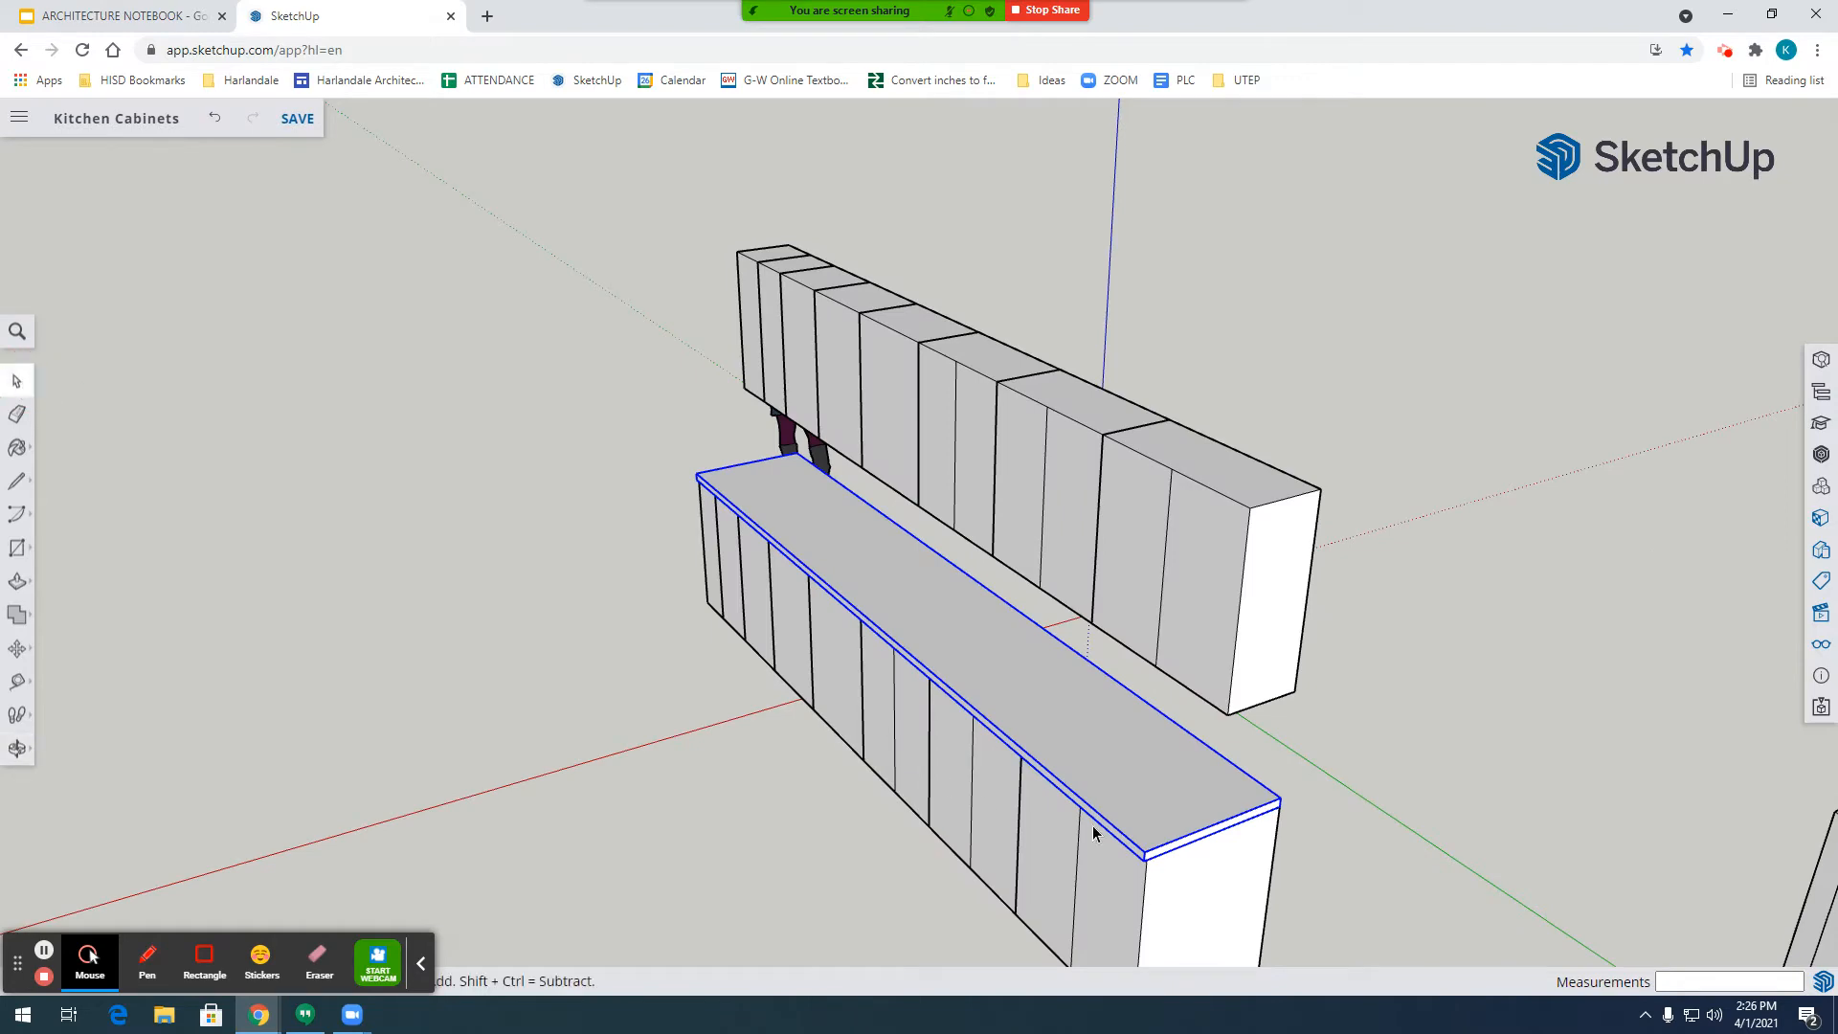
double_click(1203, 811)
scroll(1146, 862, "up", 2)
left_click(1172, 841)
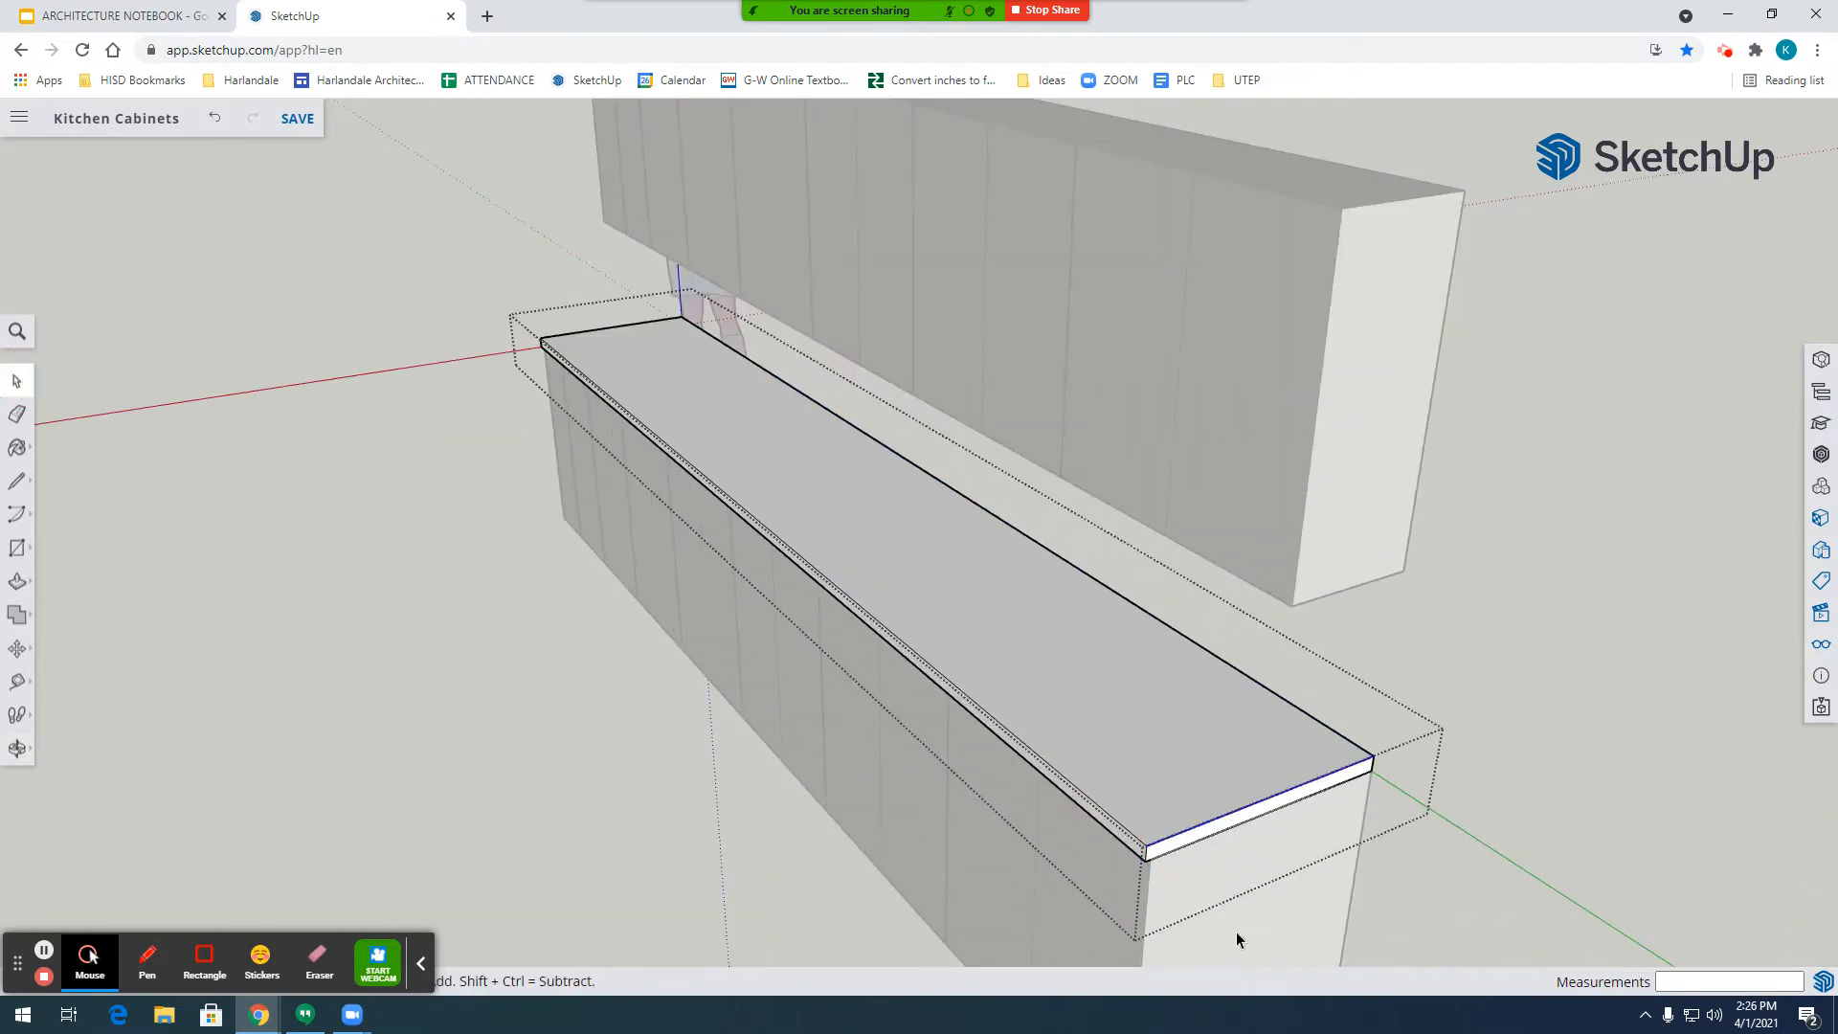
scroll(1237, 933, "up", 2)
left_click(1108, 772)
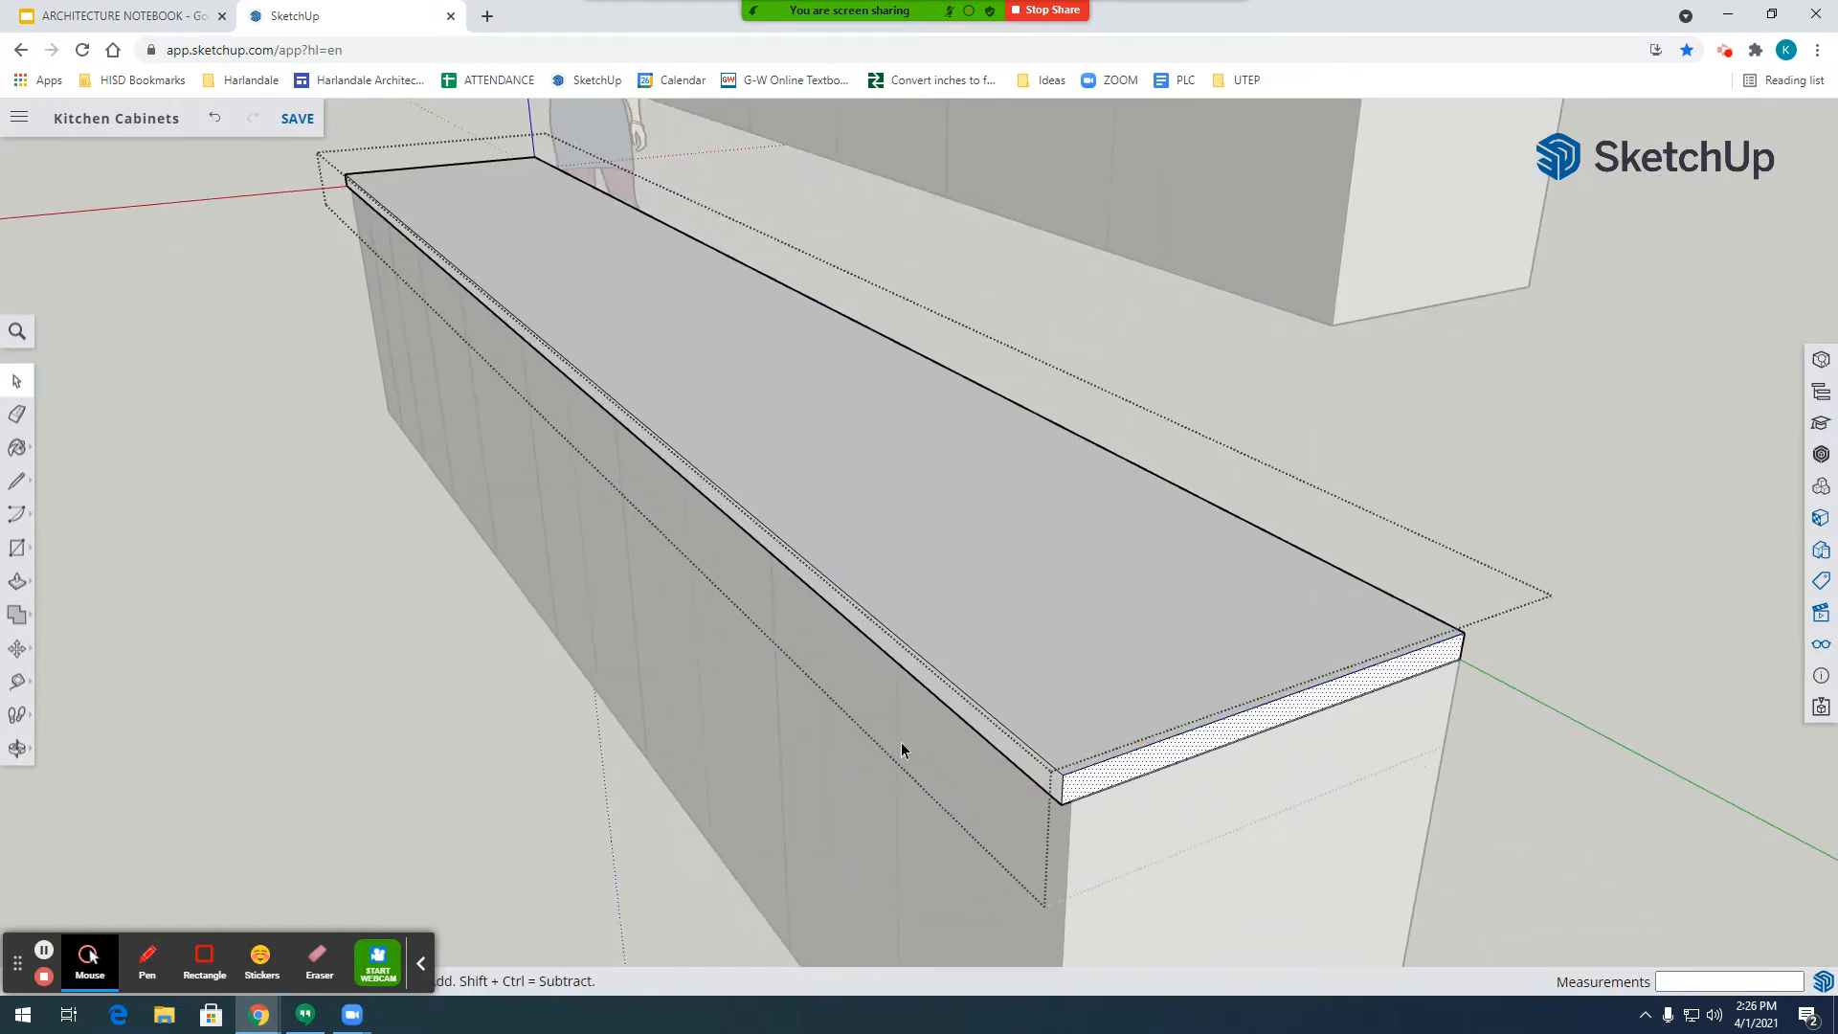
Try shortening the countertop by about 5' 8" from its far end with Push/Pull, close it, and undo the change.
left_click(17, 581)
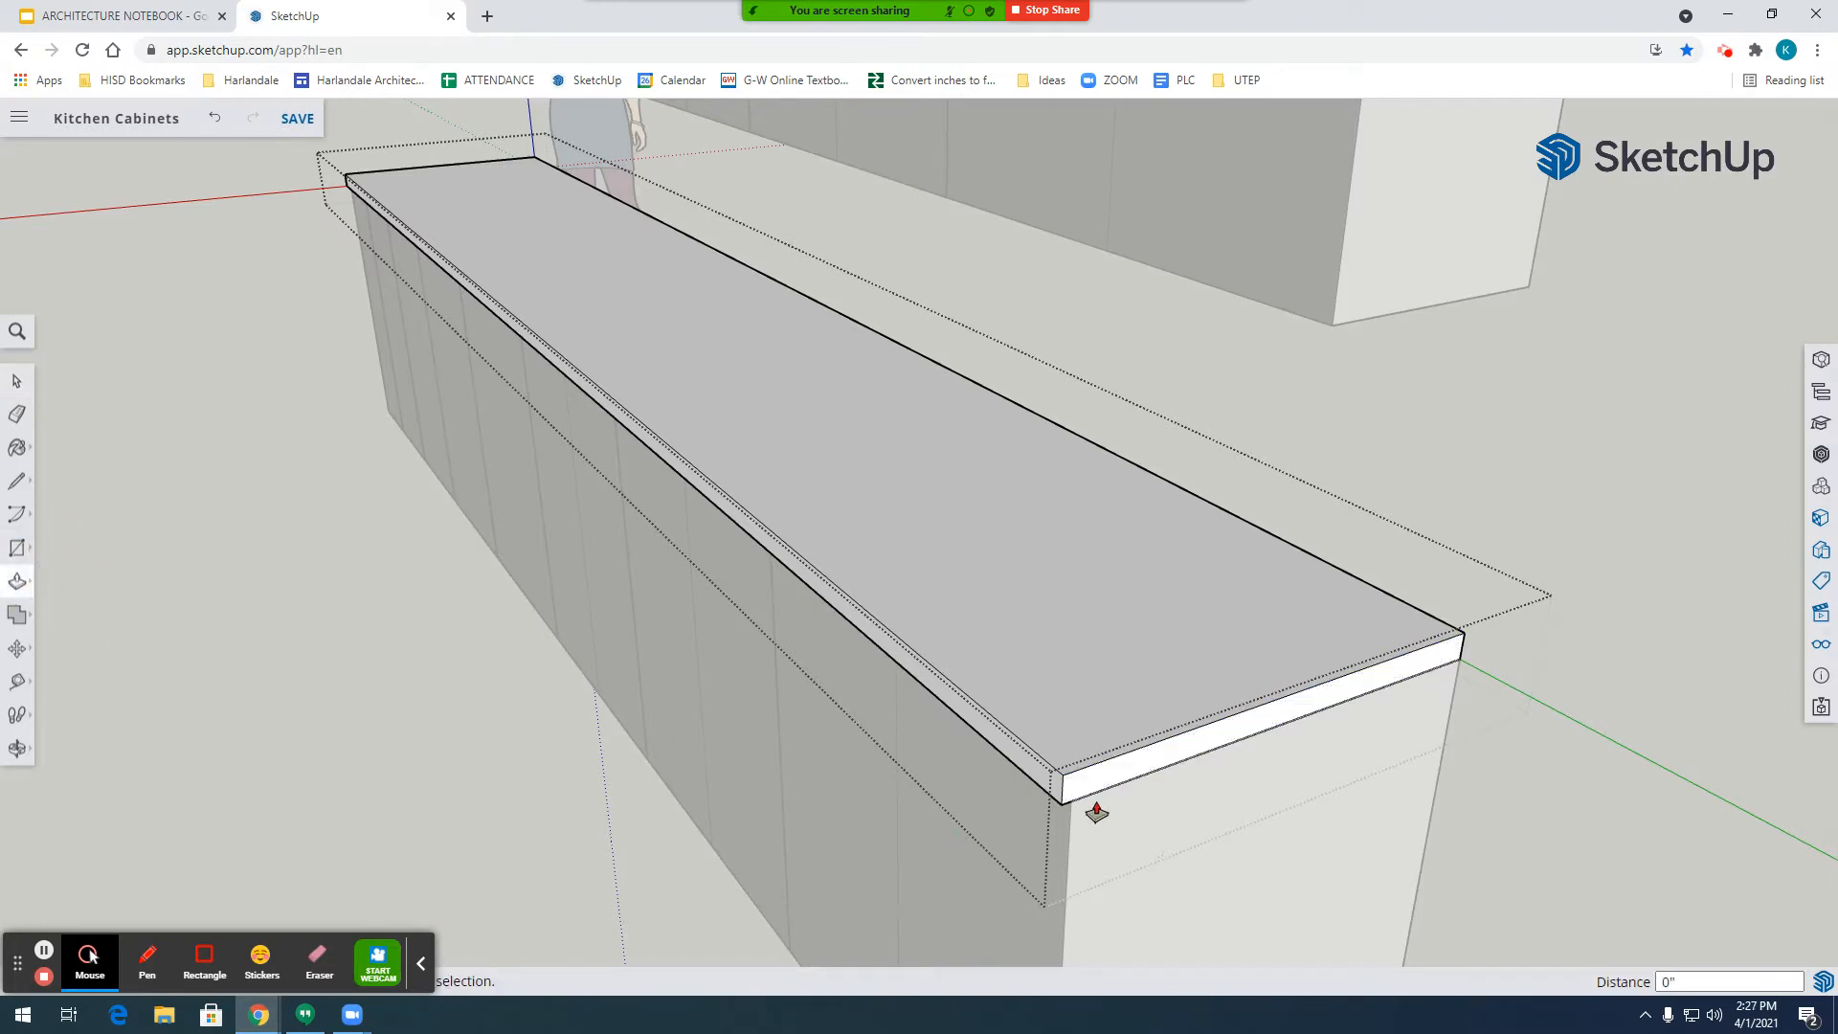
left_click_drag(1116, 793, 563, 428)
left_click(16, 383)
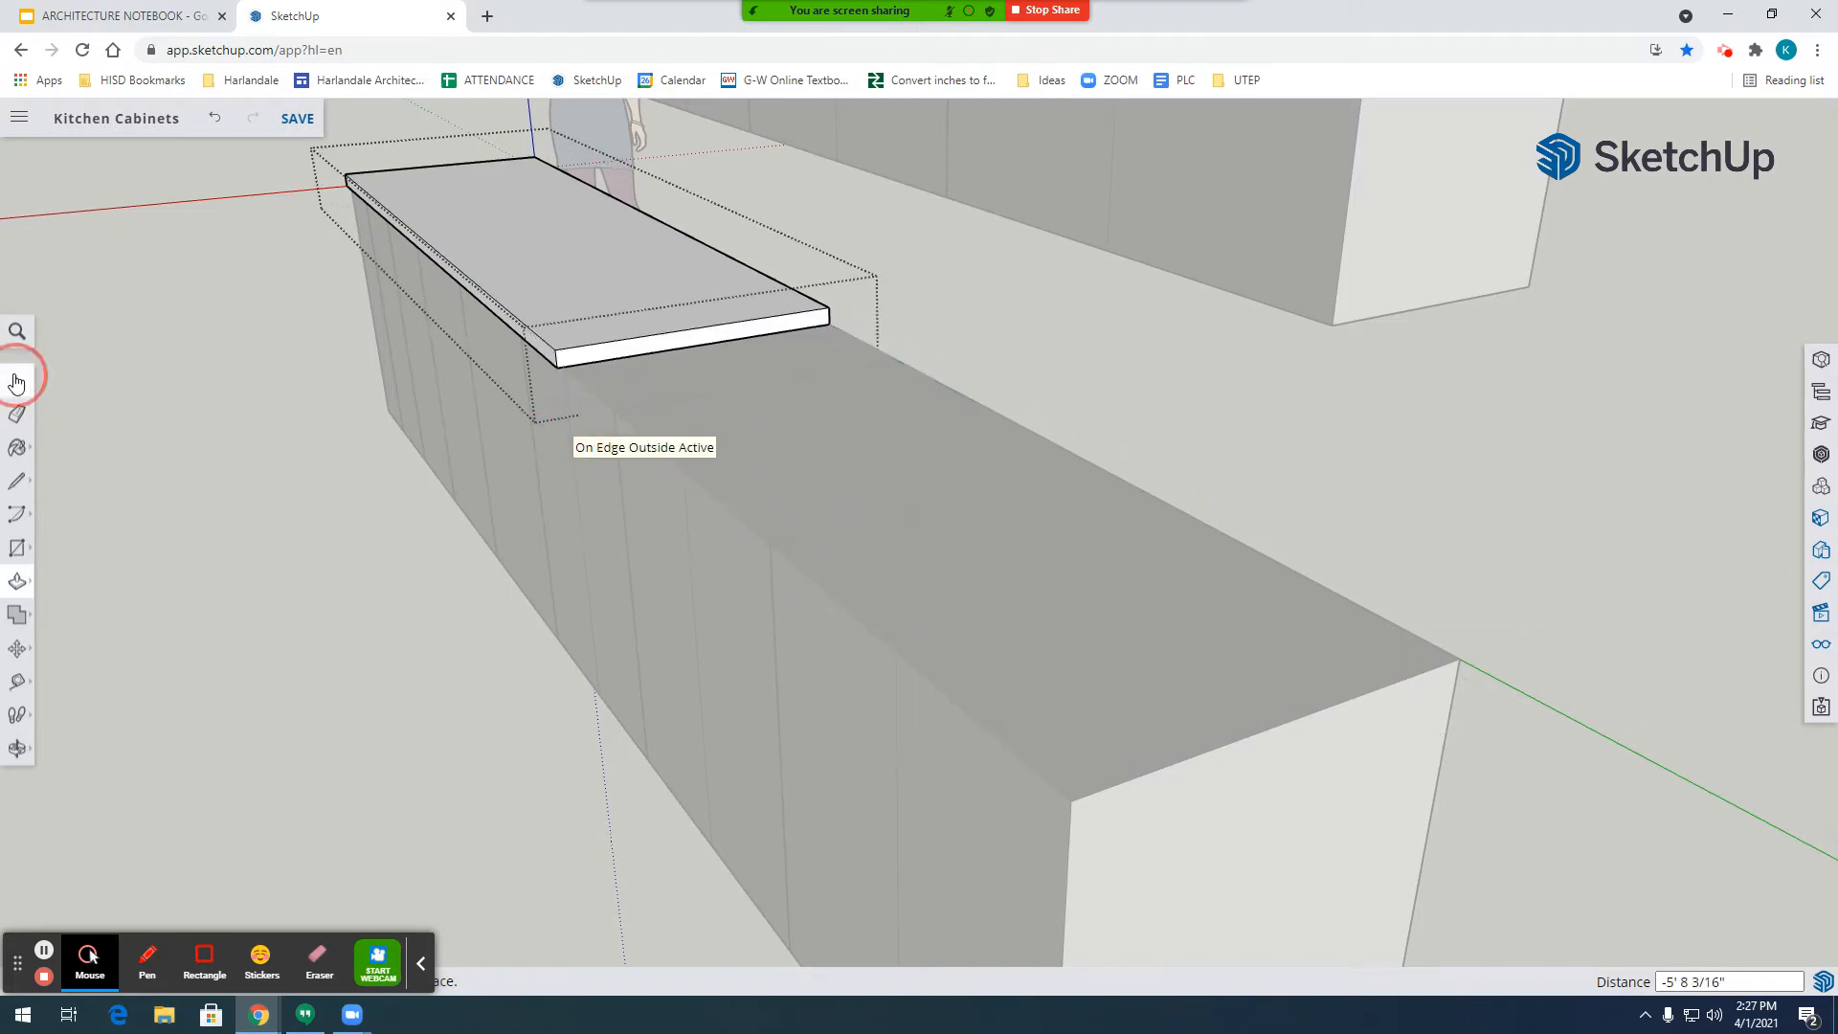
scroll(336, 485, "down", 5)
scroll(1417, 685, "down", 3)
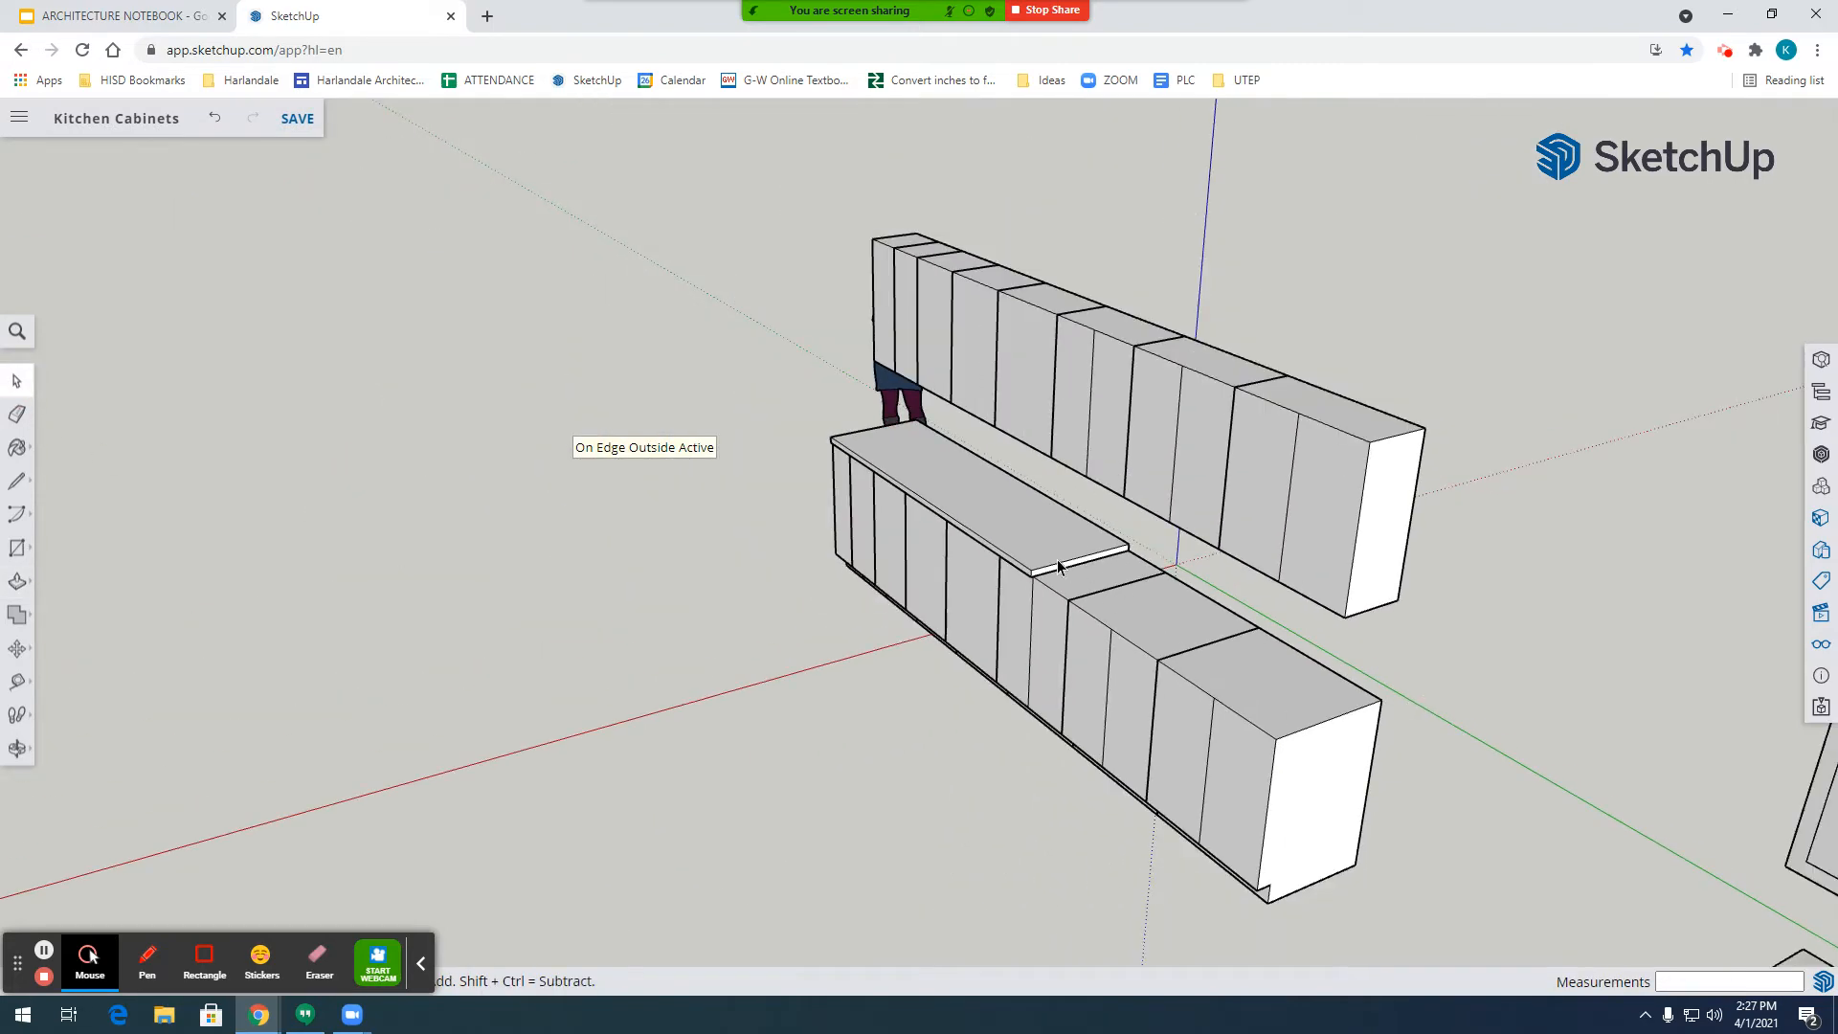
key("ctrl+z")
key("ctrl+z")
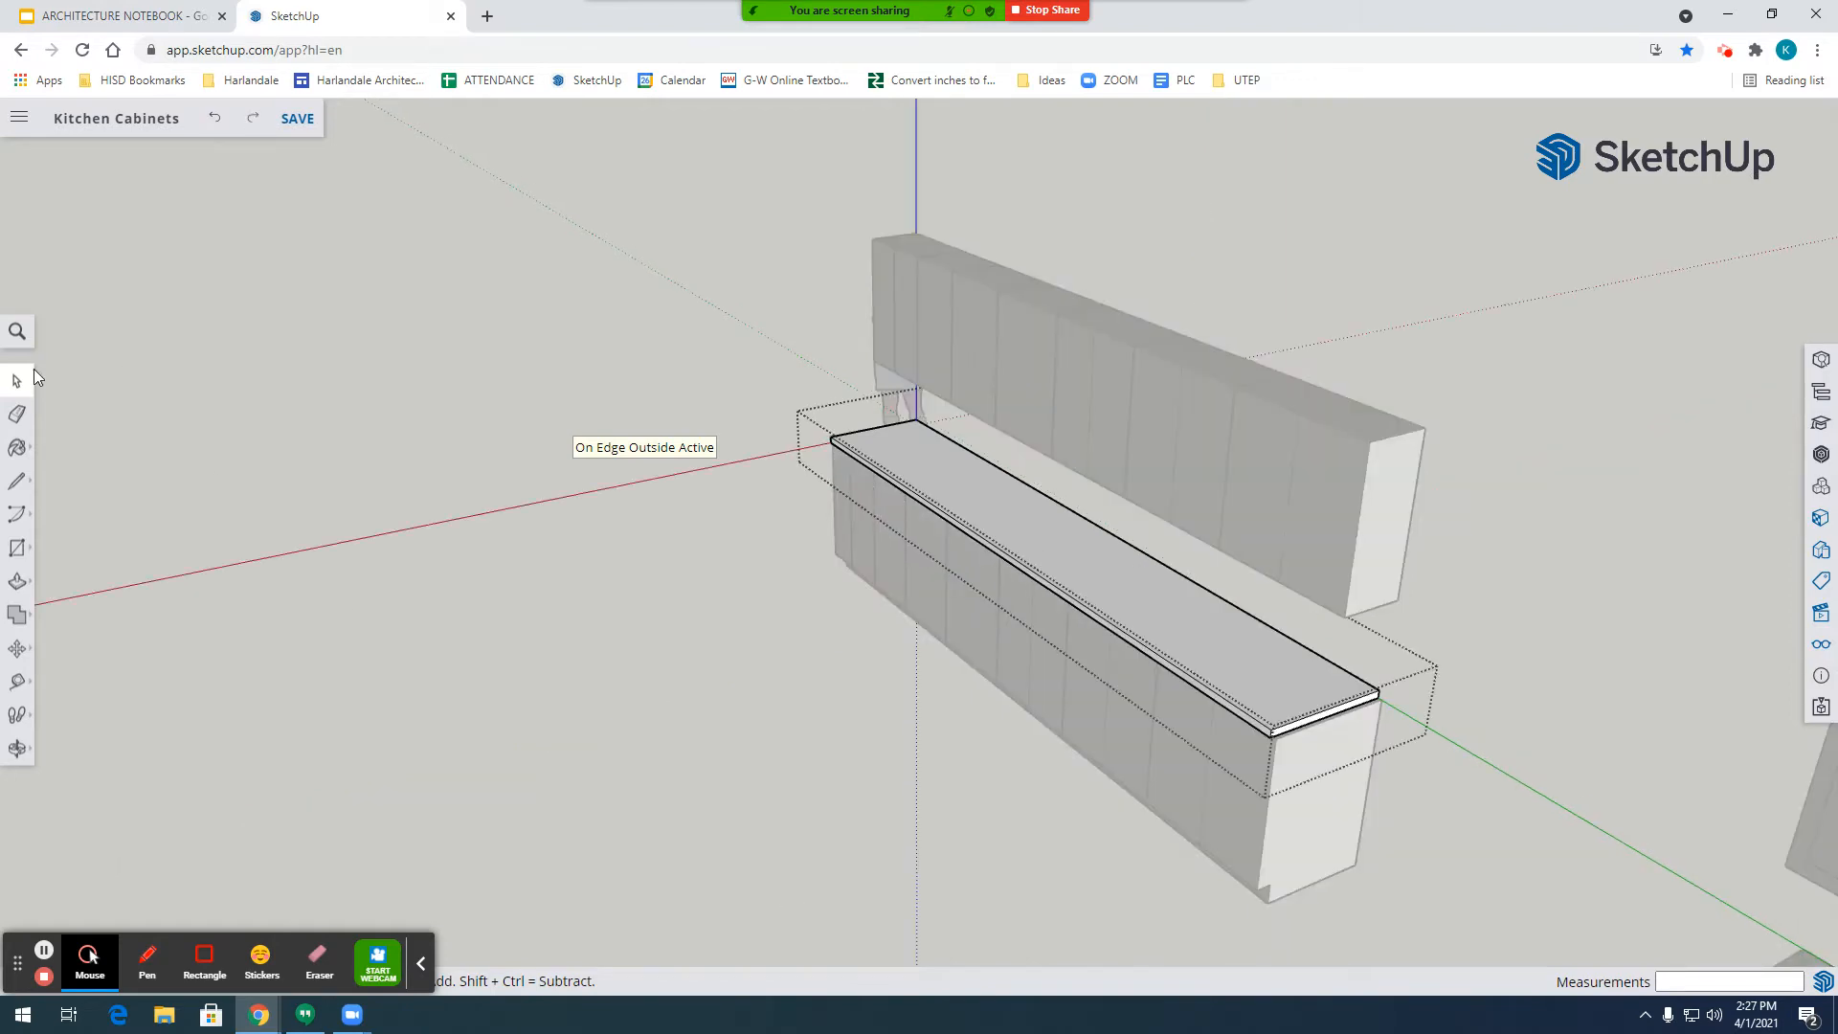
Close the countertop group and examine the walled corner with its wall cabinets, base cabinets and countertop.
left_click(287, 440)
scroll(107, 737, "down", 5)
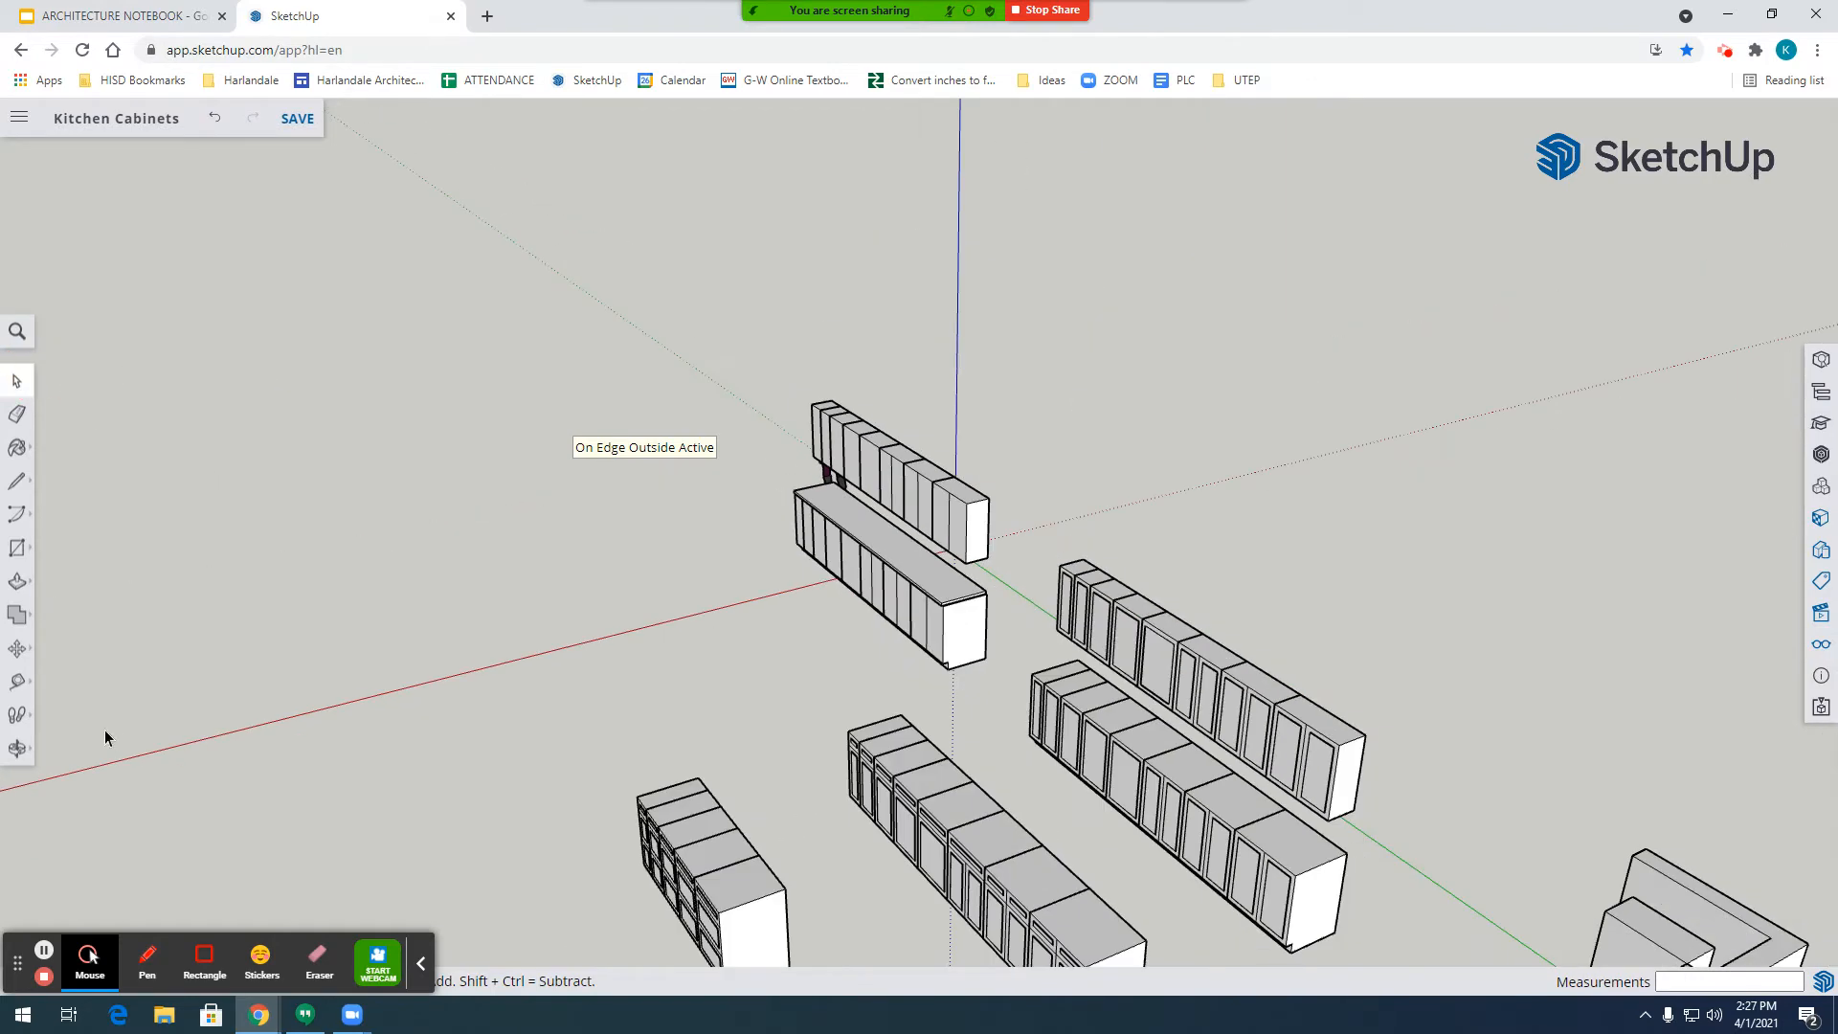
left_click(25, 742)
left_click_drag(919, 828, 1753, 771)
scroll(1082, 776, "up", 3)
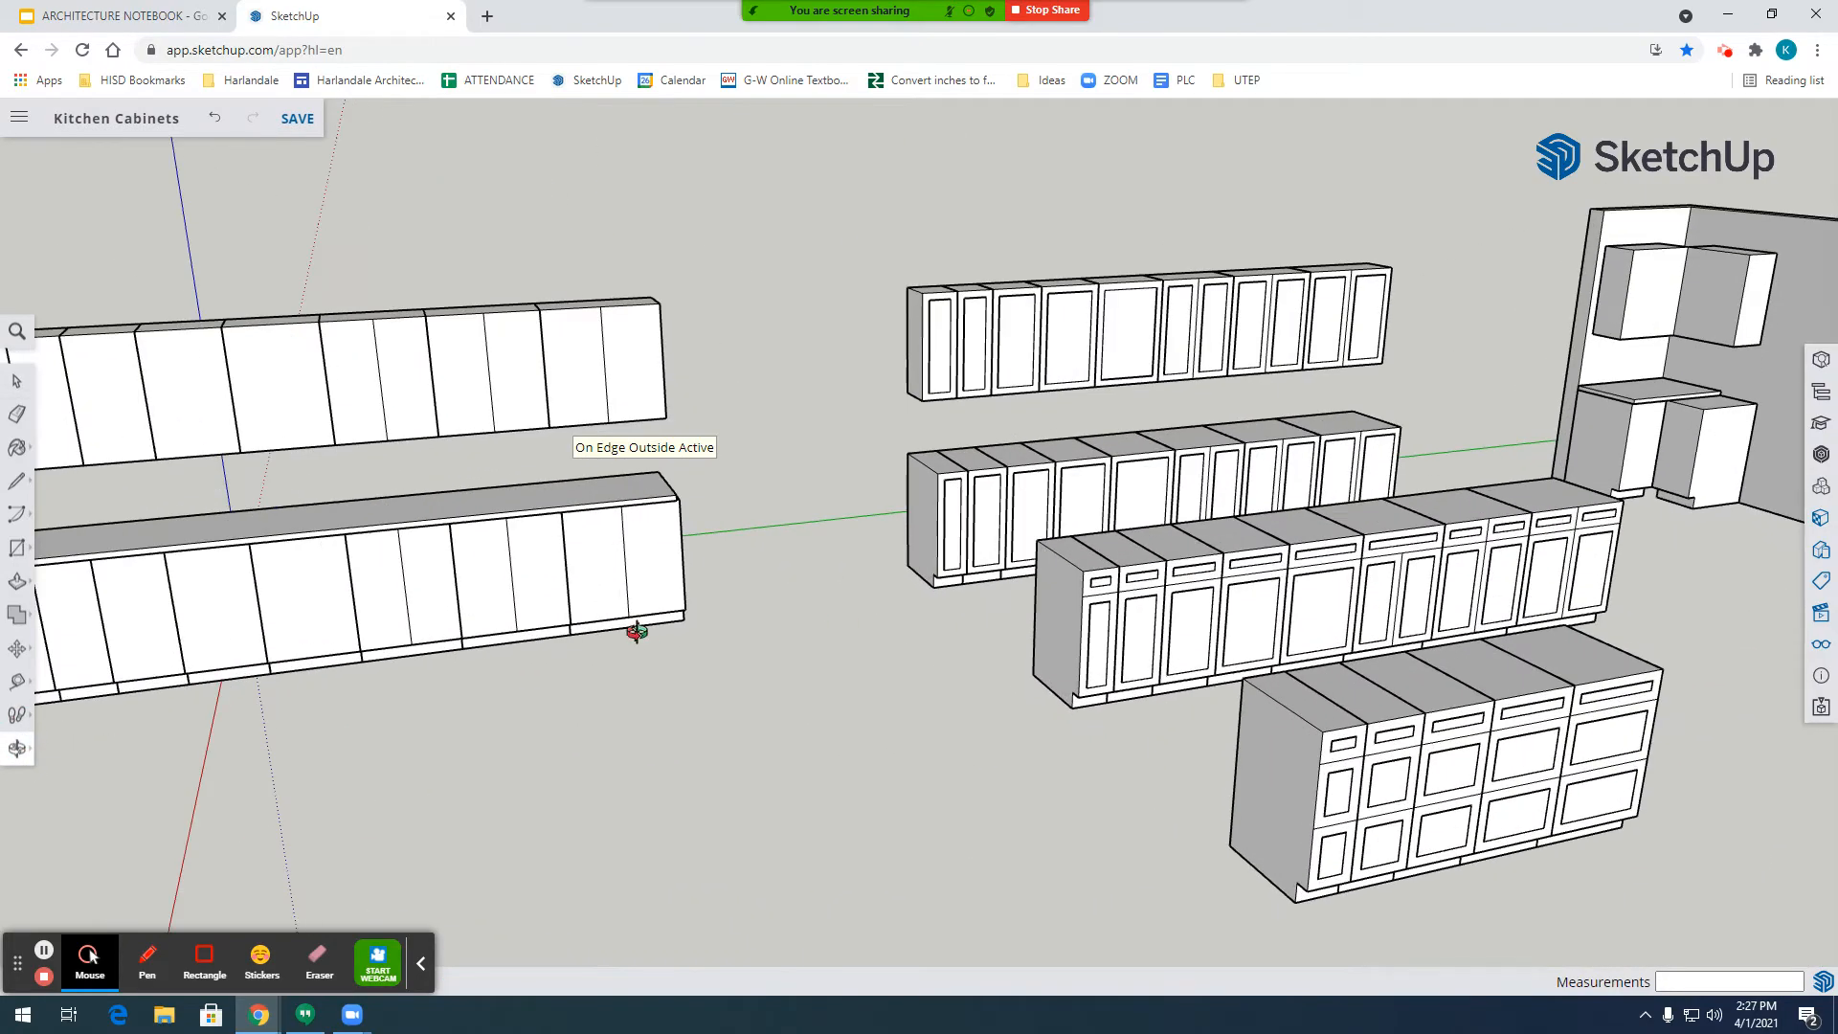
scroll(637, 632, "down", 5)
scroll(1313, 387, "up", 3)
scroll(1095, 389, "up", 3)
scroll(1362, 548, "up", 3)
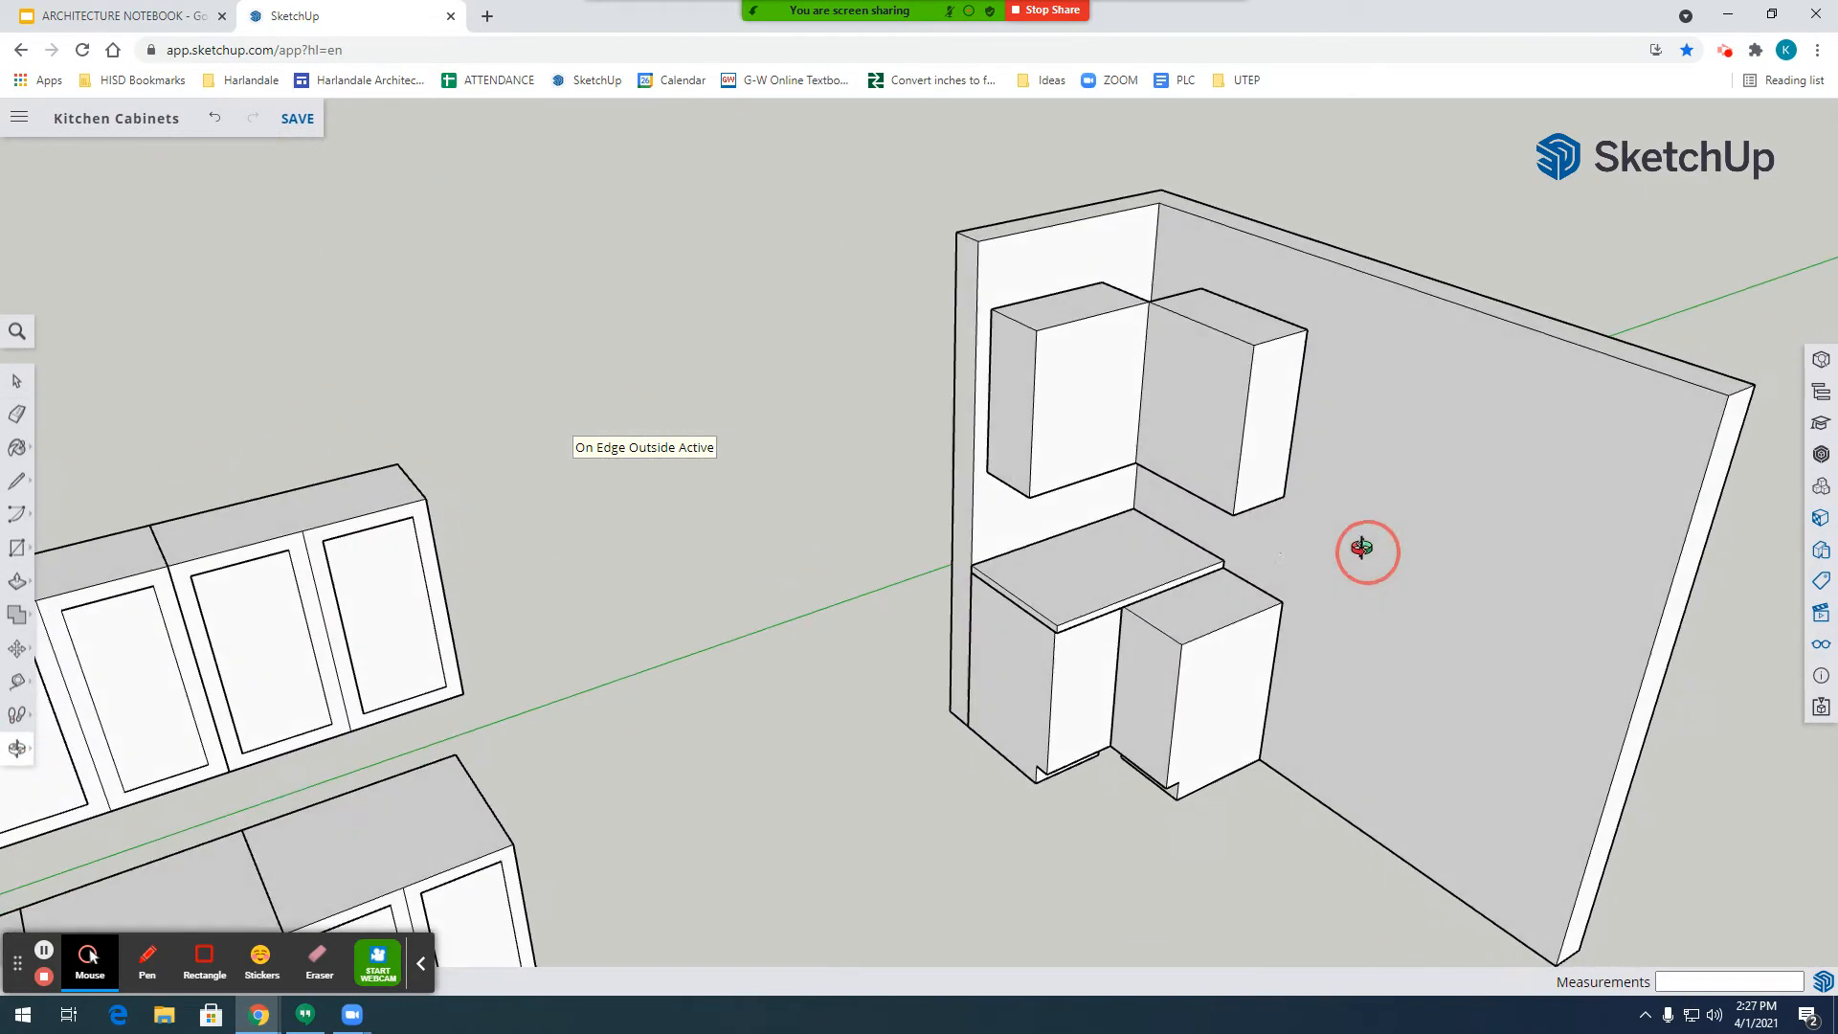
scroll(1153, 616, "down", 5)
scroll(1190, 565, "up", 3)
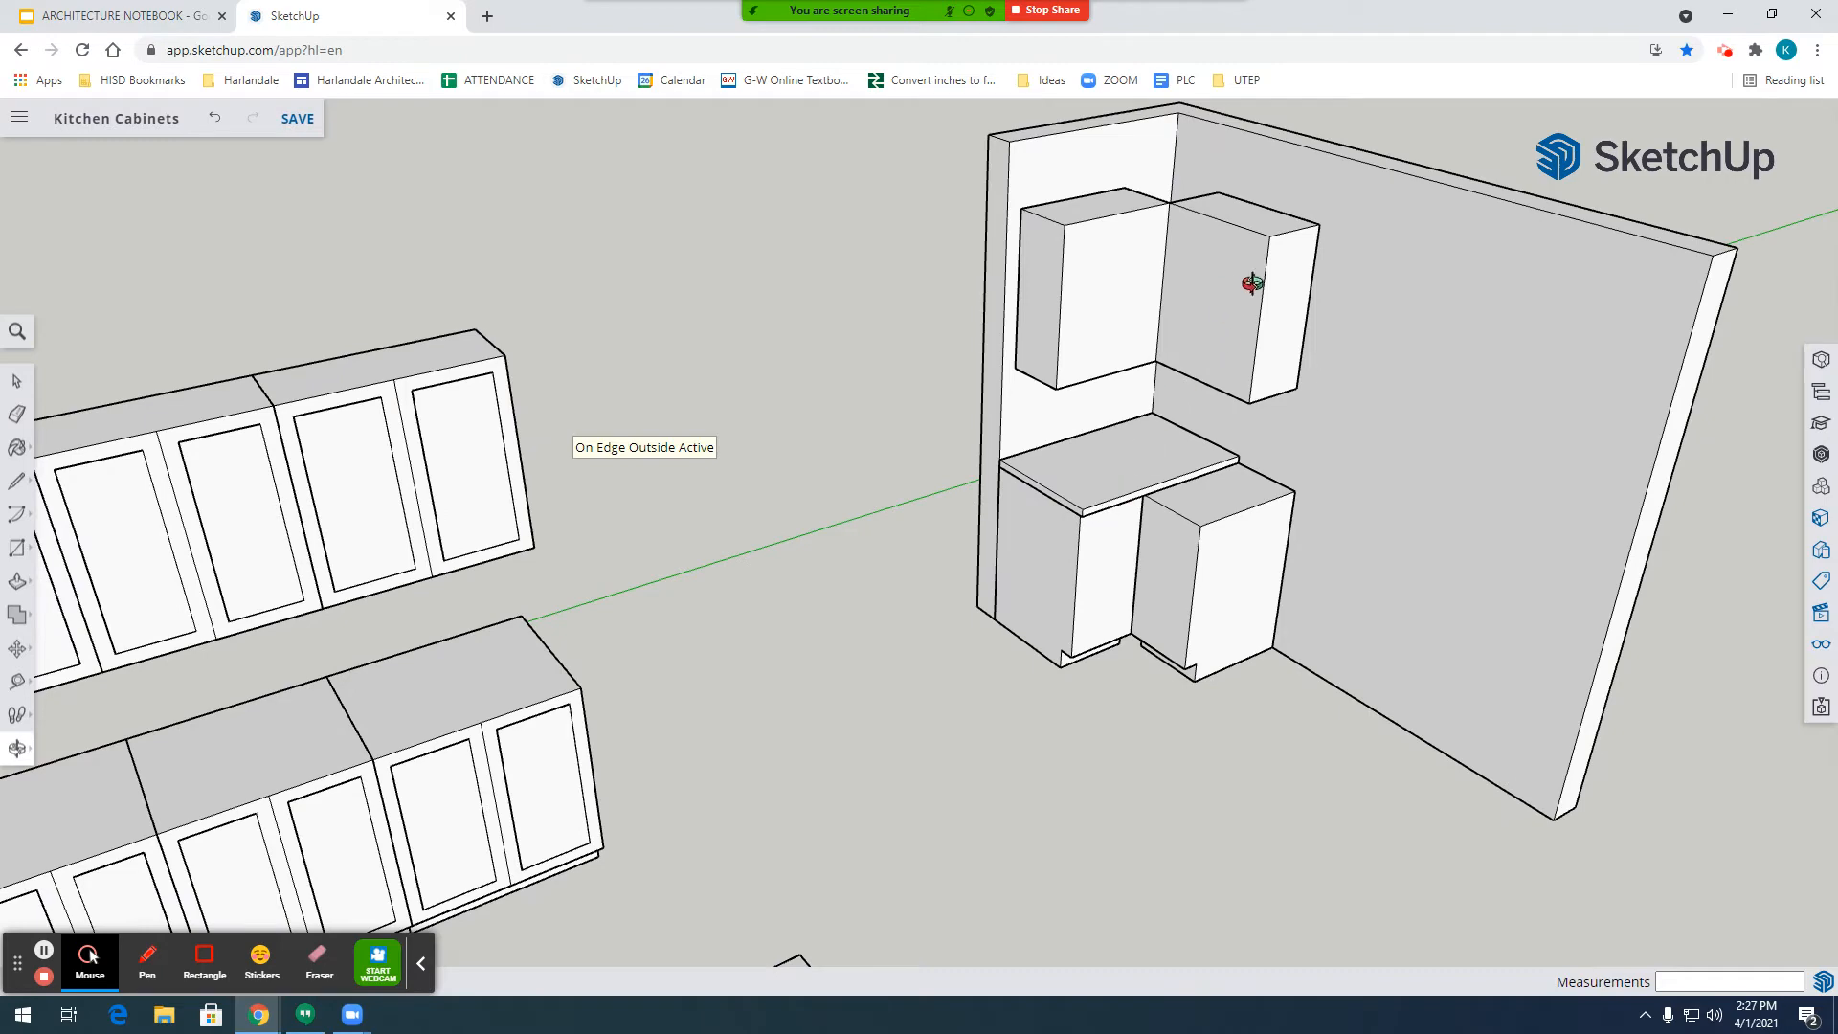
scroll(995, 431, "down", 6)
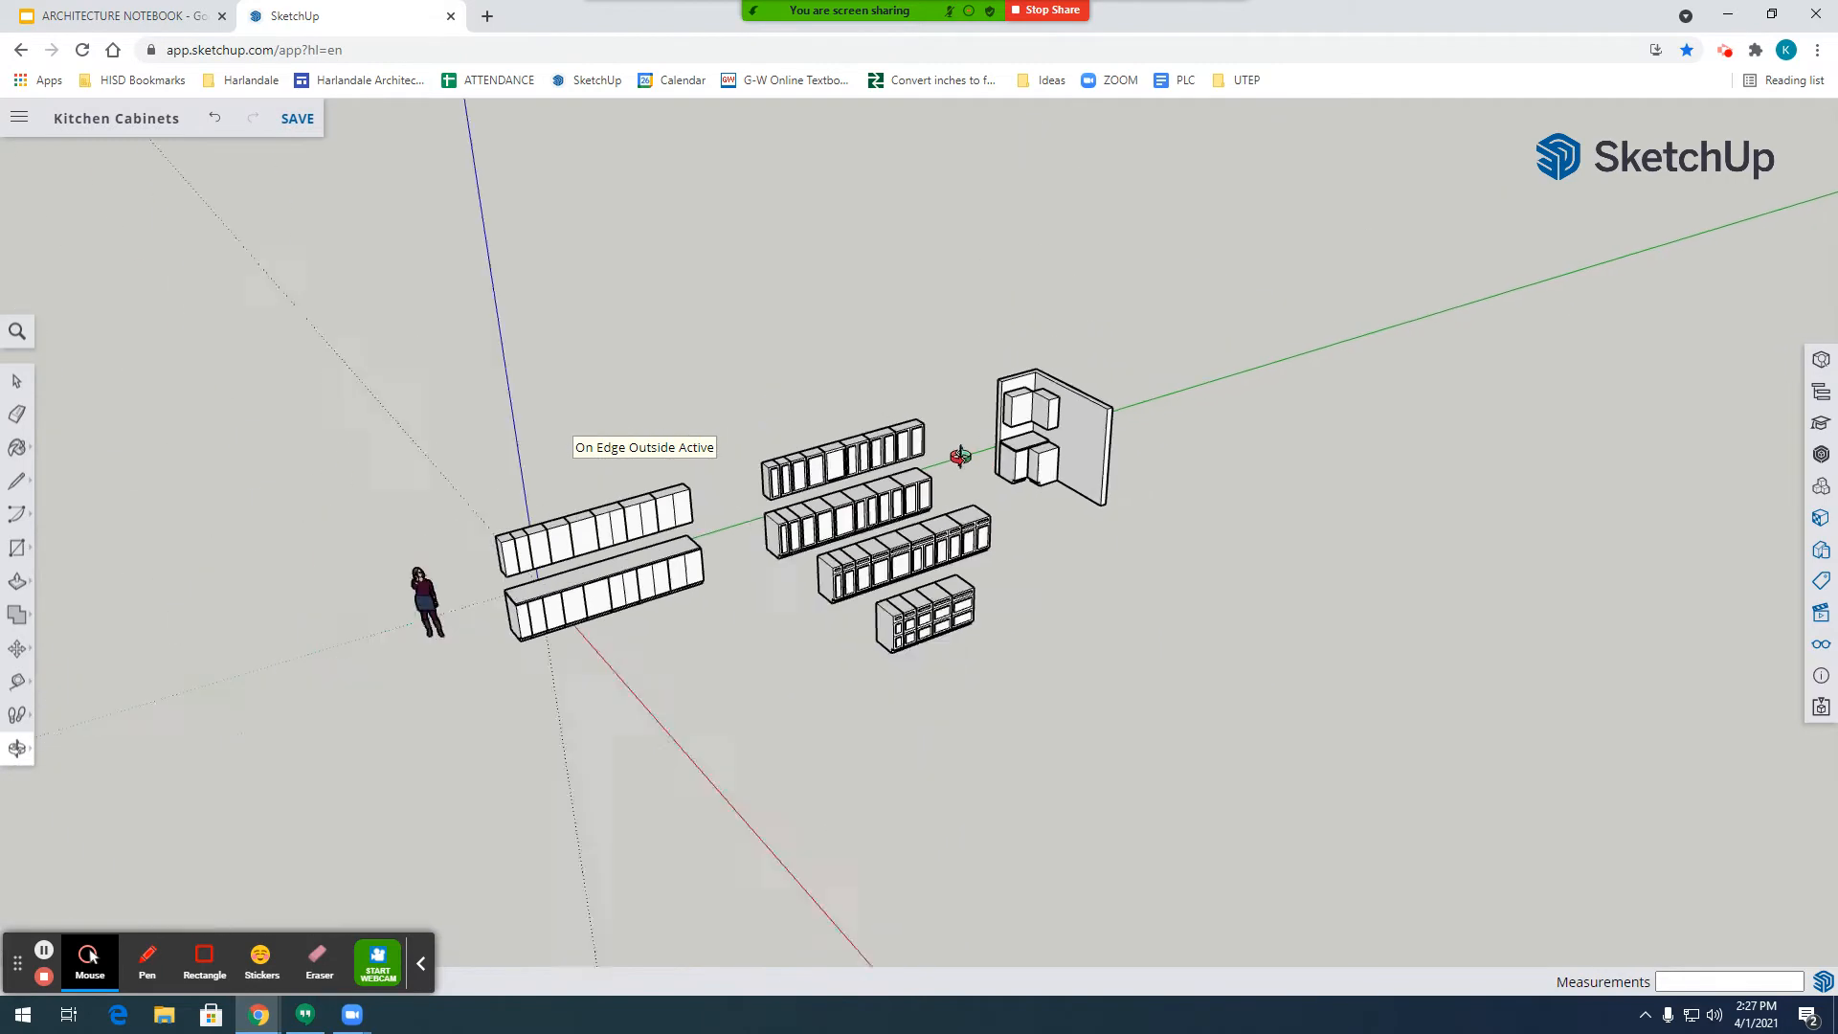
scroll(1038, 411, "up", 7)
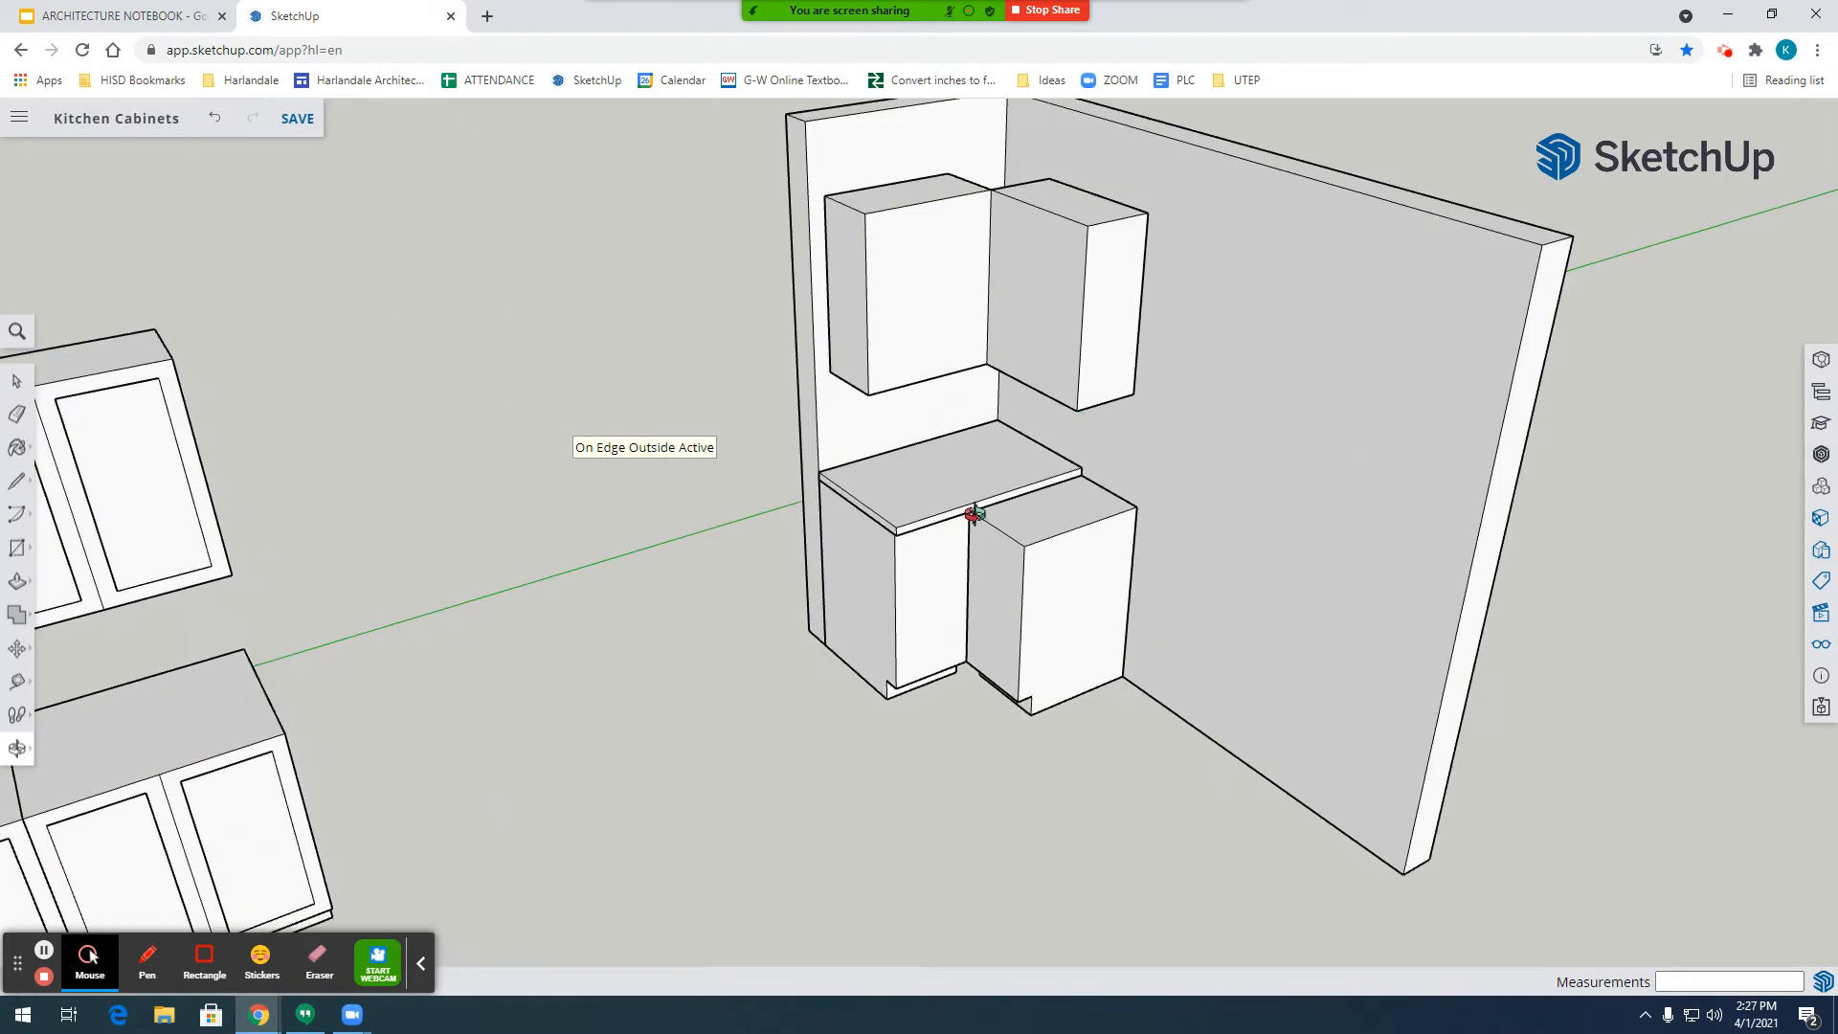
Remove the countertop from the two base cabinets in the walled corner.
left_click_drag(973, 514, 900, 593)
left_click(16, 381)
left_click(979, 493)
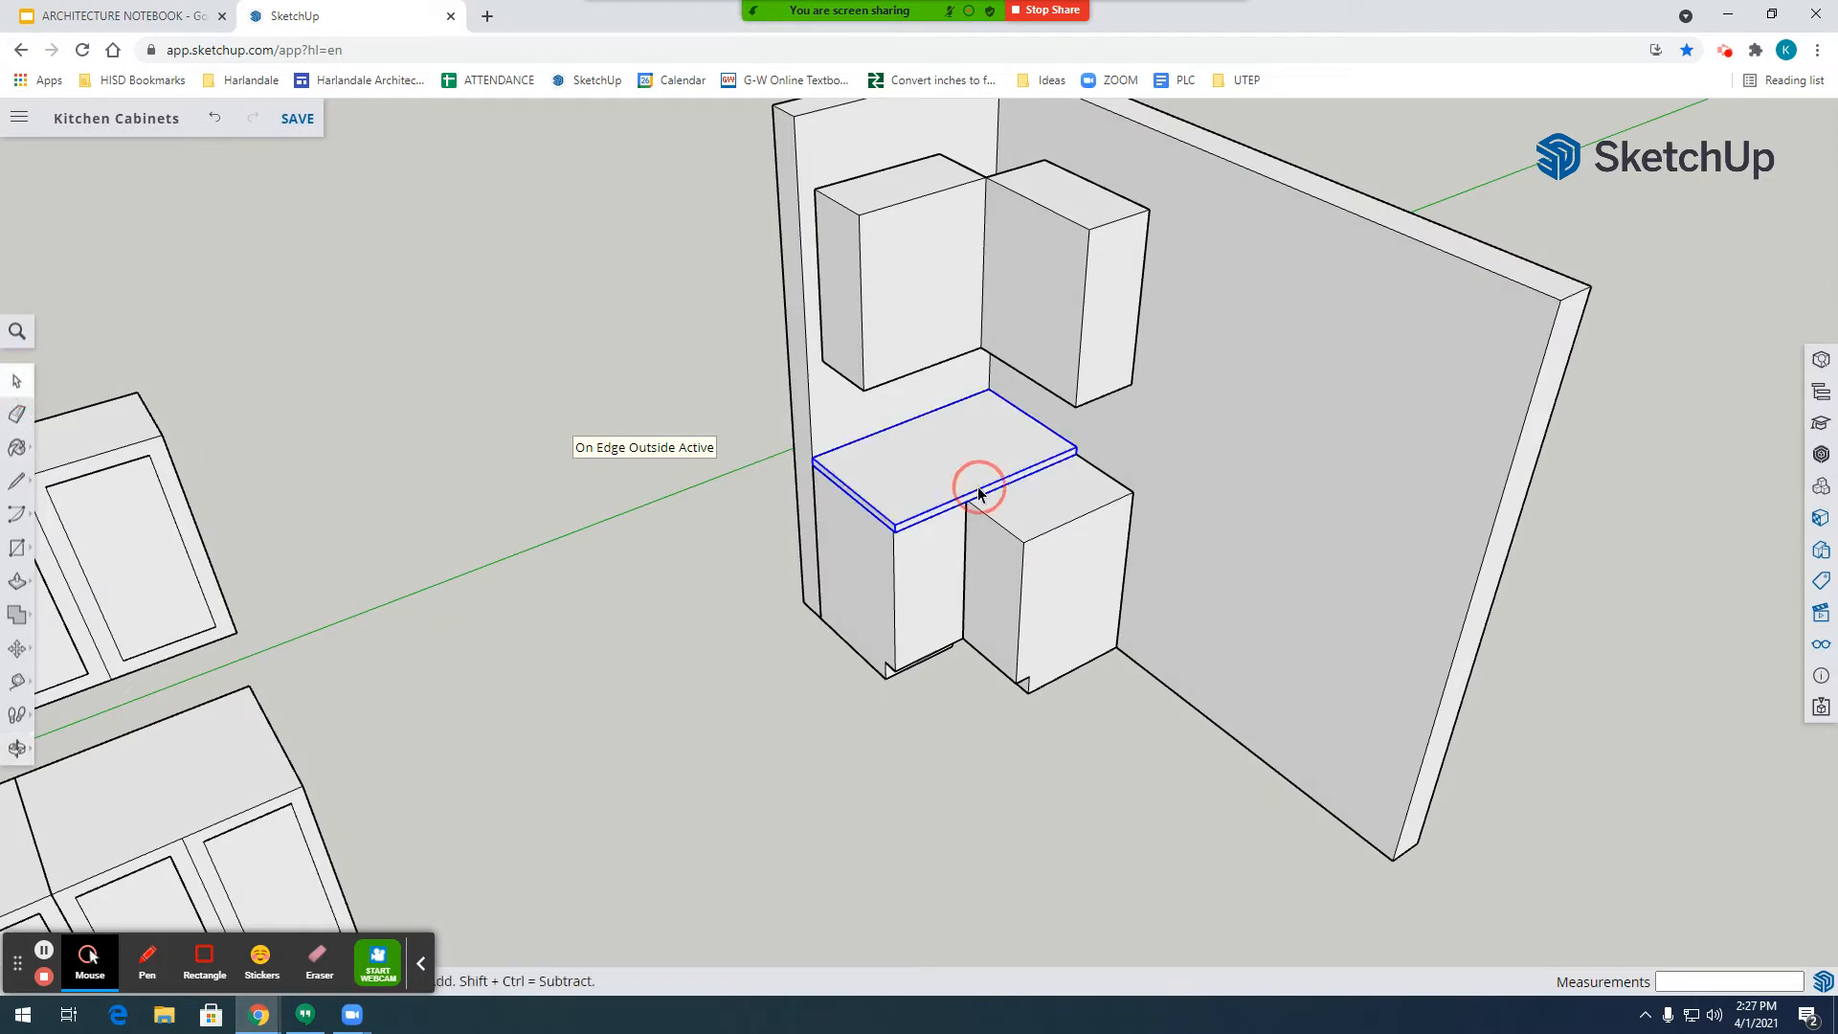
key("Delete")
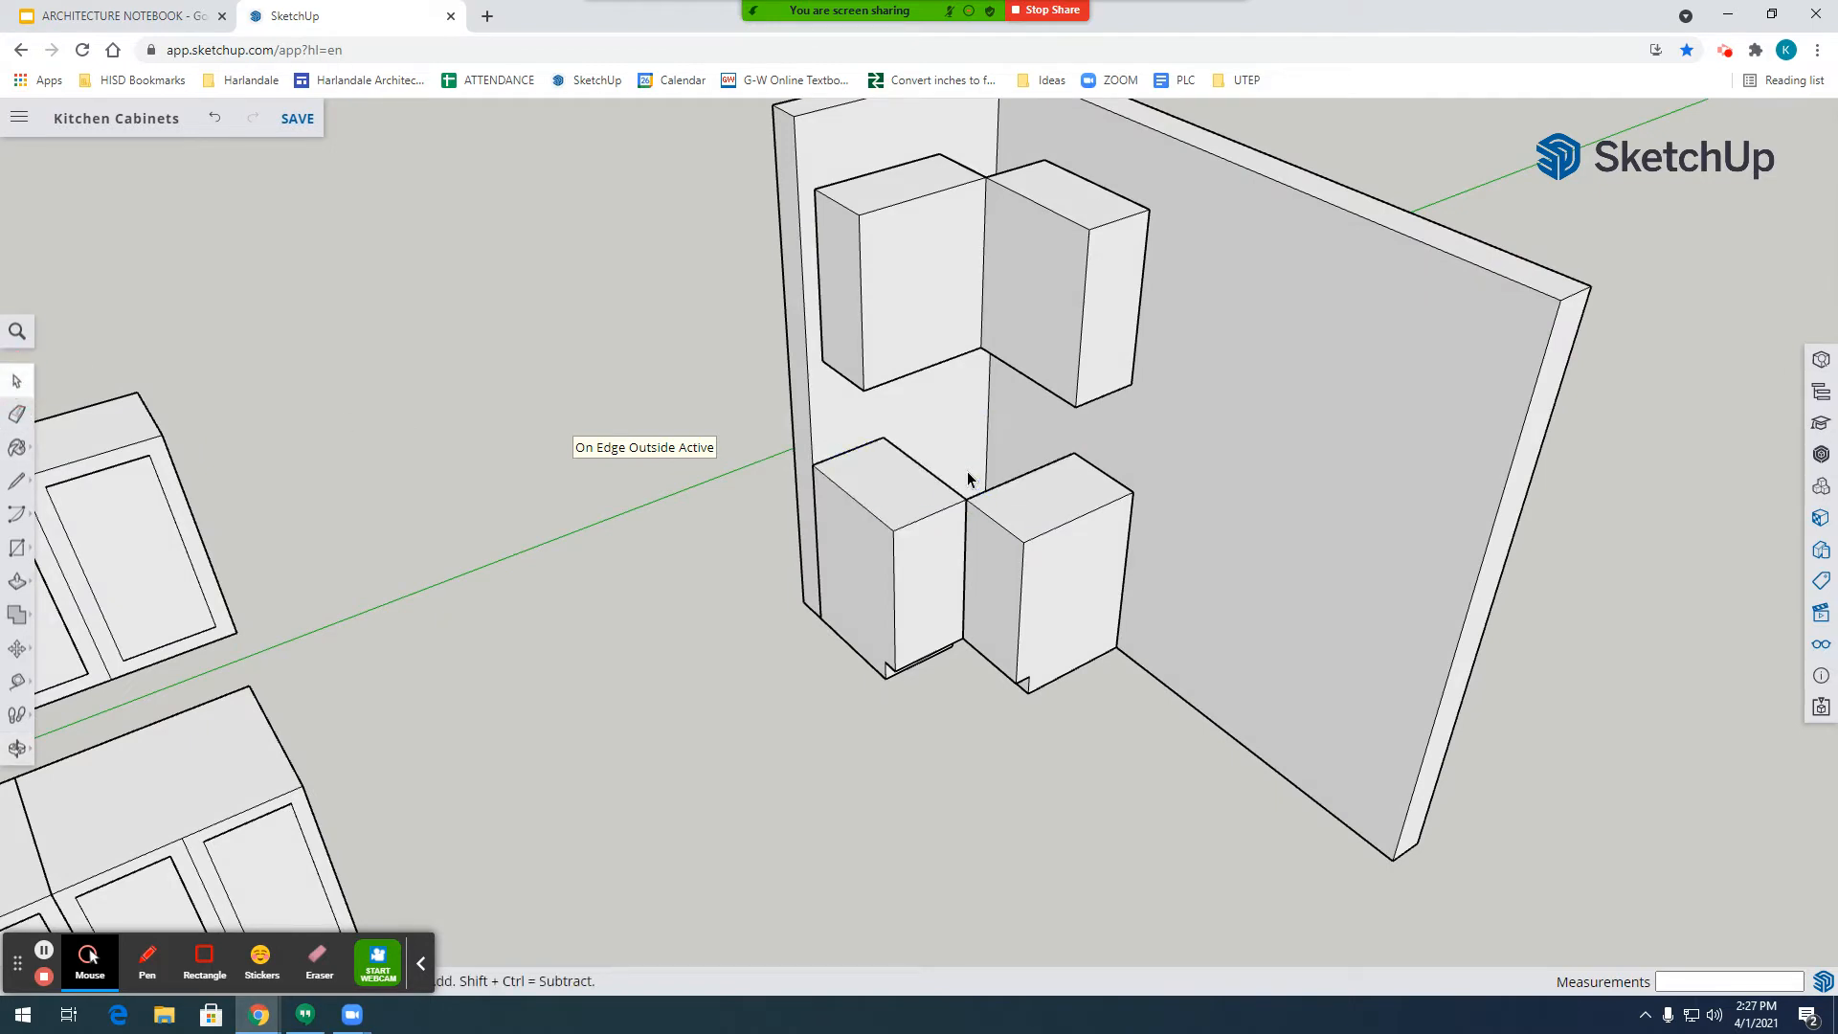
Examine the two uncovered corner base cabinets, selecting the one against the short wall and clearing the selection.
scroll(996, 450, "down", 4)
left_click(962, 484)
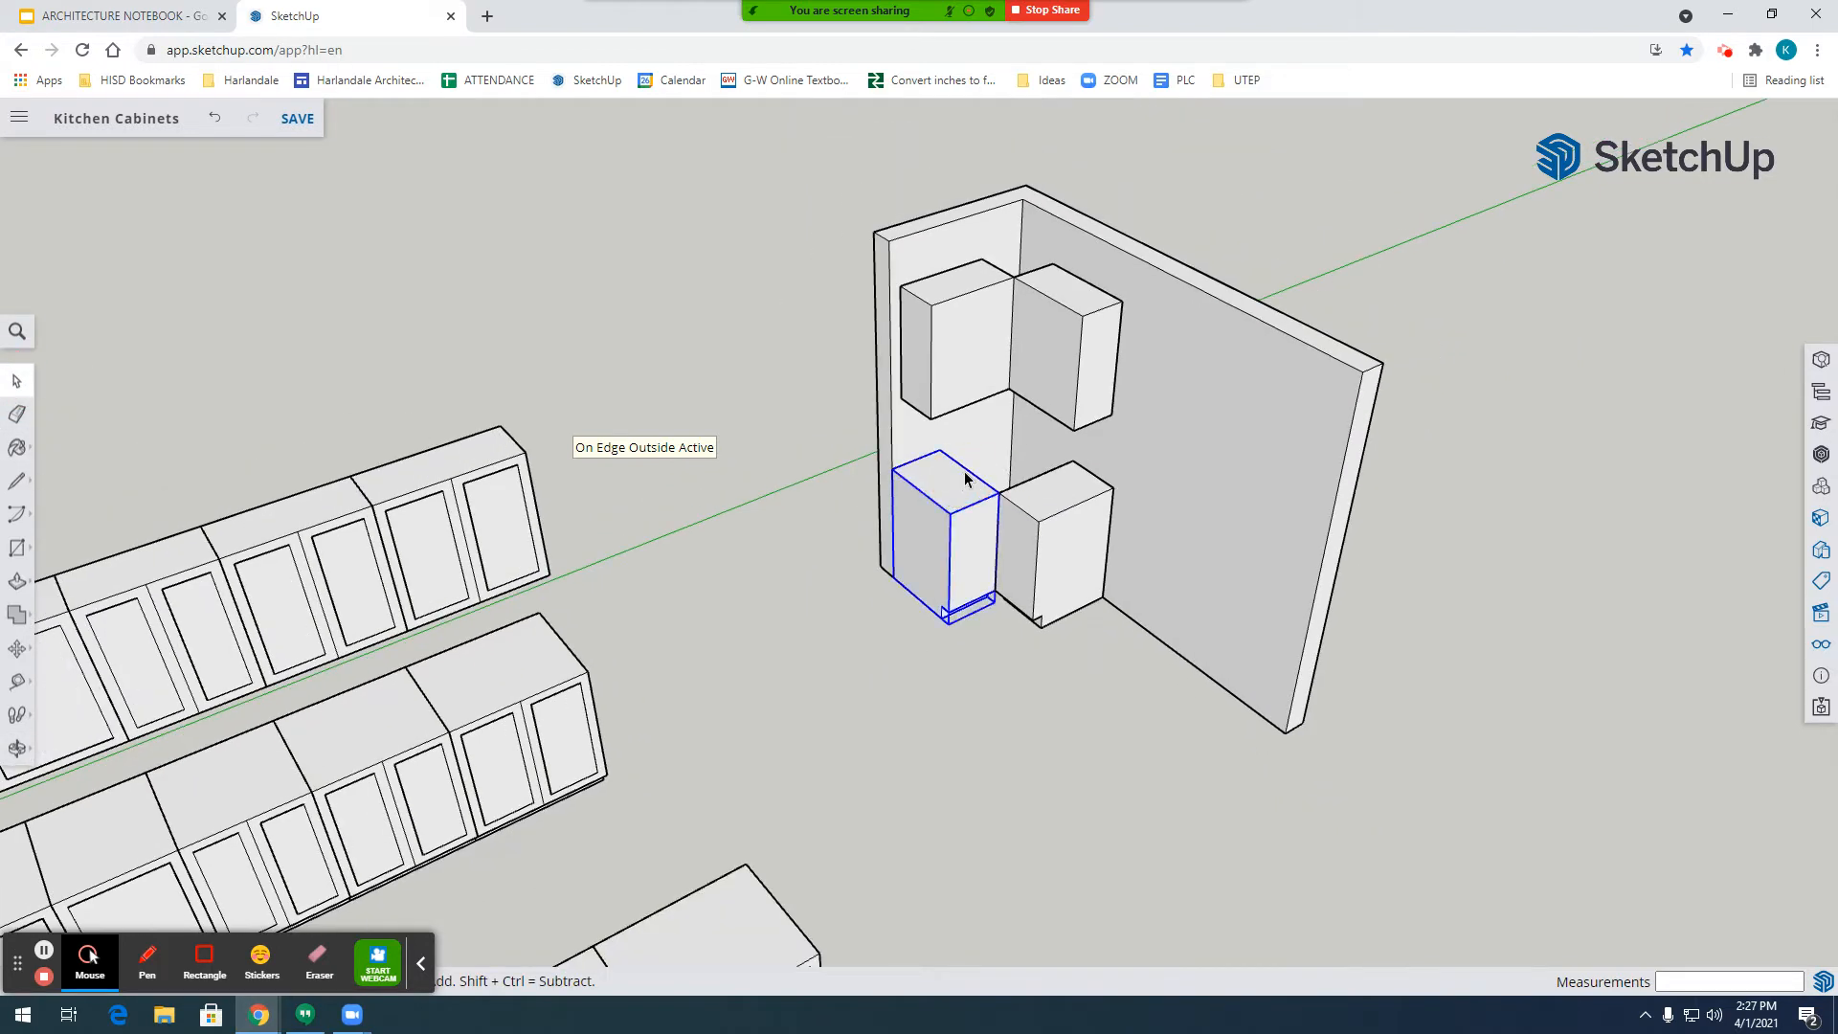
scroll(982, 498, "up", 3)
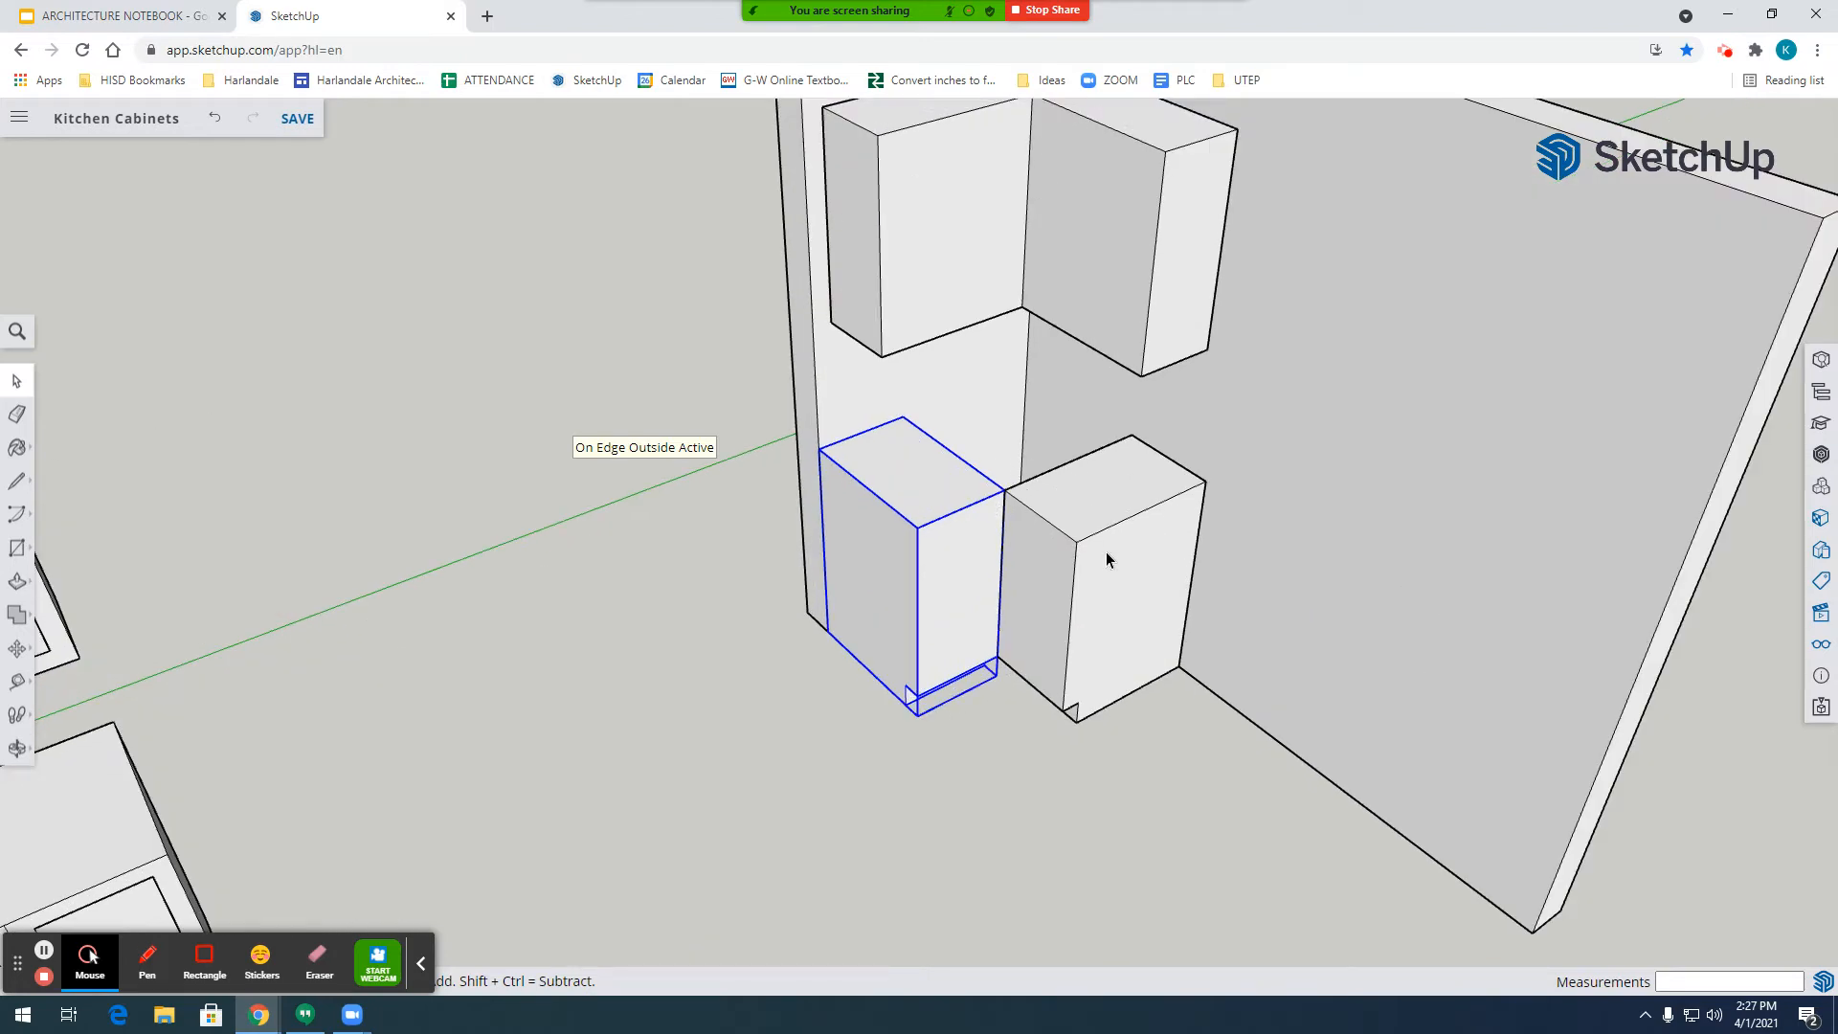
scroll(1106, 551, "down", 5)
scroll(1079, 521, "up", 5)
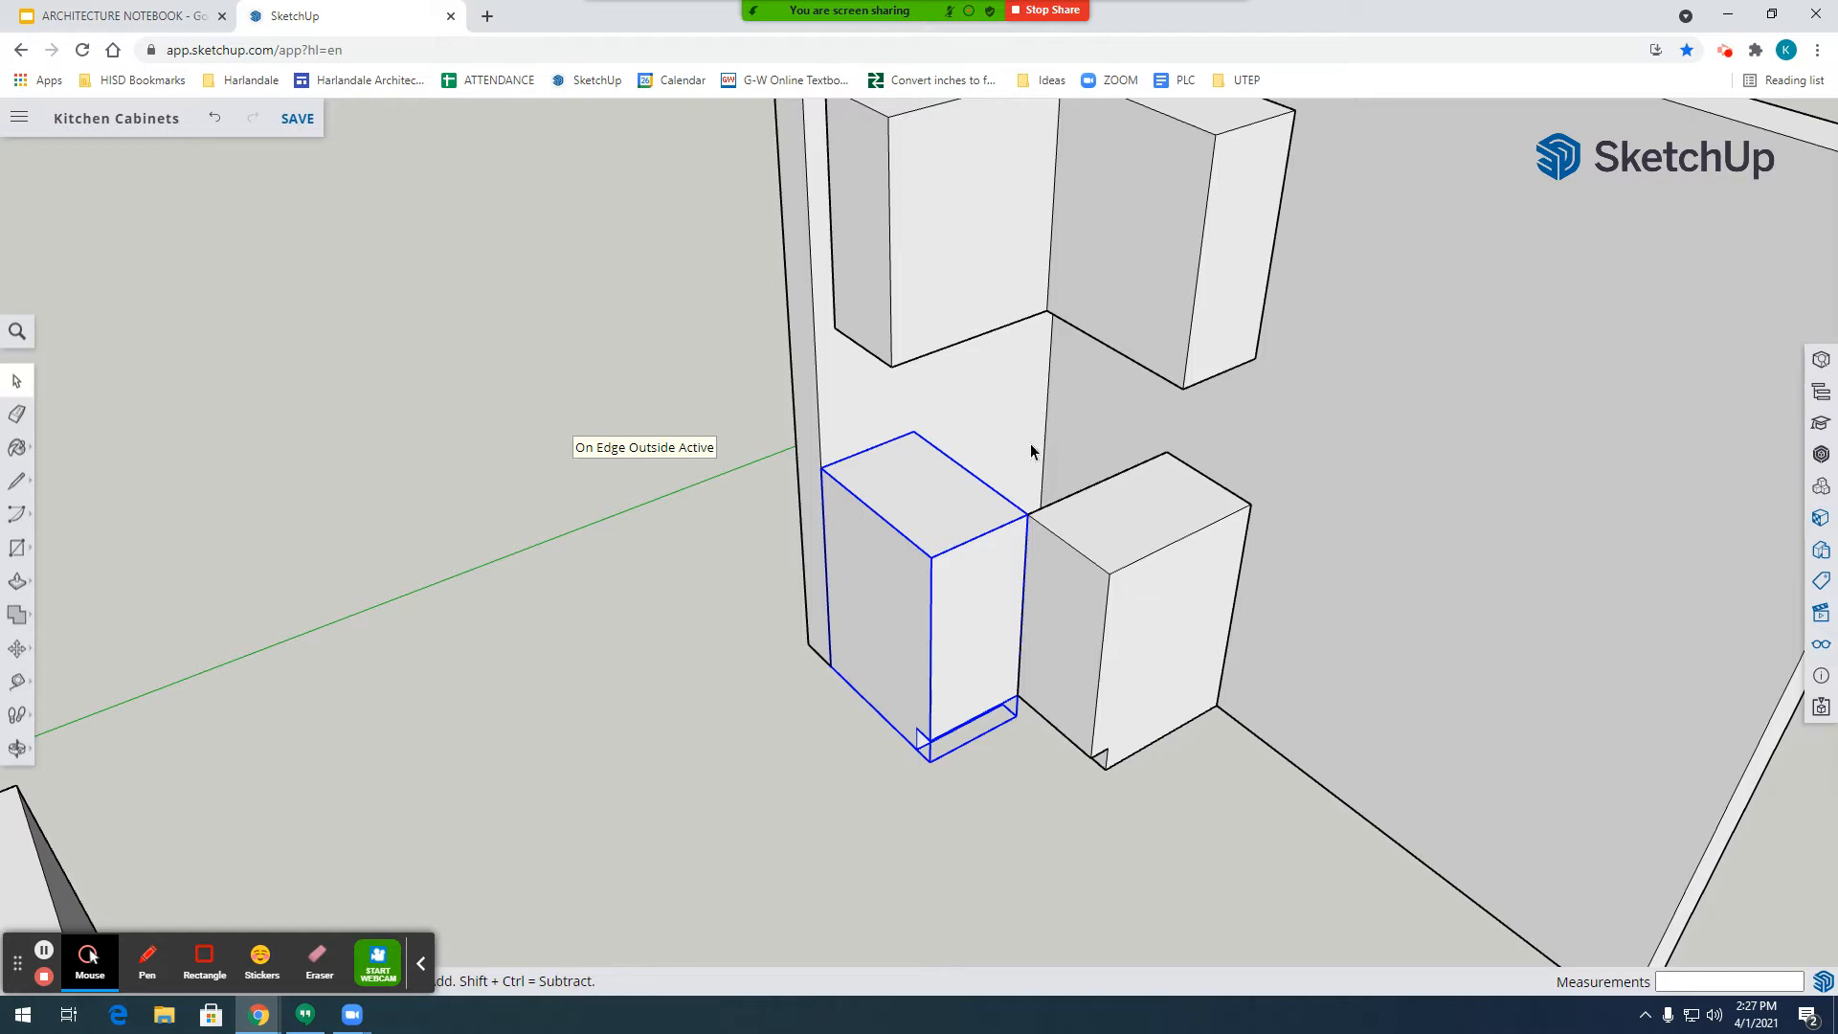
left_click(1066, 810)
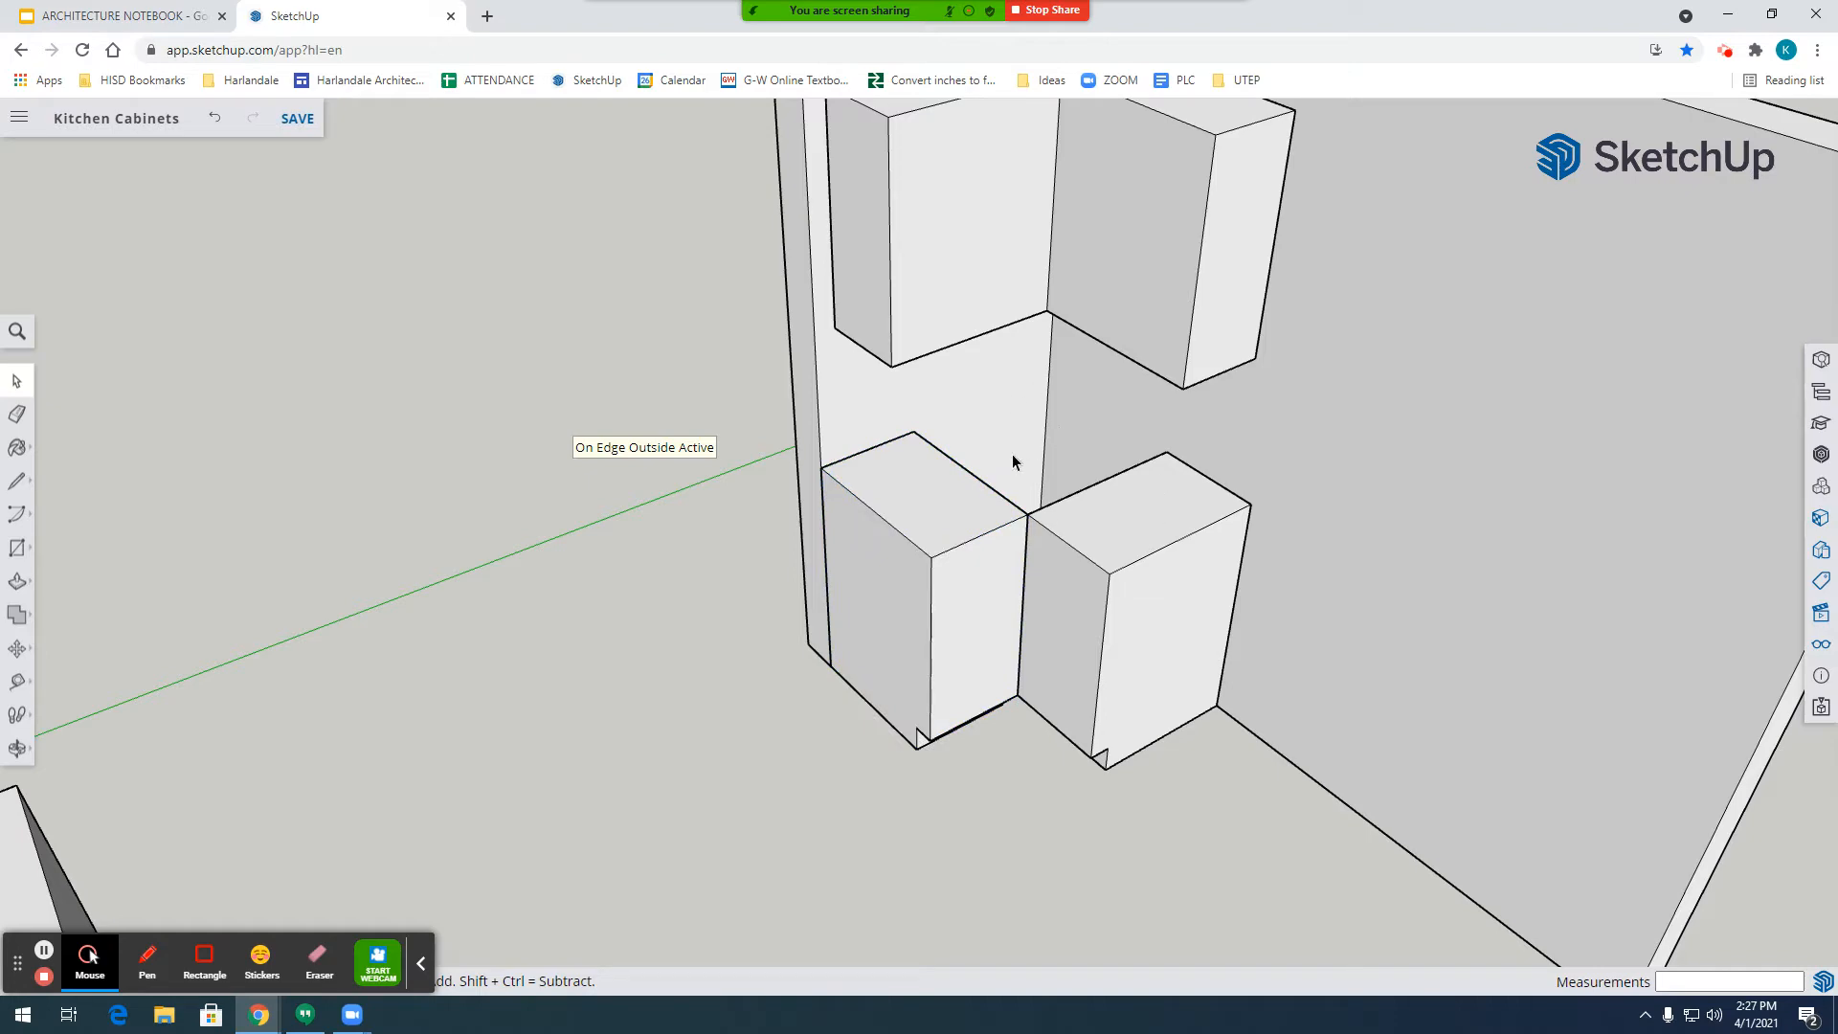
scroll(1043, 514, "down", 5)
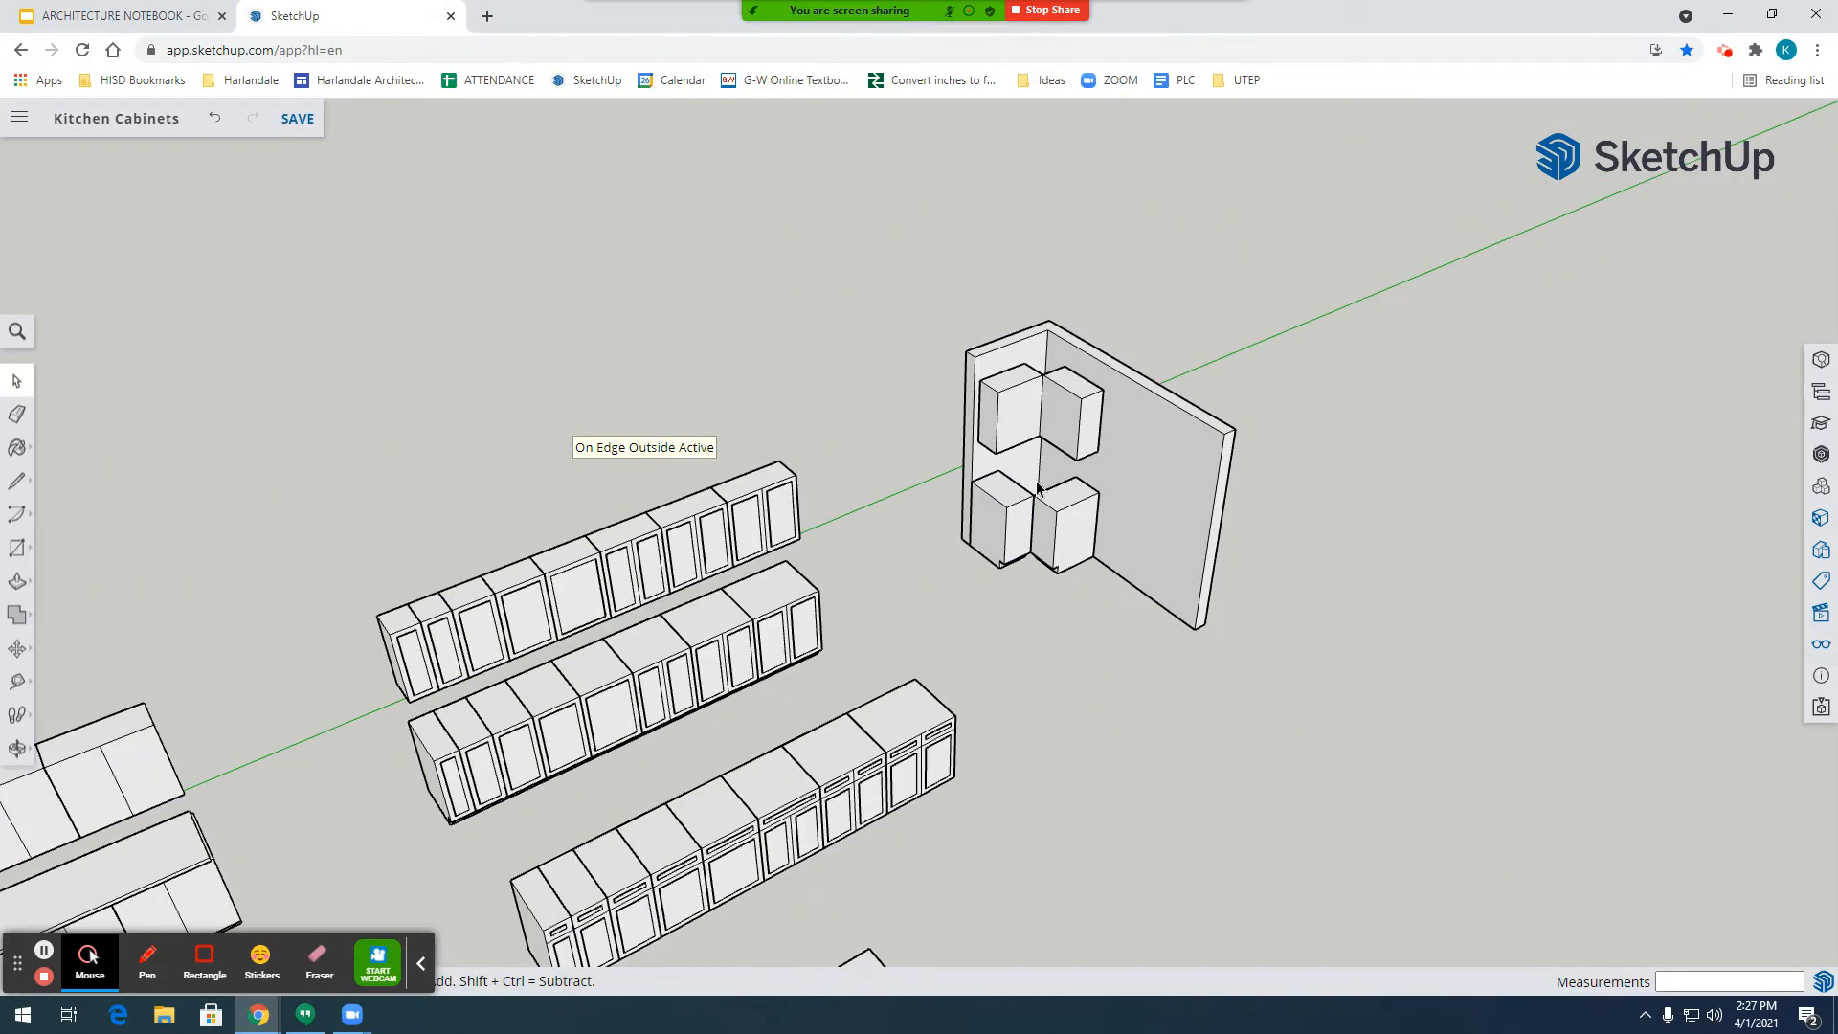
scroll(1063, 483, "up", 6)
scroll(1039, 511, "down", 3)
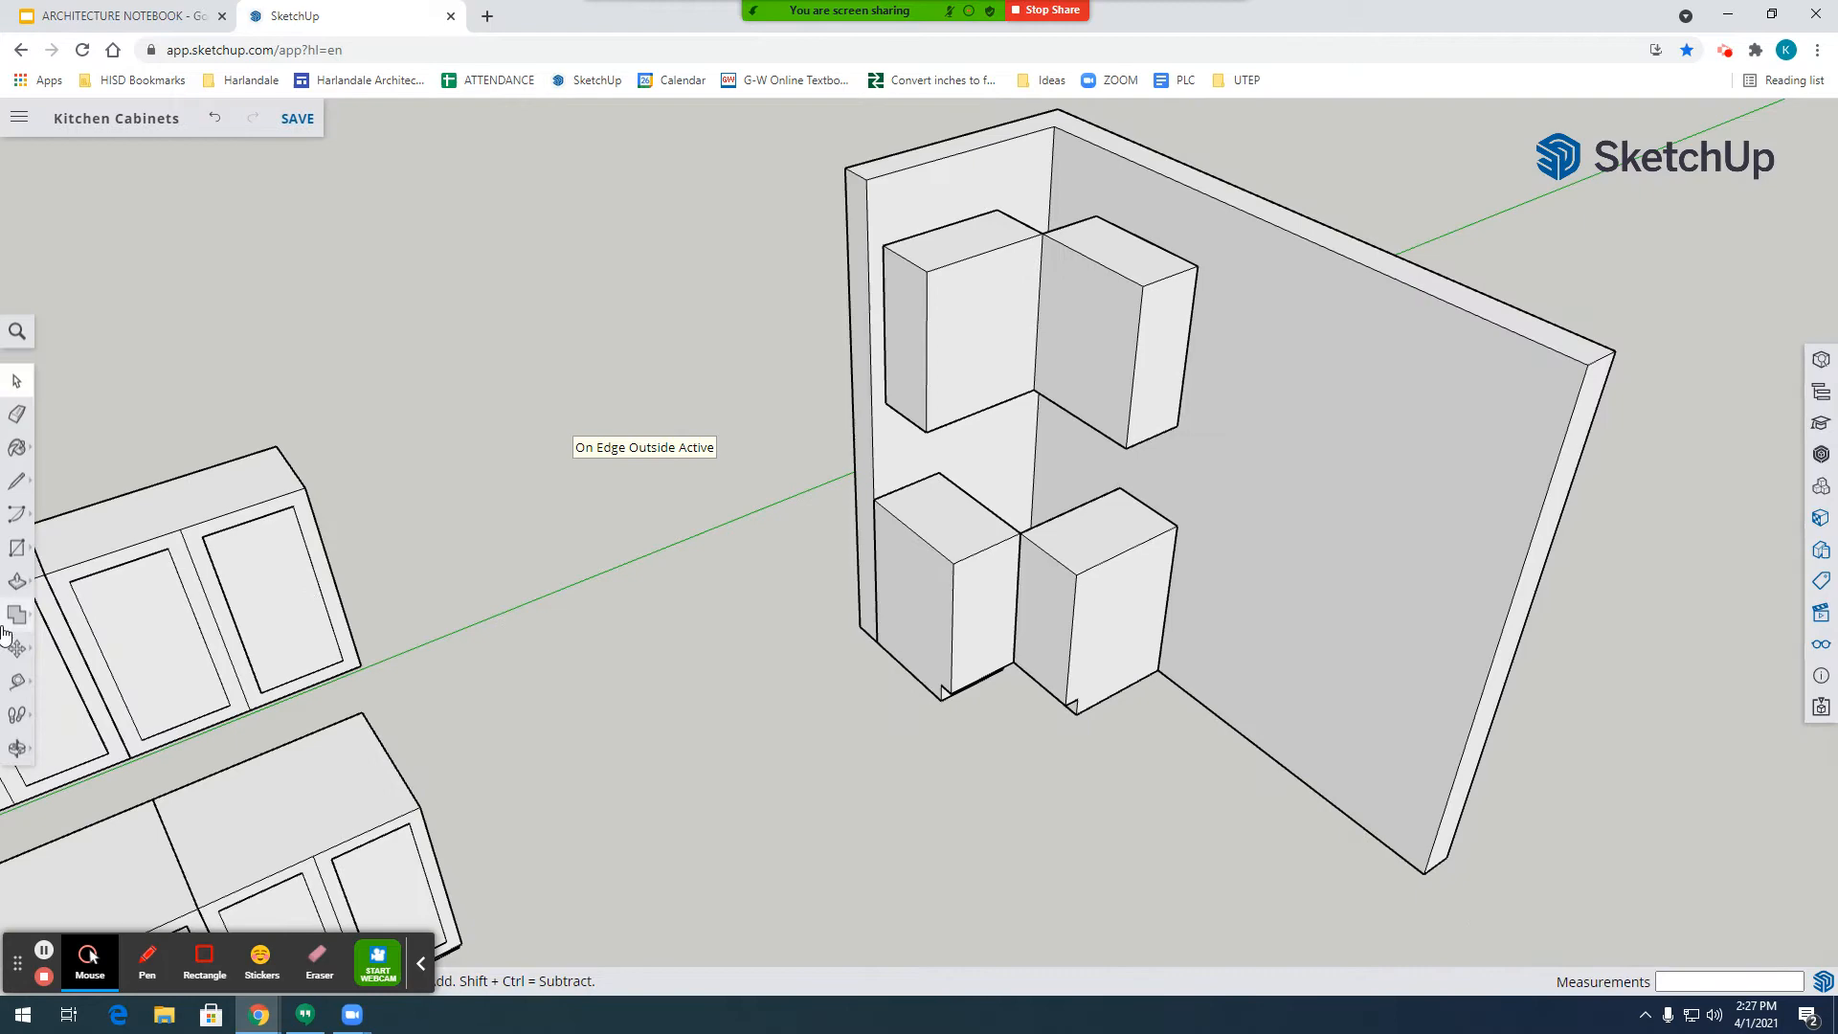
Examine the corner's wall and base cabinets from a low front angle and from slightly above.
left_click(16, 748)
left_click_drag(977, 610, 963, 562)
left_click_drag(1083, 636, 1083, 587)
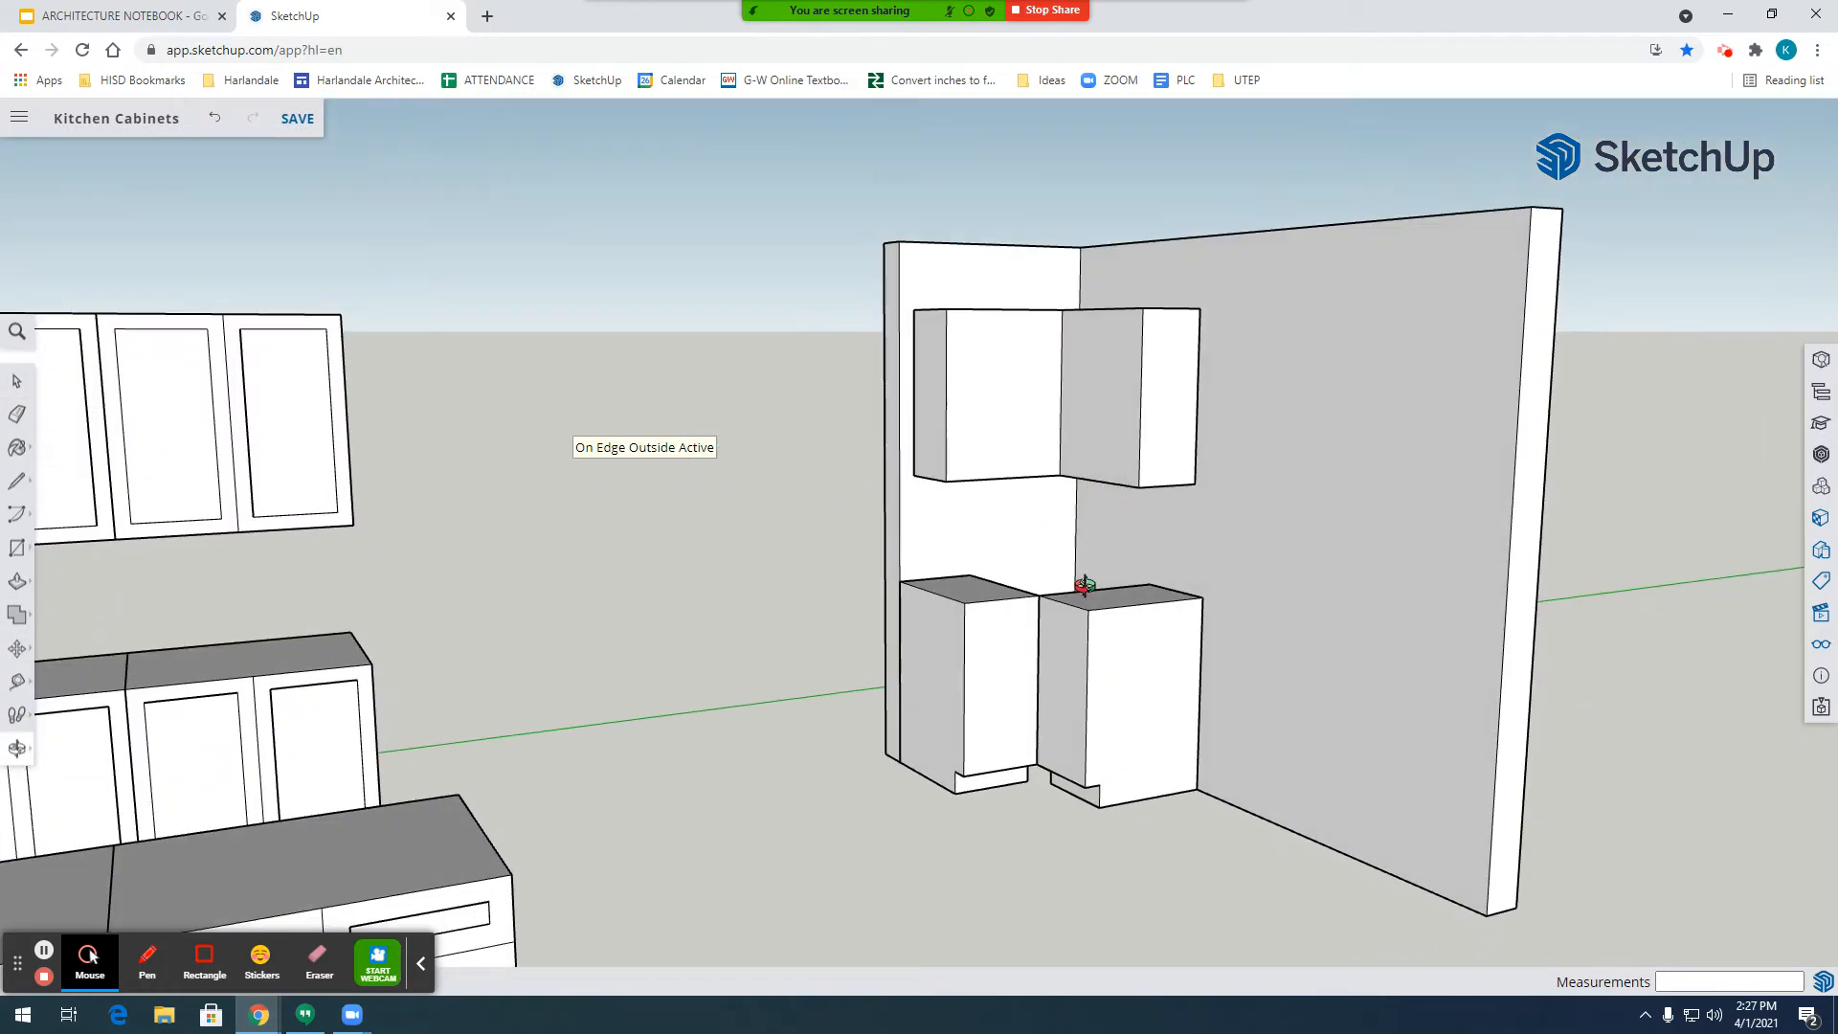
left_click_drag(1099, 669, 1095, 551)
scroll(1130, 369, "up", 3)
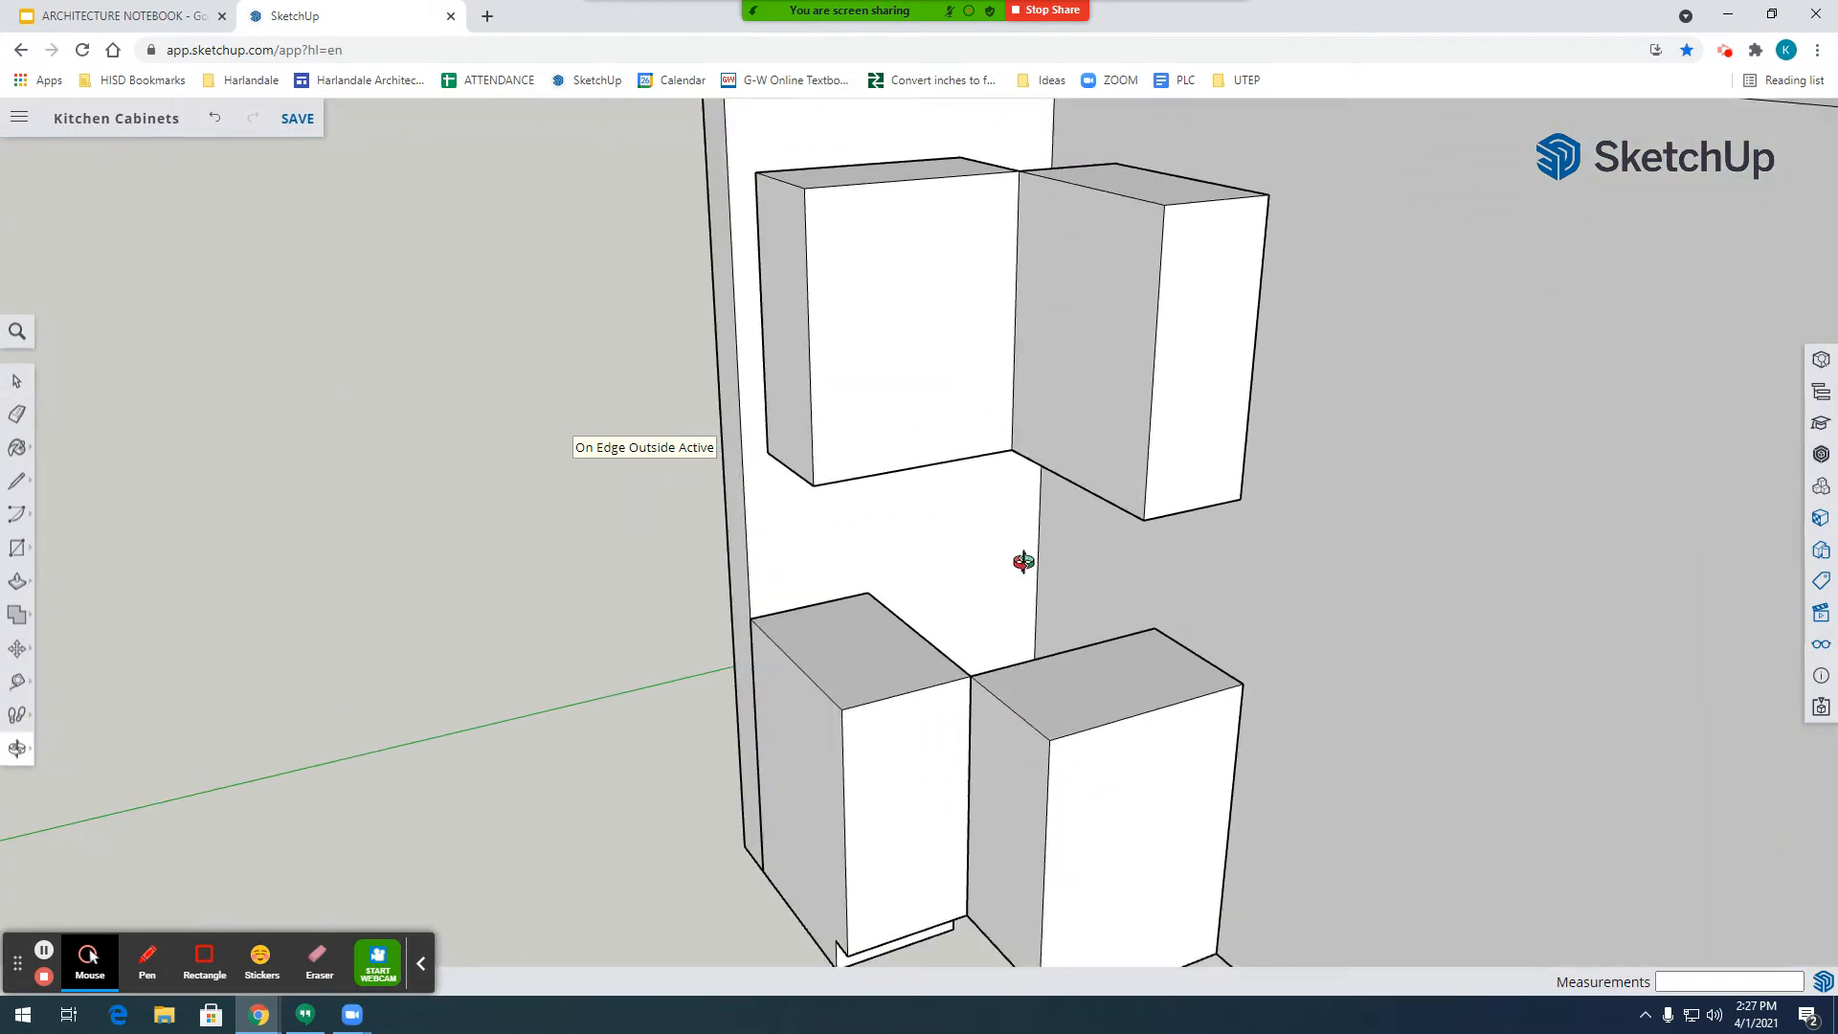
left_click_drag(1014, 772, 879, 678)
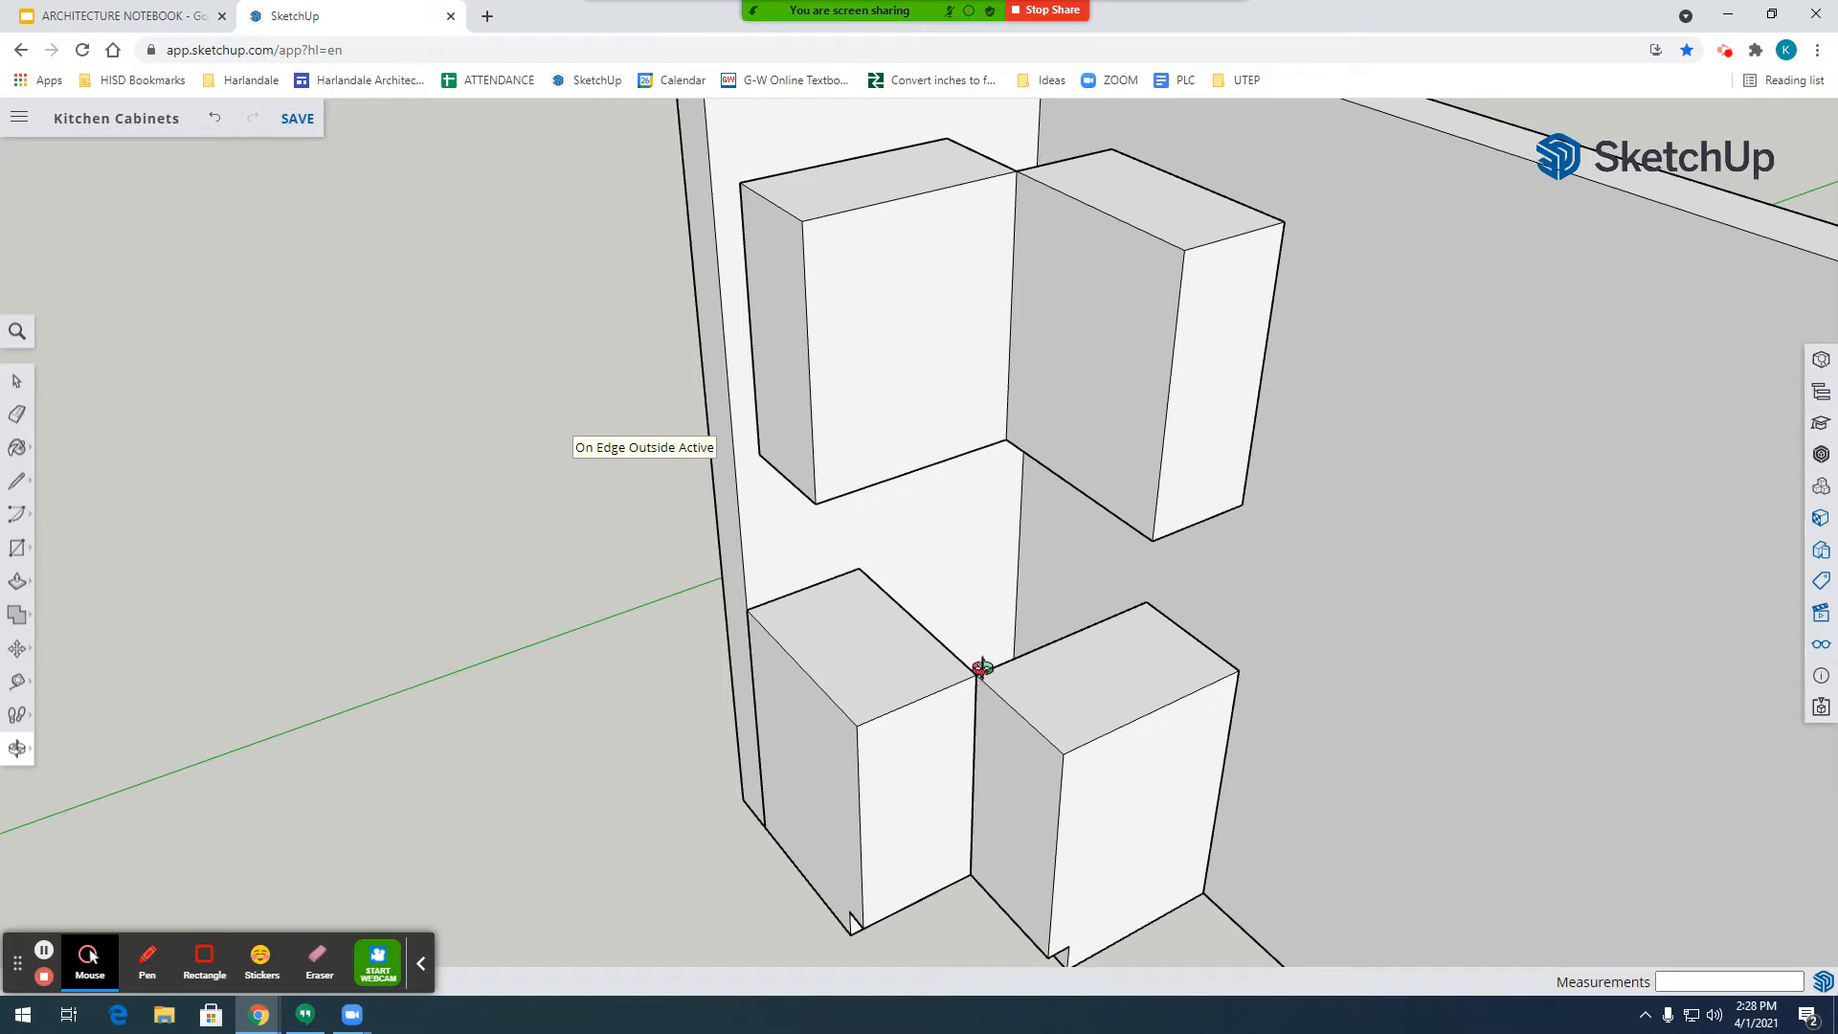
Examine up close the point where the two corner base cabinets touch, including from higher above.
scroll(978, 688, "up", 6)
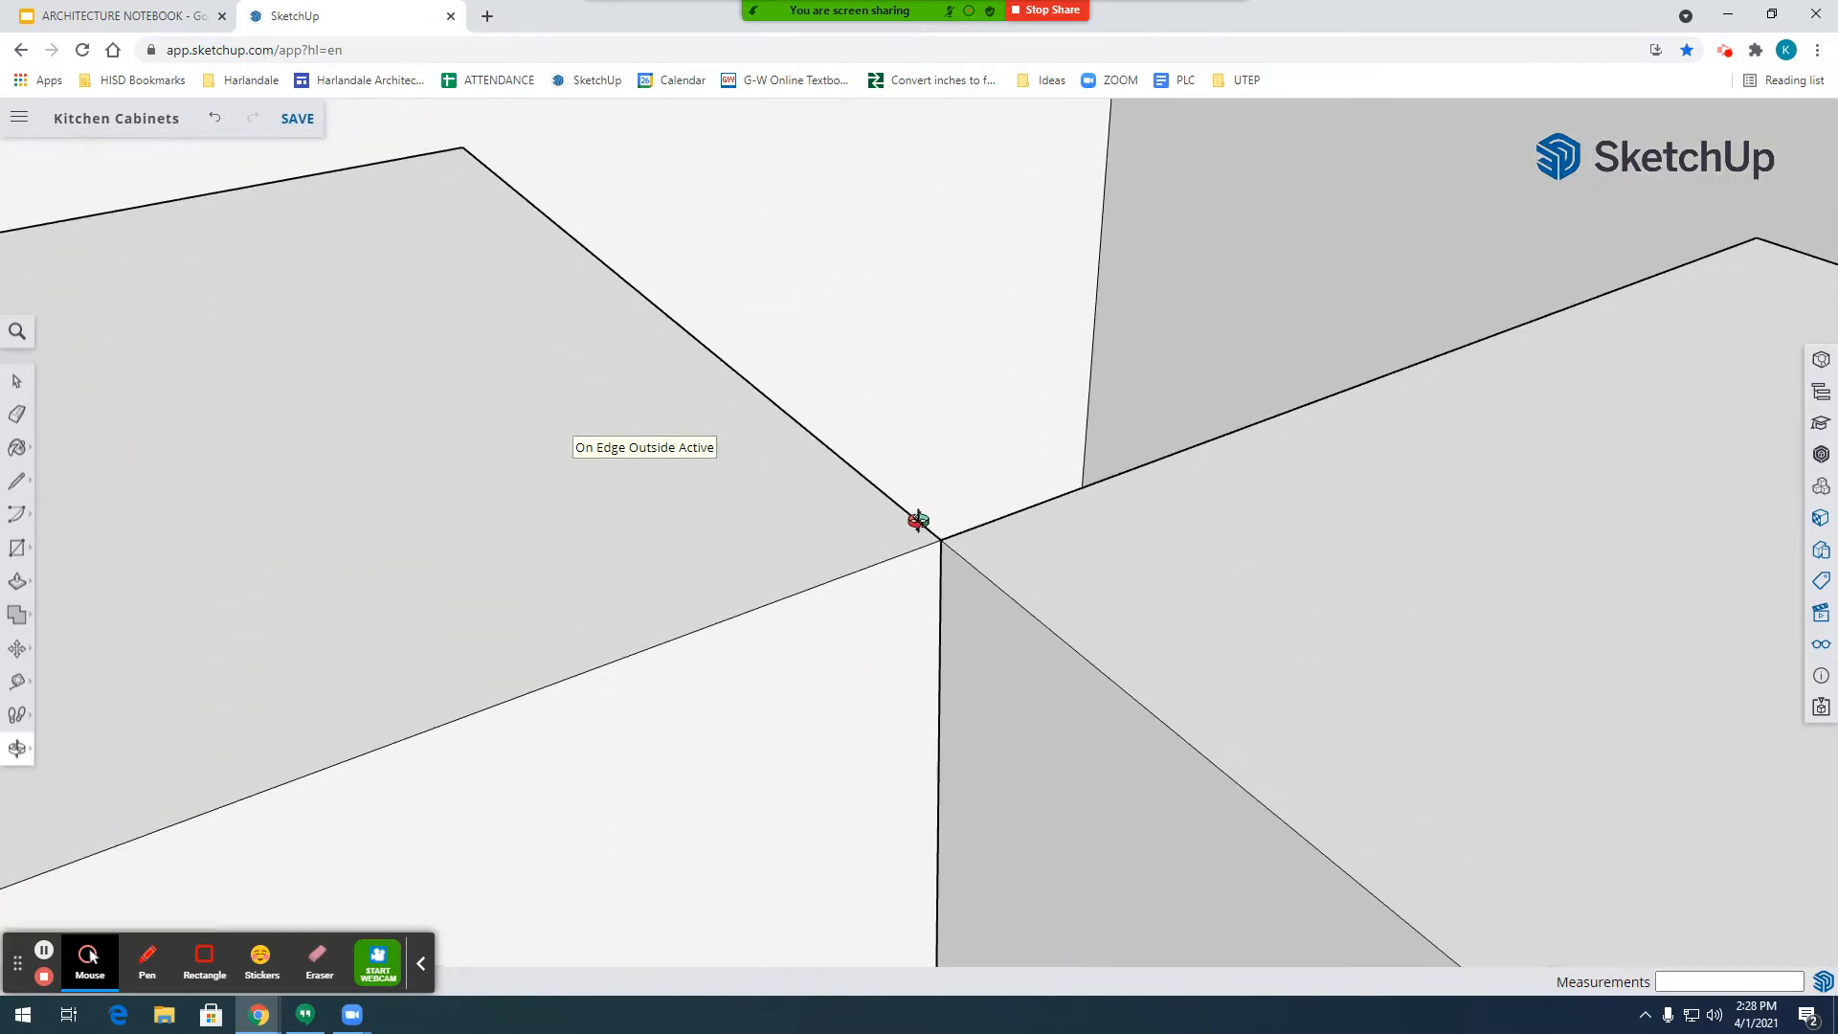
scroll(1096, 546, "down", 8)
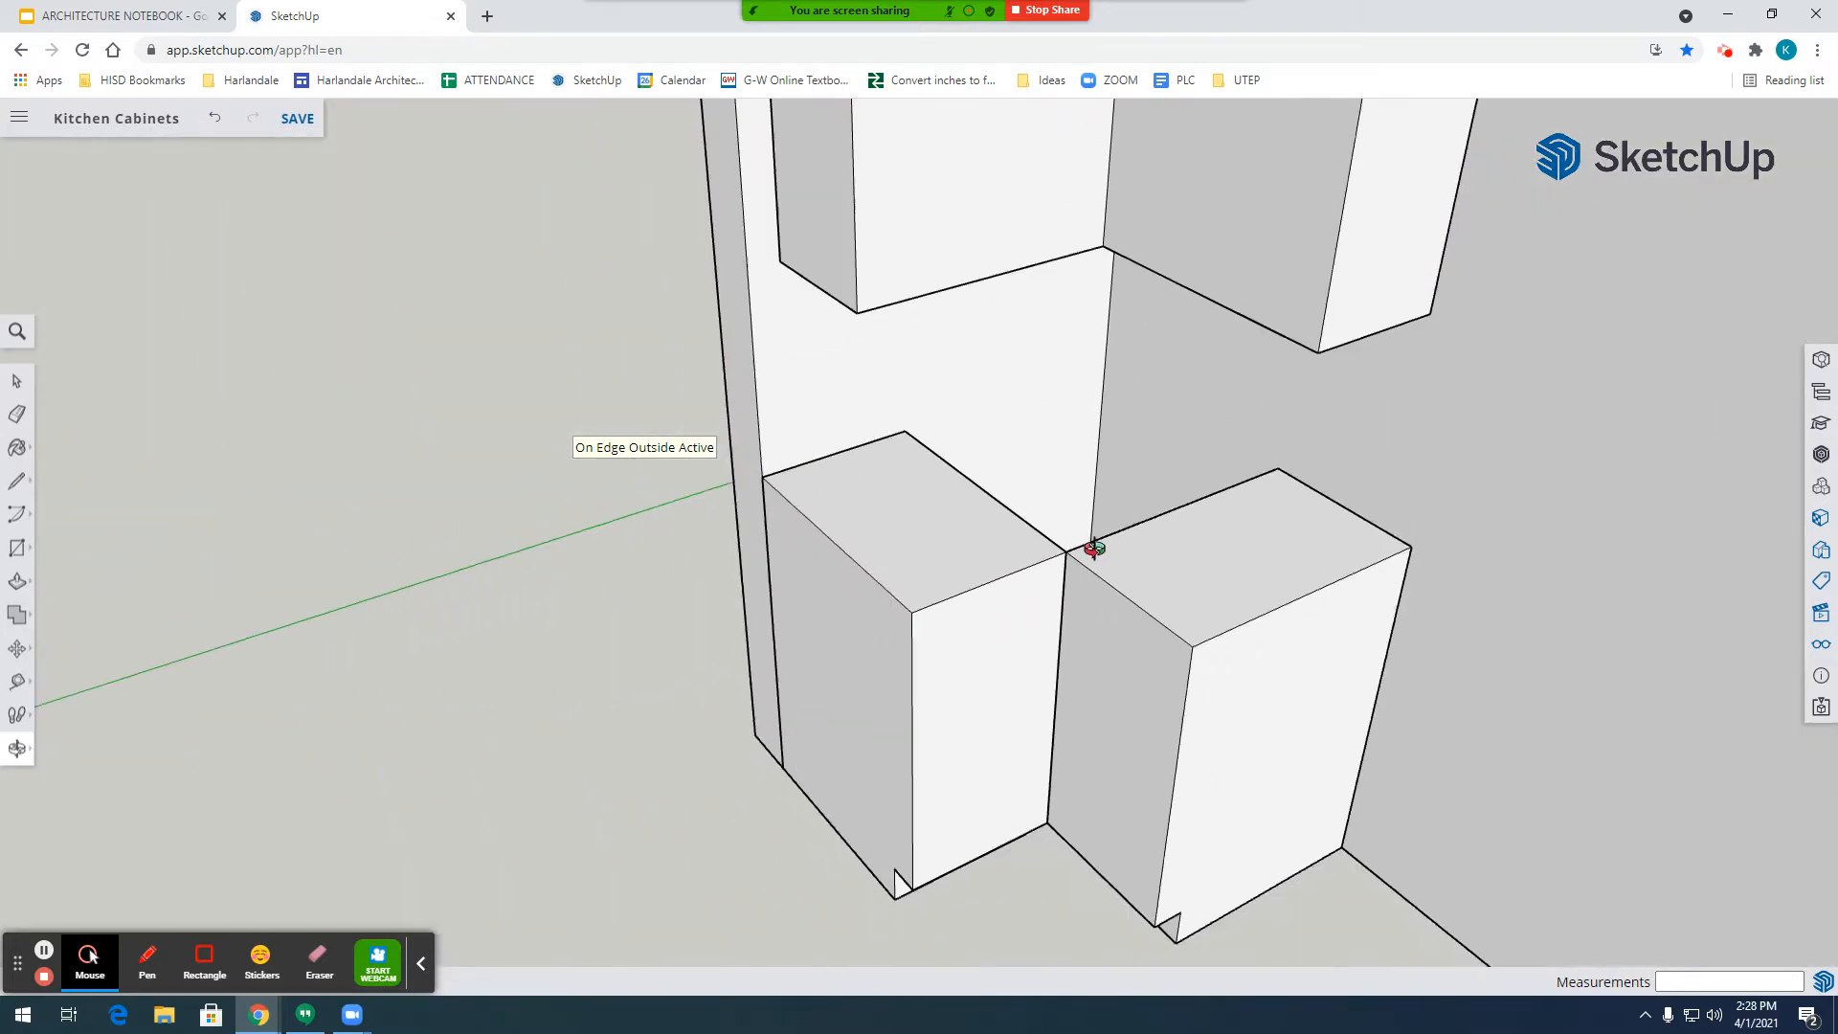
scroll(1096, 571, "up", 2)
scroll(1093, 605, "up", 5)
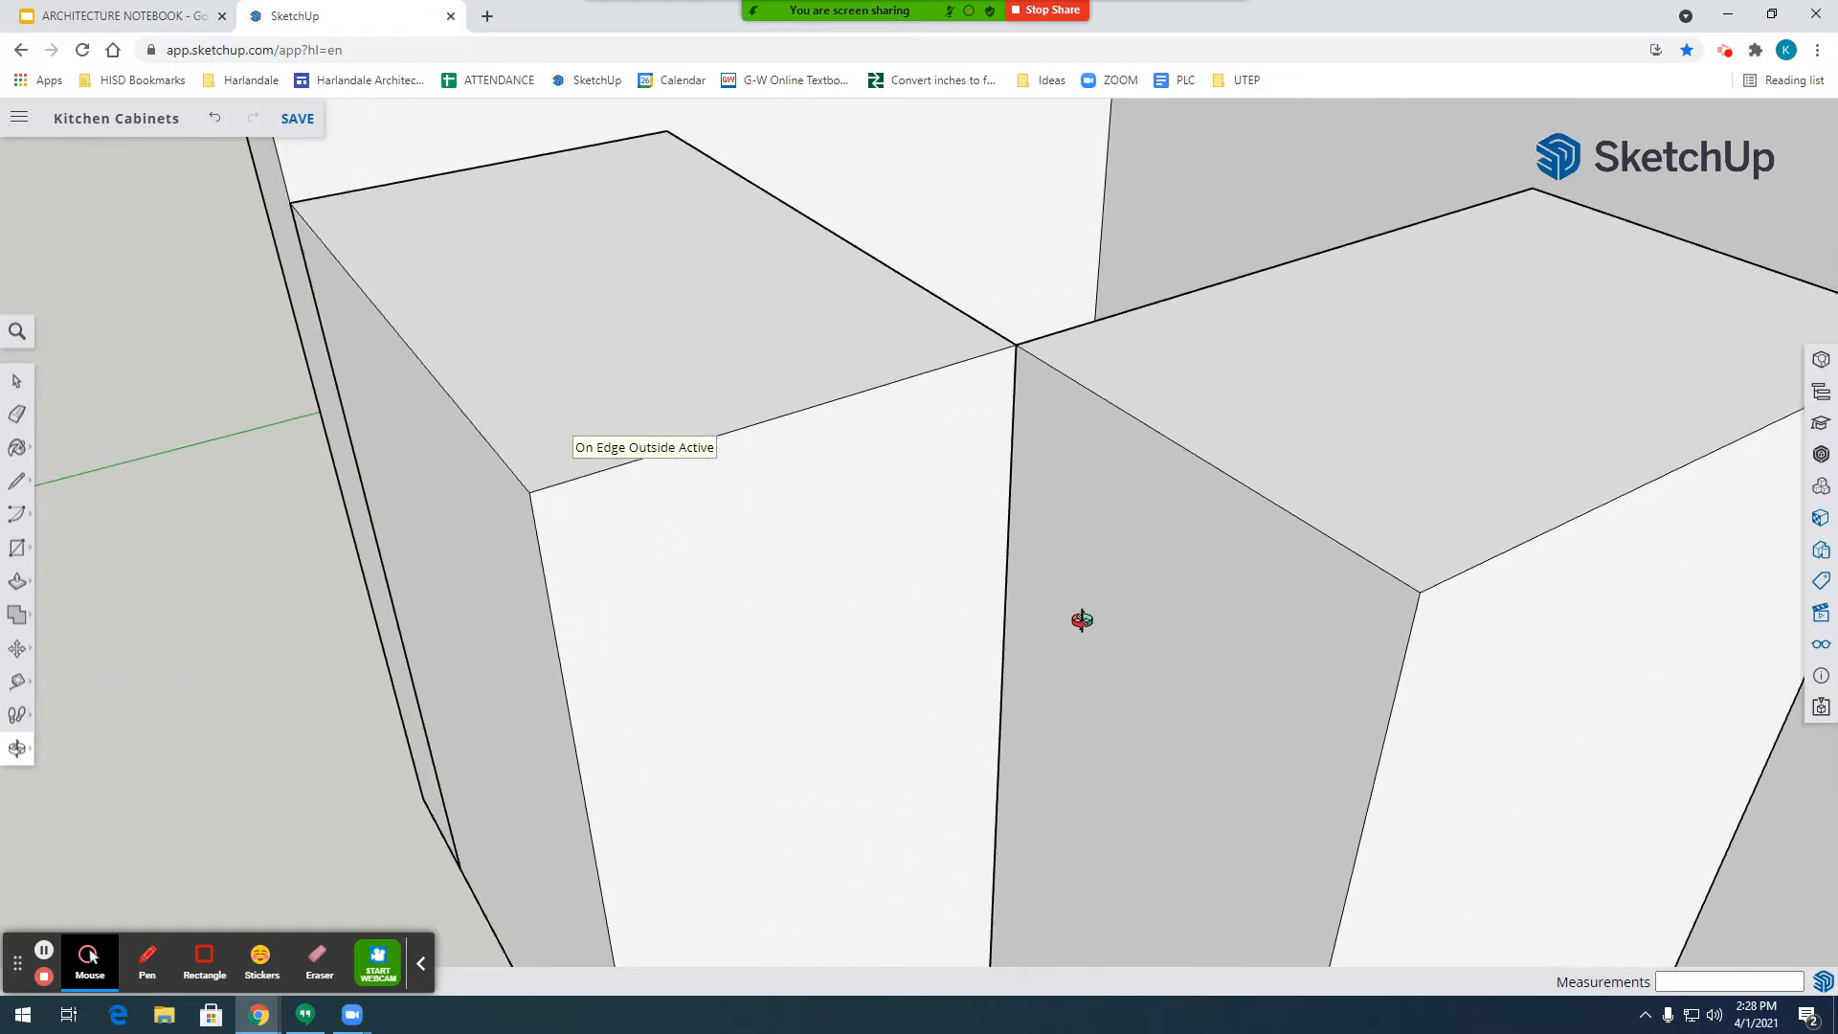
scroll(1086, 618, "down", 2)
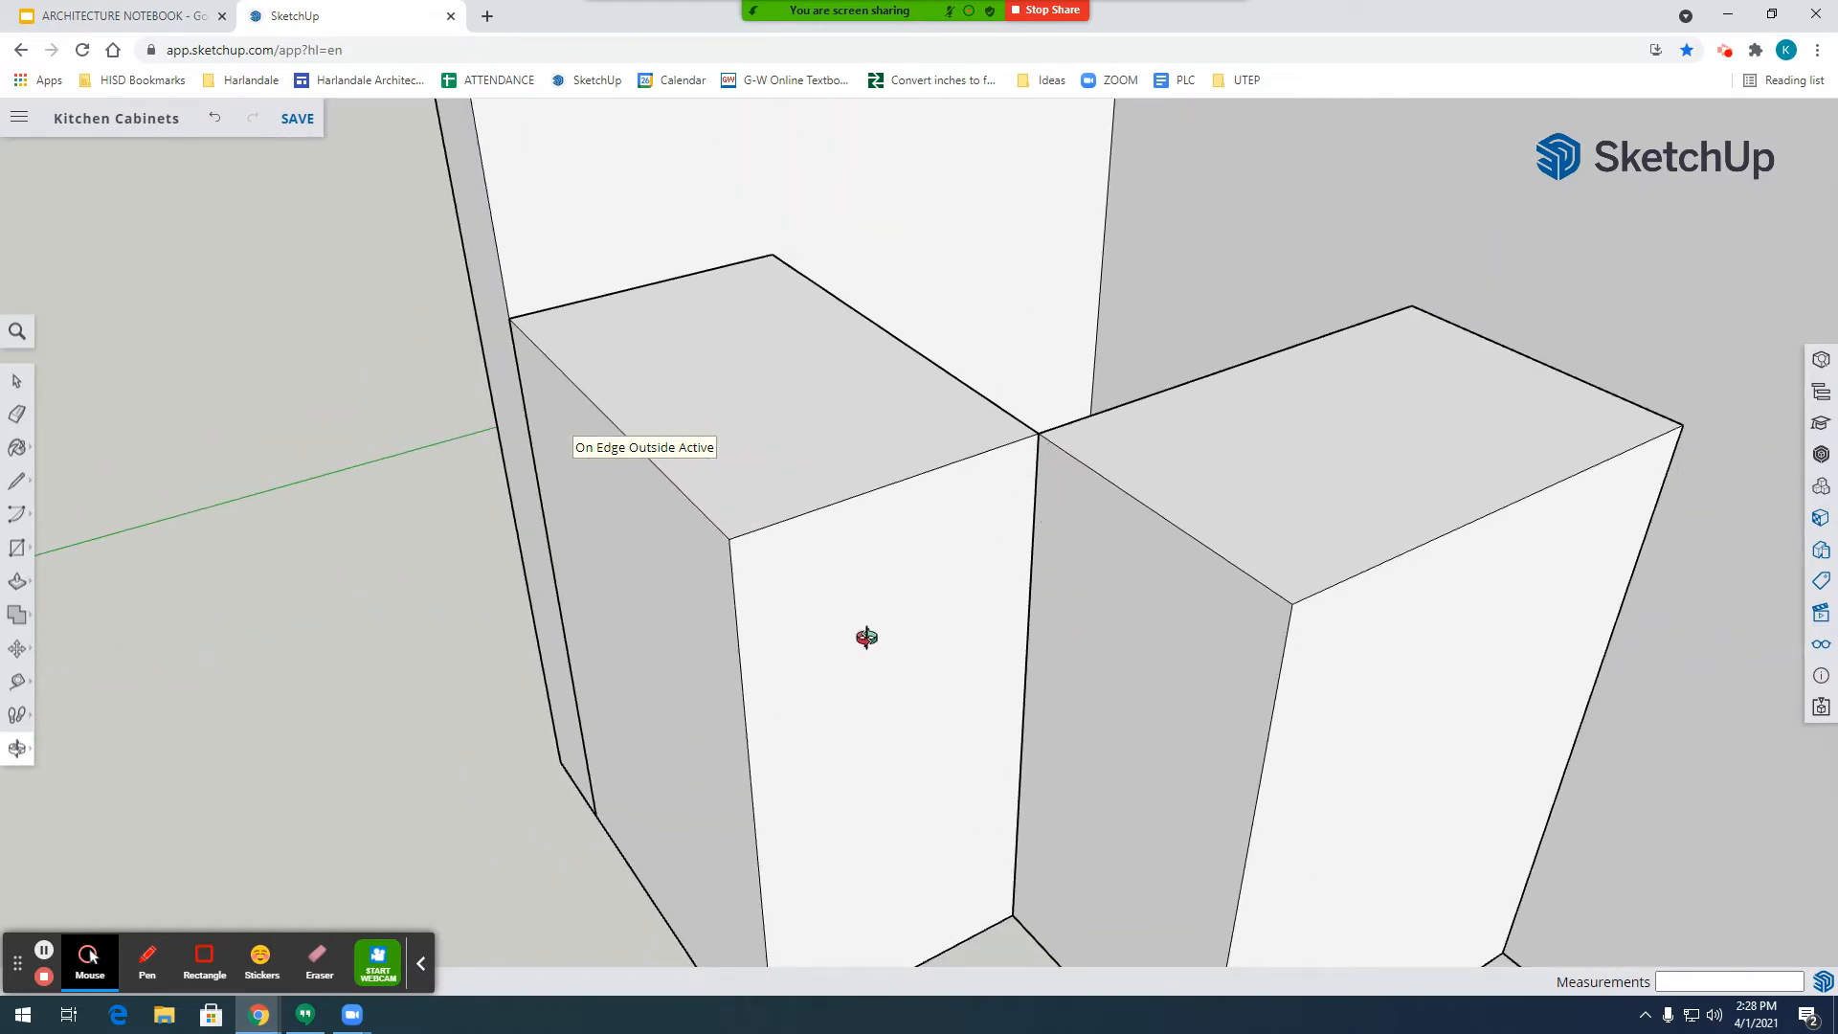
left_click_drag(1169, 549, 1190, 645)
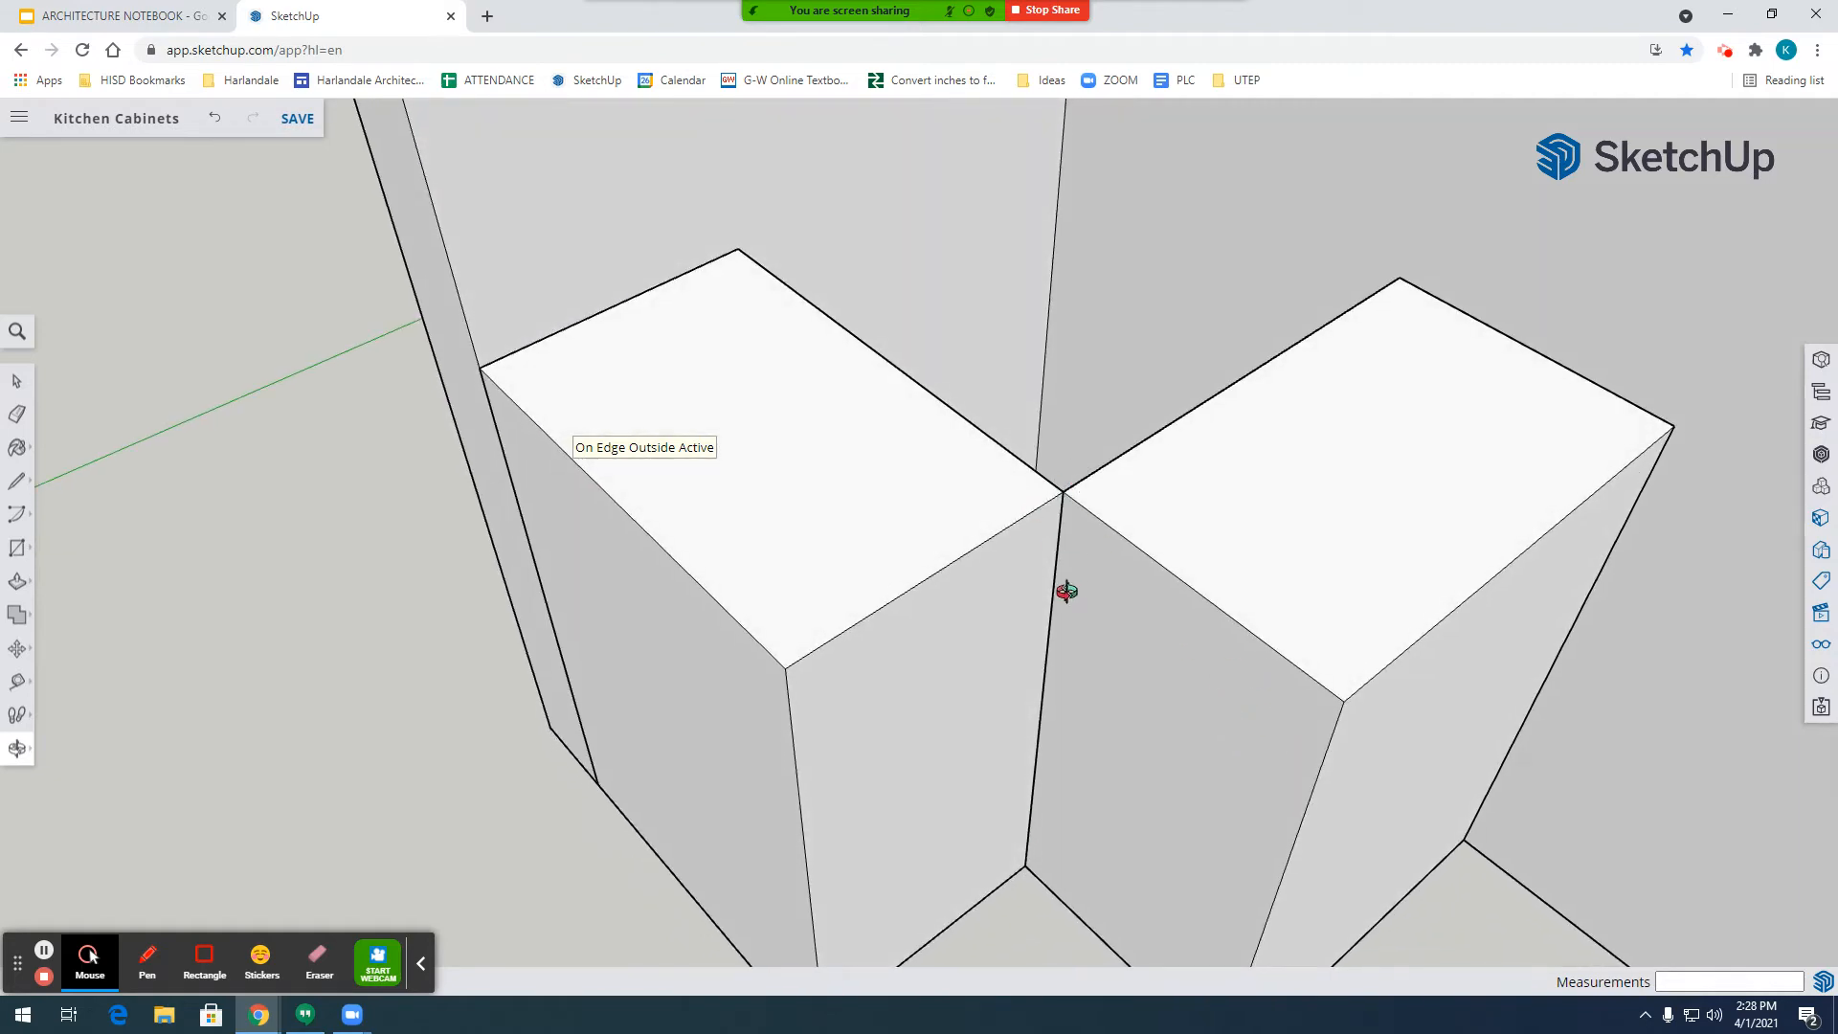
scroll(1063, 592, "down", 5)
scroll(1066, 590, "up", 2)
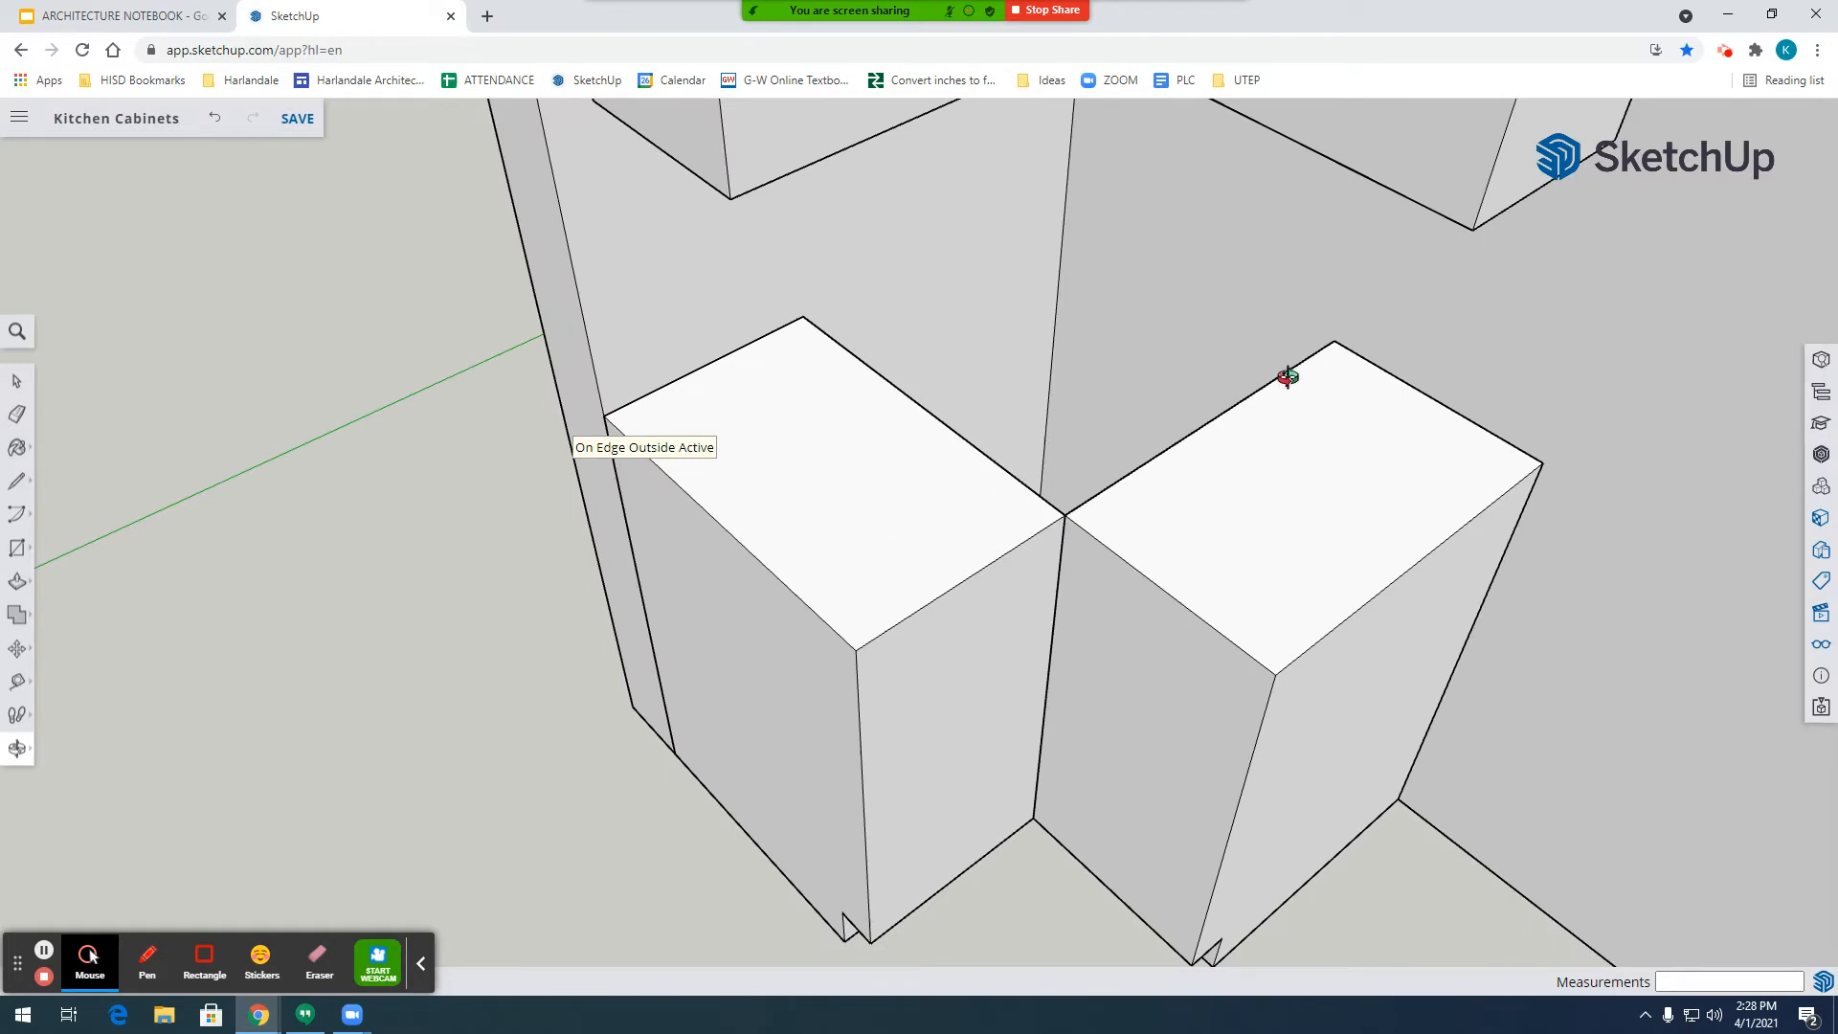
Compare from above how the wall cabinets and the base cabinets each meet in the corner.
scroll(1288, 376, "down", 8)
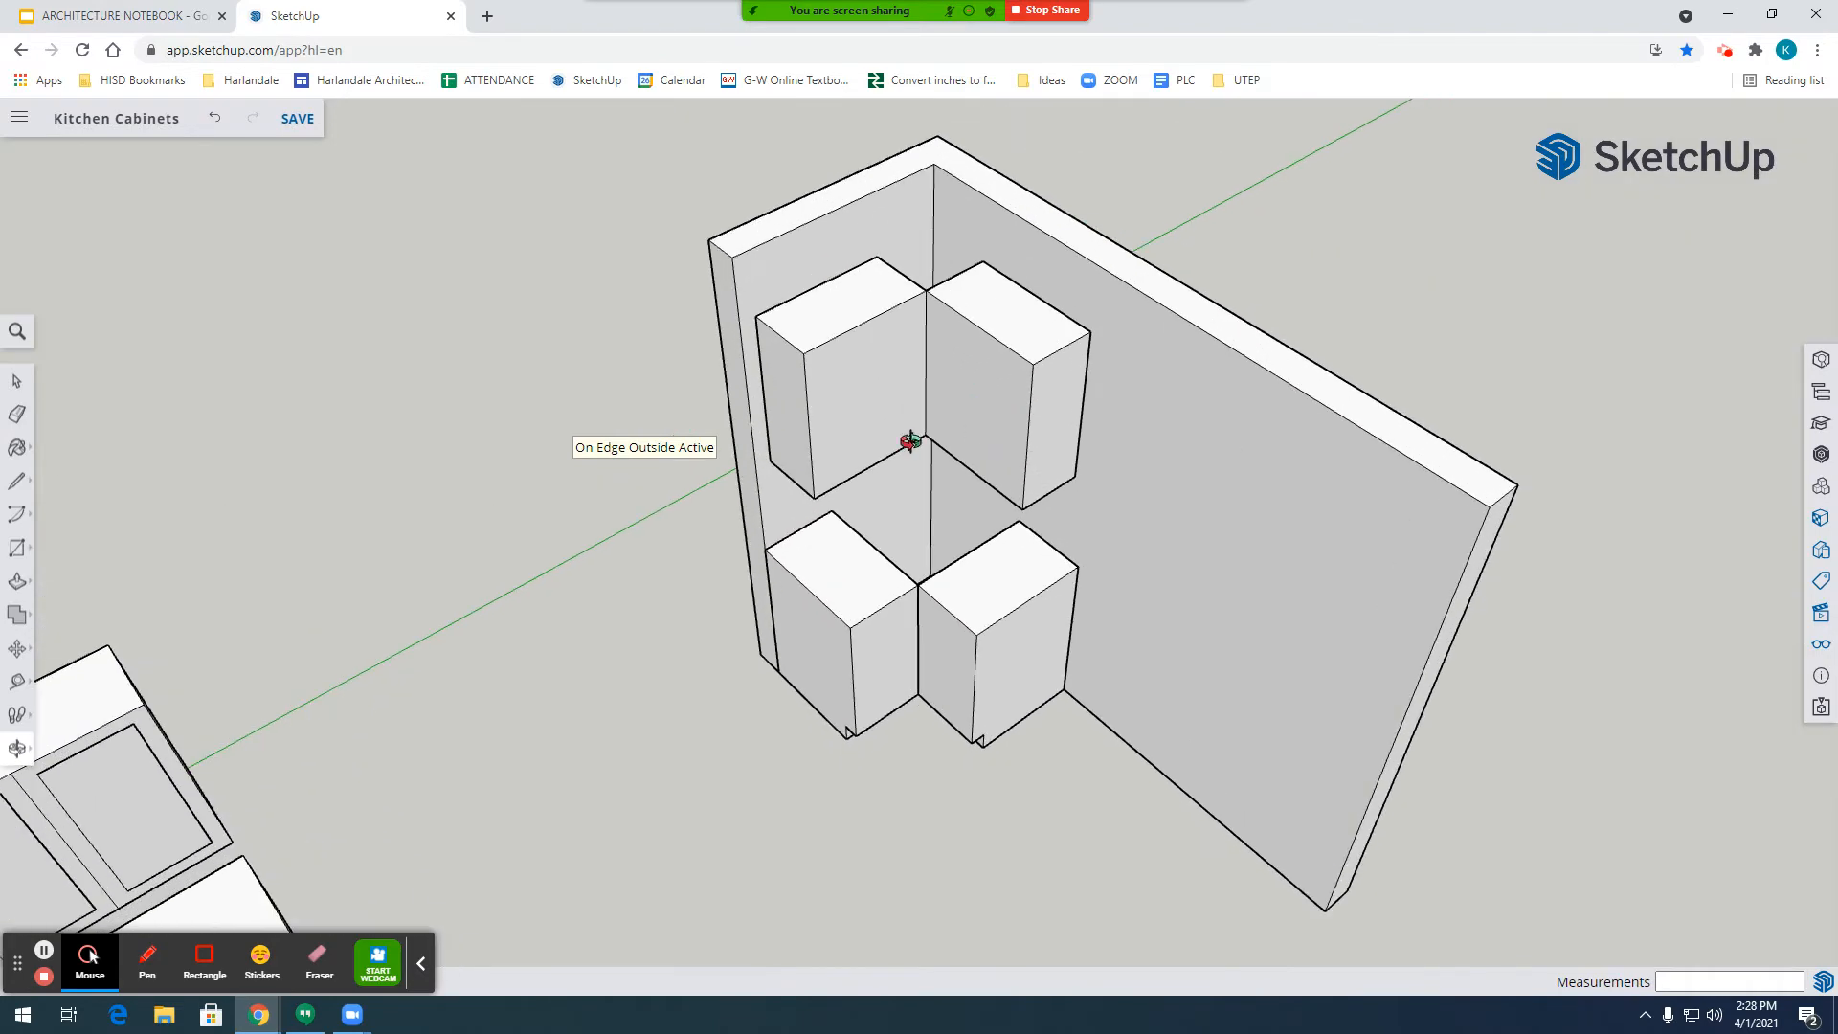
scroll(926, 290, "up", 5)
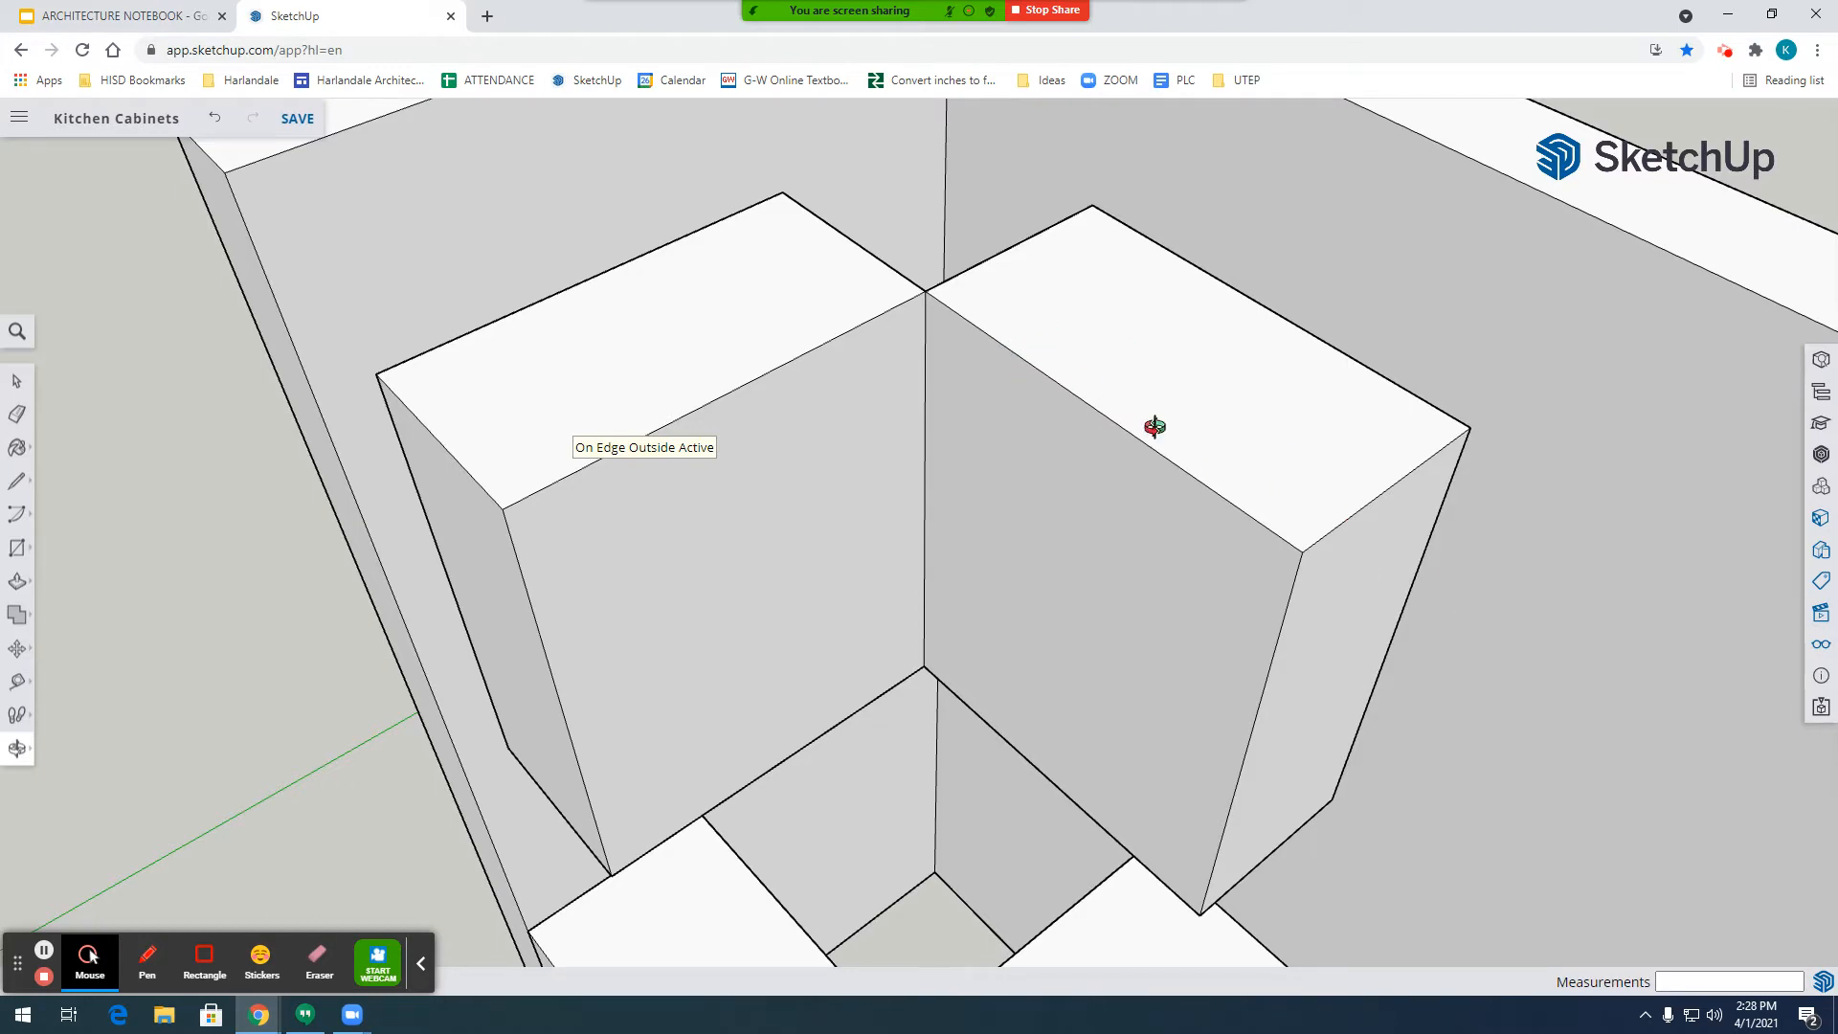
scroll(1383, 526, "down", 5)
scroll(1063, 641, "down", 2)
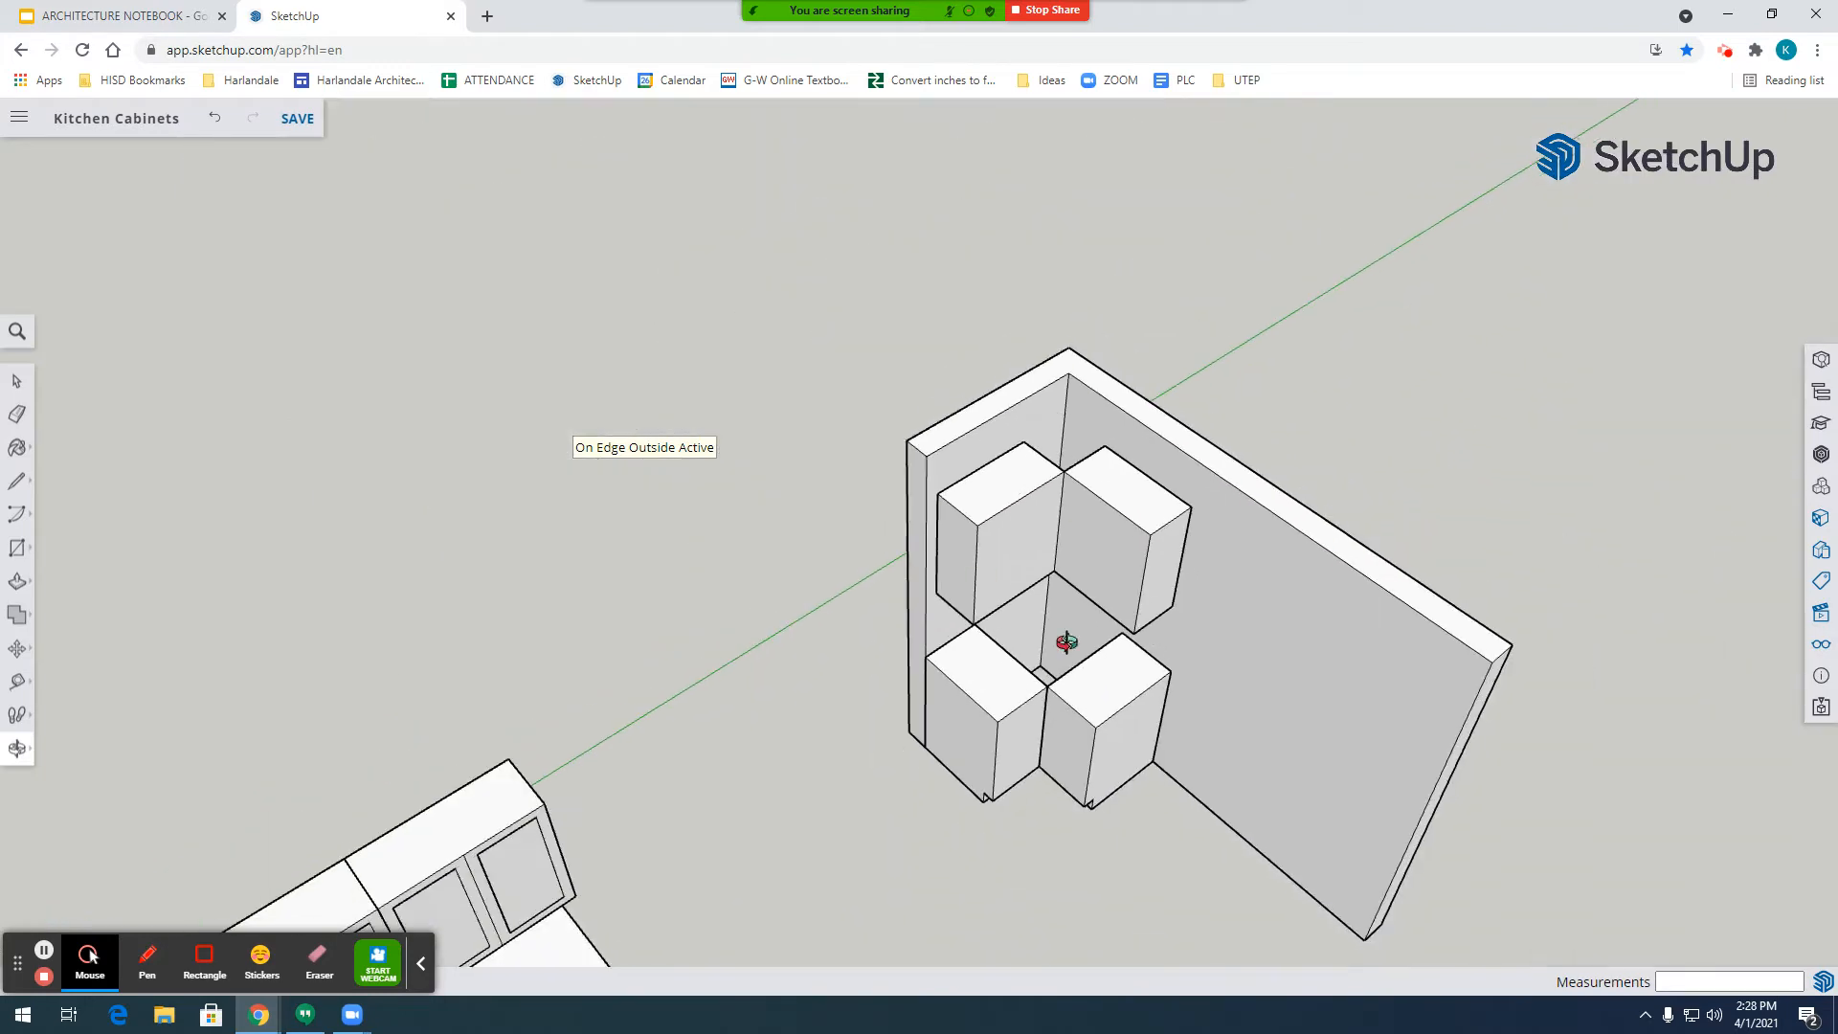
scroll(921, 740, "up", 6)
scroll(921, 740, "up", 2)
scroll(1261, 616, "down", 4)
scroll(1175, 681, "up", 5)
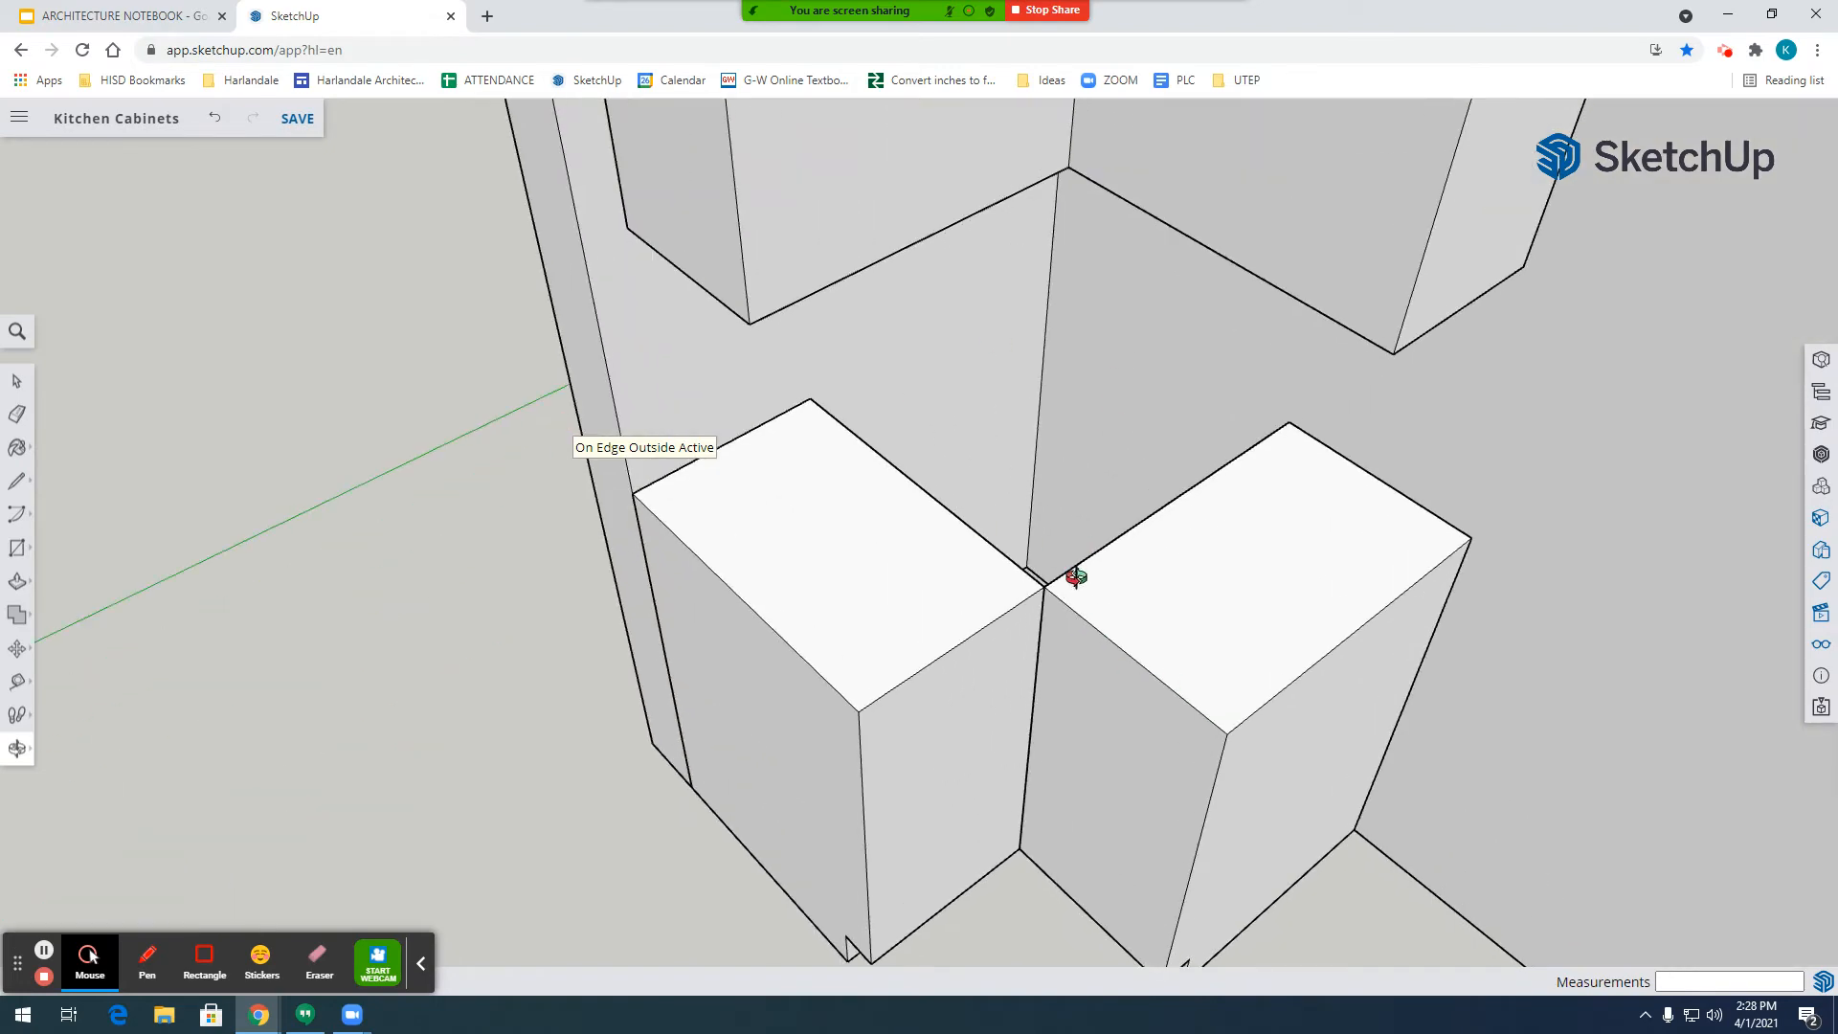
Paste the countertop onto the corner base cabinets, placed at the outer back corner of the short-wall cabinet.
scroll(958, 589, "down", 5)
scroll(1058, 636, "up", 5)
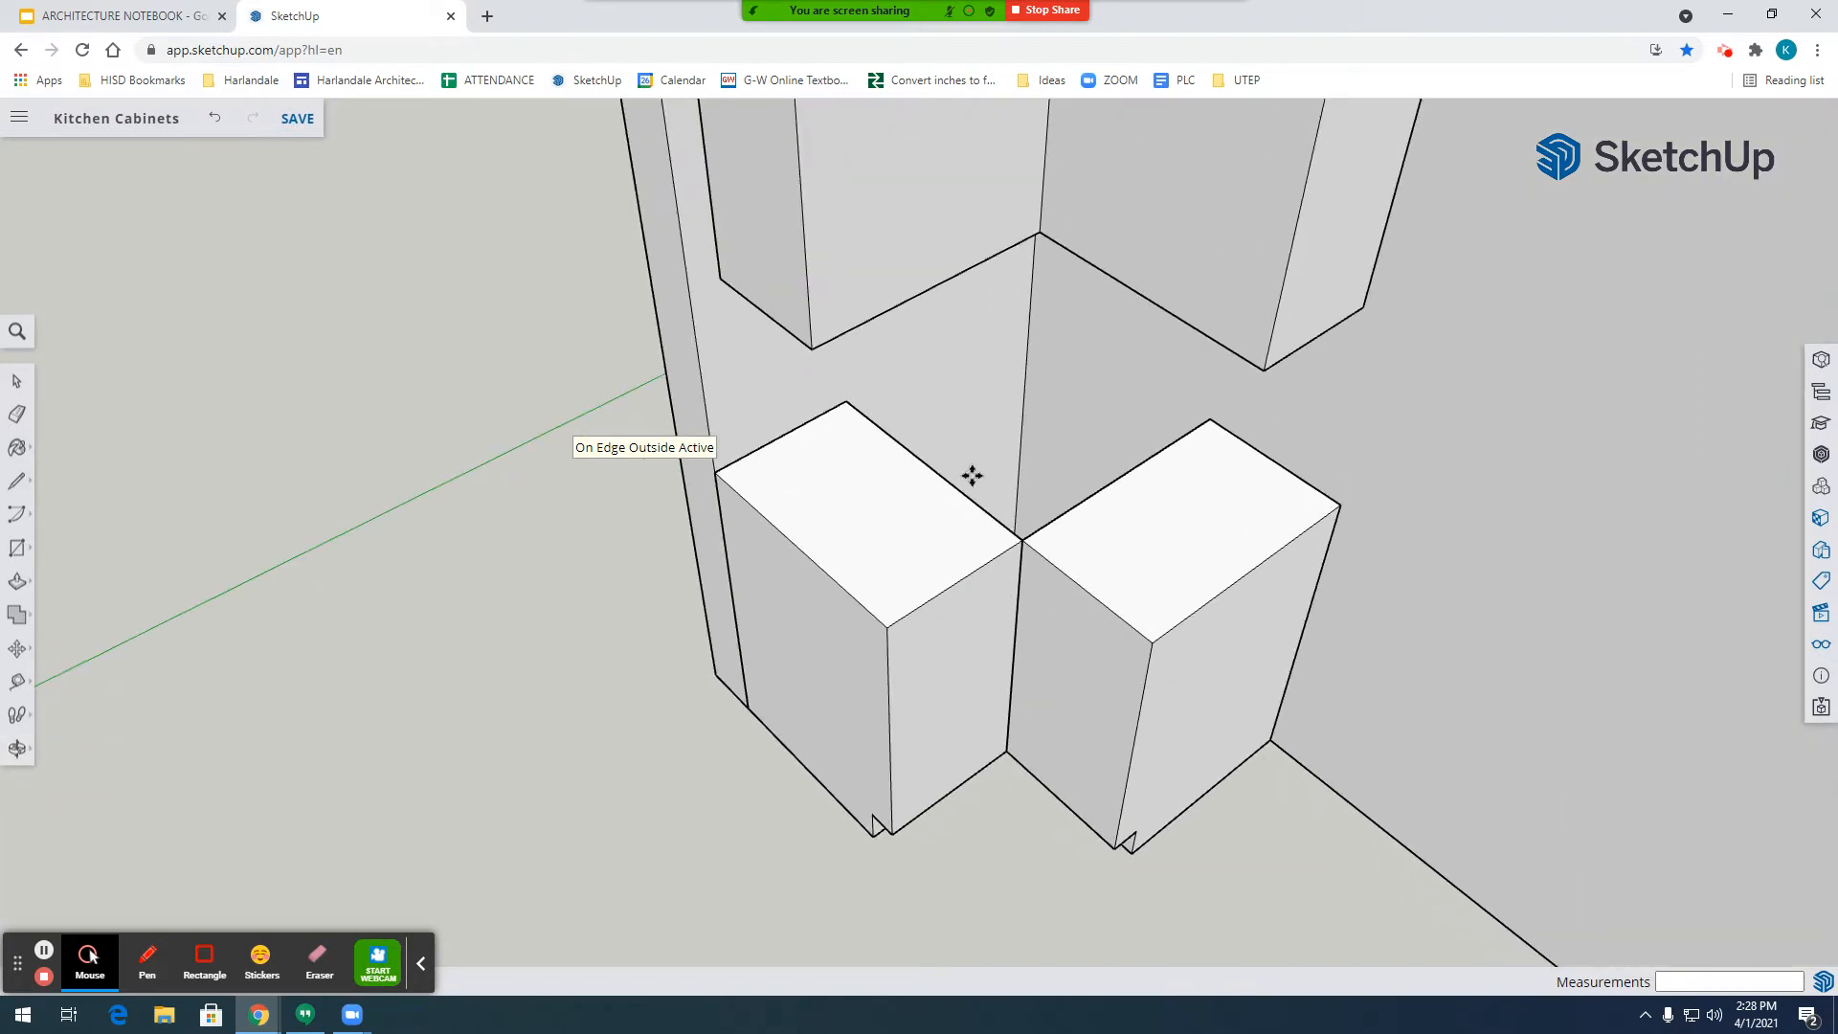
key("ctrl+v")
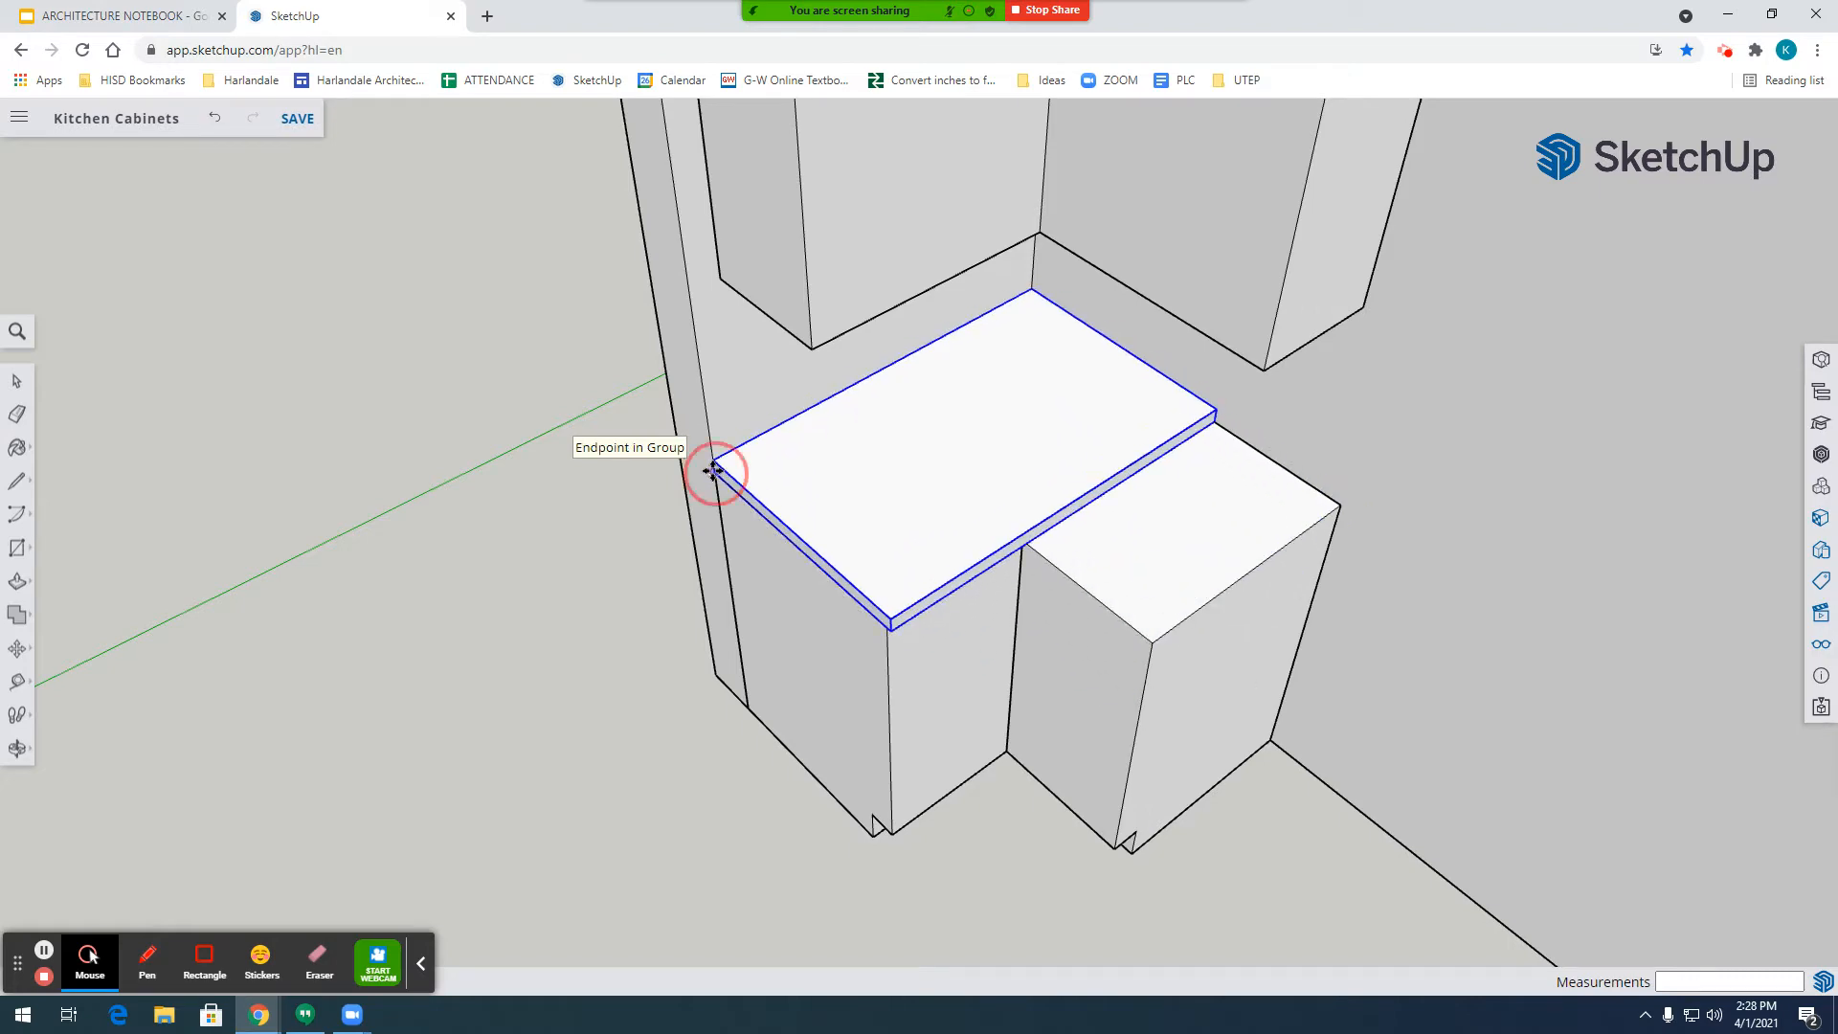
left_click(714, 471)
Examine the pasted countertop on the corner base cabinets from the front, the end and above.
left_click(17, 748)
left_click_drag(1021, 792, 1024, 510)
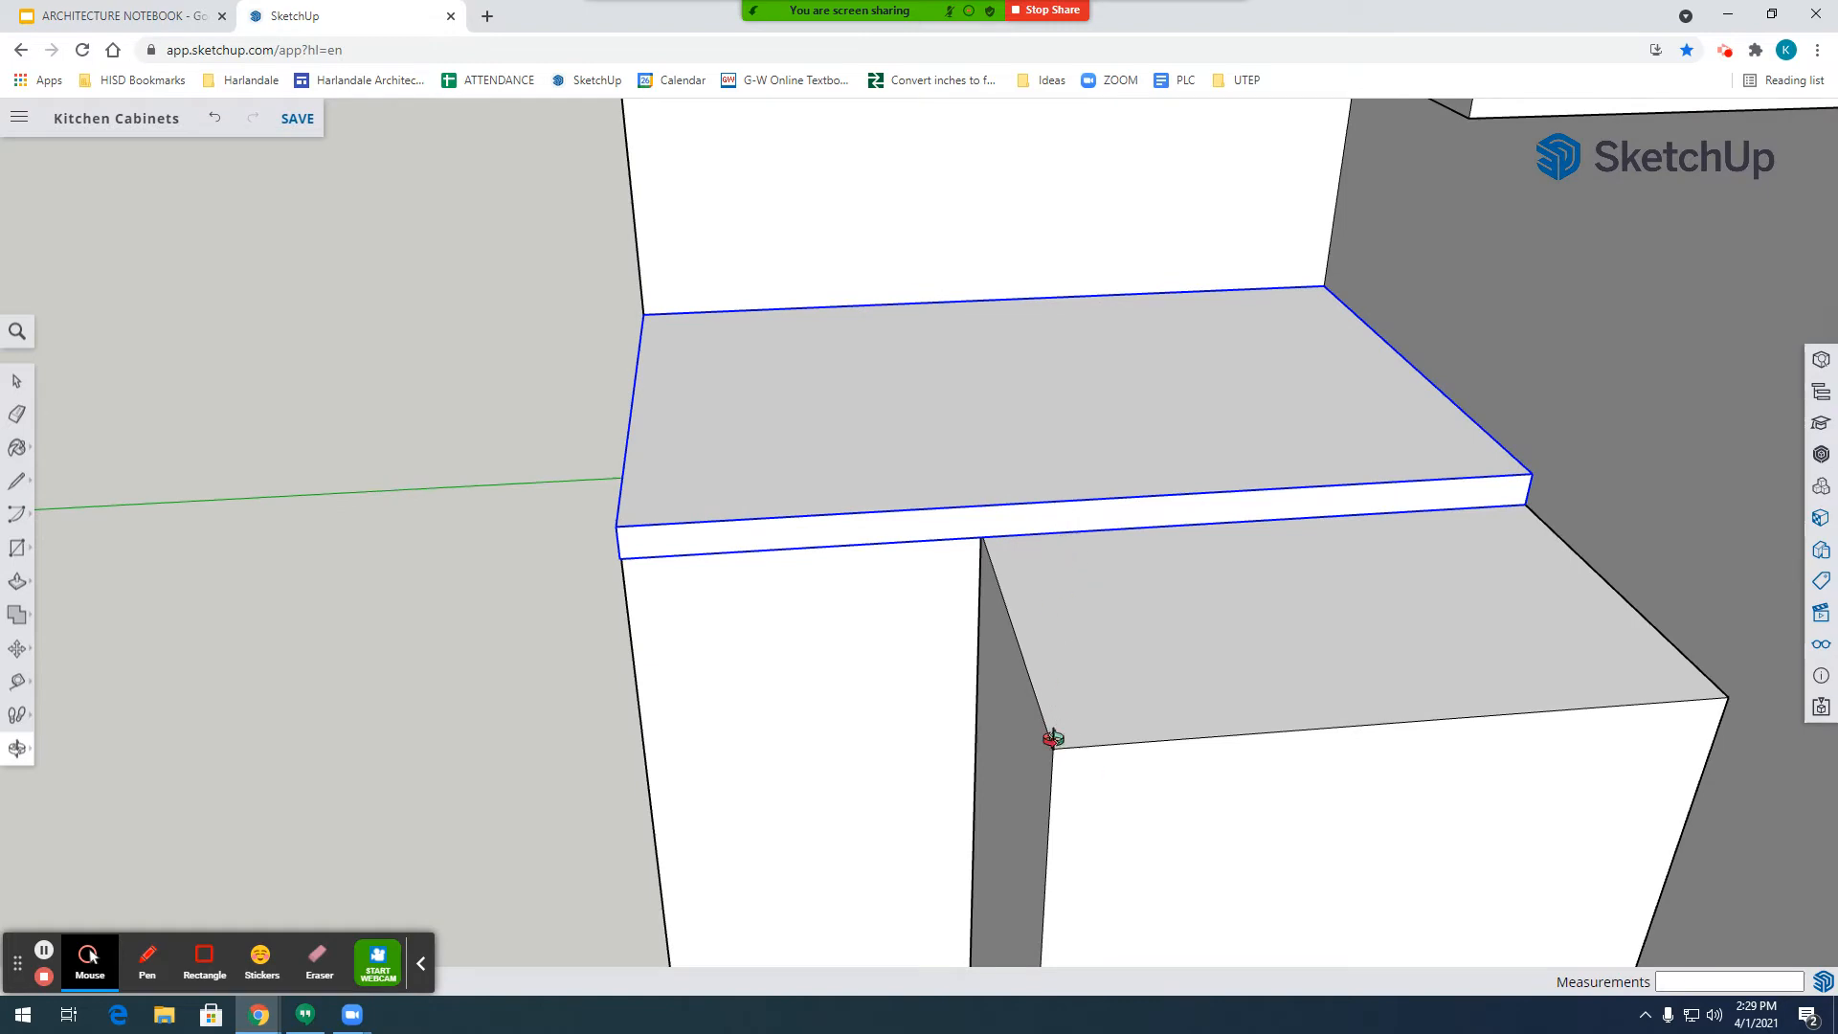
left_click_drag(1054, 738, 1543, 805)
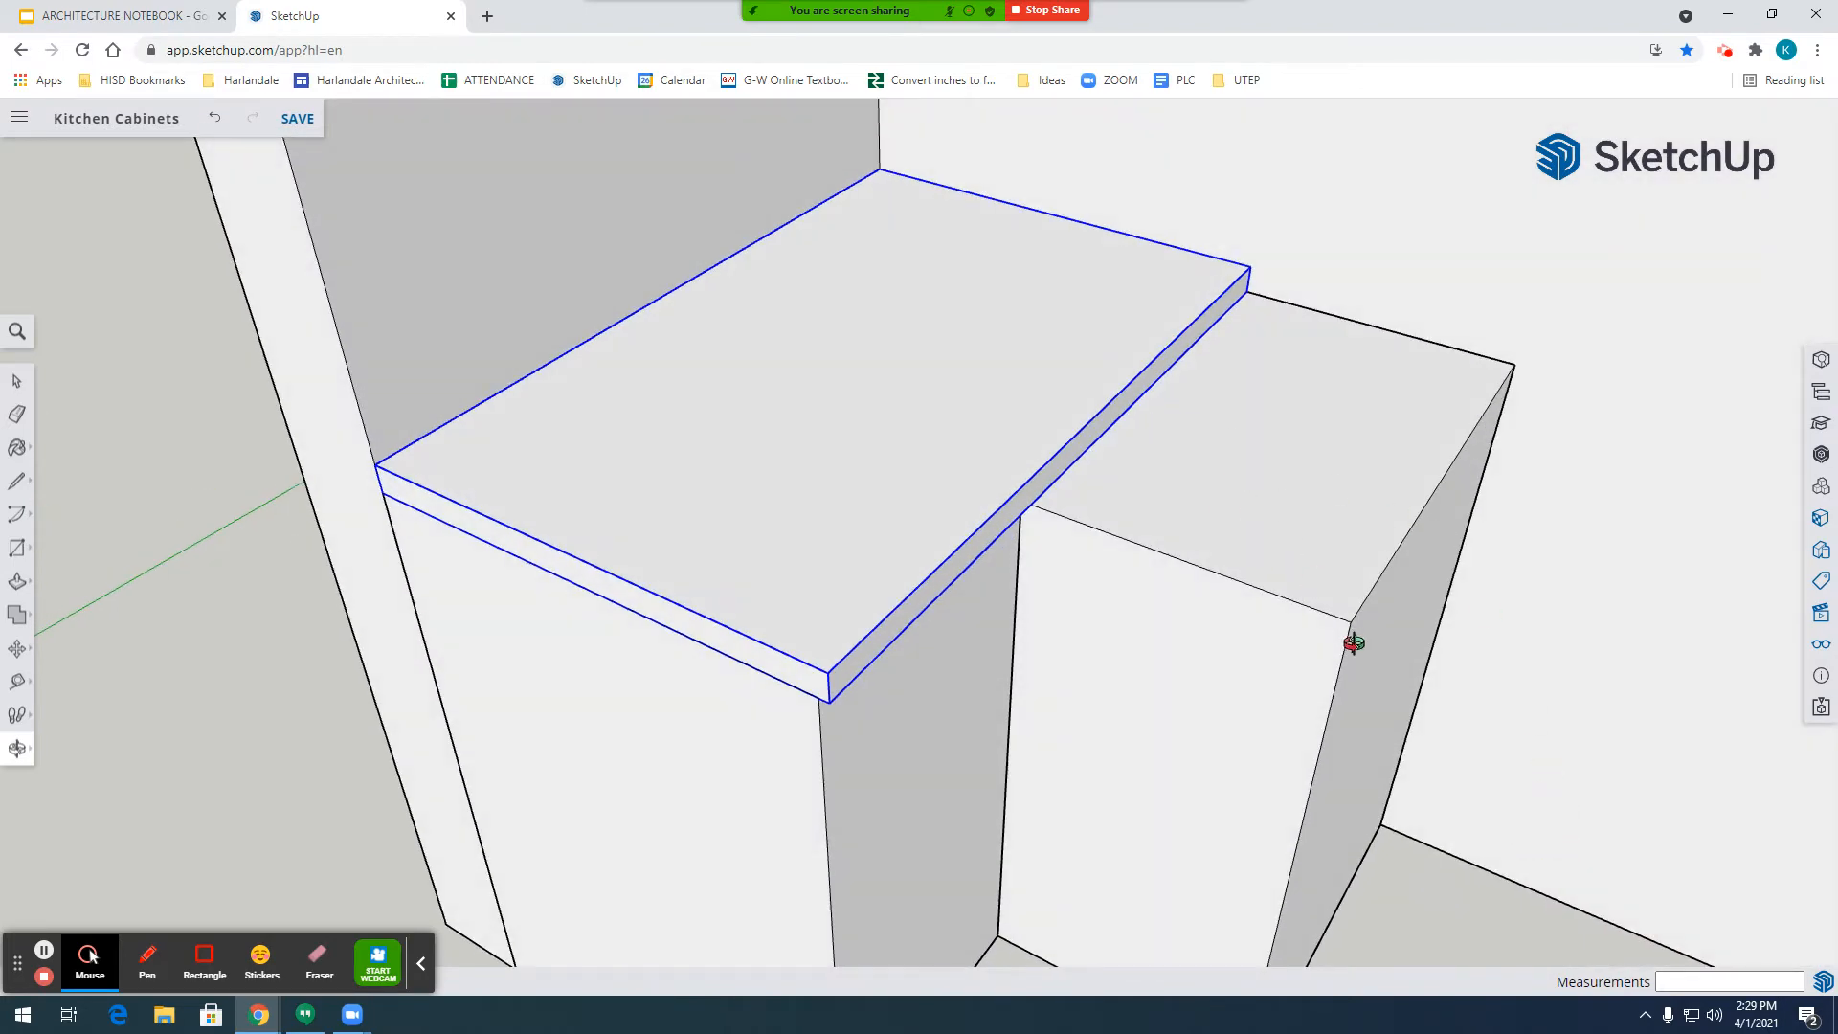
left_click_drag(1353, 644, 961, 317)
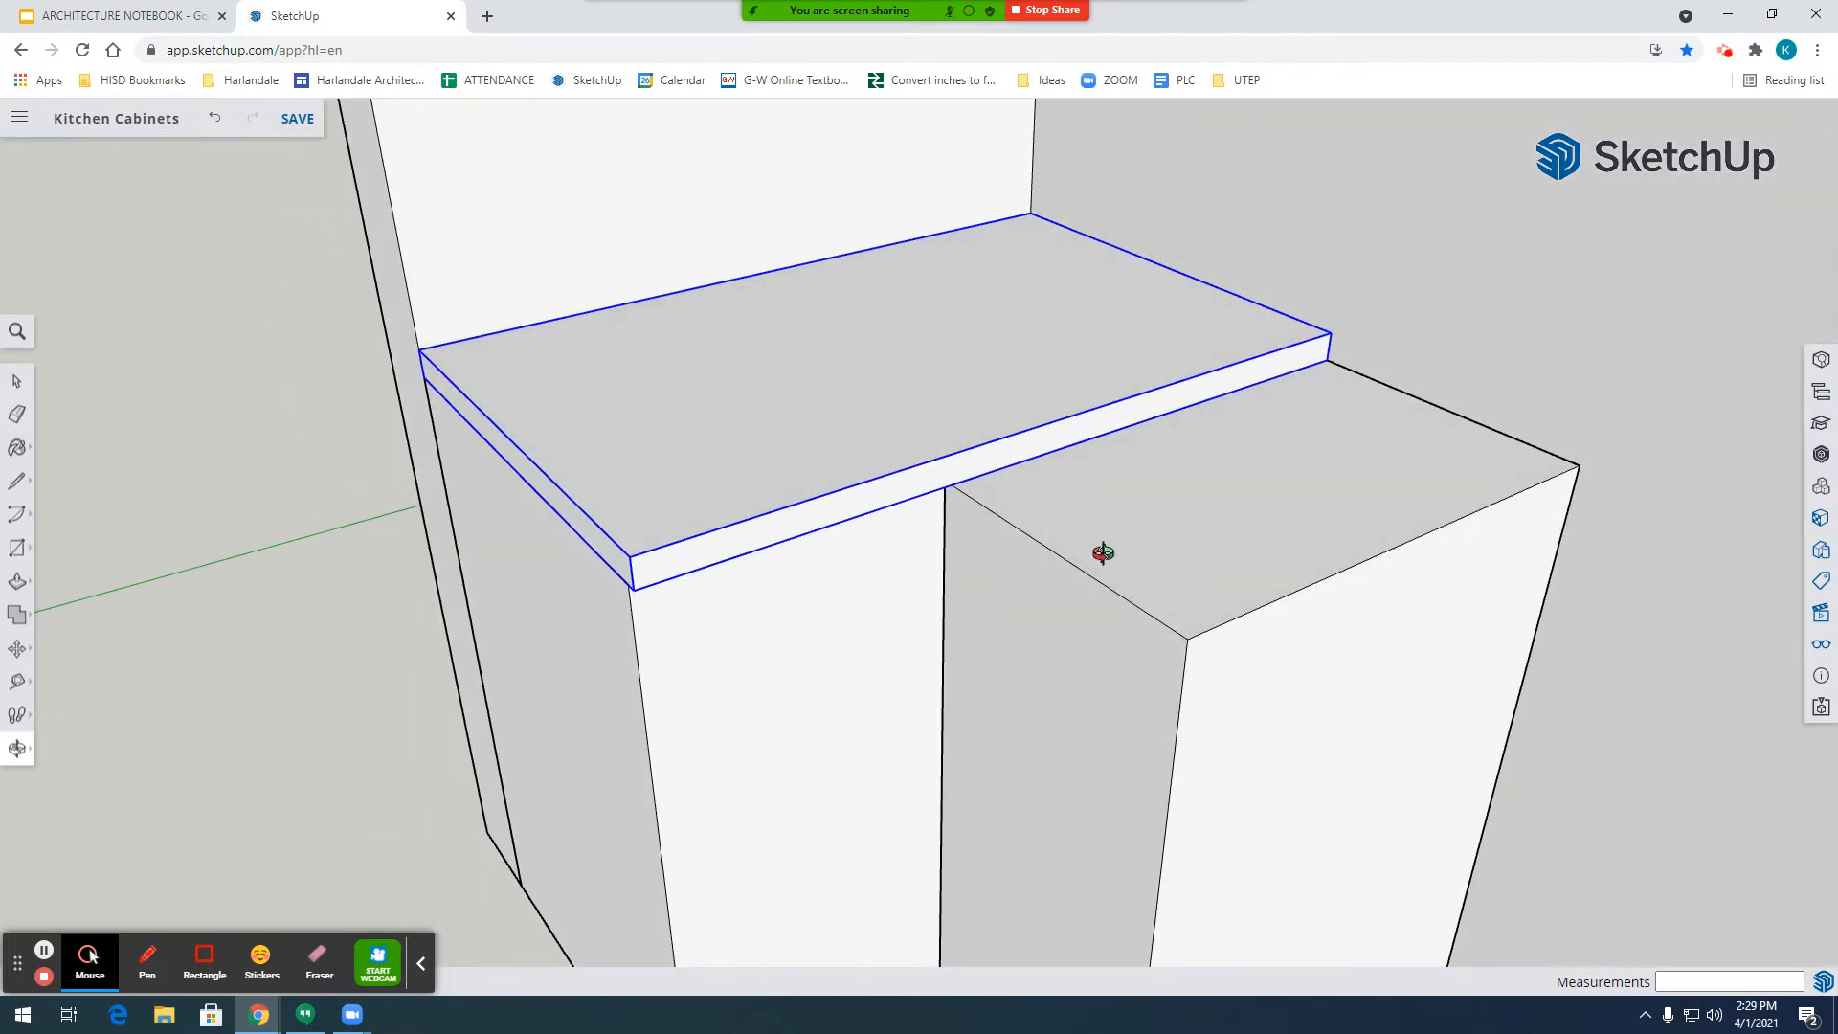
left_click_drag(1157, 611, 849, 591)
scroll(894, 690, "down", 10)
left_click_drag(894, 689, 1253, 461)
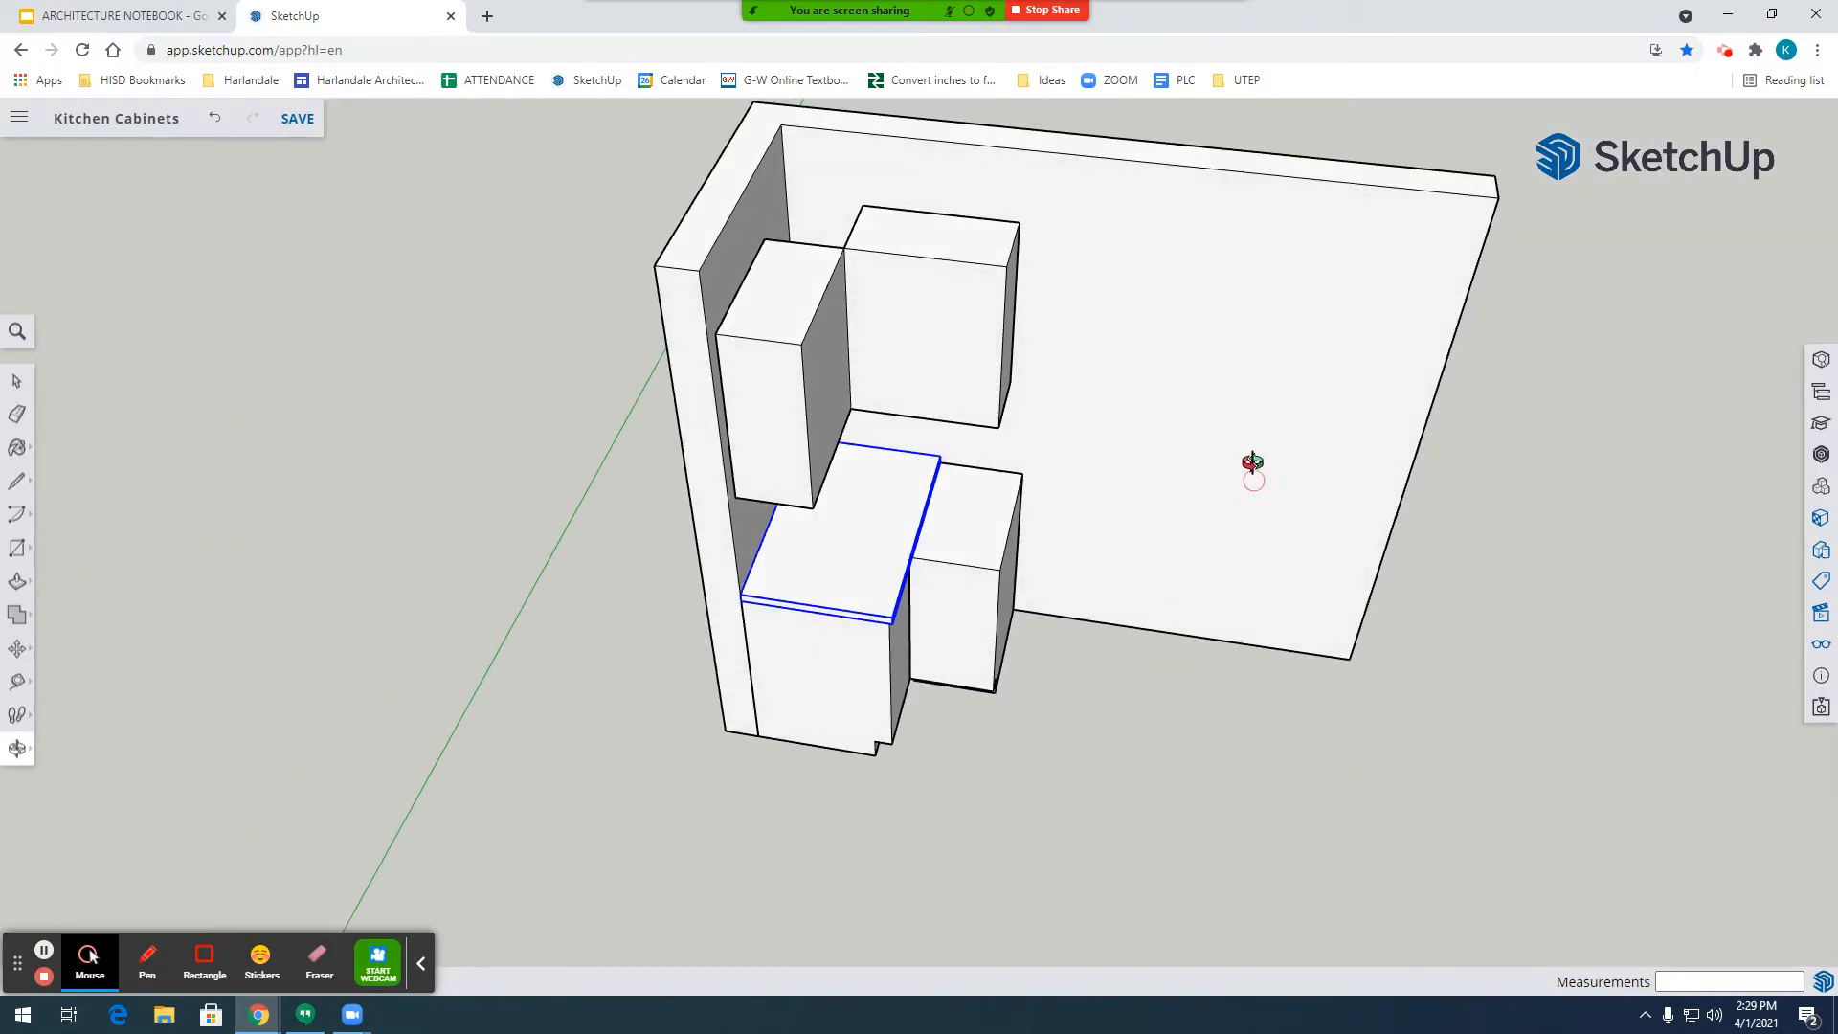
View all the cabinet rows together and return to the plain-front row with the long countertop.
scroll(1150, 586, "down", 10)
left_click_drag(985, 377, 1363, 463)
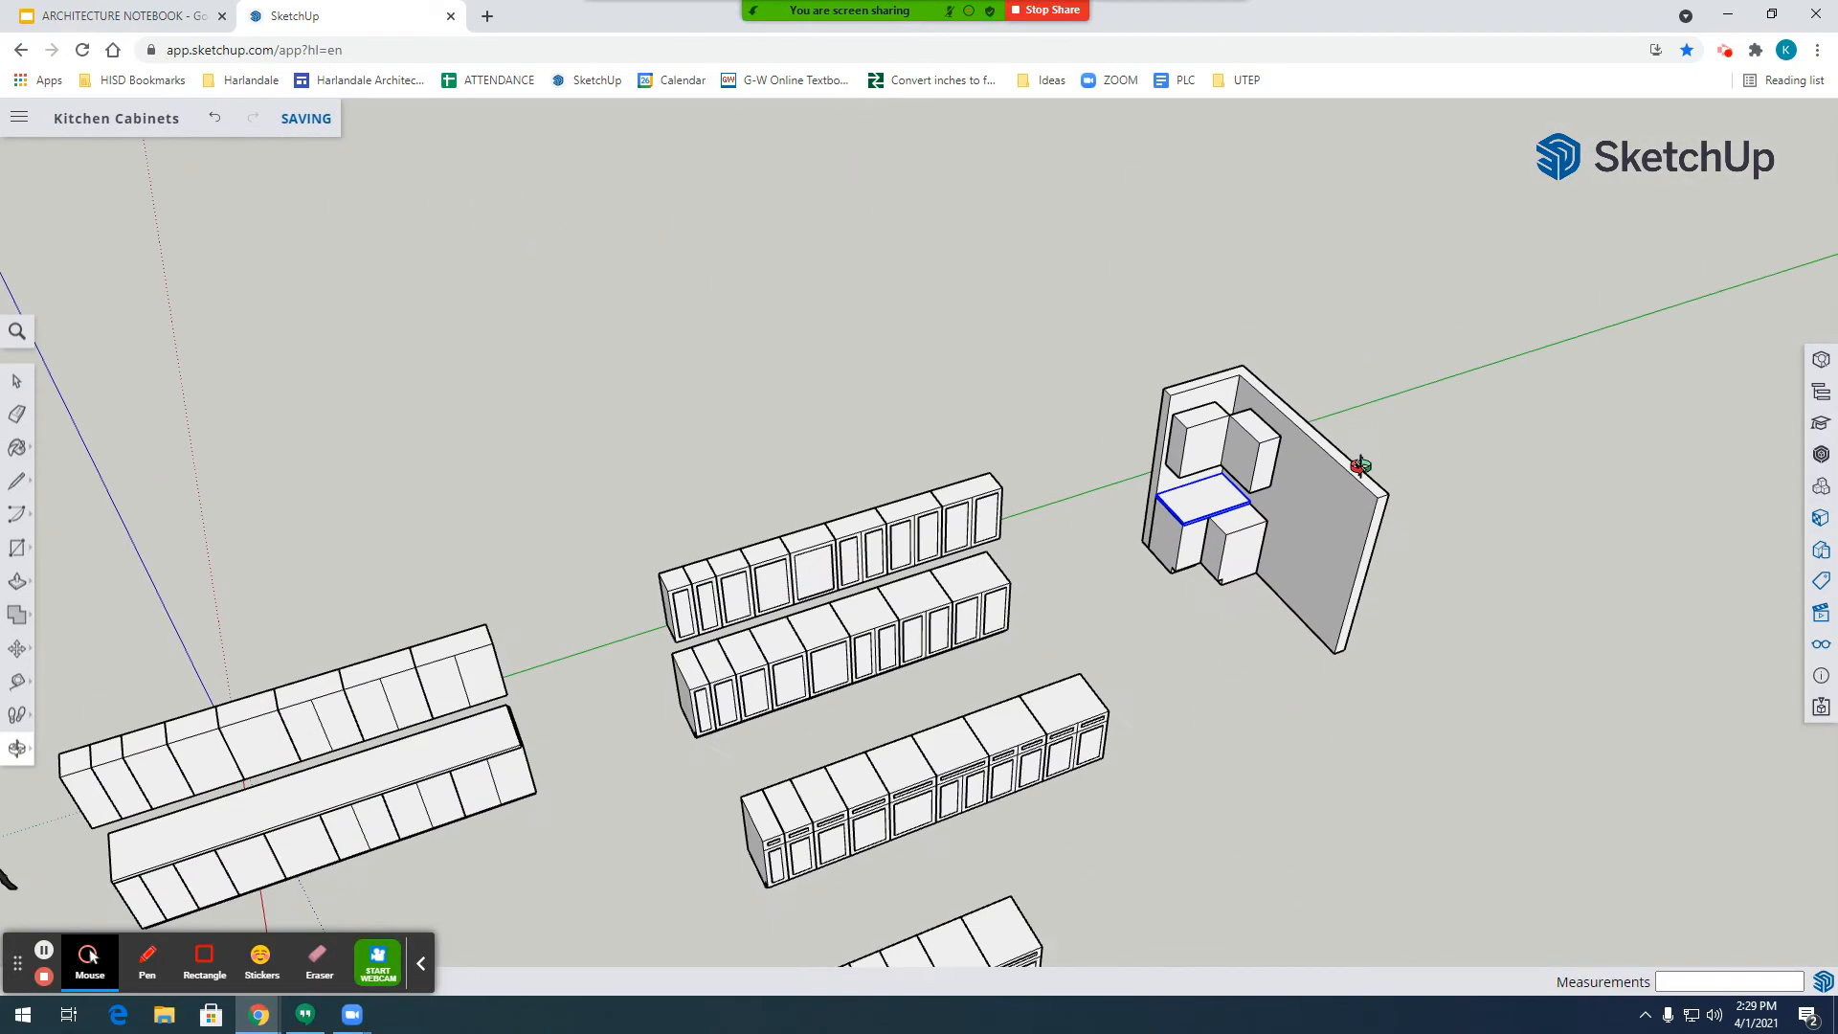
scroll(760, 680, "up", 5)
left_click_drag(760, 680, 917, 608)
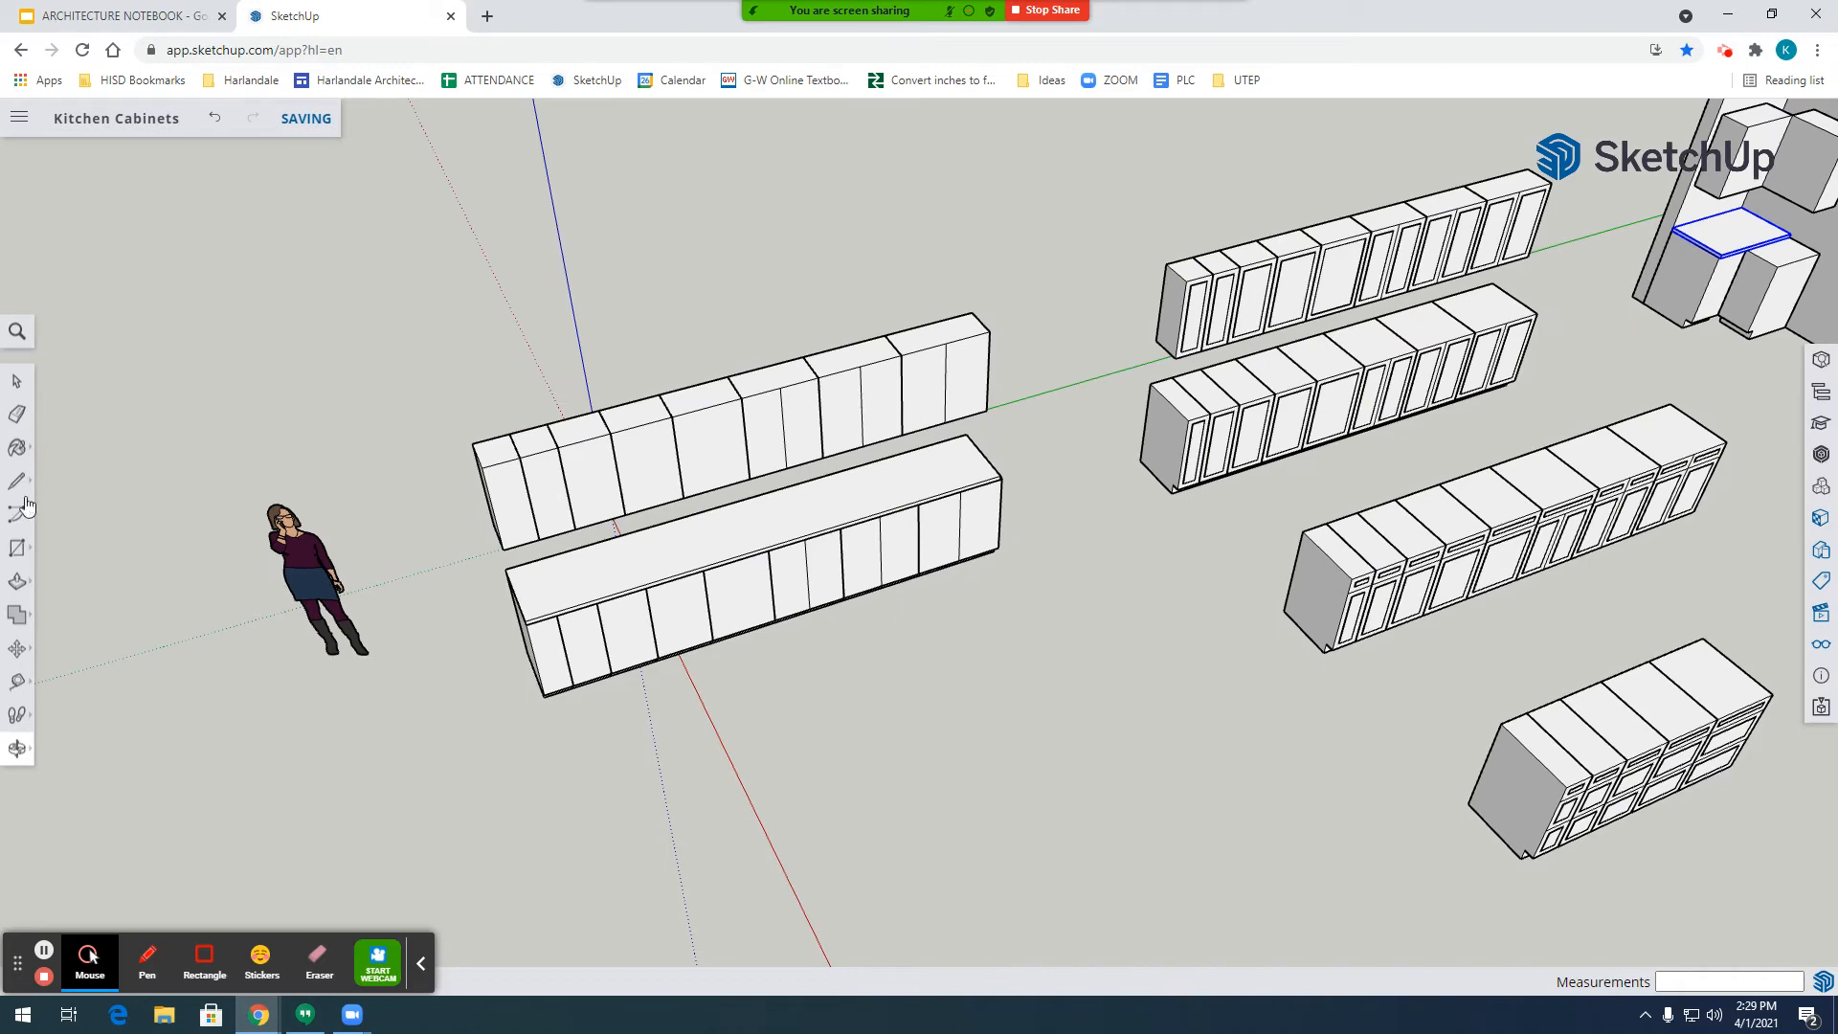
Copy a double-door base cabinet from the plain-front row and paste it in front of the corner base cabinets.
left_click(13, 384)
scroll(767, 640, "down", 3)
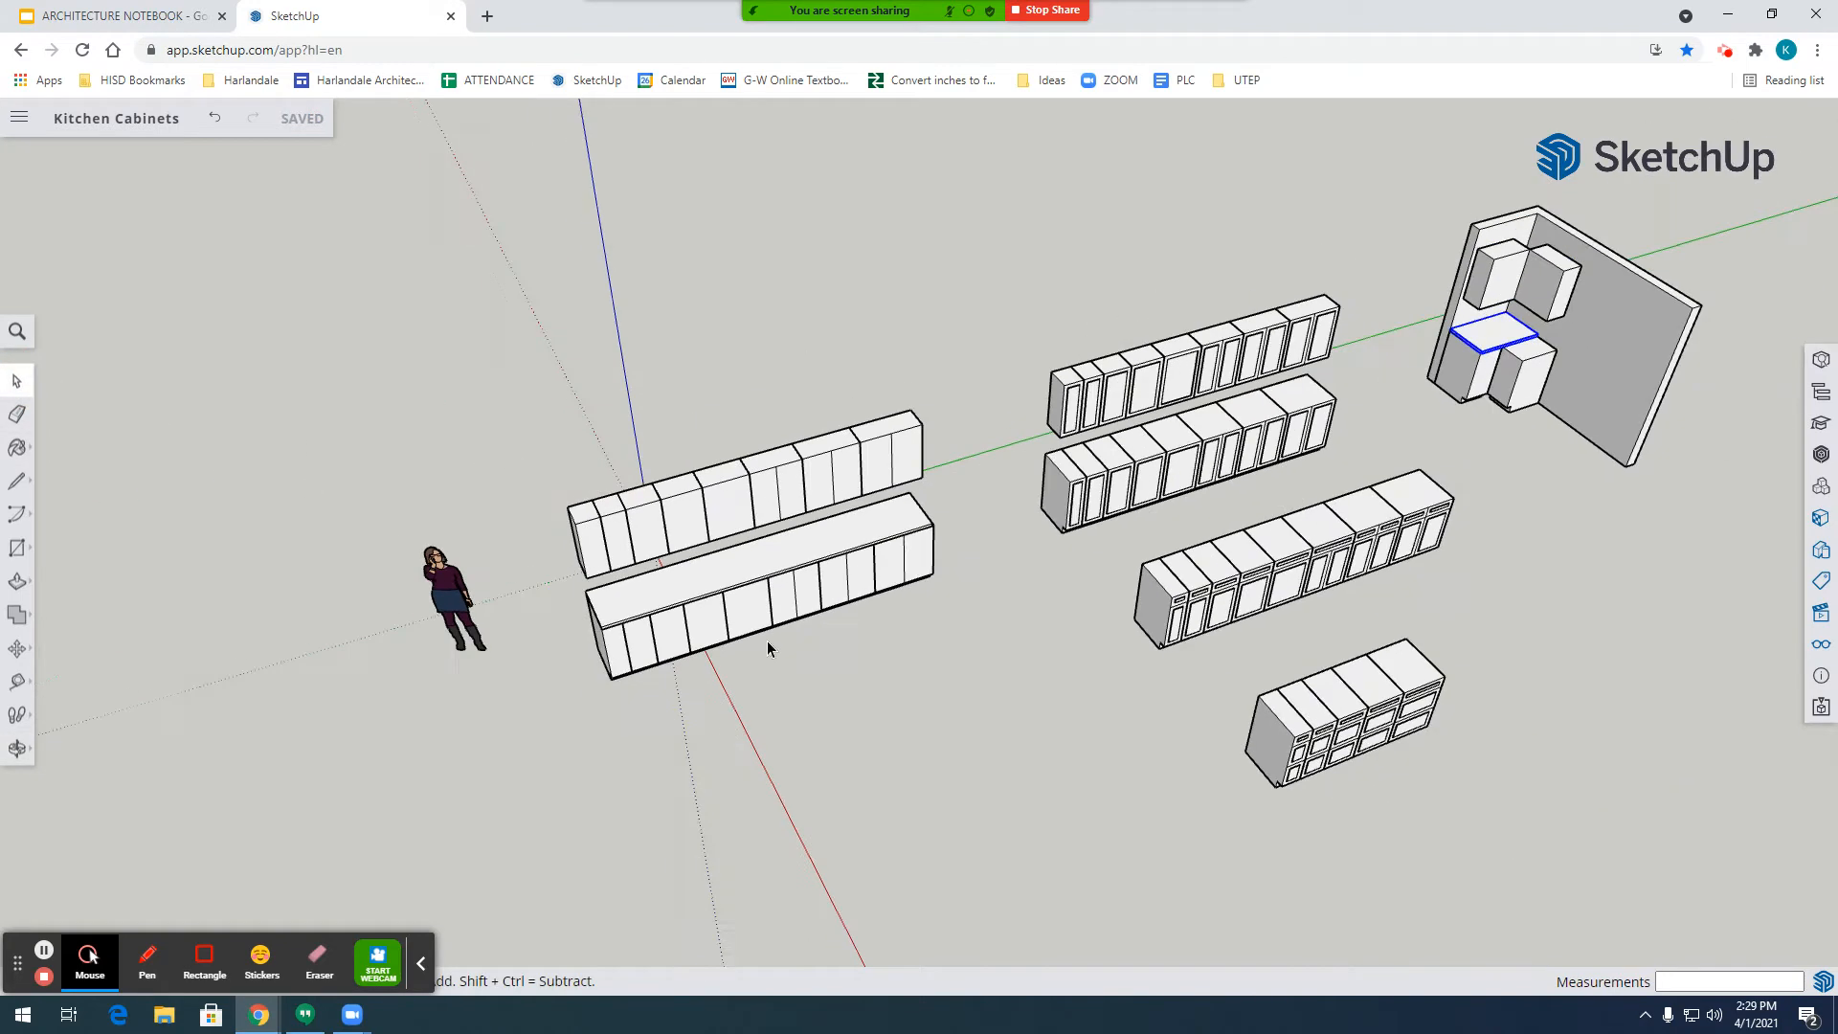
scroll(745, 601, "up", 4)
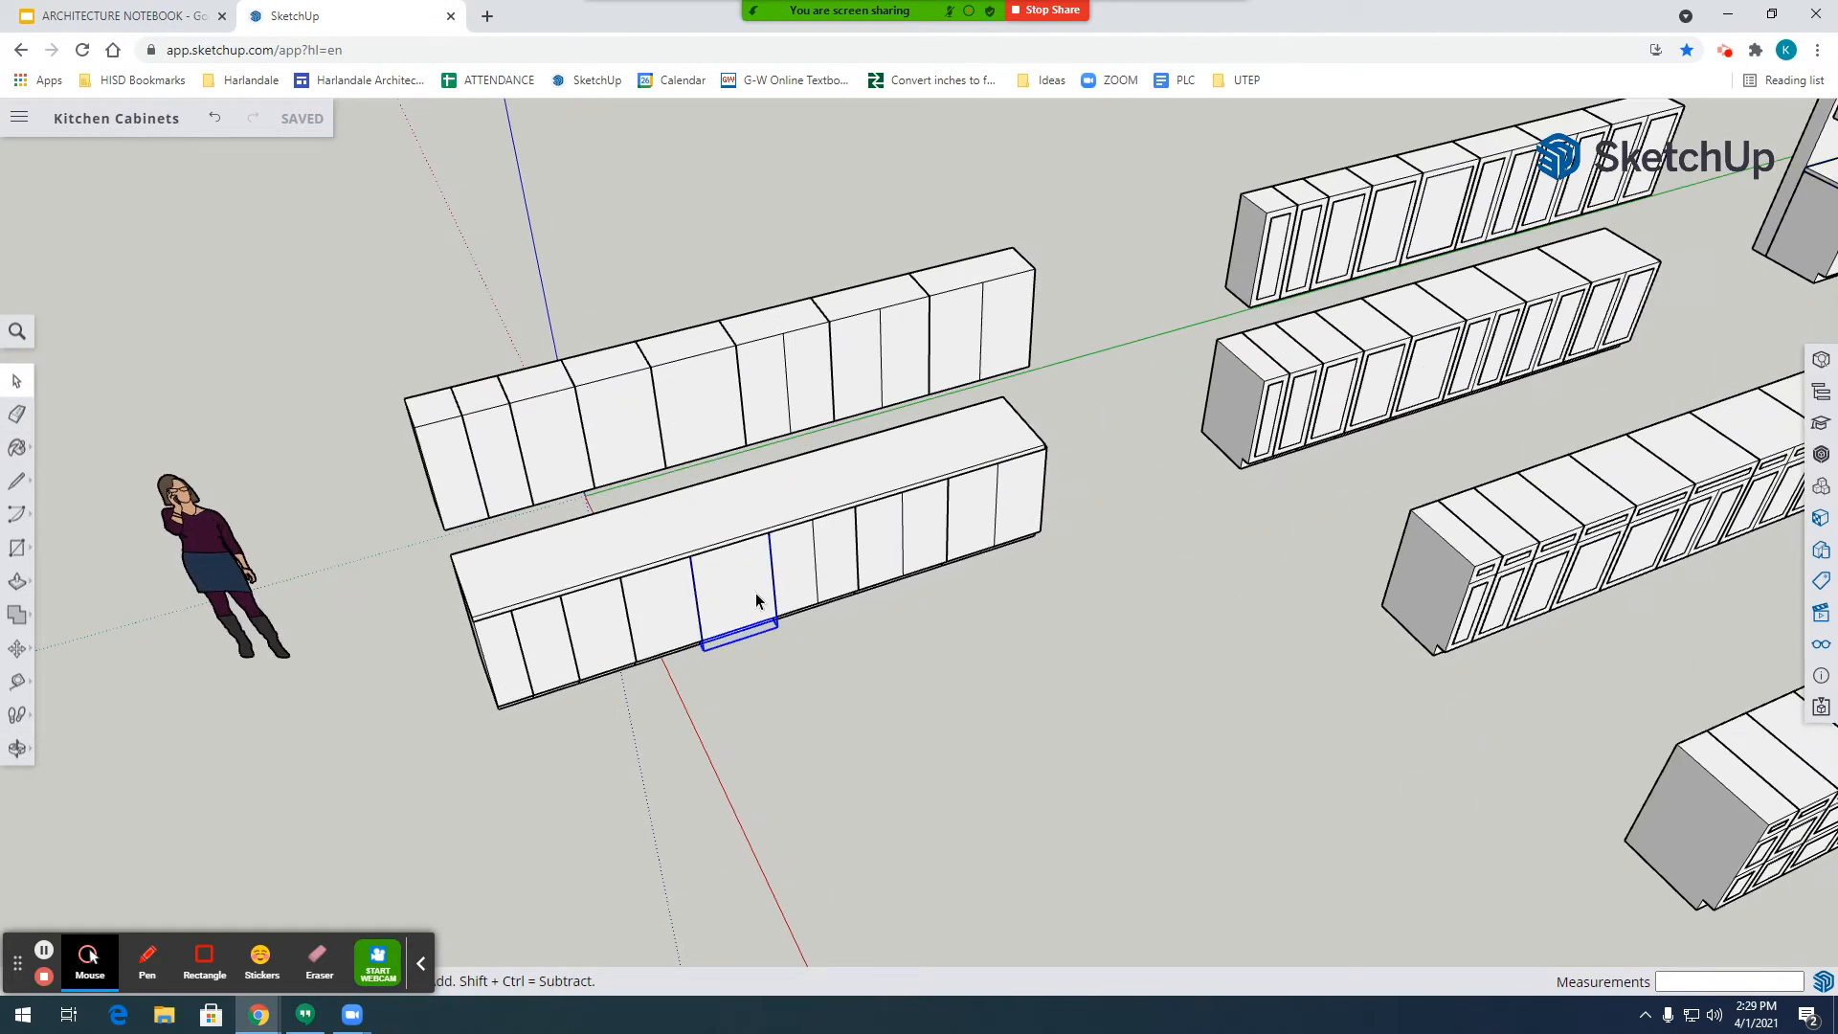
scroll(852, 589, "down", 5)
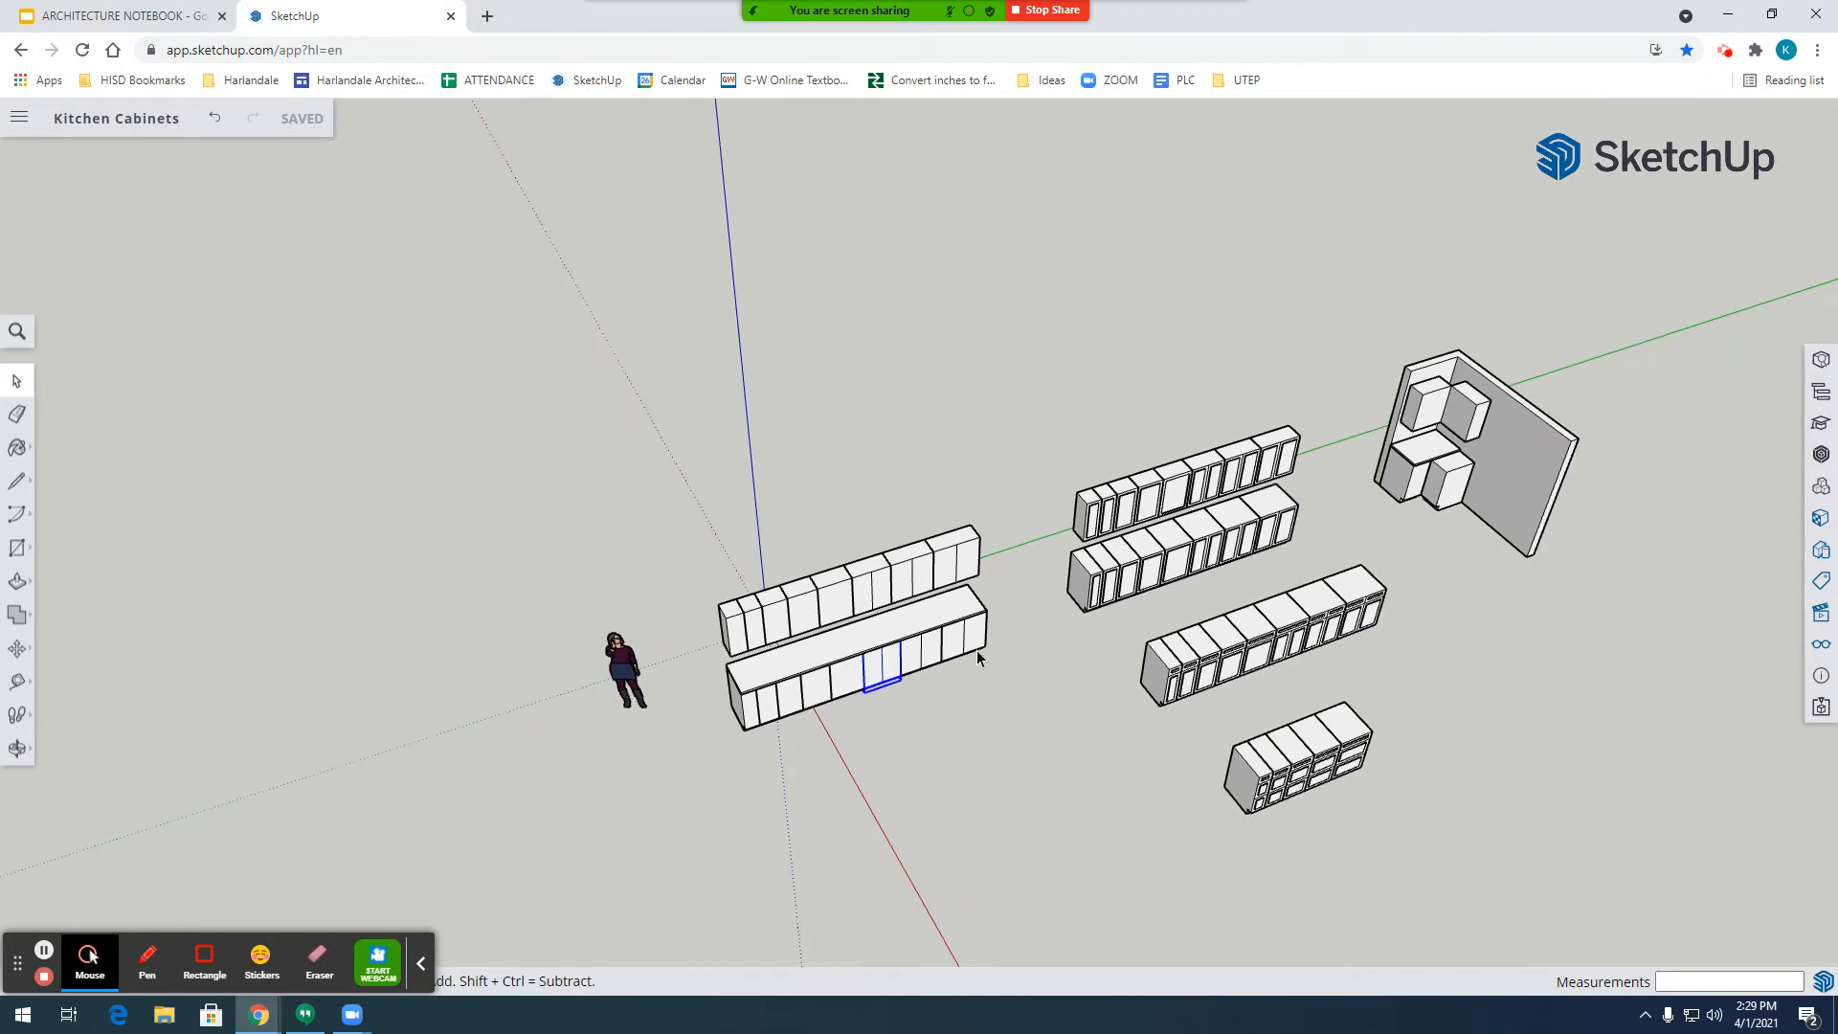
scroll(1314, 561, "up", 5)
key("m")
scroll(1322, 575, "up", 6)
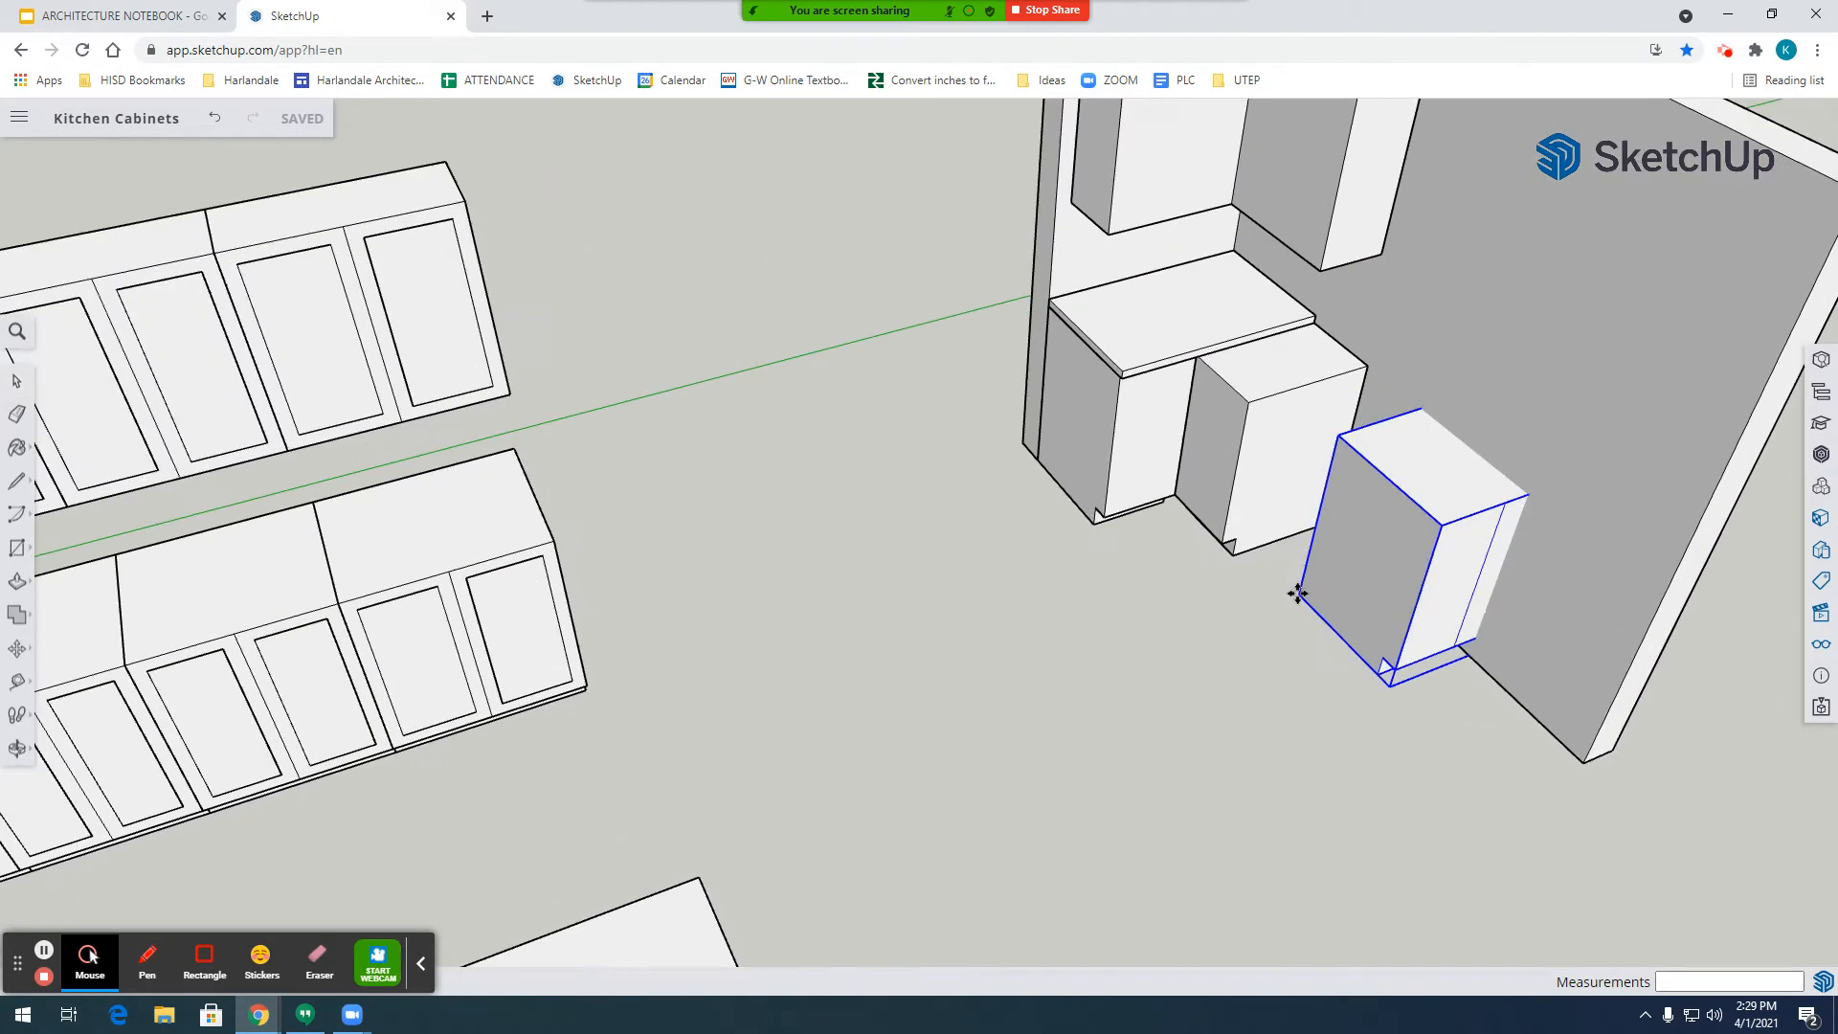
left_click(1034, 640)
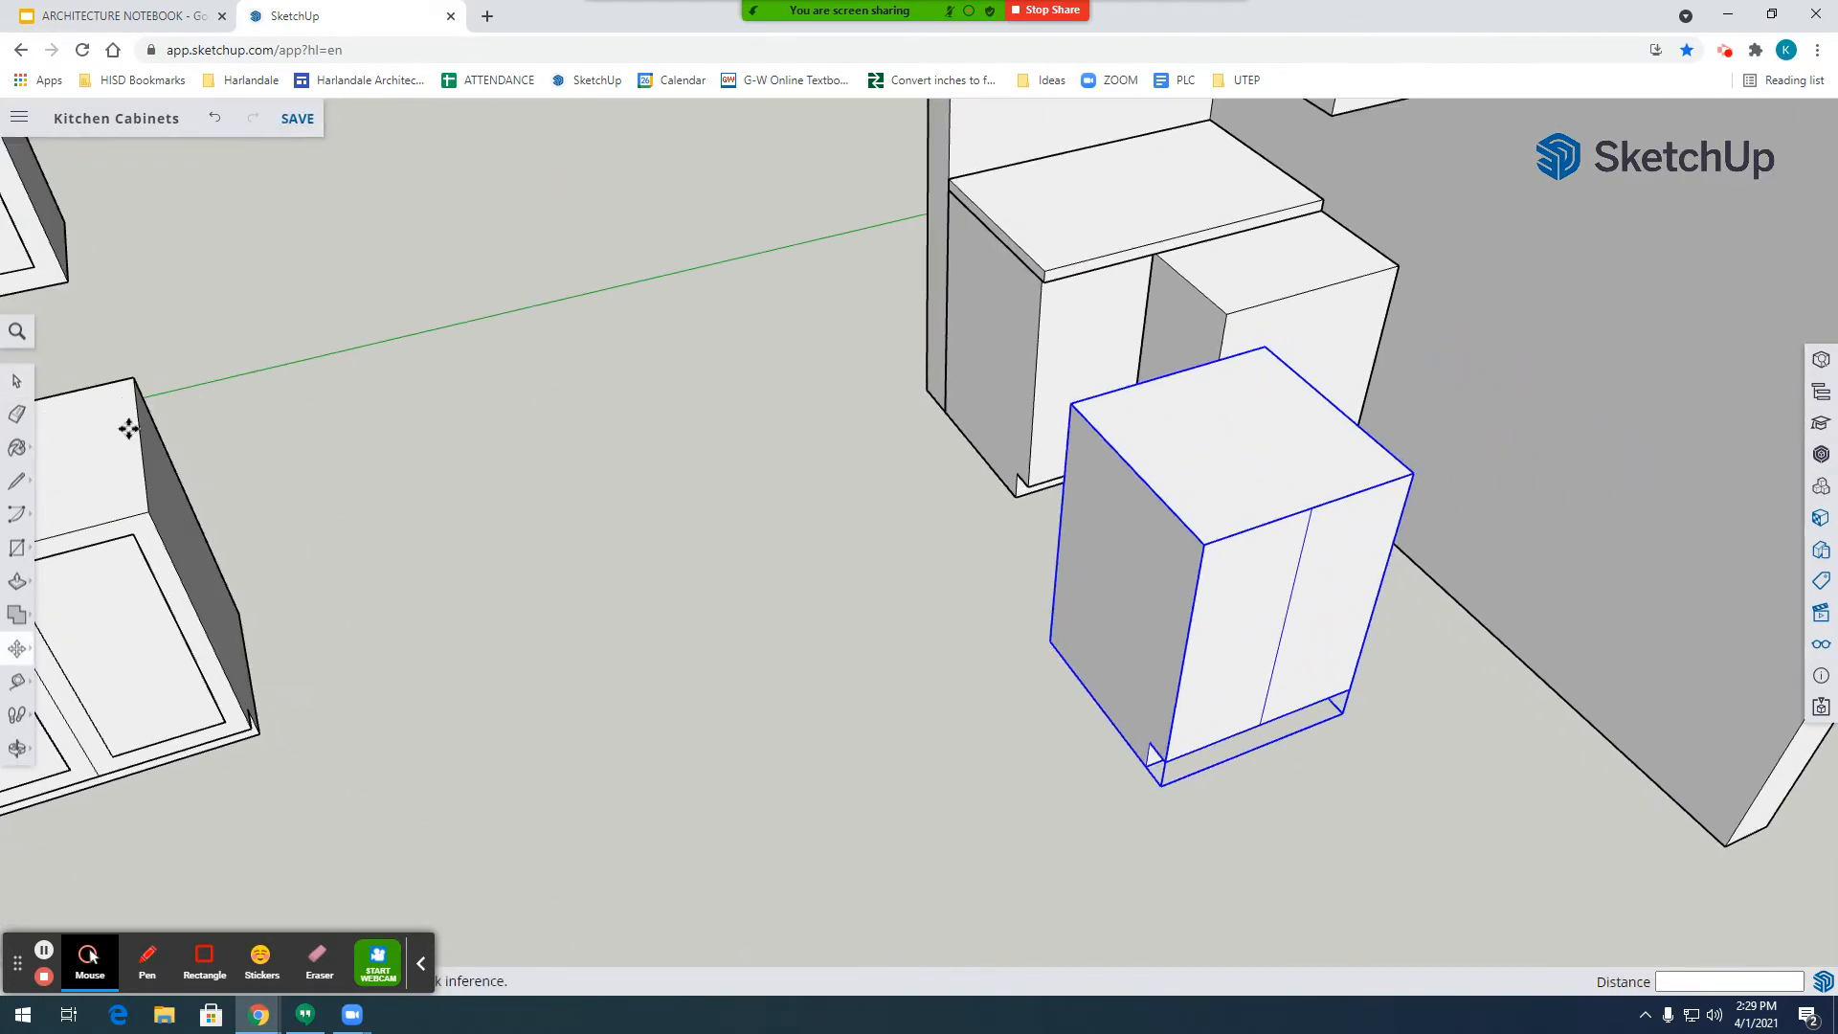
Rotate the pasted double-door base cabinet 90° so its back faces the long wall.
left_click(17, 748)
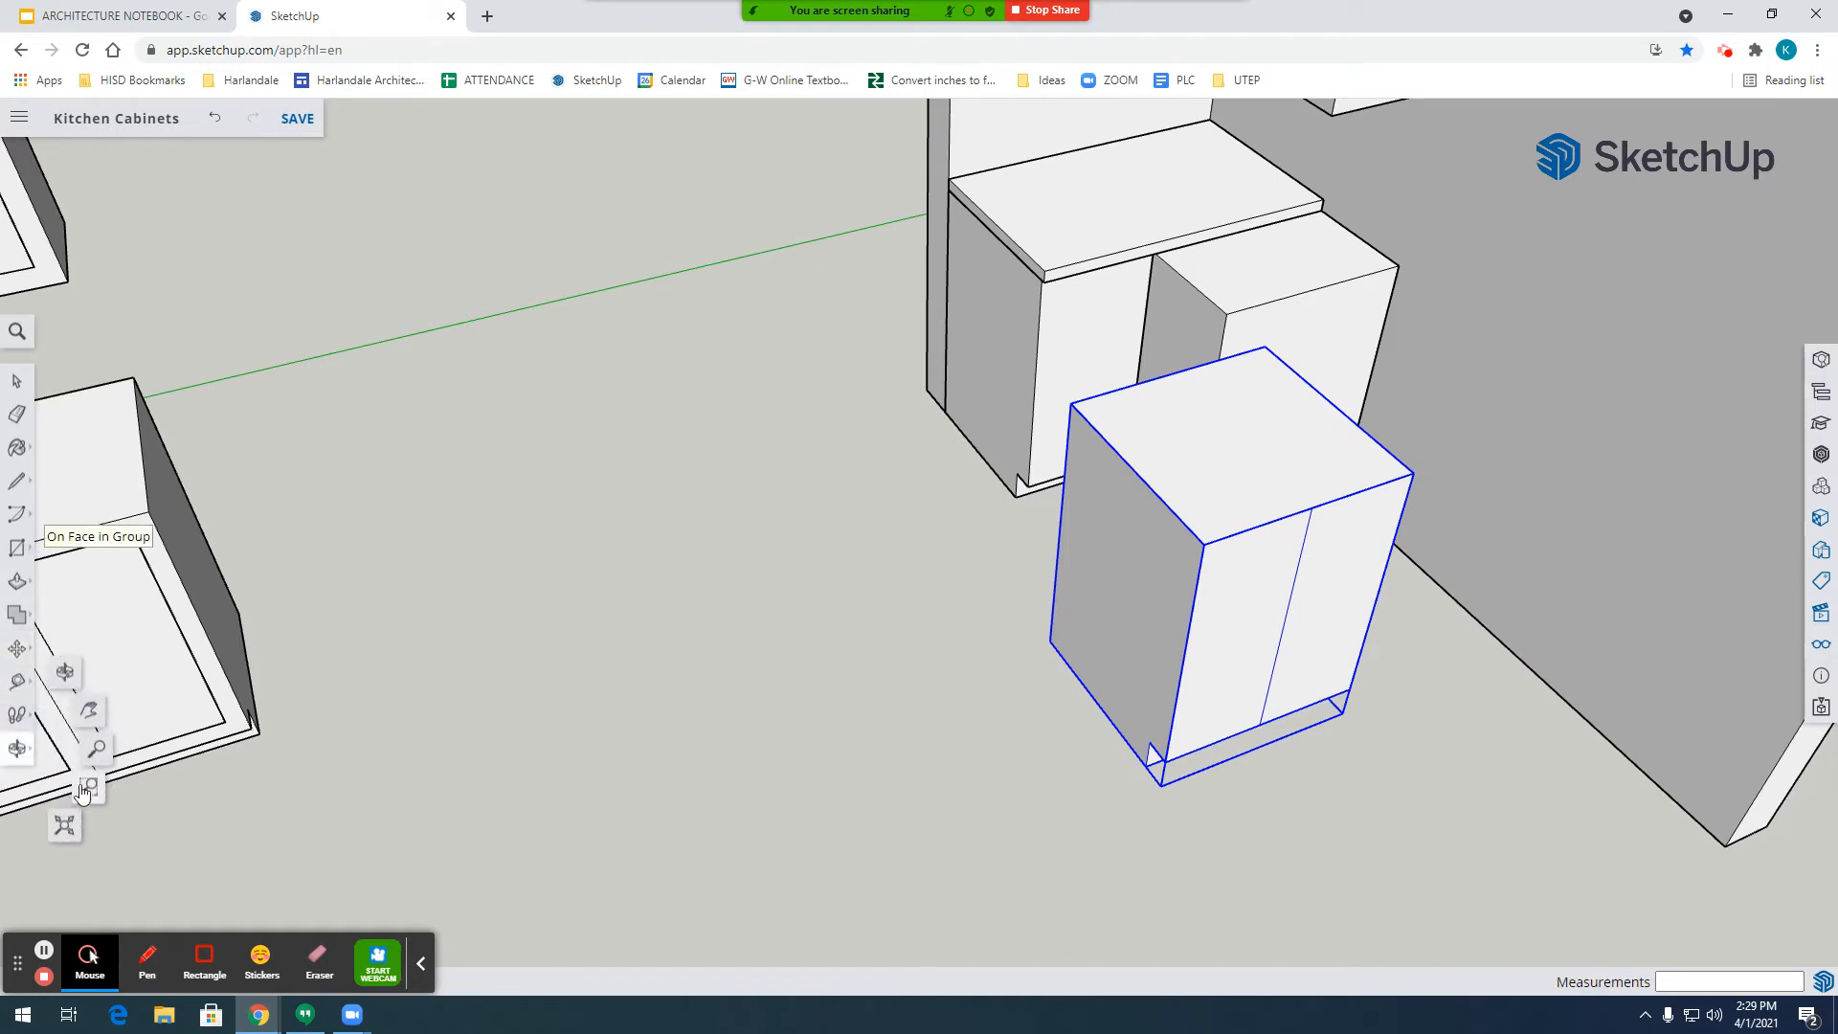
left_click(16, 680)
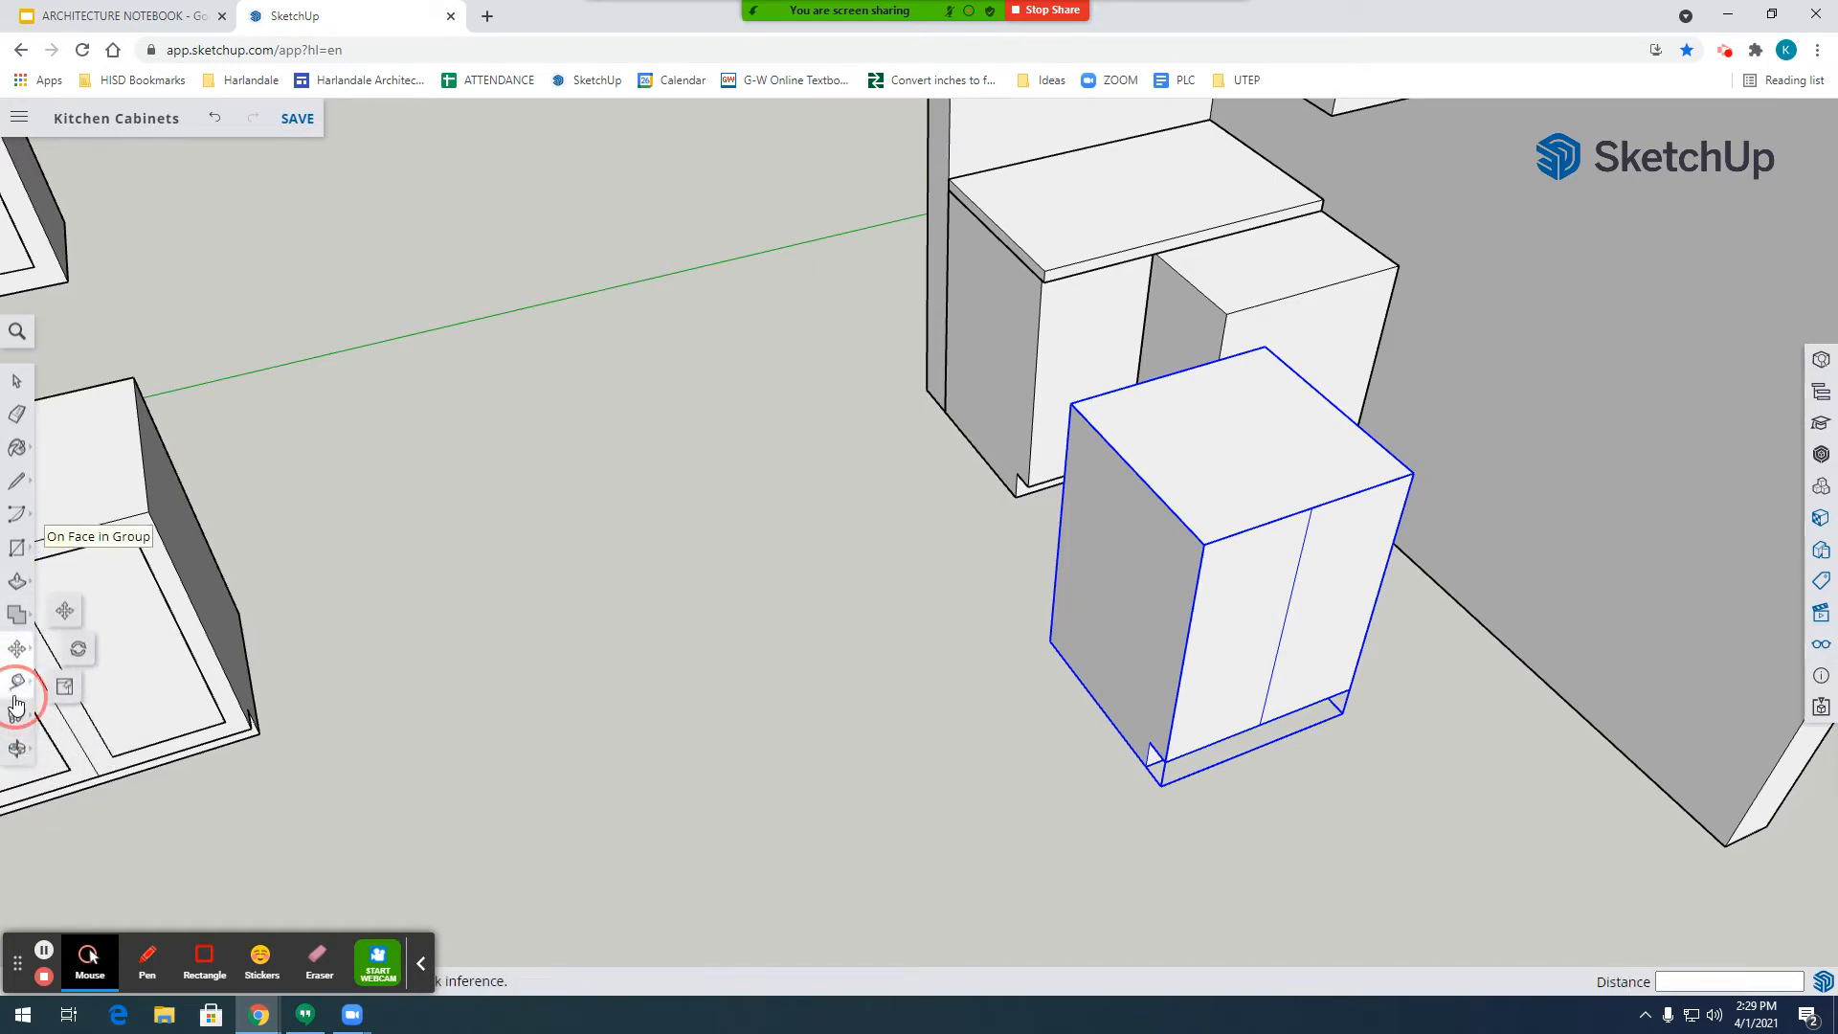
left_click(16, 649)
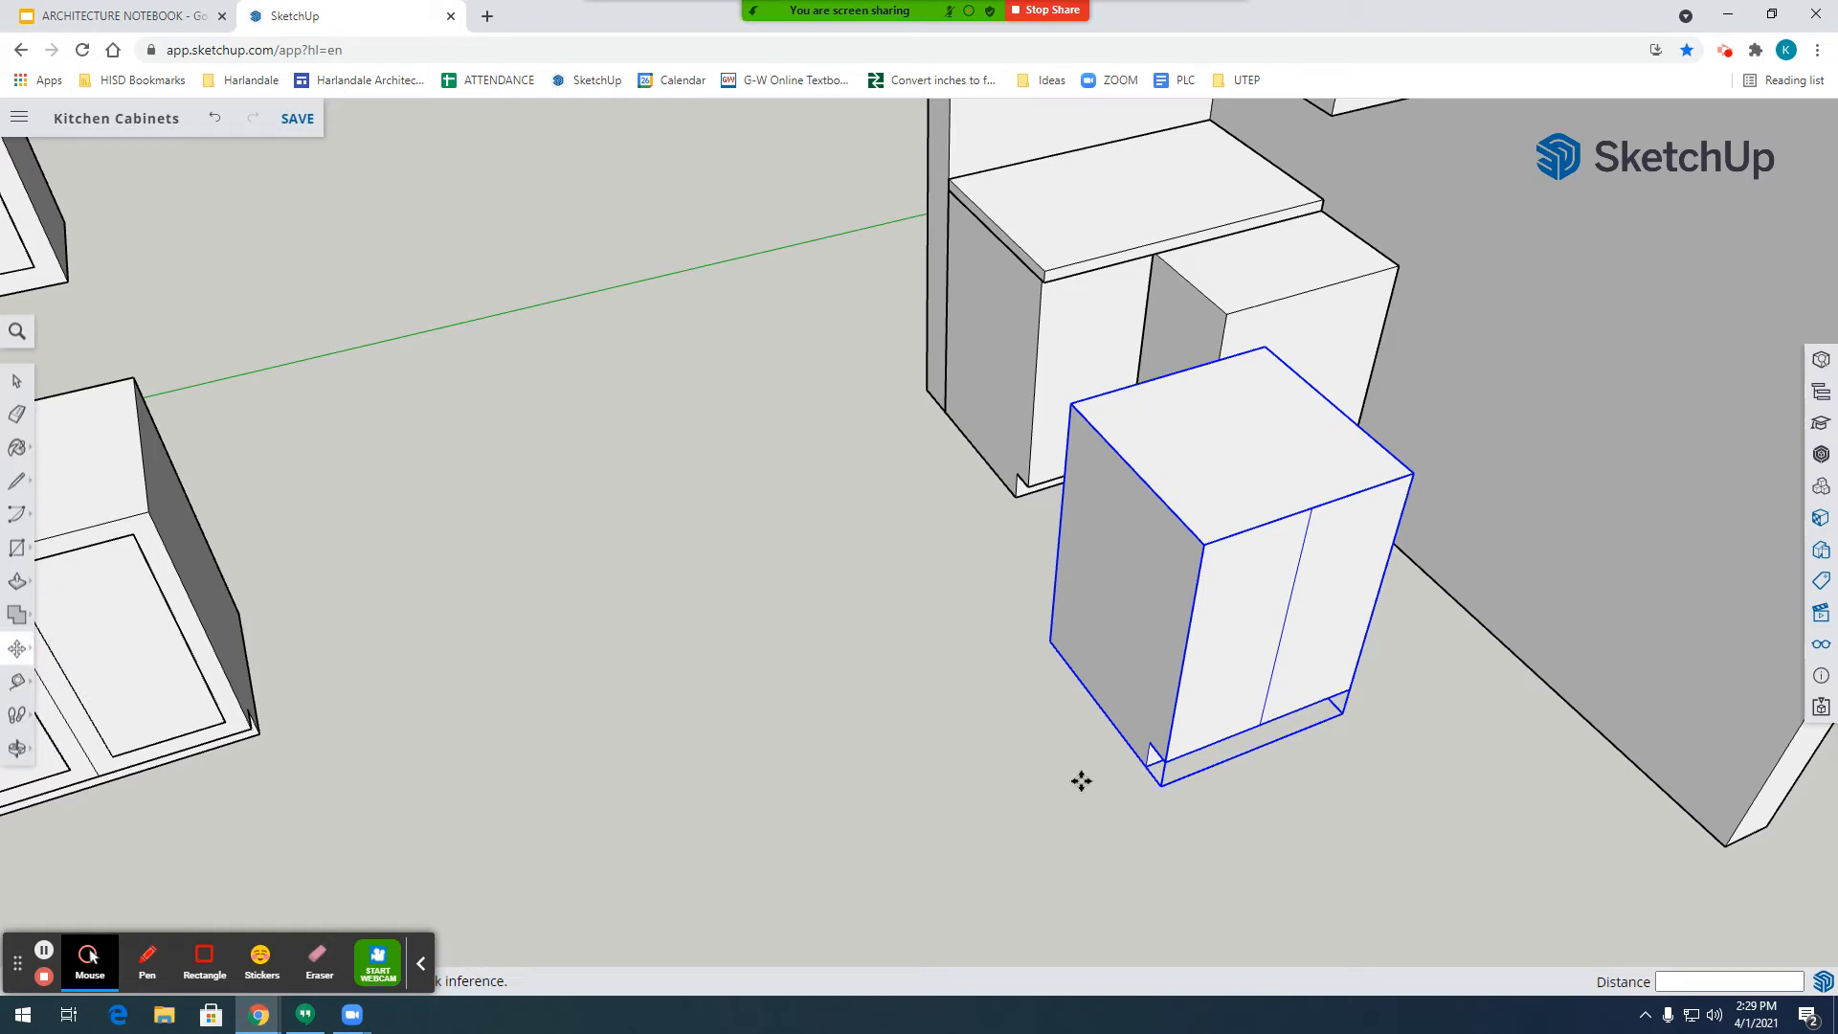
left_click(12, 654)
left_click(79, 652)
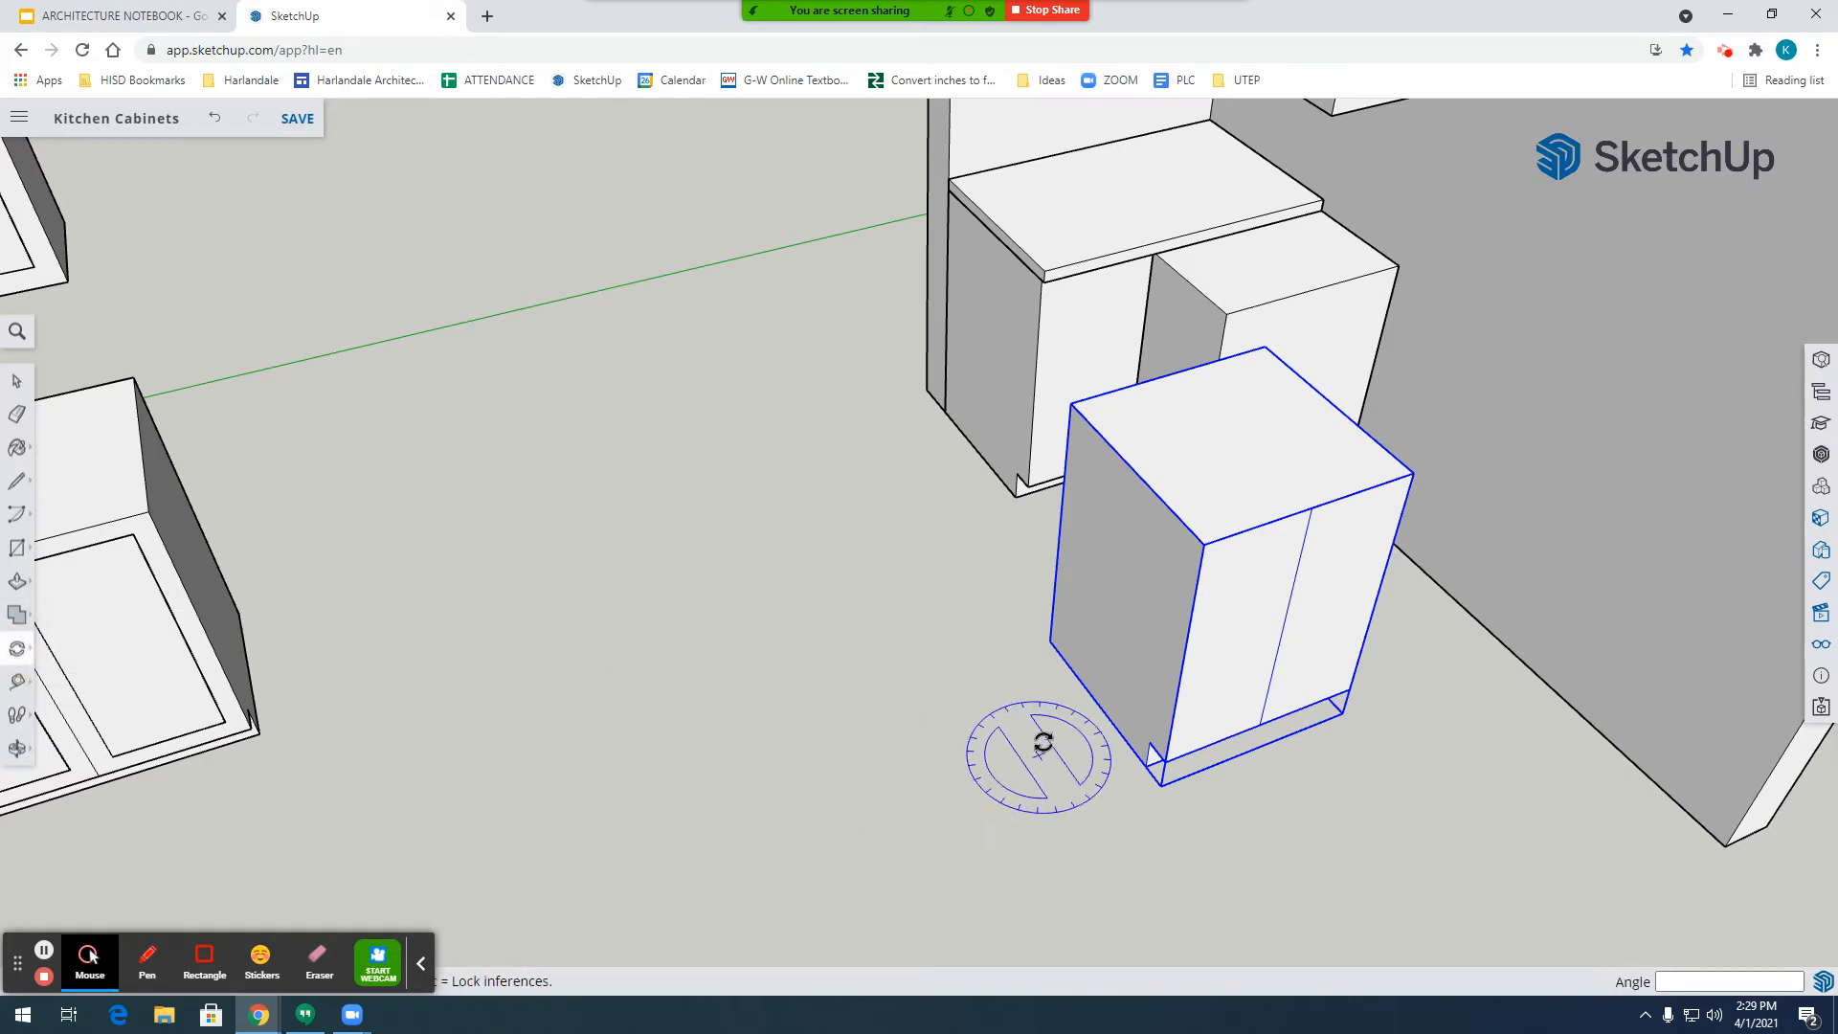
left_click(1076, 698)
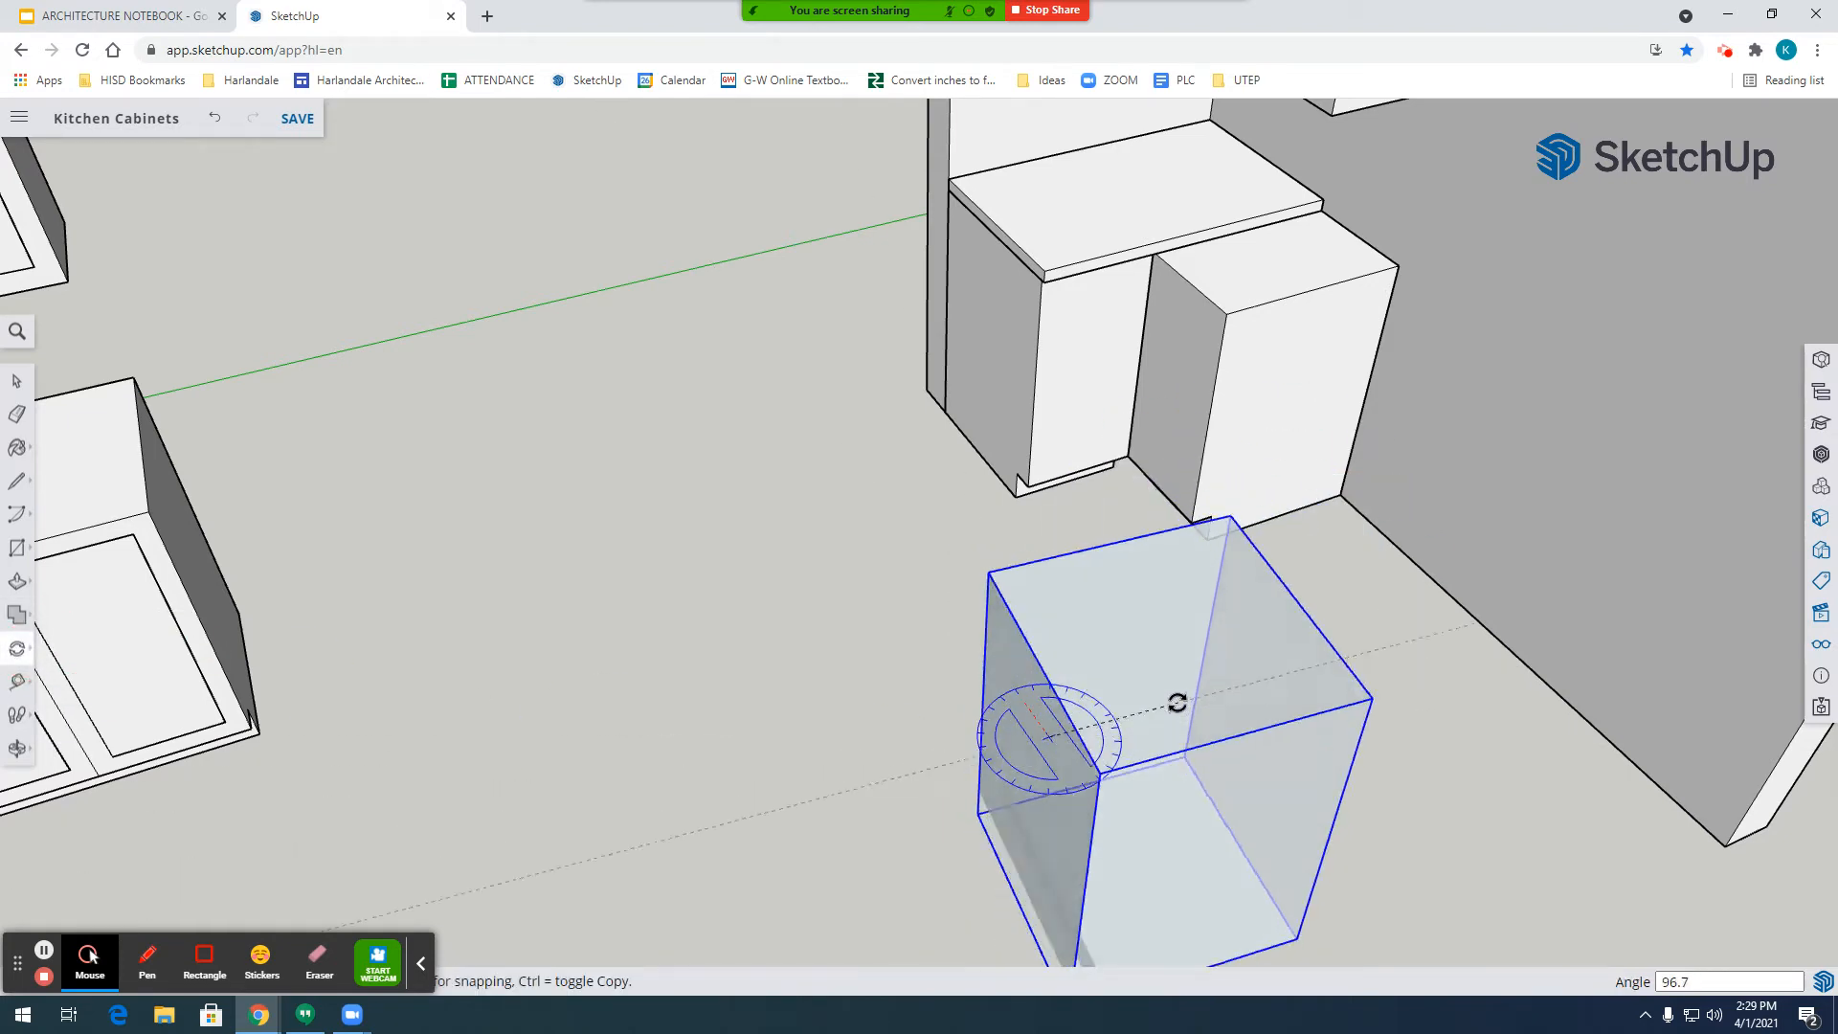
key("Escape")
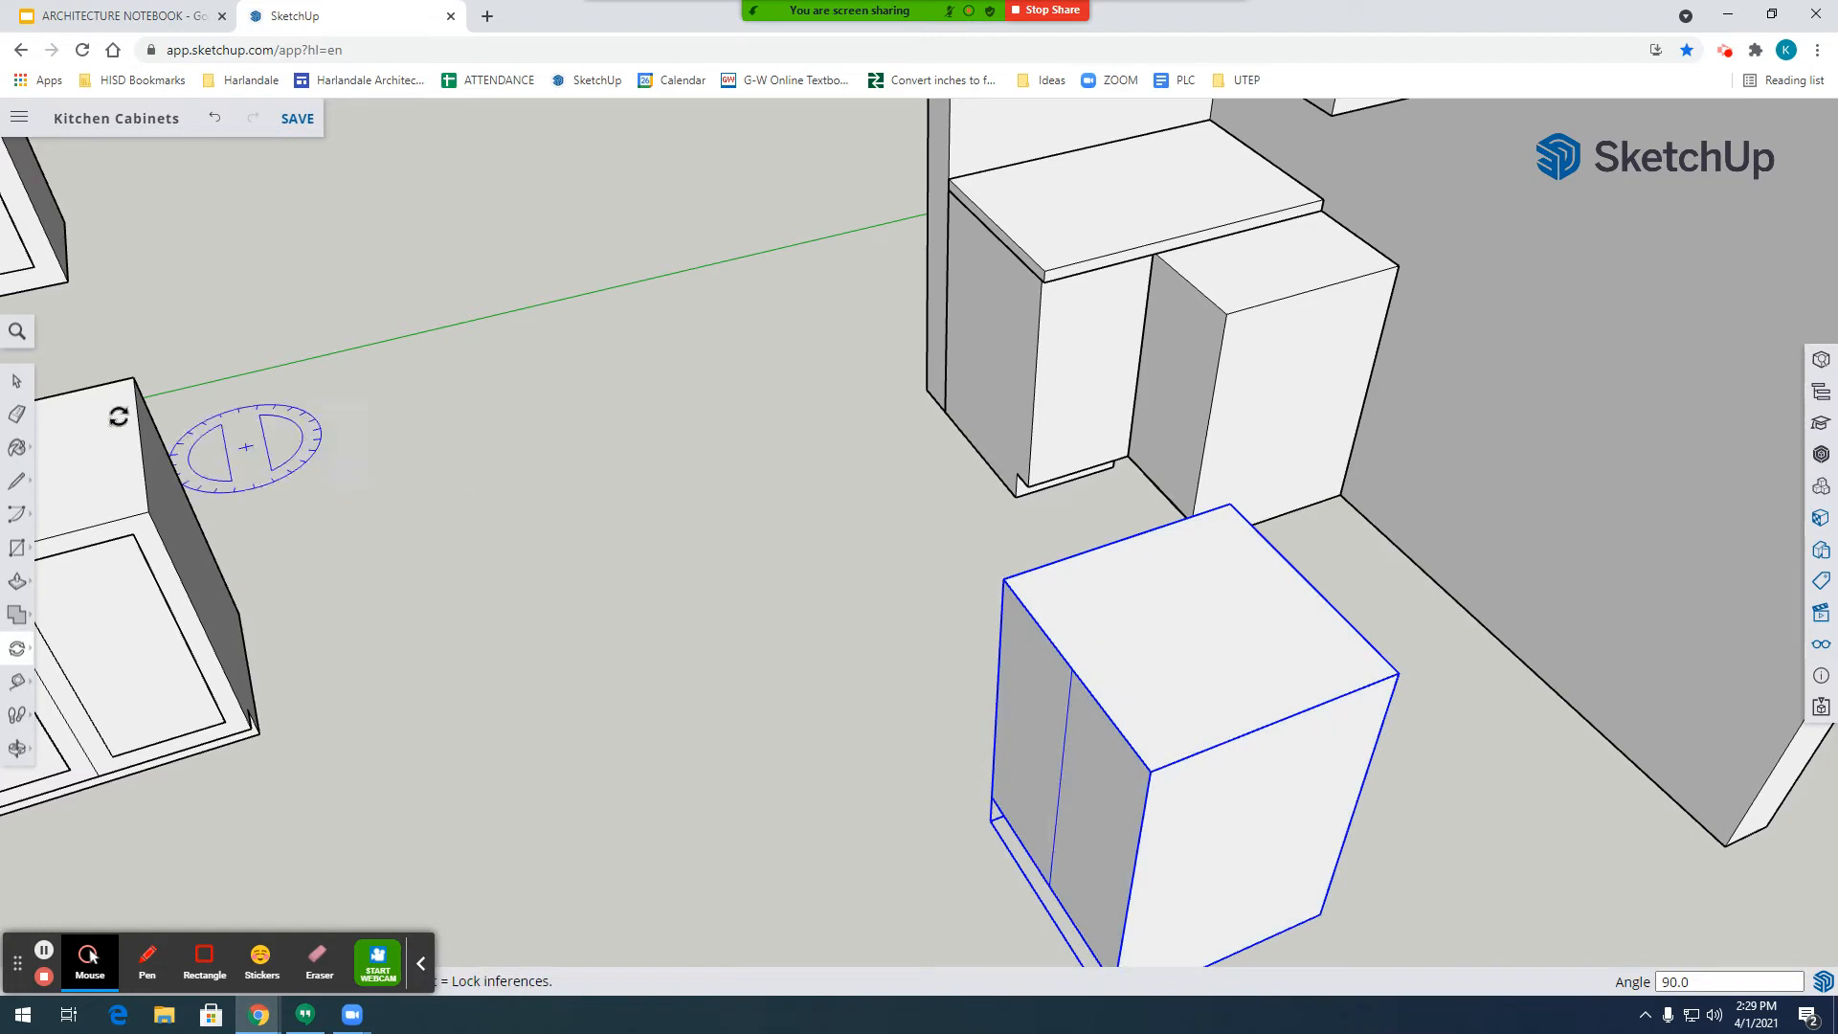
Move the rotated cabinet by its top back corner to the end of the base cabinet on the long wall.
left_click(19, 659)
left_click(50, 652)
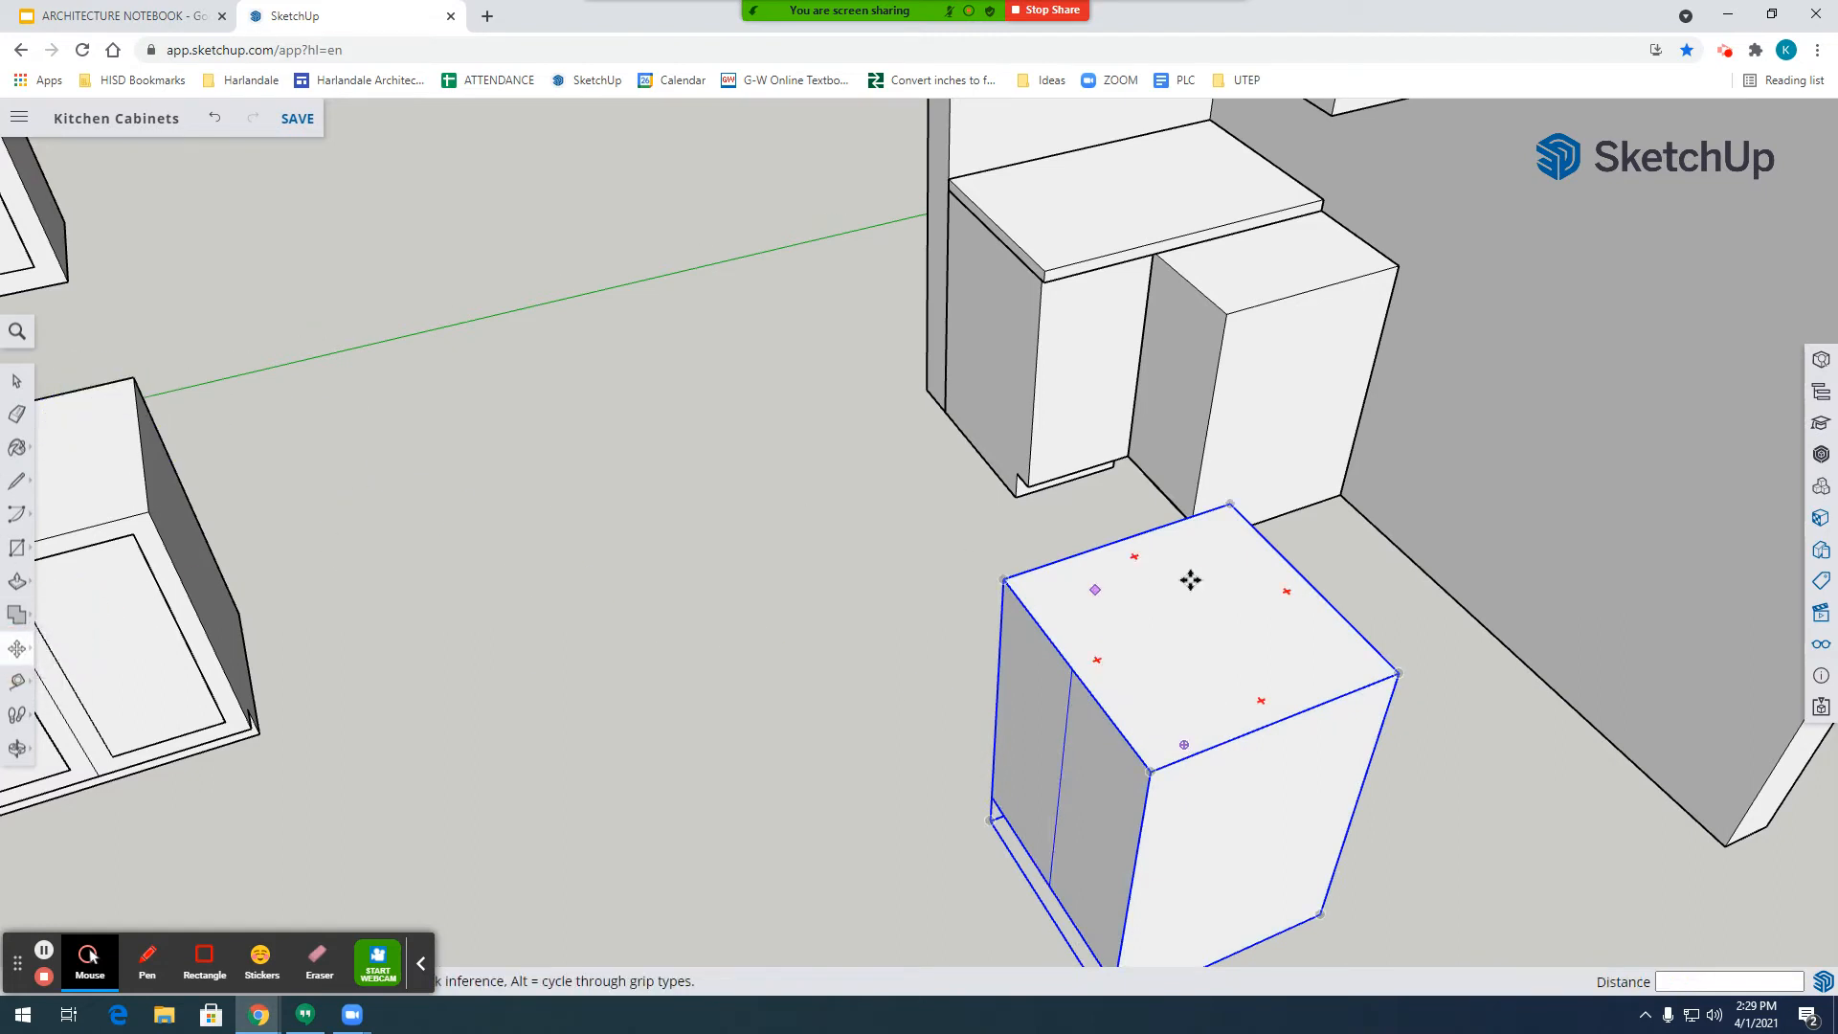
left_click(1230, 504)
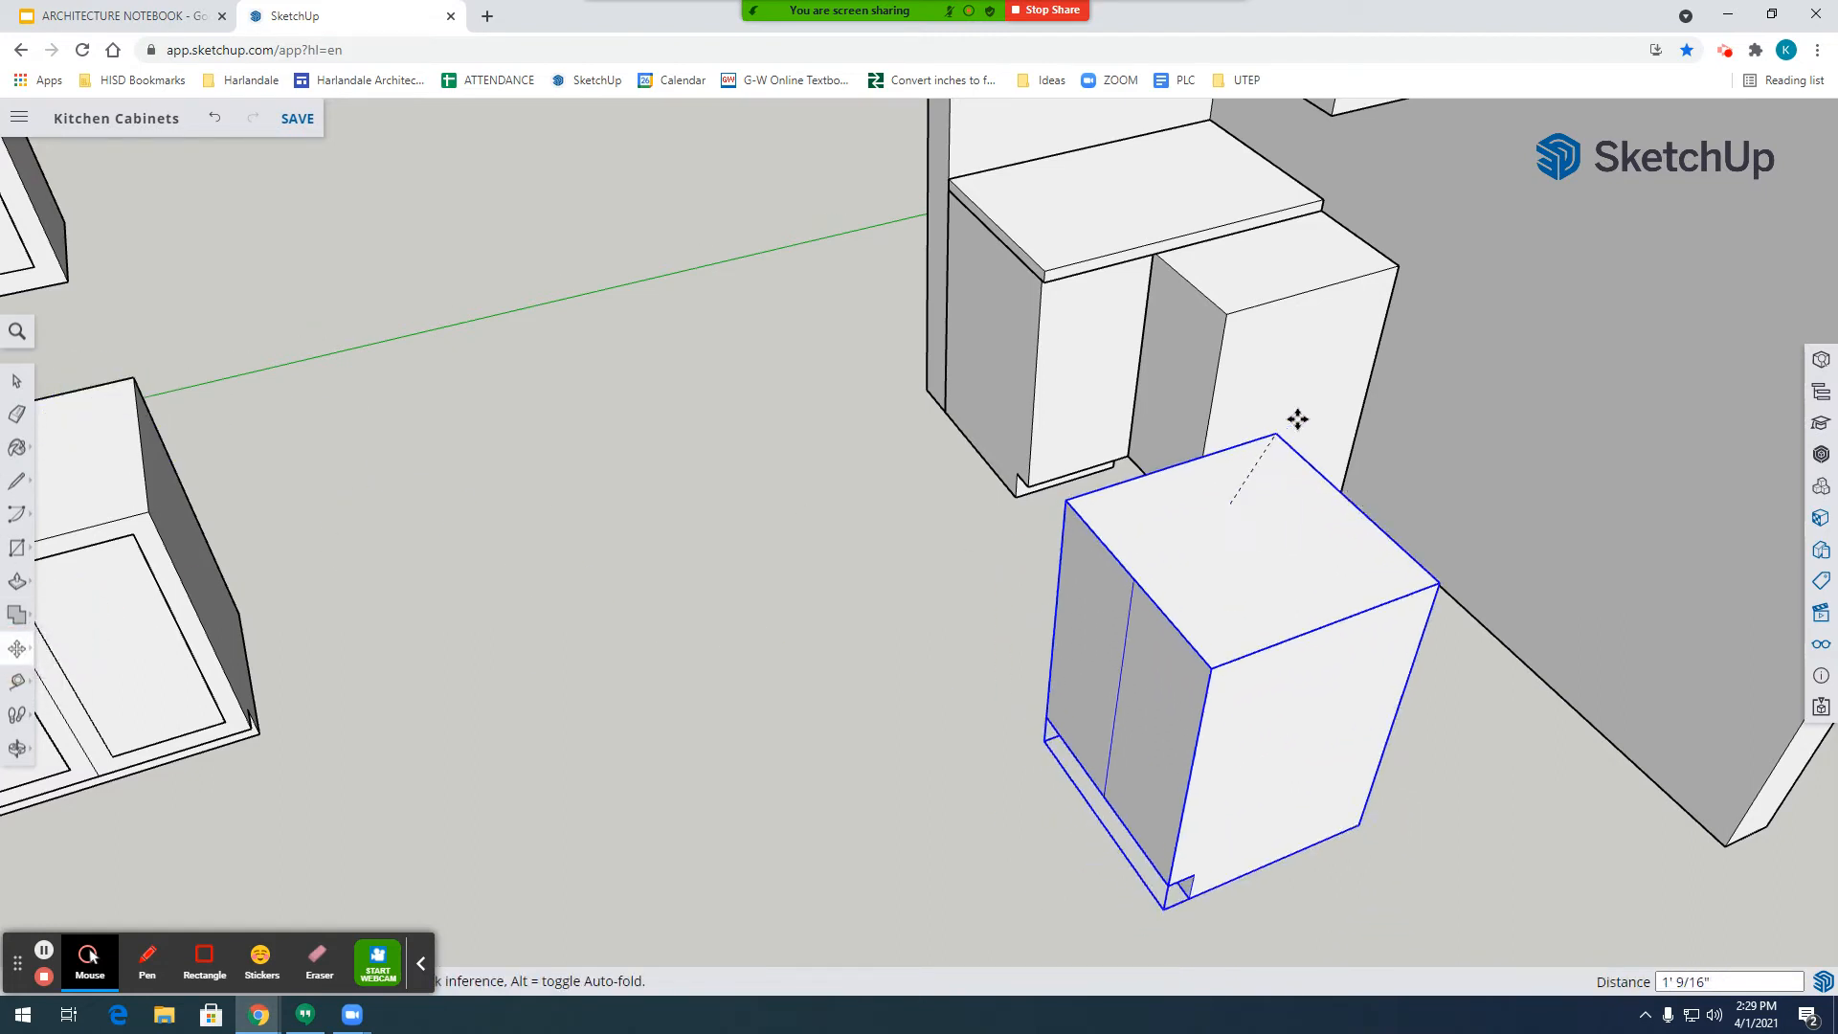
left_click(1397, 258)
scroll(1566, 340, "down", 6)
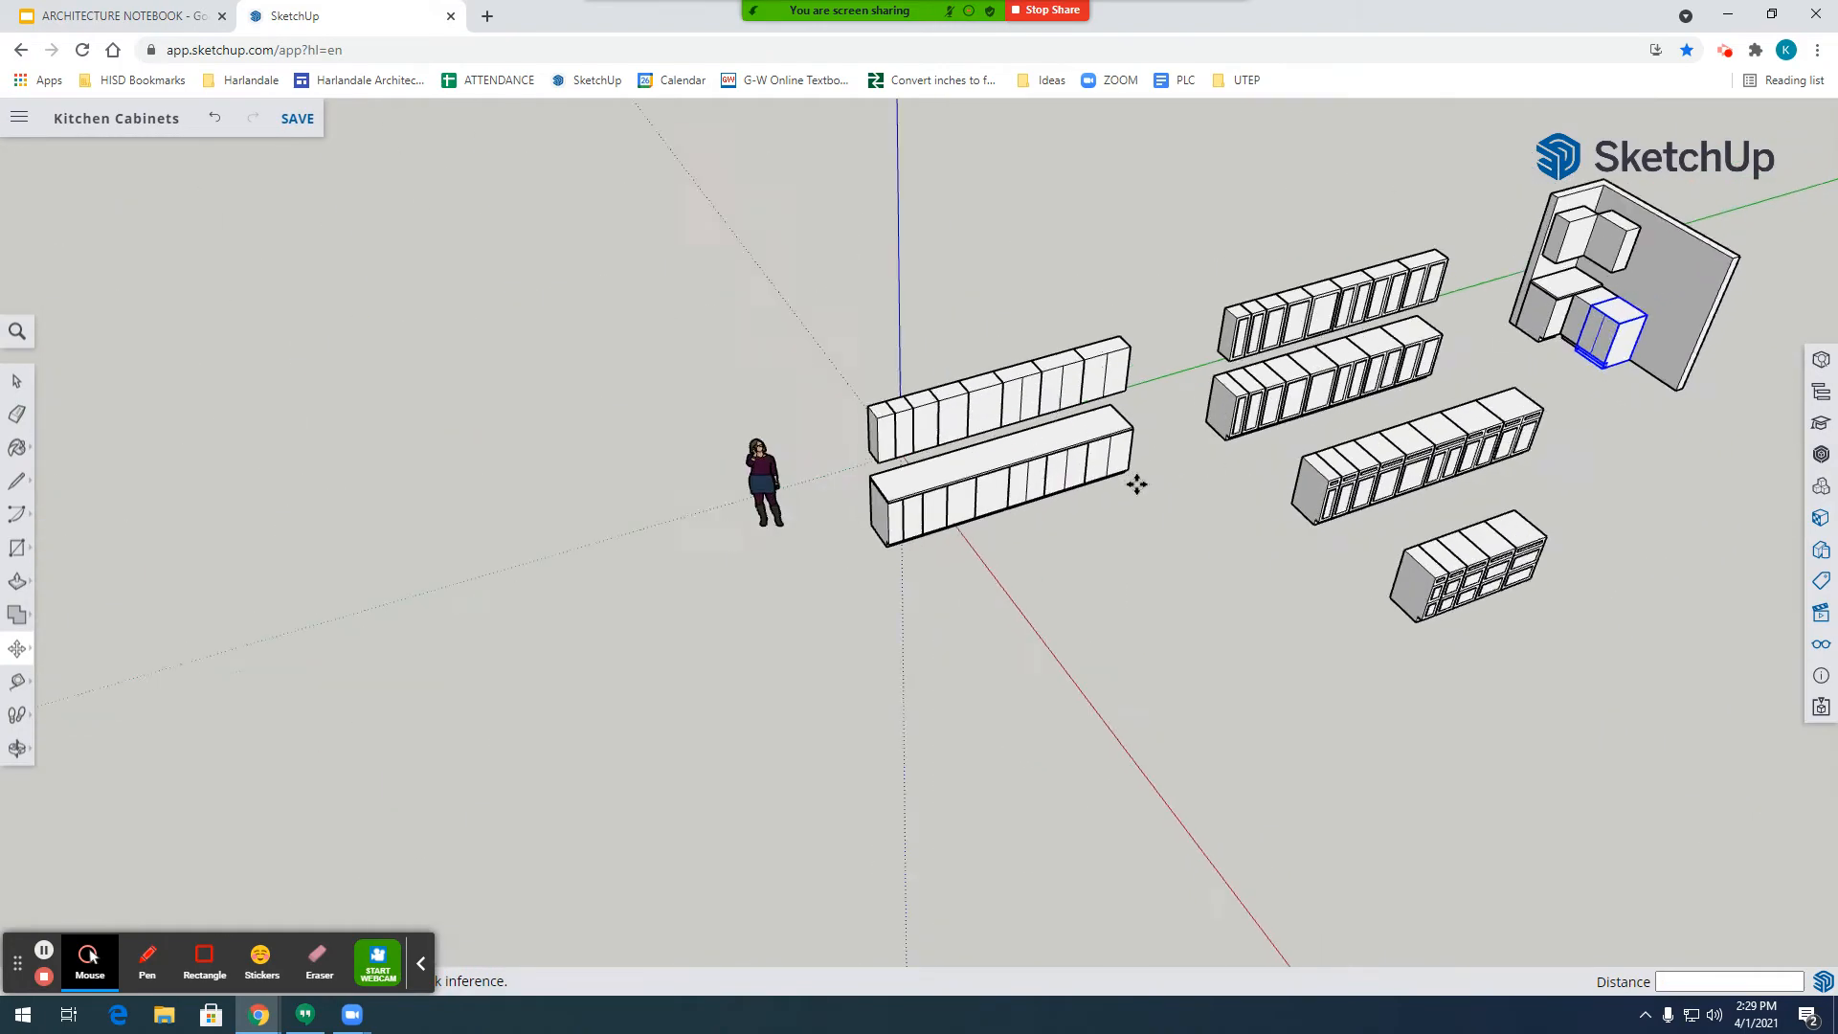
Copy the narrow base cabinet on the long wall and paste it against the free end of the double-door cabinet.
scroll(1137, 484, "down", 2)
scroll(1516, 319, "up", 5)
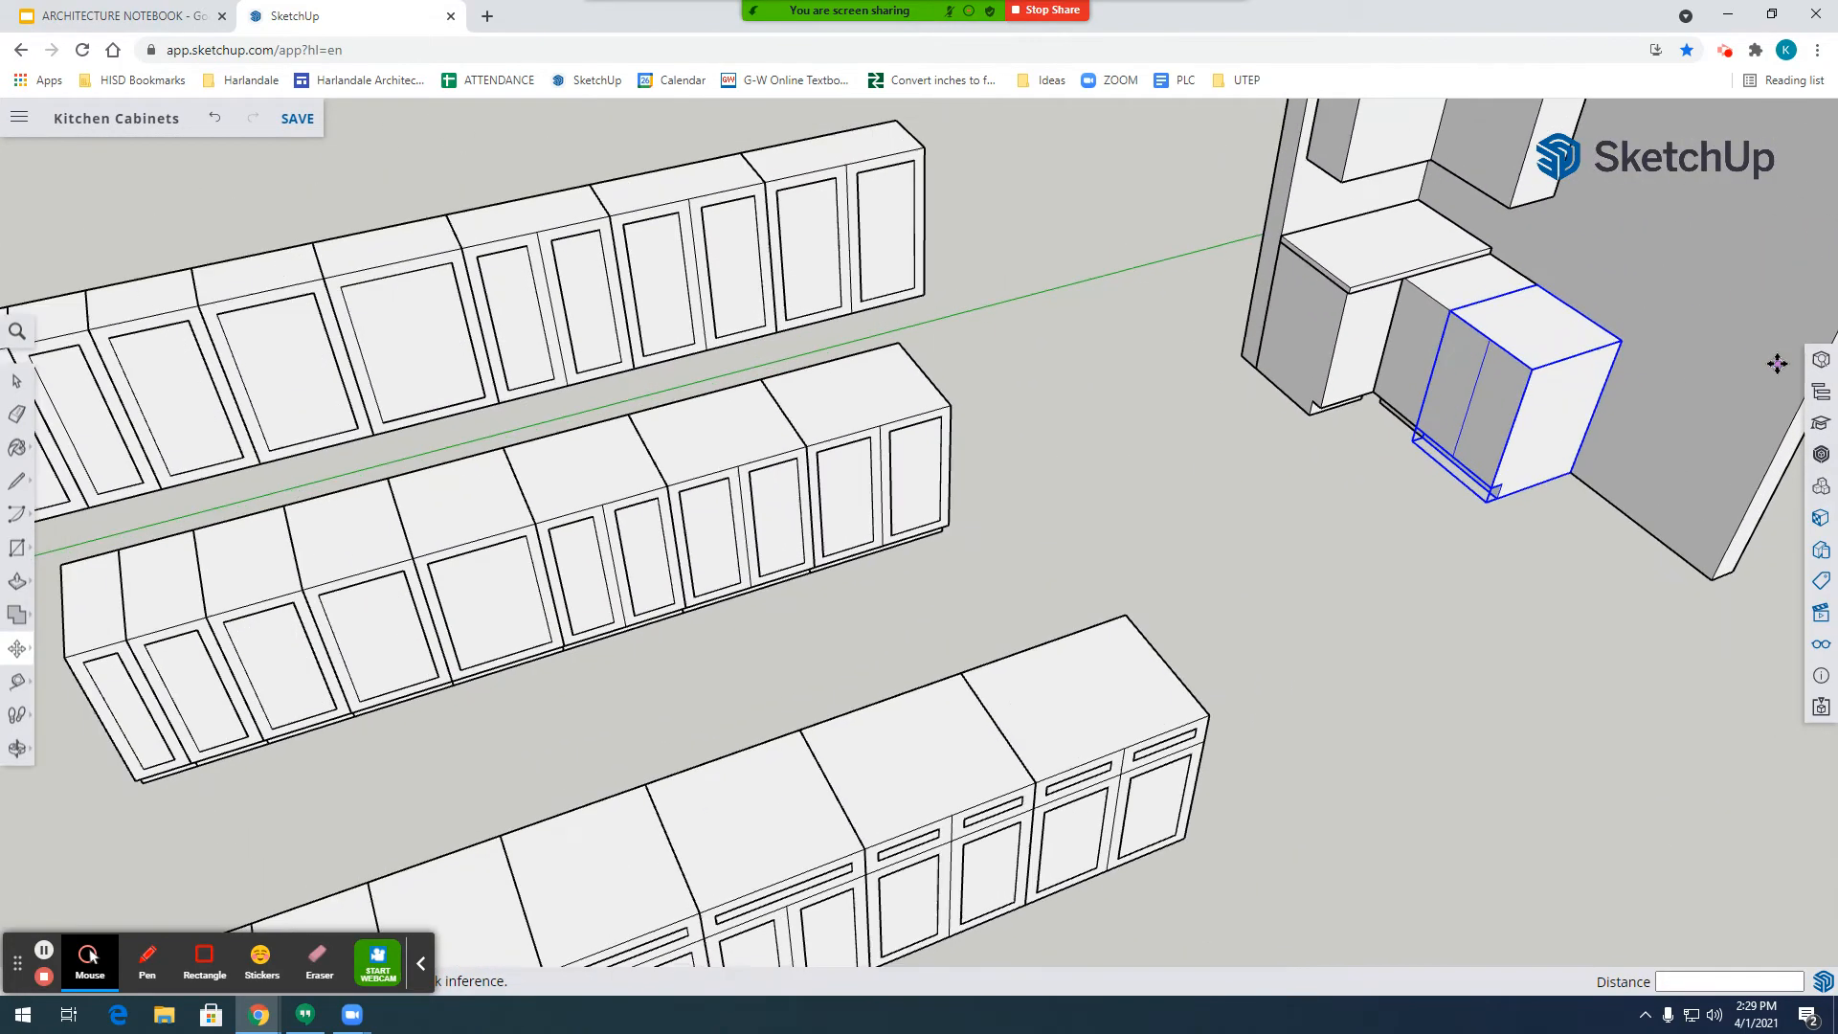
scroll(1774, 361, "down", 1)
left_click(16, 383)
scroll(1412, 302, "up", 4)
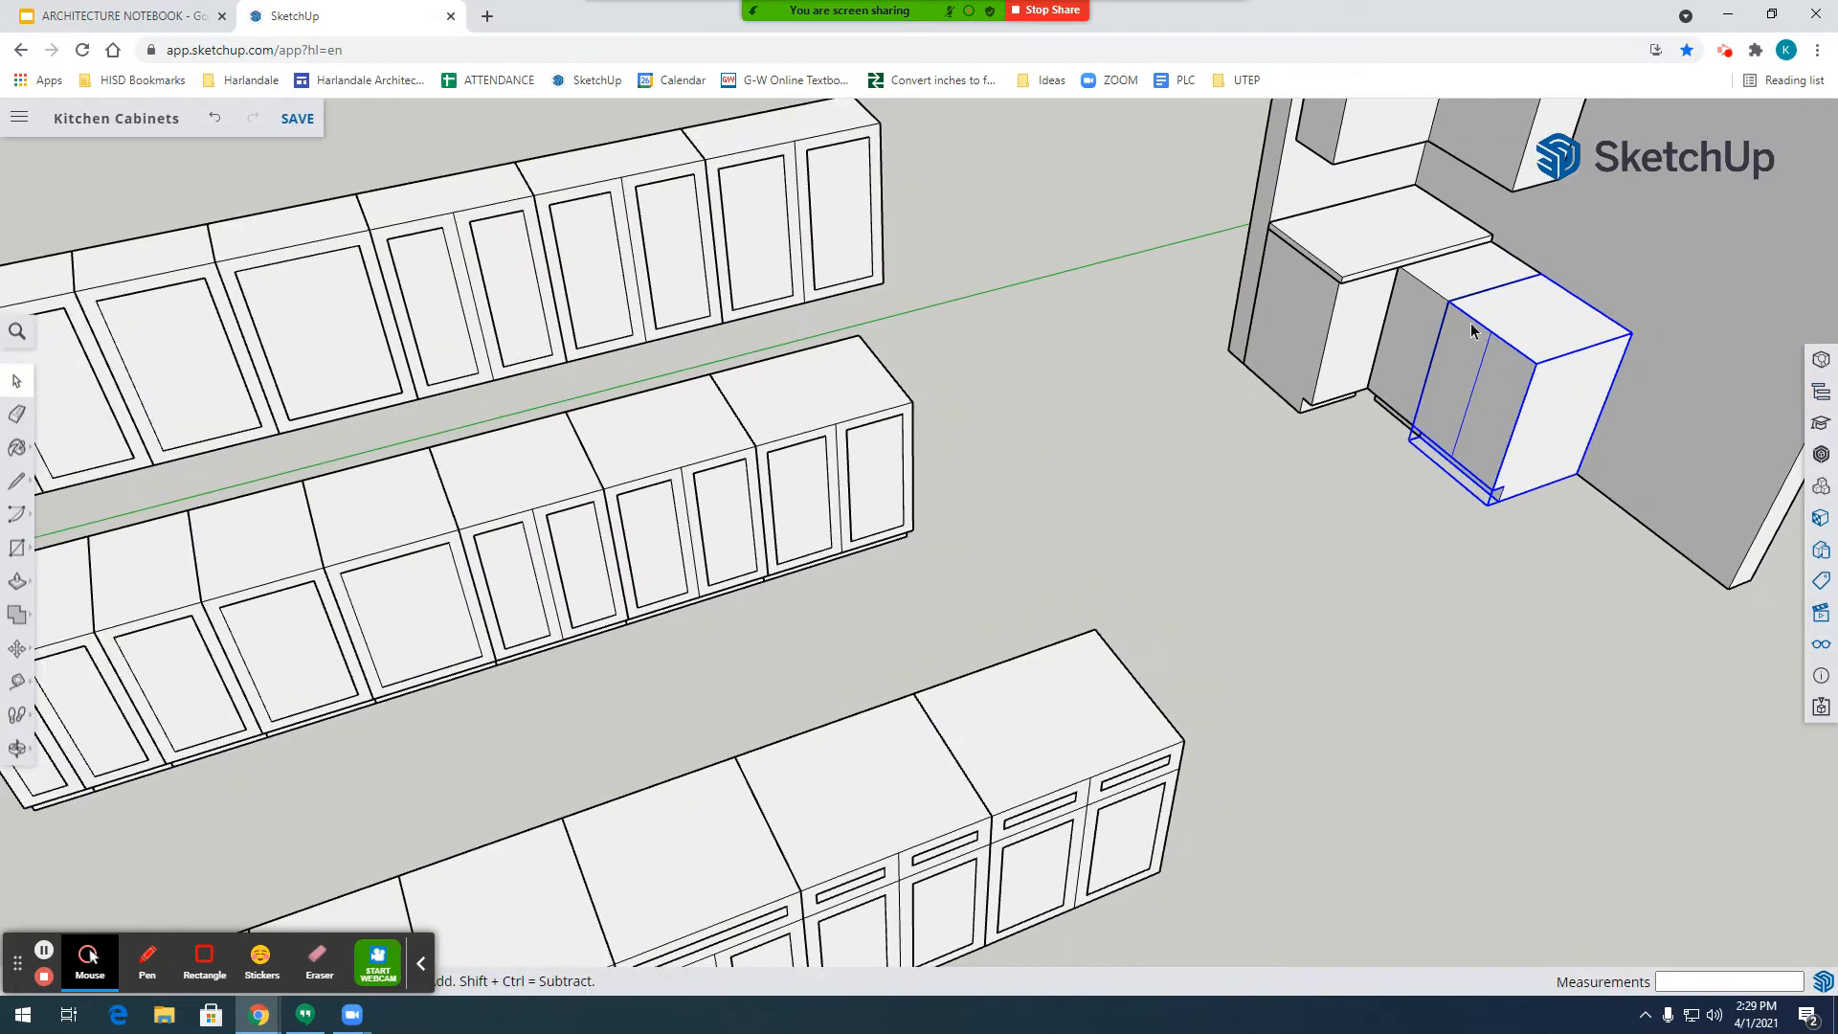
scroll(1395, 370, "down", 3)
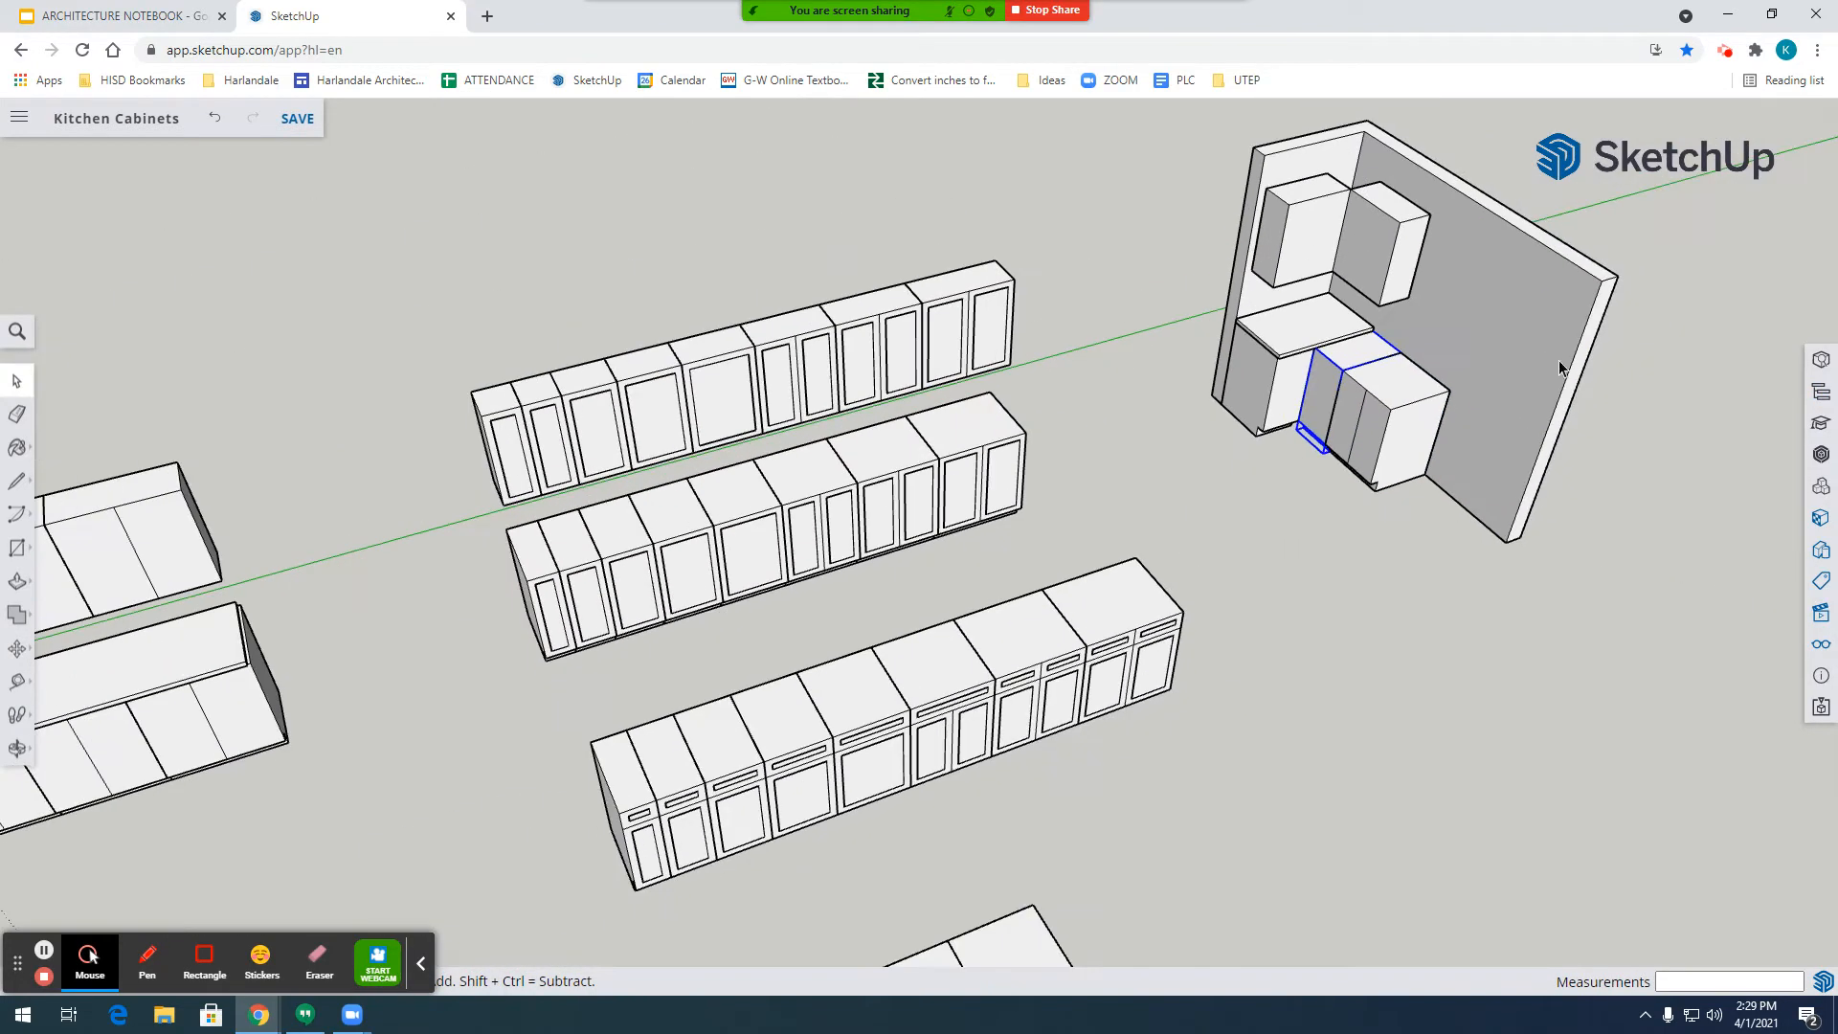
scroll(1431, 485, "up", 5)
key("m")
left_click(1181, 678)
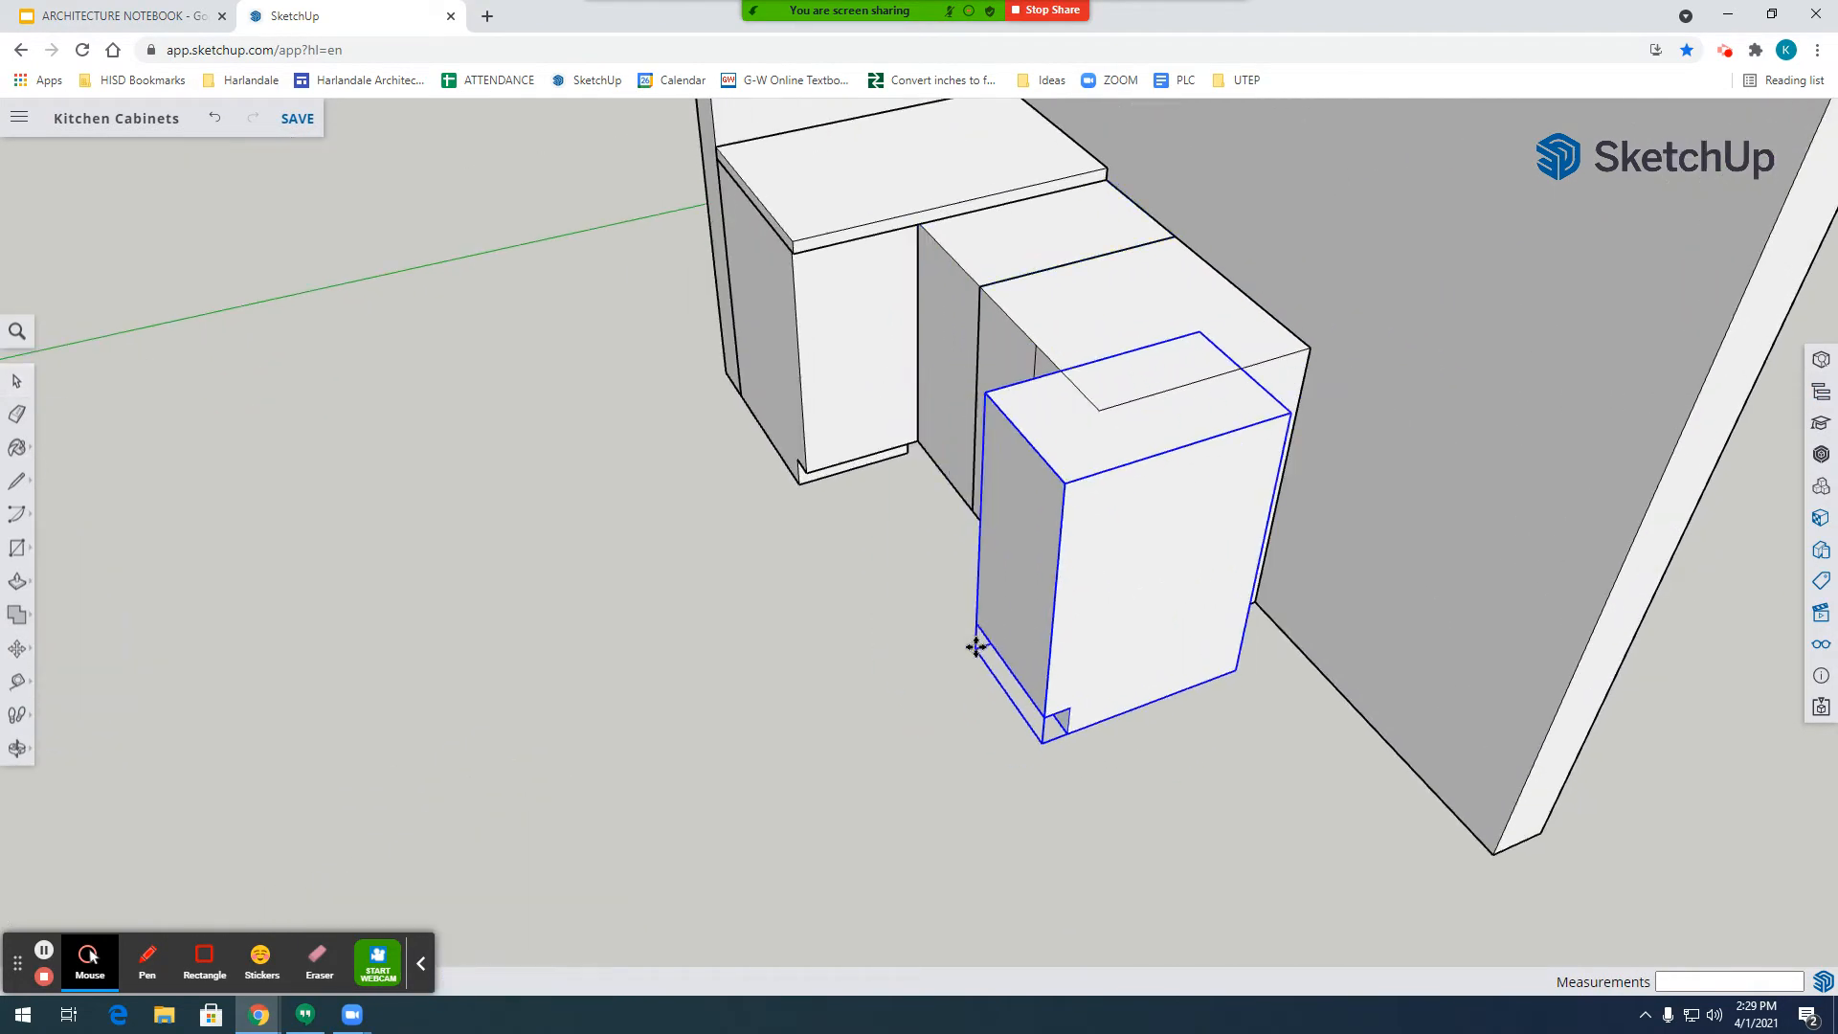
left_click(1305, 336)
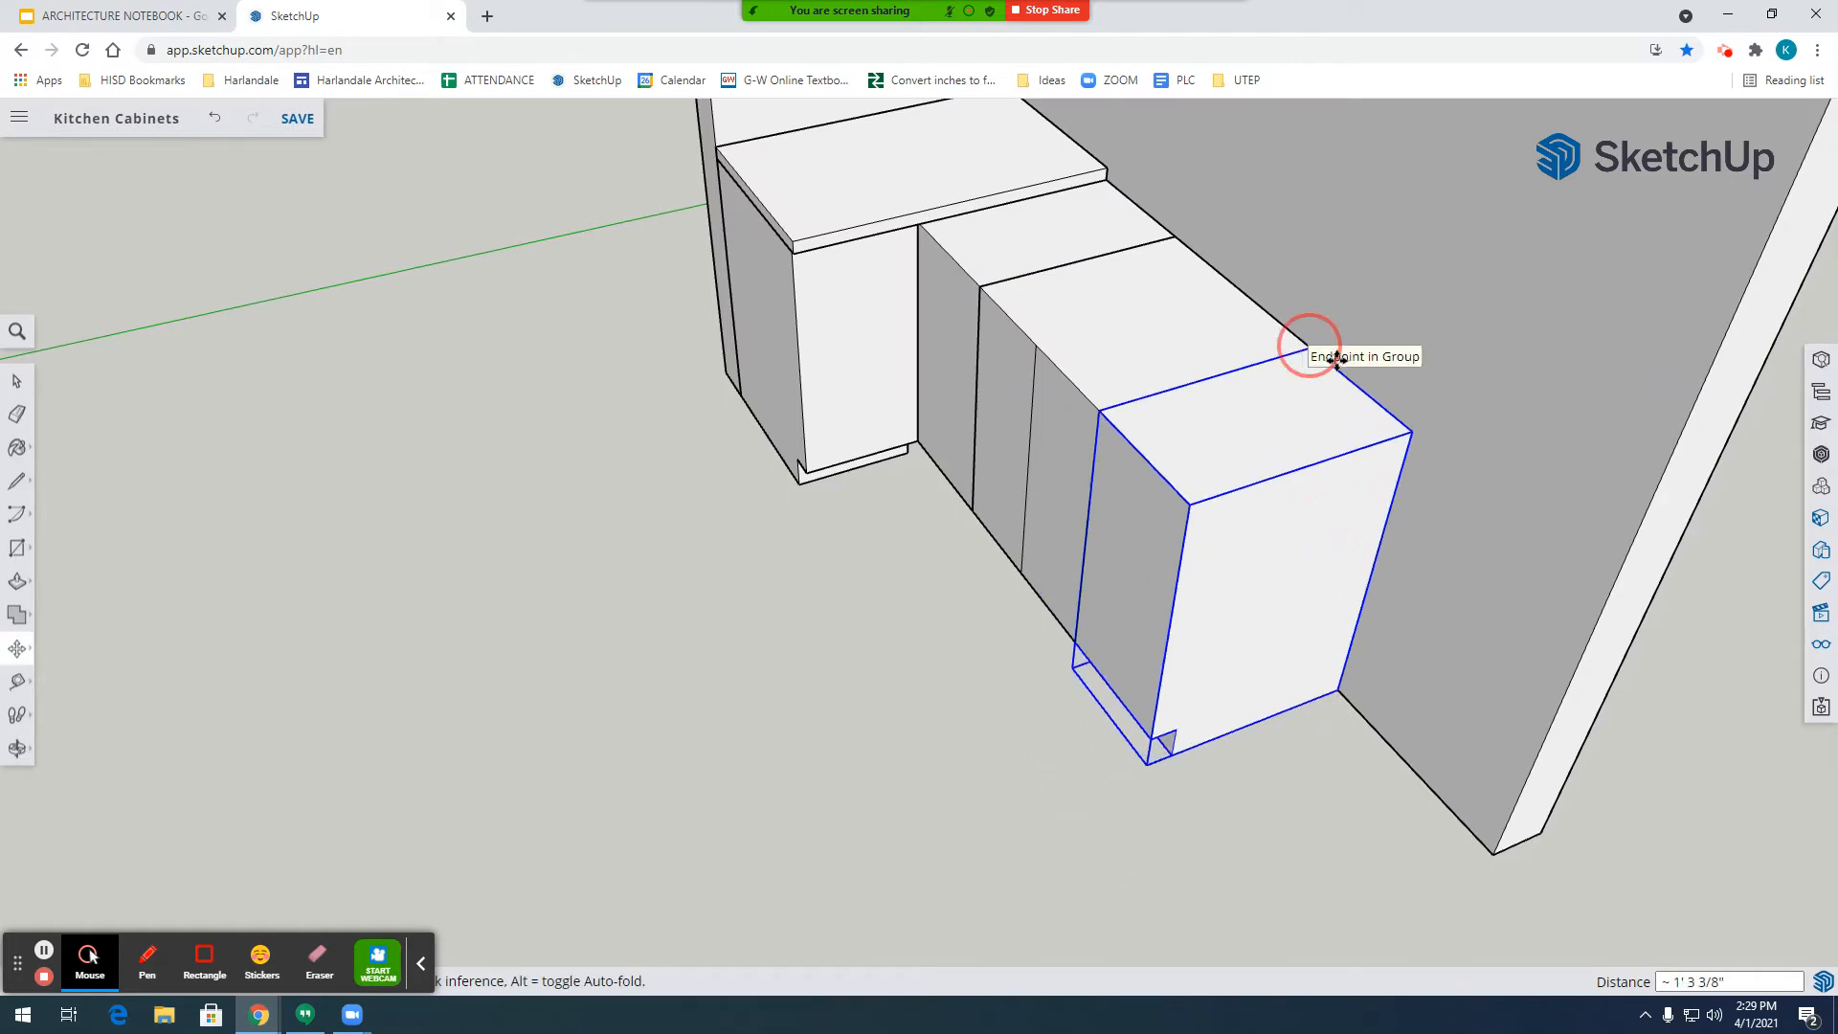
scroll(1042, 513, "down", 3)
scroll(1158, 314, "up", 4)
left_click(16, 380)
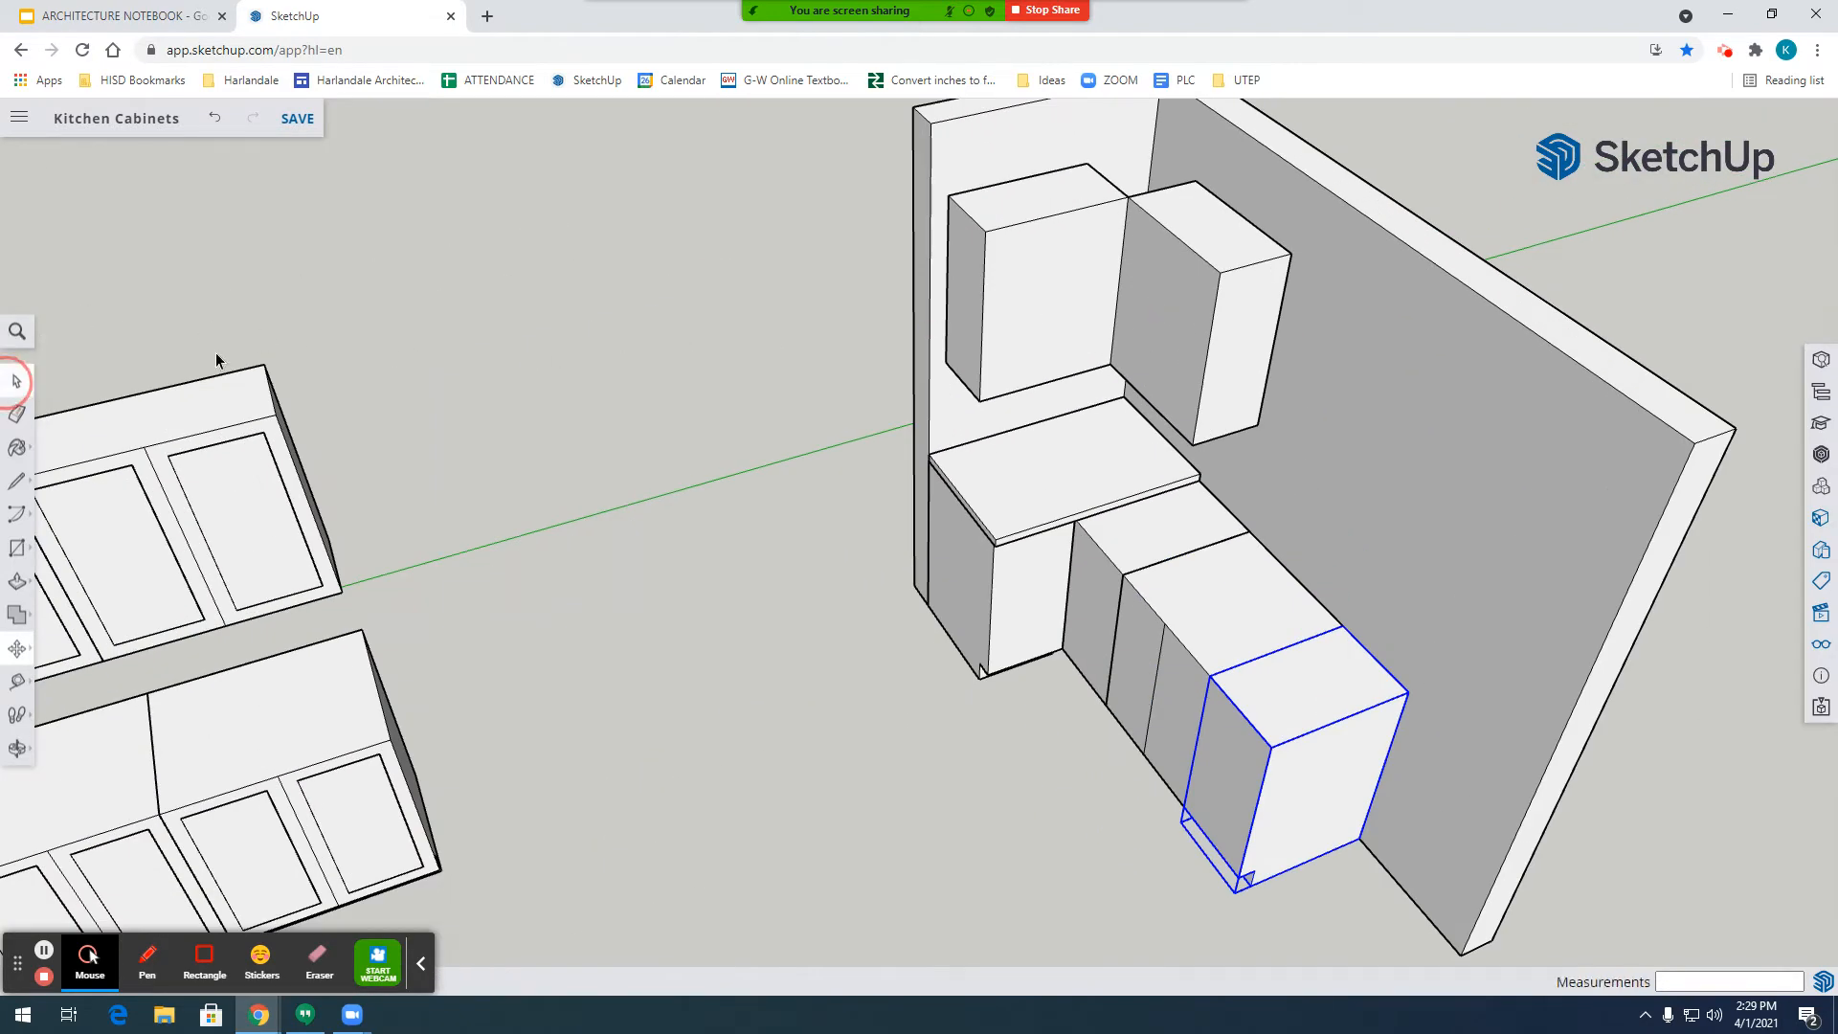
left_click(1207, 292)
double_click(1221, 254)
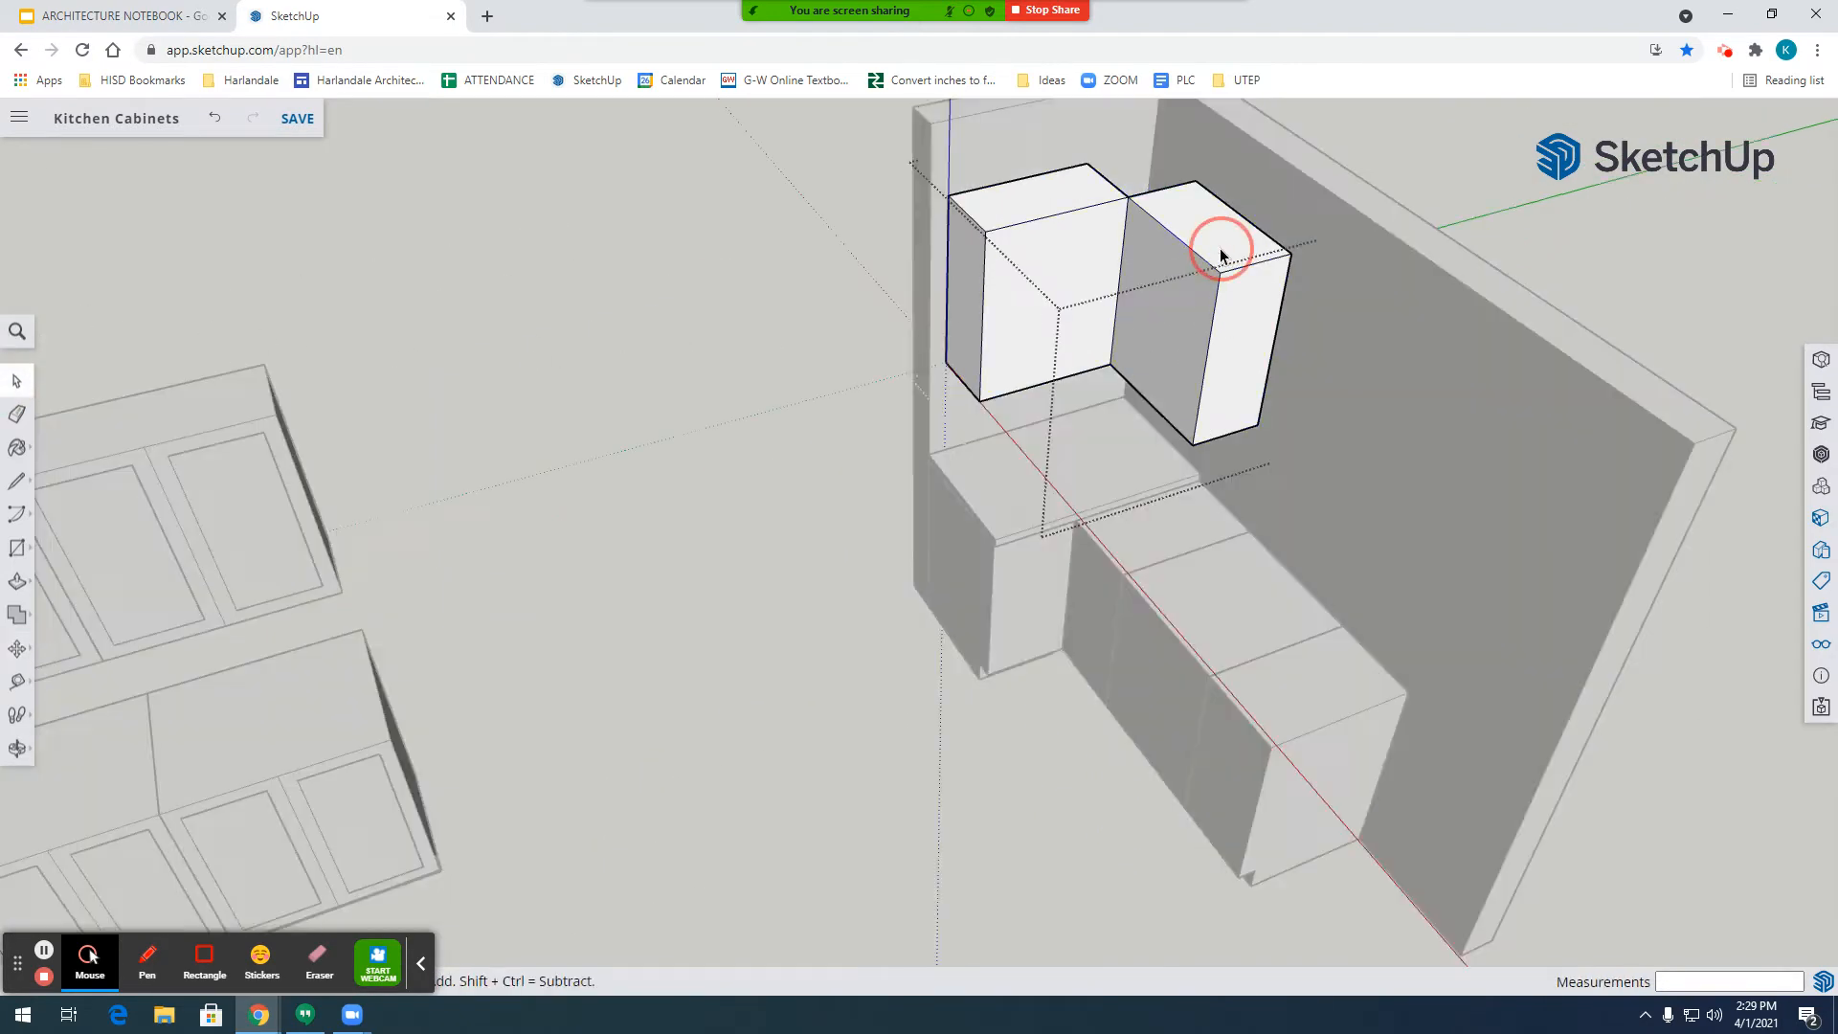
left_click(1225, 302)
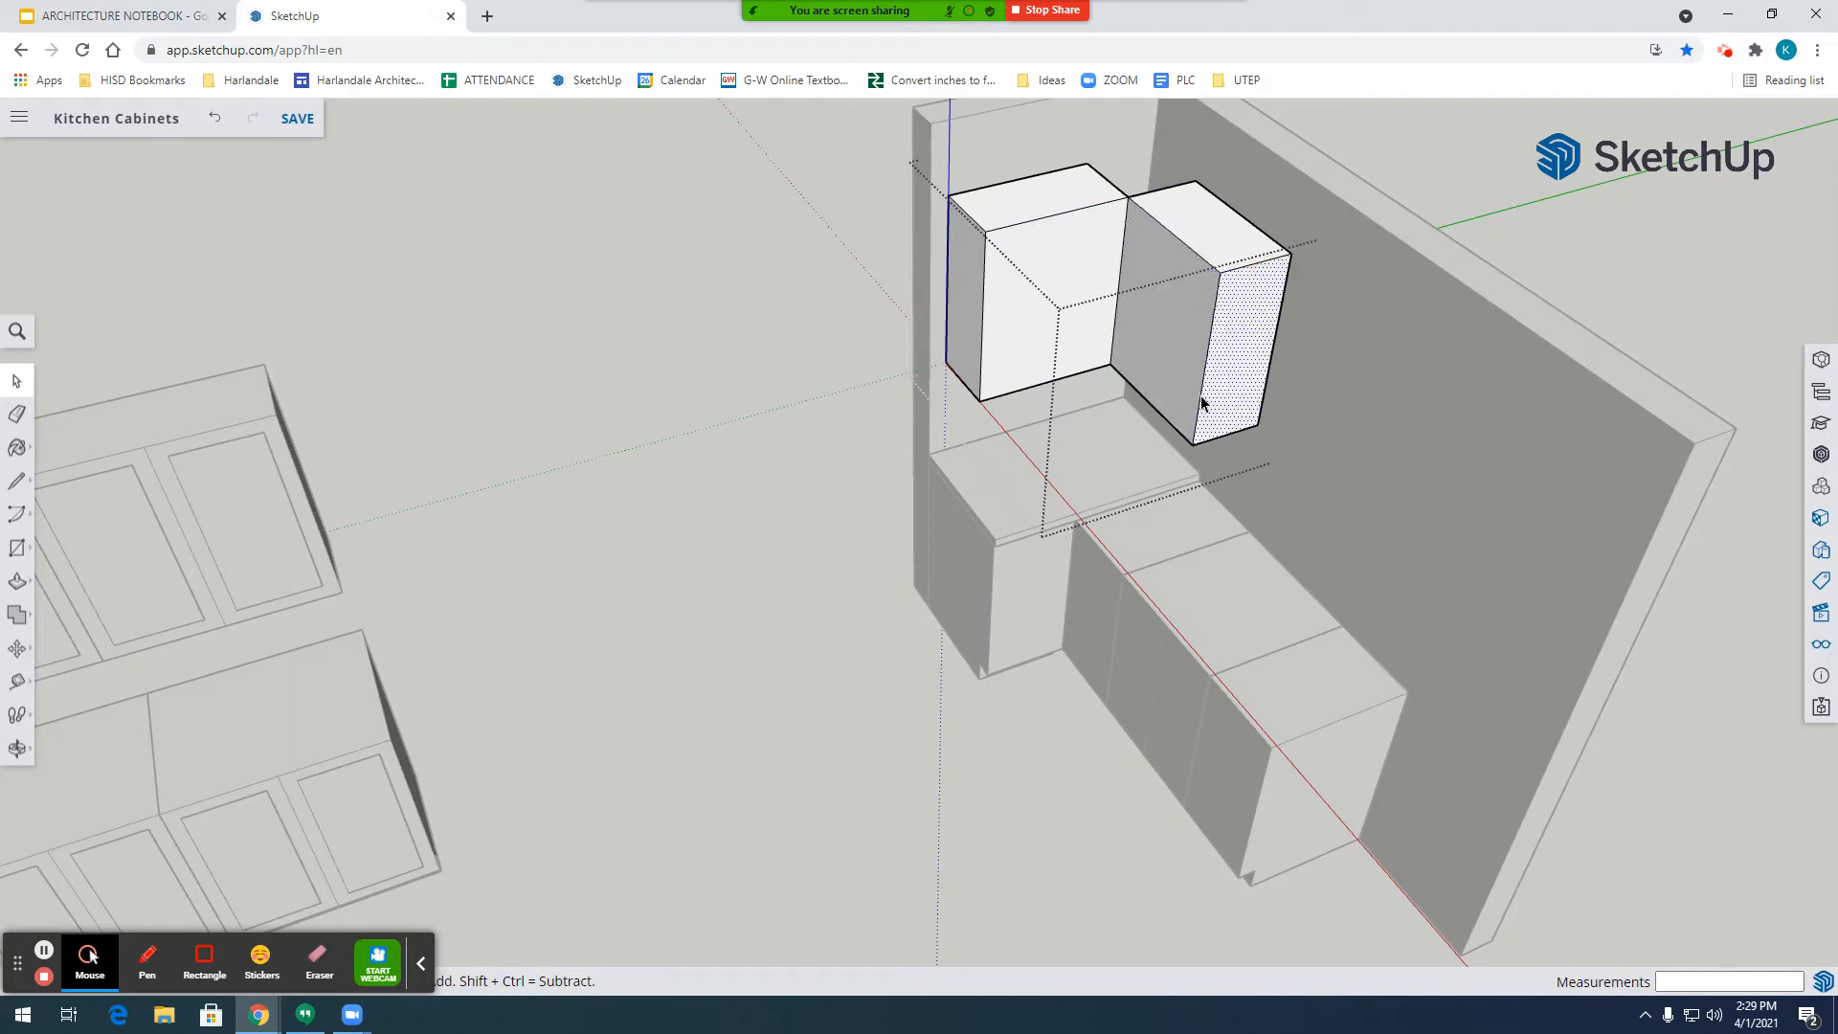
key("Escape")
double_click(1204, 301)
triple_click(1205, 296)
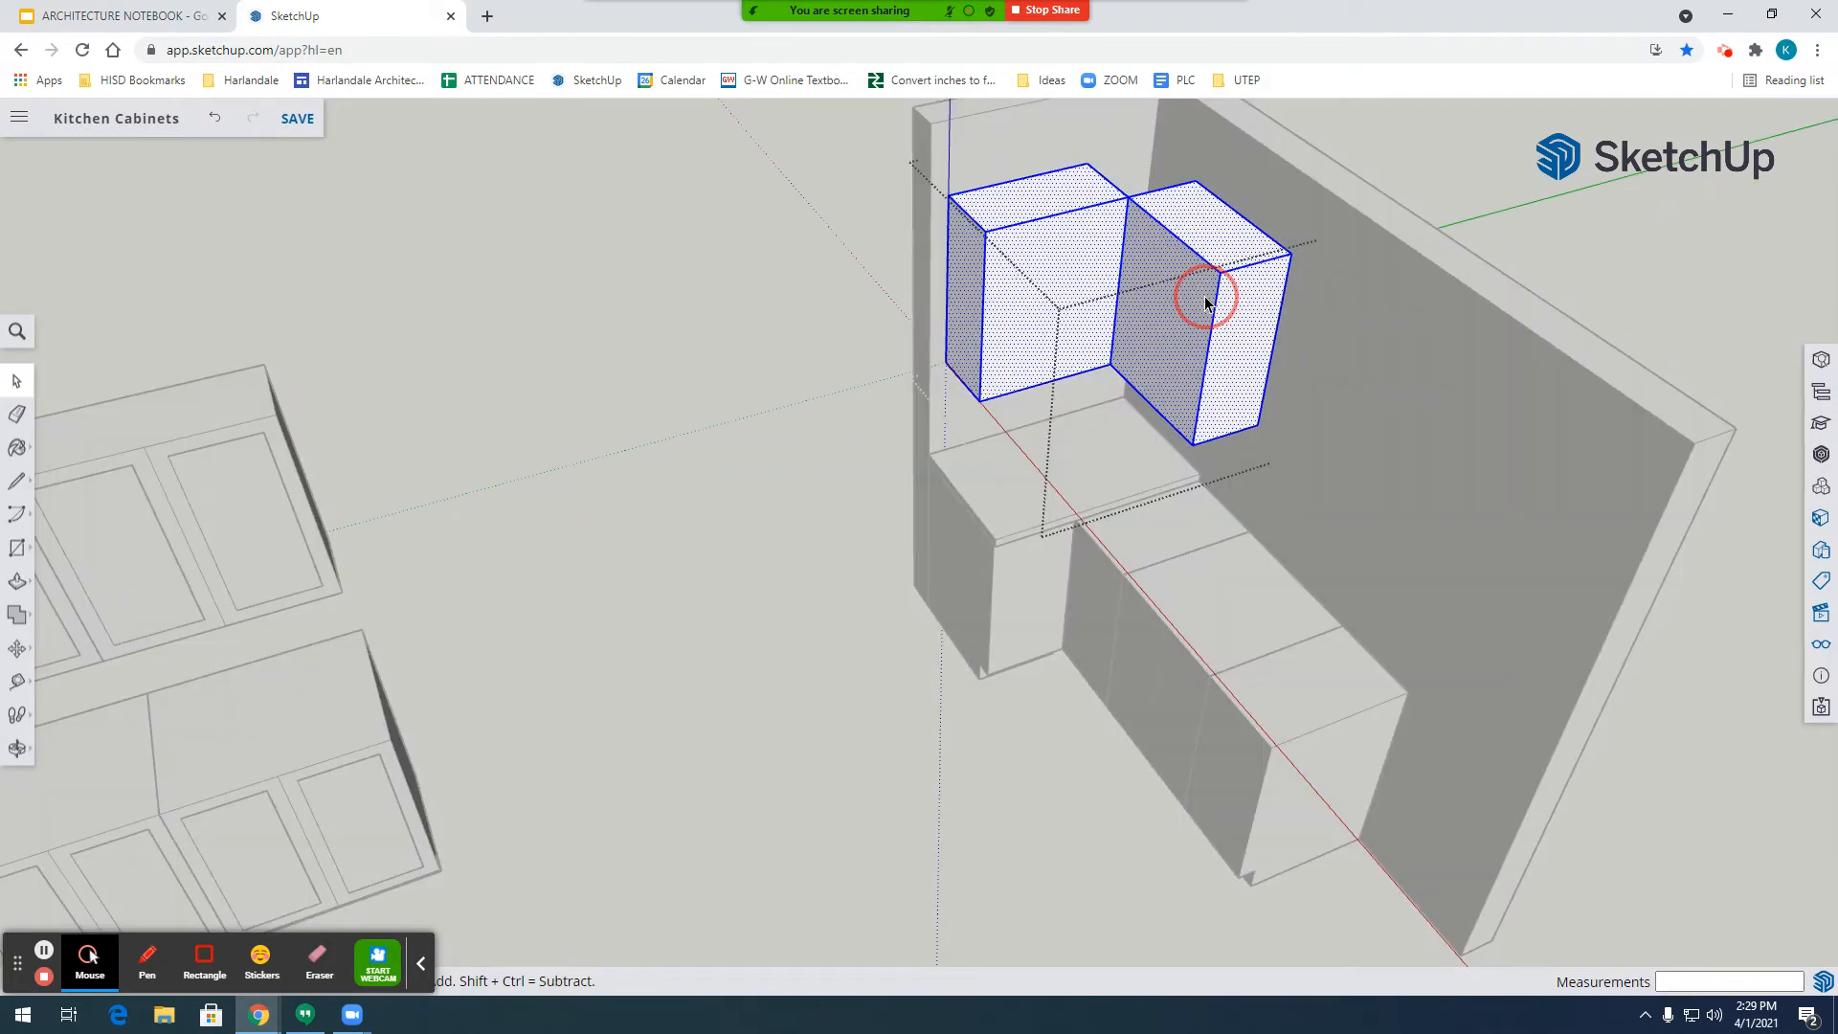
triple_click(1238, 278)
left_click(1235, 268)
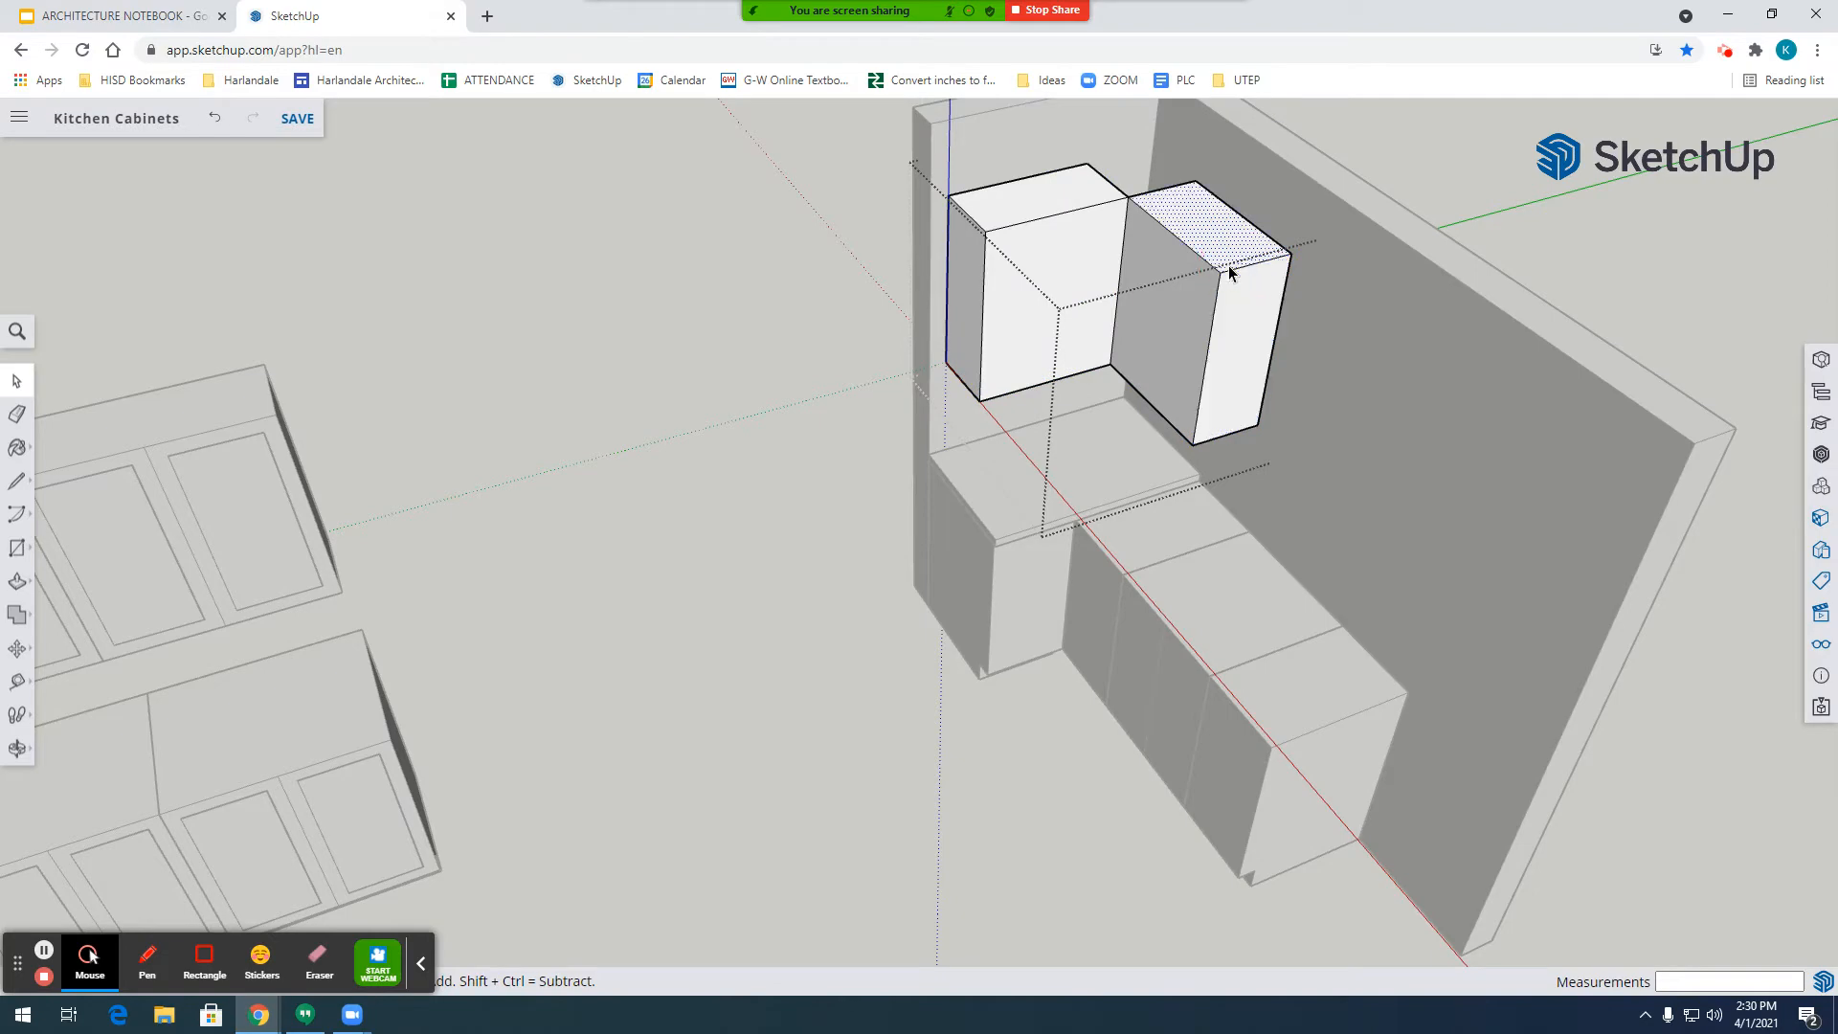
left_click(697, 496)
Delete the grouped pair of wall cabinets above the corner countertop.
left_click(1256, 283)
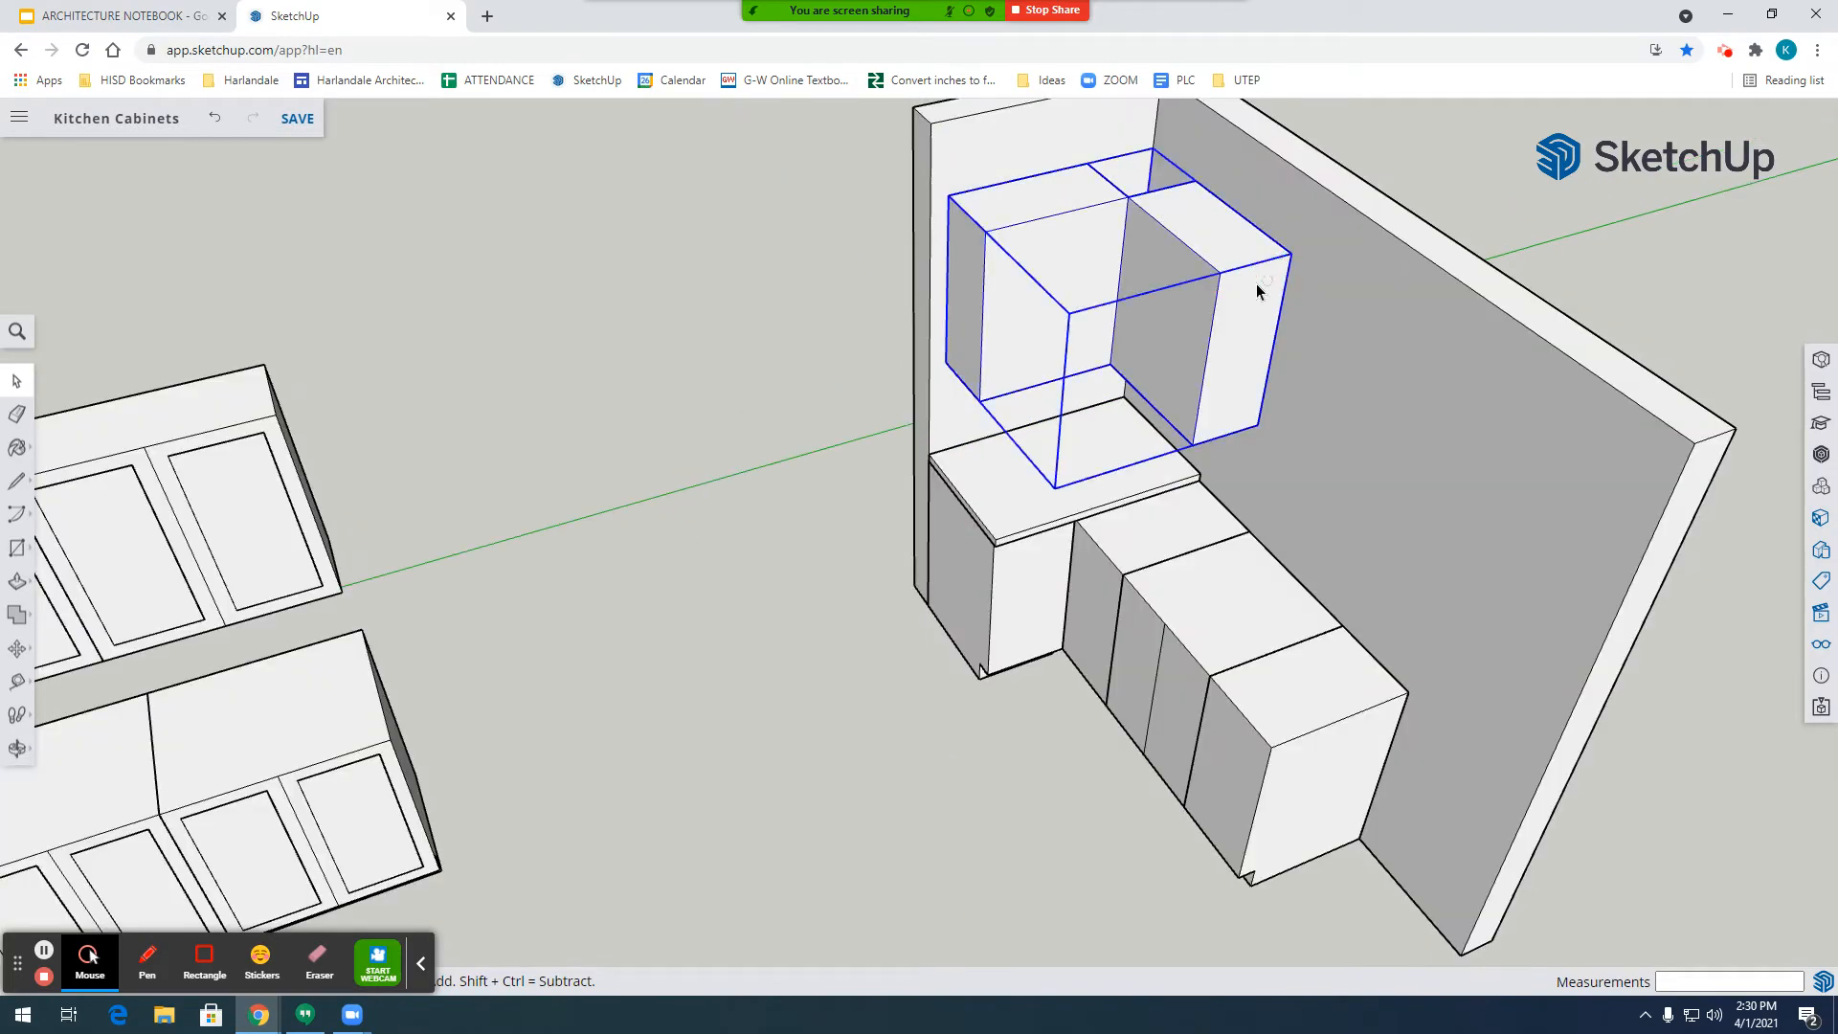
key("Delete")
Copy a single-door wall cabinet from the plain-front row and paste it onto the short corner wall above the countertop.
scroll(1254, 306, "down", 6)
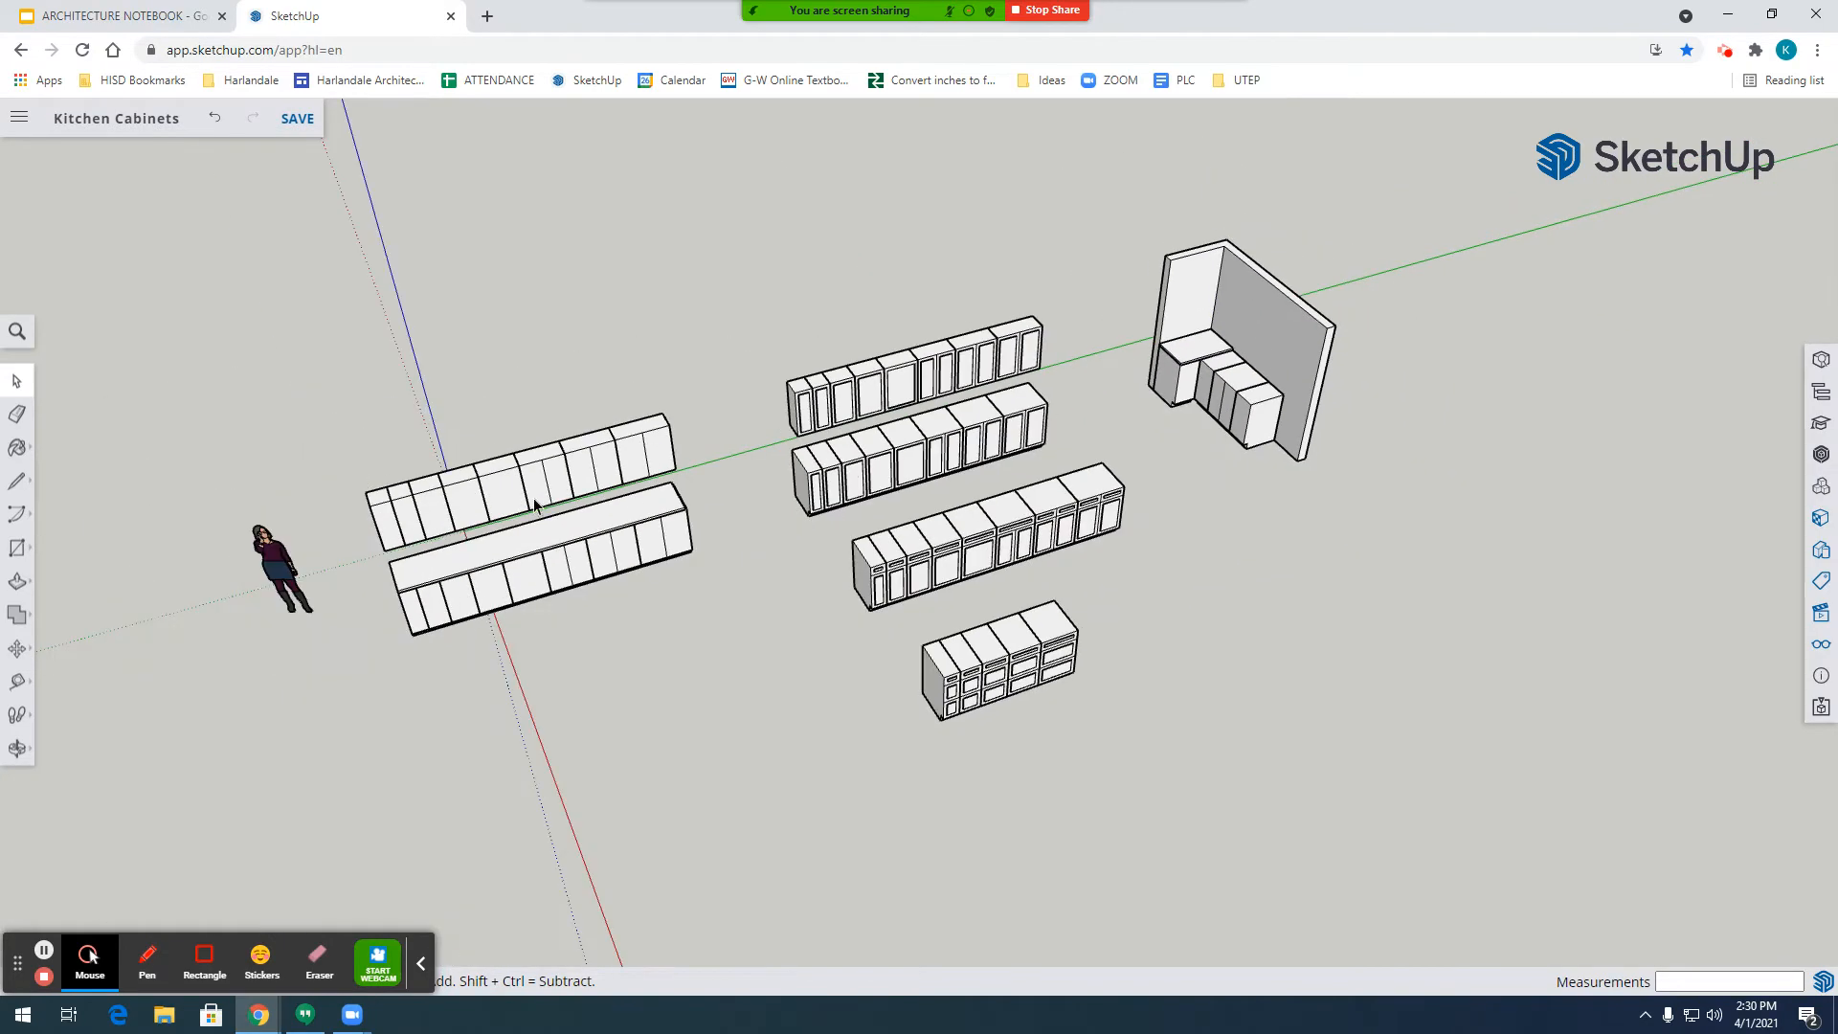
scroll(559, 496, "up", 4)
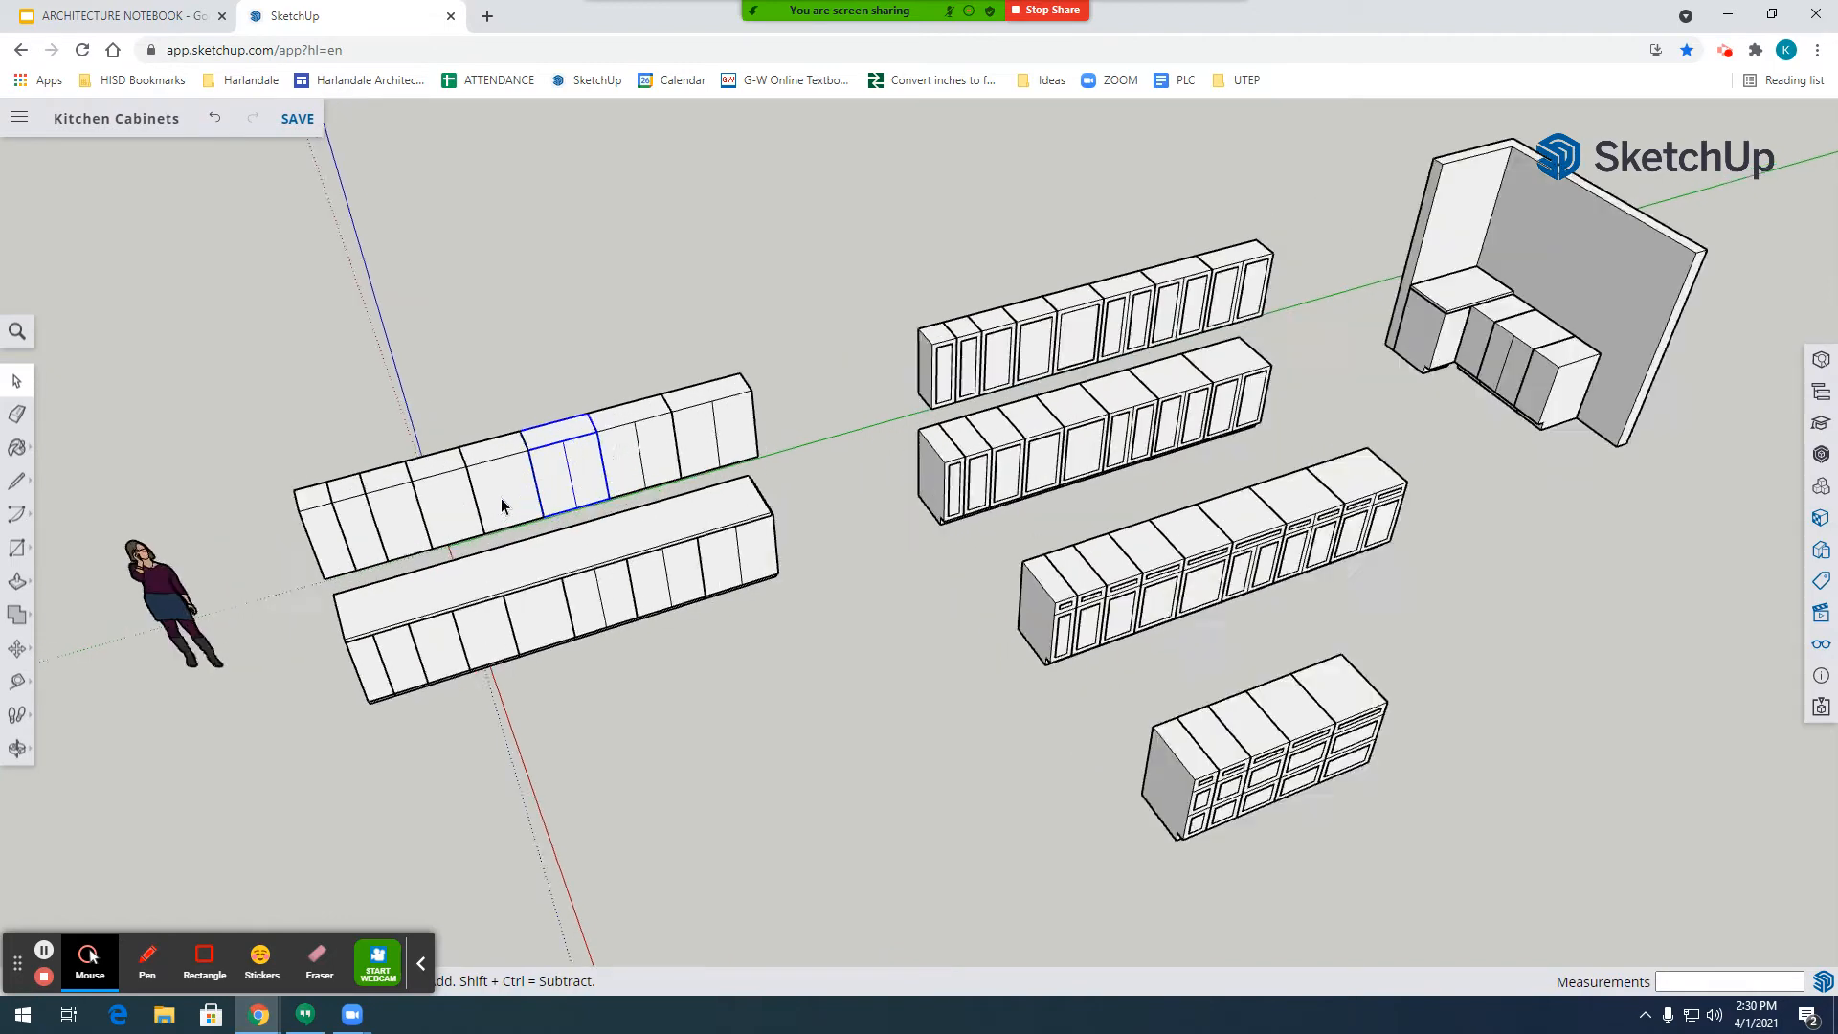
scroll(950, 743, "down", 1)
scroll(1078, 637, "down", 5)
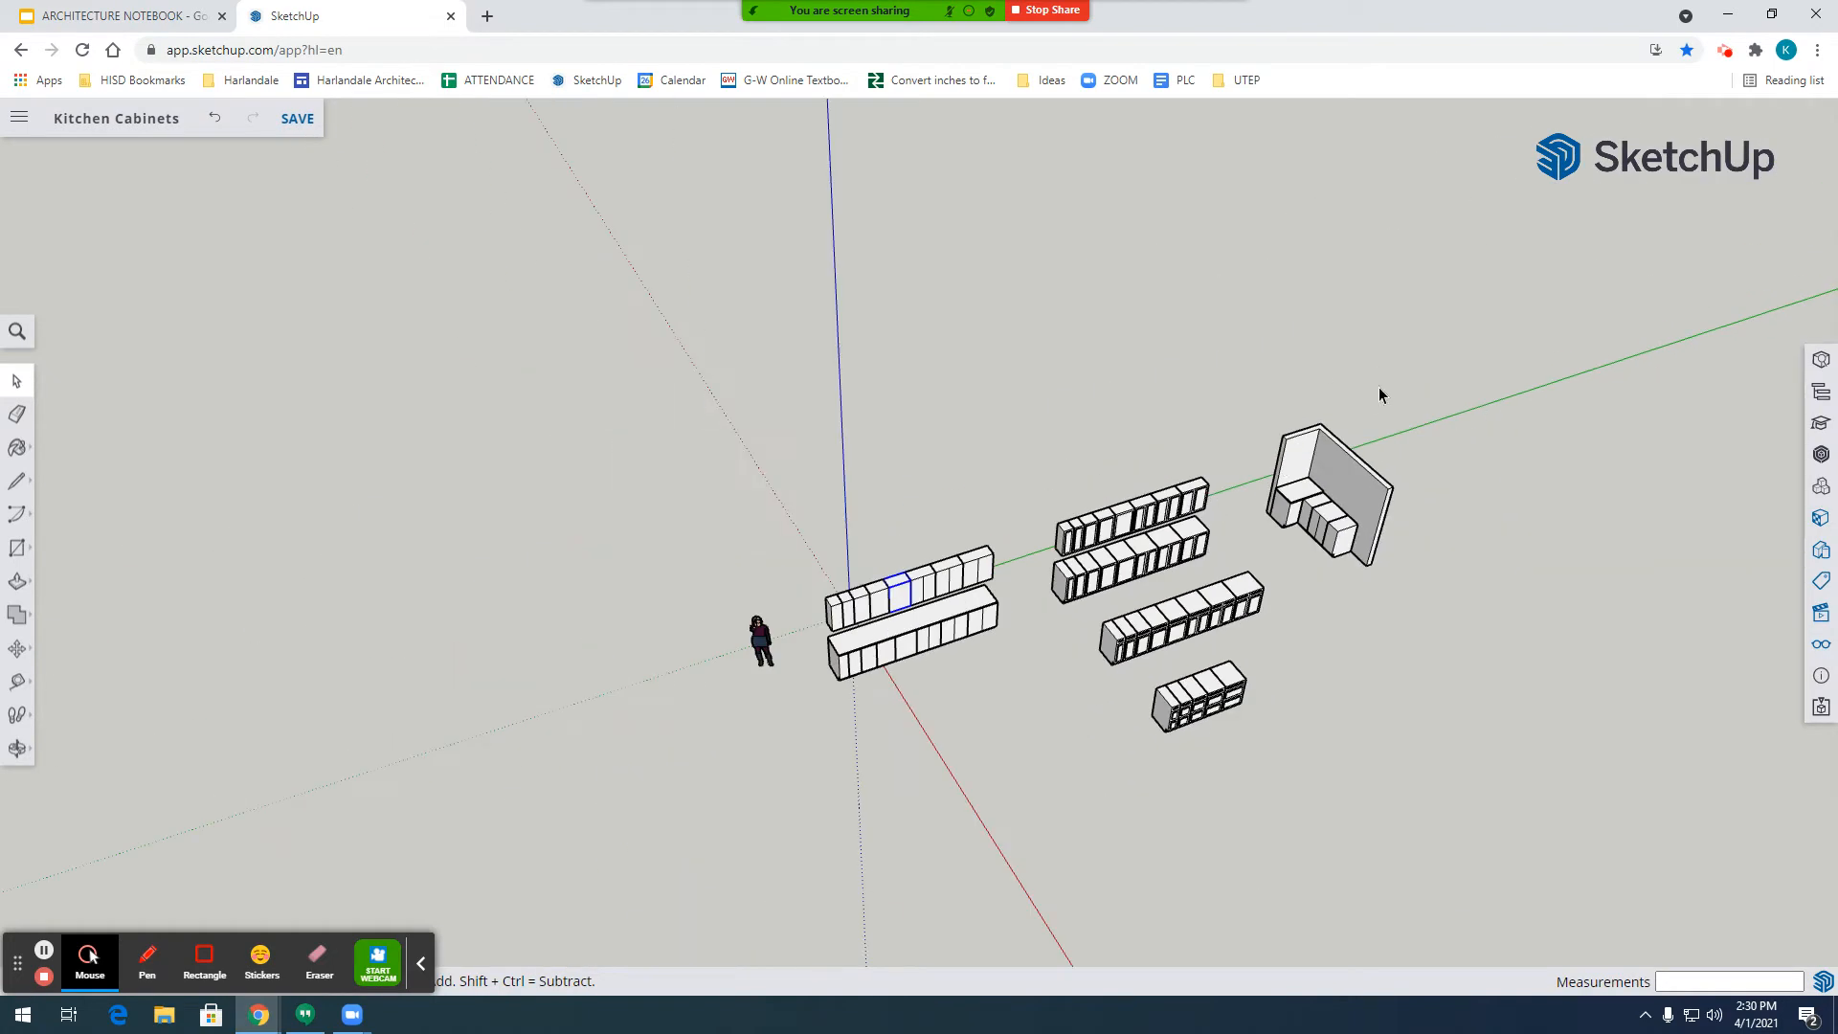
scroll(1252, 543, "up", 5)
key("ctrl+v")
scroll(1173, 584, "up", 4)
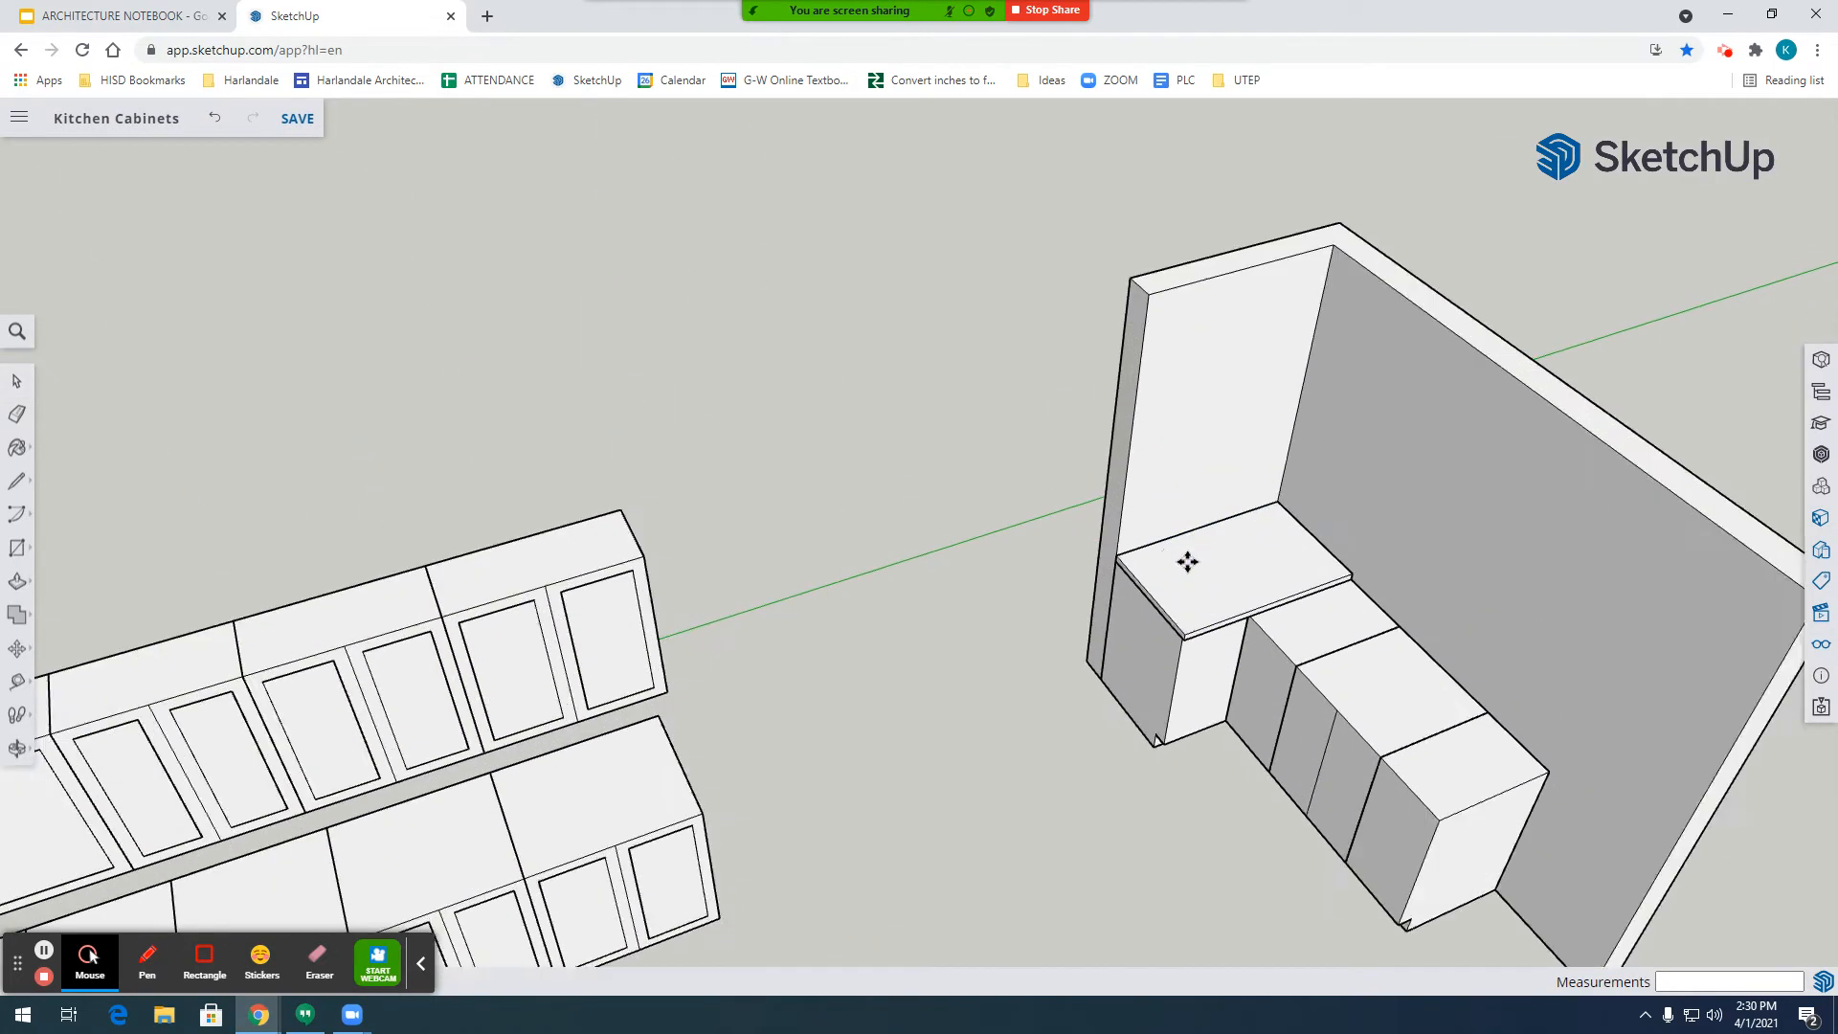
scroll(1212, 479, "down", 2)
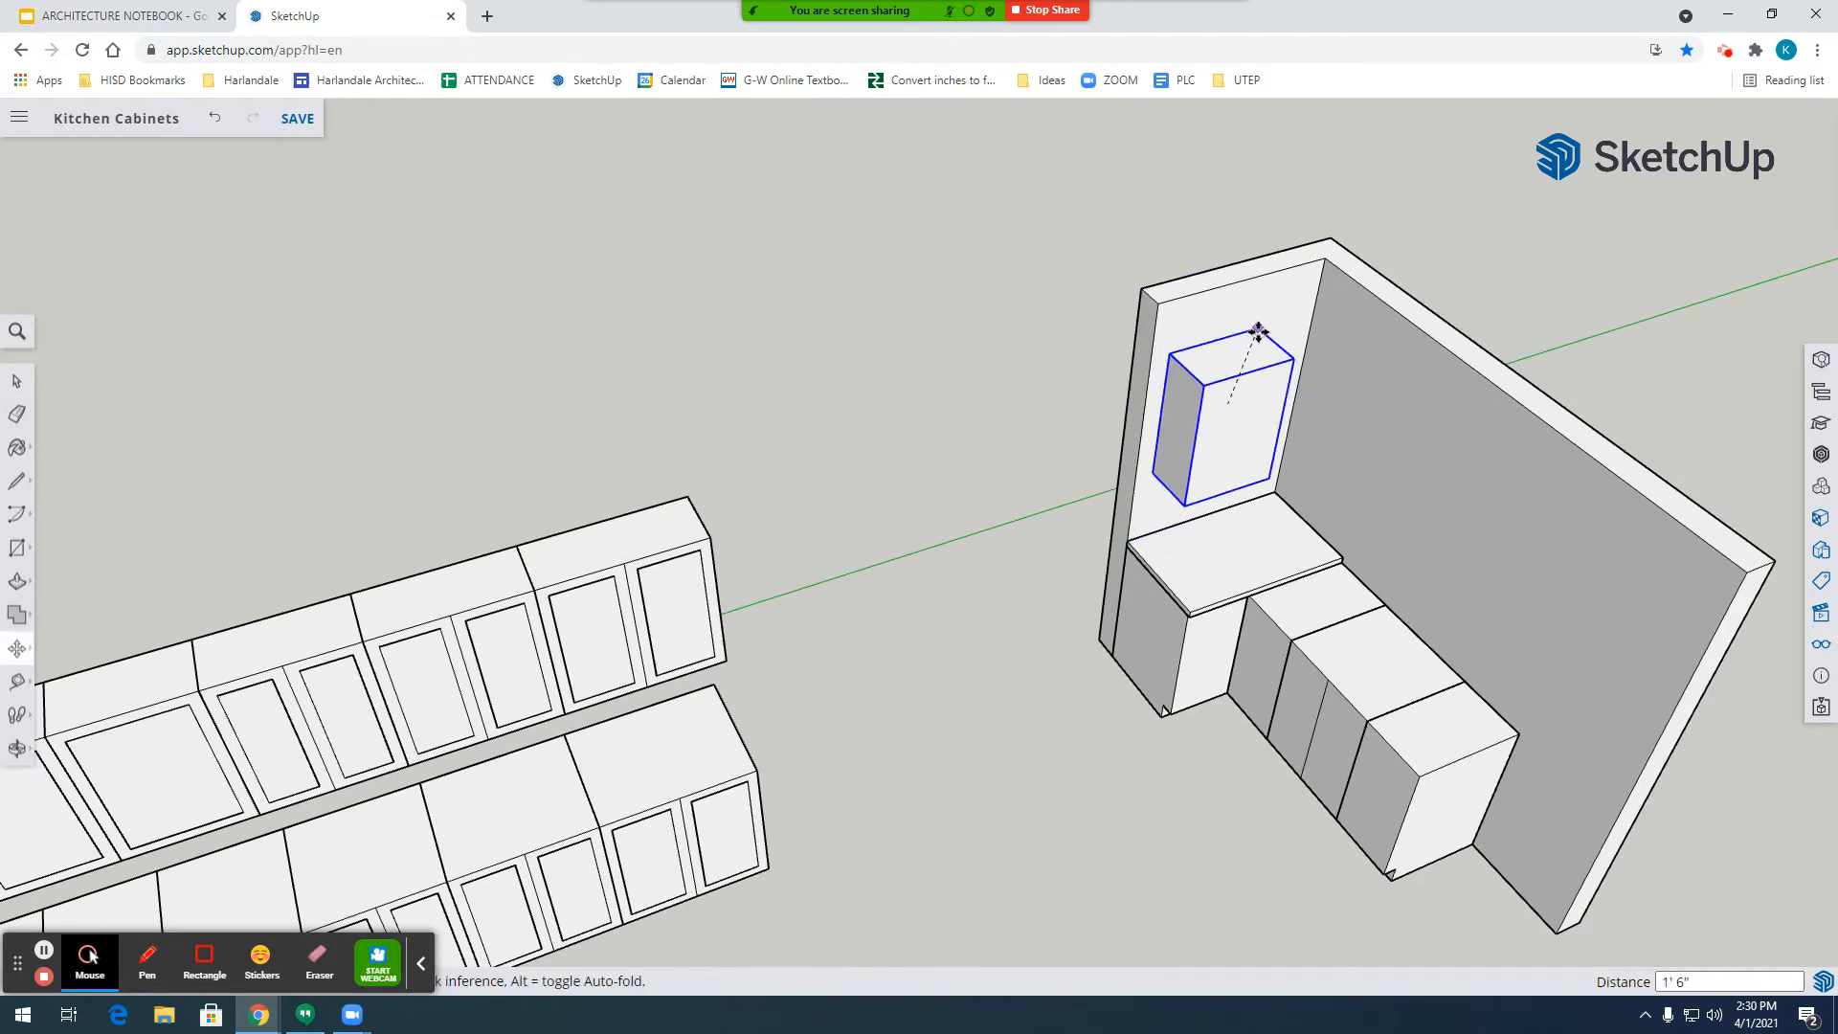
Lower the pasted wall cabinet so its outer bottom back corner meets the countertop's outer back corner.
scroll(1260, 629, "up", 3)
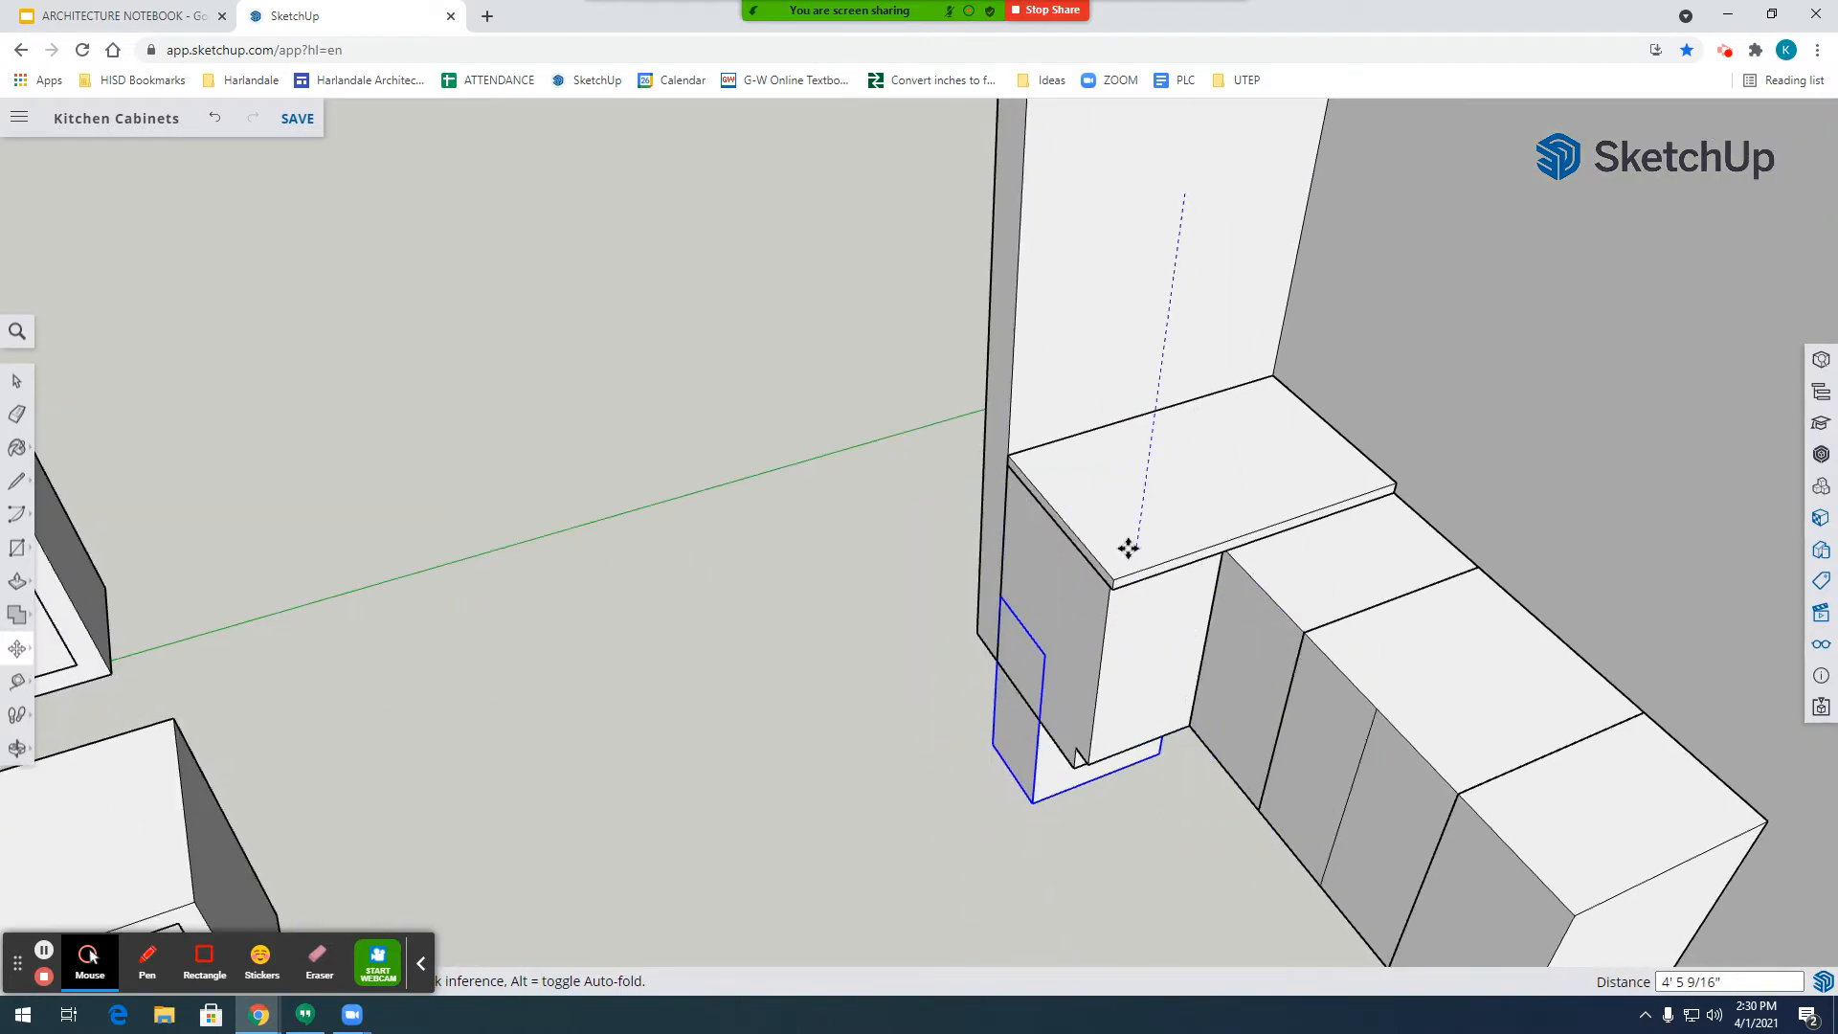
scroll(931, 657, "down", 3)
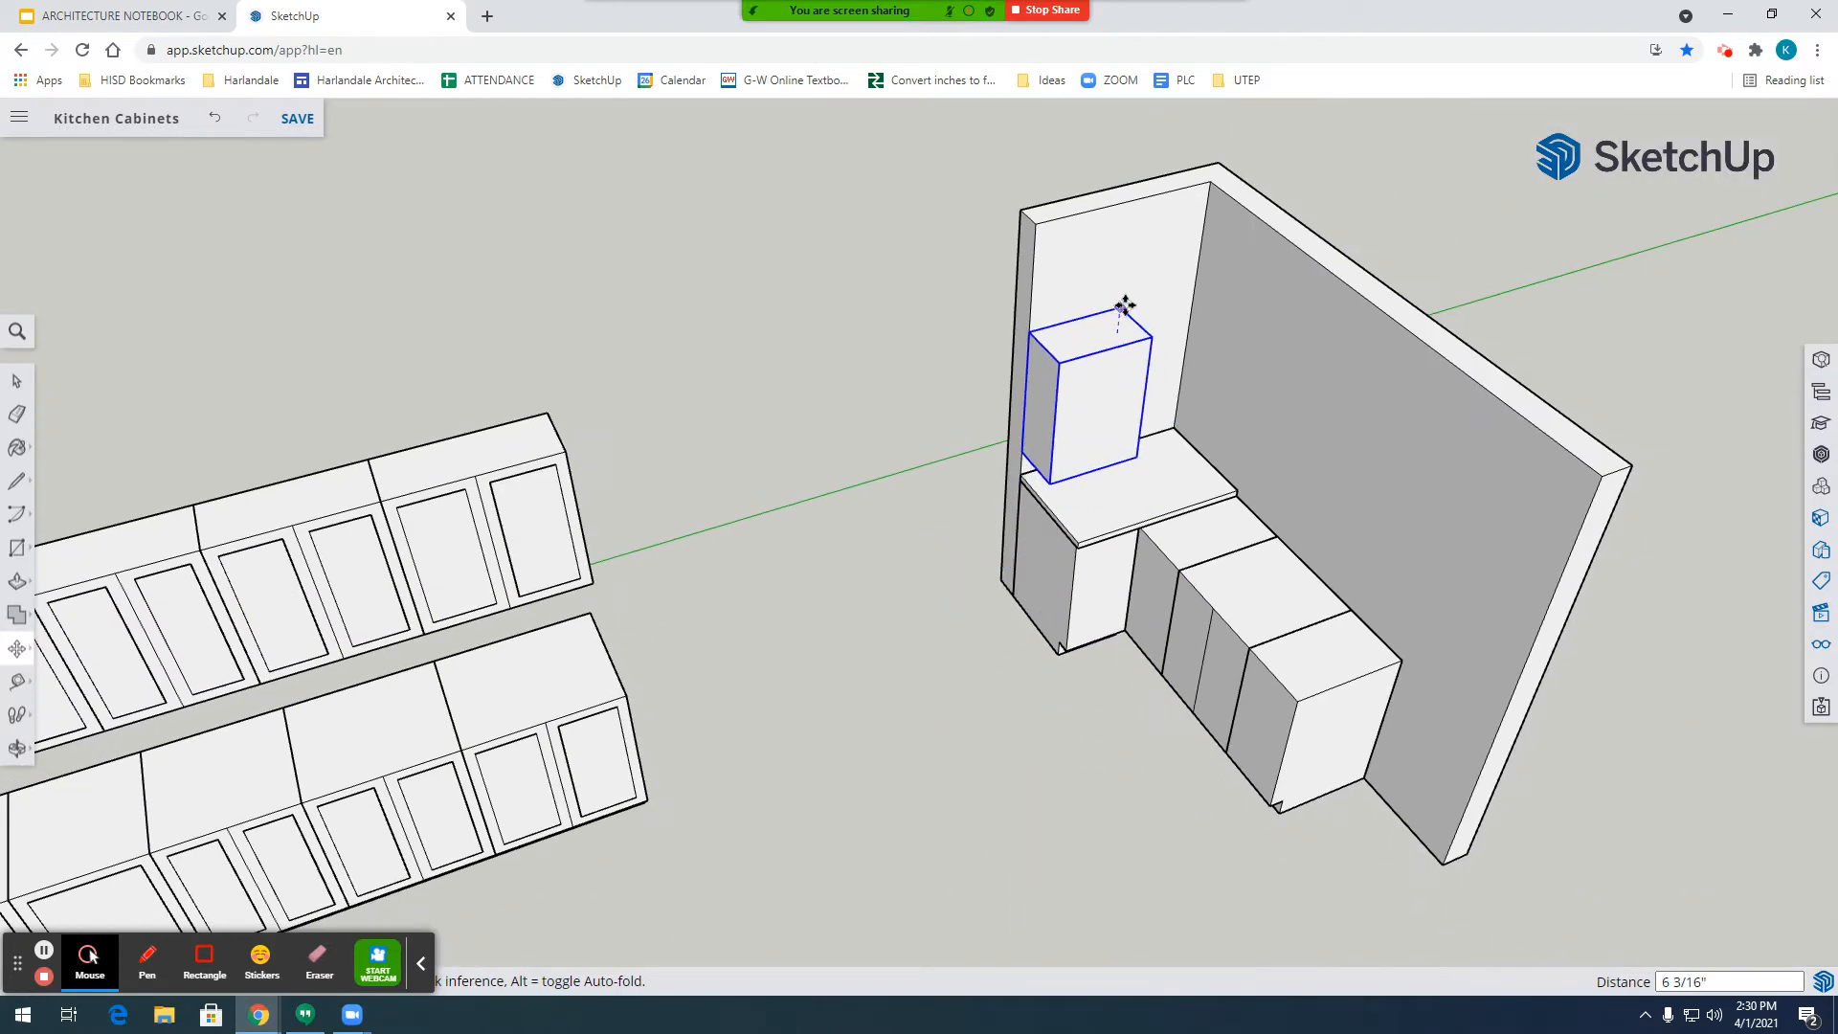
left_click(1125, 296)
scroll(1025, 441, "up", 3)
left_click(1038, 428)
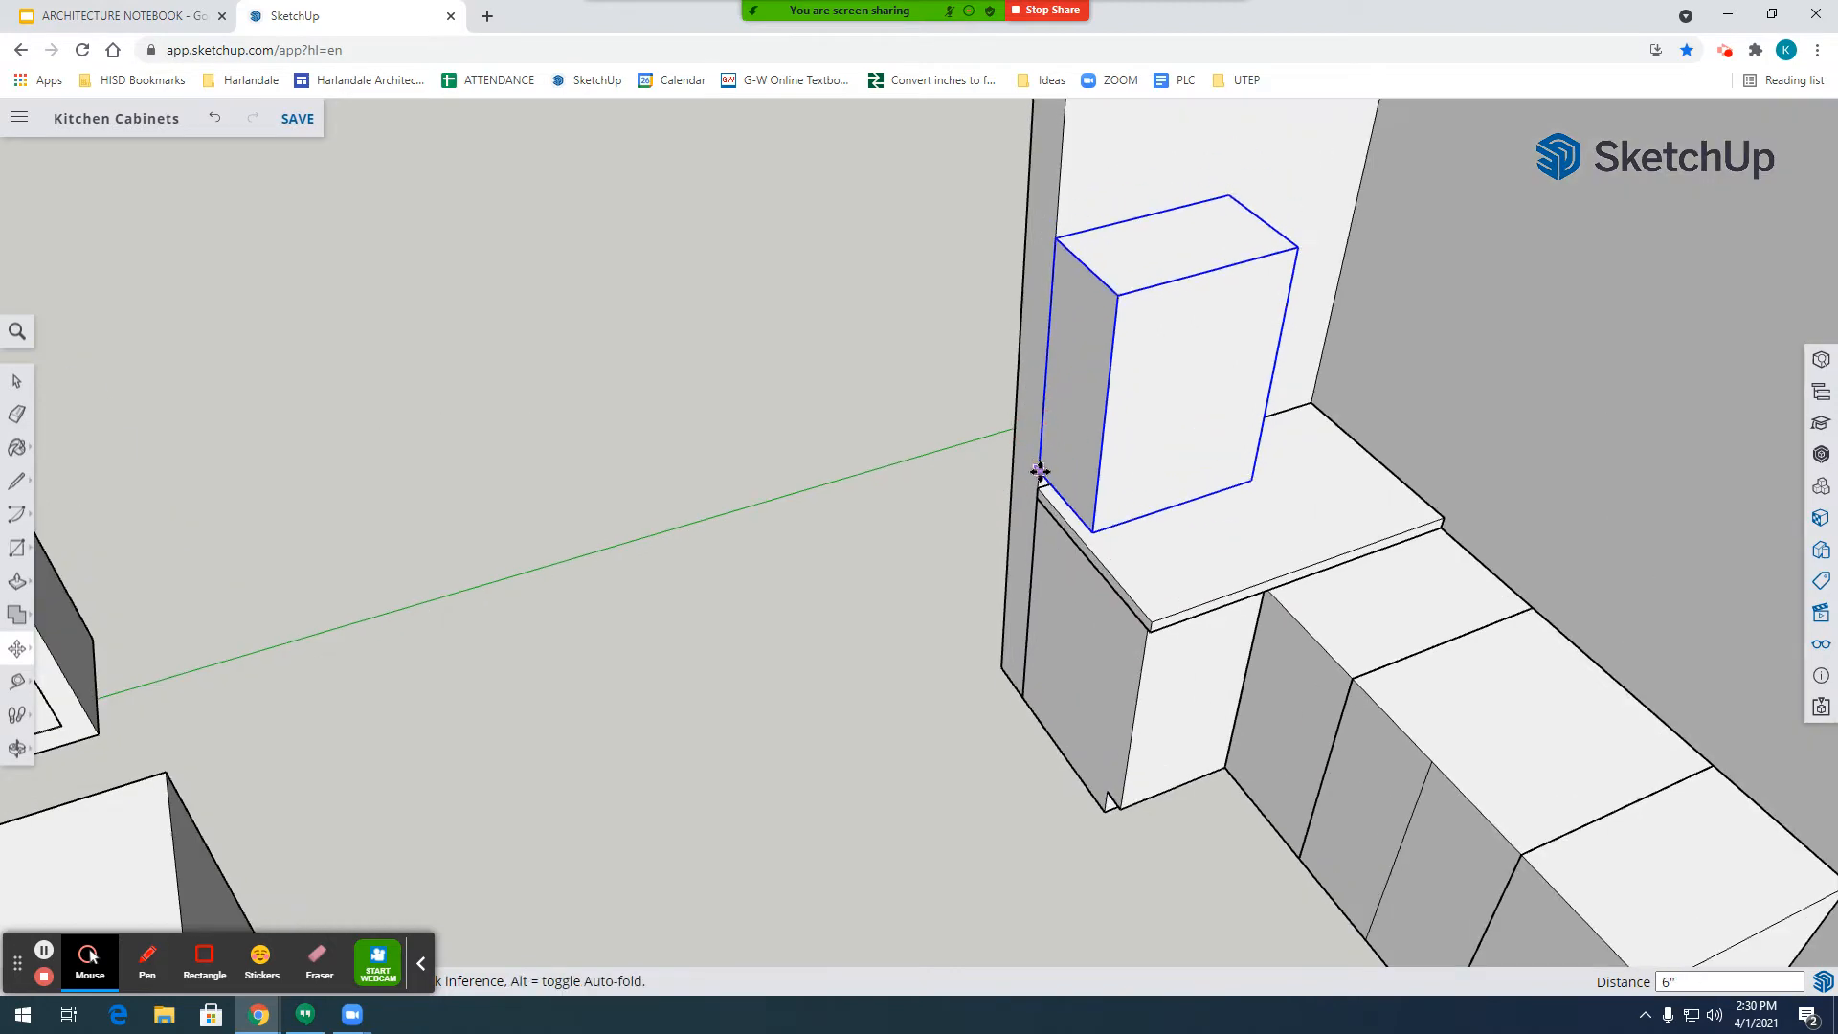
left_click(1039, 488)
scroll(1041, 649, "up", 3)
scroll(1243, 398, "down", 3)
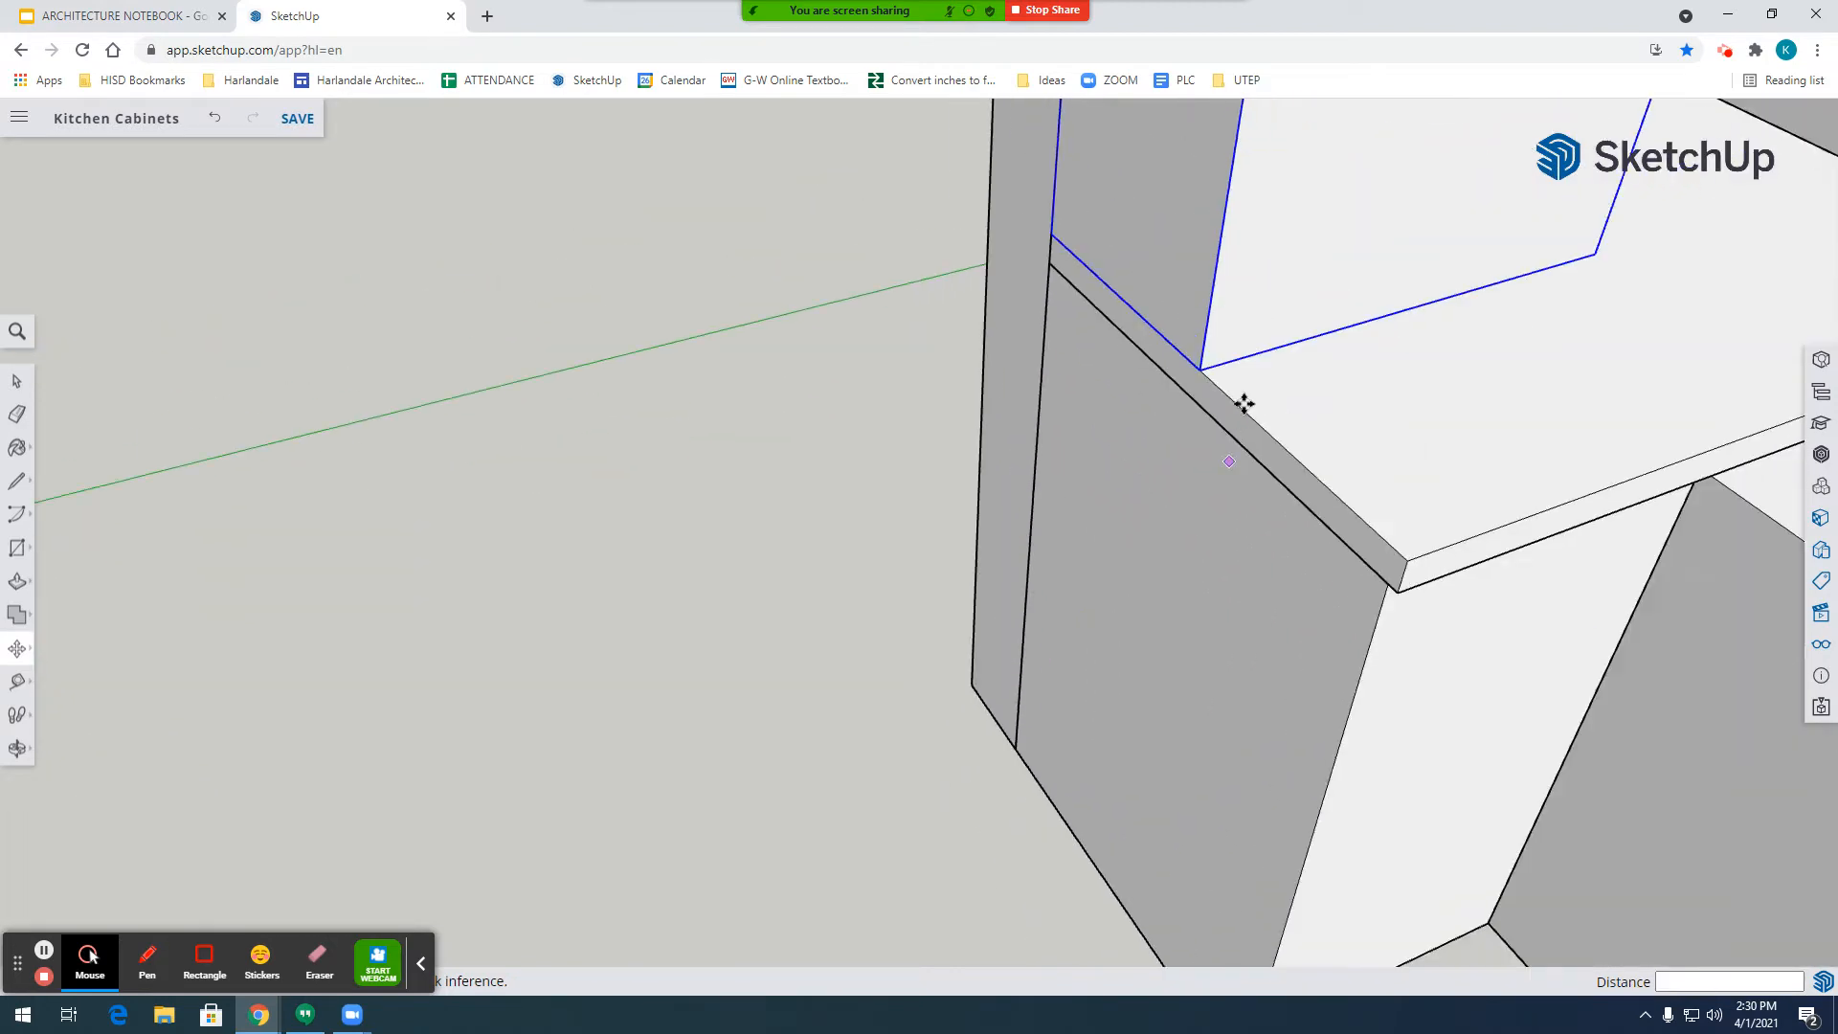
scroll(1144, 383, "down", 6)
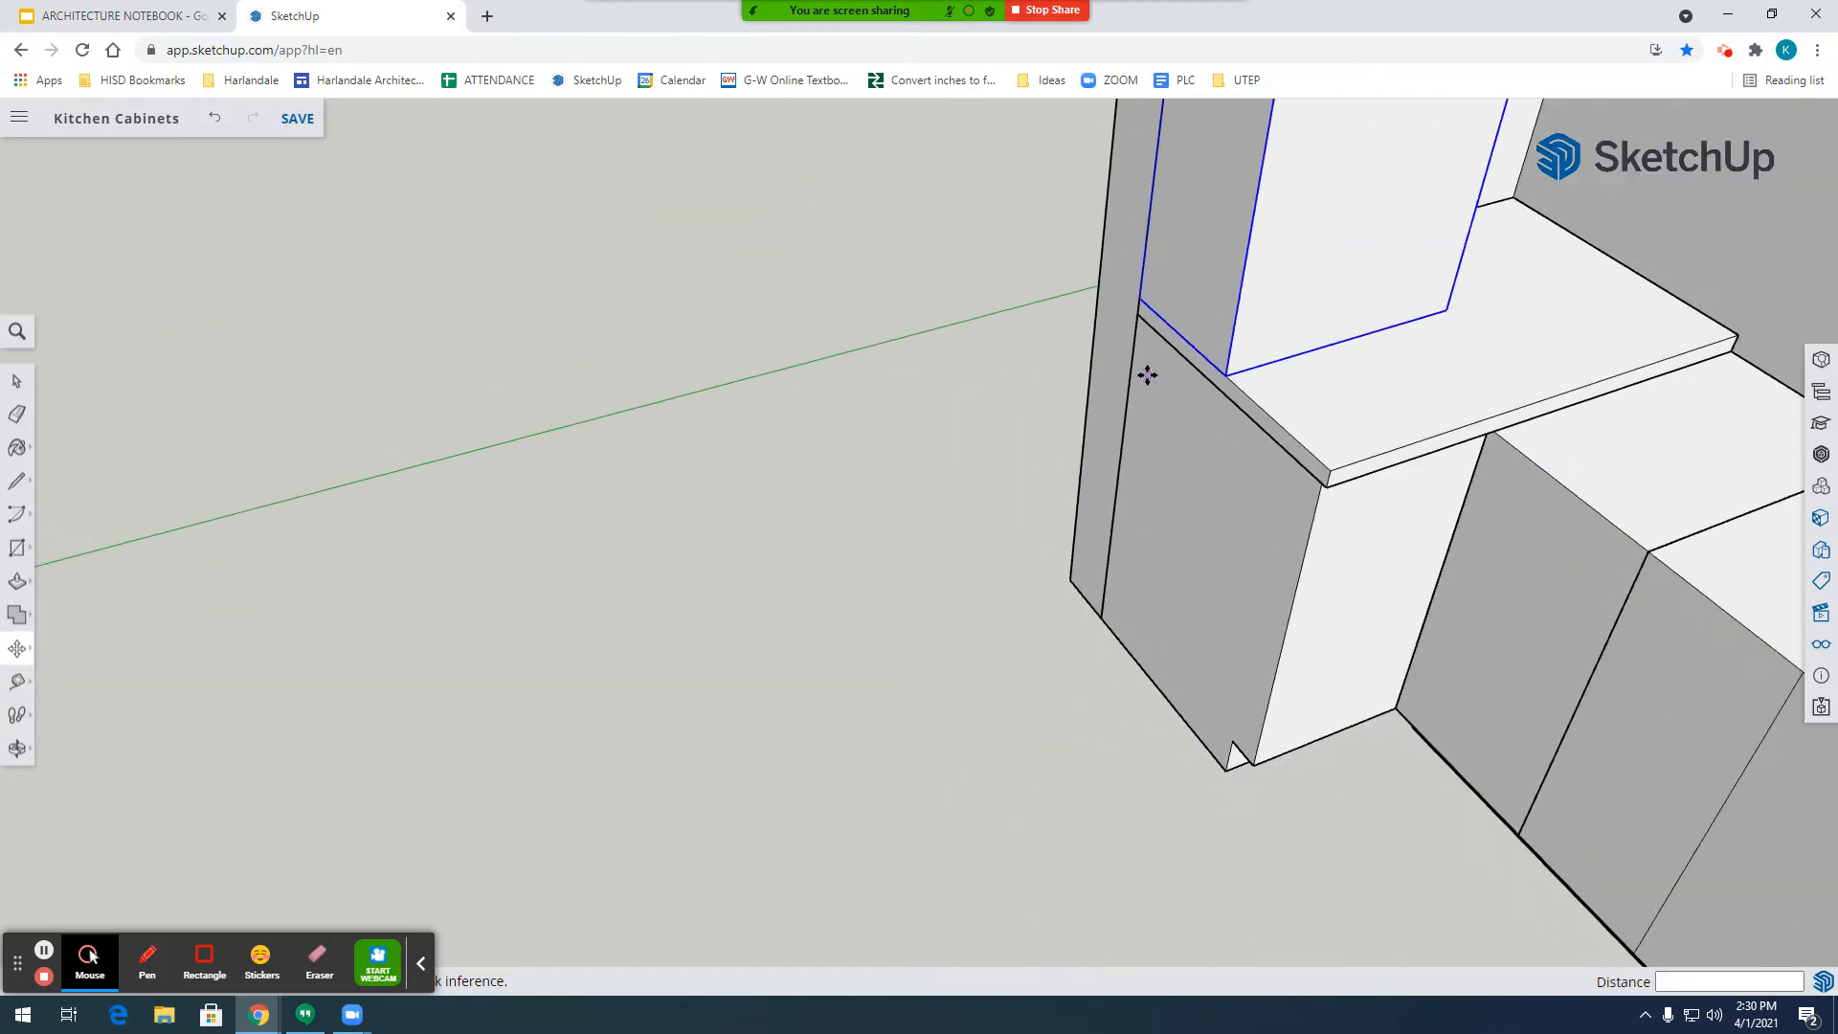
Raise the wall cabinet 18" above the countertop along the outer edge of the short corner wall.
scroll(1201, 616, "up", 6)
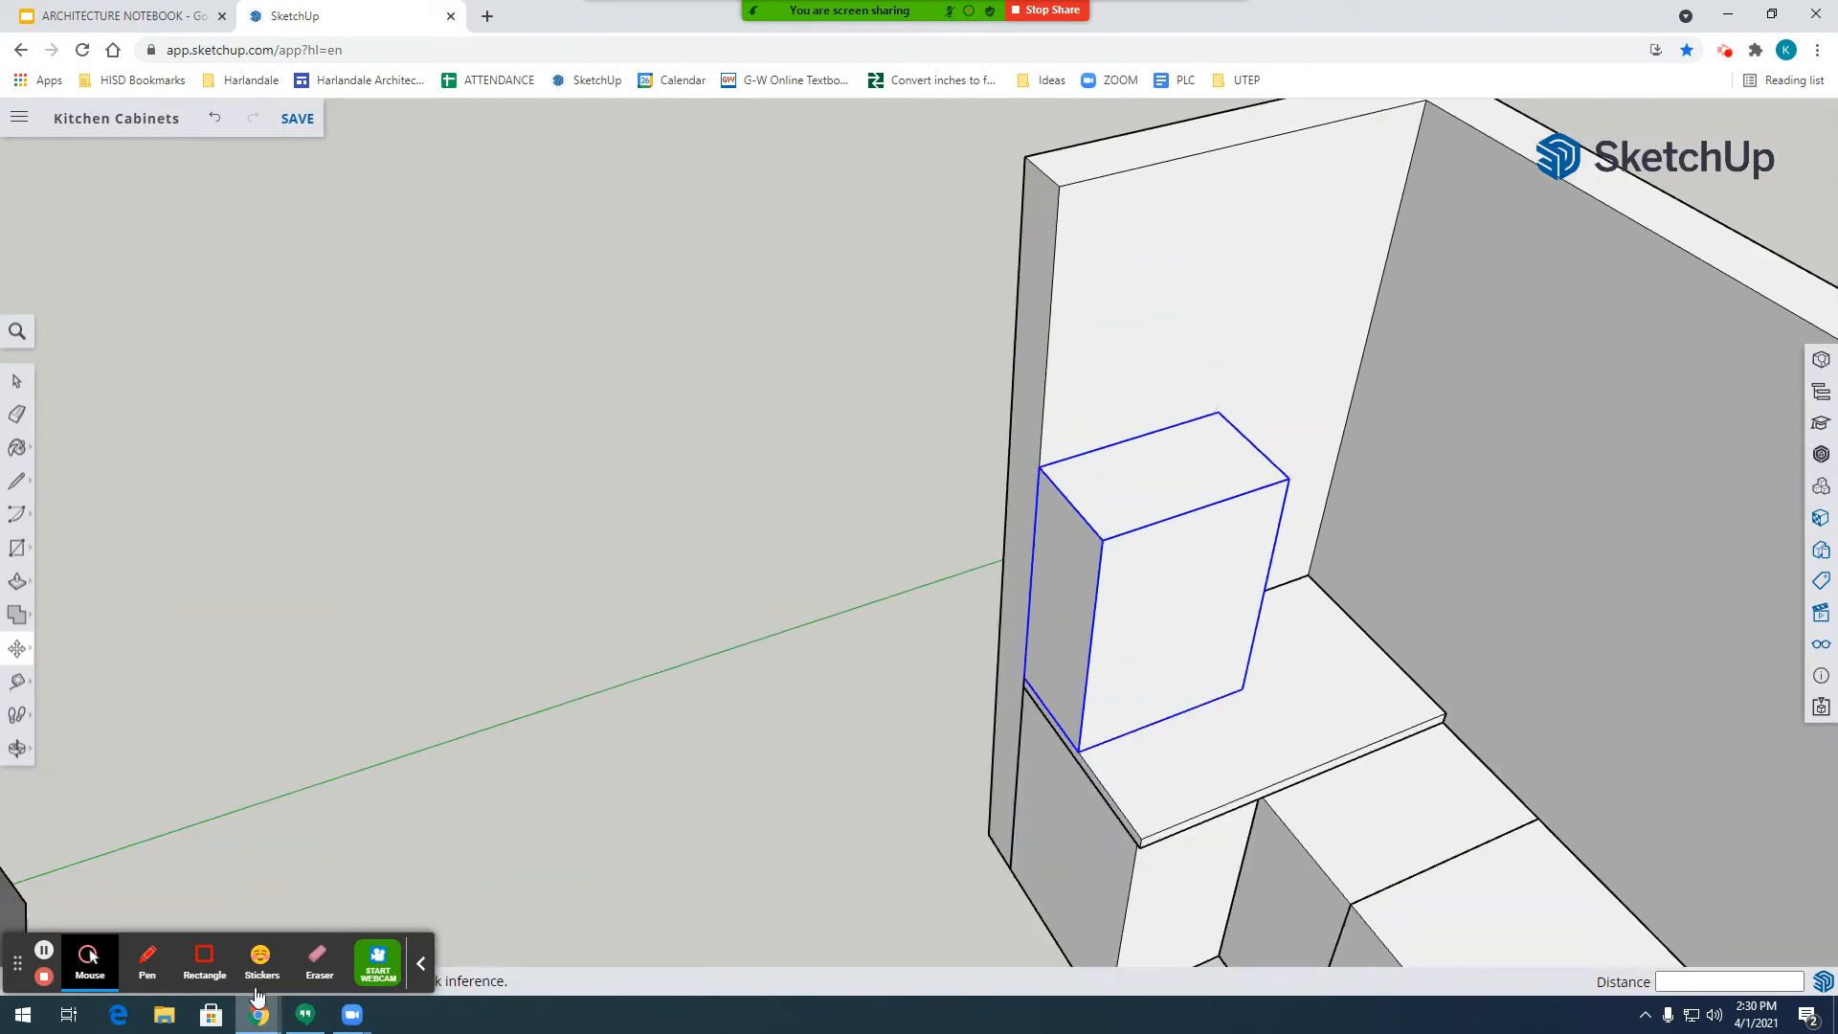
left_click(17, 748)
left_click_drag(1223, 603, 1076, 646)
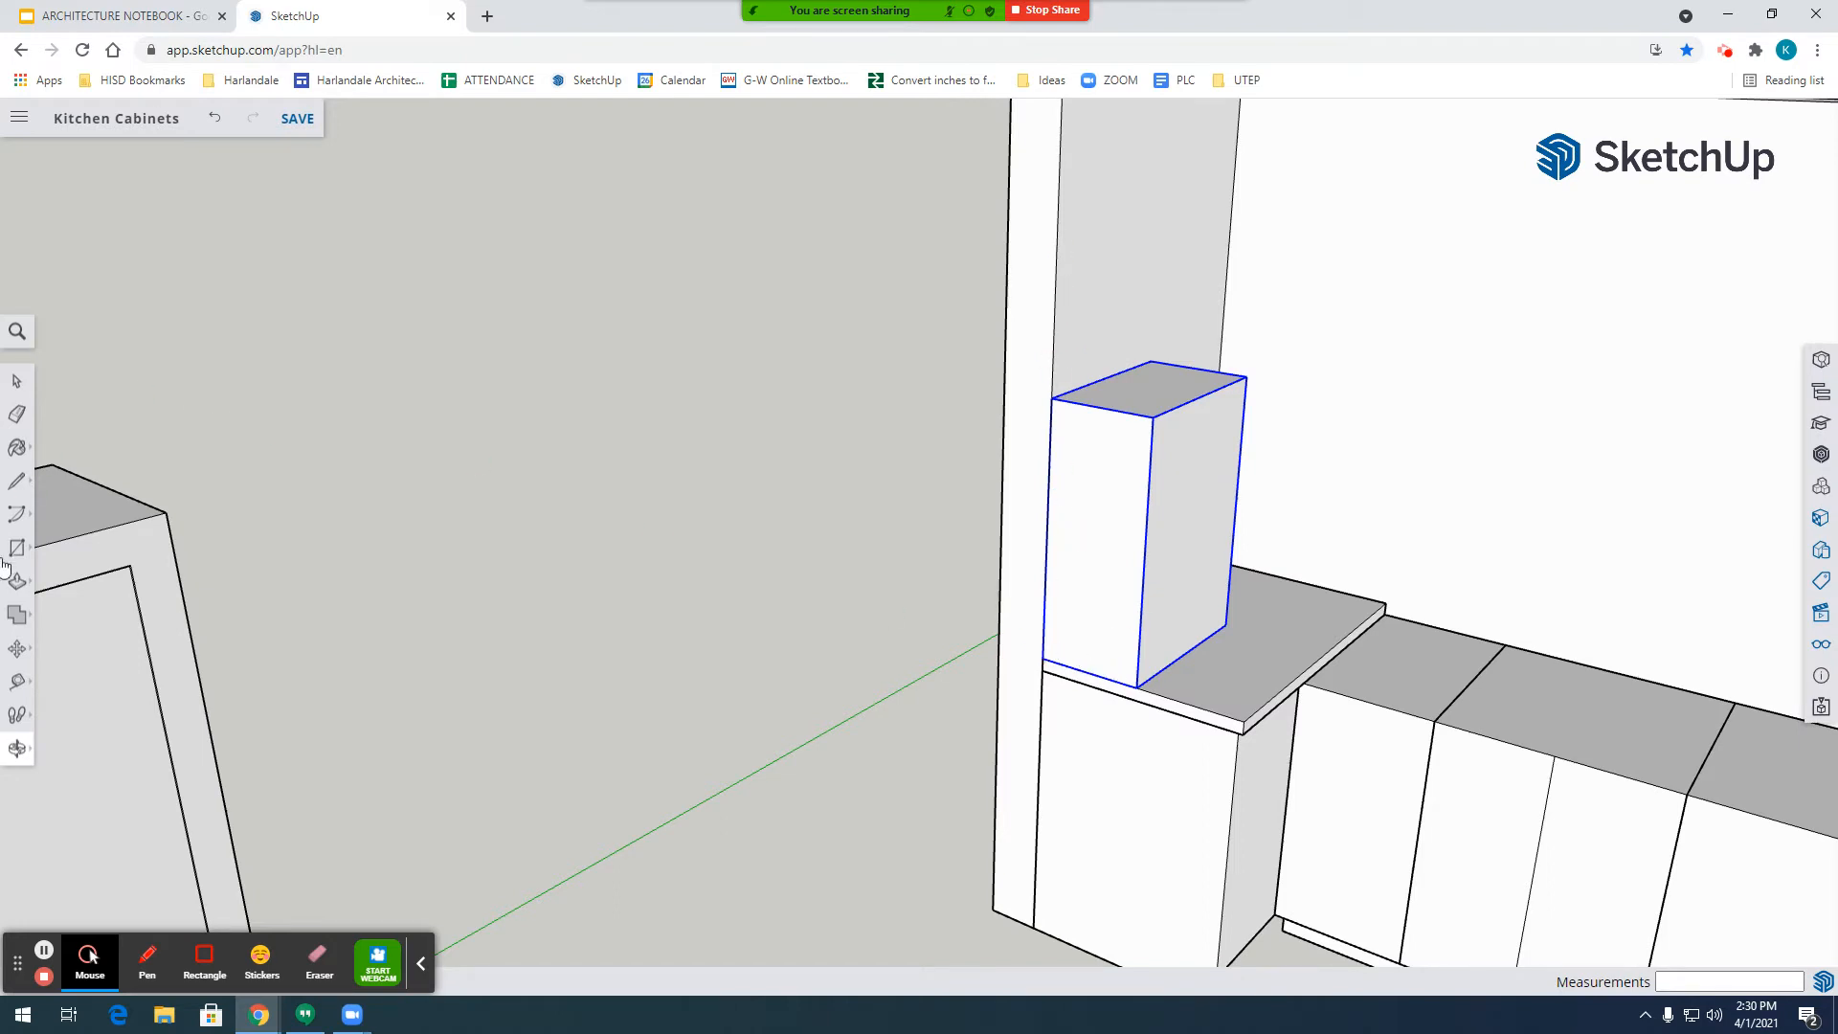
left_click(19, 650)
left_click(1043, 654)
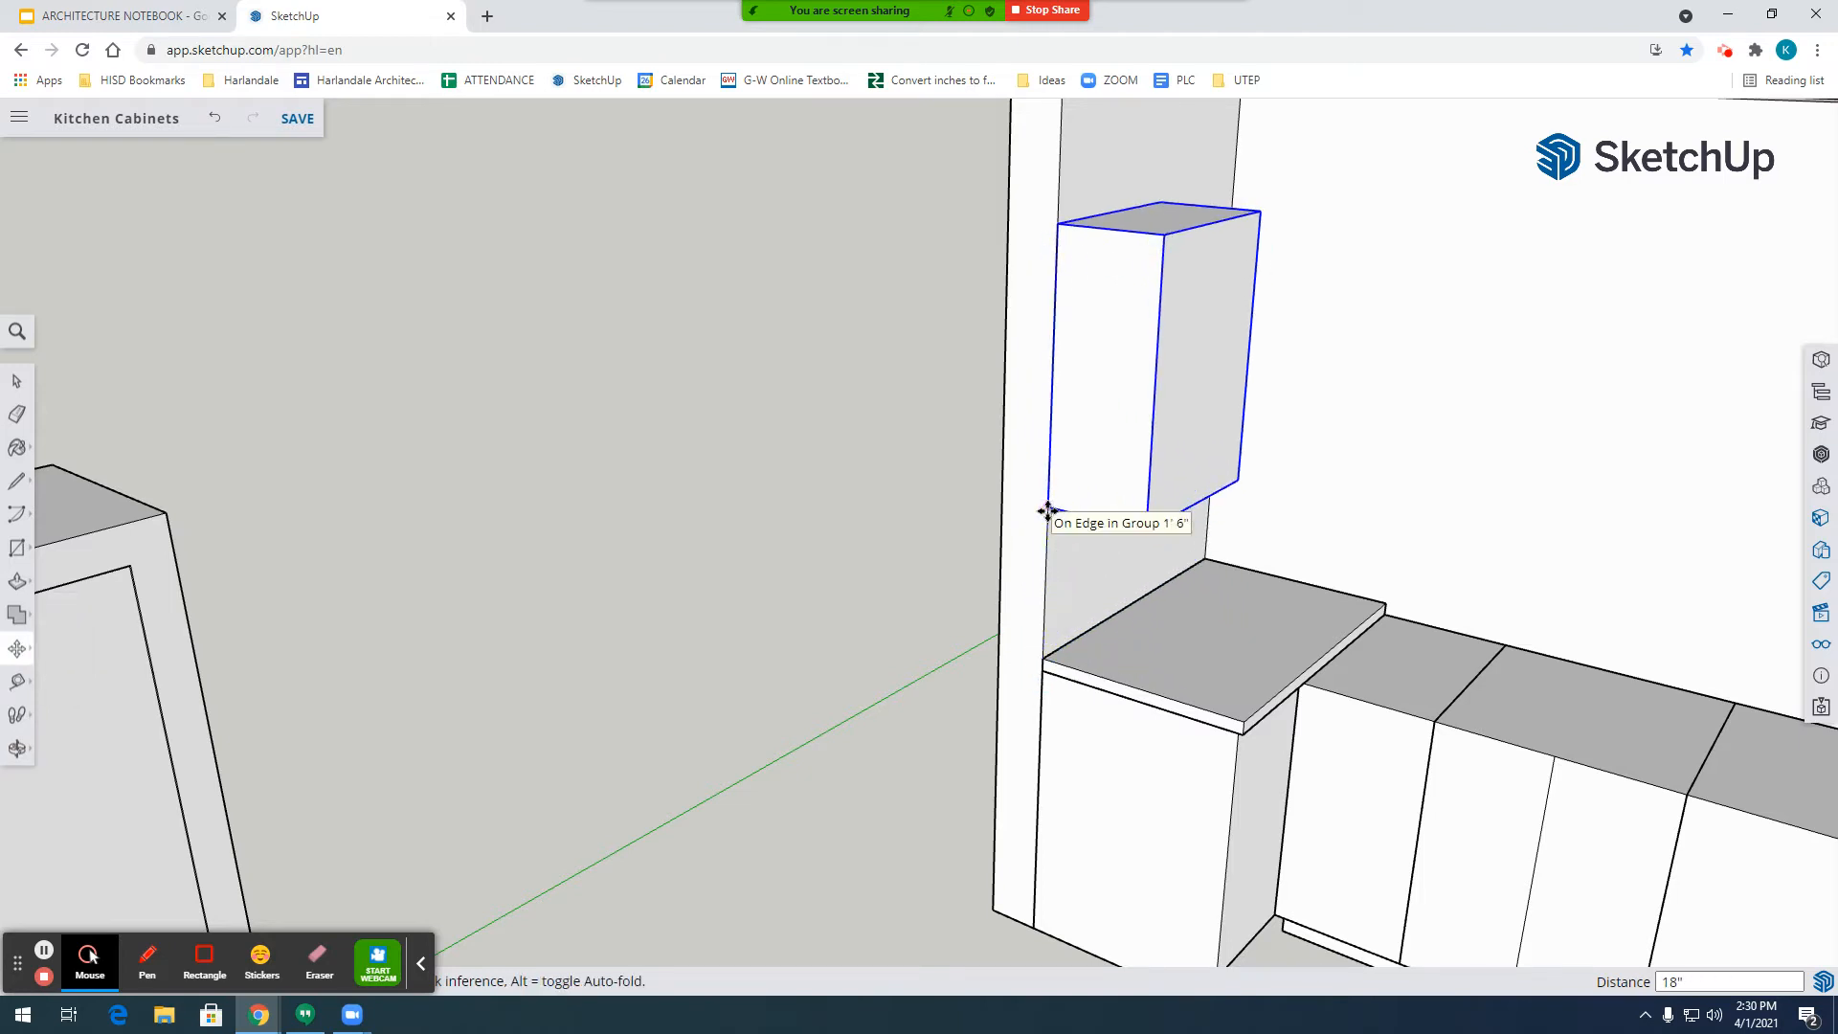
left_click(1048, 511)
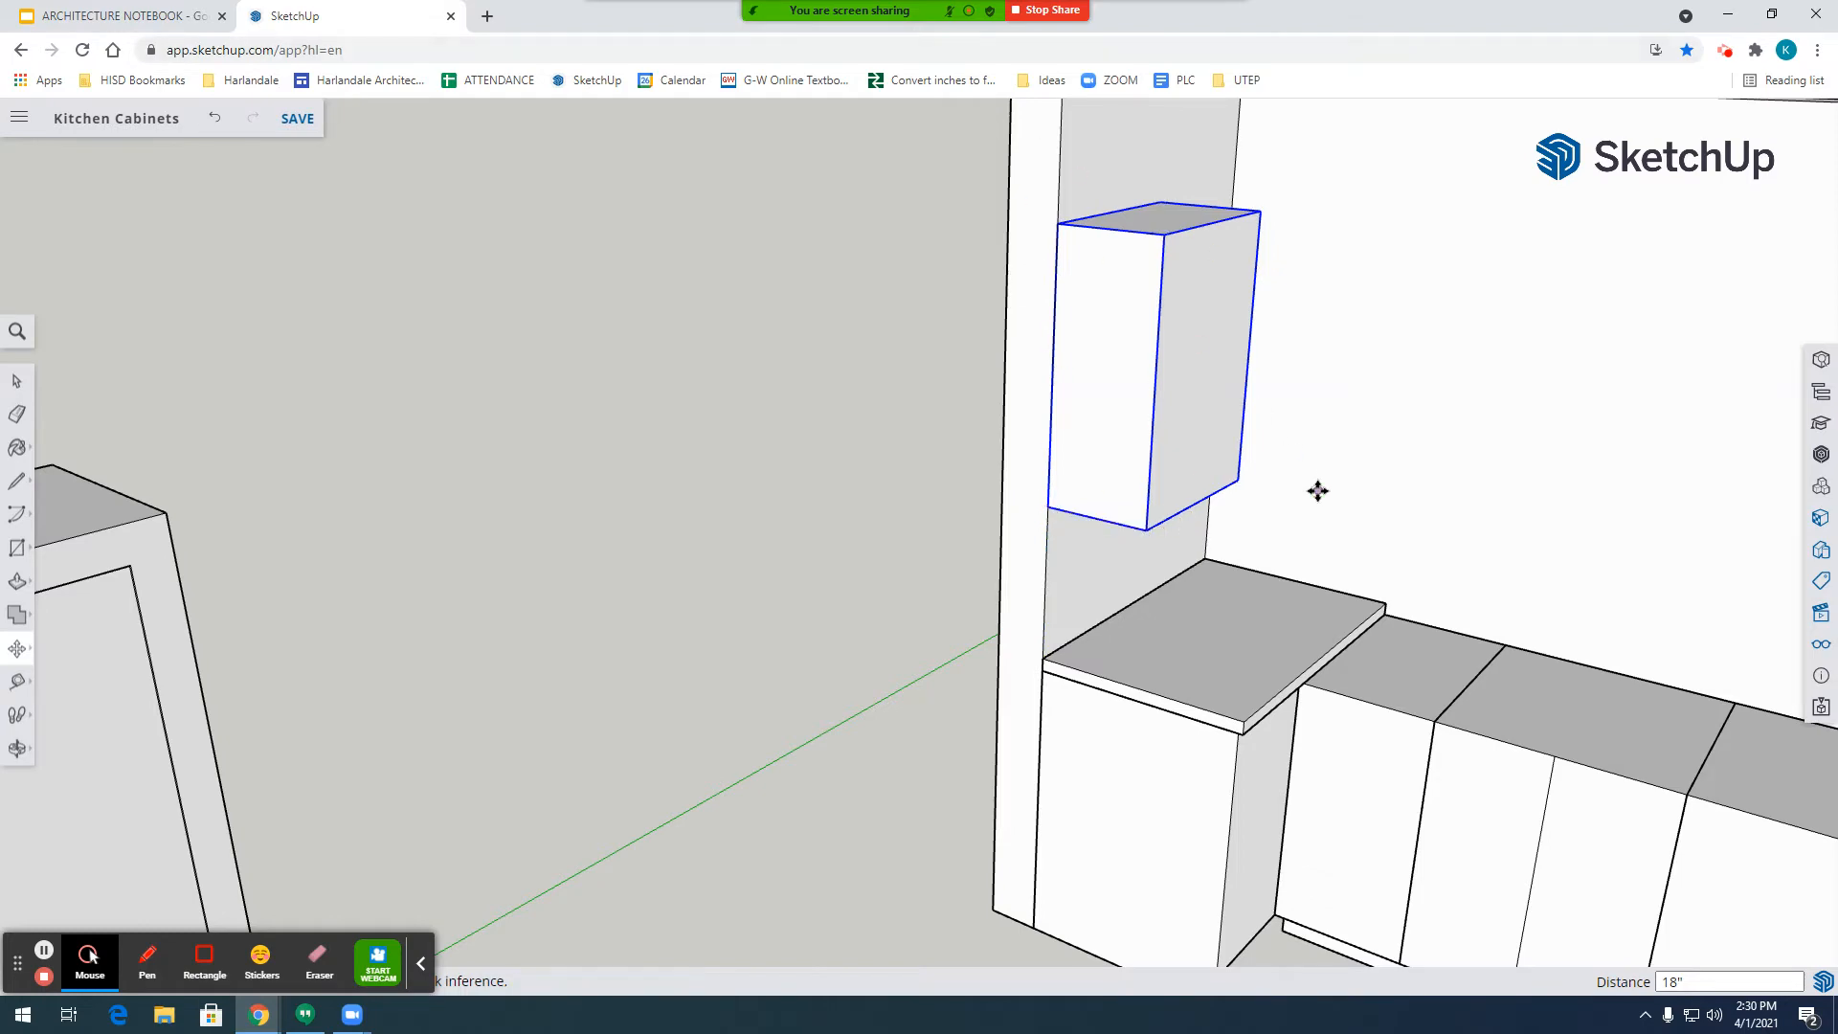
Measure with the Tape Measure from the wall cabinet's outer bottom back corner toward the countertop.
left_click(16, 749)
left_click_drag(1210, 574, 885, 500)
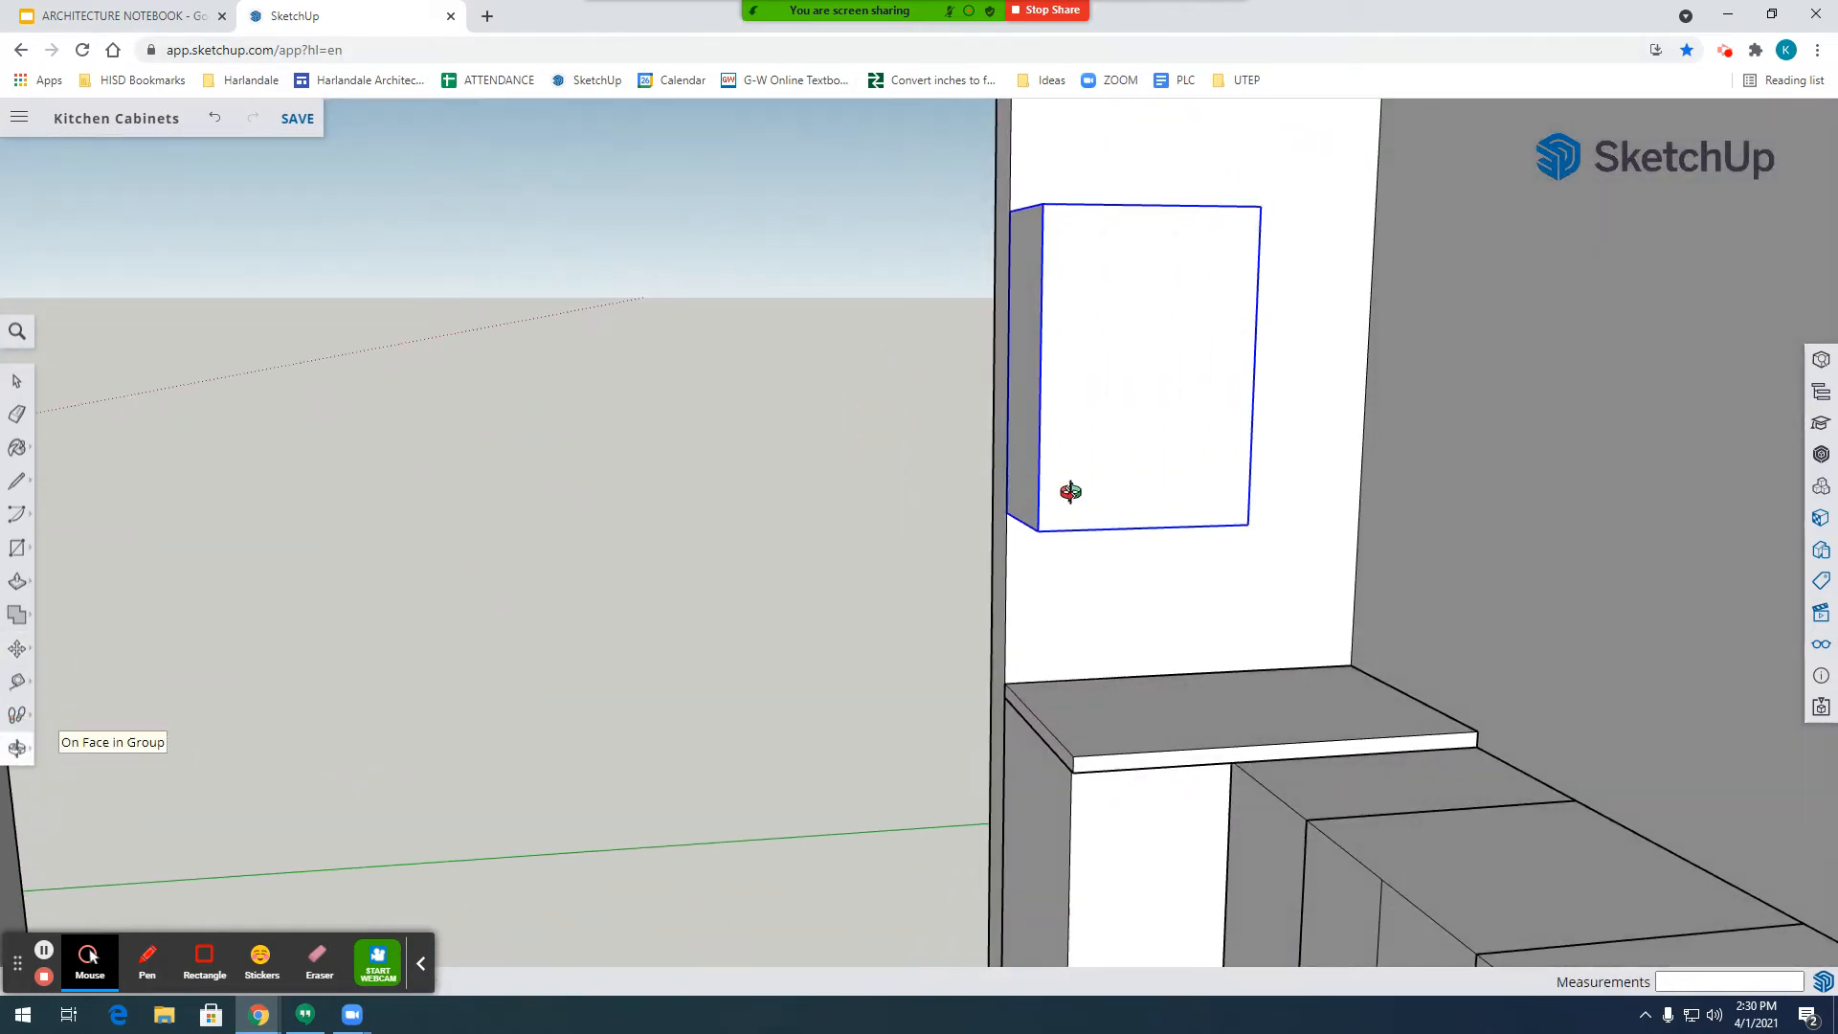
scroll(927, 698, "up", 4)
key("t")
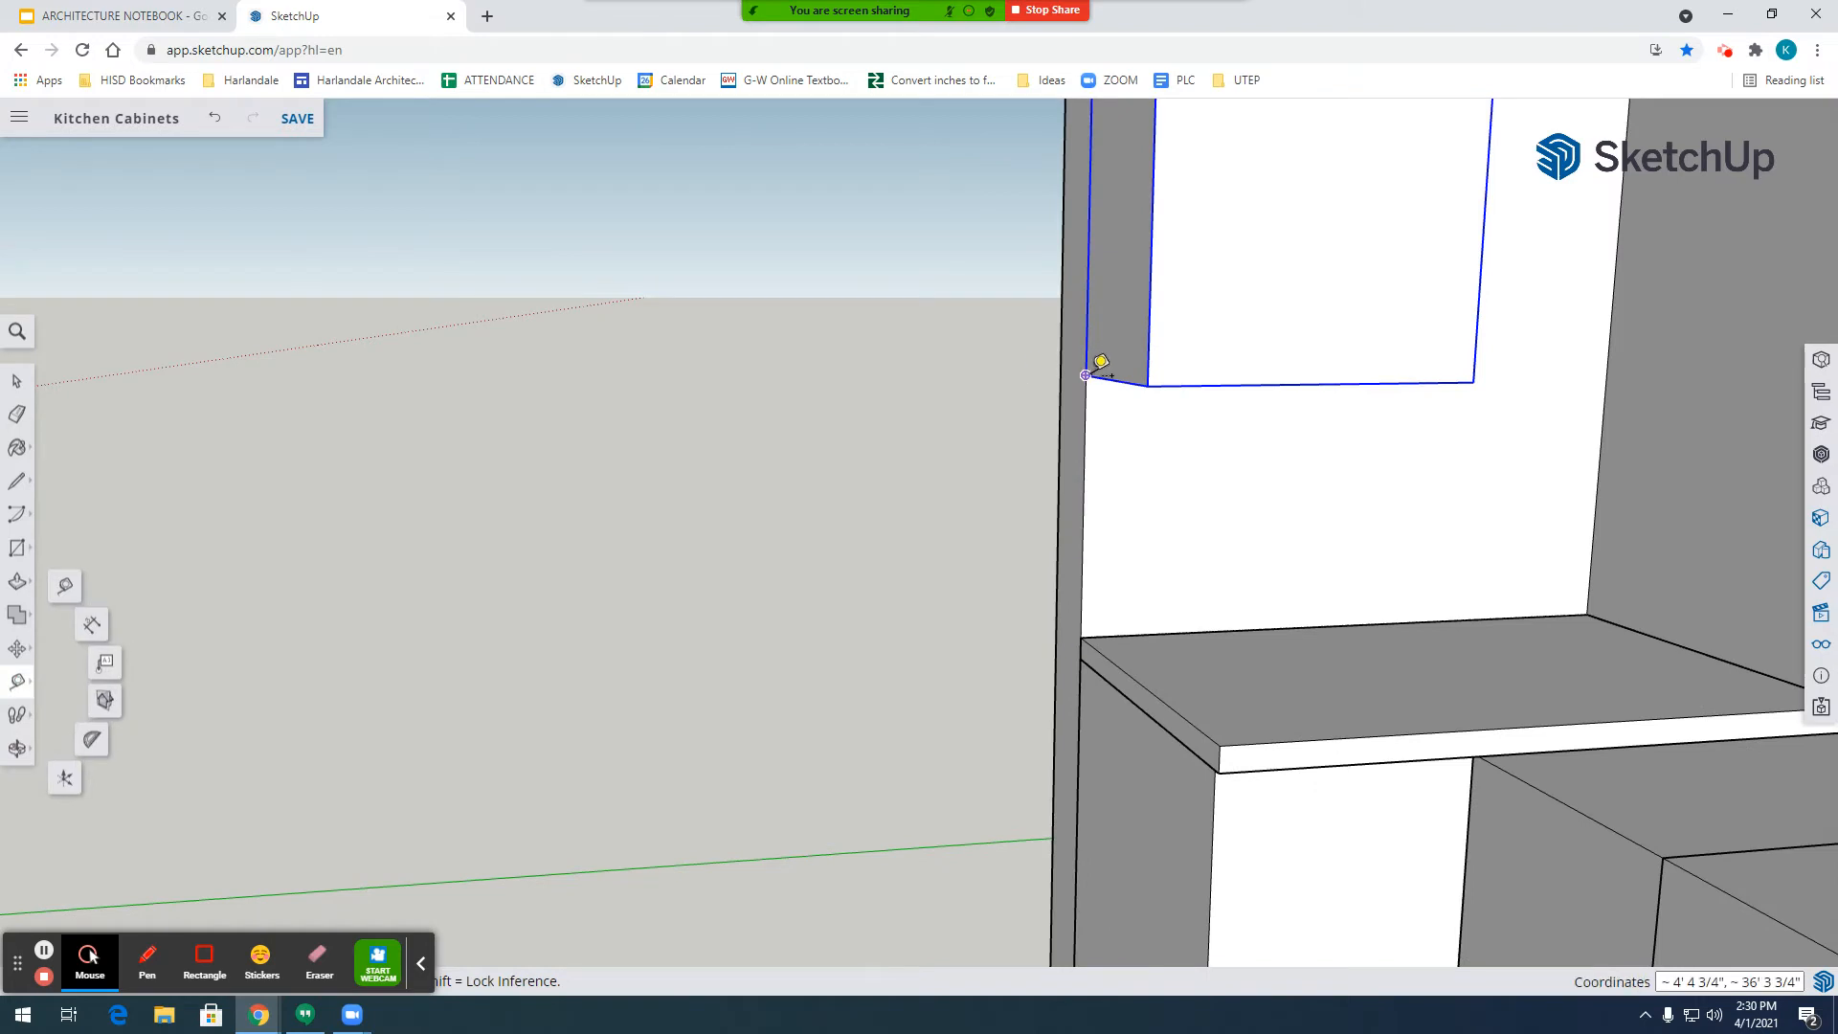
left_click(1085, 374)
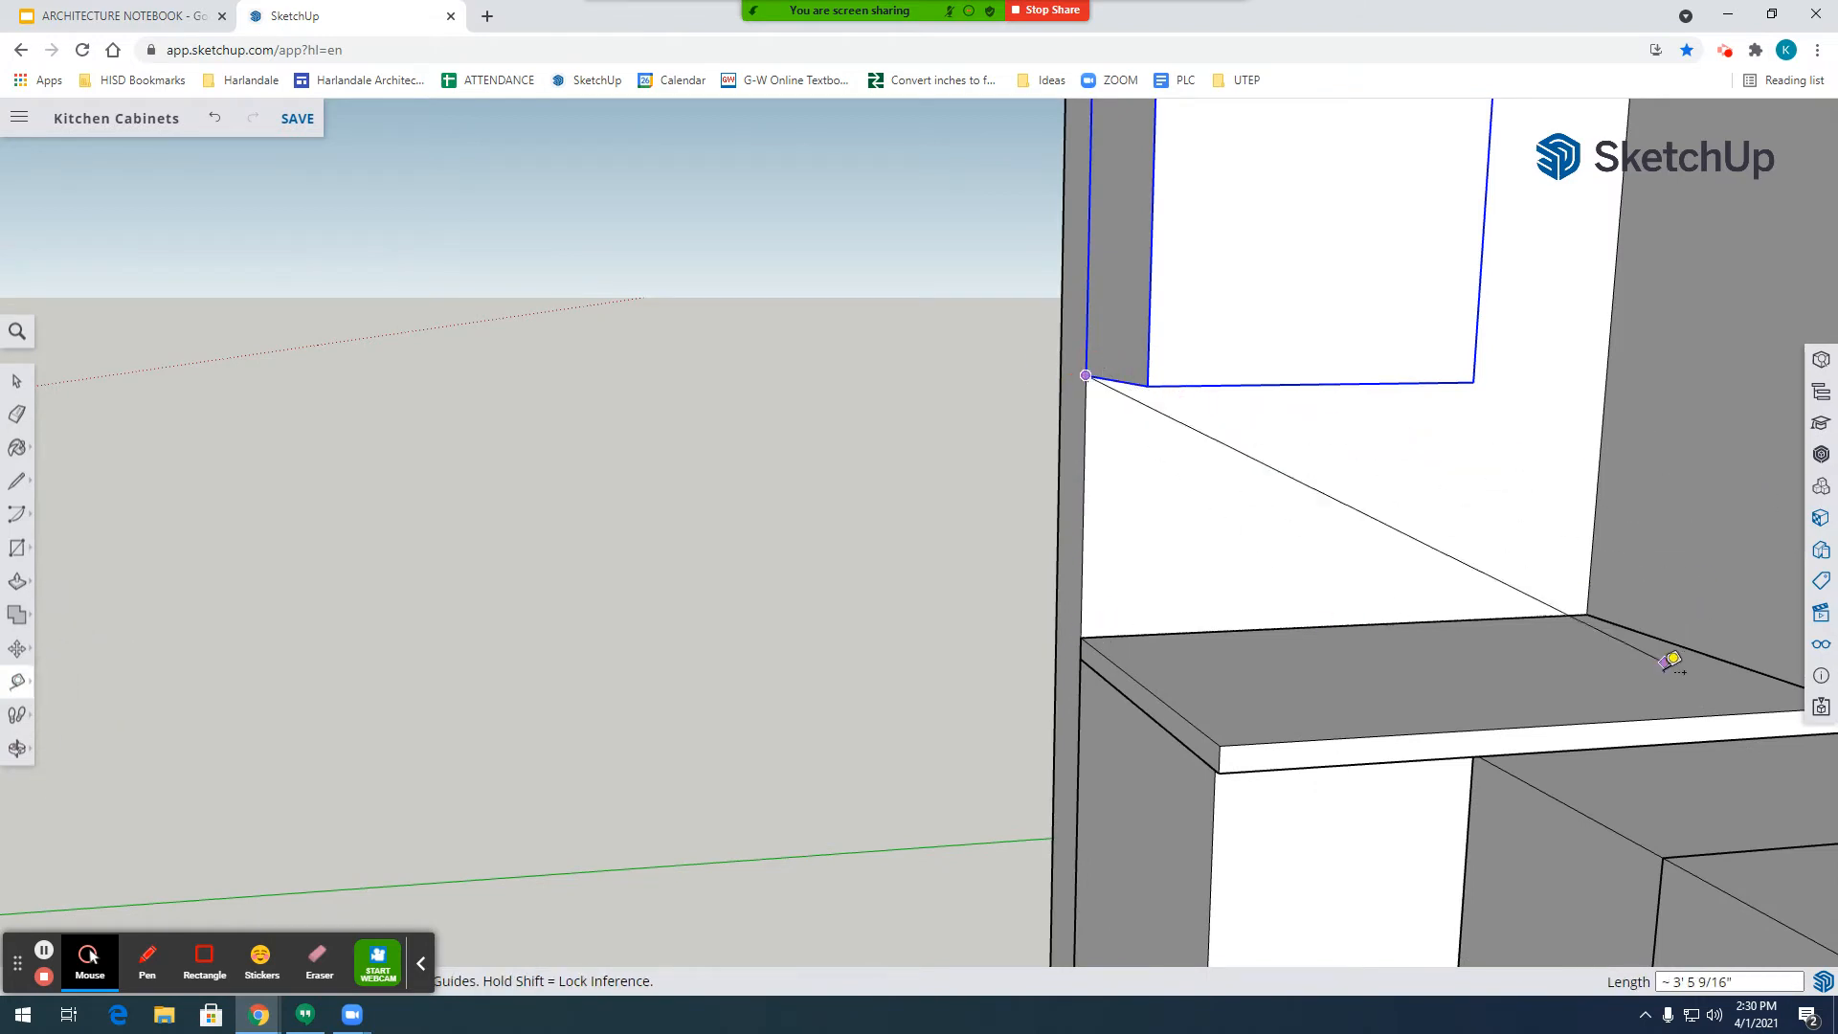
scroll(984, 551, "down", 4)
left_click(17, 380)
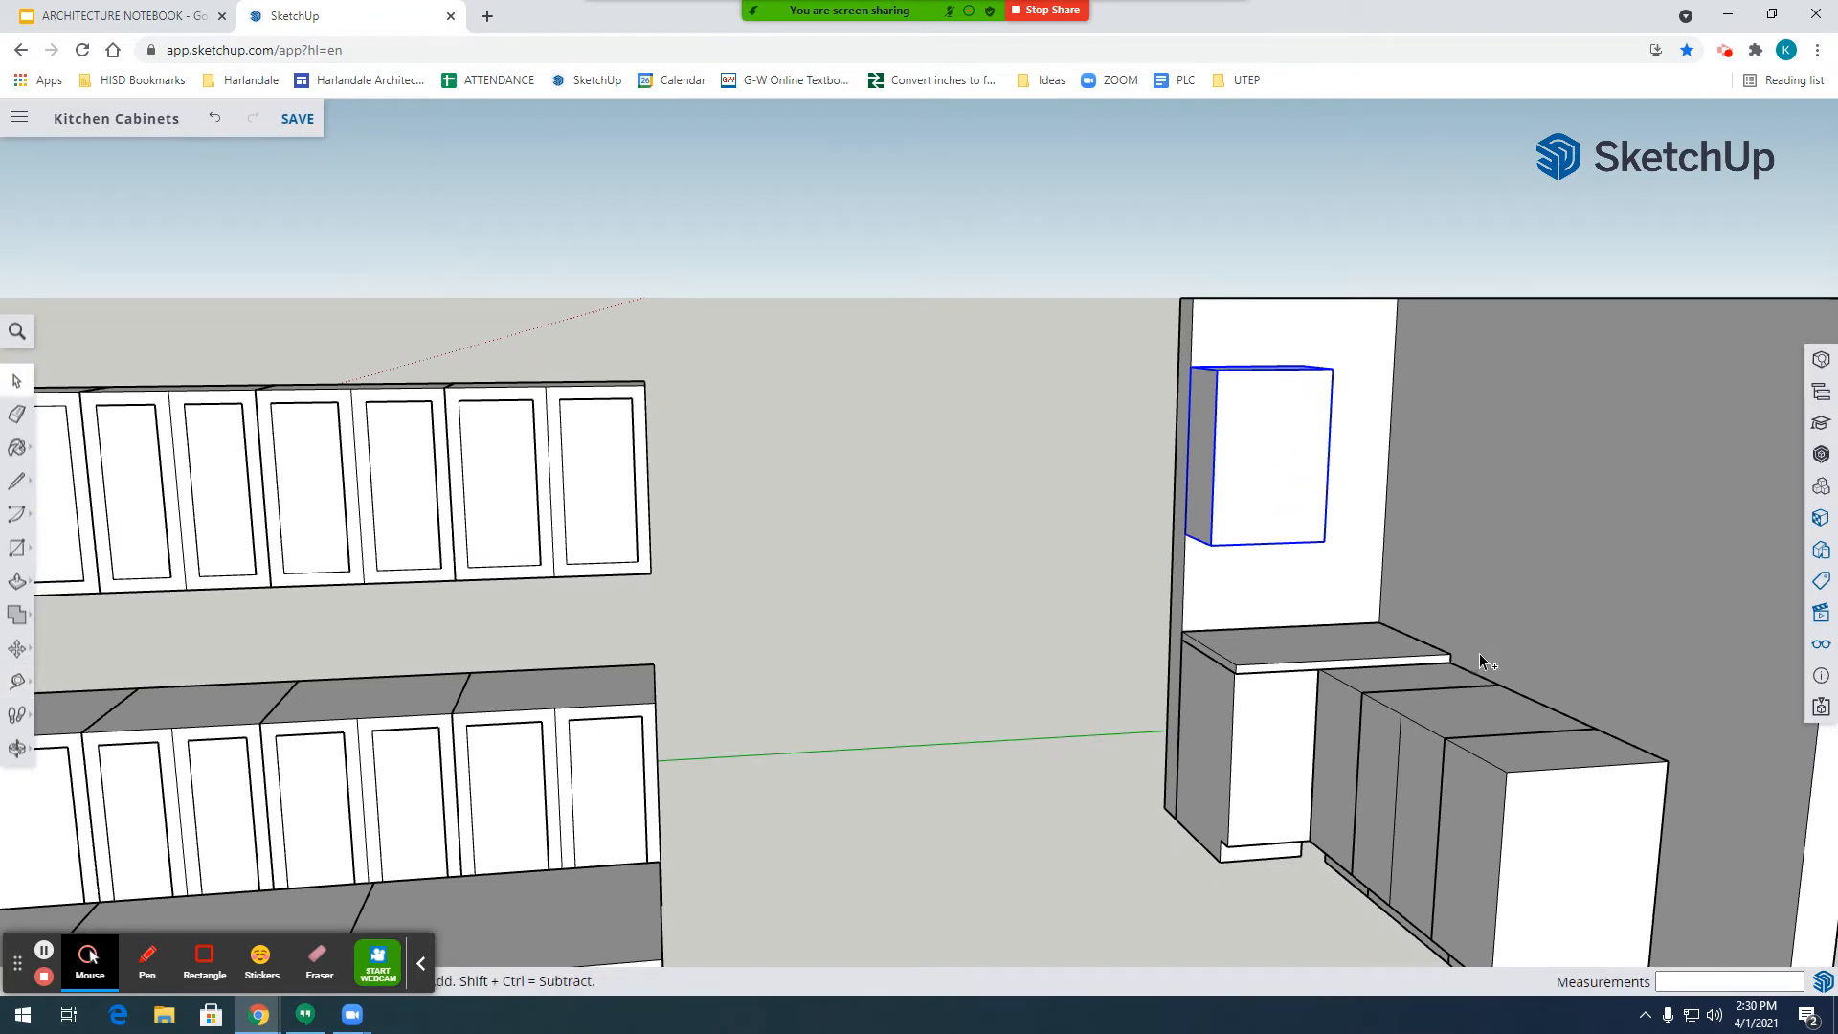
Paste another copy of the single-door wall cabinet on the open floor and rotate it 90° to face out from the long wall.
key("ctrl+v")
left_click(929, 787)
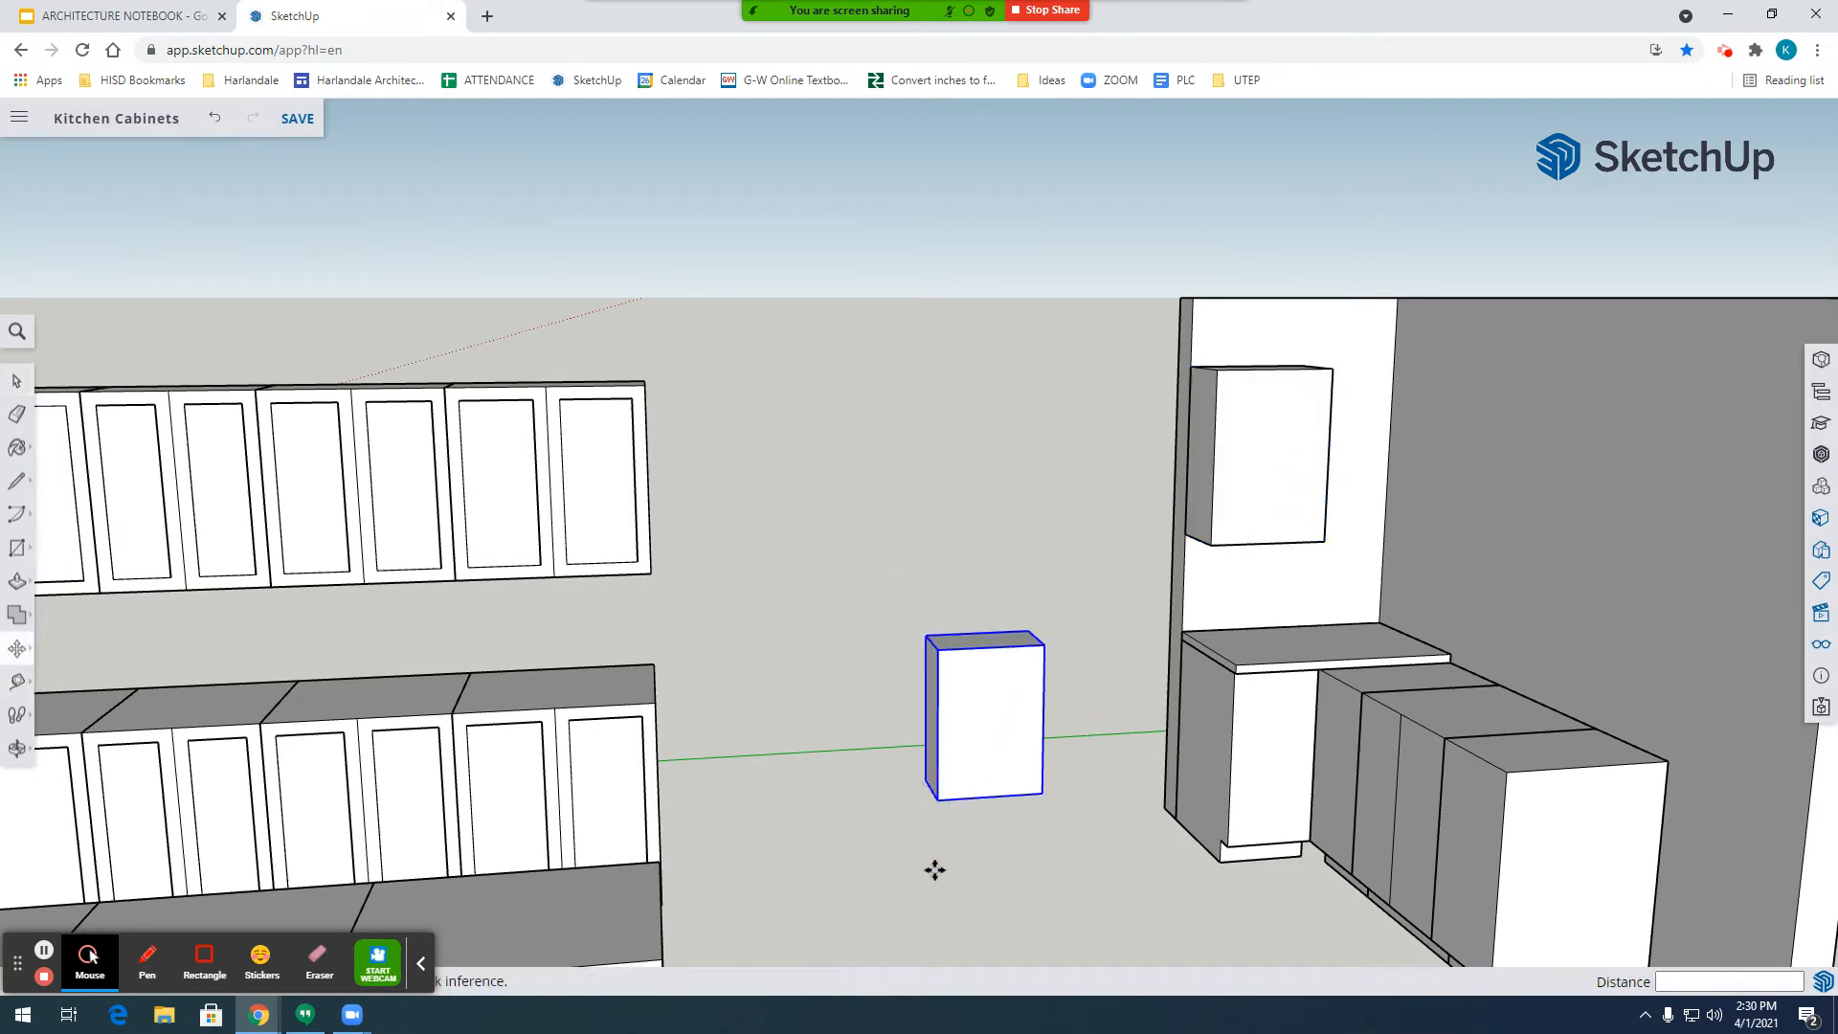
scroll(947, 871, "up", 3)
left_click(17, 748)
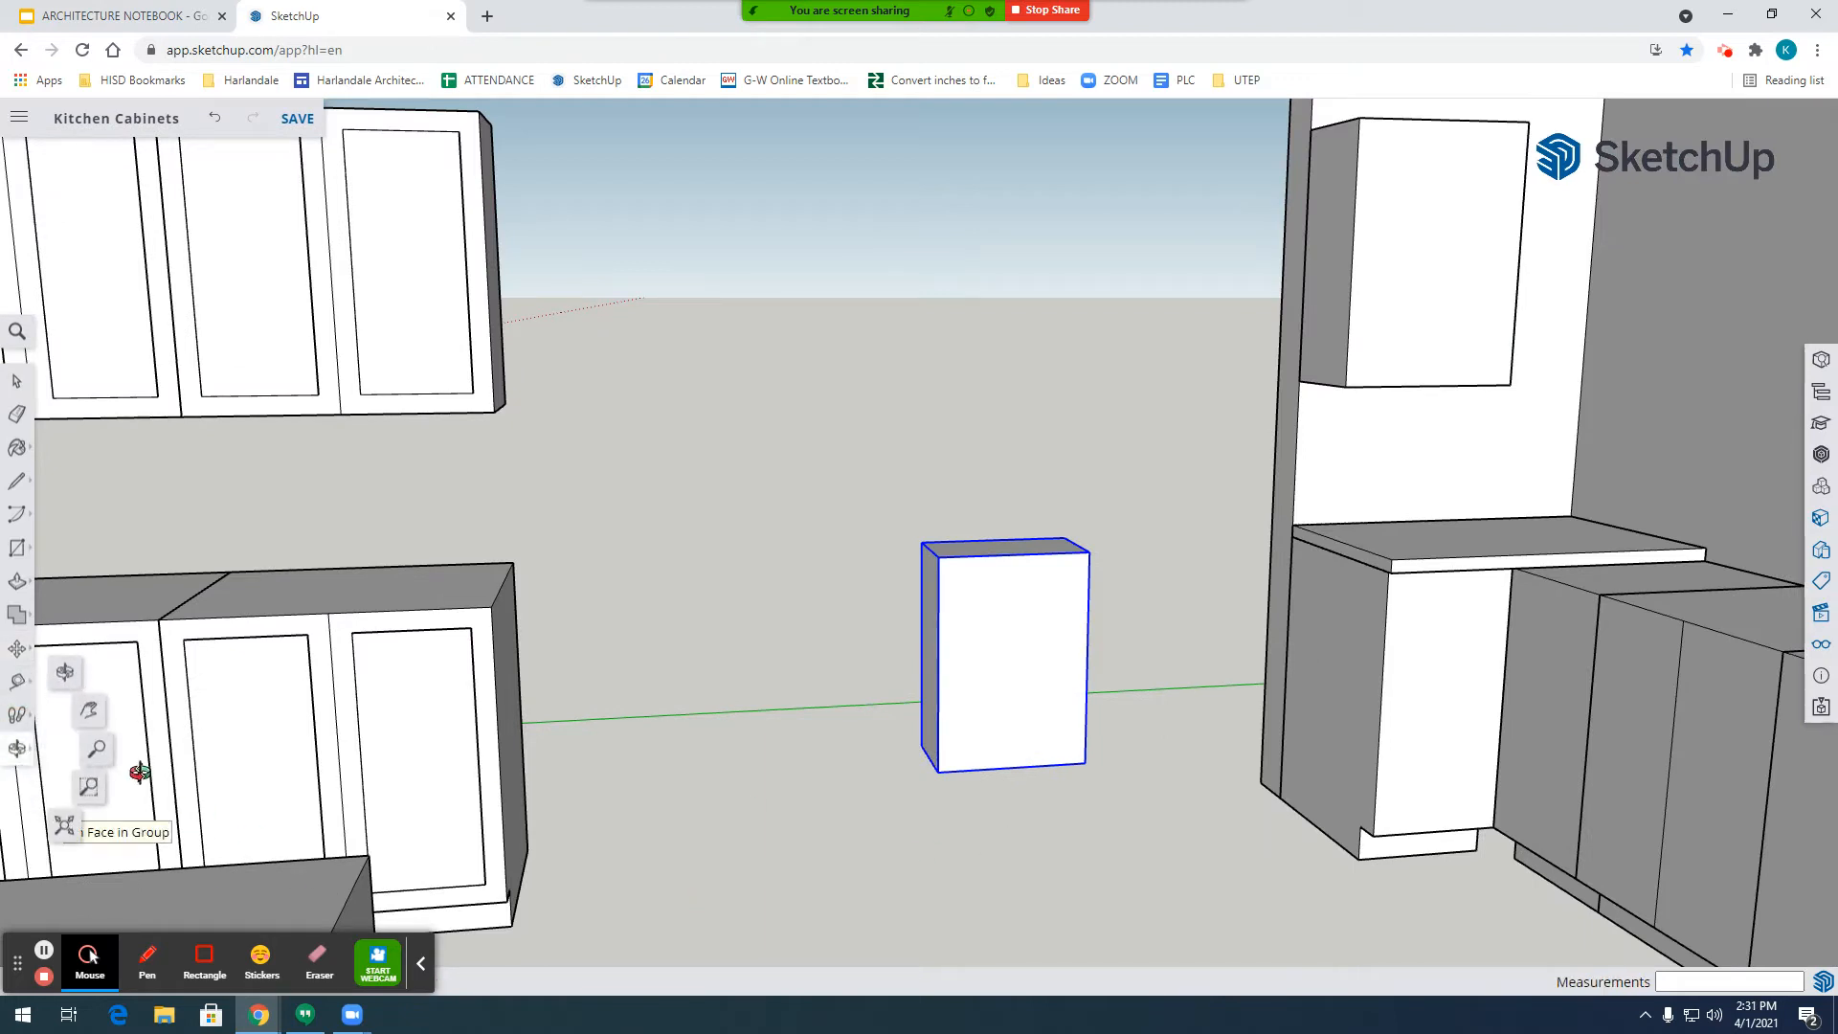
left_click(23, 640)
left_click(79, 648)
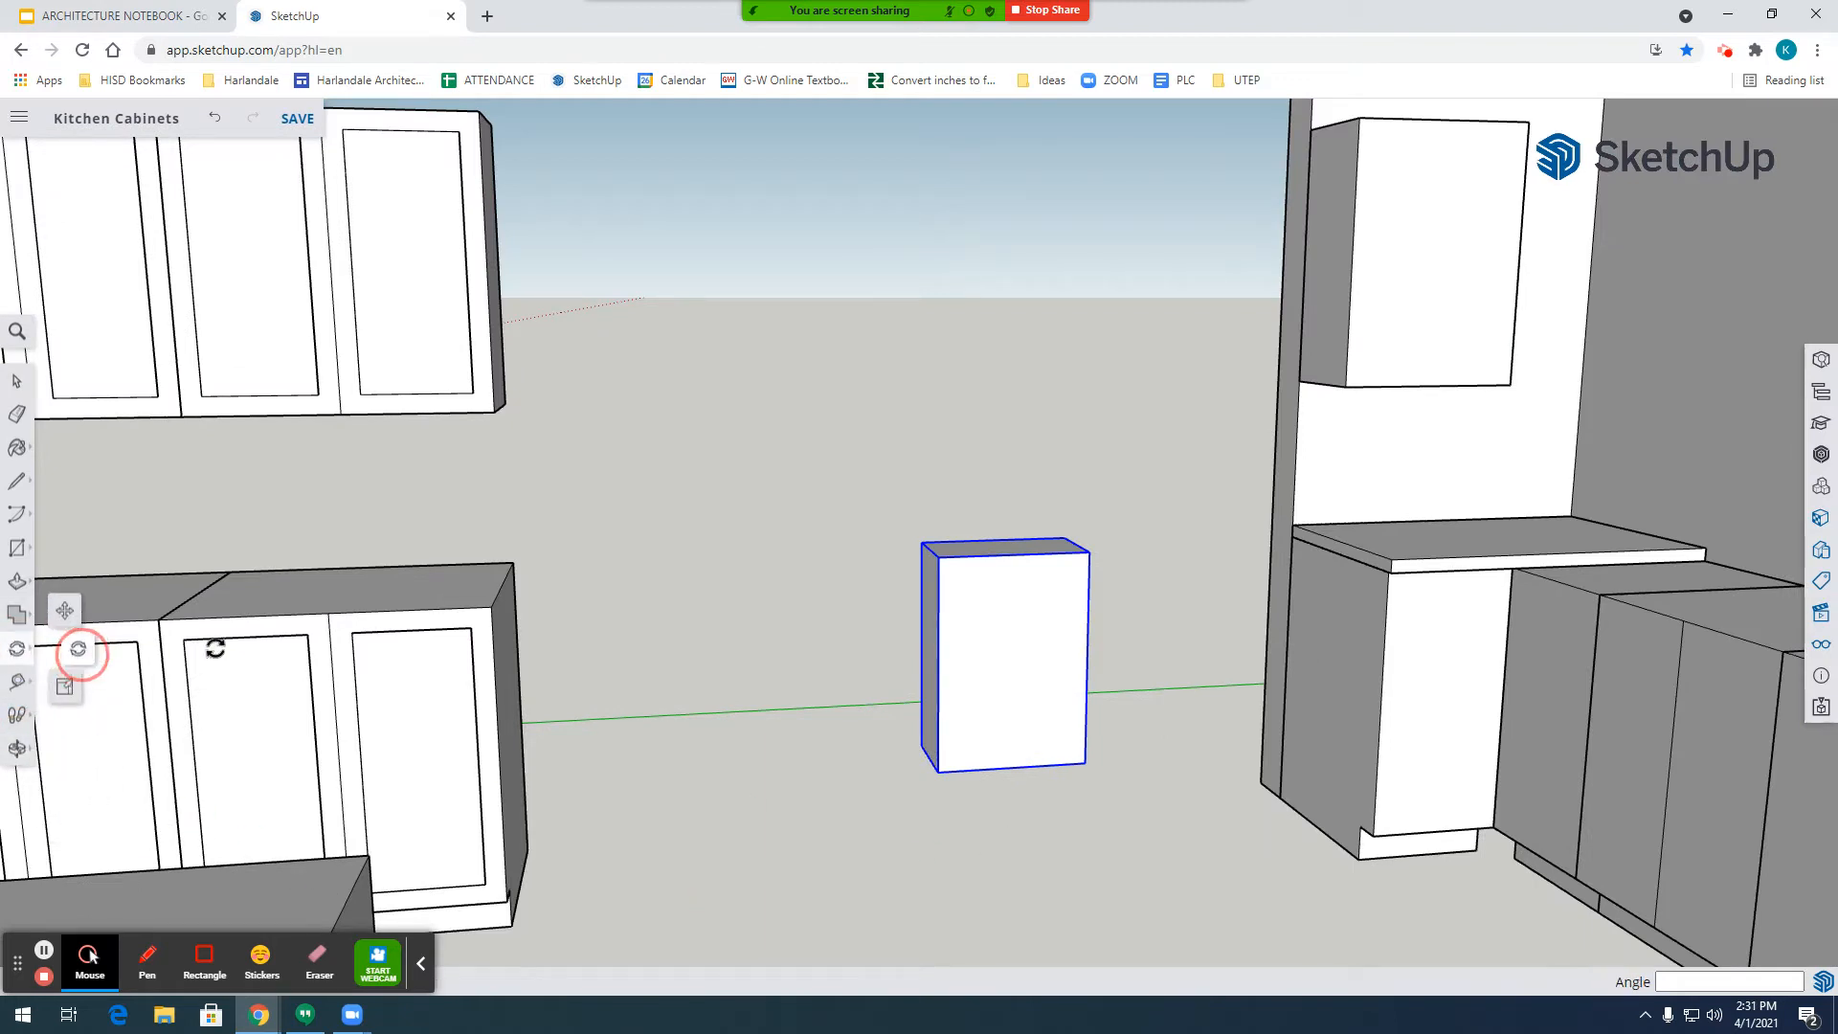
left_click(1041, 829)
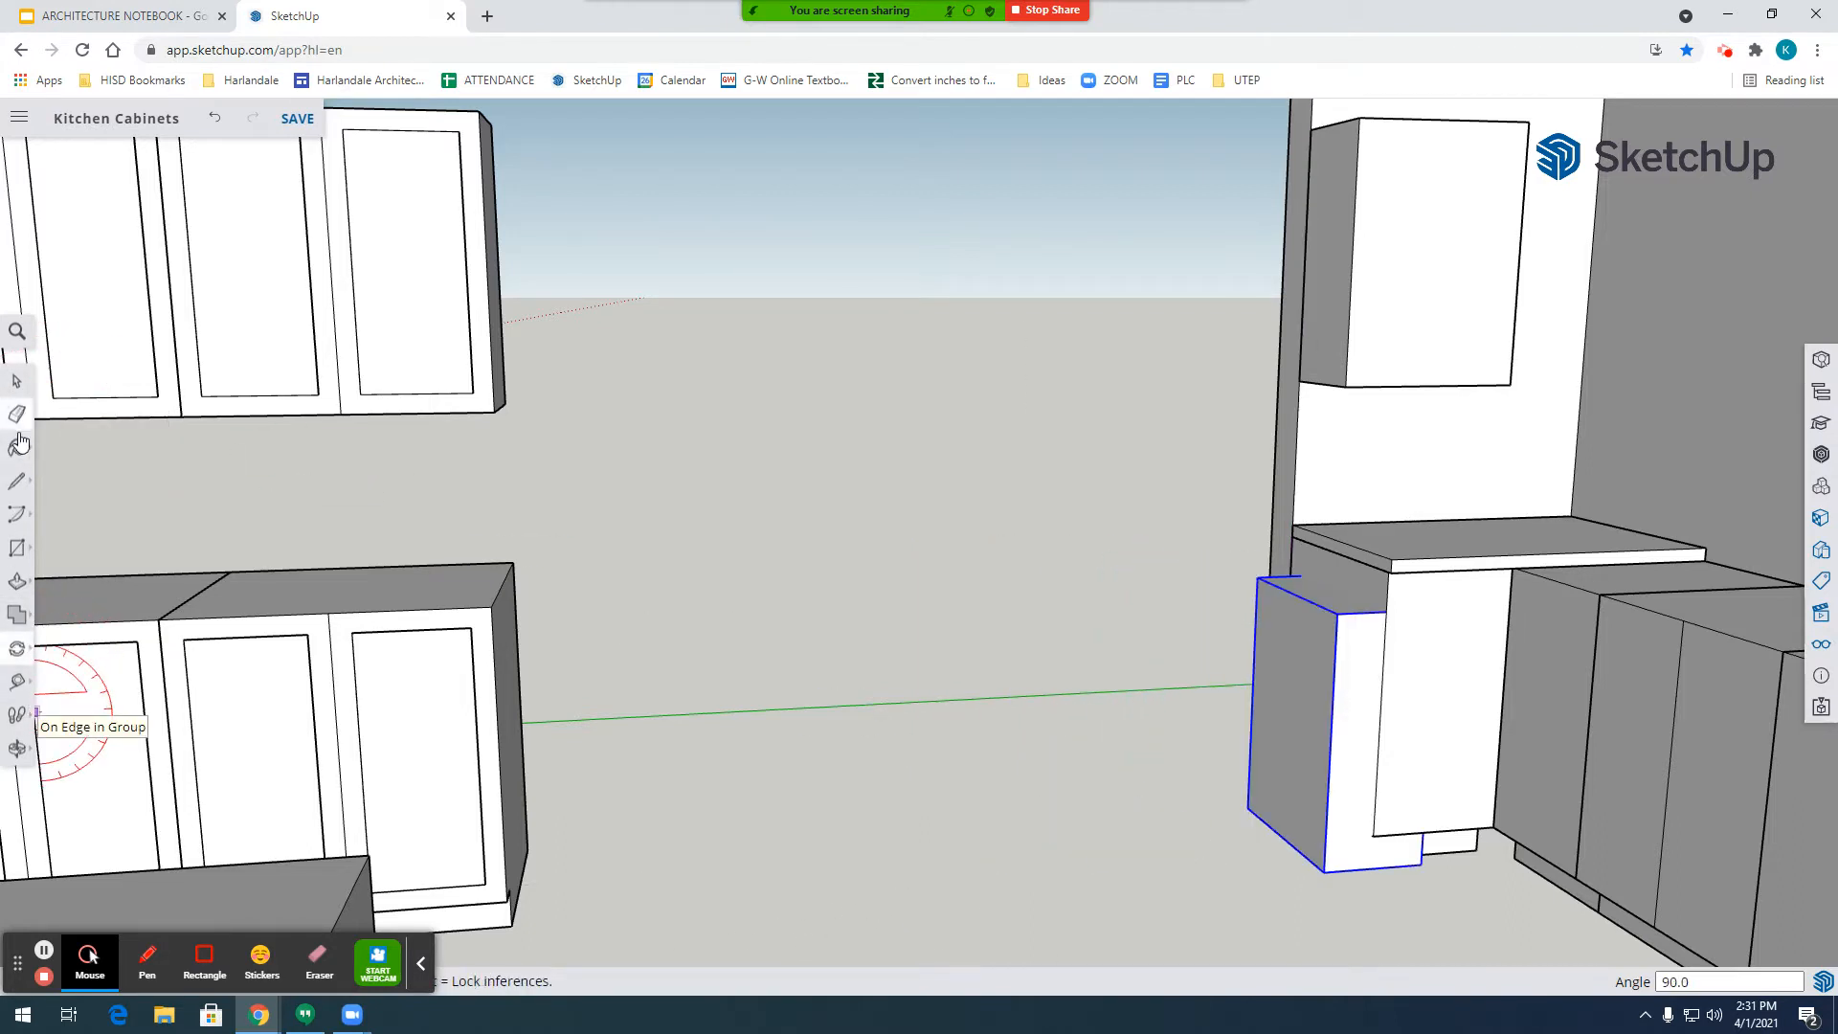
Move the rotated wall cabinet about 4' 3" so it sits above the base cabinets beside the corner countertop.
left_click(15, 620)
left_click(17, 650)
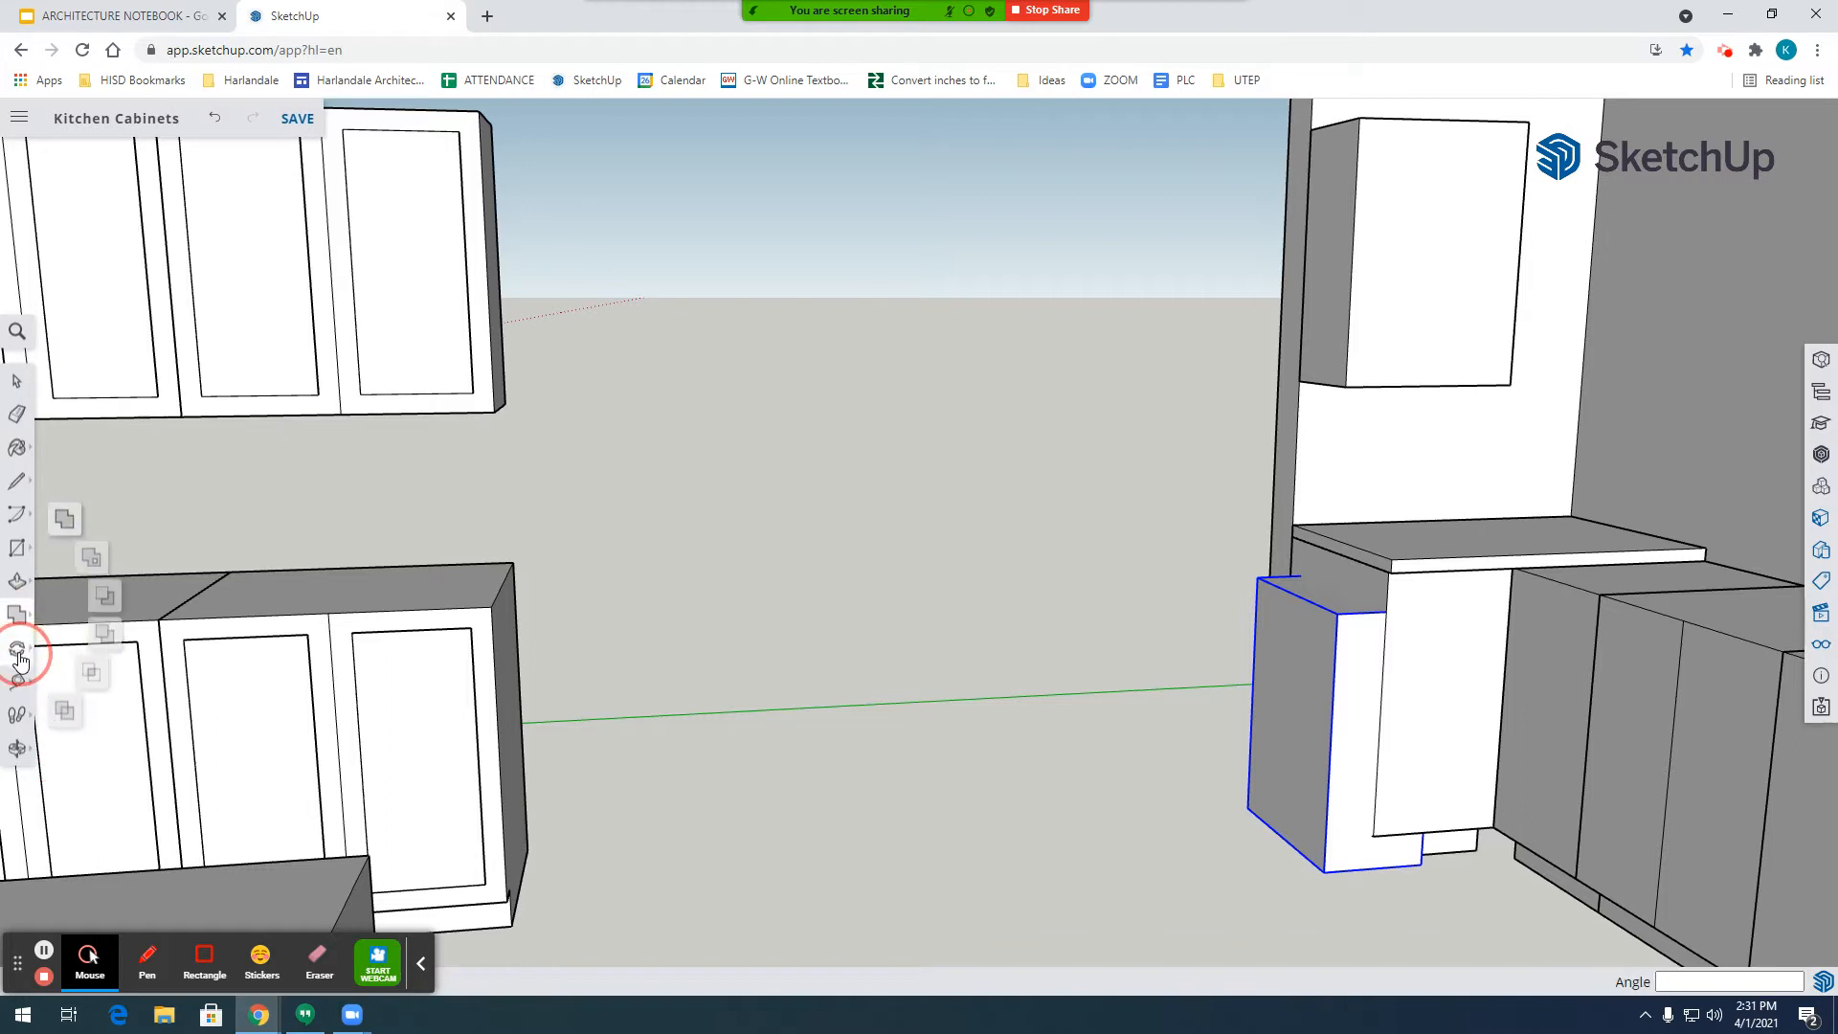
left_click(58, 617)
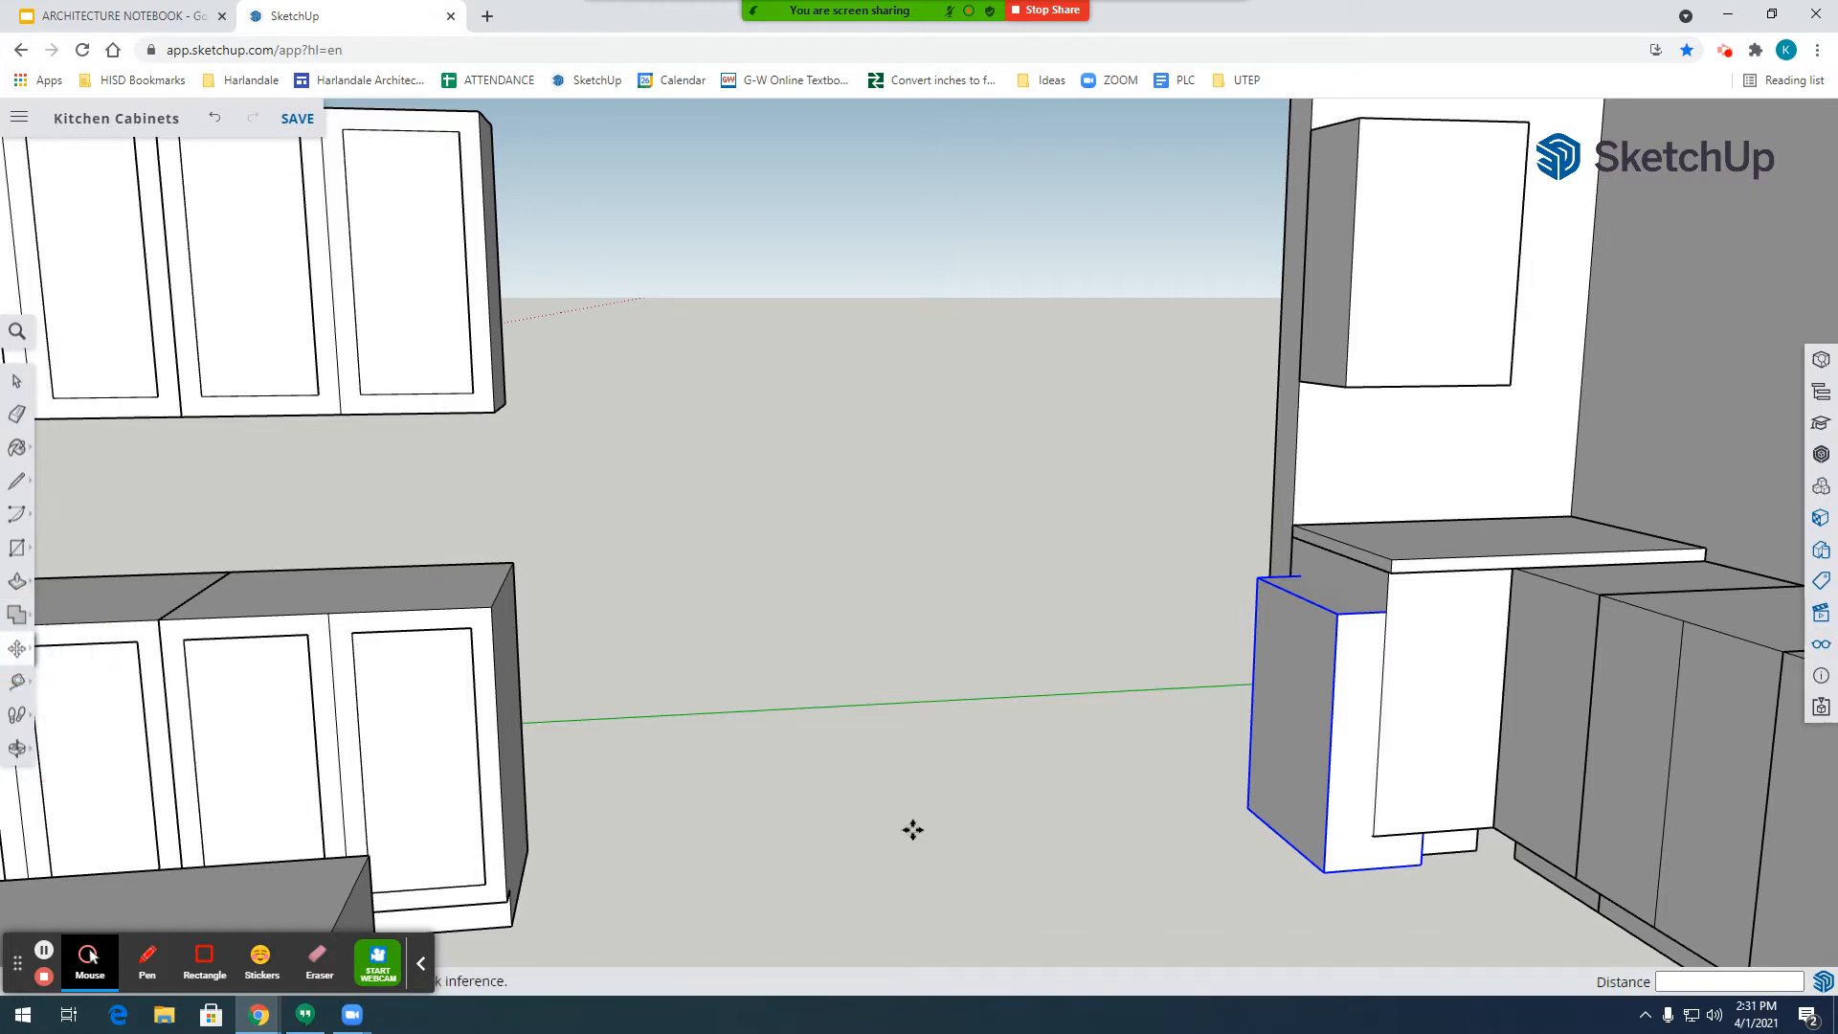
left_click(1422, 864)
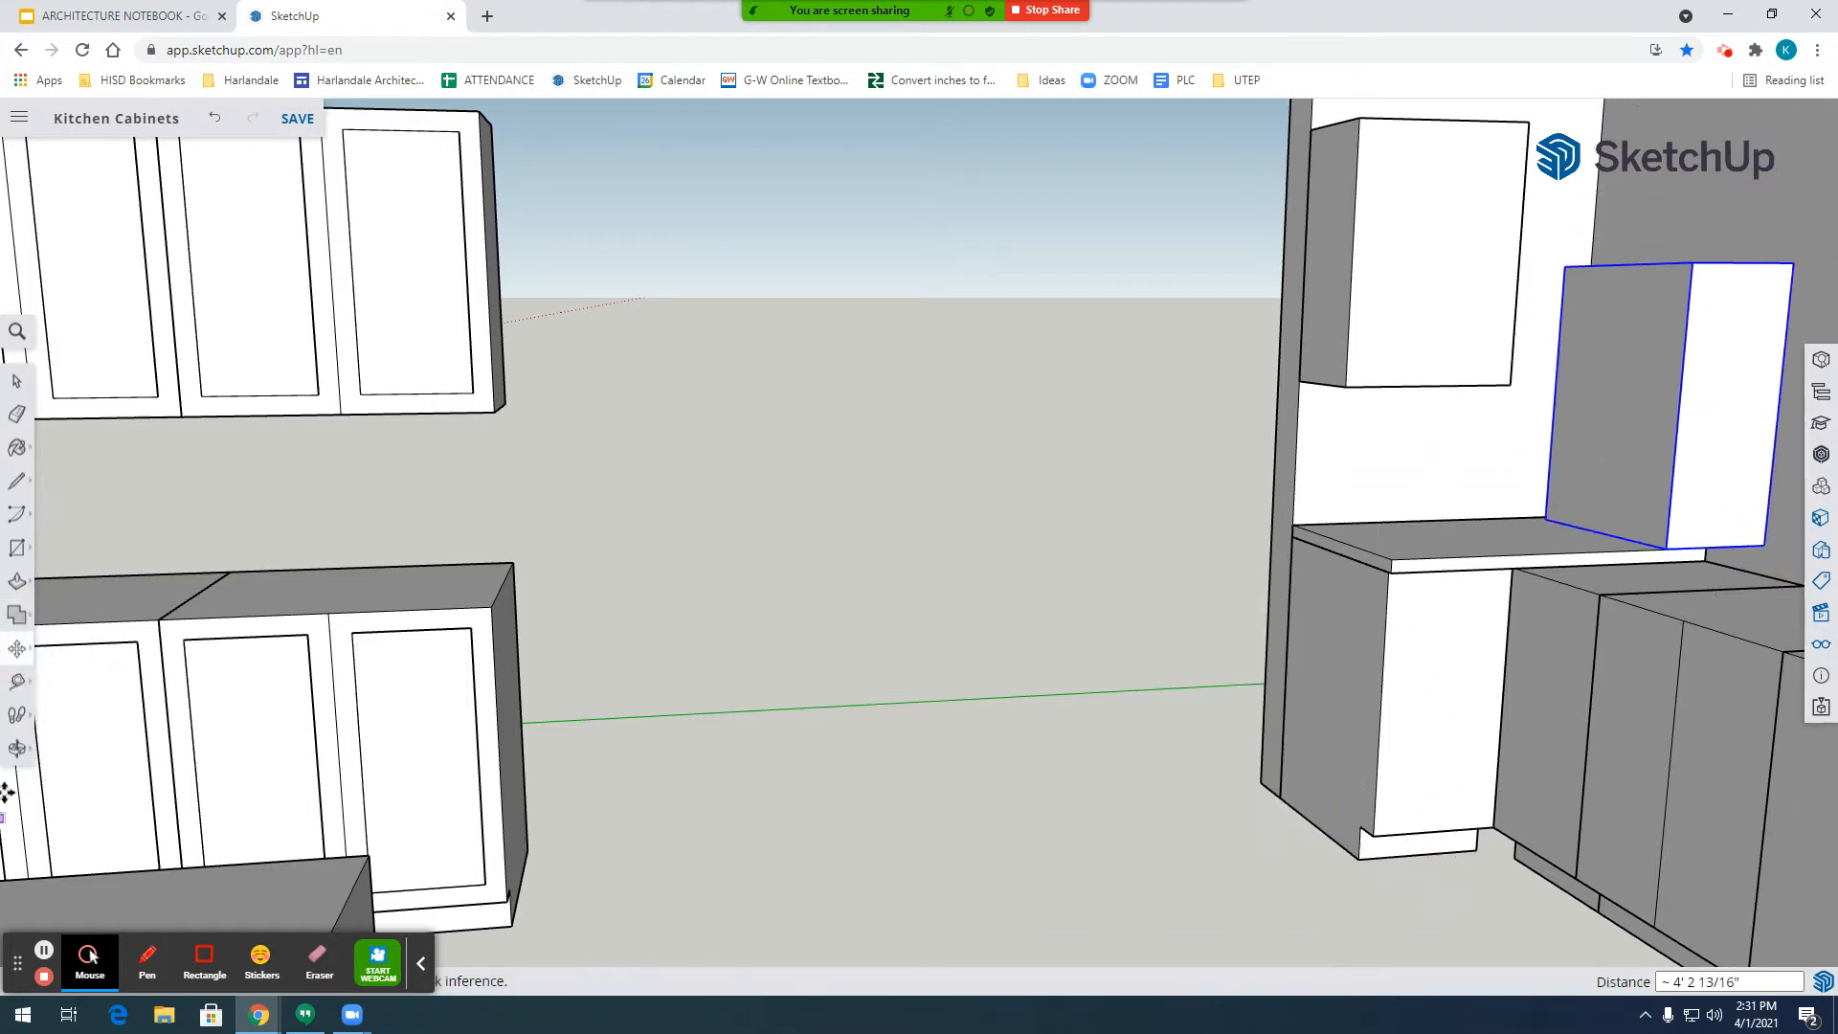
Snap the rotated cabinet's top front corner to the inner top front corner of the wall cabinet on the short wall.
left_click(16, 748)
left_click_drag(820, 607, 1014, 866)
scroll(1044, 872, "down", 5)
scroll(1197, 522, "up", 5)
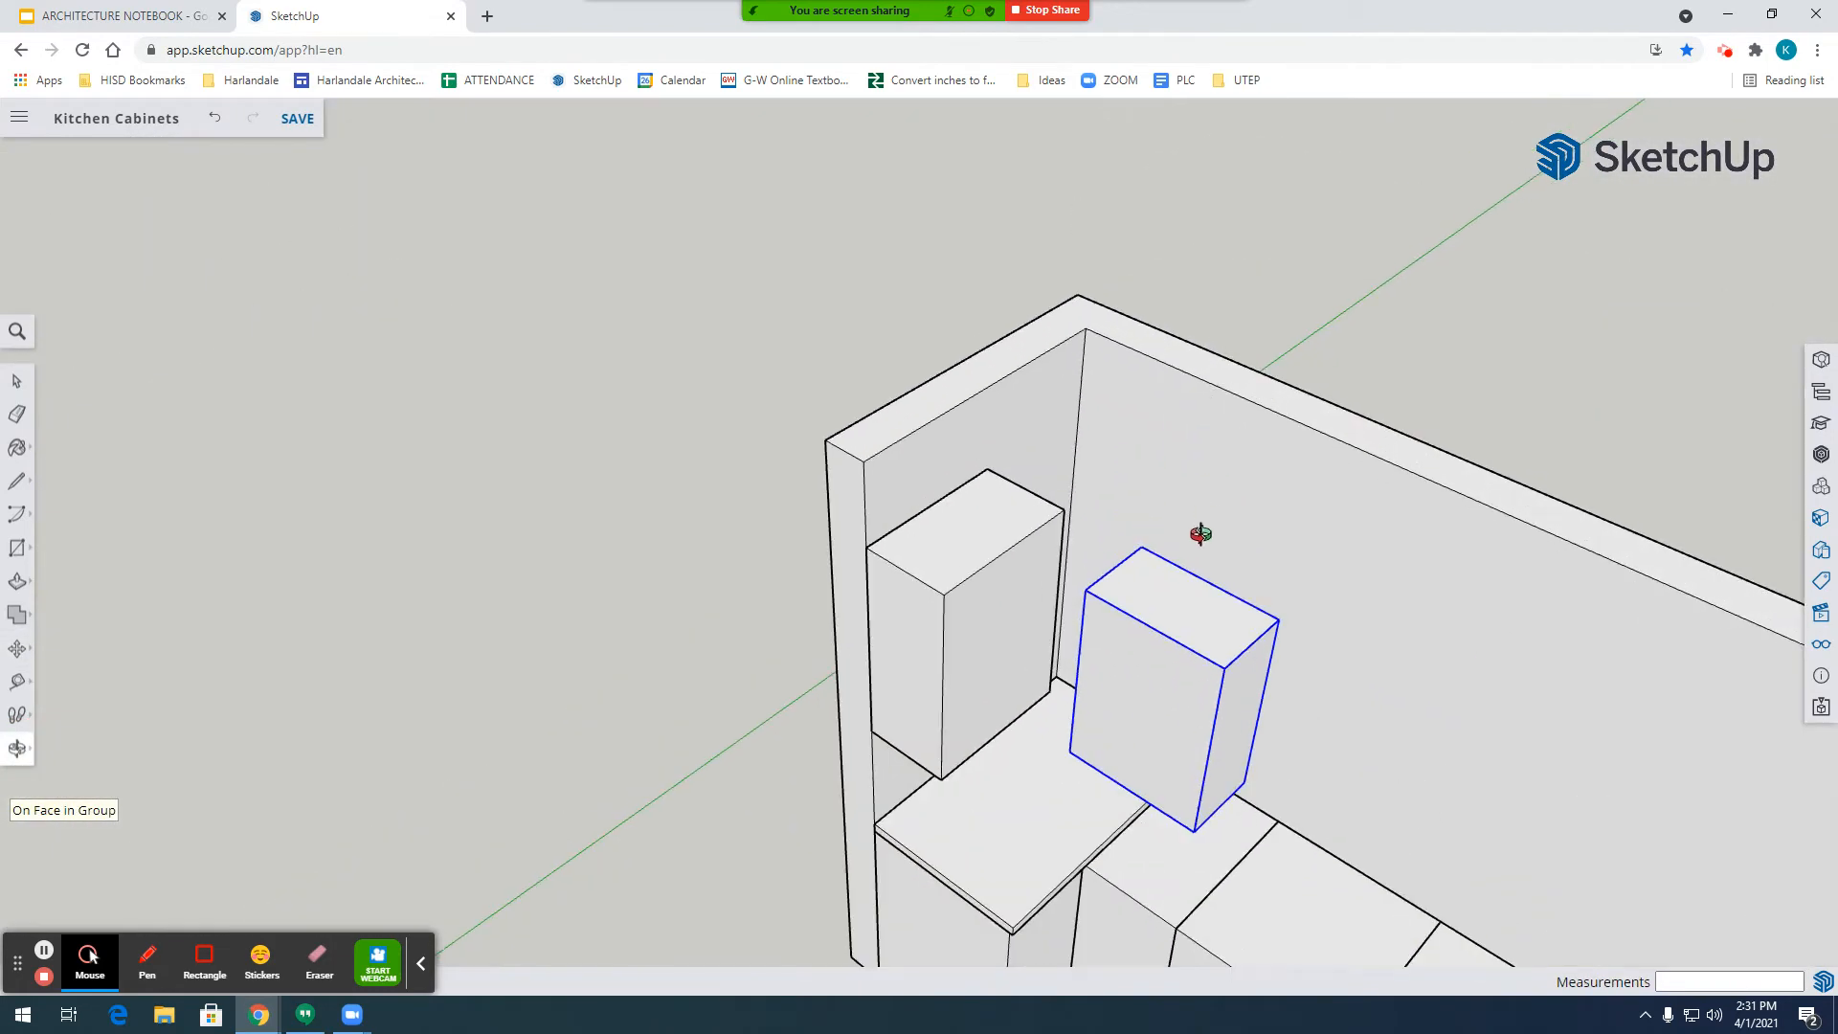
scroll(1200, 534, "up", 2)
left_click(18, 649)
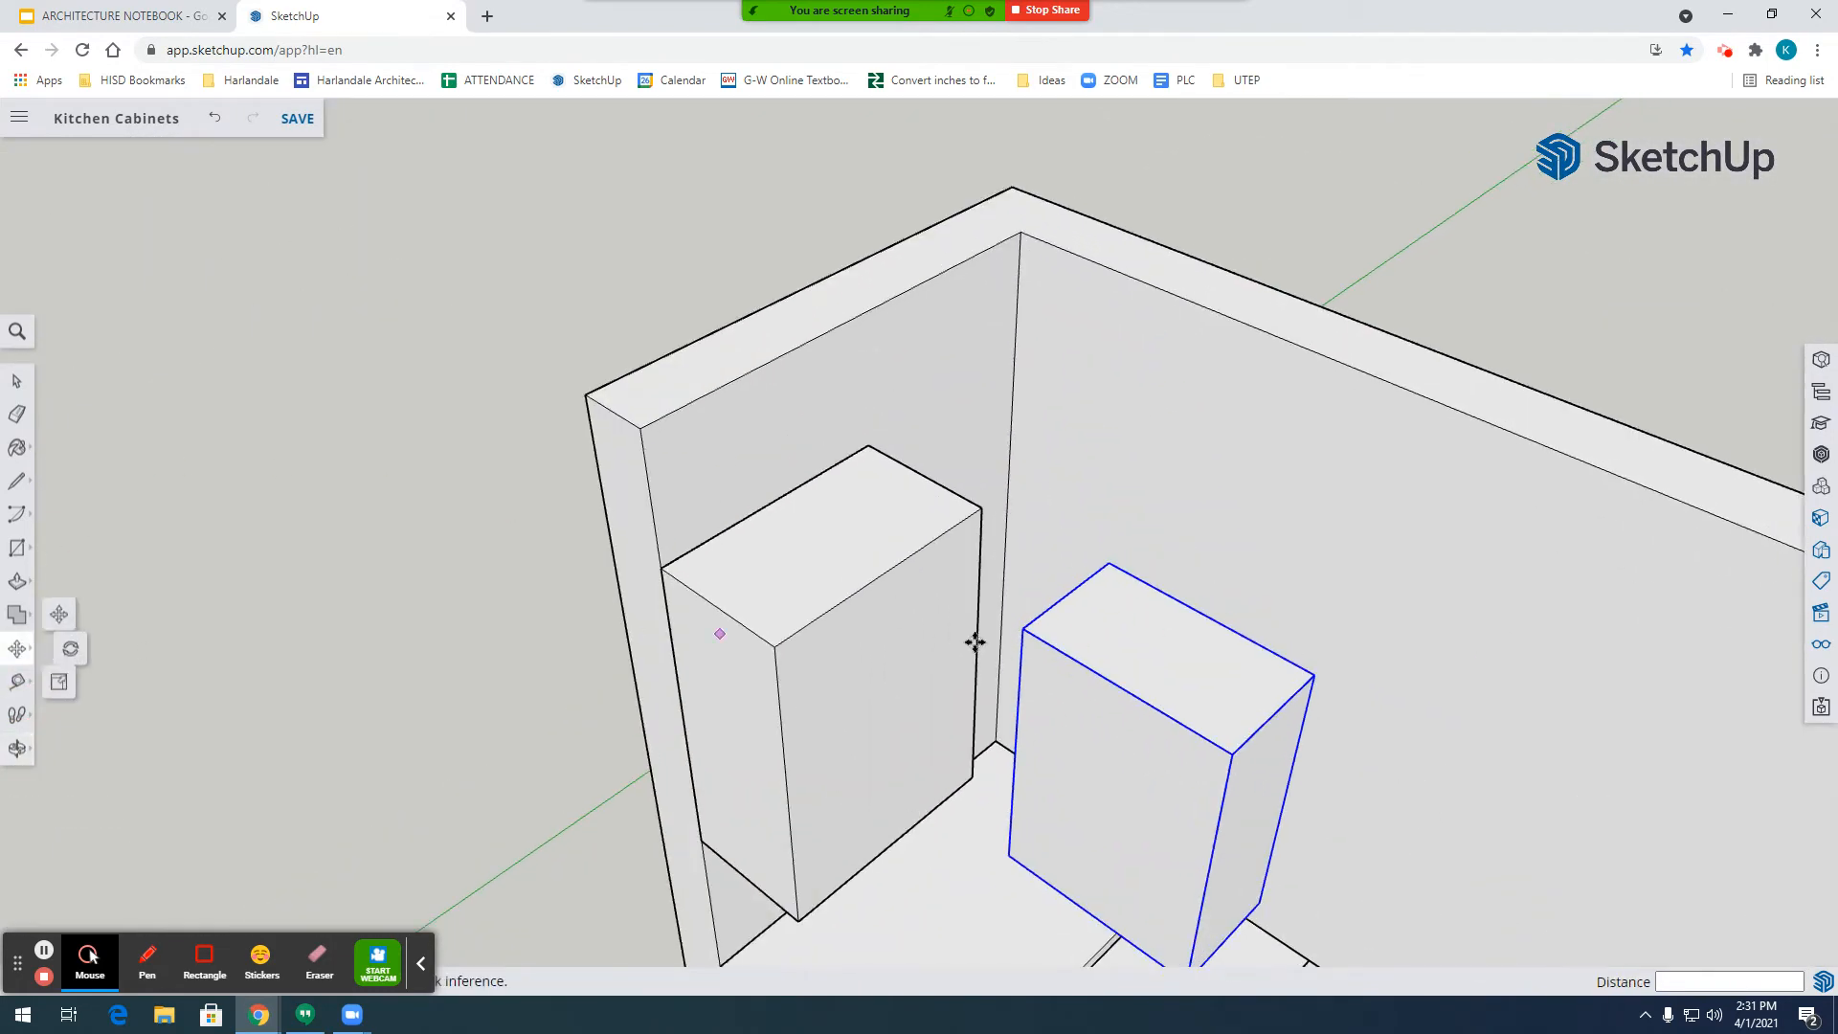
left_click(1022, 630)
left_click(977, 505)
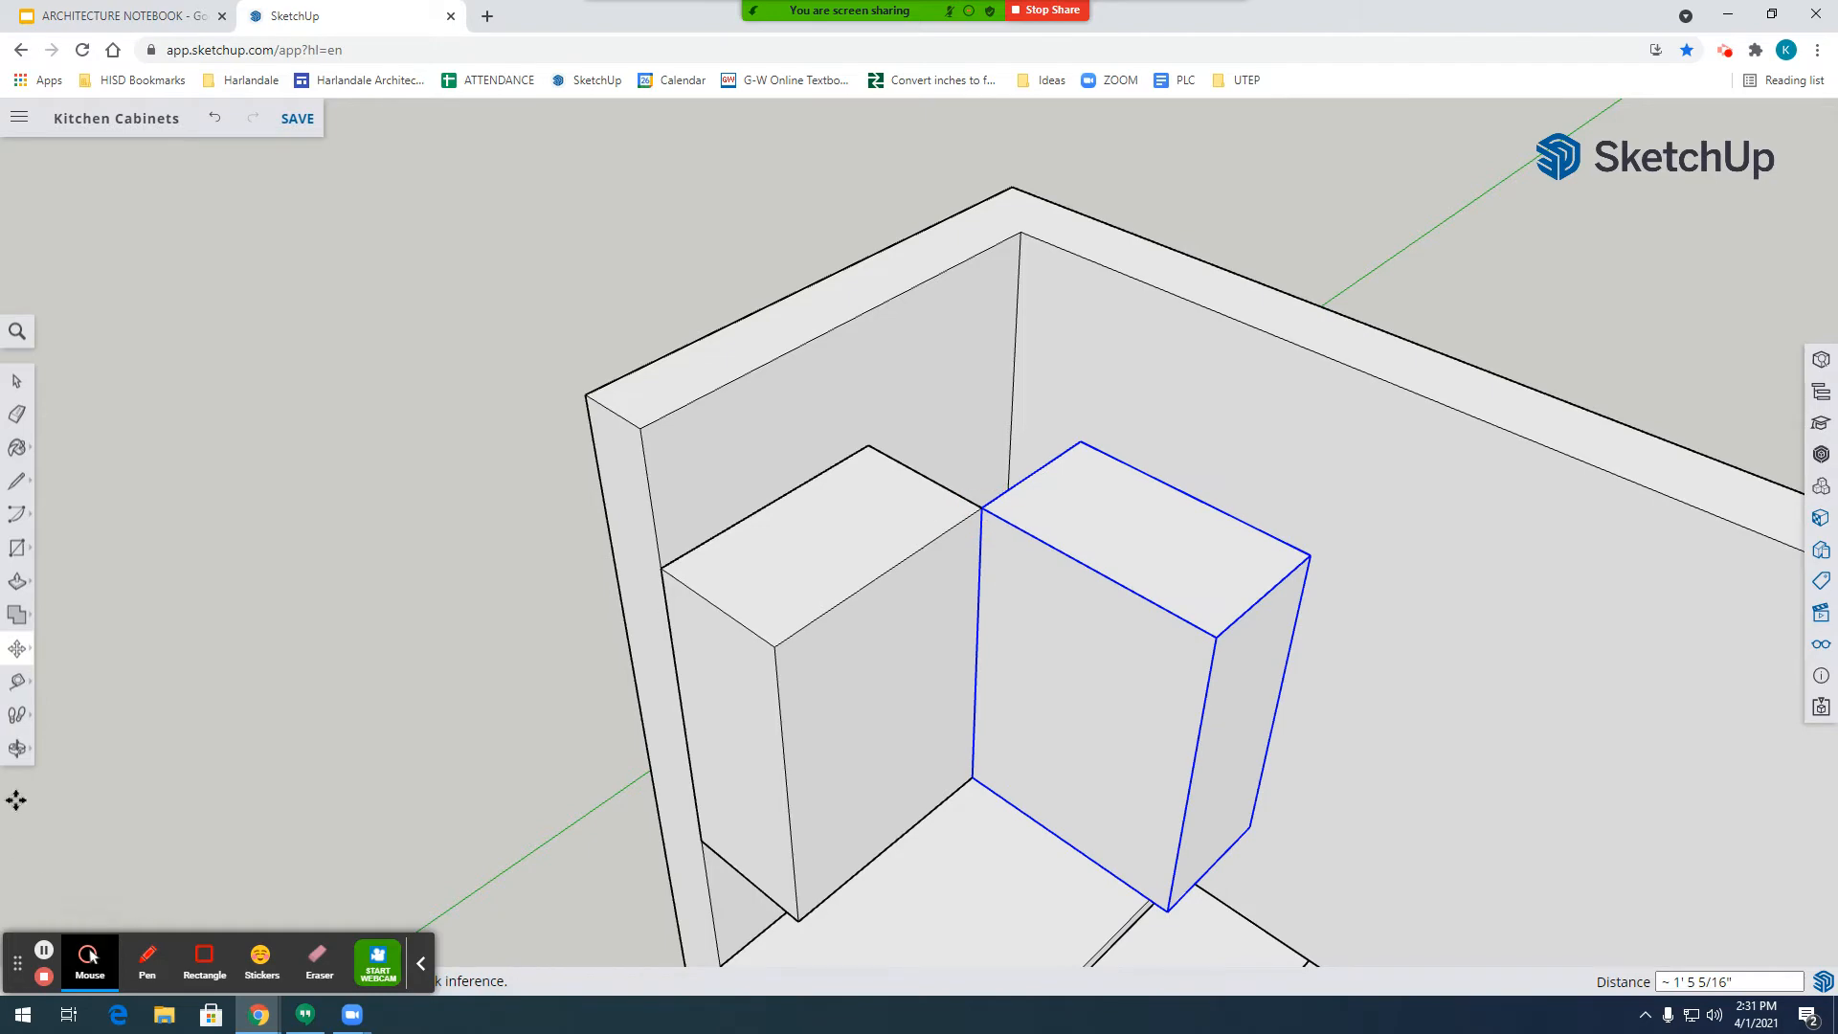
Select both wall cabinets and move them together 6" along the short wall toward the long wall.
left_click(17, 748)
left_click_drag(1119, 644, 779, 614)
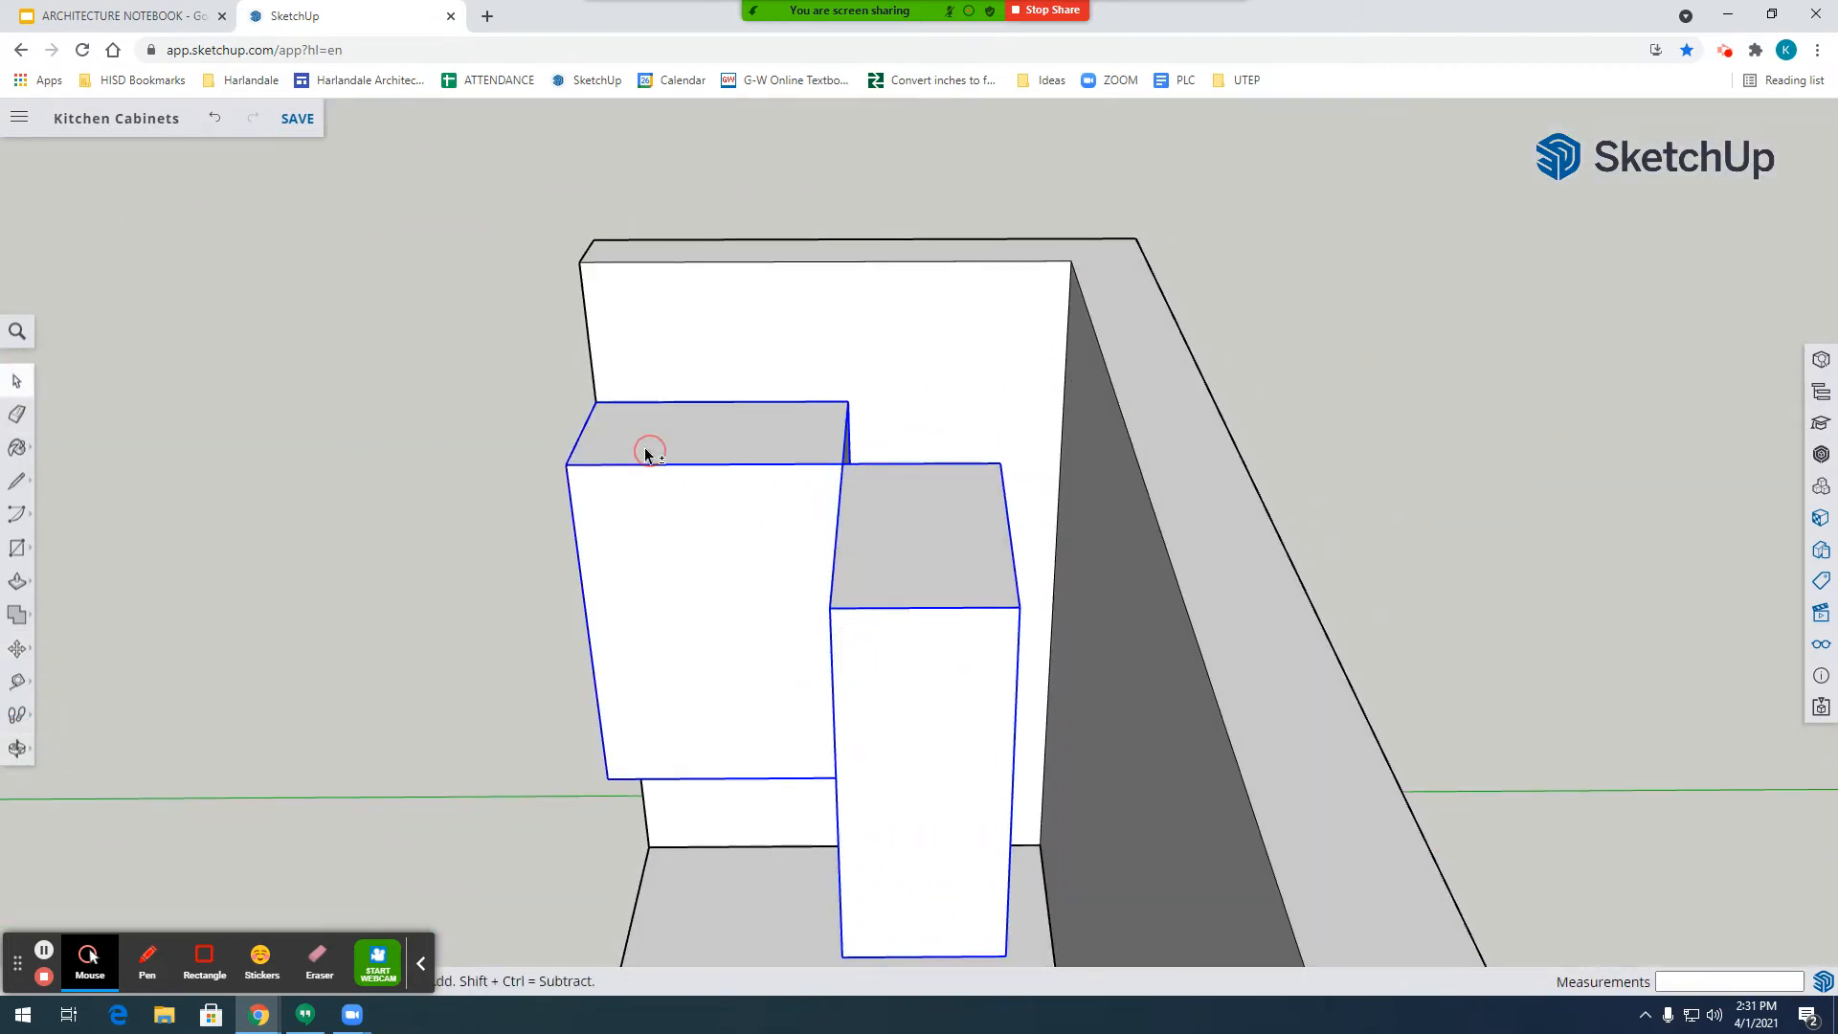
left_click(17, 648)
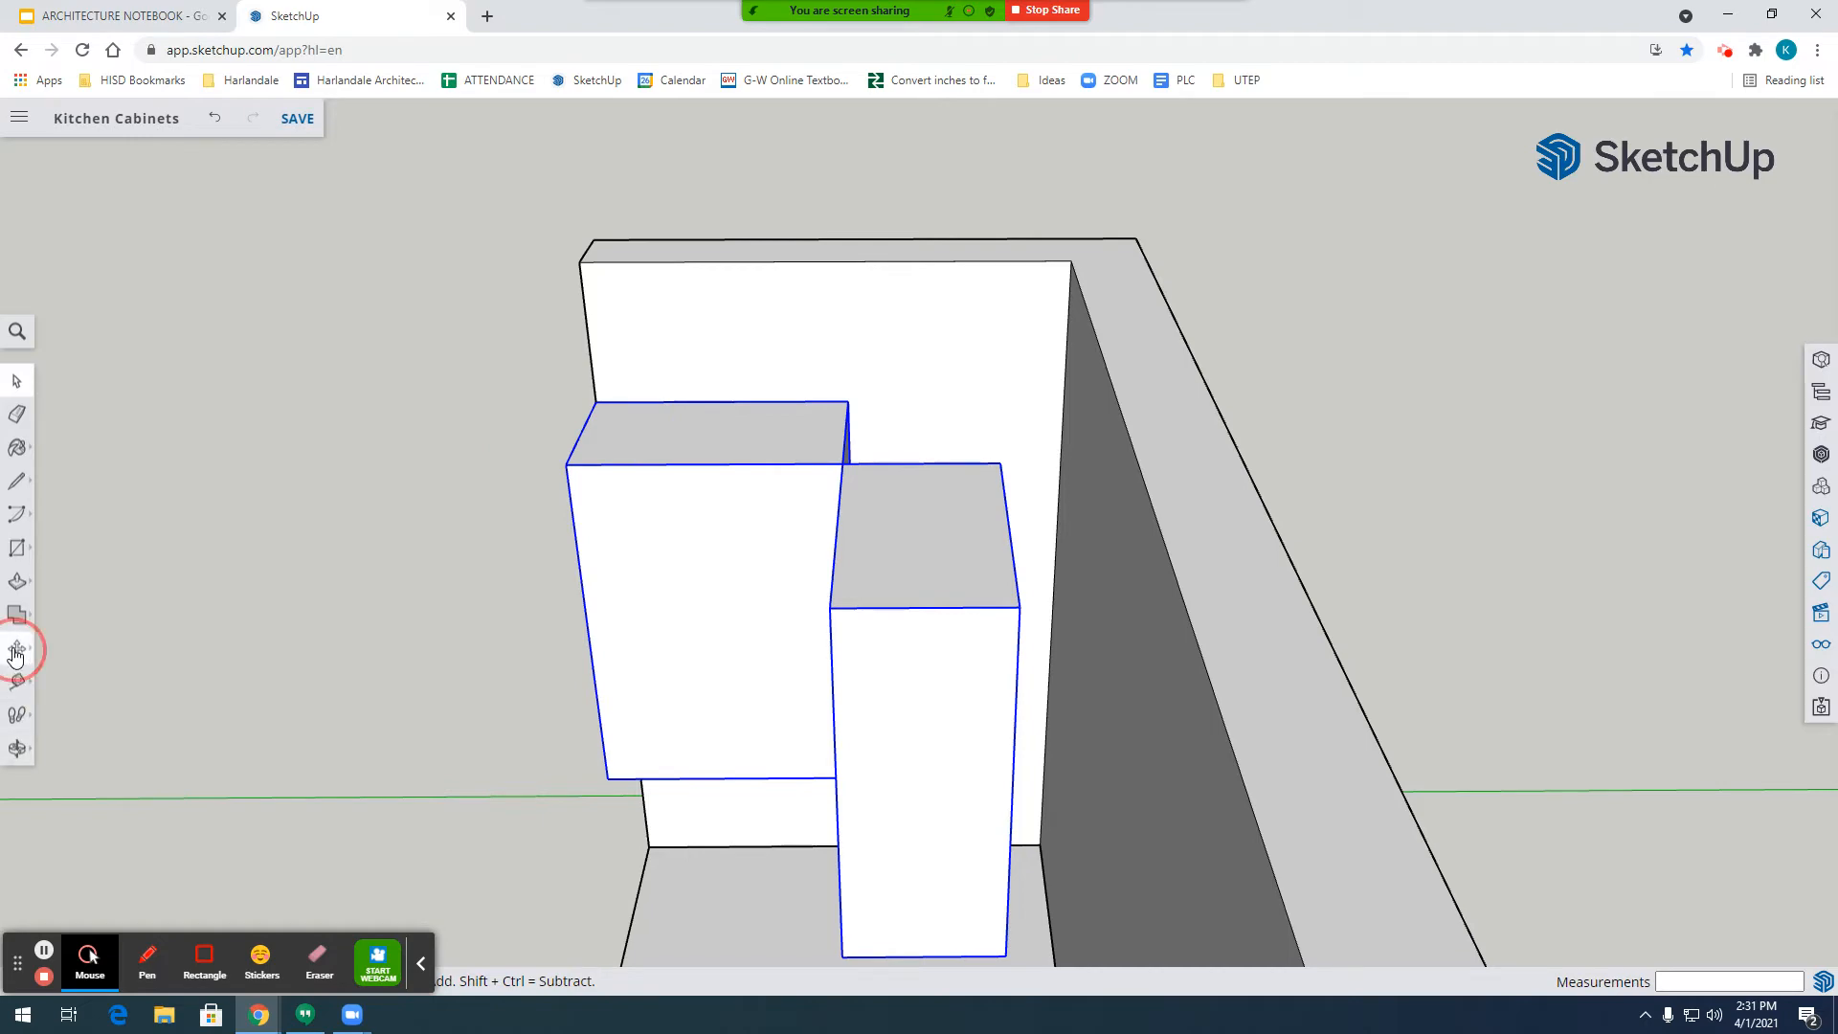
left_click(1018, 607)
type("6")
key("Return")
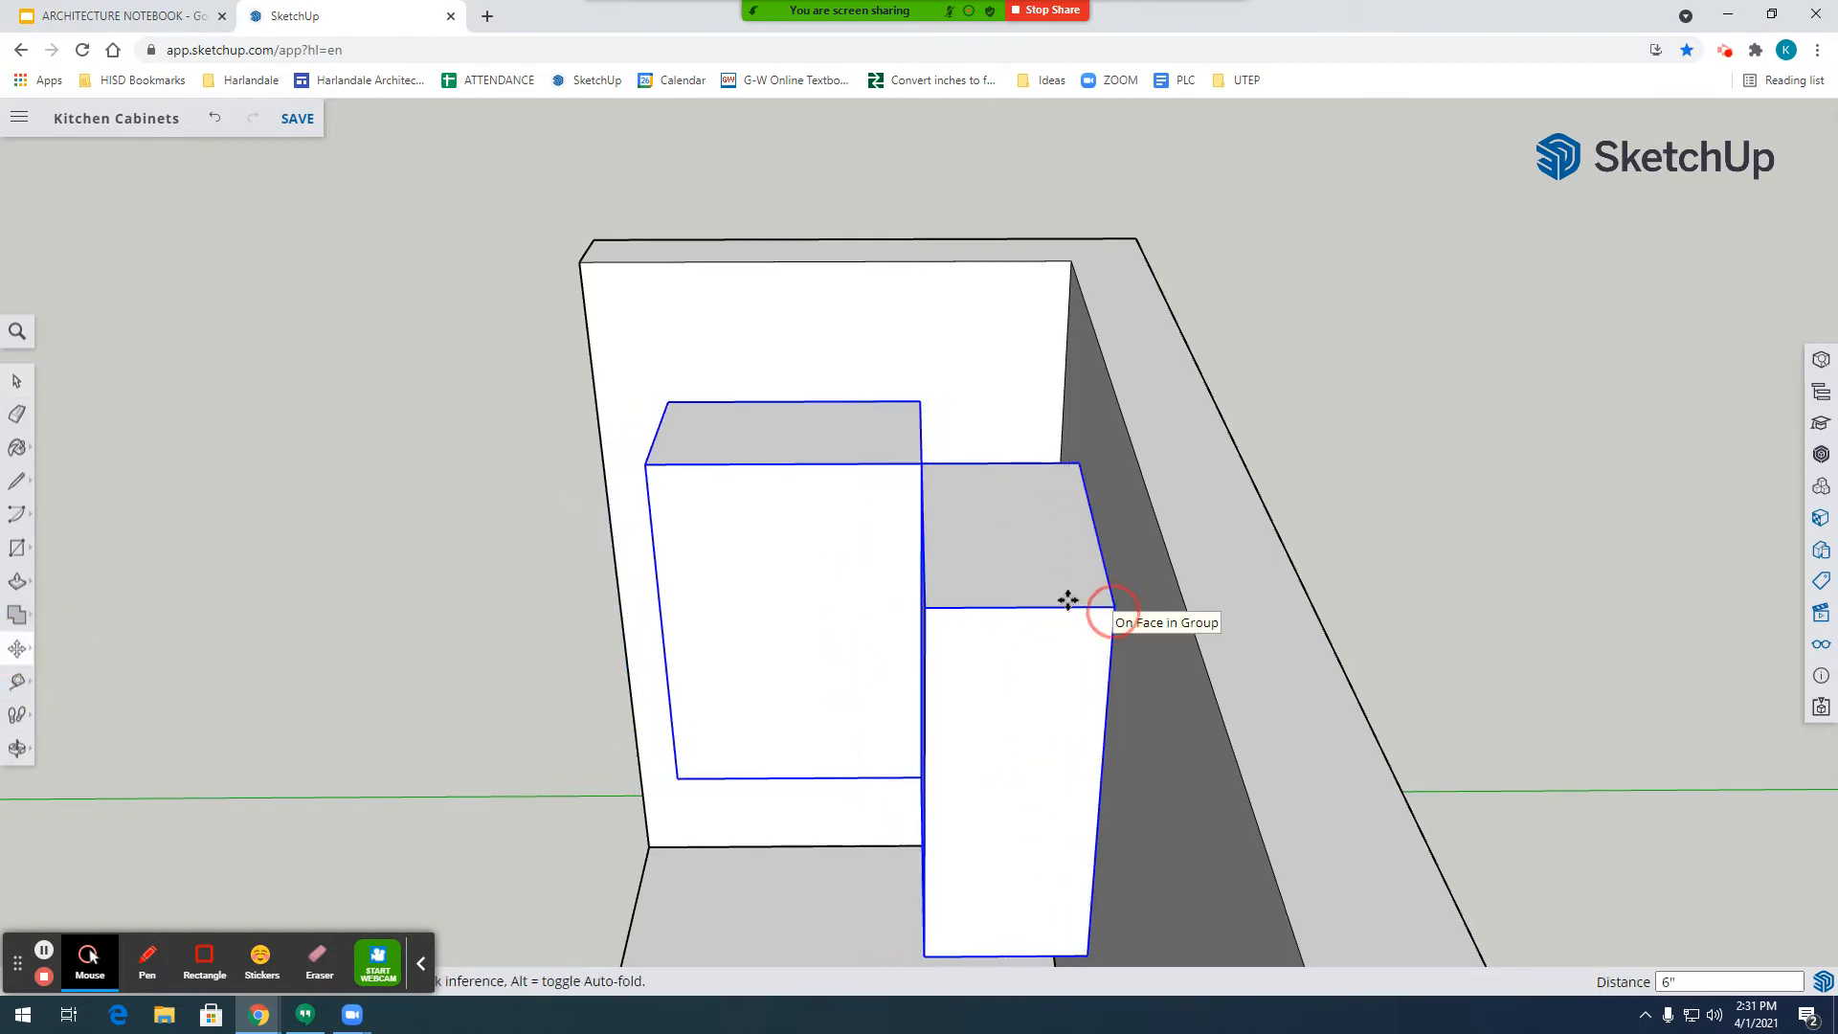
left_click(17, 748)
left_click_drag(419, 820, 709, 824)
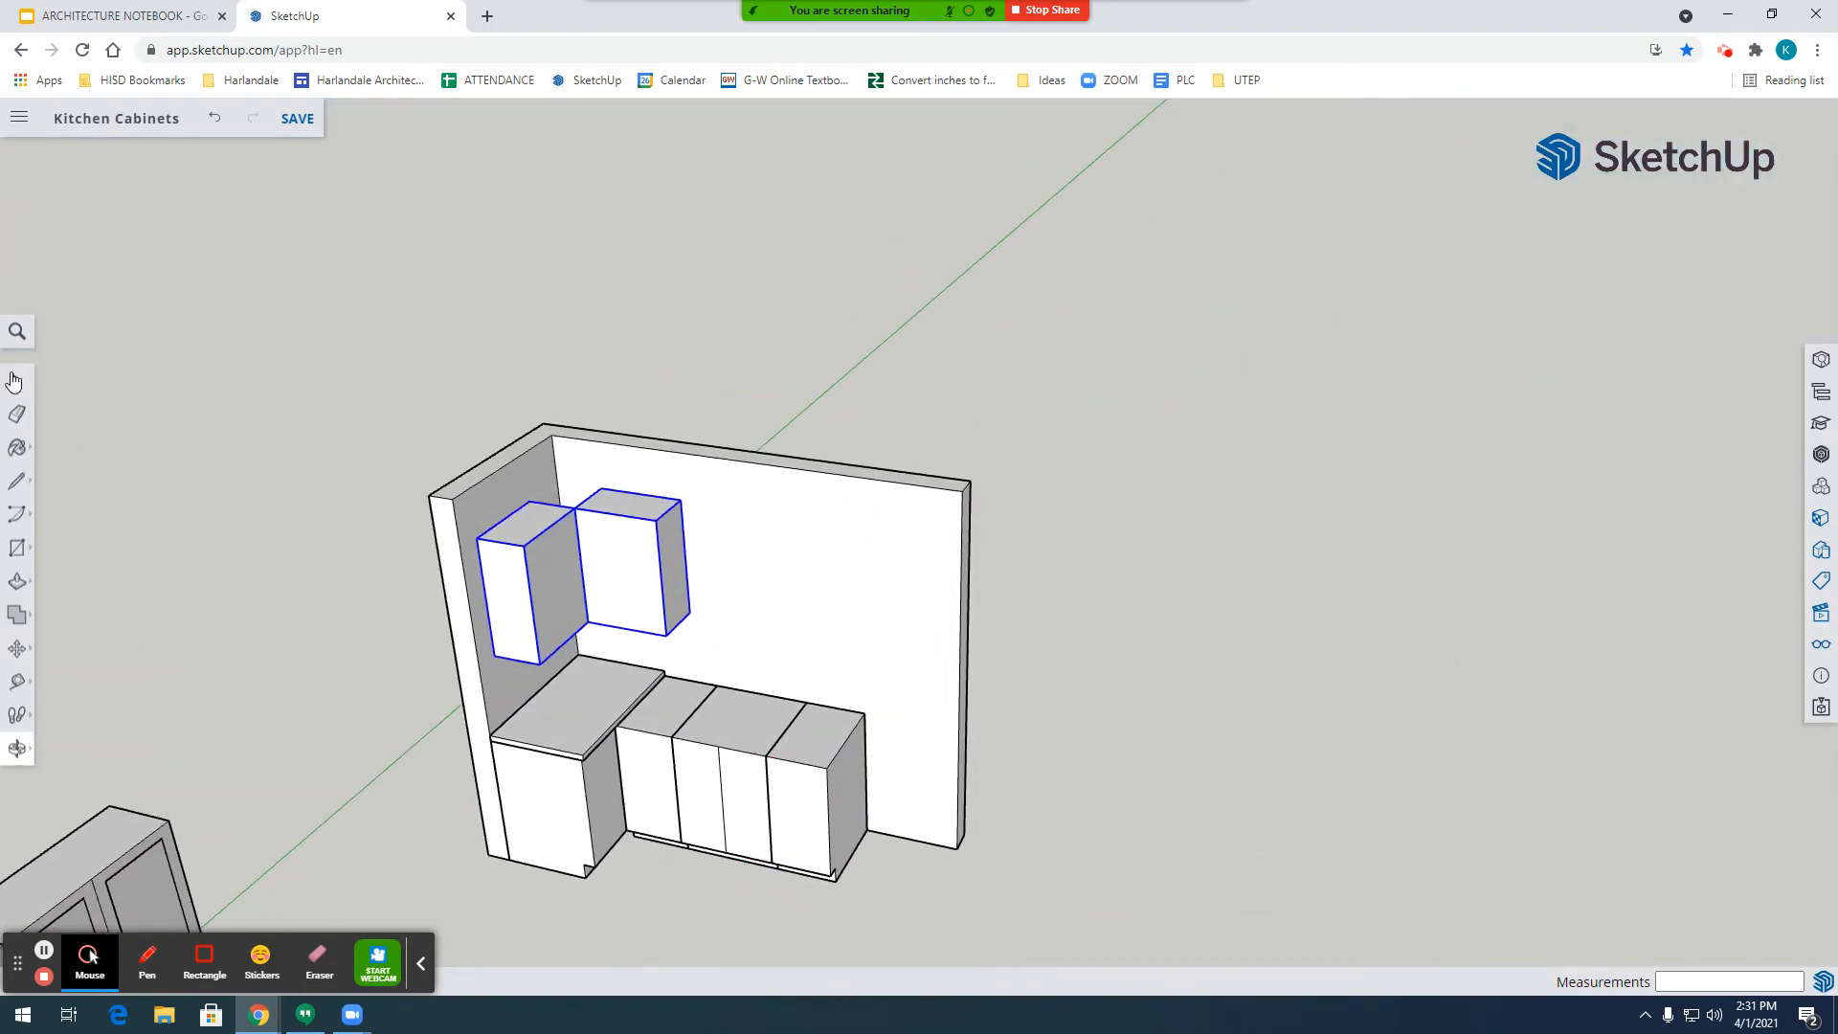
left_click(17, 380)
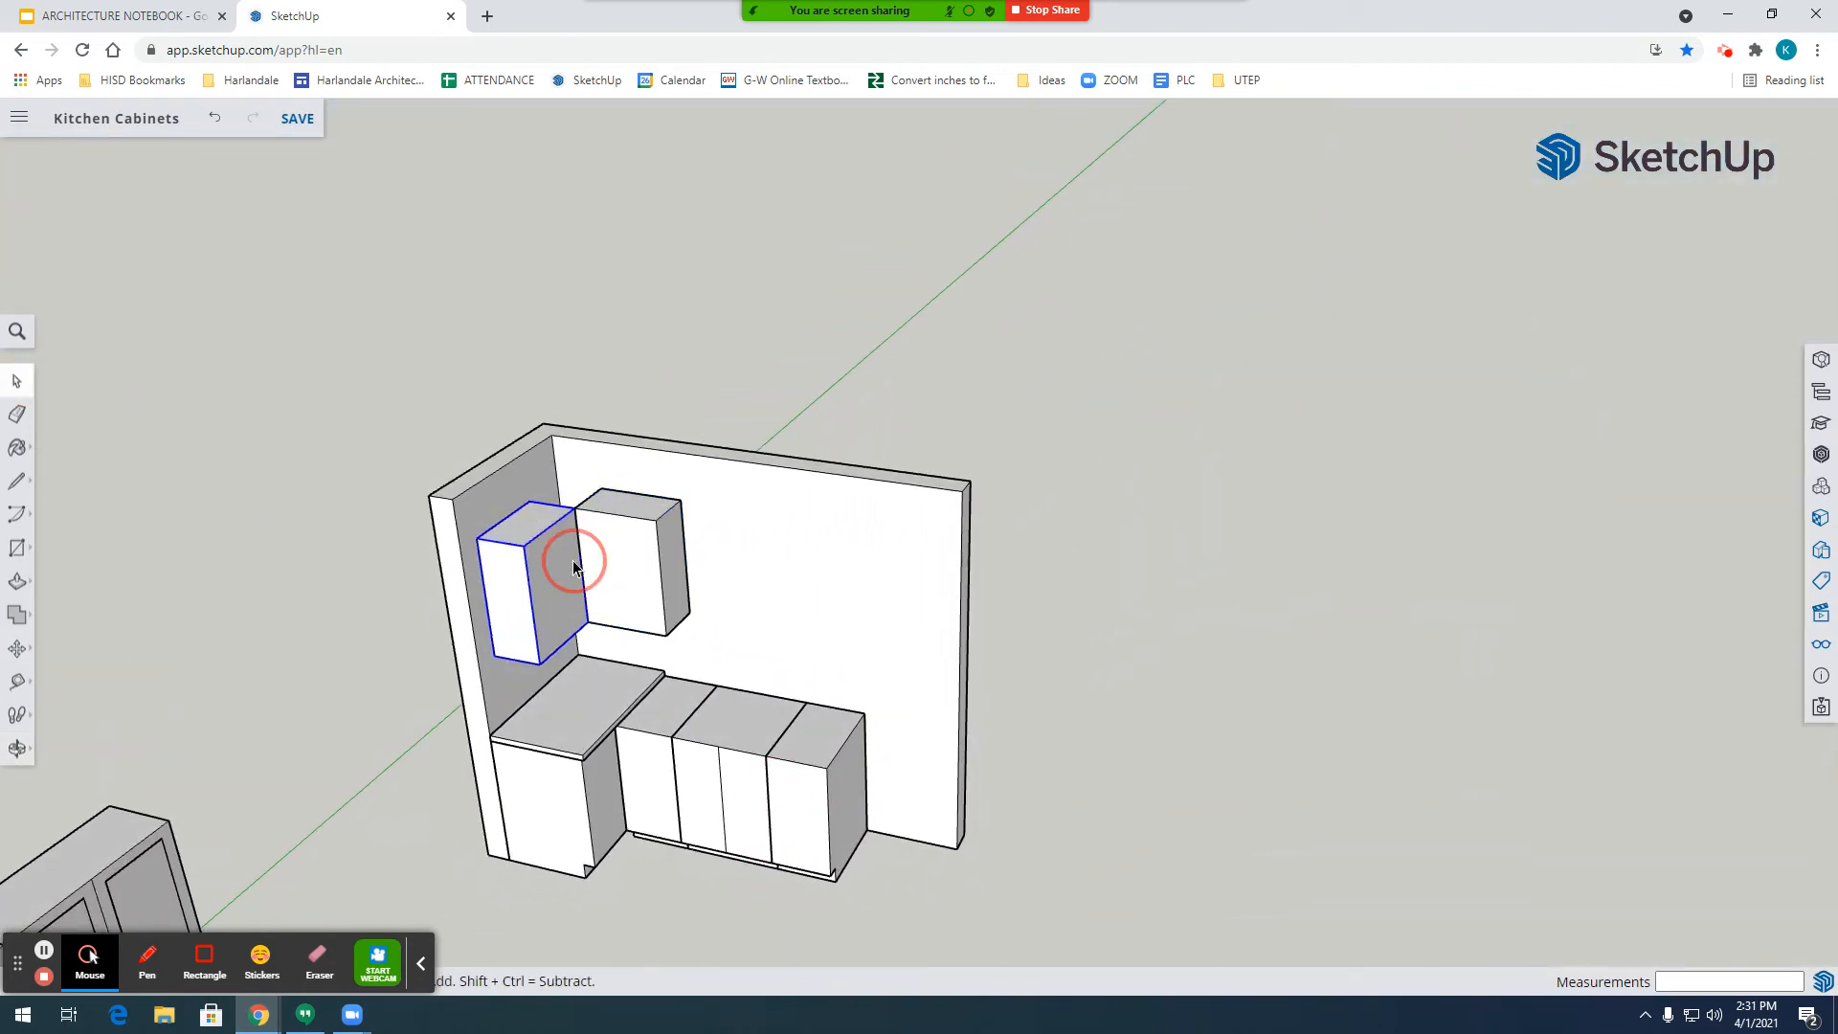
left_click(658, 587)
scroll(653, 678, "up", 5)
key("Delete")
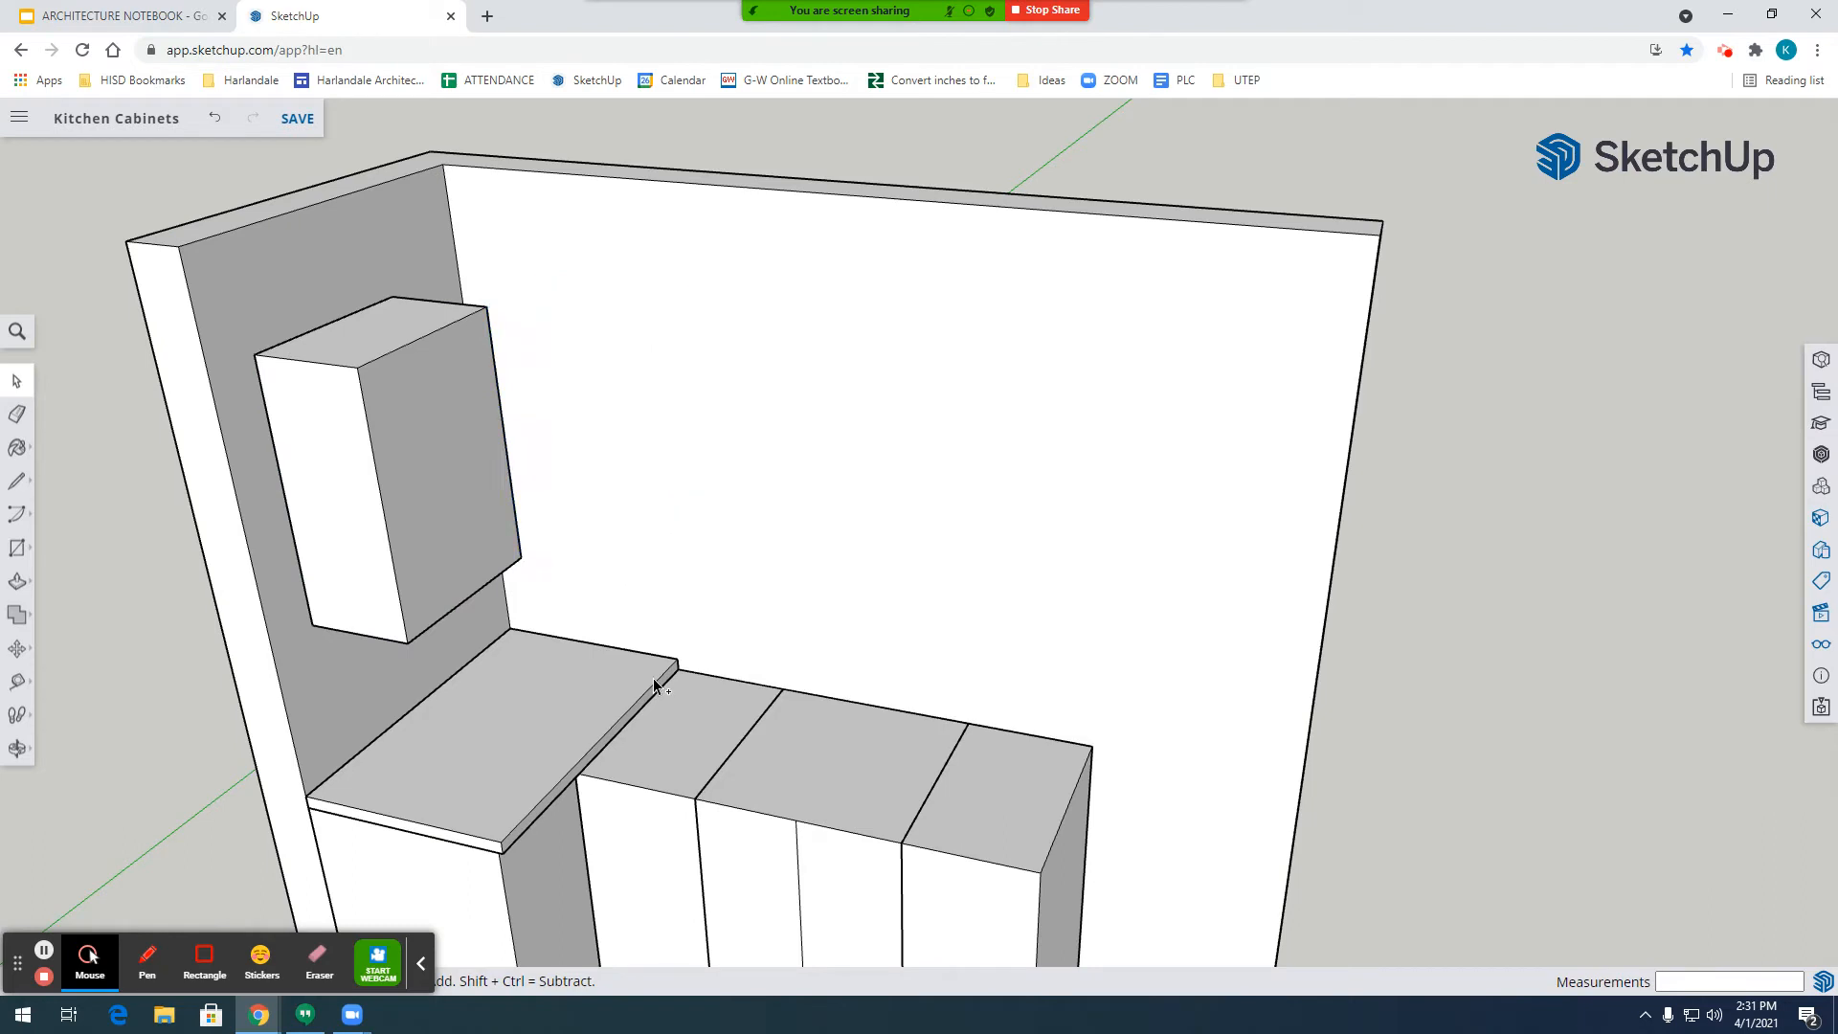
key("ctrl+z")
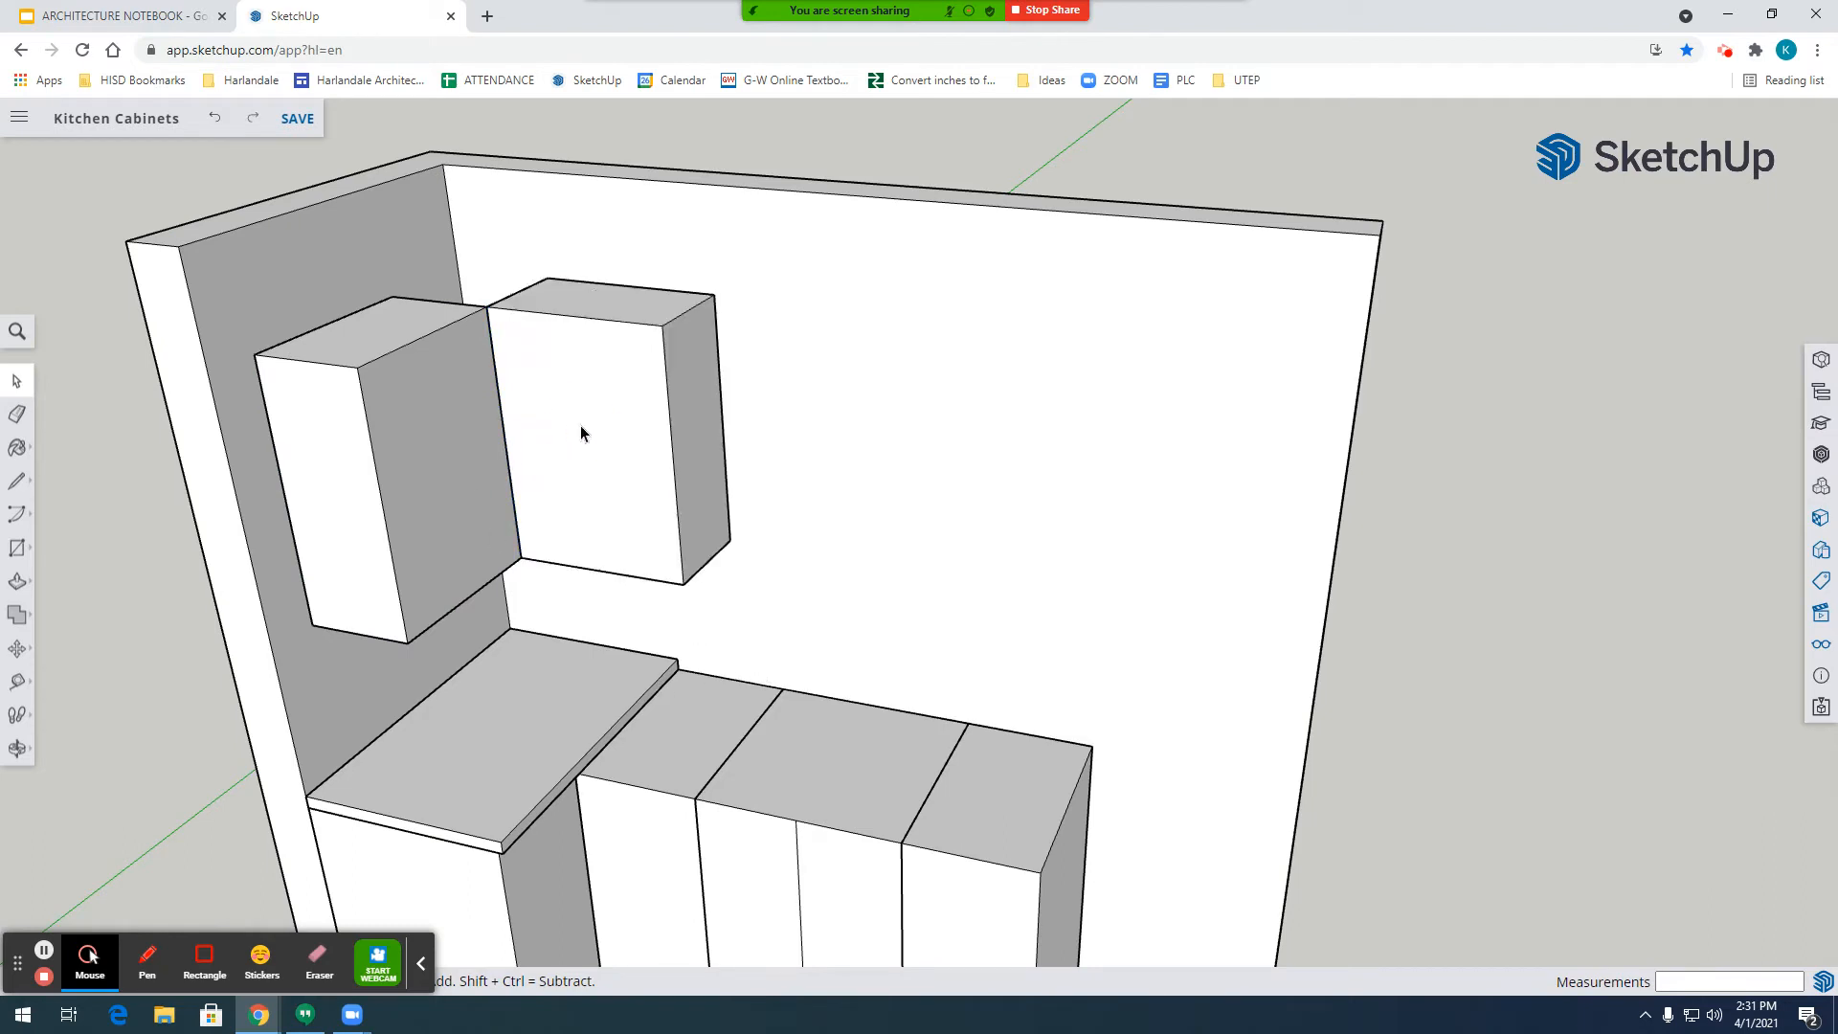
Copy the wall cabinet on the long wall and paste two copies side by side against its free end.
left_click(611, 442)
scroll(523, 580, "up", 5)
scroll(523, 580, "up", 2)
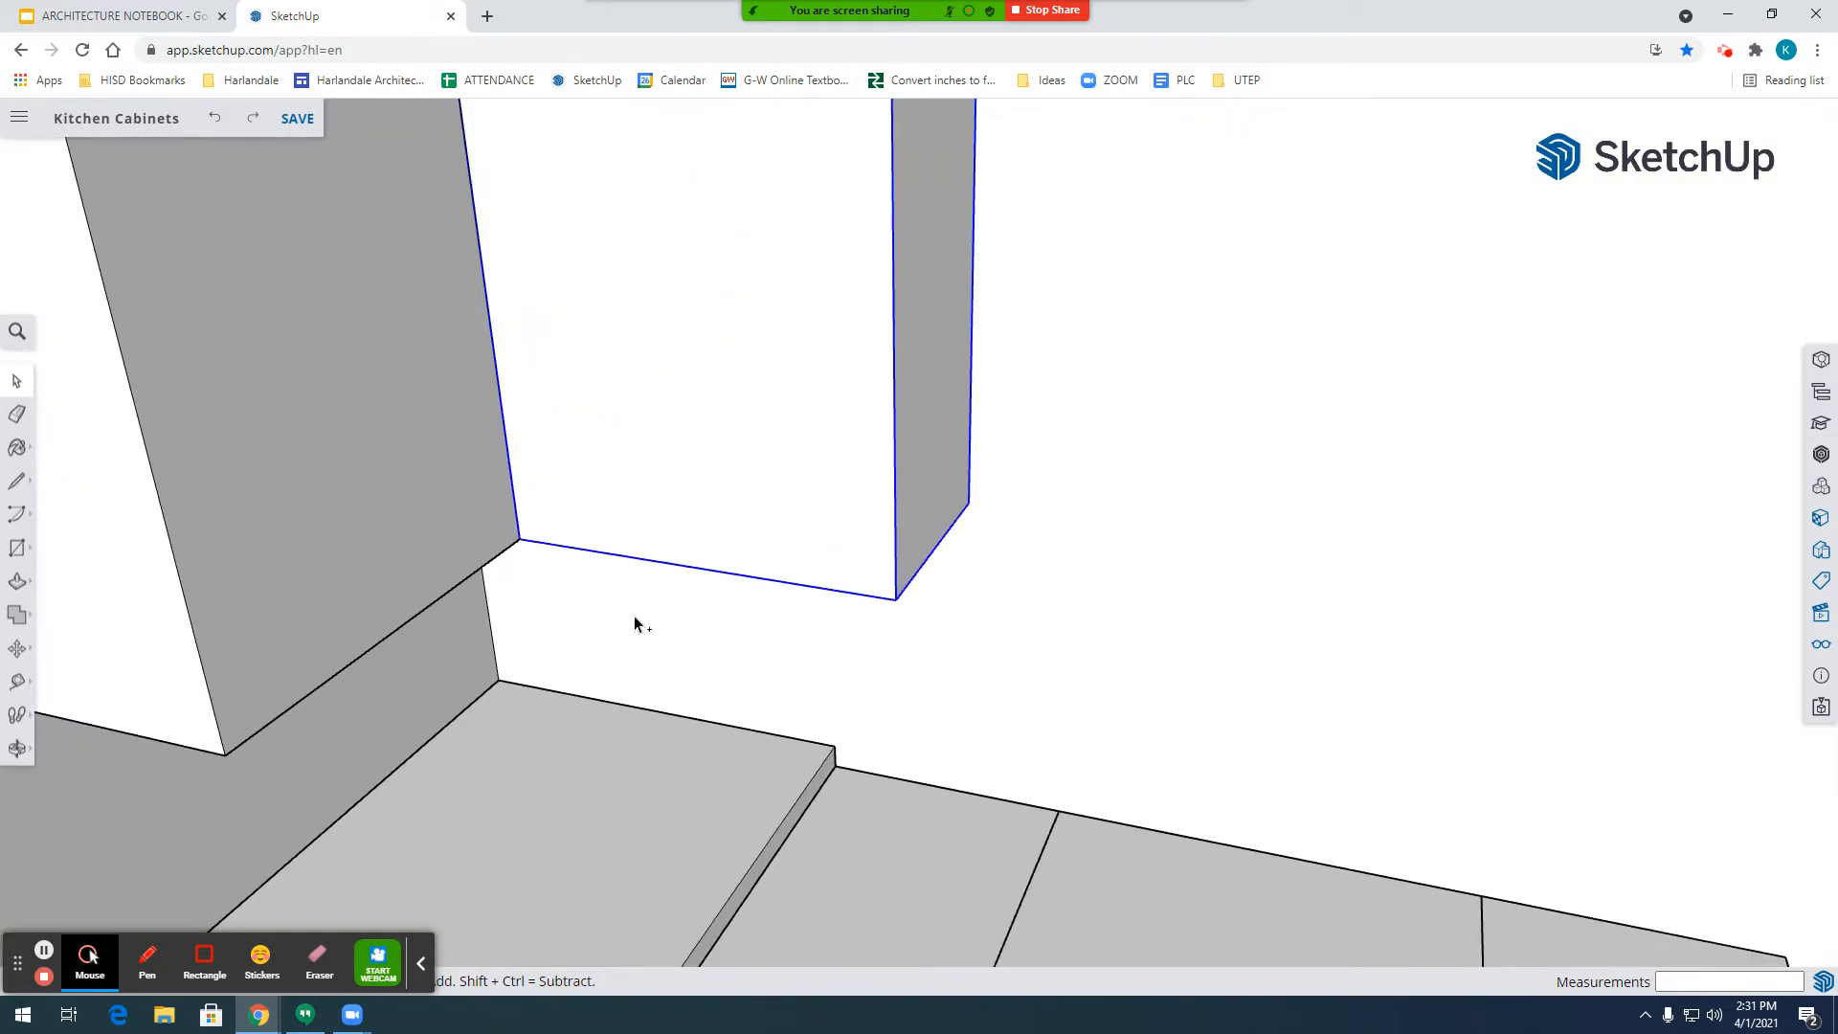
scroll(1031, 701, "down", 8)
key("m")
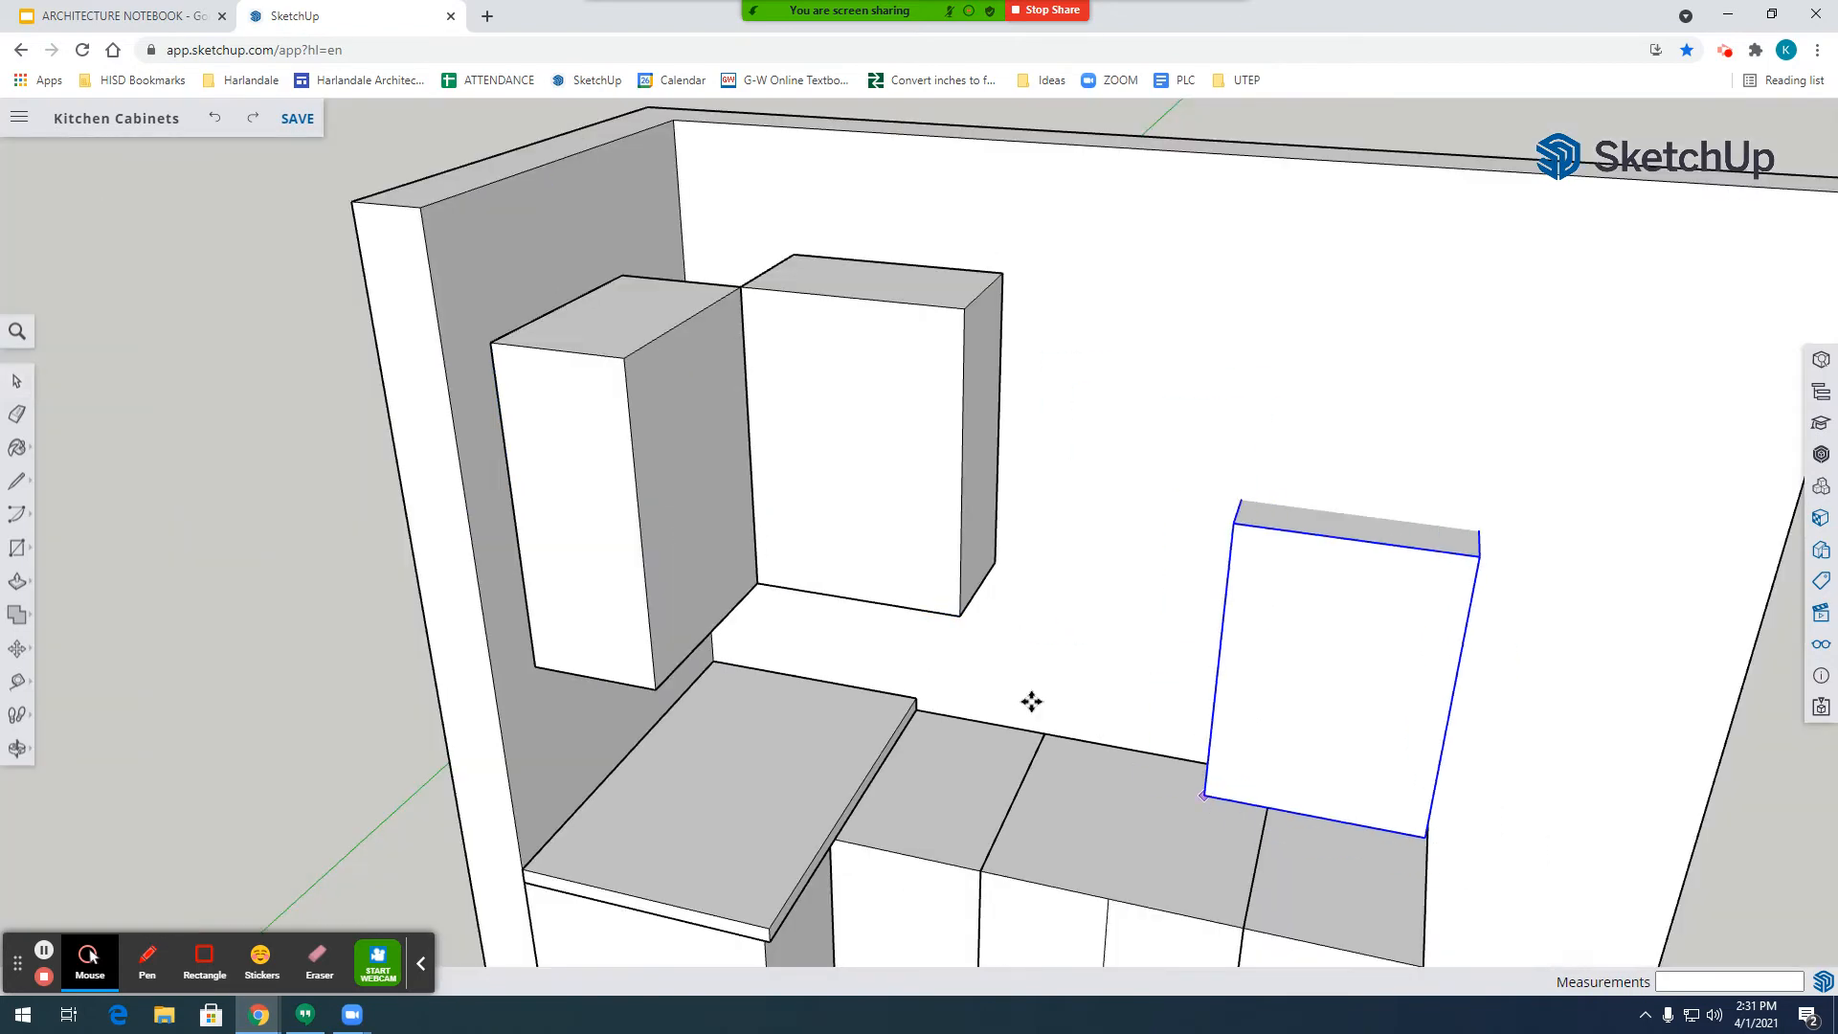
left_click(1027, 685)
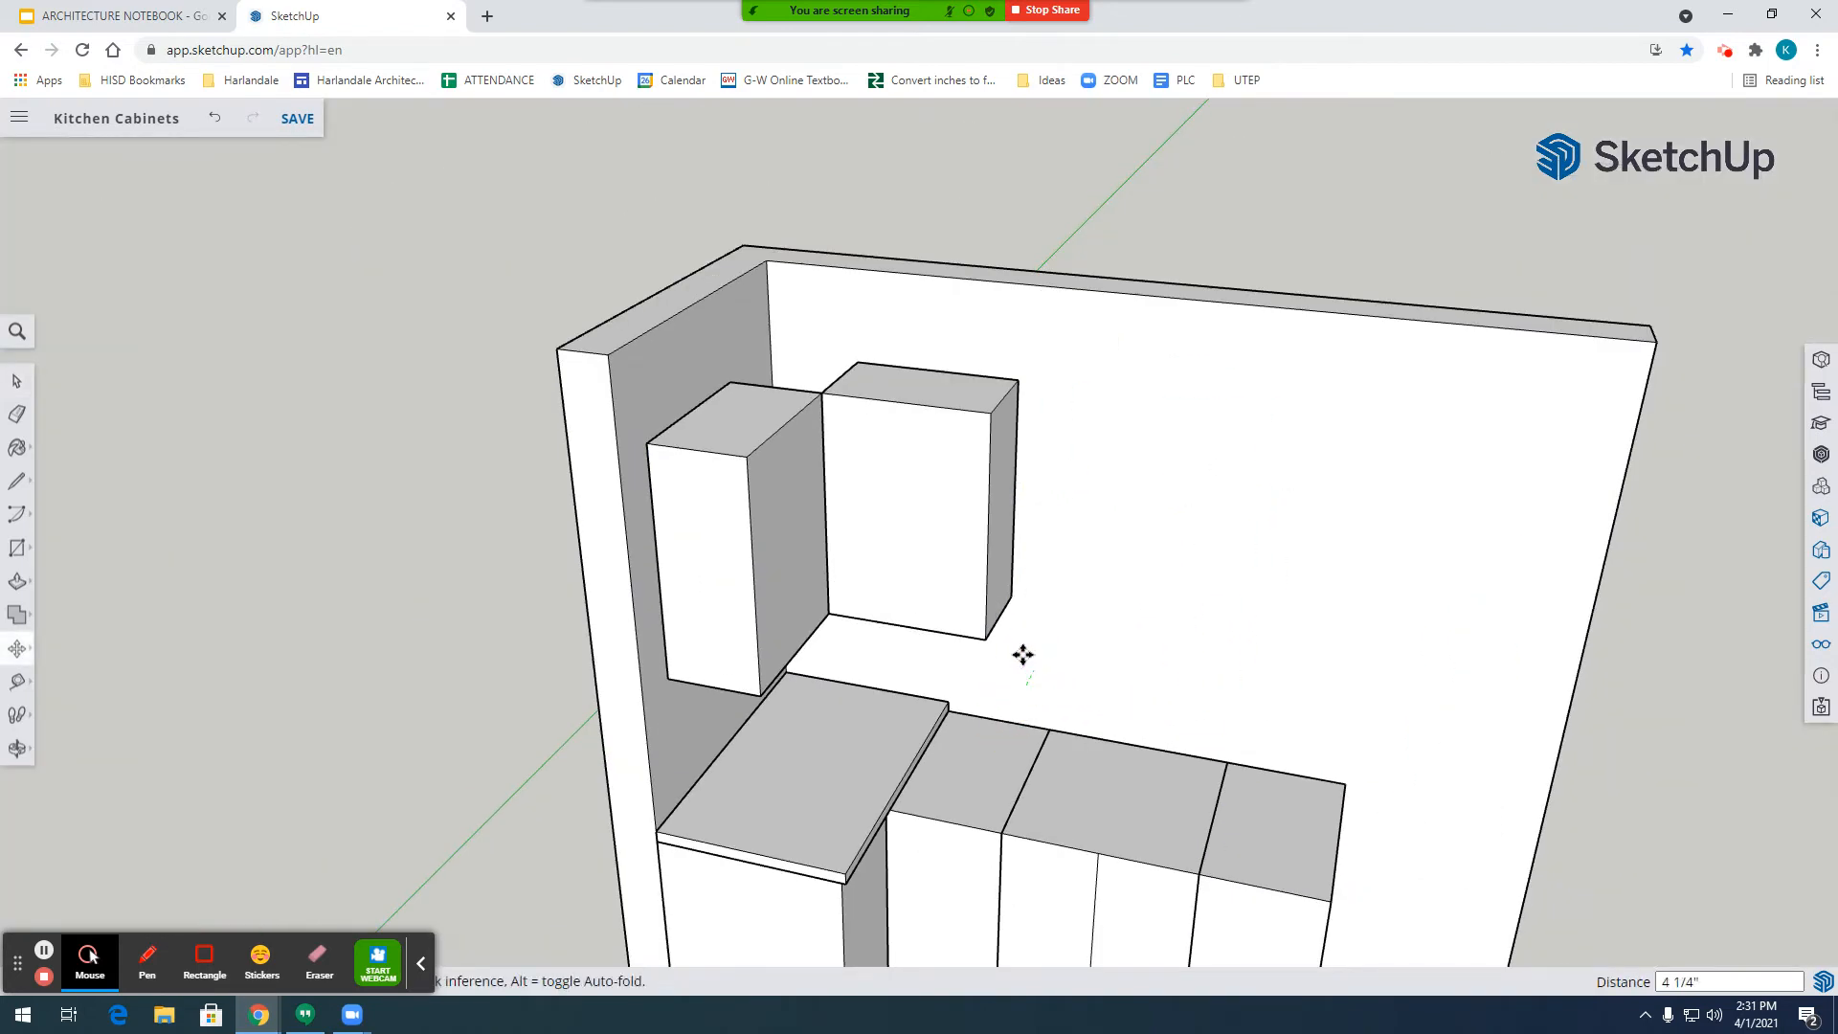
left_click(986, 634)
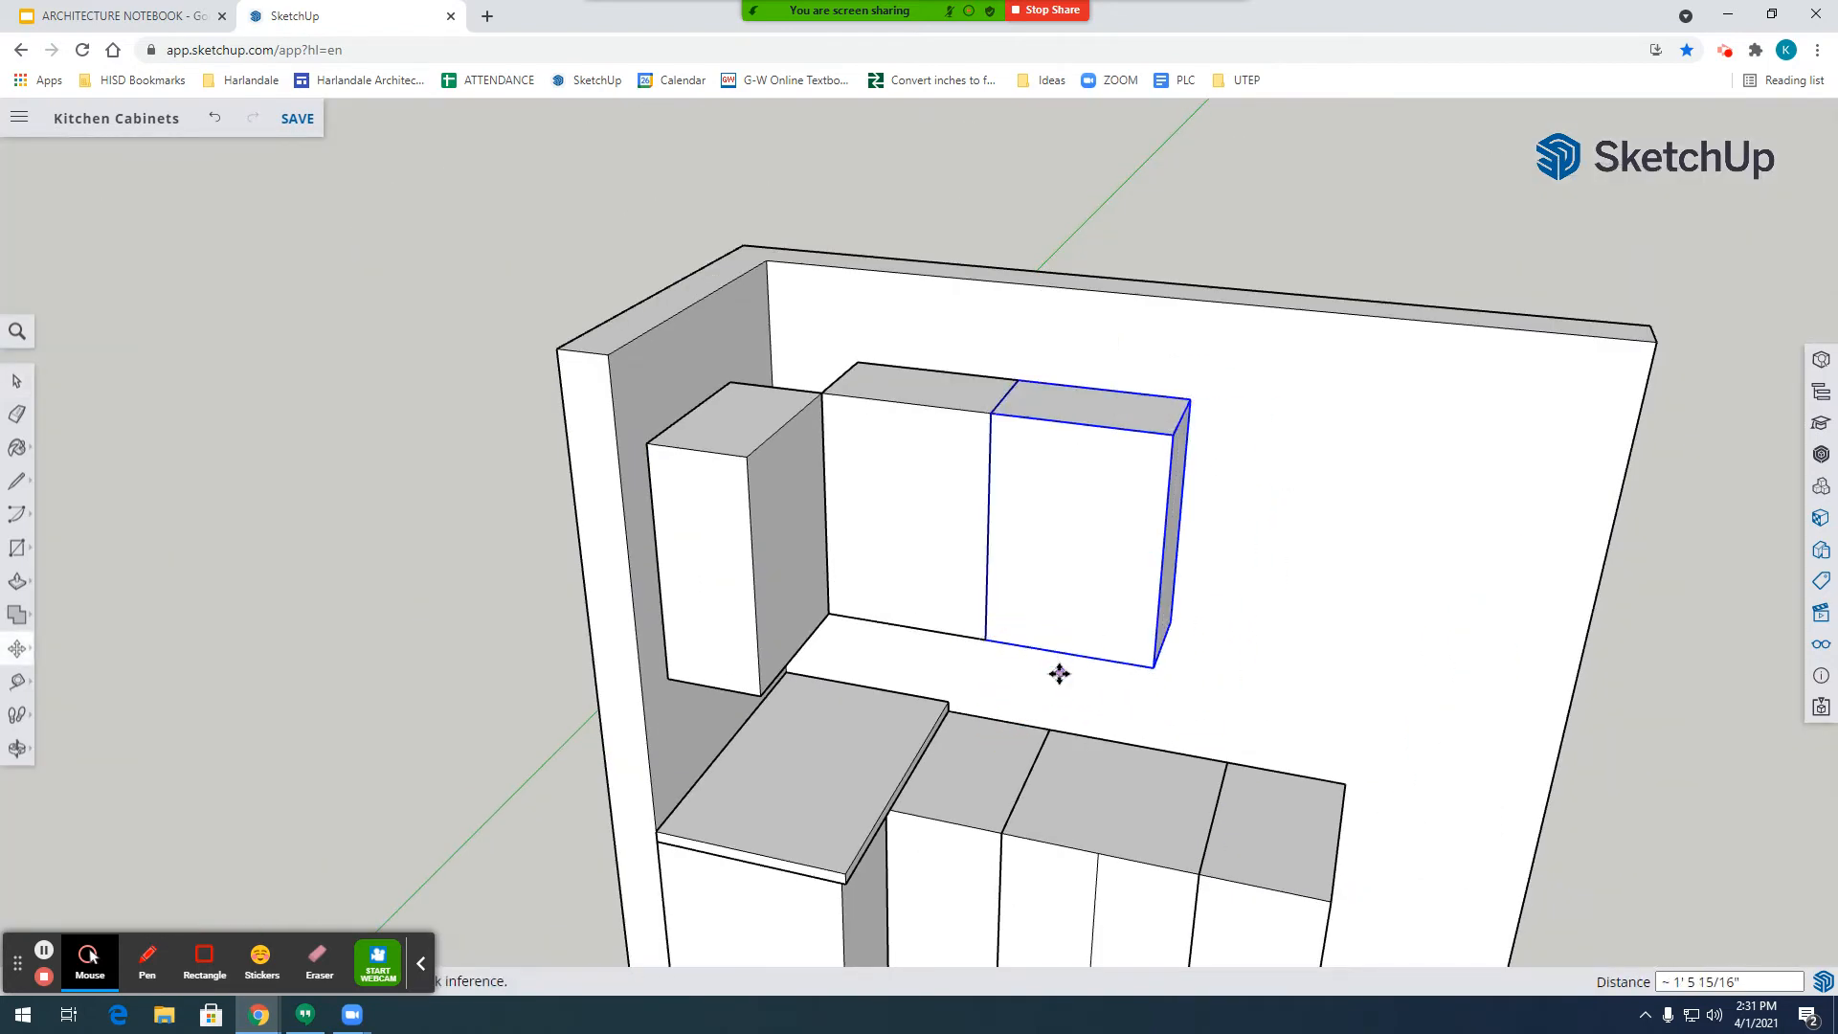
key("ctrl+v")
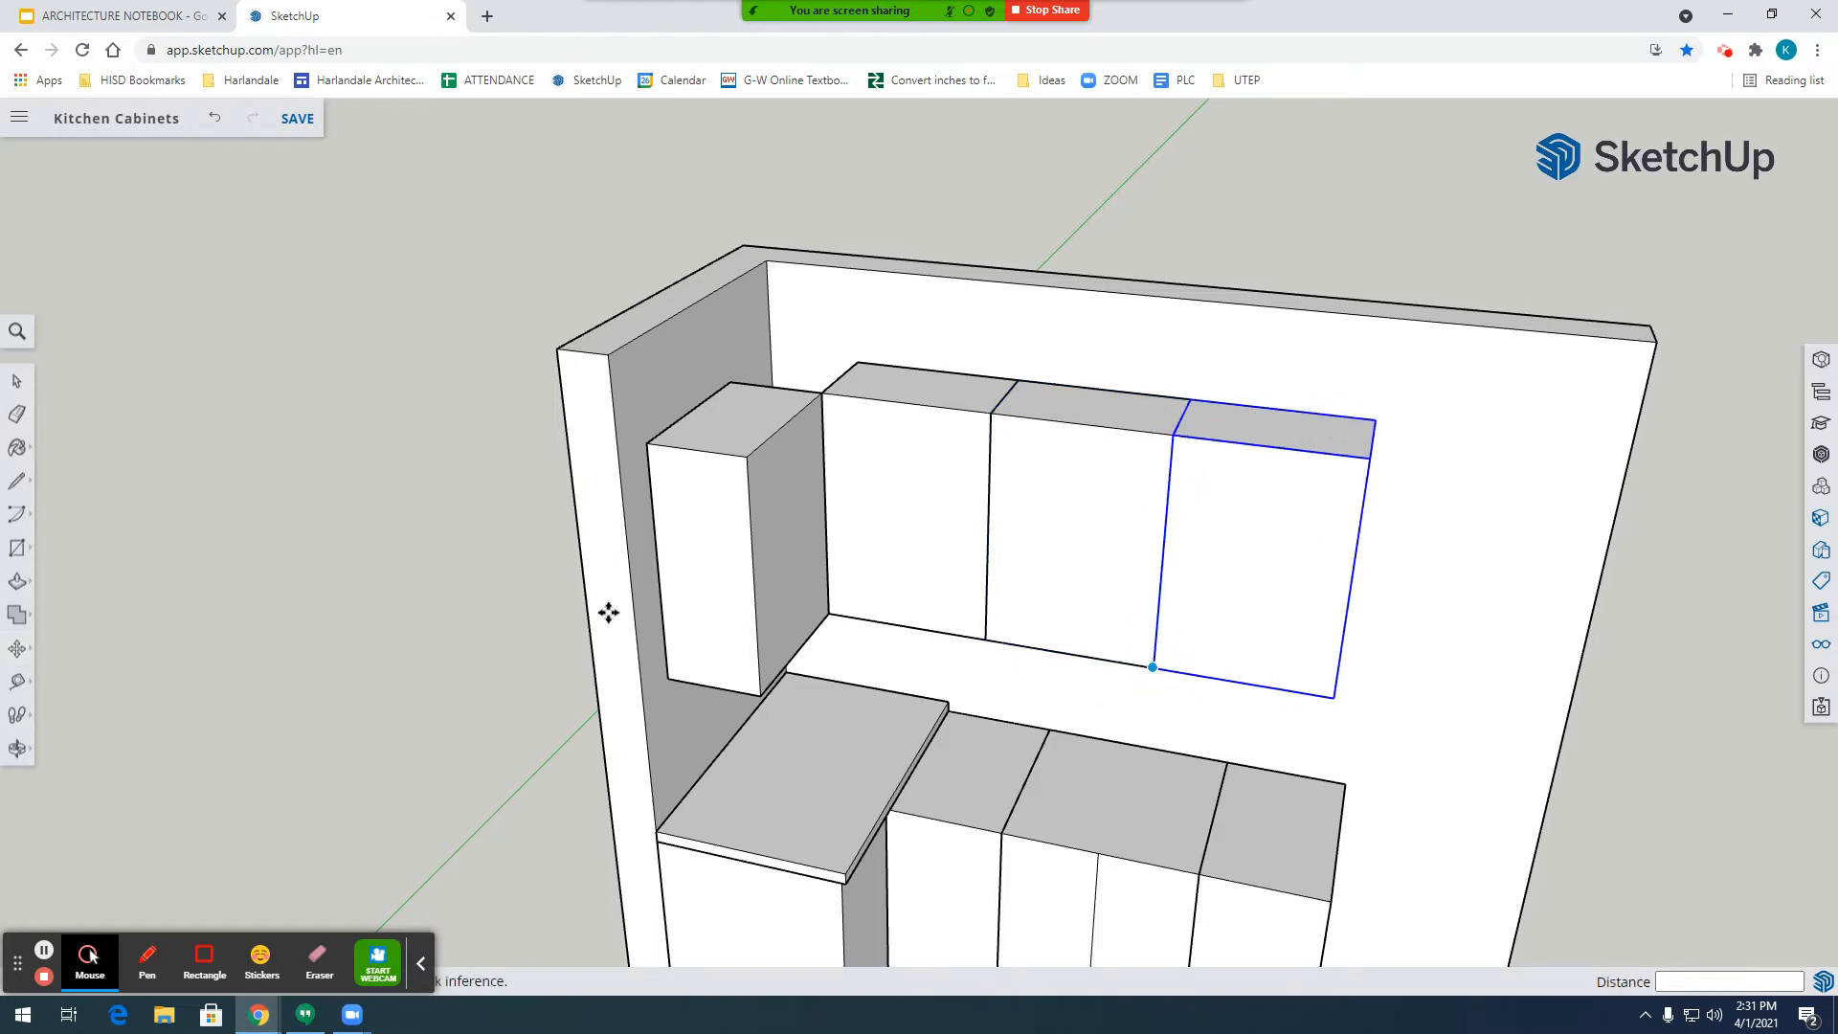
Examine the row of wall cabinets and the base cabinets and countertop below it from several angles.
left_click(26, 753)
left_click_drag(1276, 750, 1406, 766)
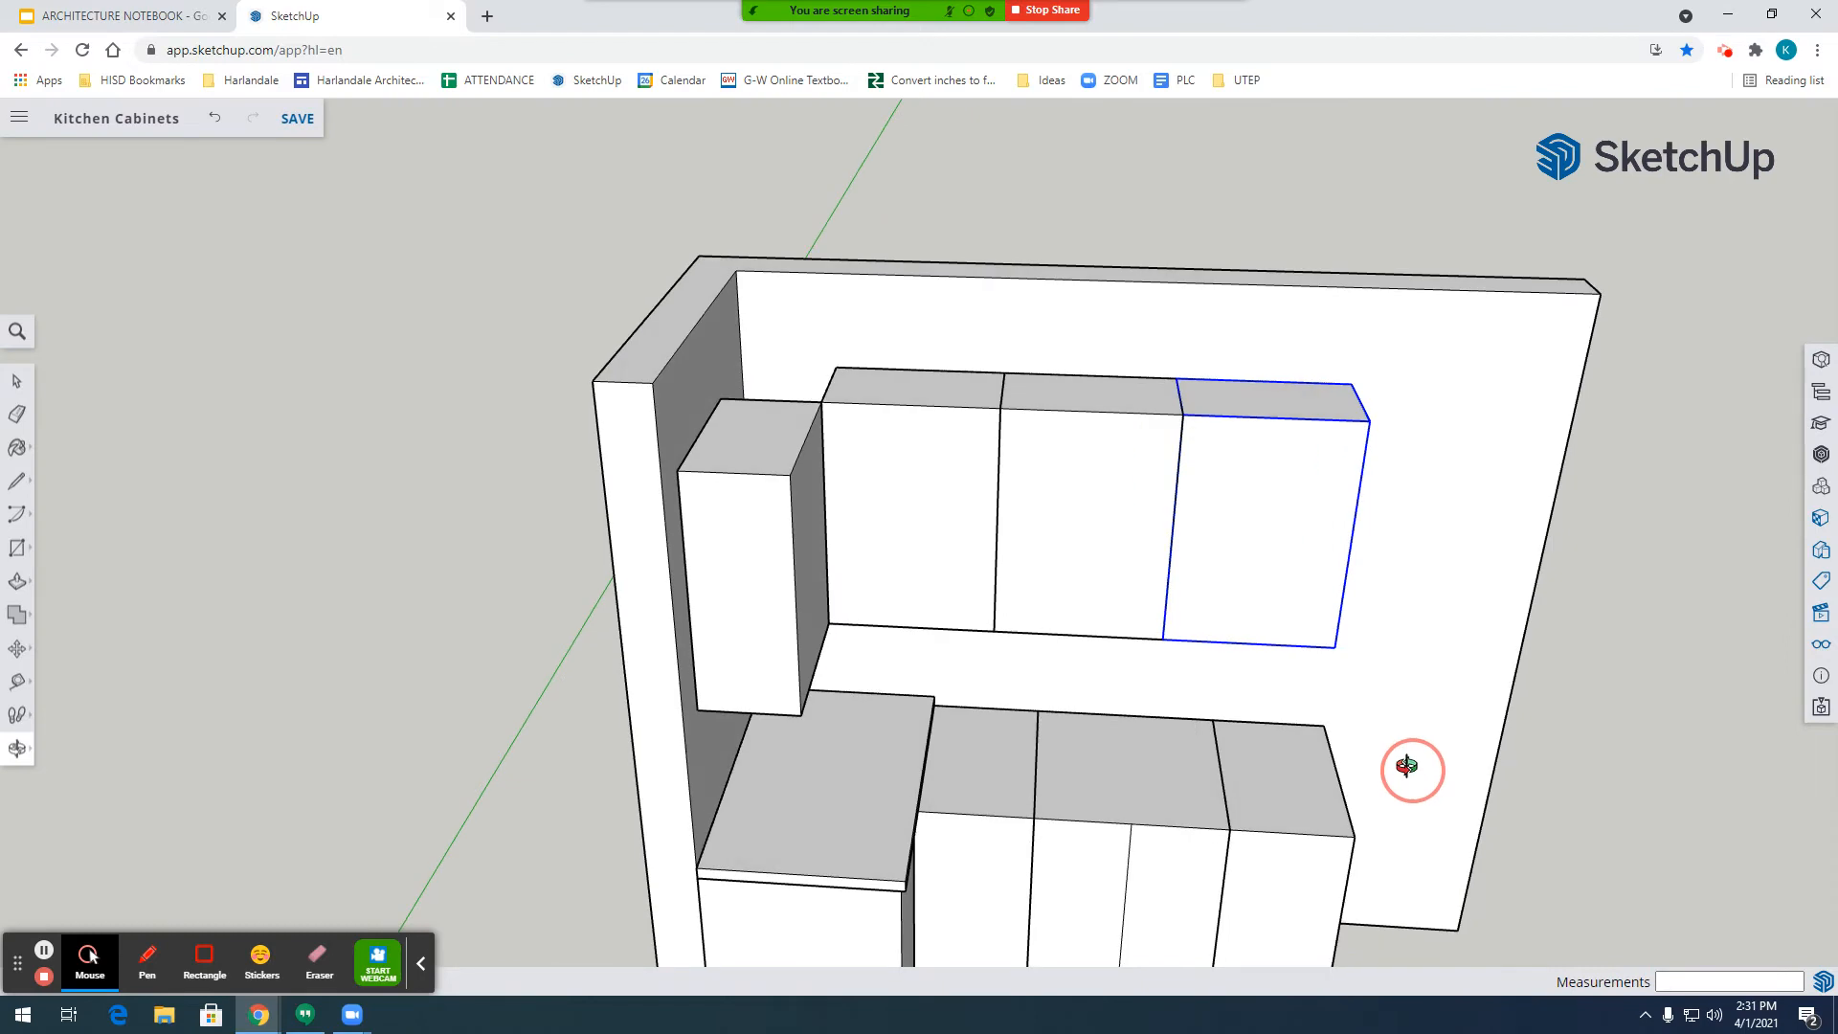
left_click_drag(1109, 513, 737, 510)
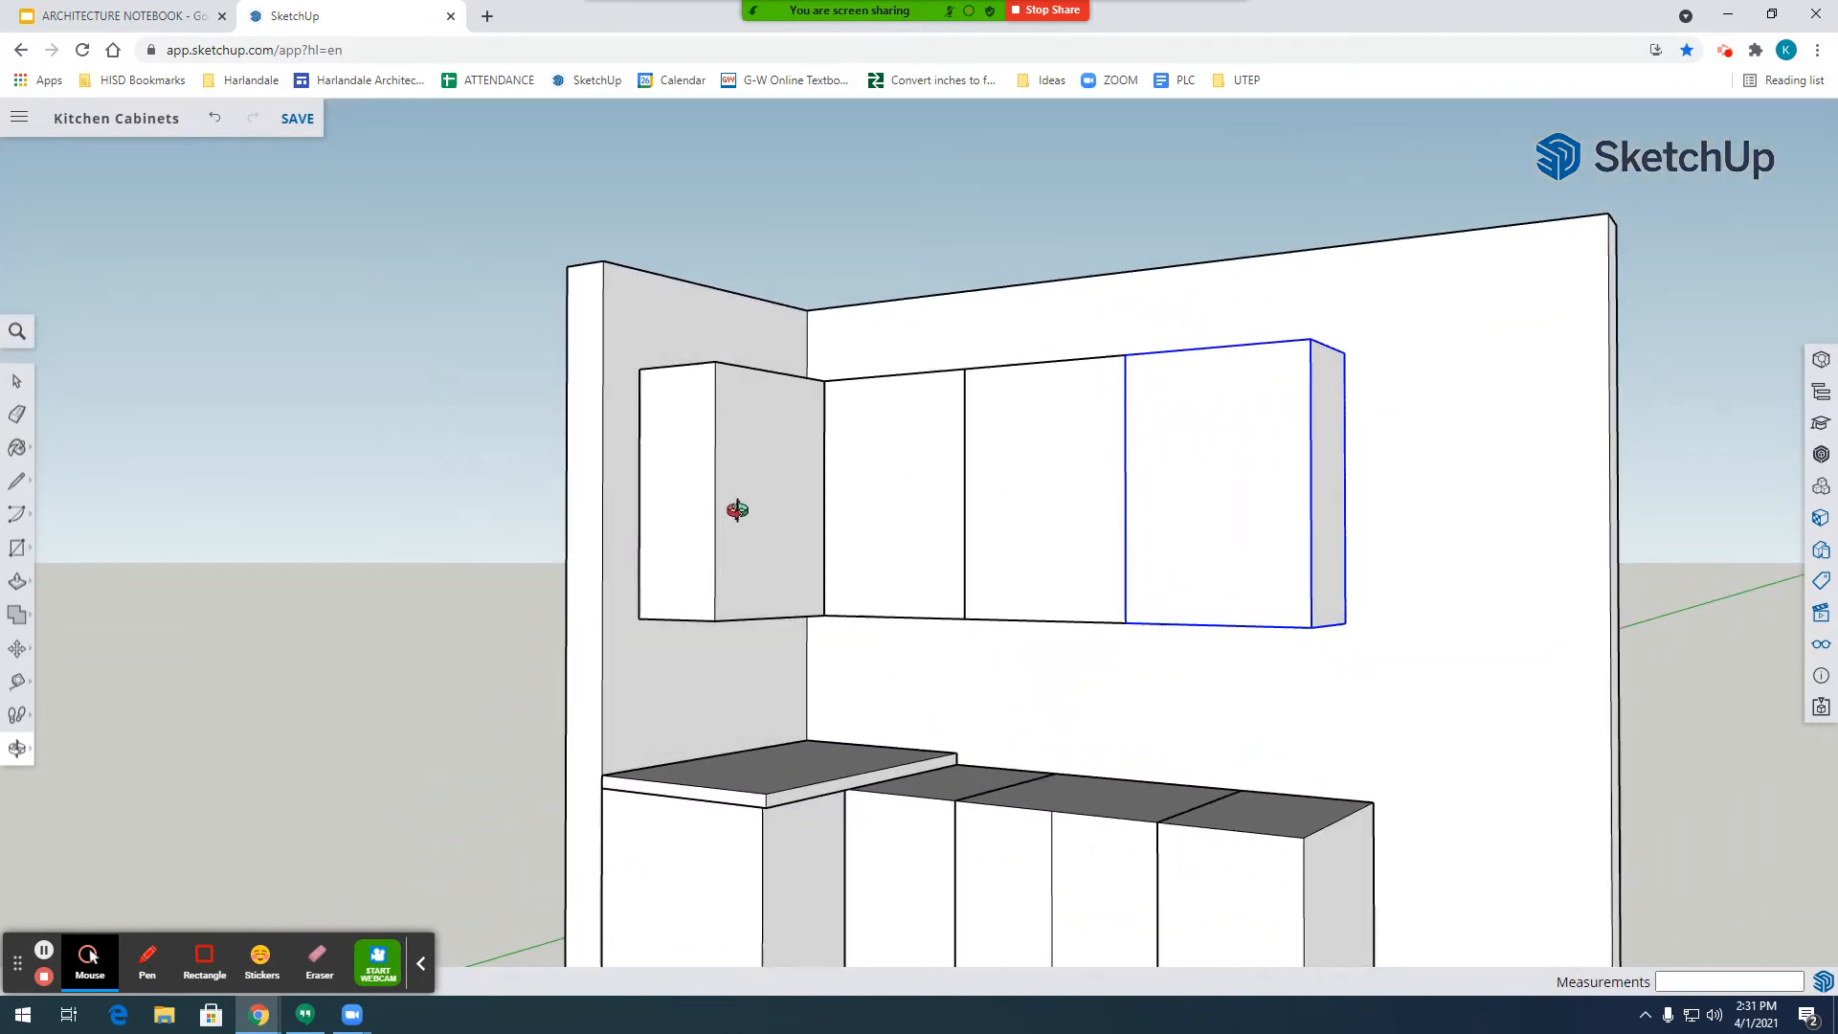
left_click_drag(1232, 723, 1056, 737)
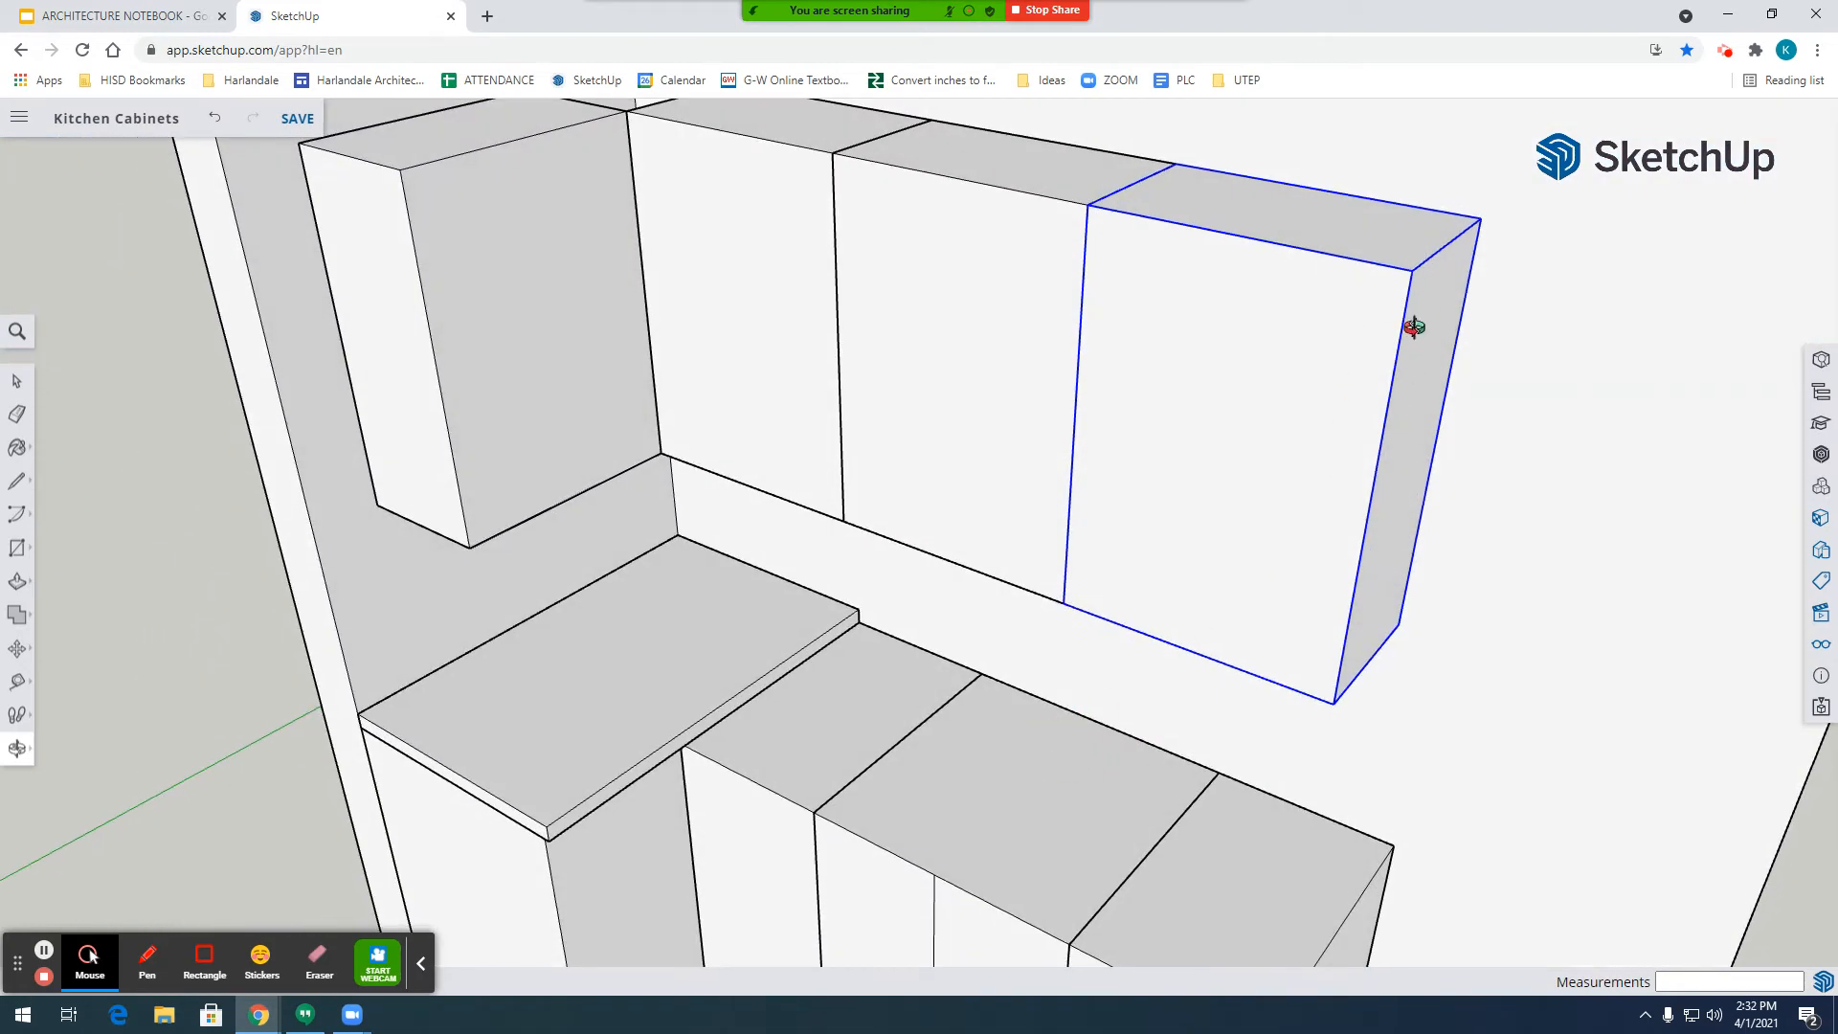
left_click_drag(1445, 278, 1173, 758)
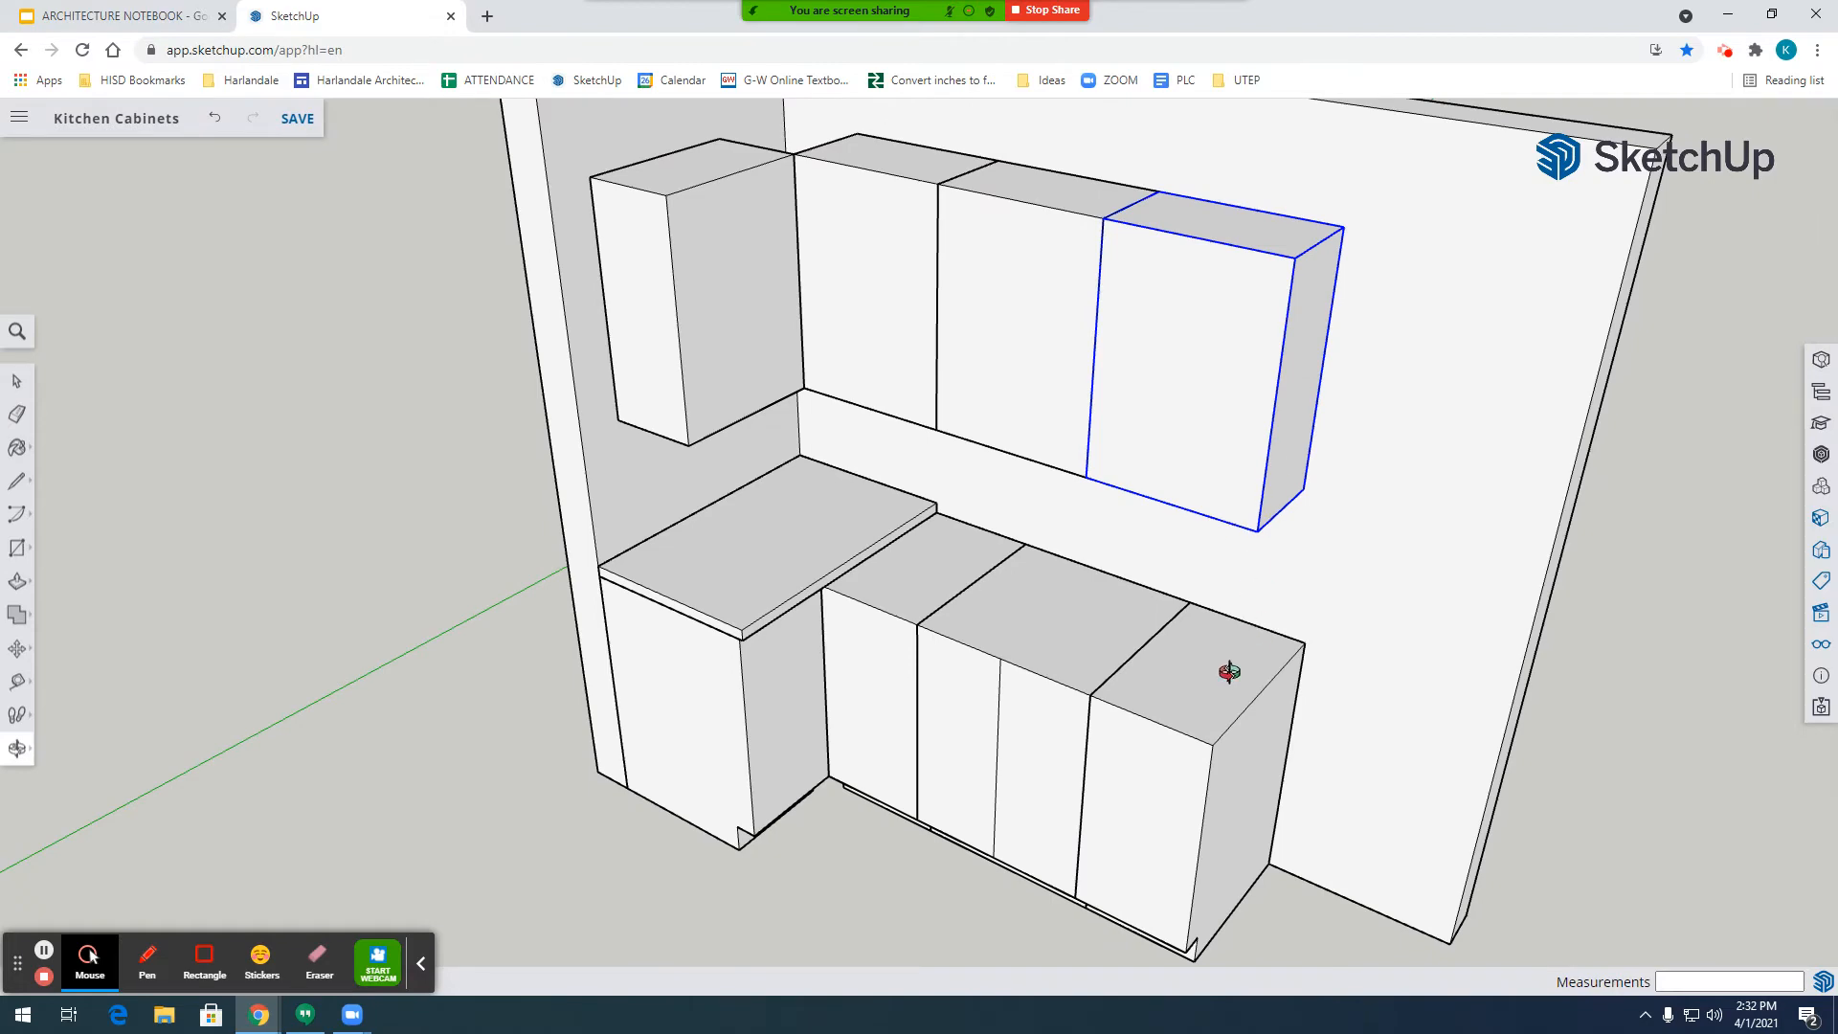
scroll(1230, 672, "up", 3)
scroll(1106, 693, "down", 3)
left_click_drag(1108, 716, 1279, 747)
left_click_drag(1269, 569, 897, 481)
left_click_drag(1085, 825, 343, 271)
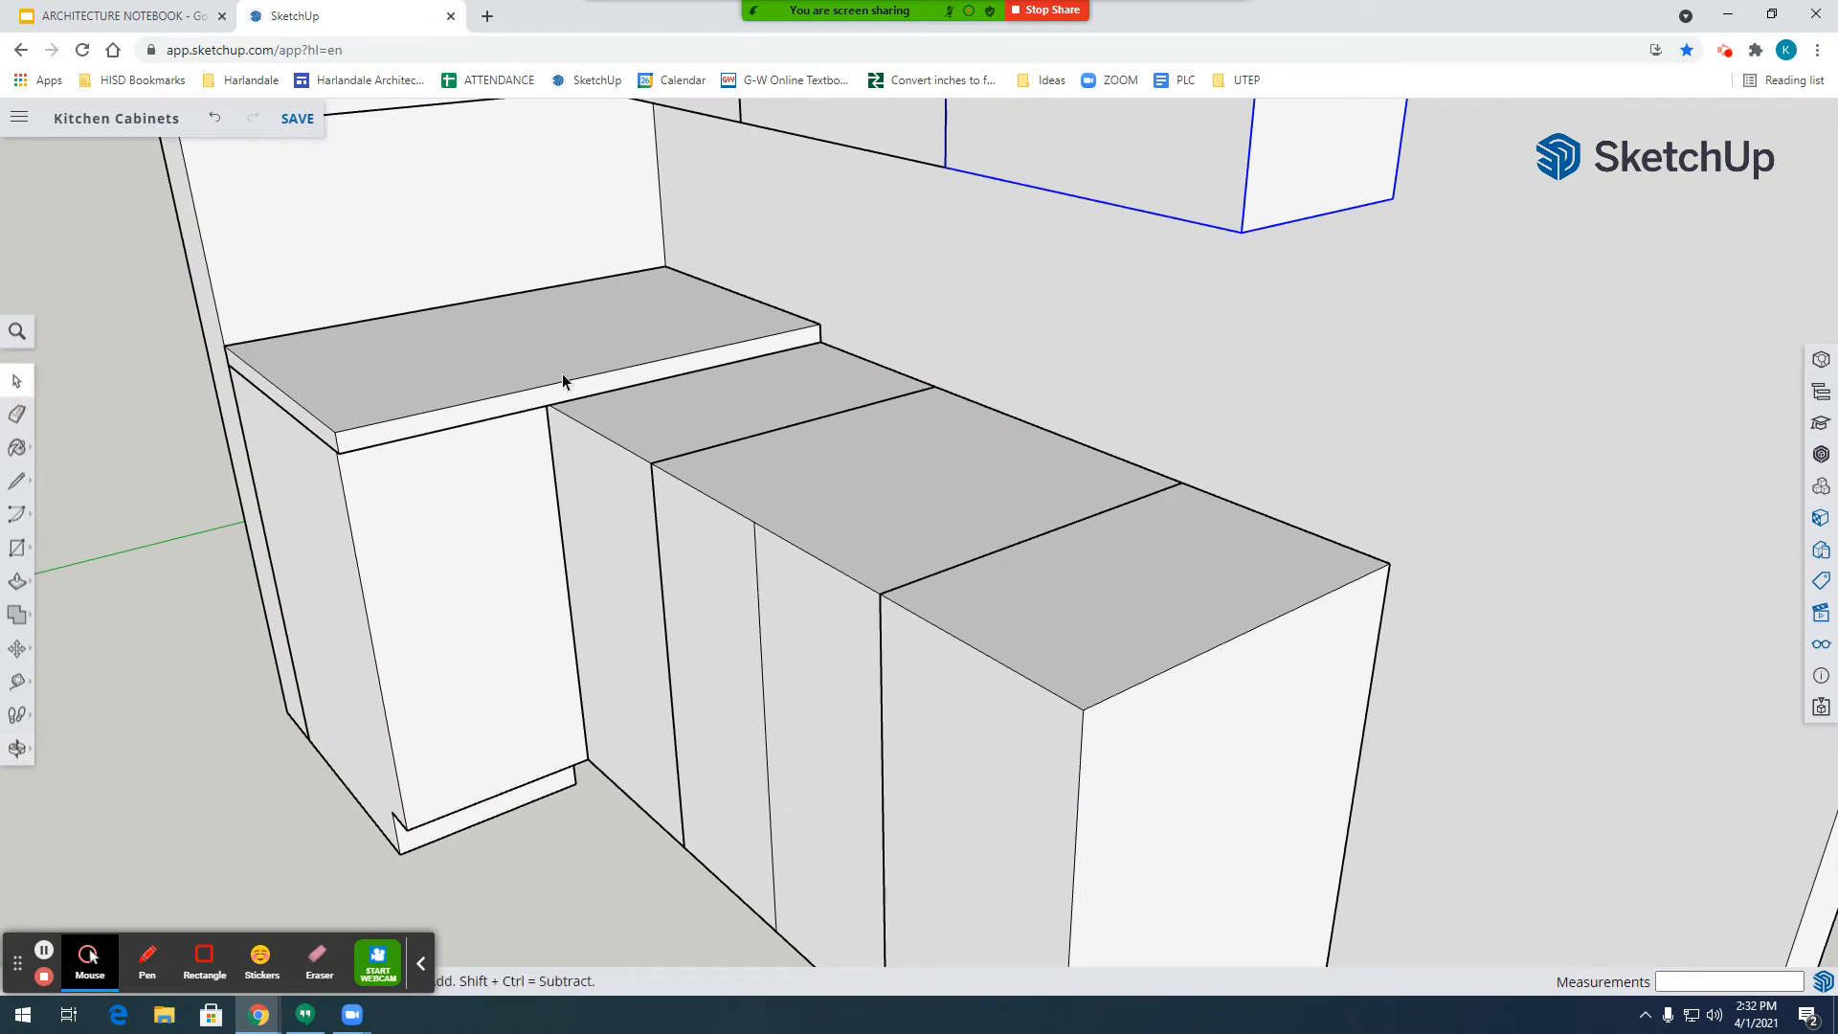
Split the countertop's front face with a line at the base cabinets' inner corner and Push/Pull the part beyond it 4' 5 1/2" over the long-wall cabinets.
scroll(561, 378, "up", 10)
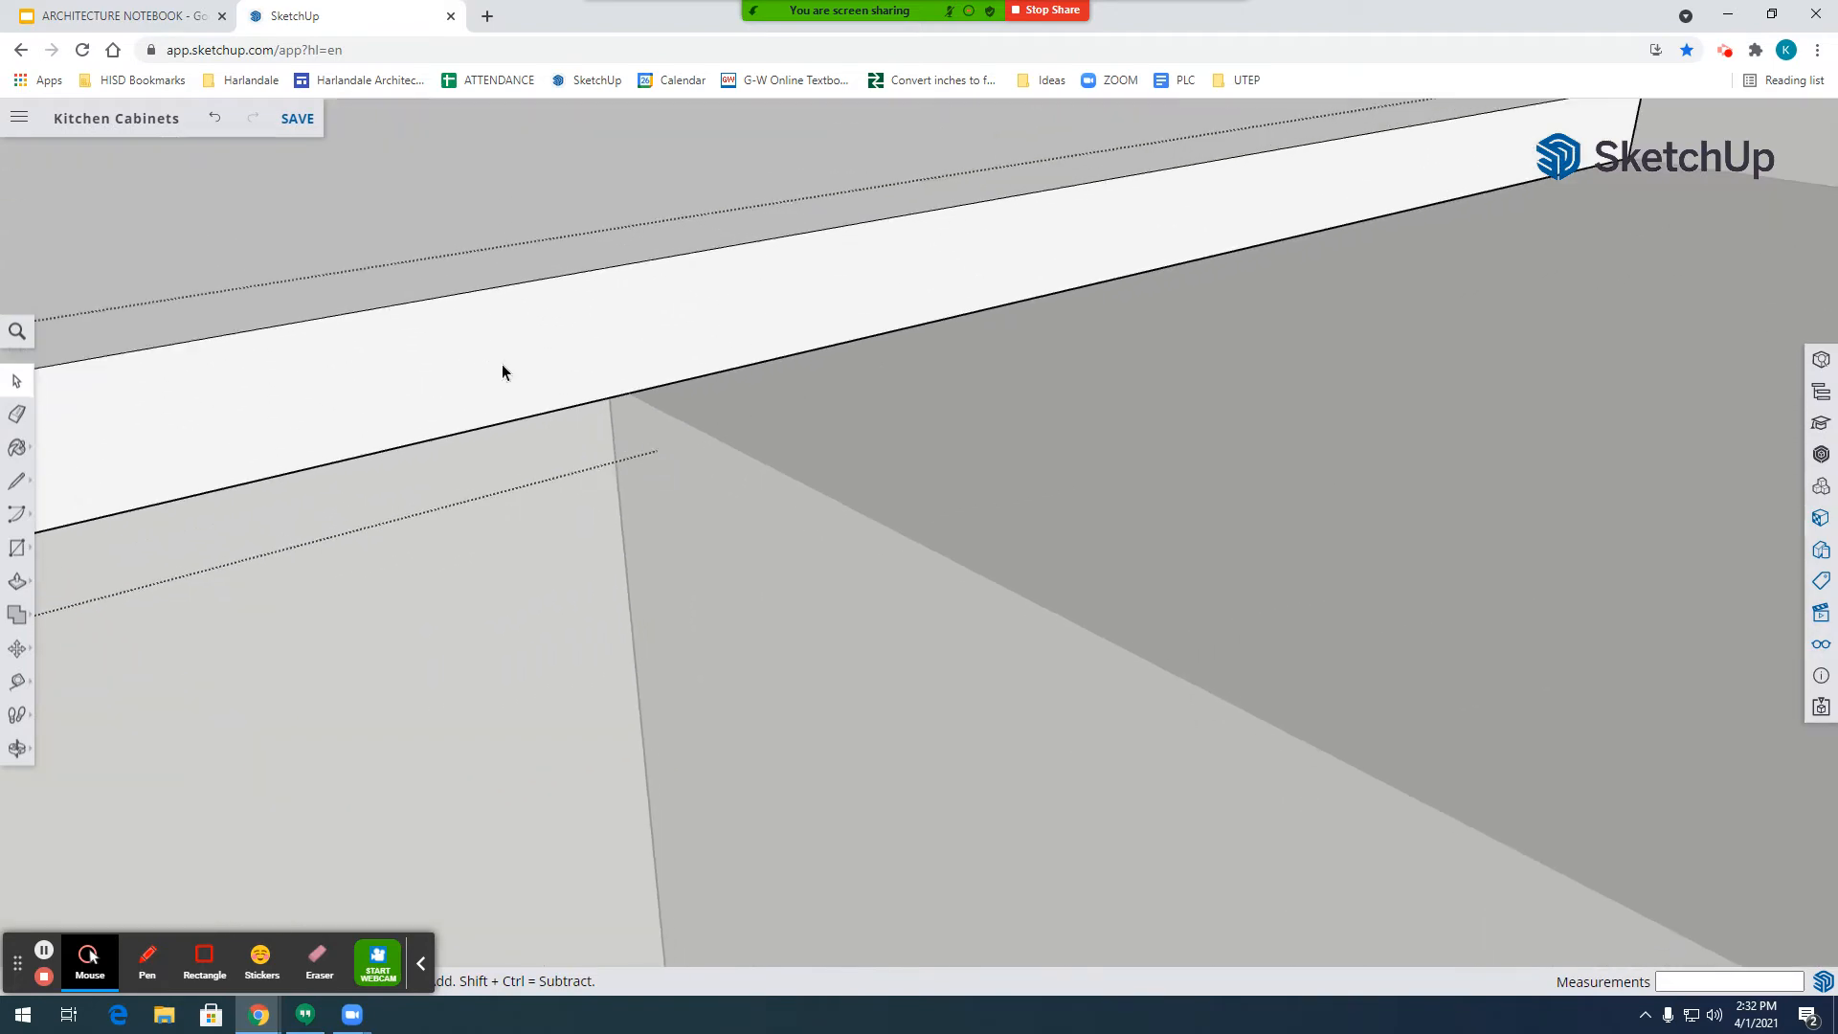
left_click(17, 748)
left_click_drag(1042, 780, 101, 315)
left_click(18, 485)
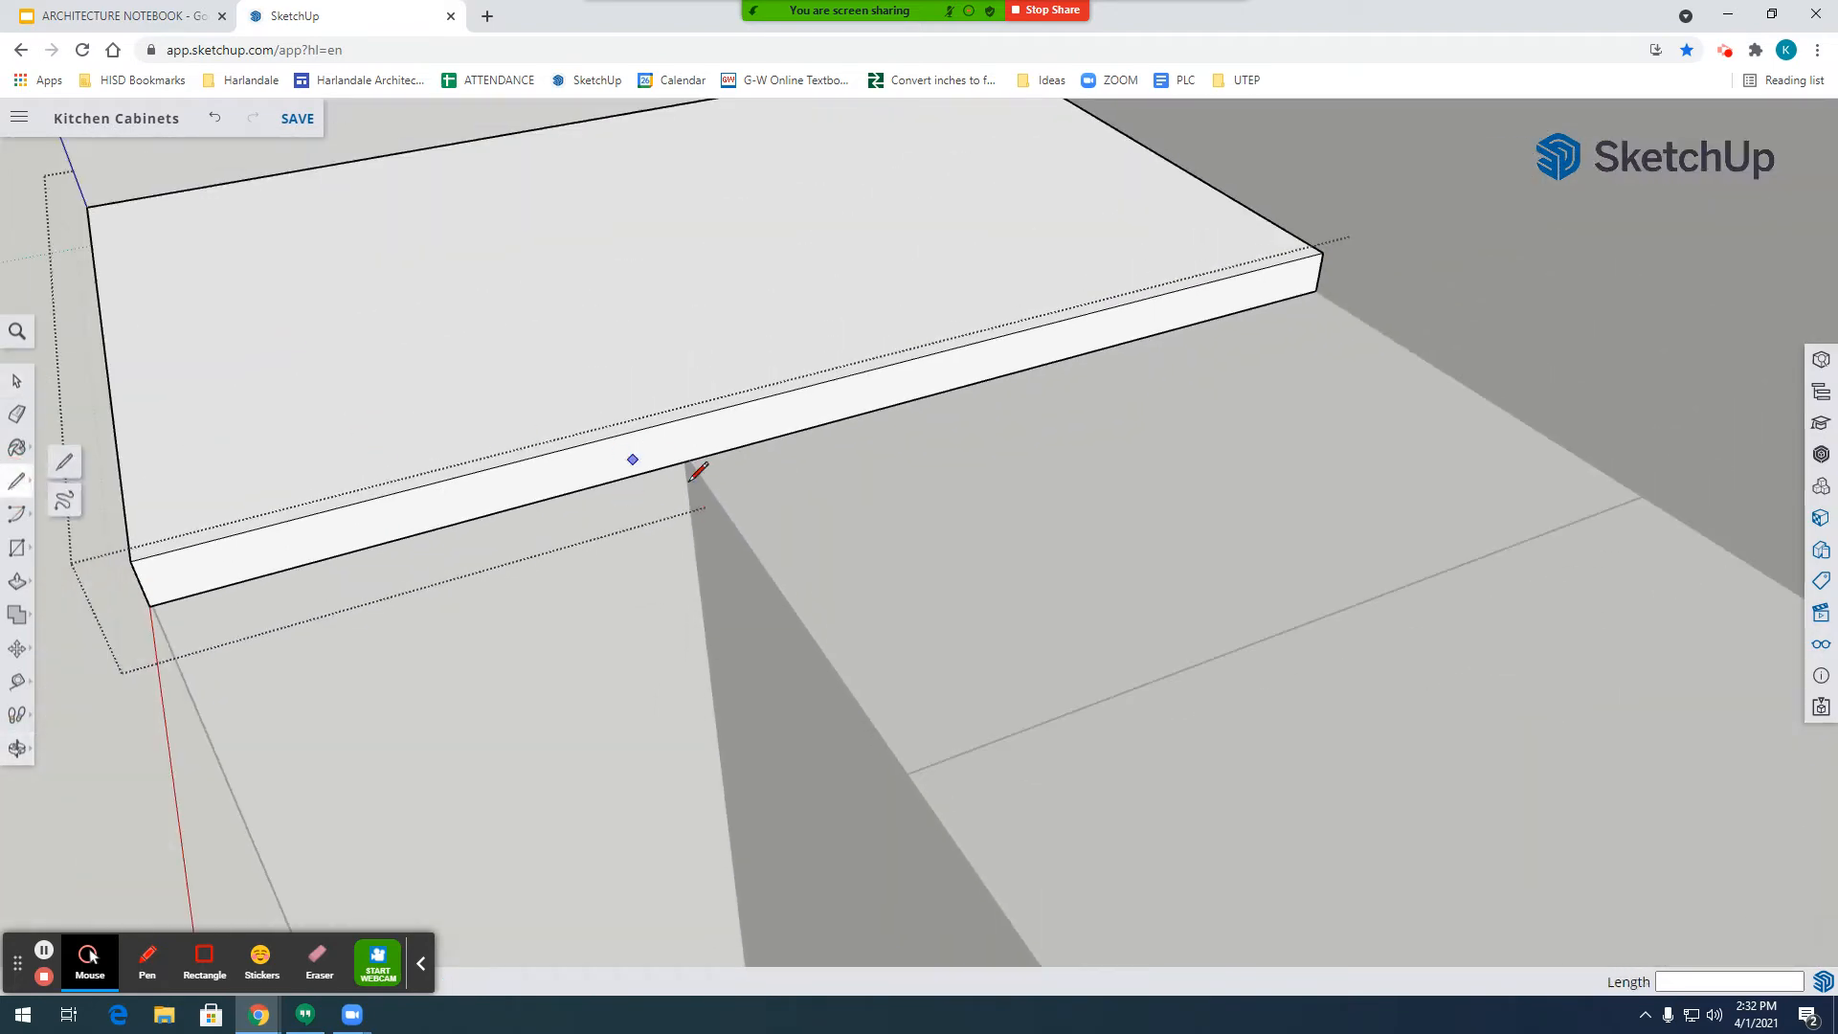
scroll(698, 455, "up", 4)
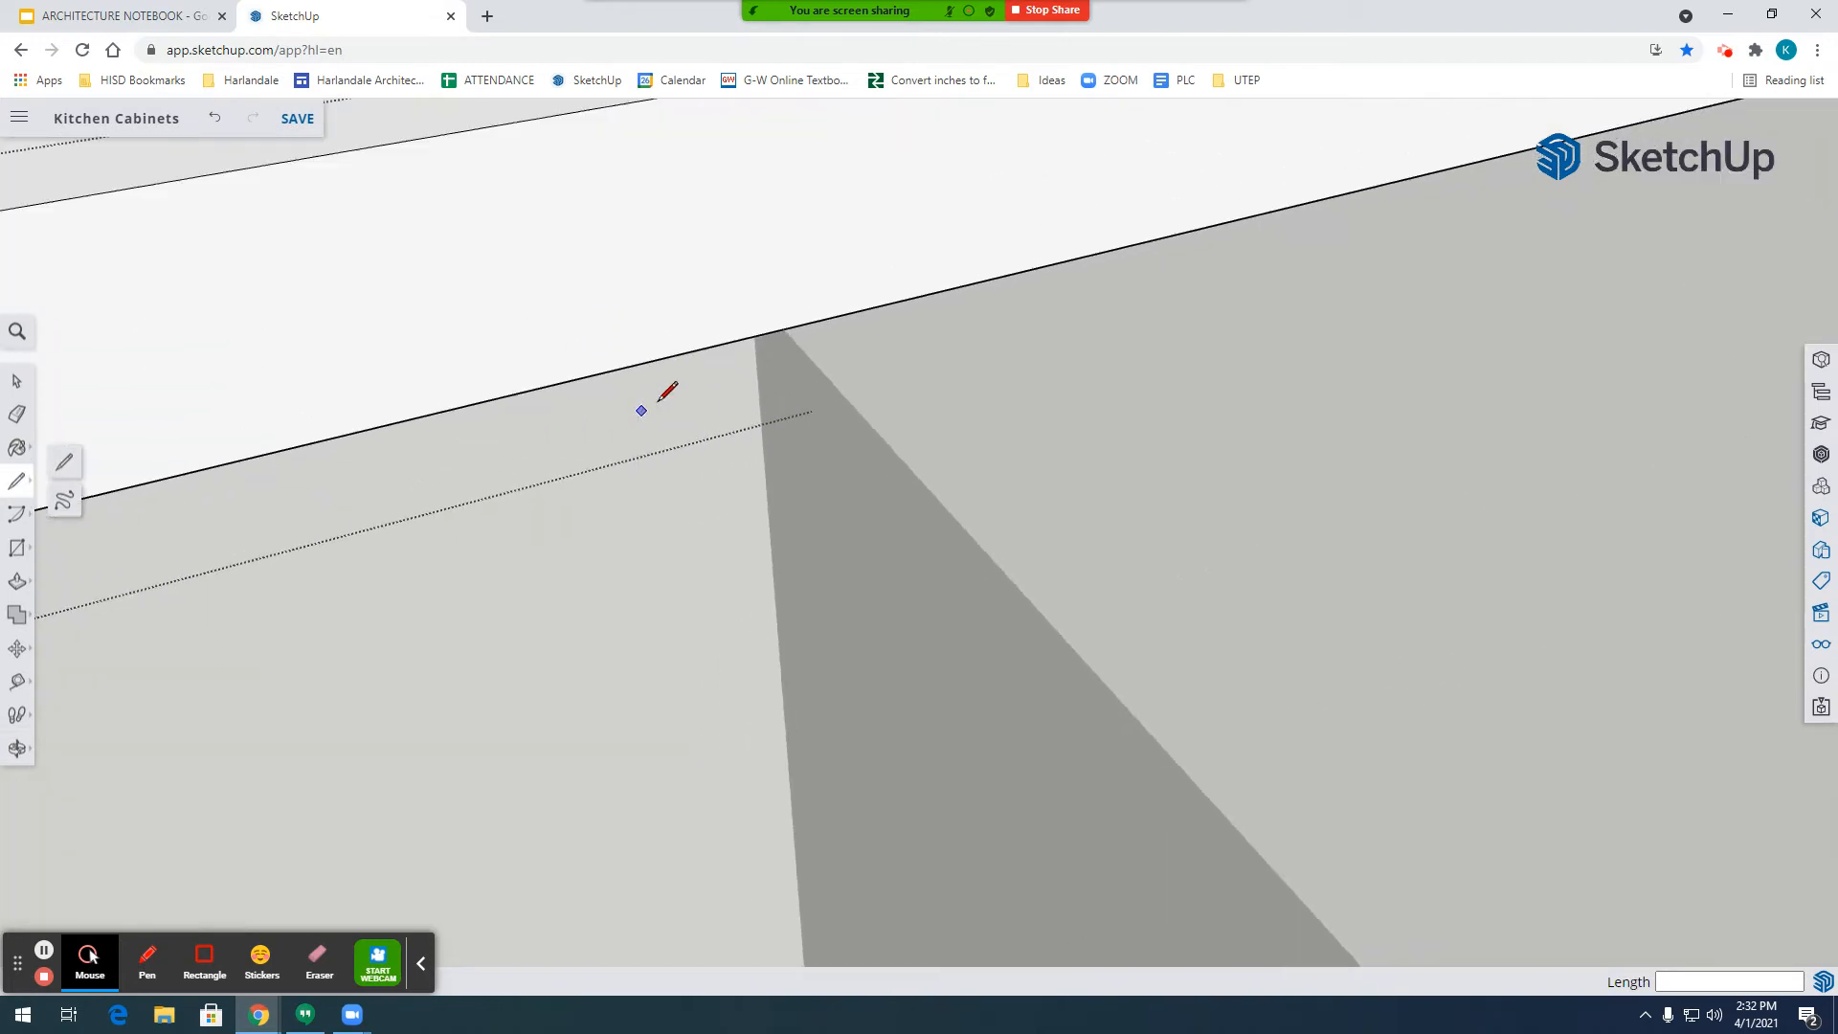
left_click(783, 329)
scroll(862, 513, "down", 2)
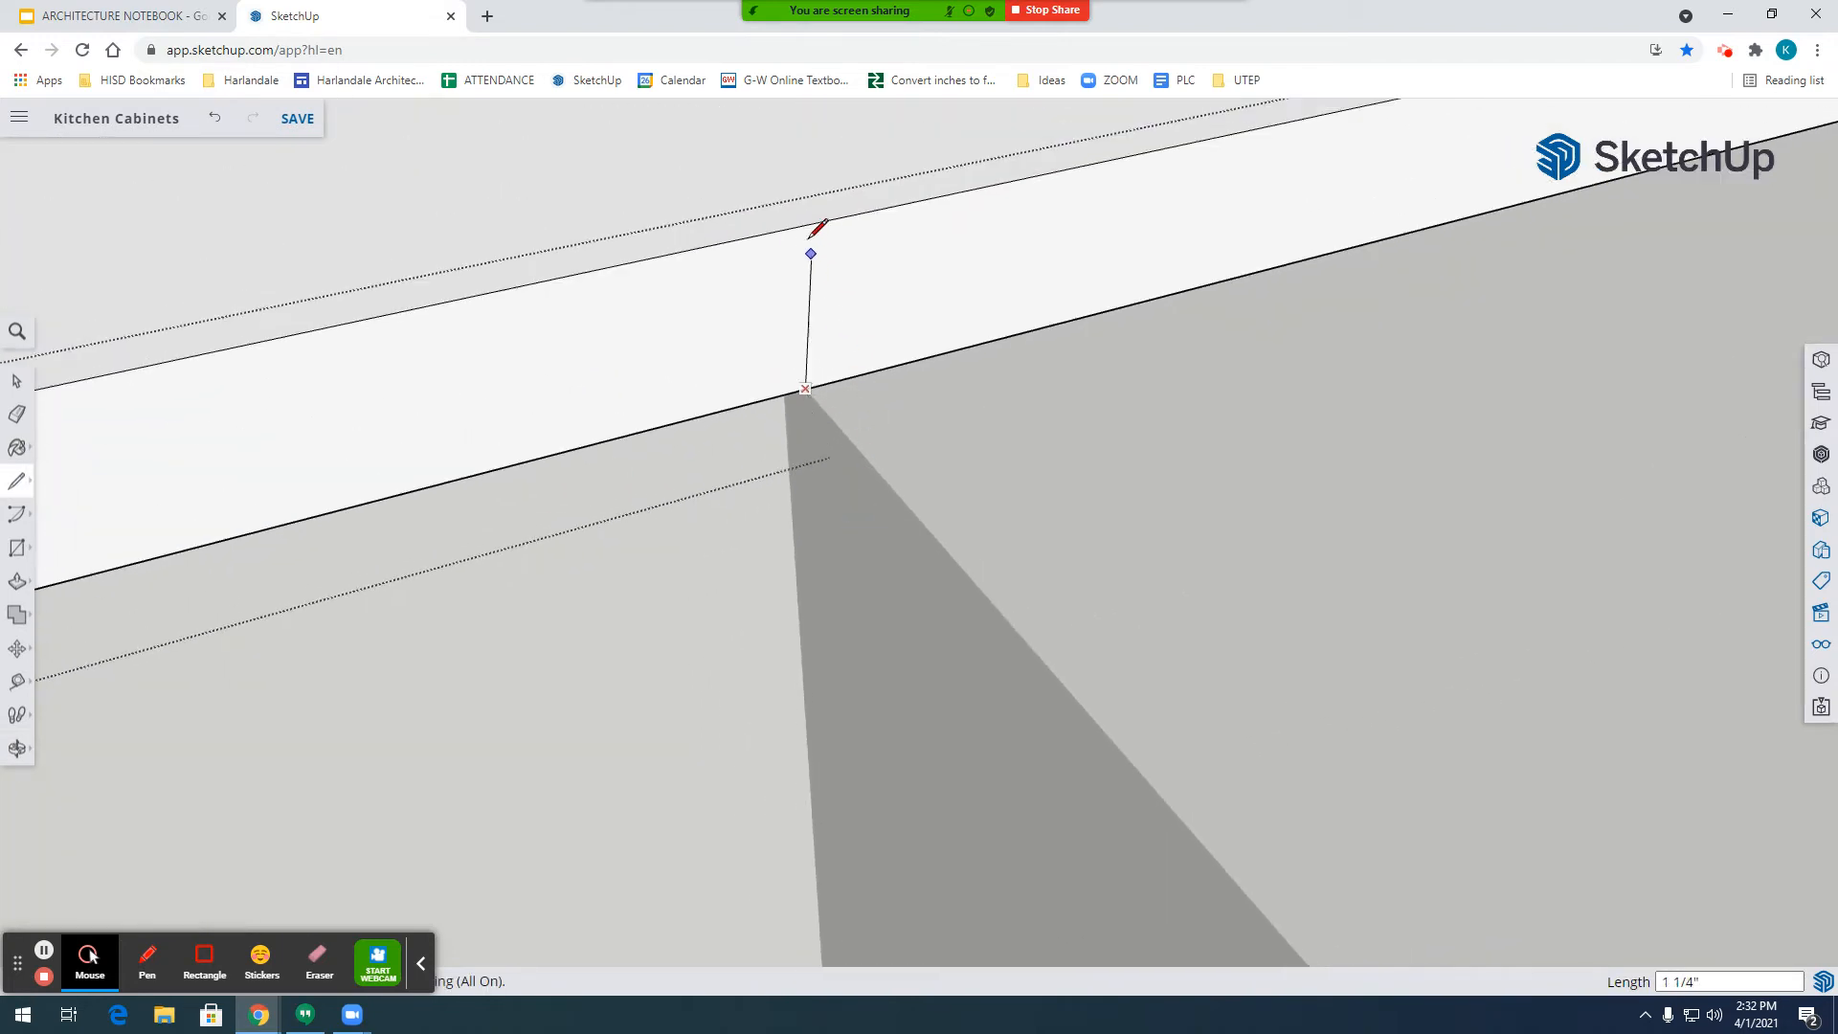
scroll(613, 296, "down", 6)
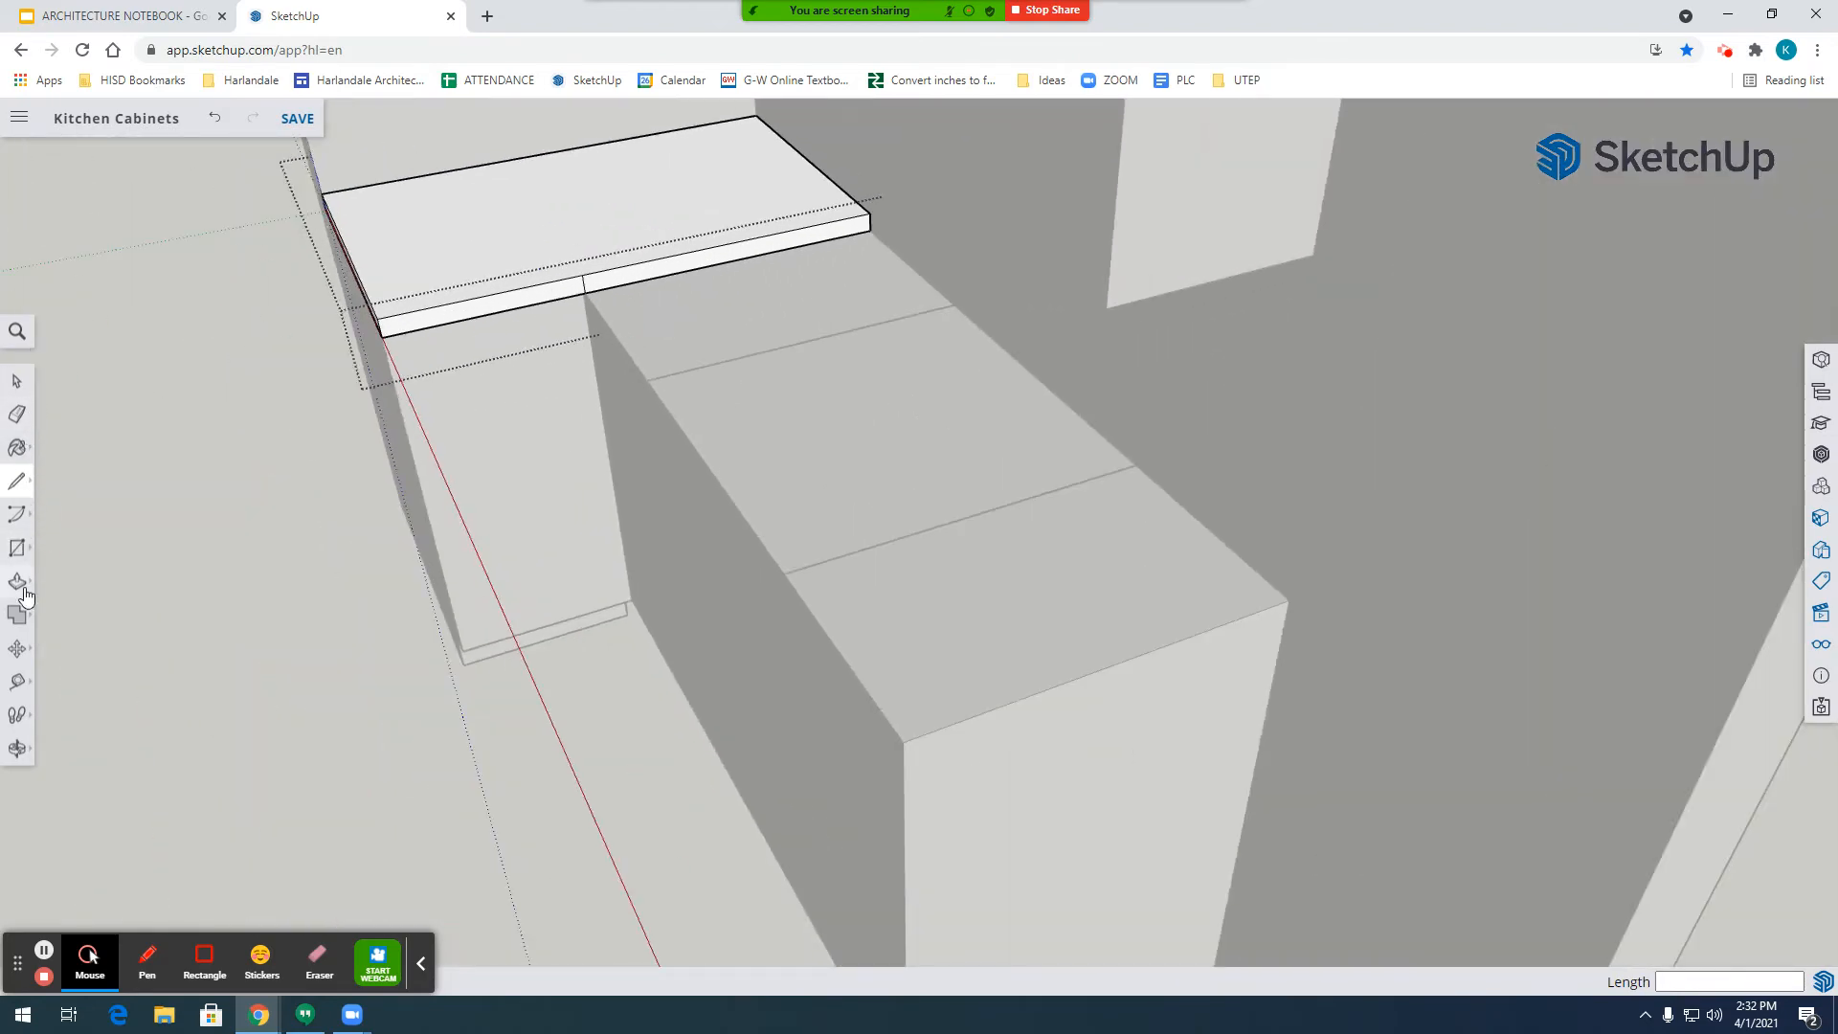
left_click(18, 581)
left_click(632, 279)
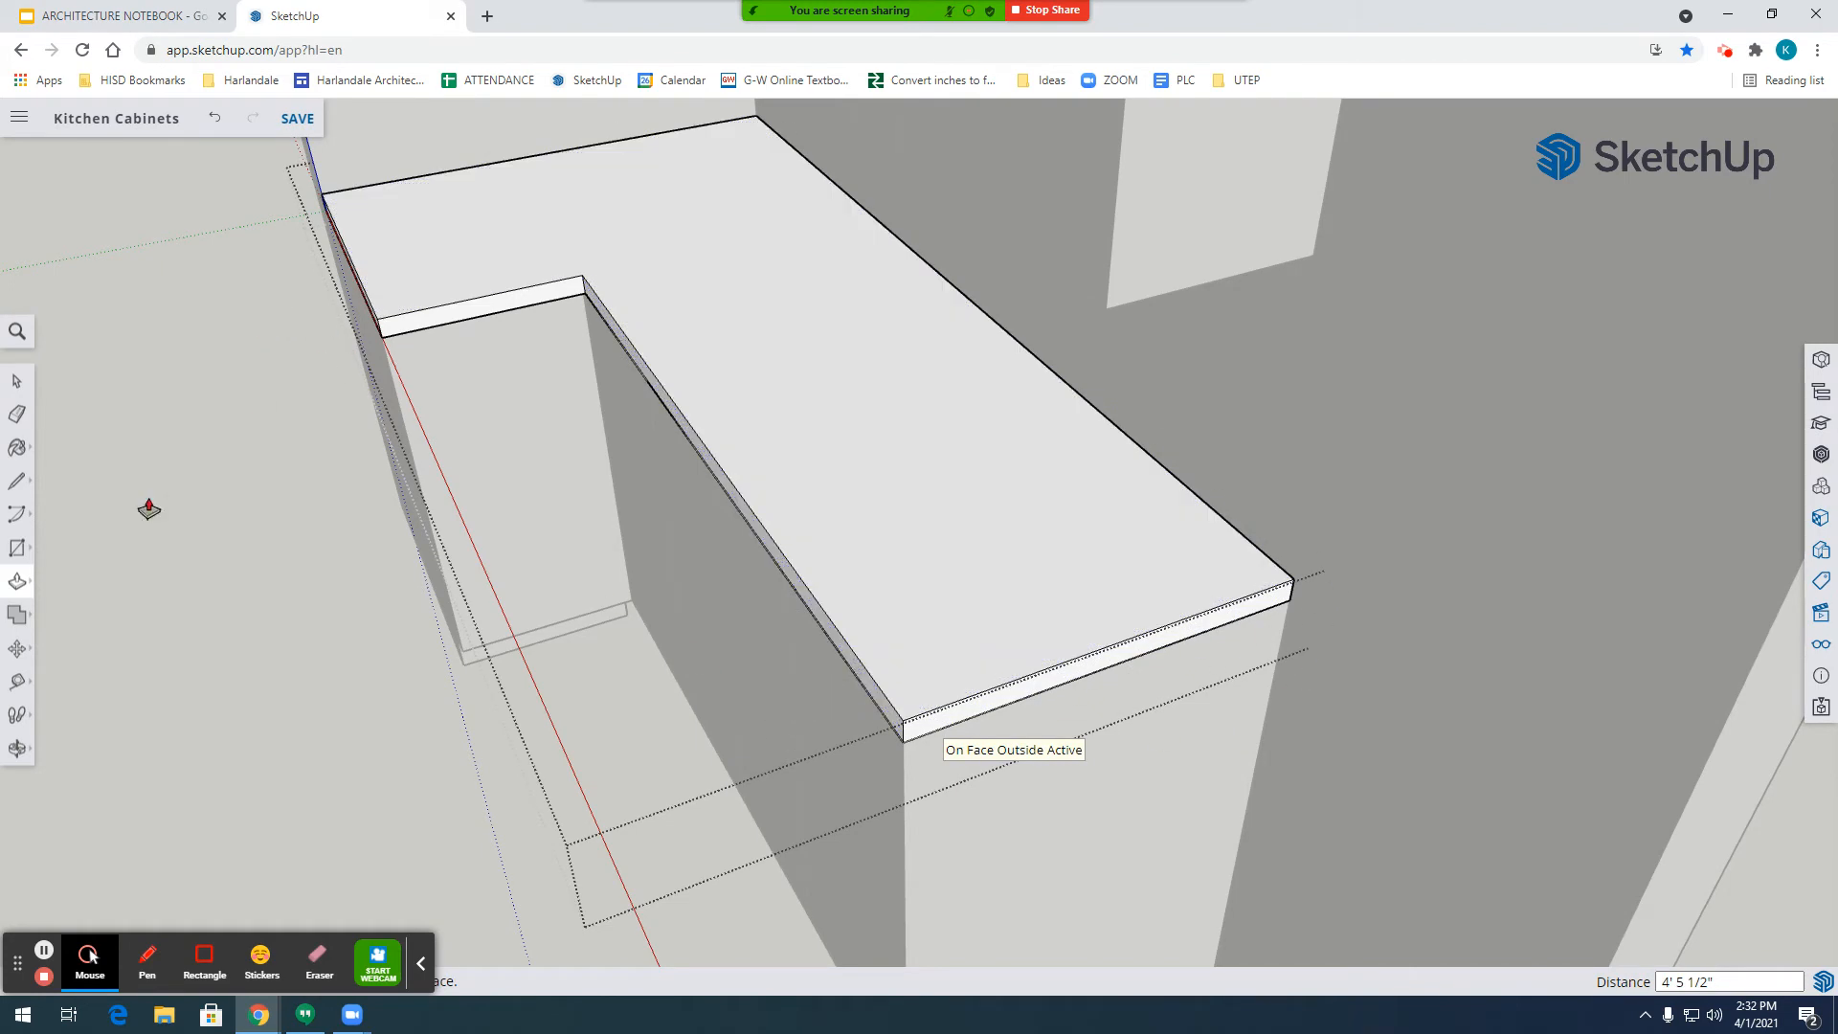
Measure how far the countertop's front corner overhangs the base cabinet on the short wall.
left_click(17, 747)
left_click_drag(414, 300, 287, 284)
left_click_drag(640, 470, 8, 546)
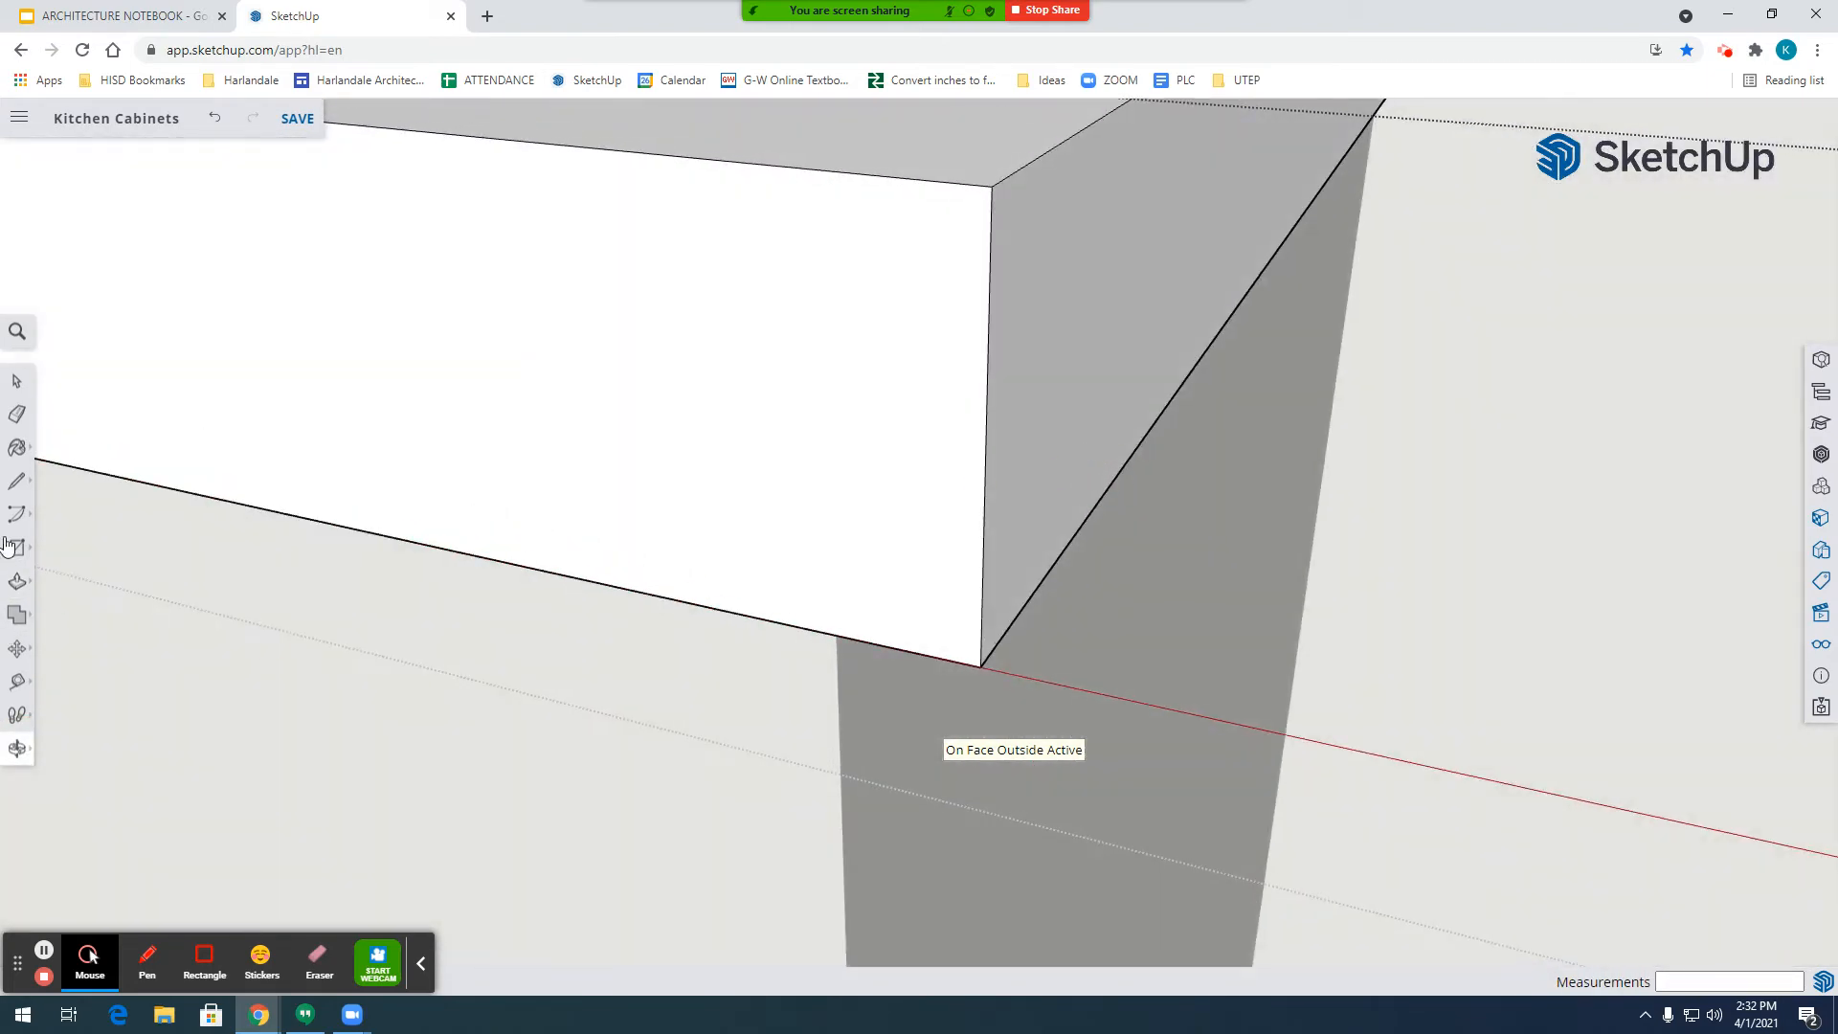
left_click(17, 681)
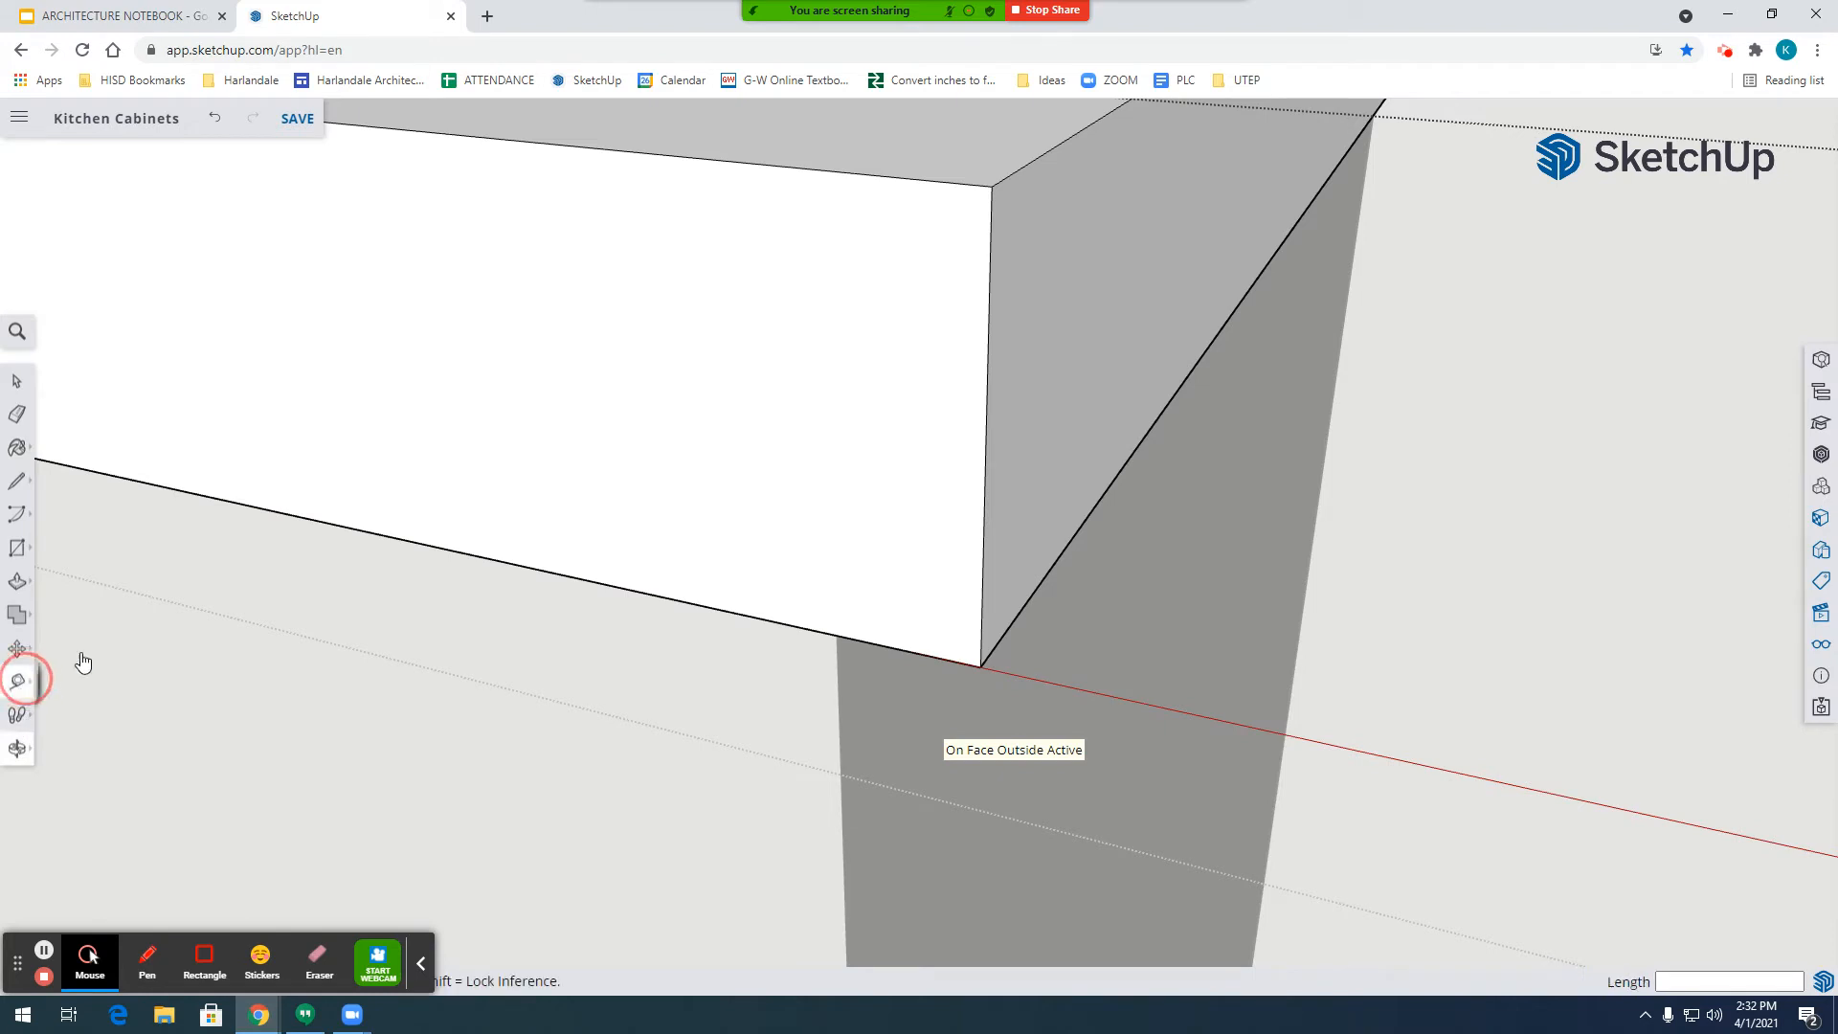
left_click(837, 635)
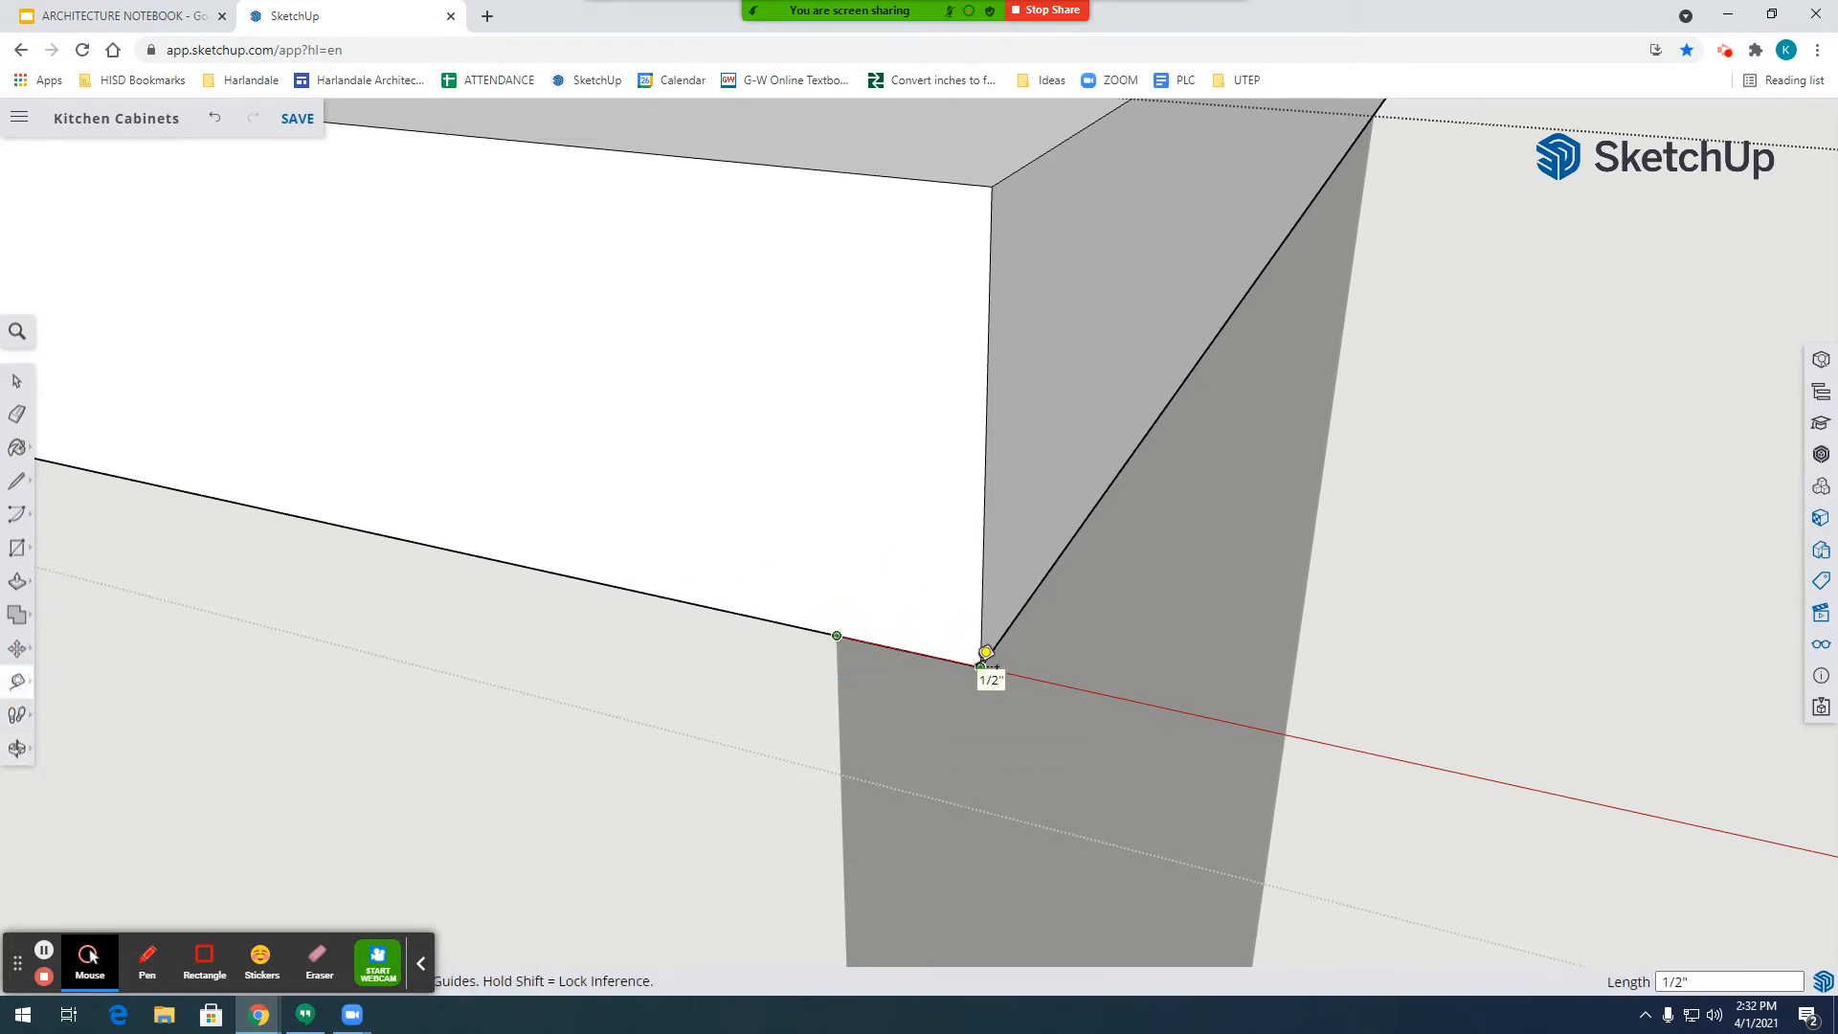
scroll(617, 750, "down", 10)
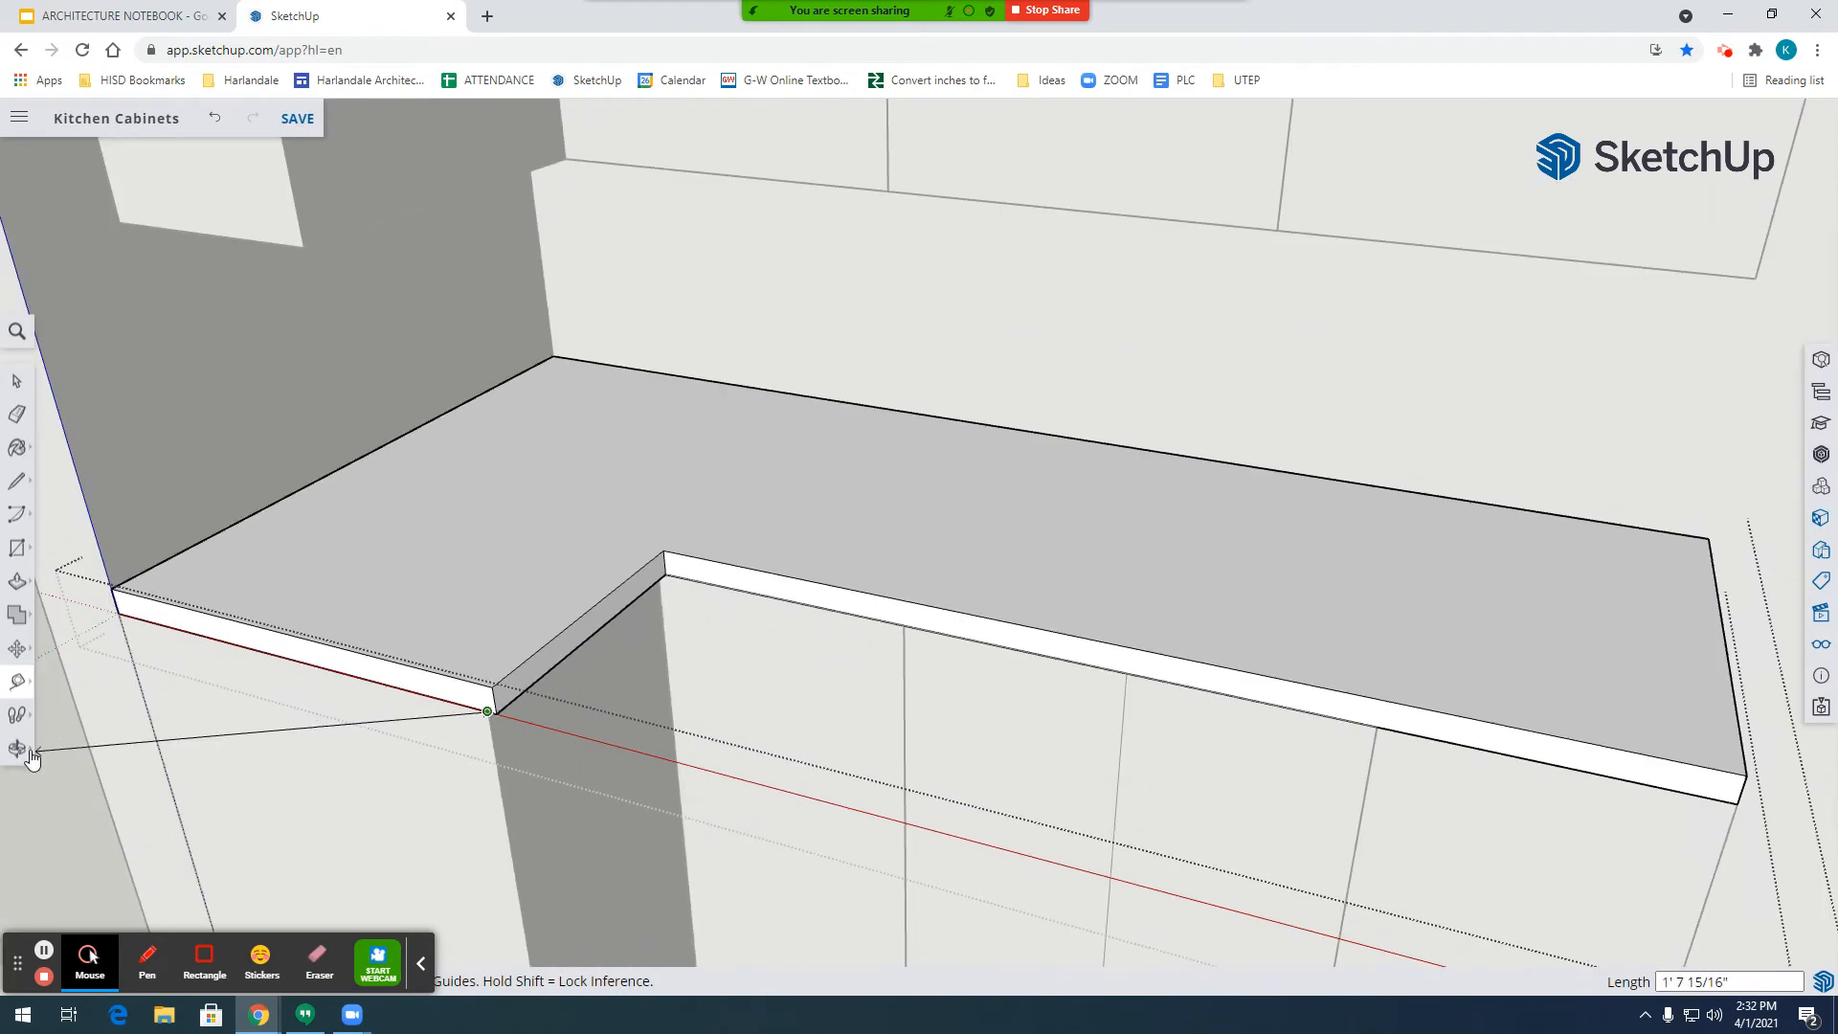
Push/Pull the front edge of the countertop's long run outward 1/2" and leave the countertop group.
middle_click_drag(1272, 706, 911, 525)
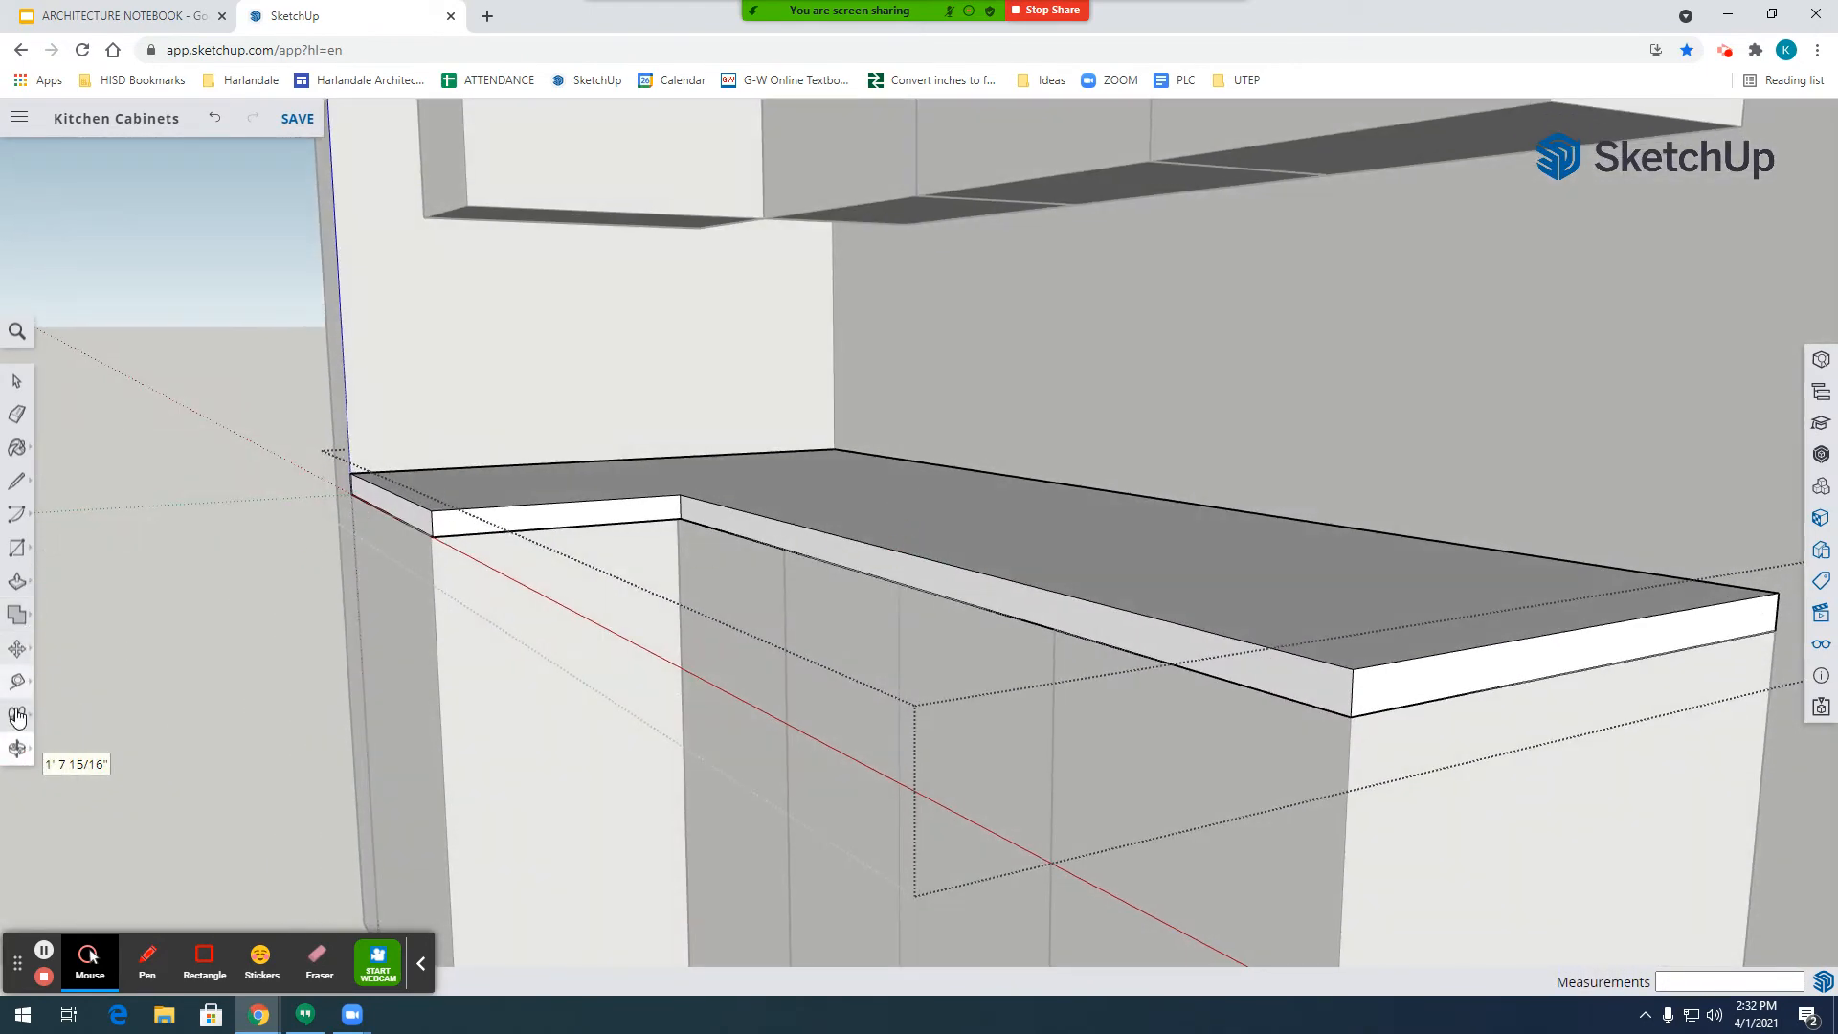
left_click(17, 588)
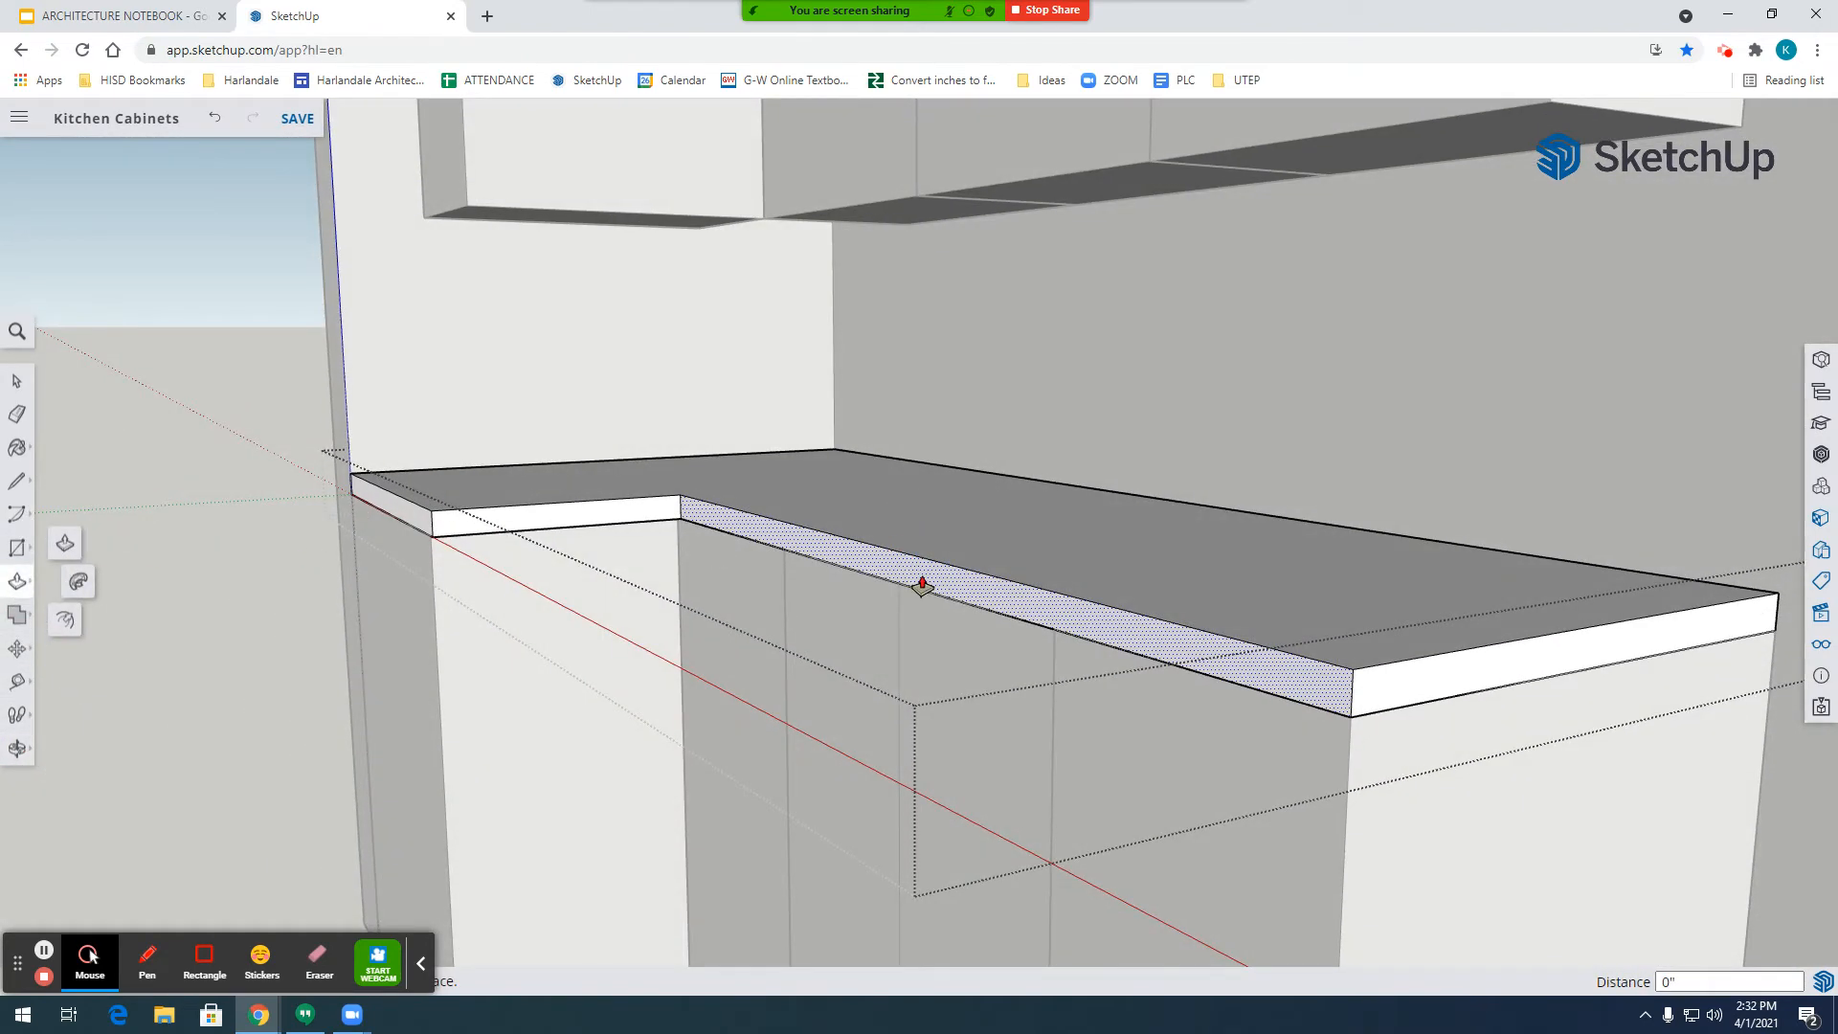
left_click_drag(832, 562, 753, 608)
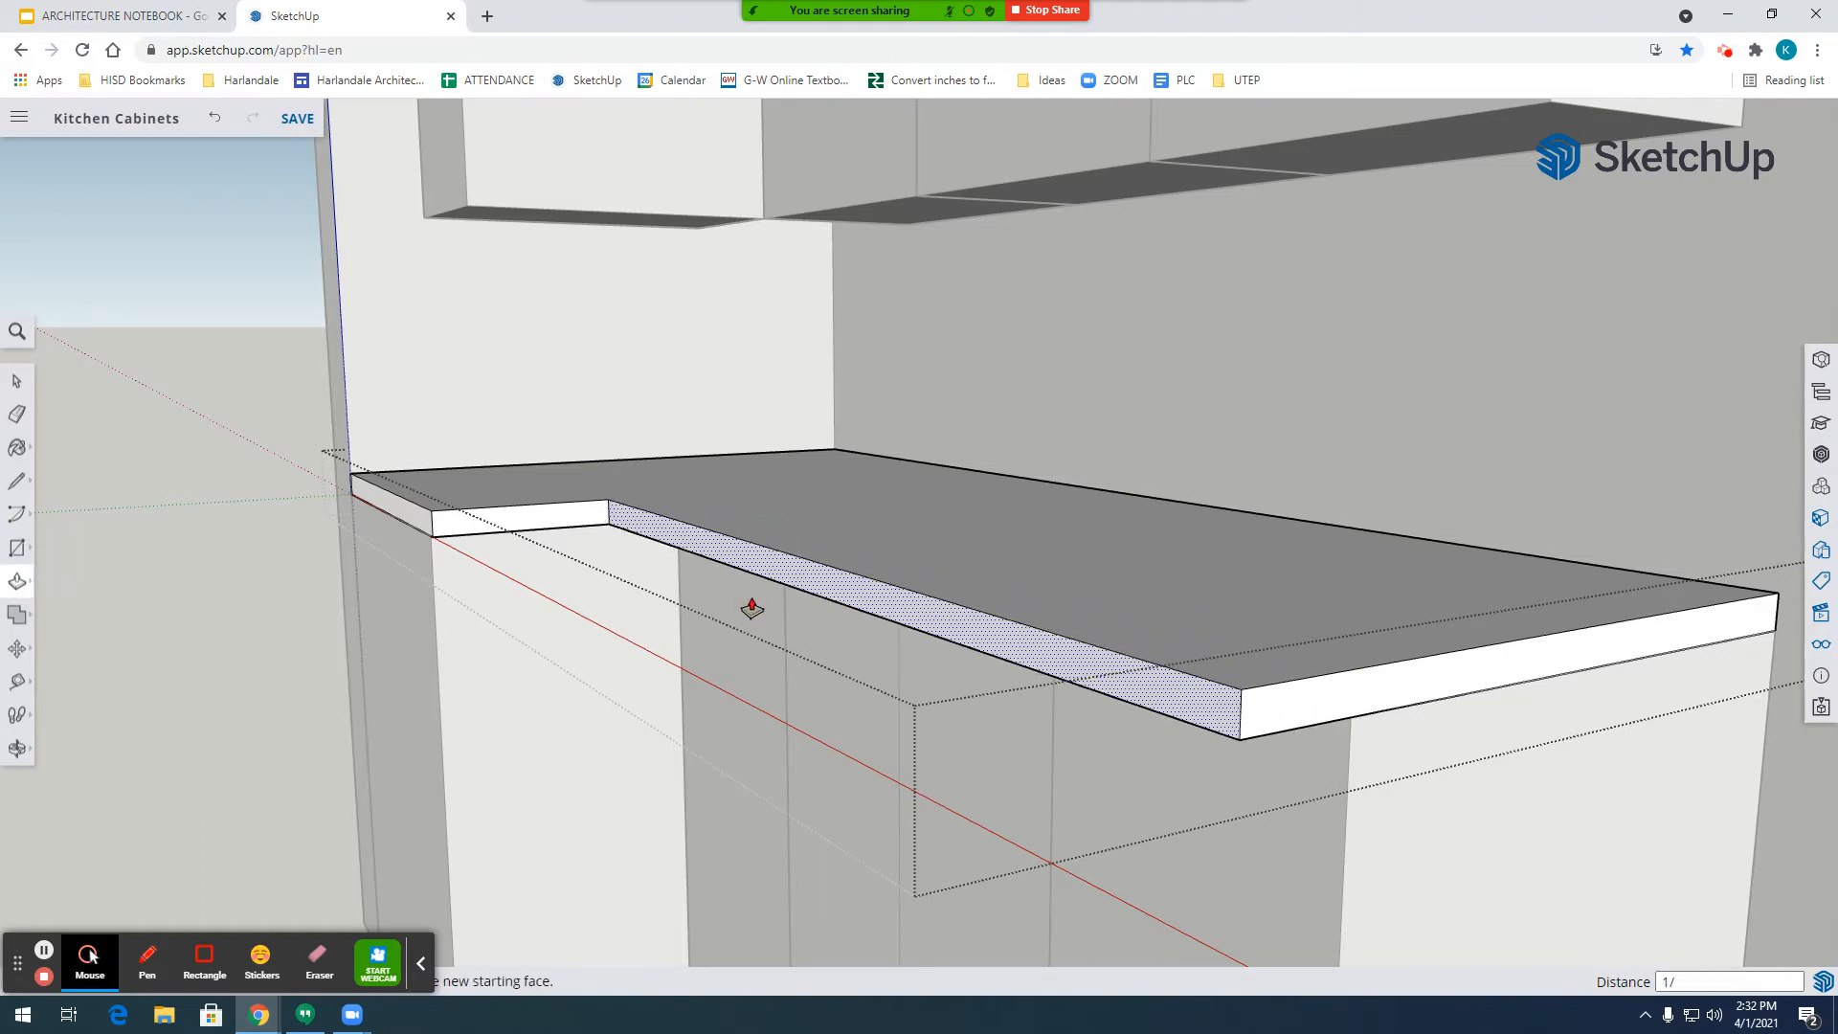
key("Return")
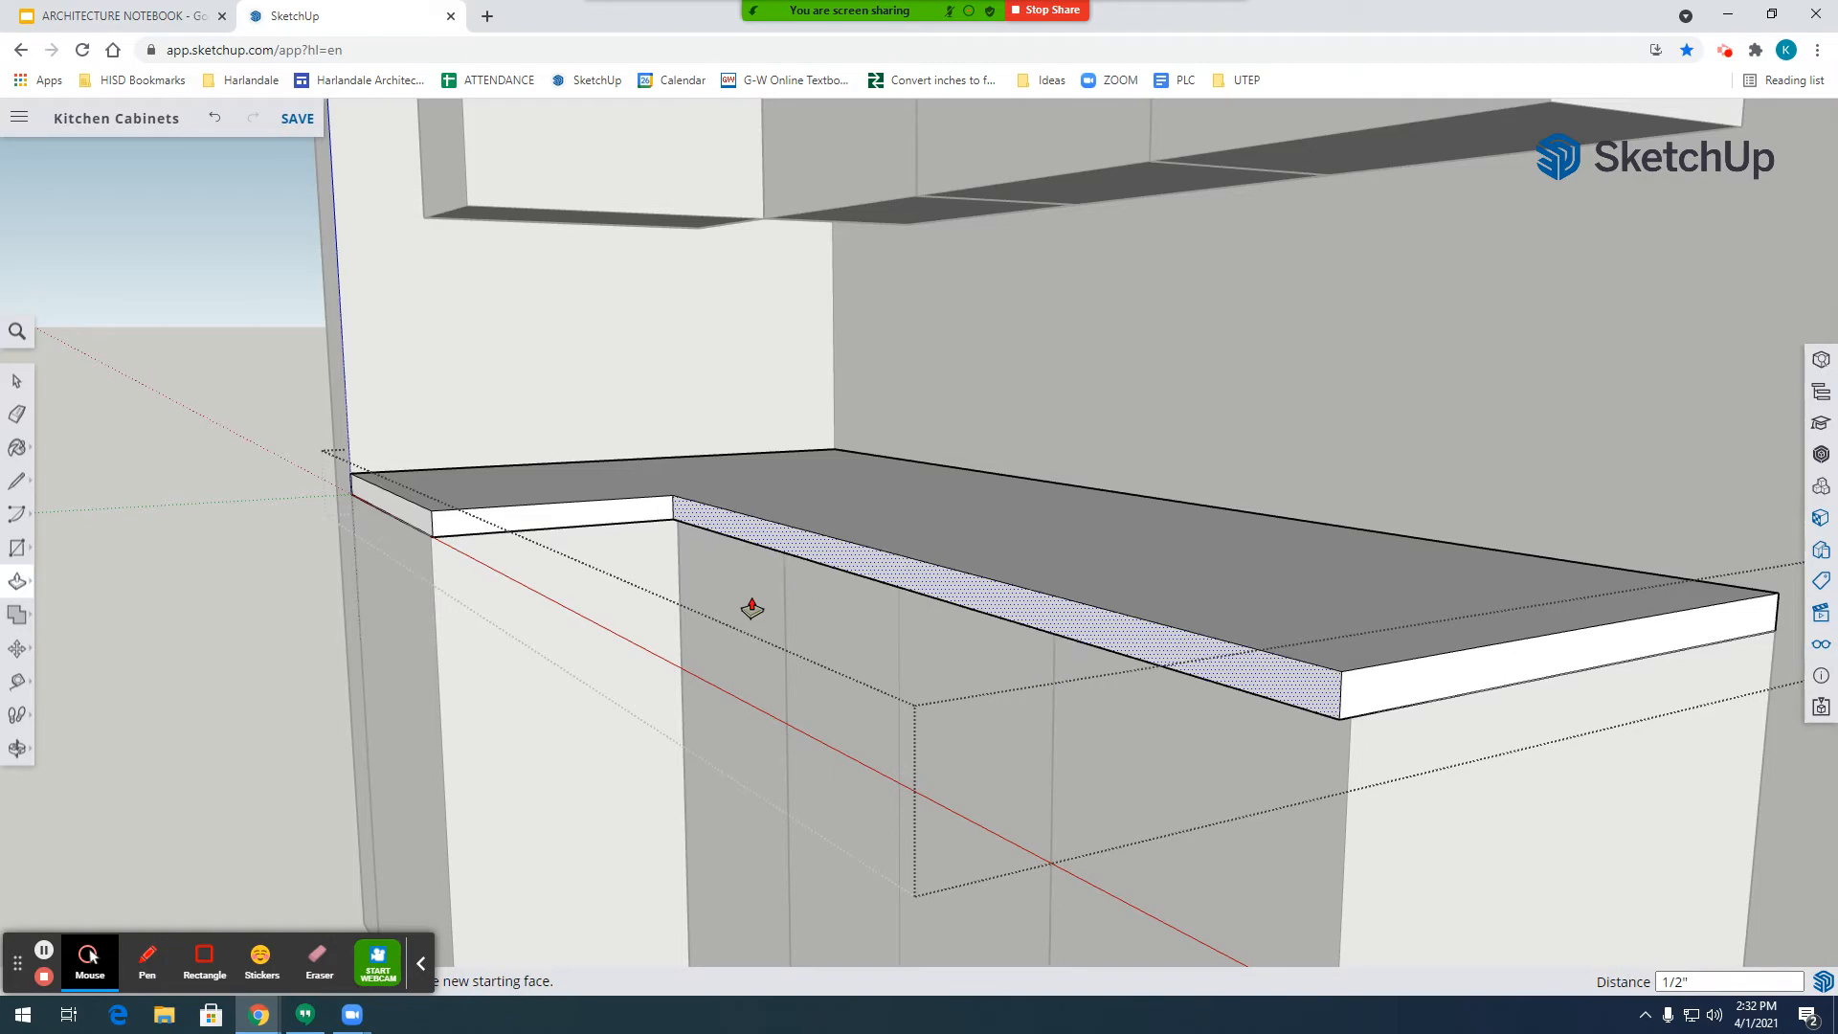
left_click(21, 753)
left_click_drag(1034, 795, 179, 447)
scroll(179, 447, "down", 5)
left_click(535, 427)
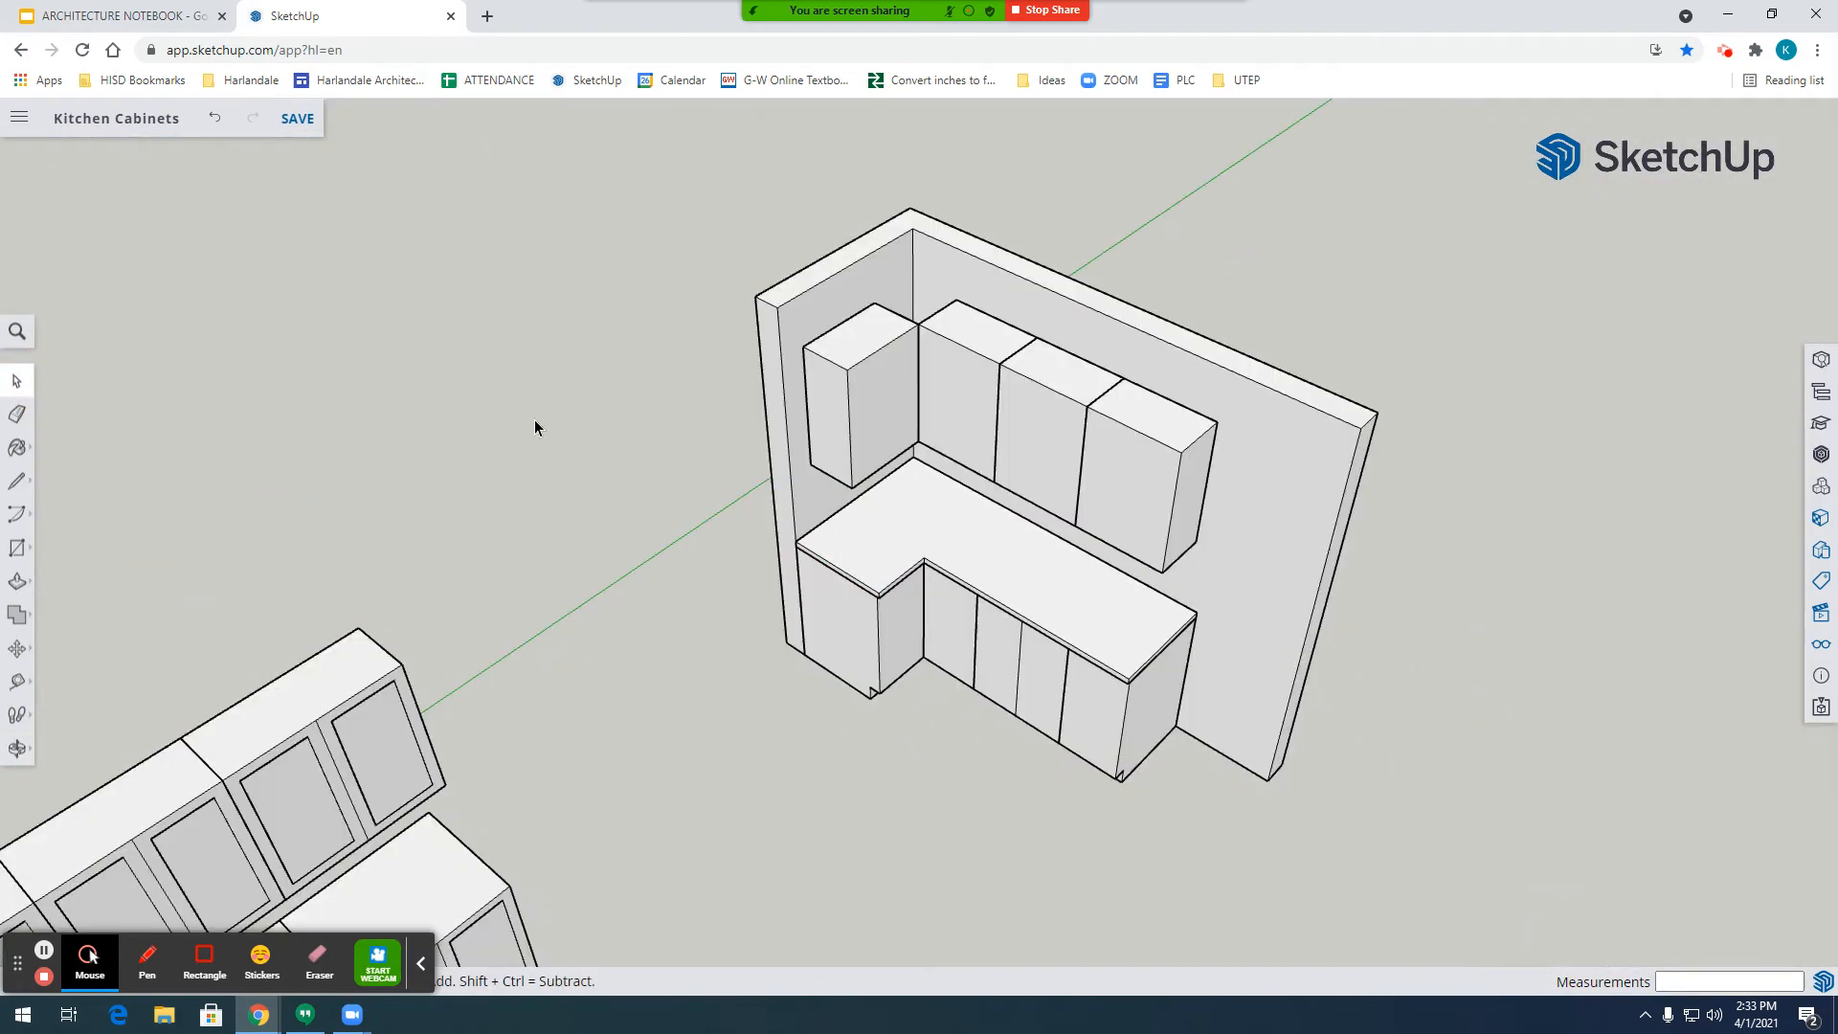
Examine the finished kitchen corner with its L-shaped countertop, toe kicks and wall cabinets from several angles and distances.
left_click(19, 746)
left_click_drag(936, 574, 1232, 415)
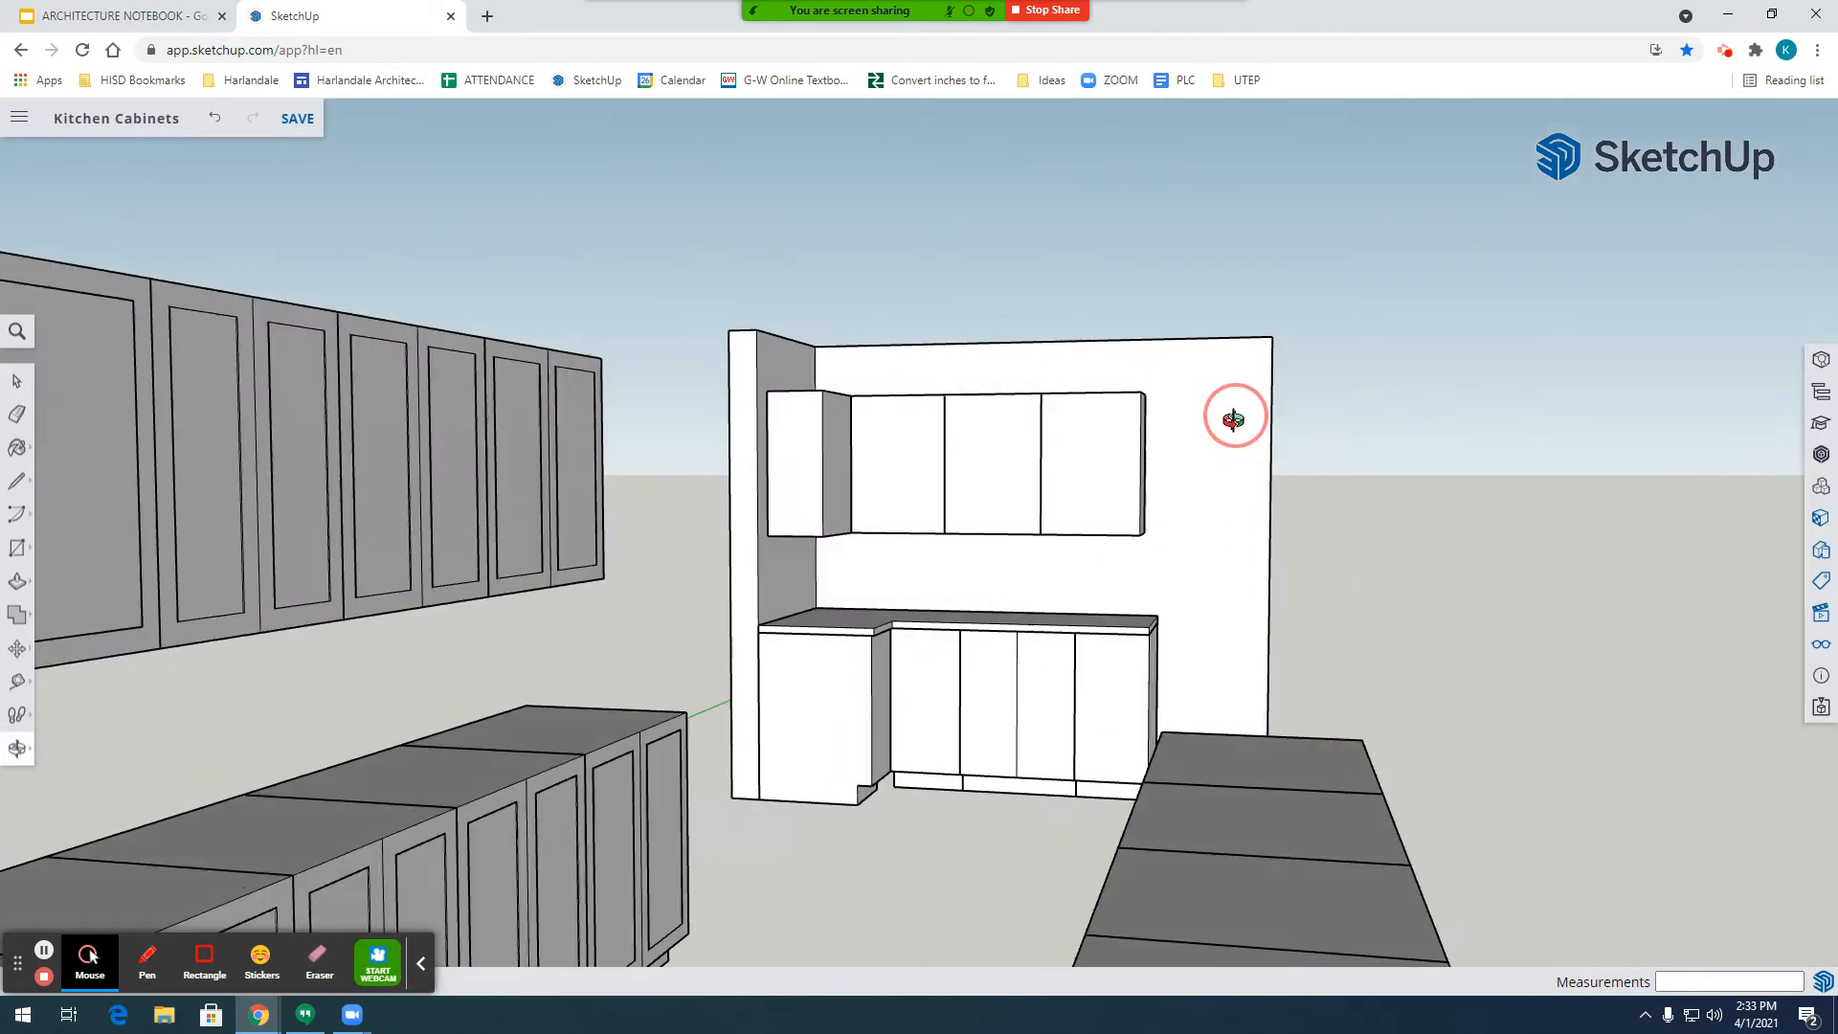
left_click_drag(1009, 512, 888, 486)
scroll(862, 843, "up", 10)
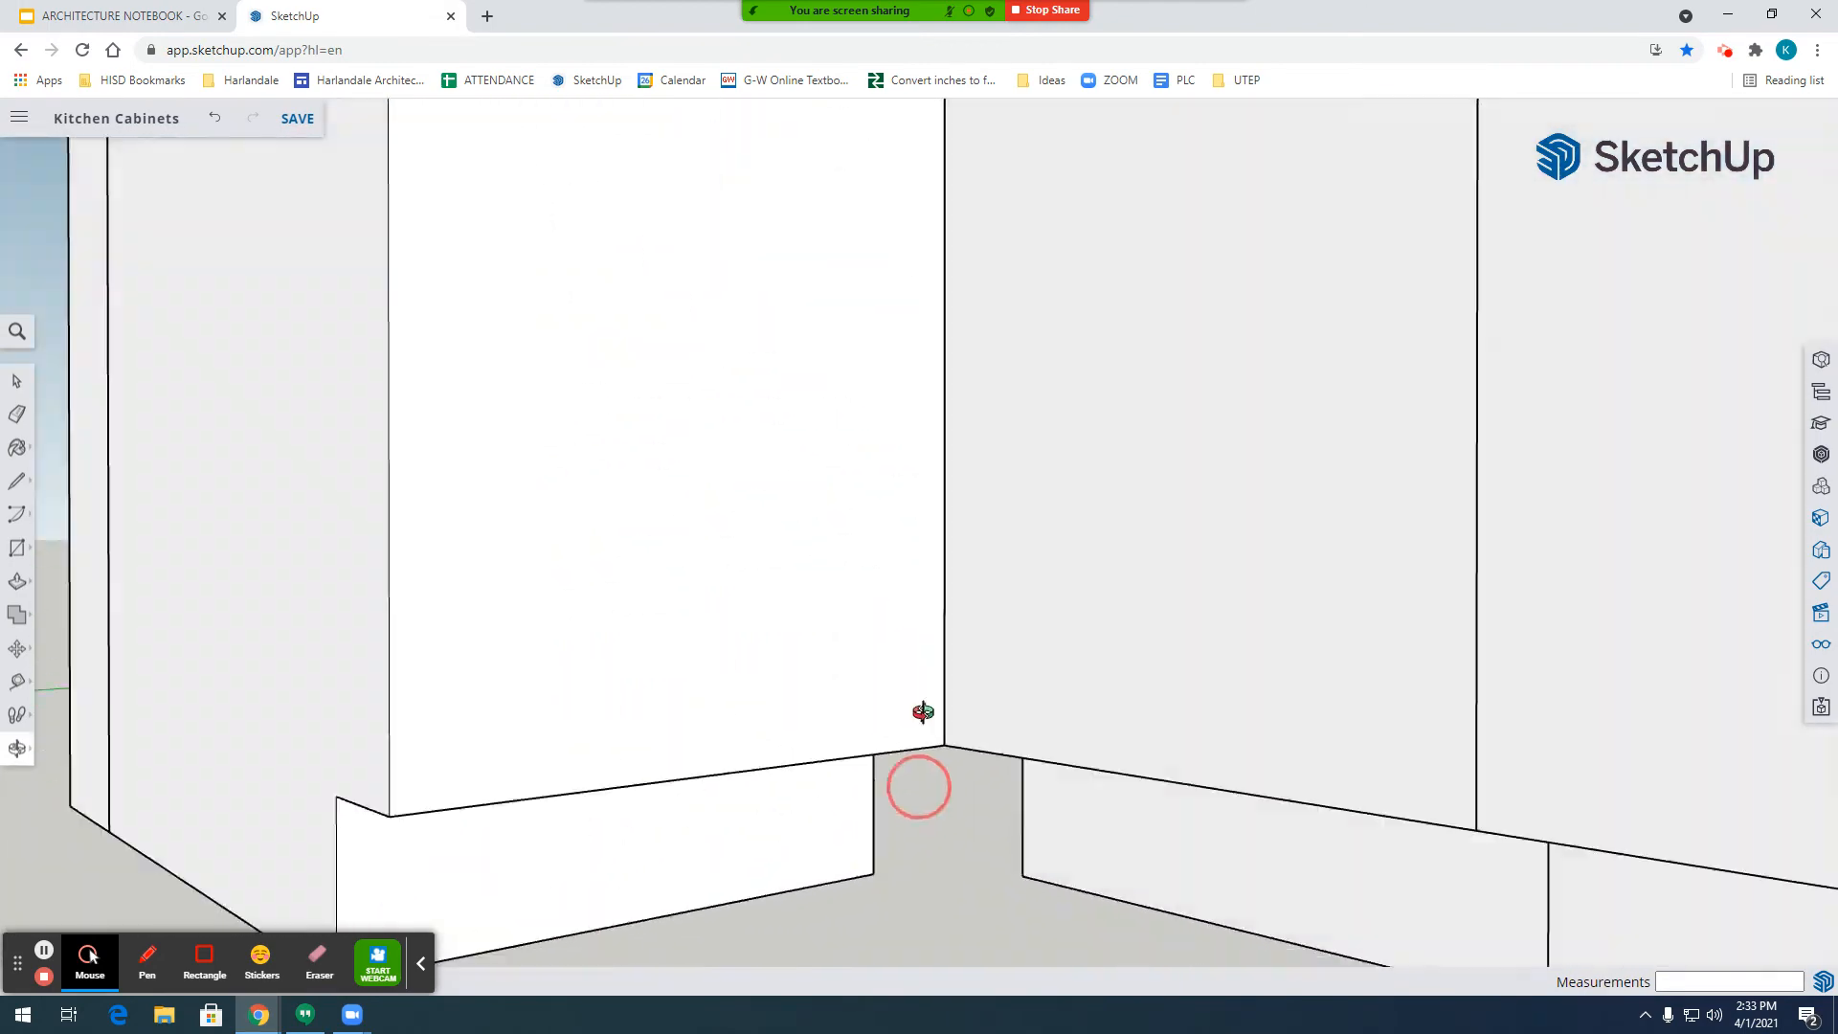
left_click_drag(923, 713, 998, 449)
scroll(999, 448, "down", 6)
scroll(833, 728, "down", 3)
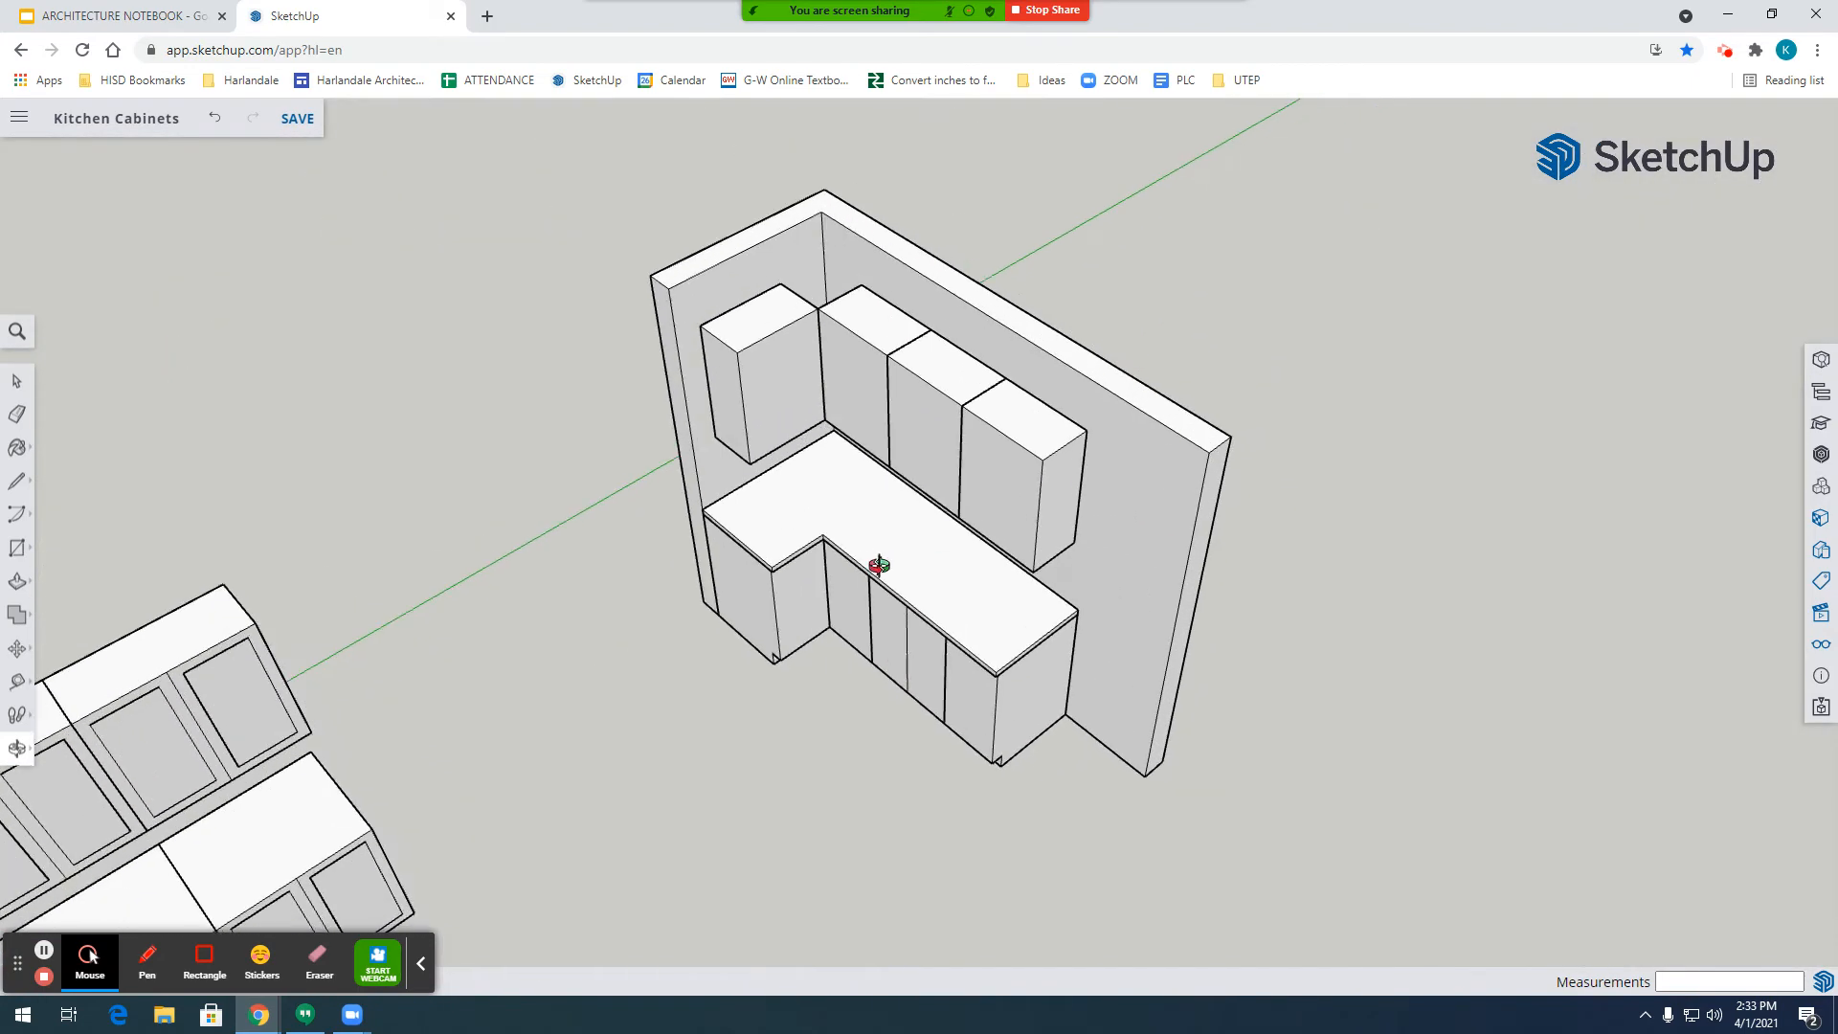
scroll(874, 562, "up", 6)
mouse_move(919, 517)
left_mouse_down()
mouse_move(976, 460)
mouse_move(824, 316)
mouse_move(887, 361)
mouse_move(938, 503)
left_mouse_up()
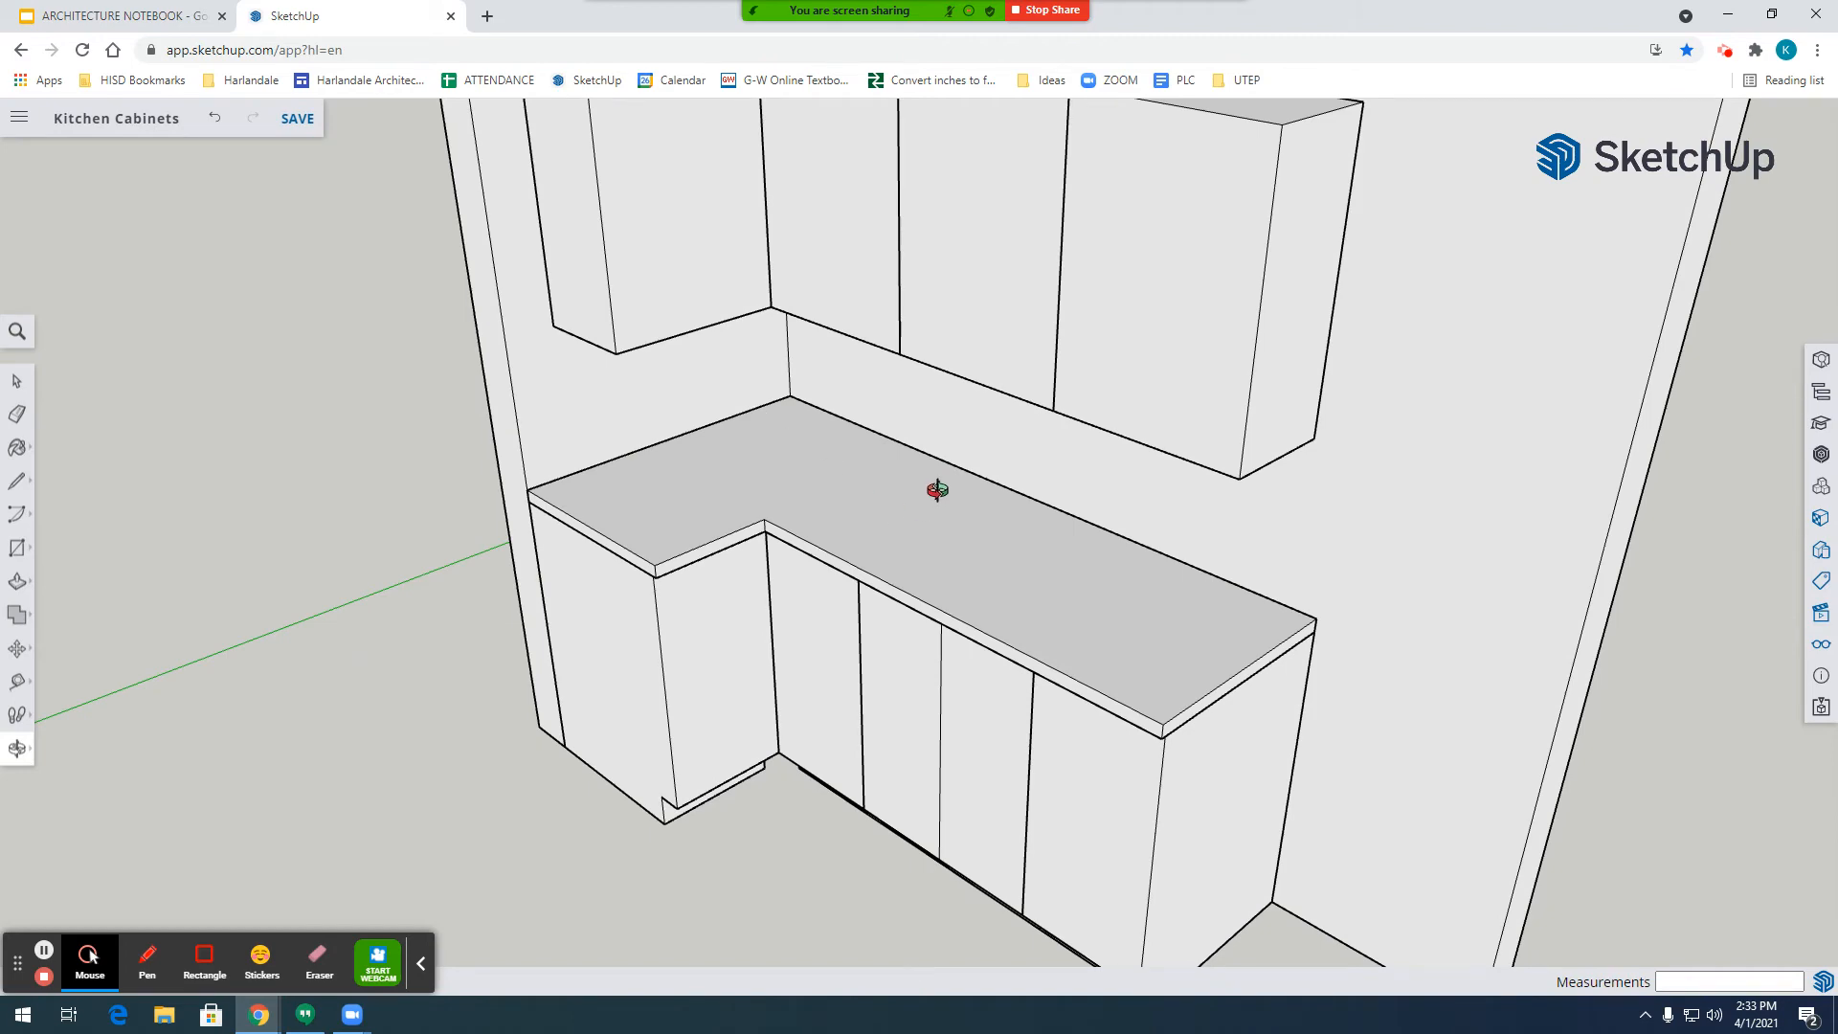
scroll(1280, 484, "down", 5)
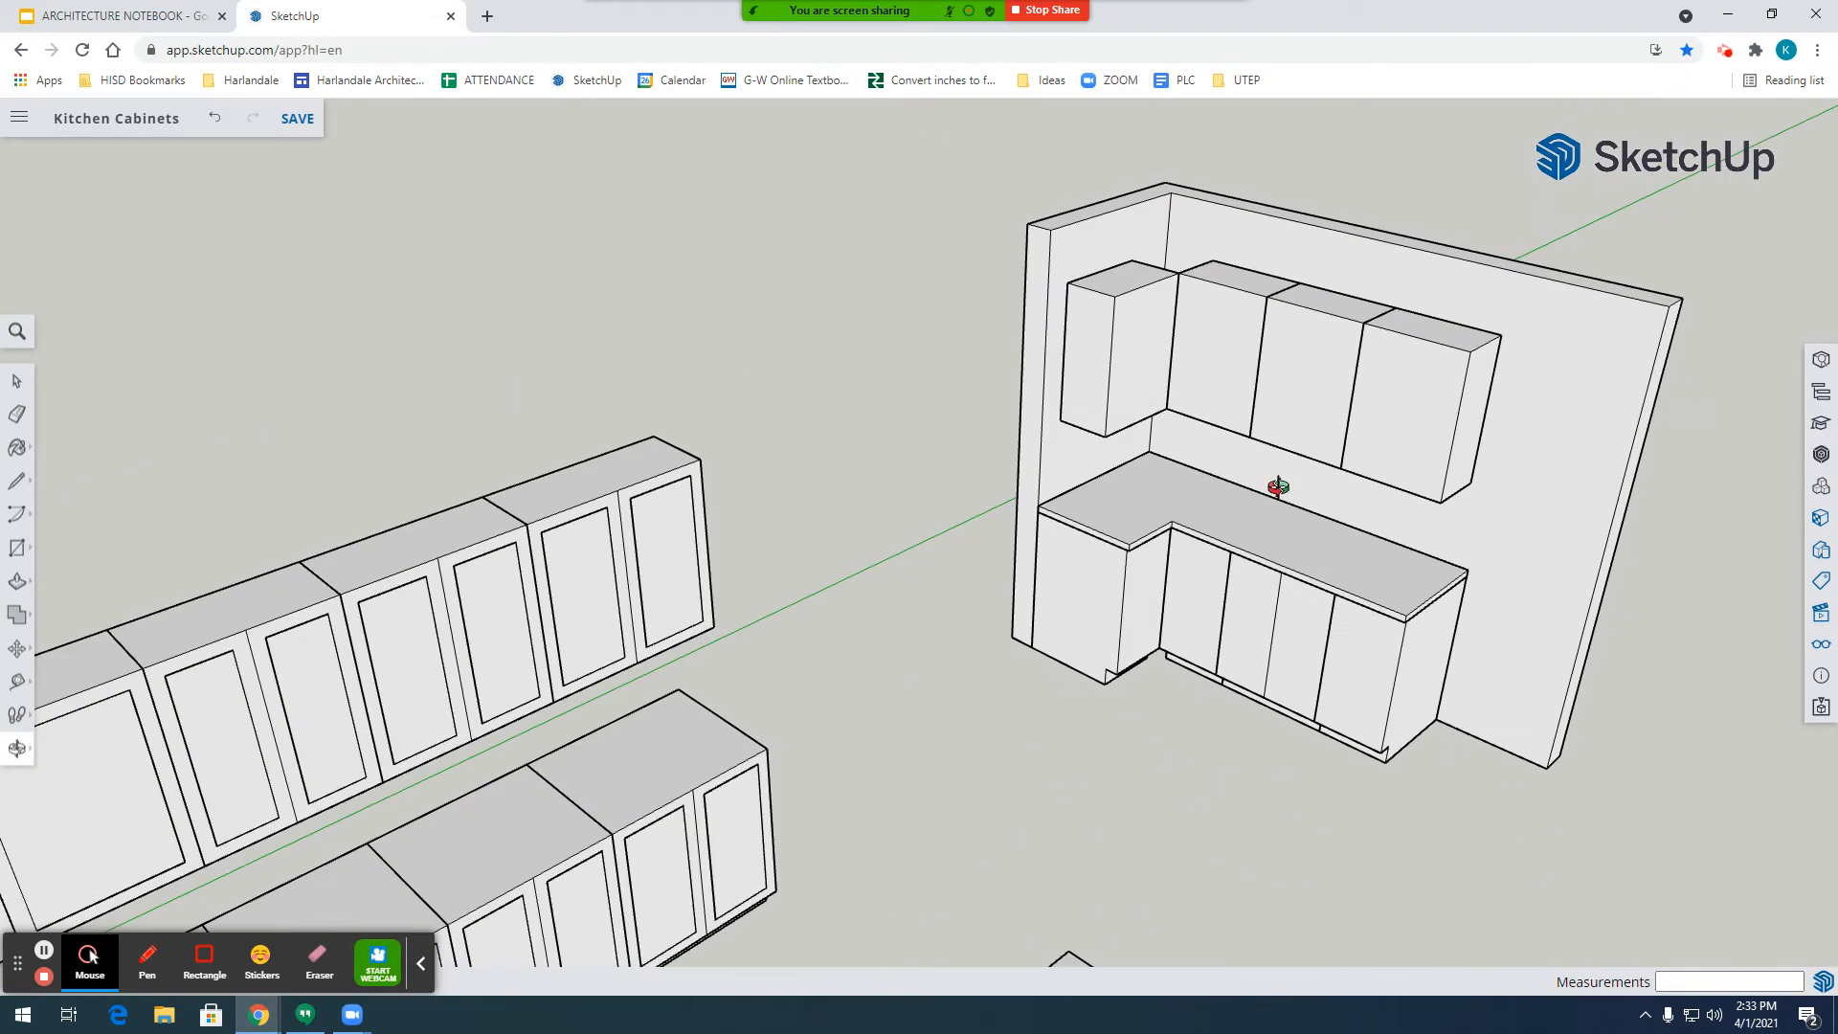
scroll(1440, 456, "up", 7)
scroll(1494, 500, "down", 5)
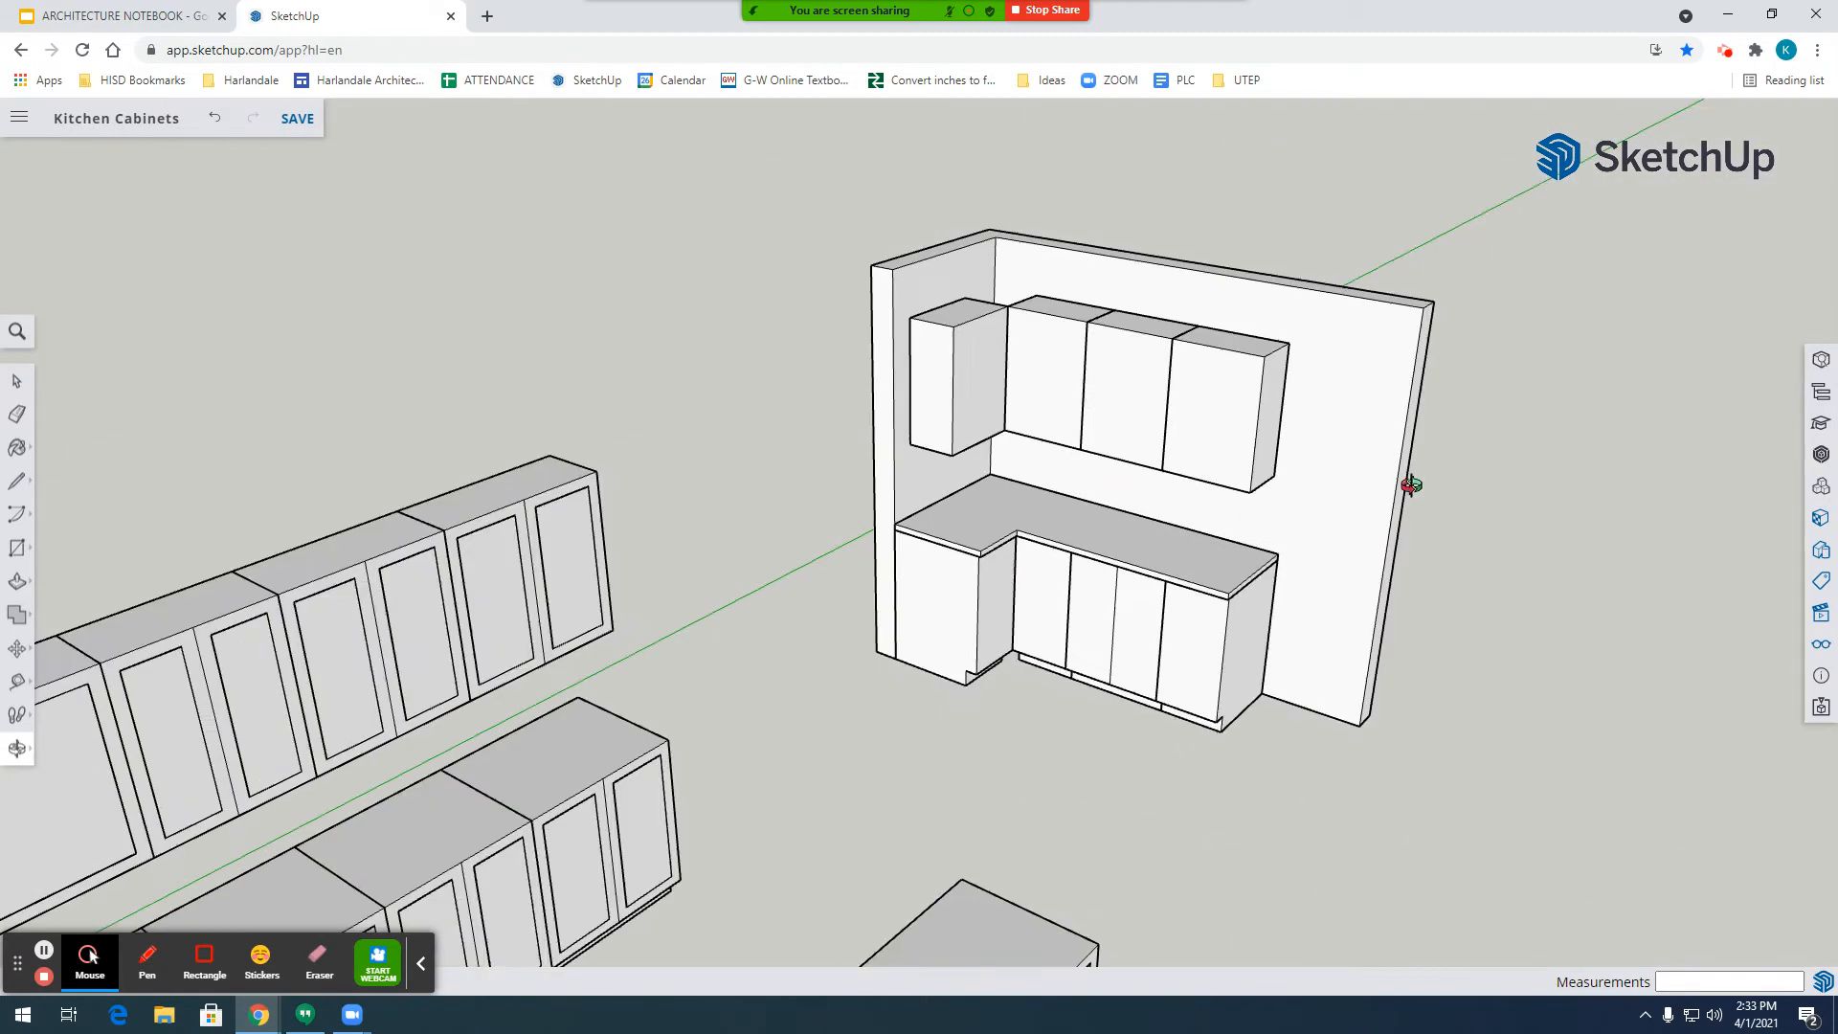
scroll(1158, 497, "up", 6)
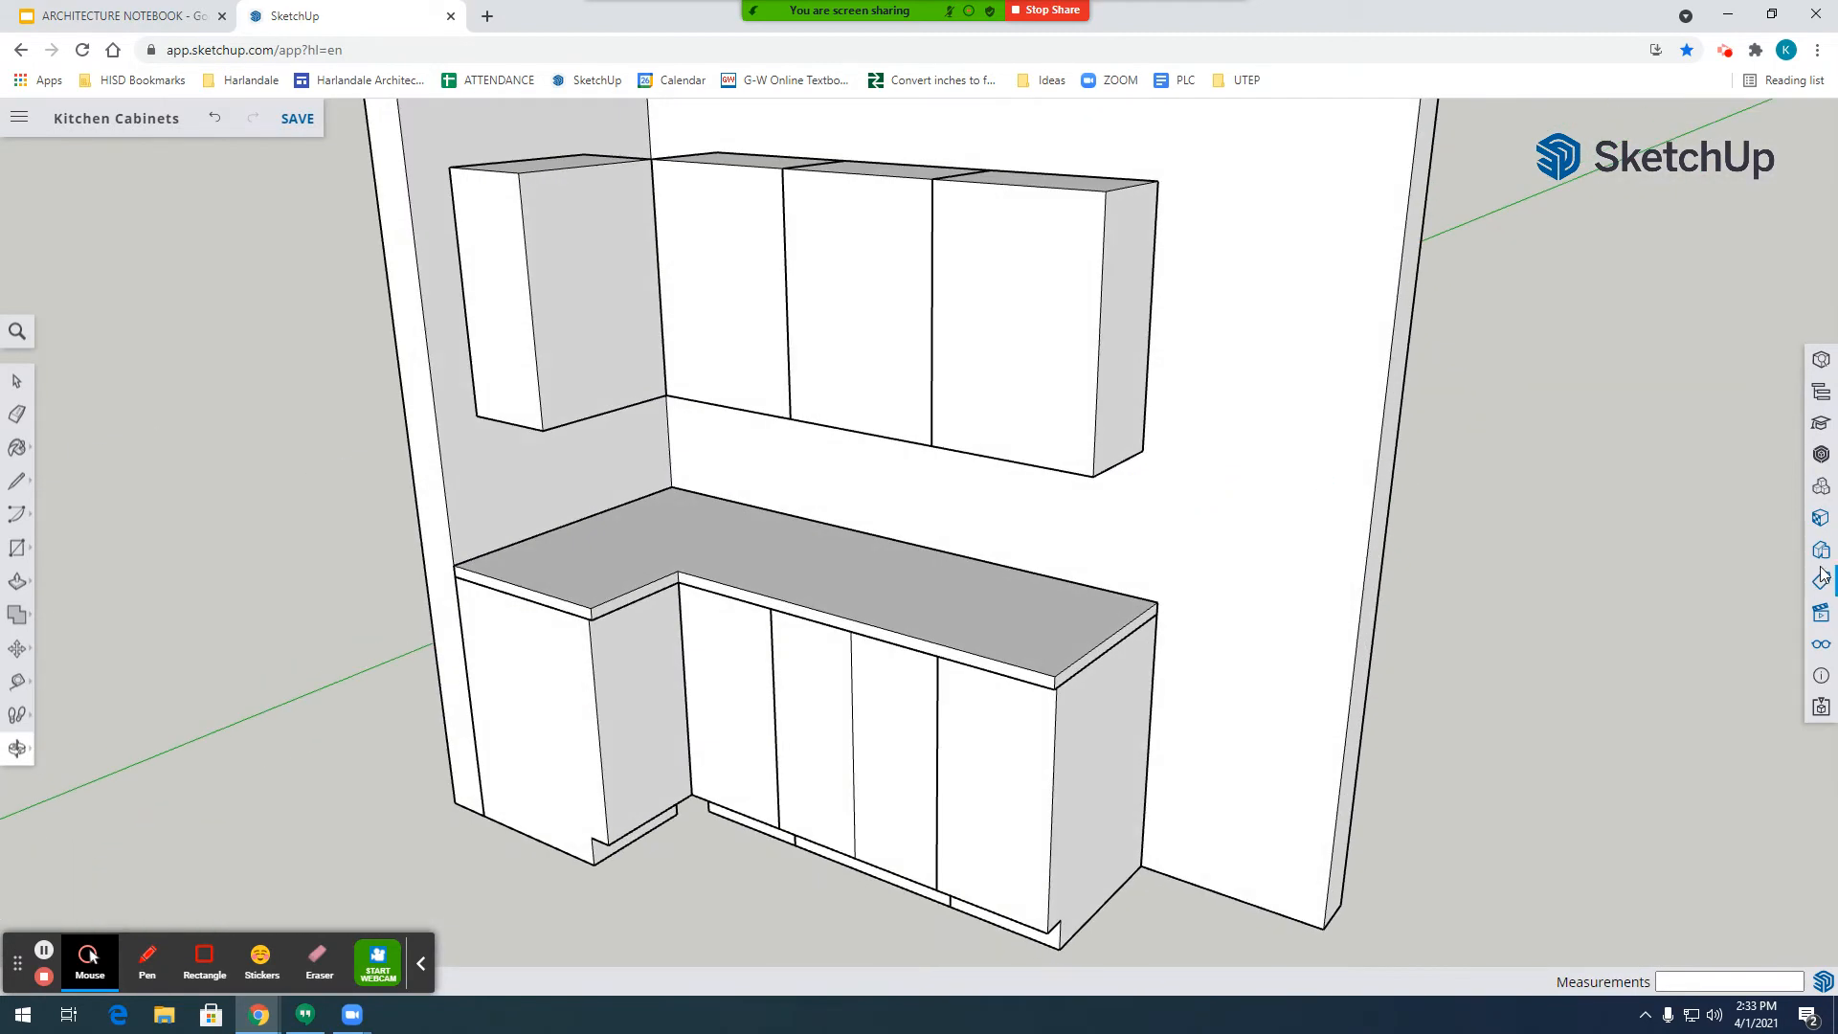
Search 3D Warehouse for "CABINET HARDWARE" and move its window to the middle of the model view.
left_click(1822, 456)
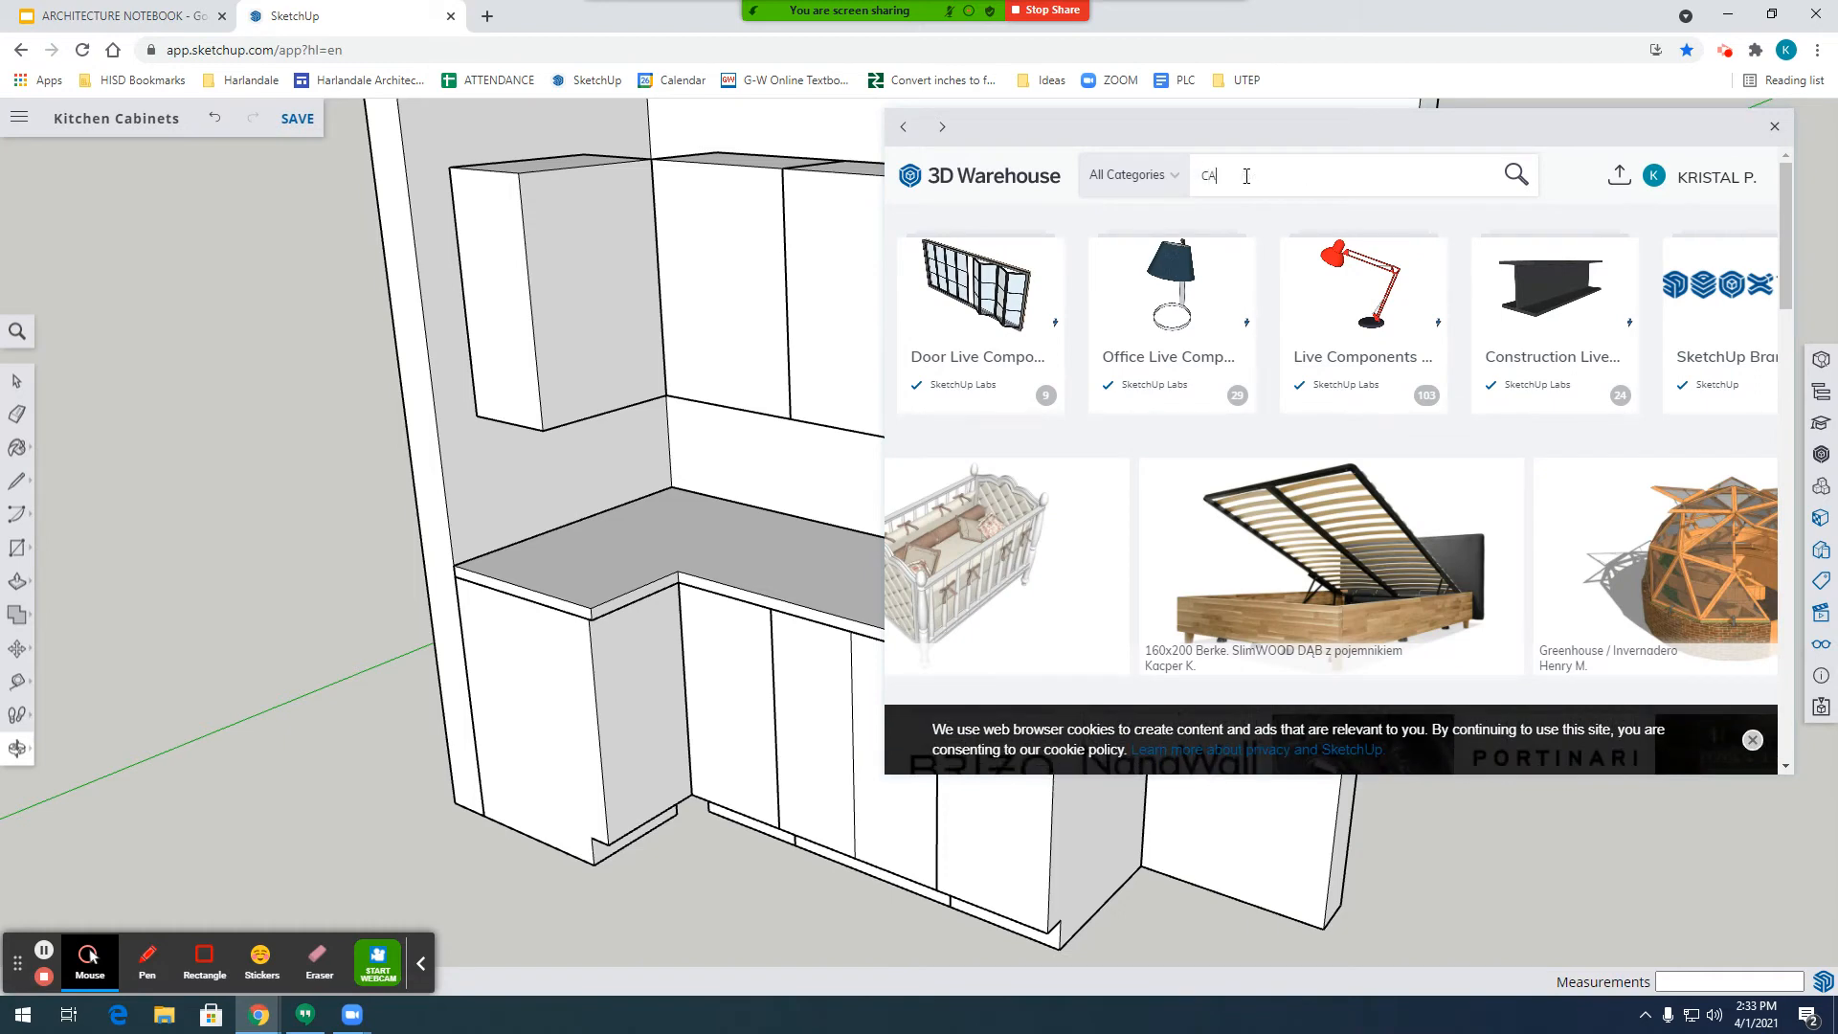
left_click(1247, 175)
type("CABINET HARDWARE")
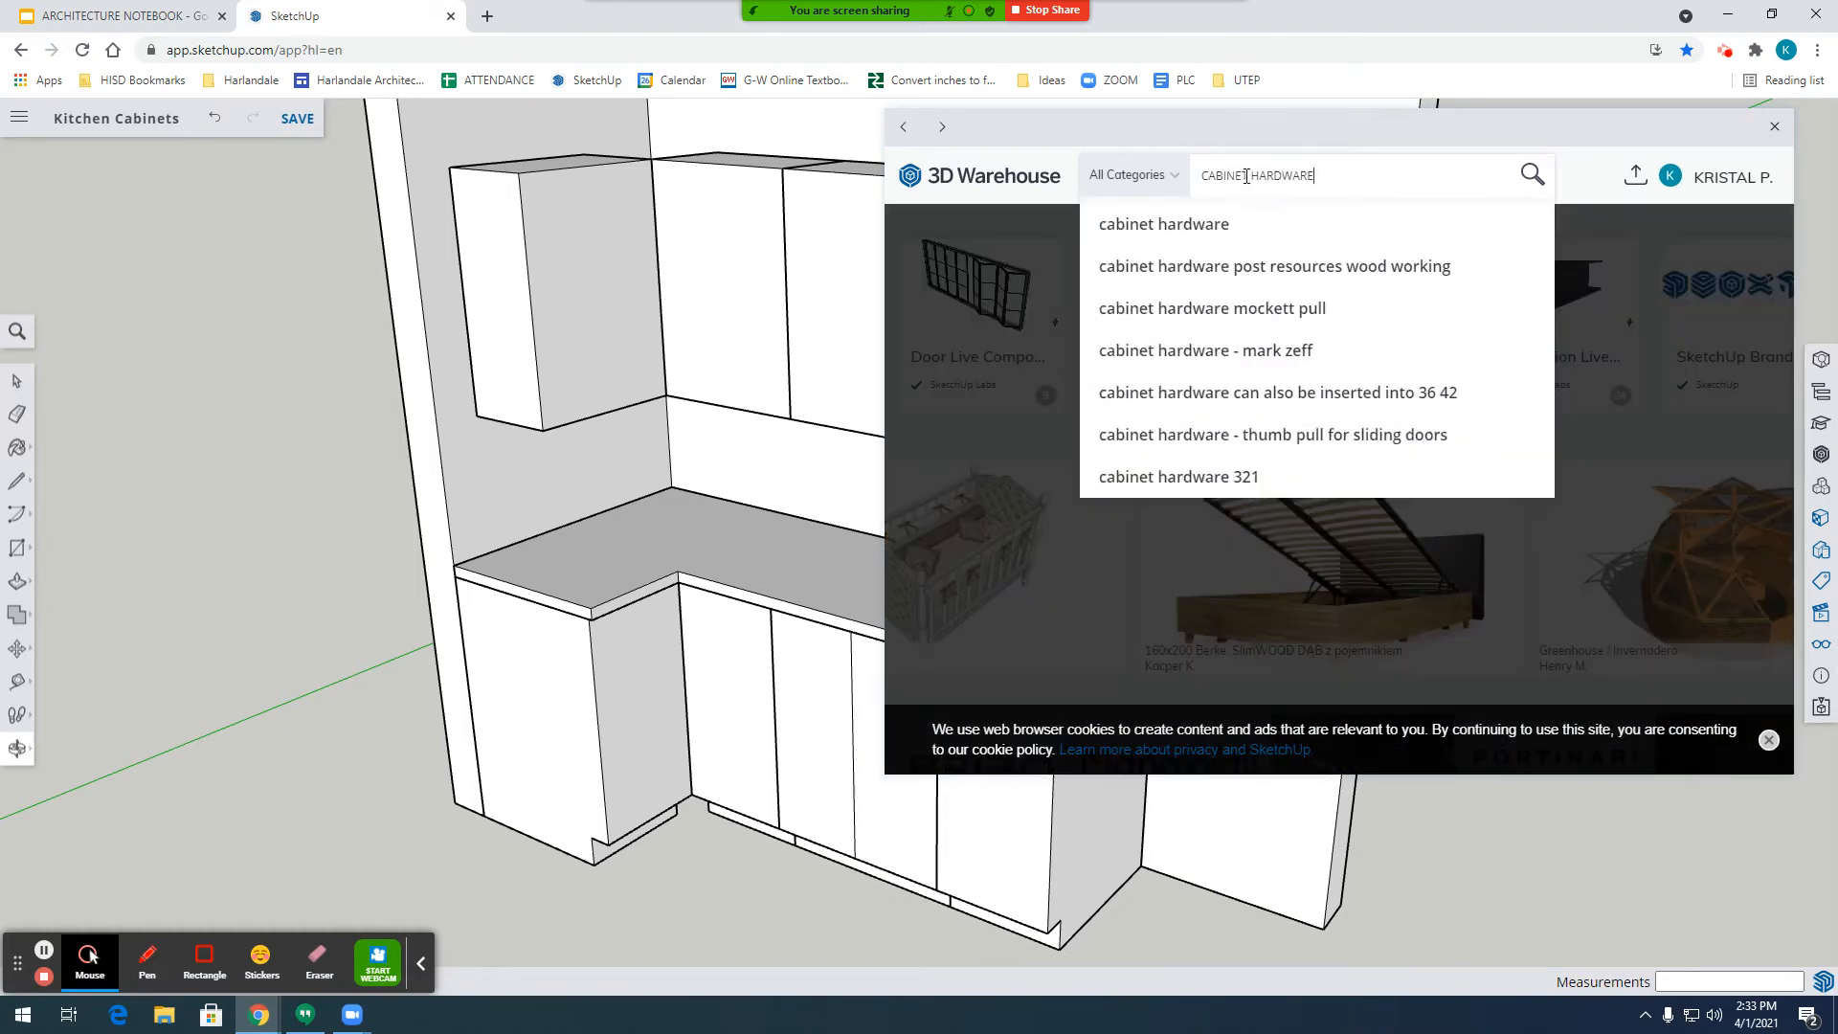
key("Return")
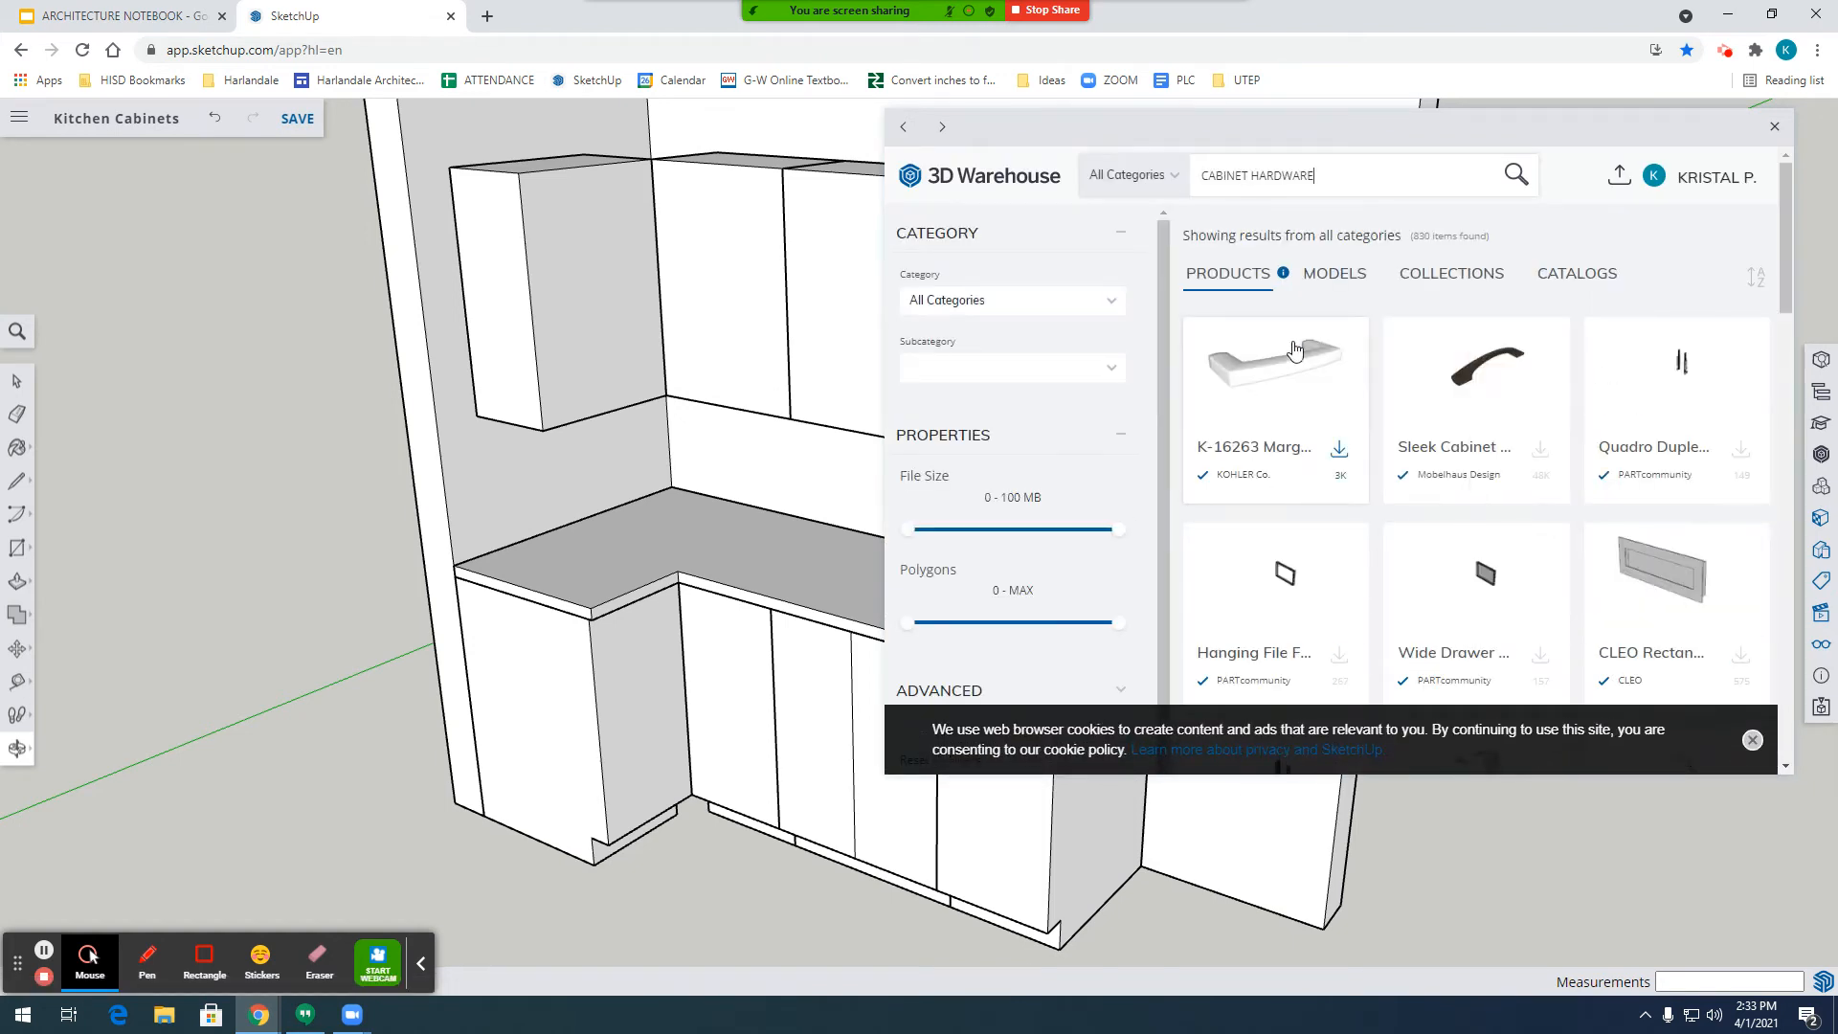
left_click_drag(1474, 132, 1029, 175)
Look through the product results for suitable cabinet handles and knobs.
scroll(1087, 570, "down", 5)
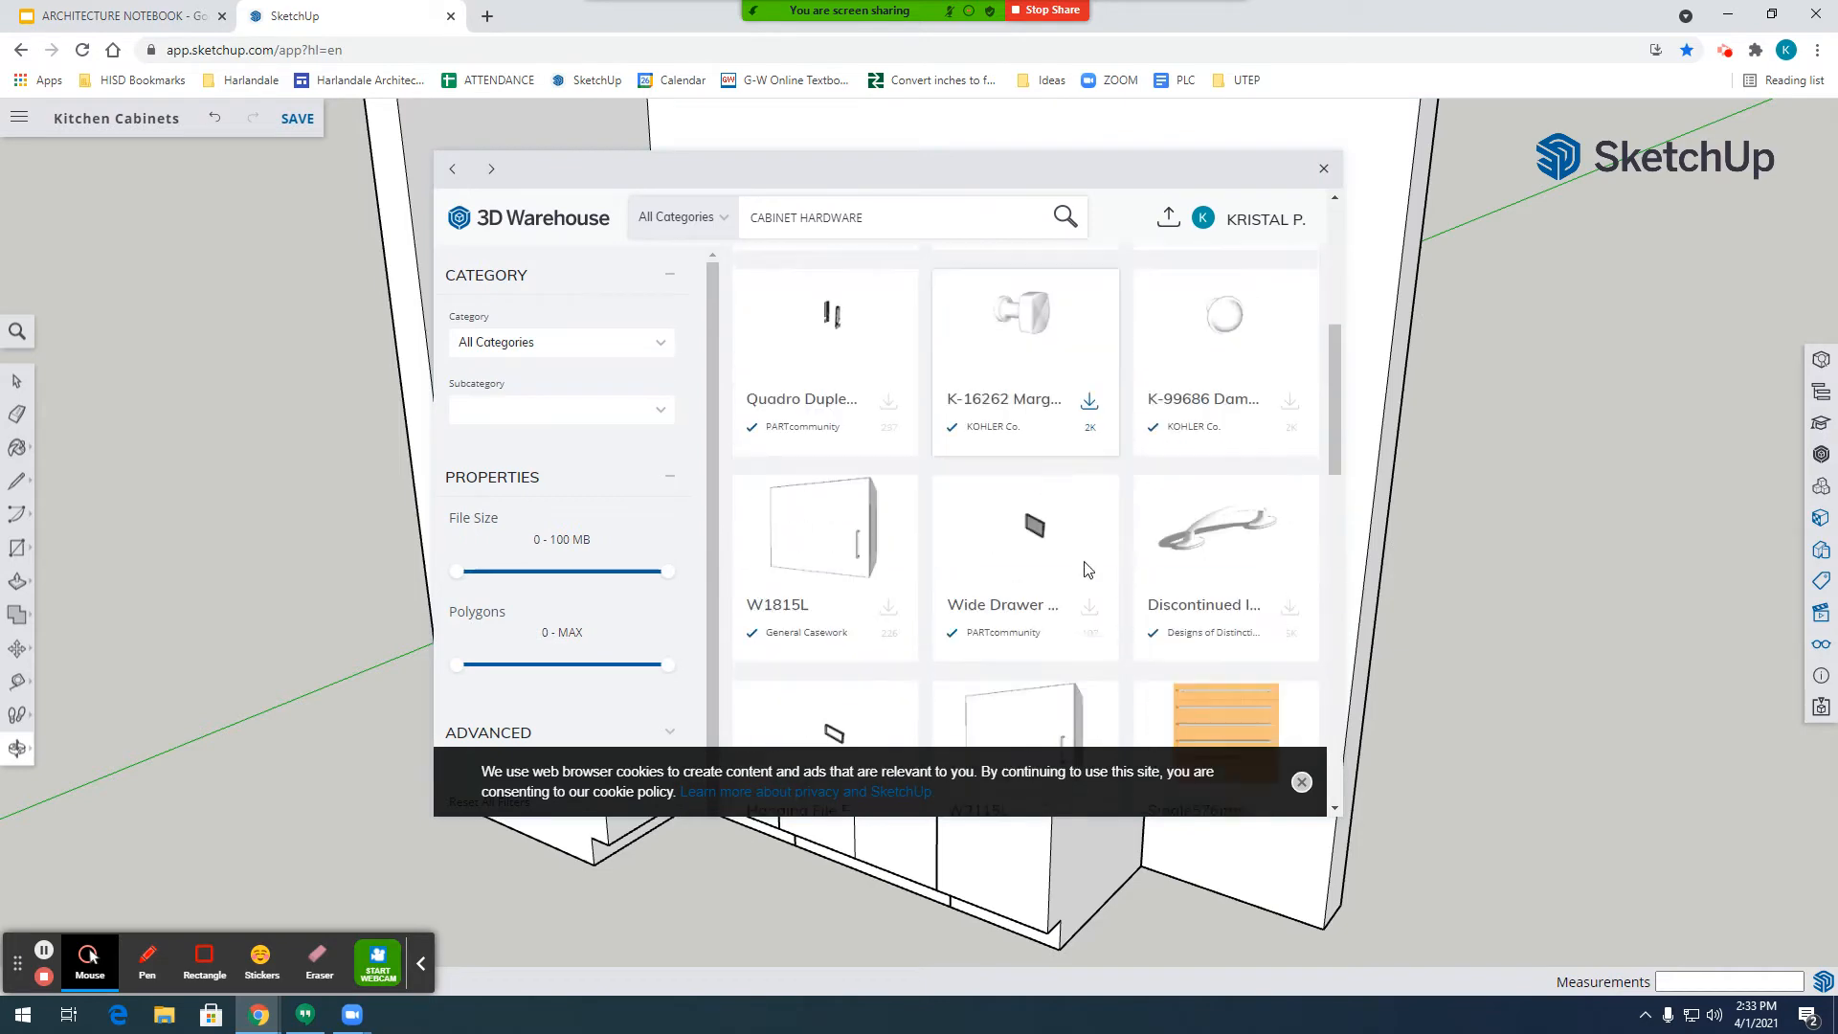
scroll(1087, 570, "down", 10)
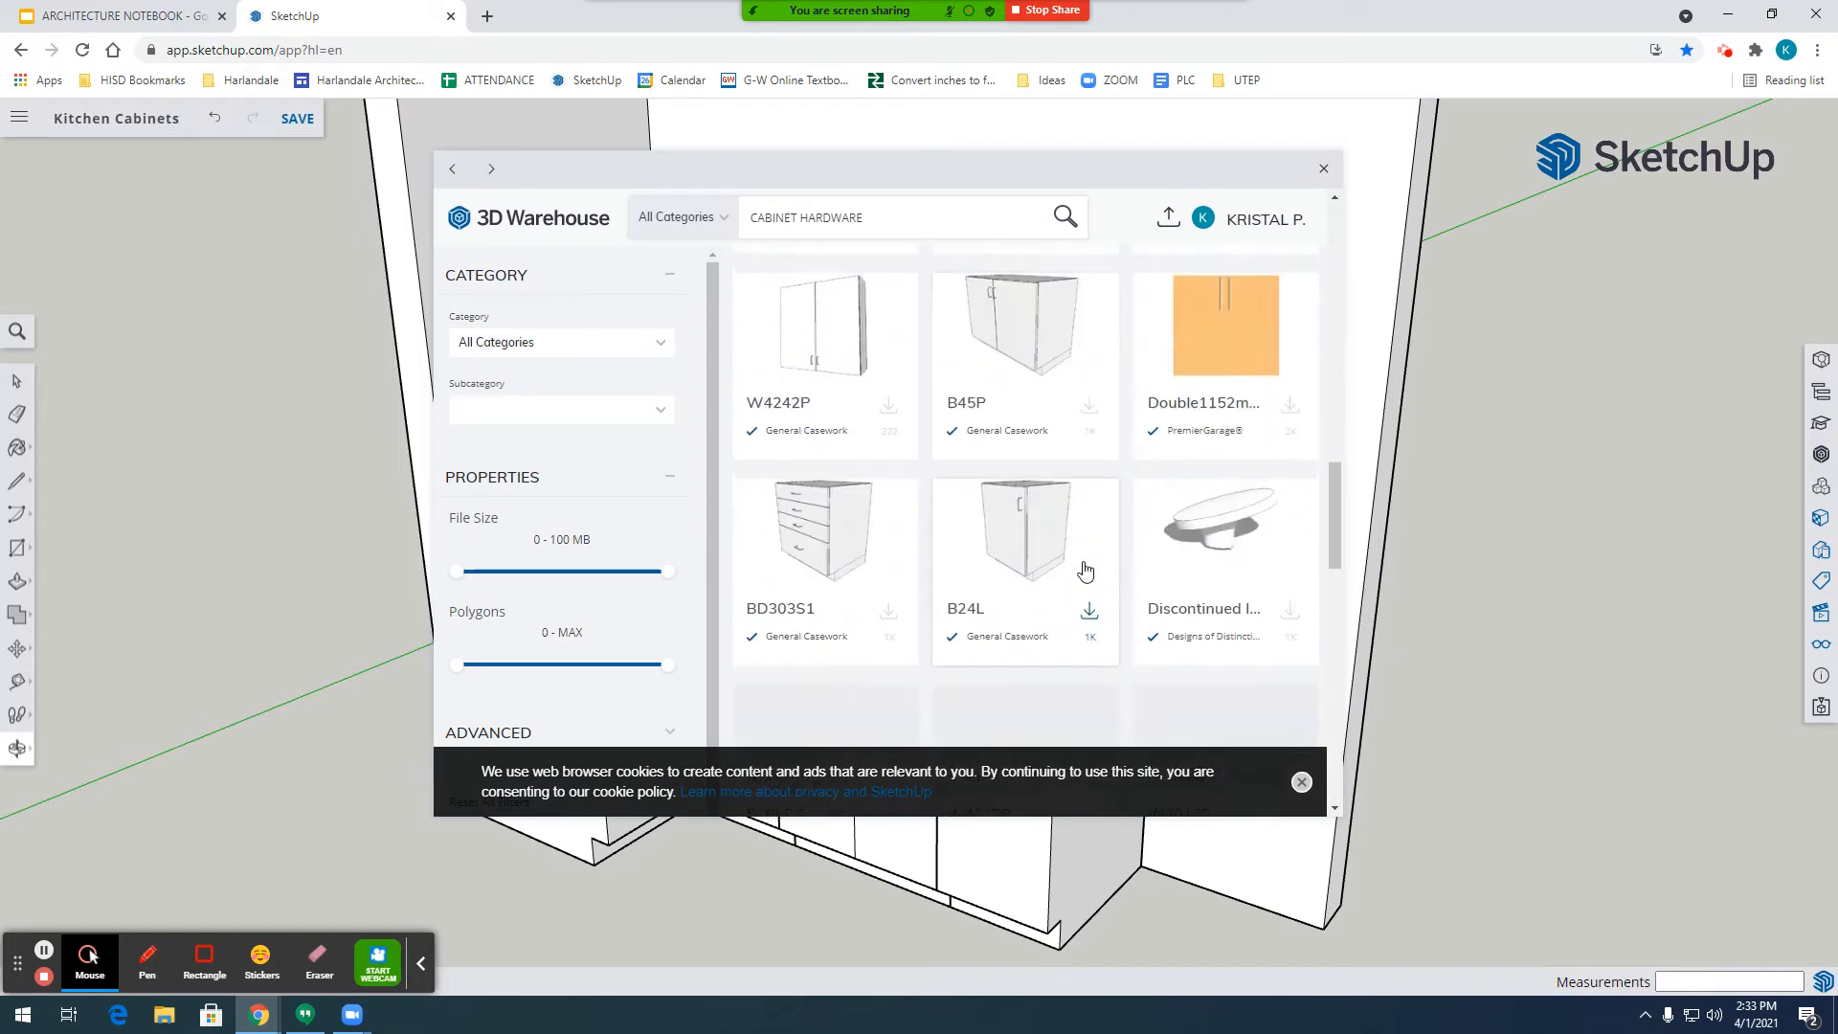
scroll(1086, 570, "down", 5)
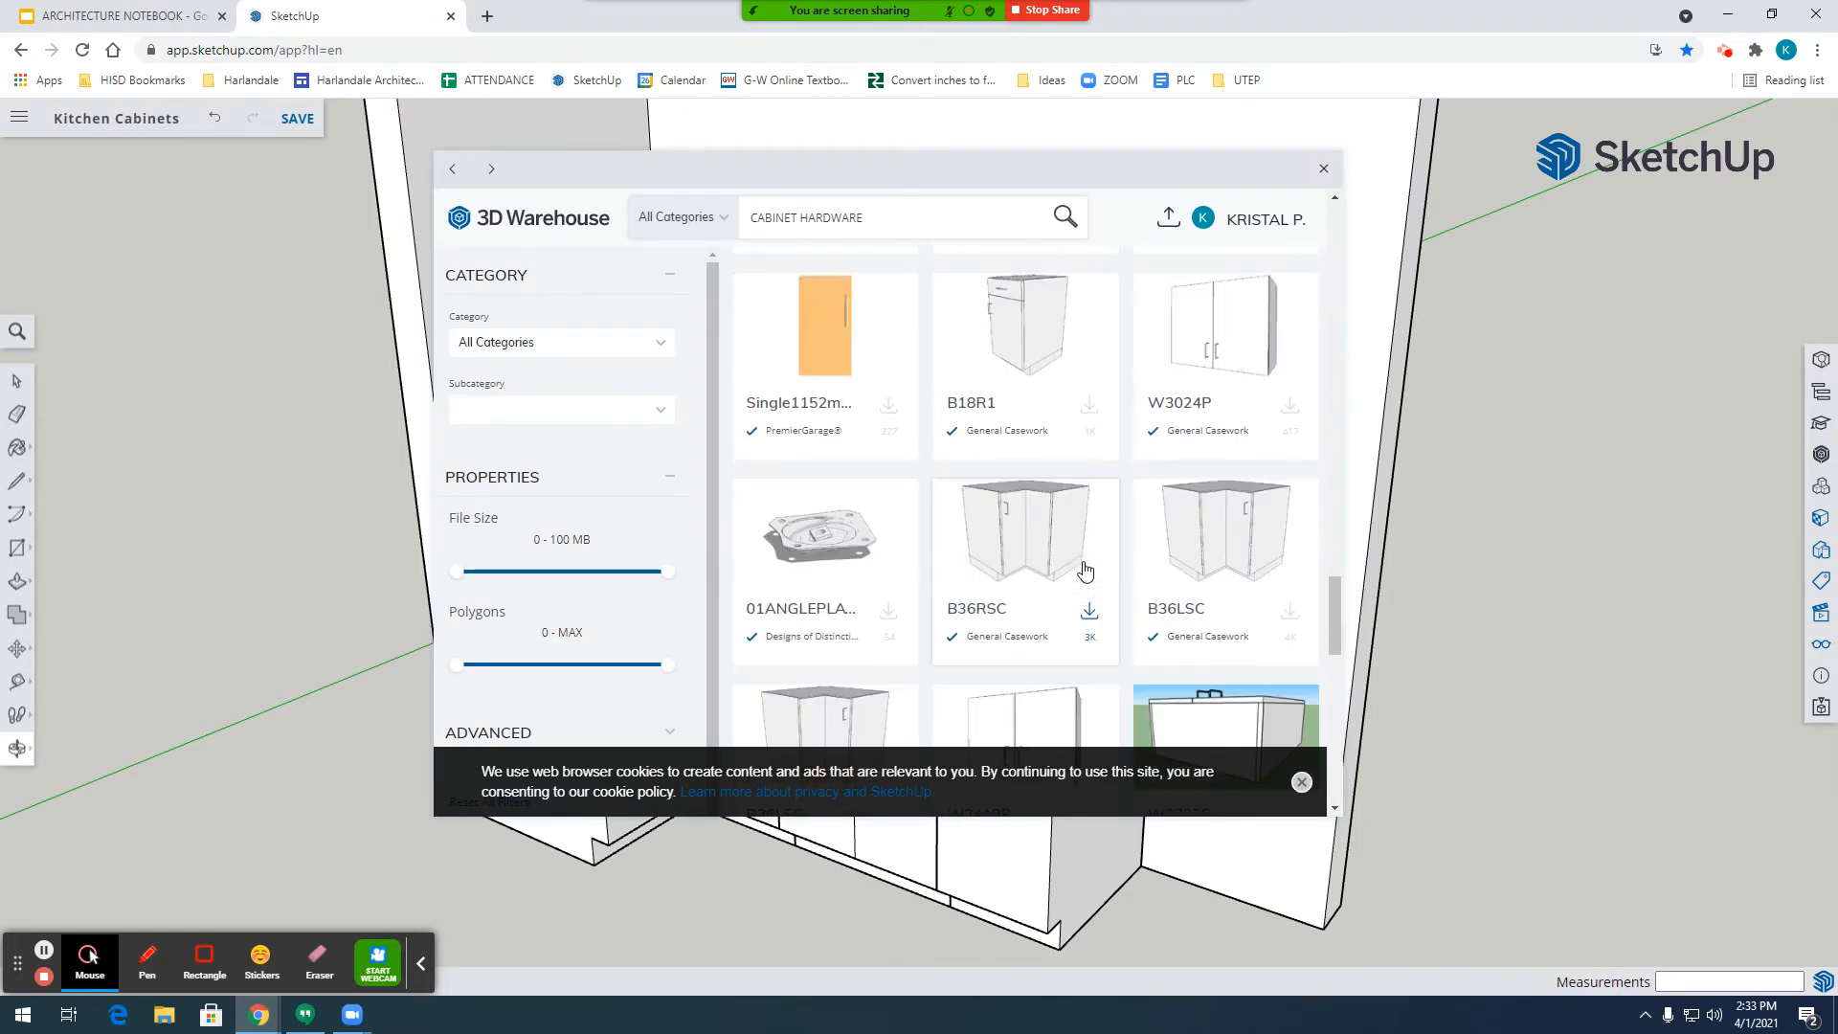
scroll(1085, 570, "up", 5)
scroll(1085, 571, "down", 5)
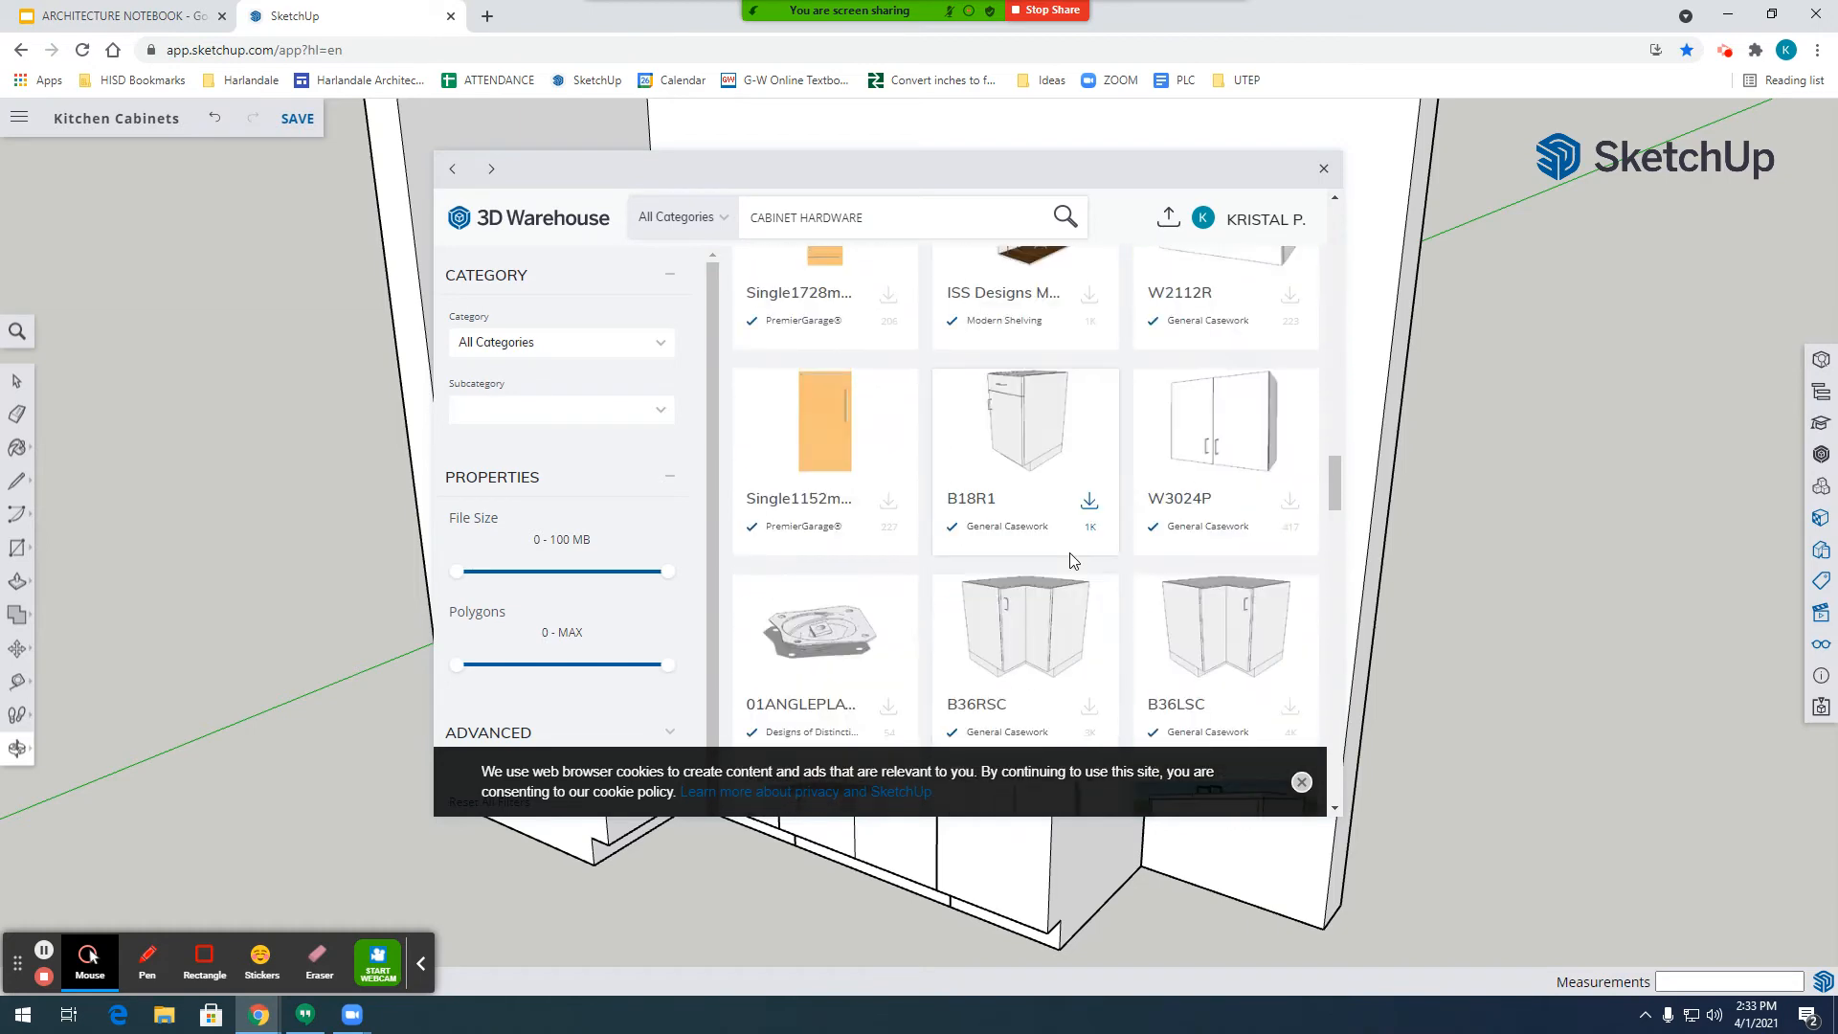
scroll(1070, 561, "up", 5)
scroll(1070, 561, "up", 10)
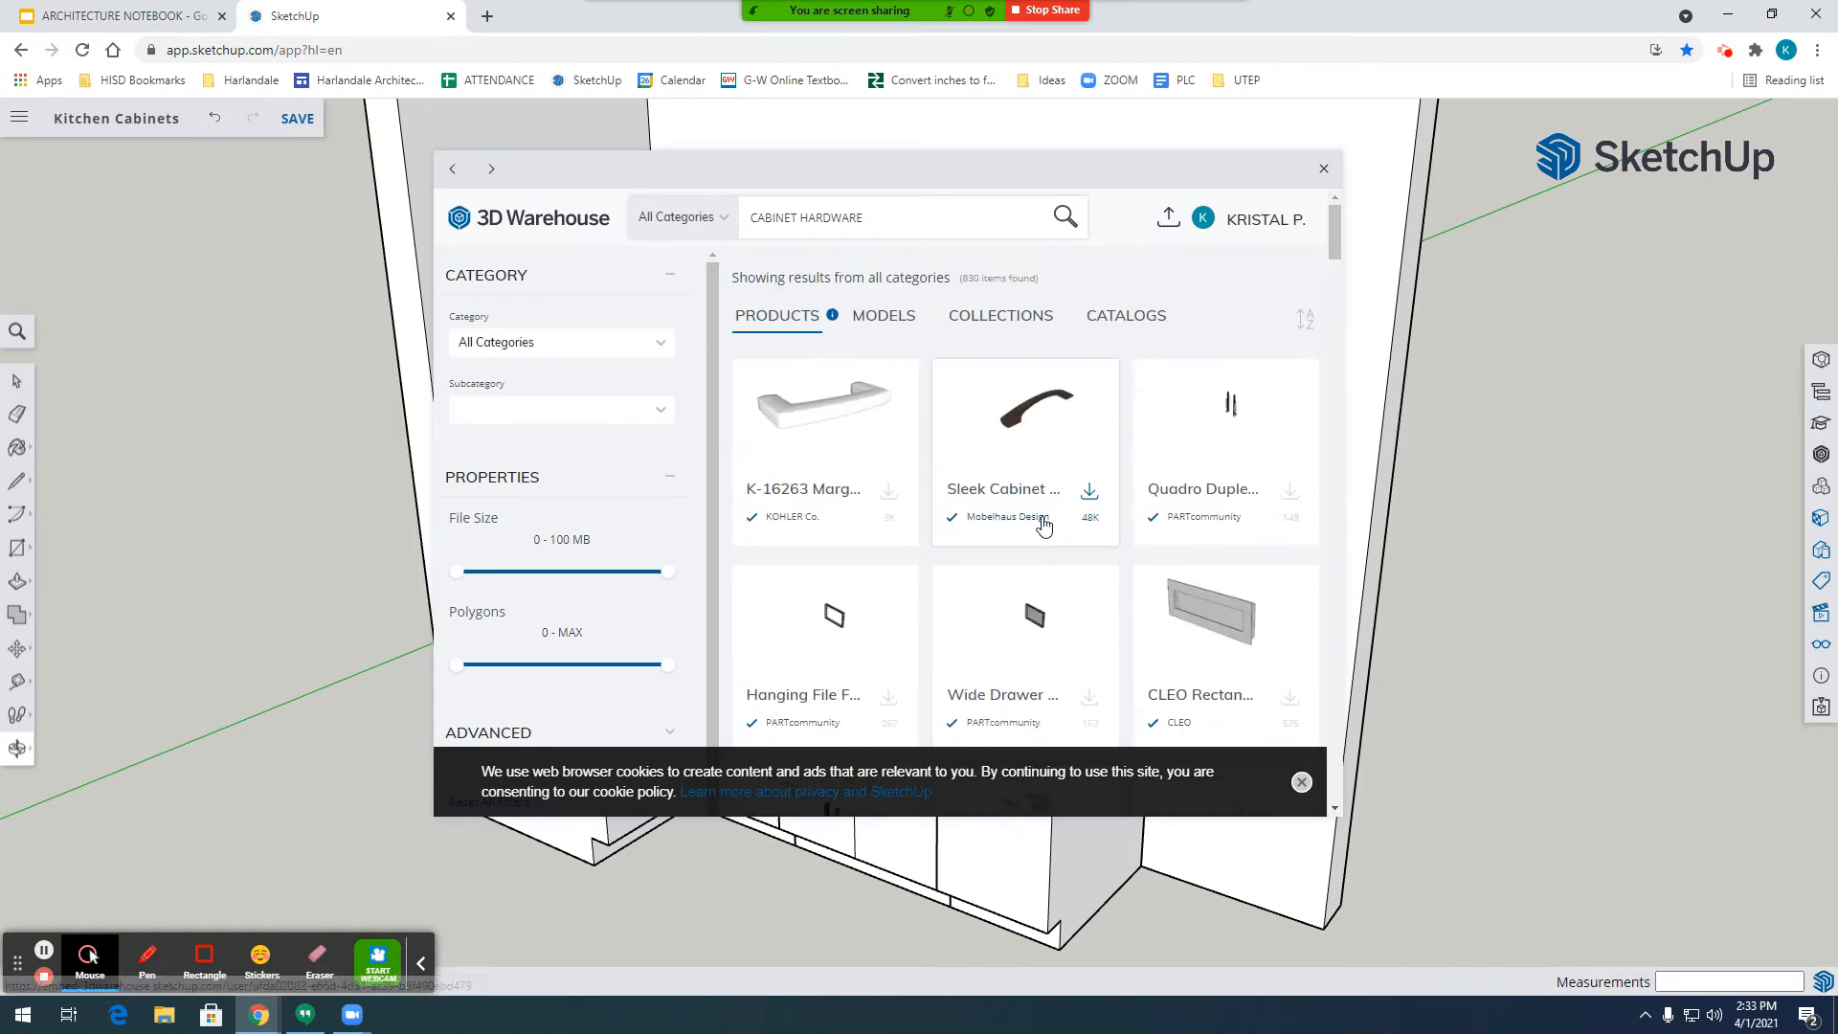
Find the cabinet hardware set with a brass knob and two bar pulls among the models and place it above the countertop's free end.
left_click(906, 334)
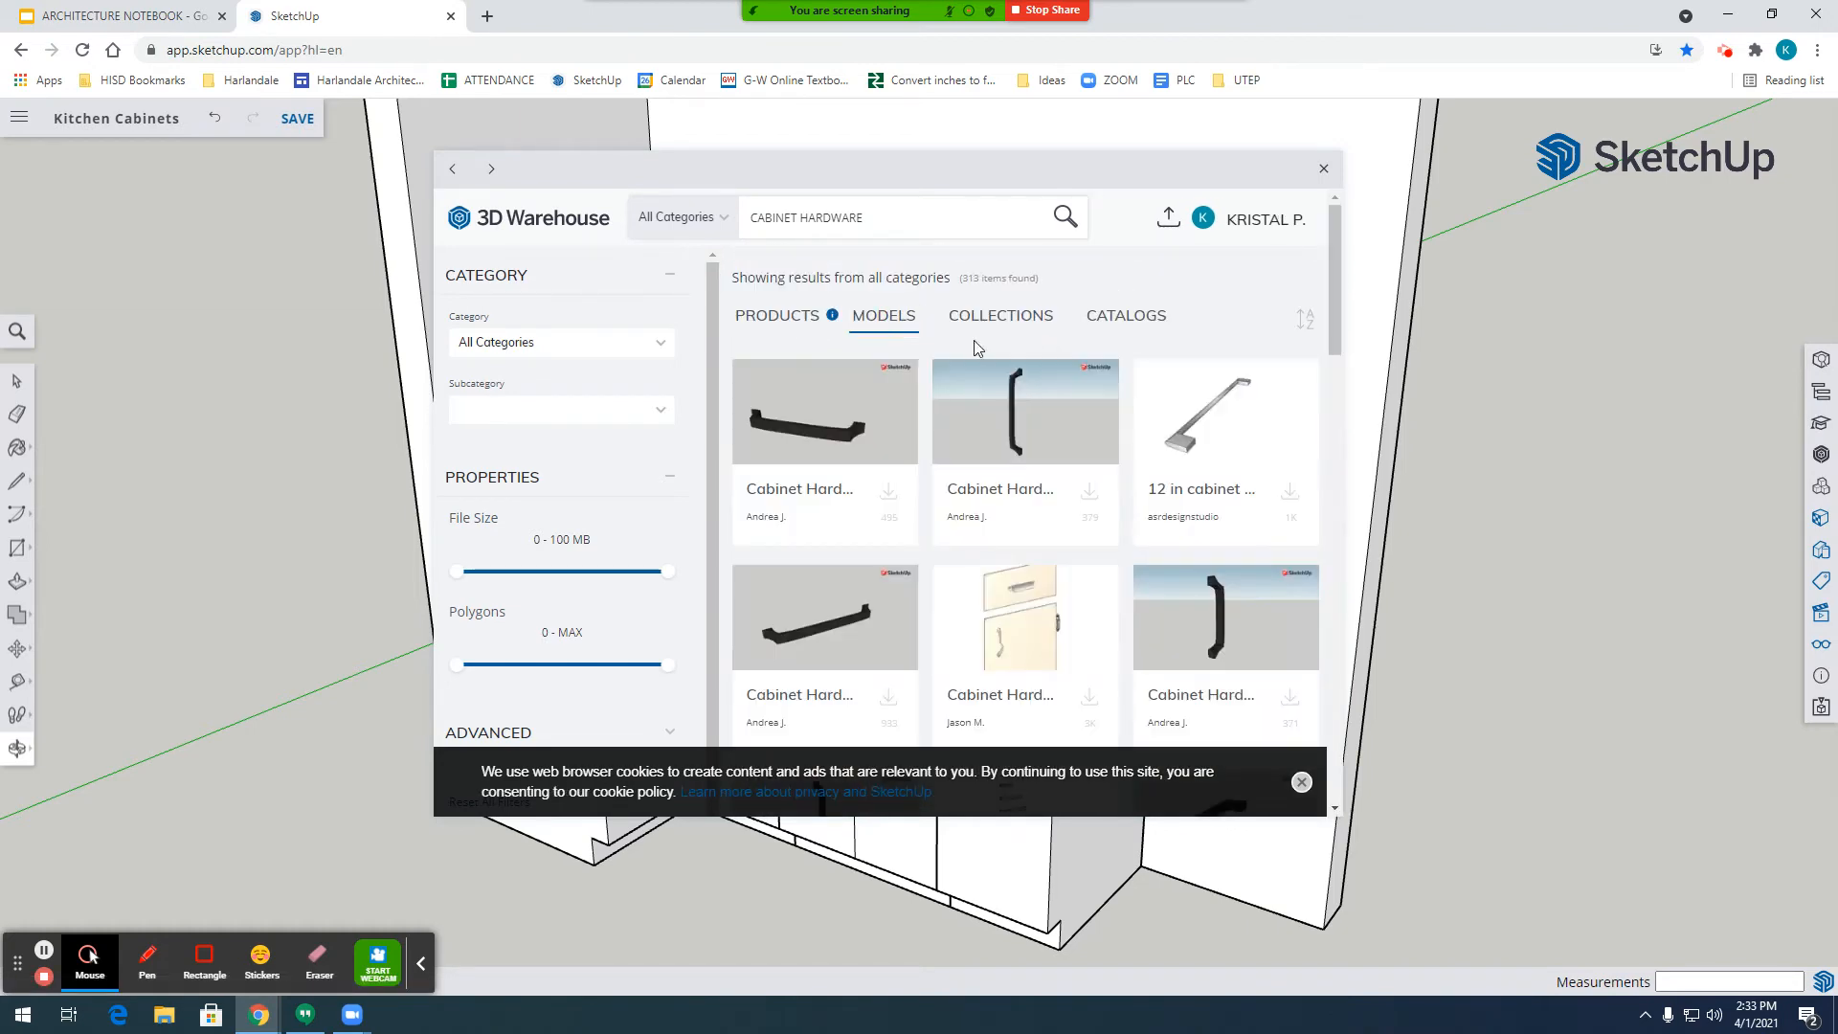
scroll(991, 402, "down", 9)
scroll(1007, 469, "up", 9)
scroll(897, 536, "down", 3)
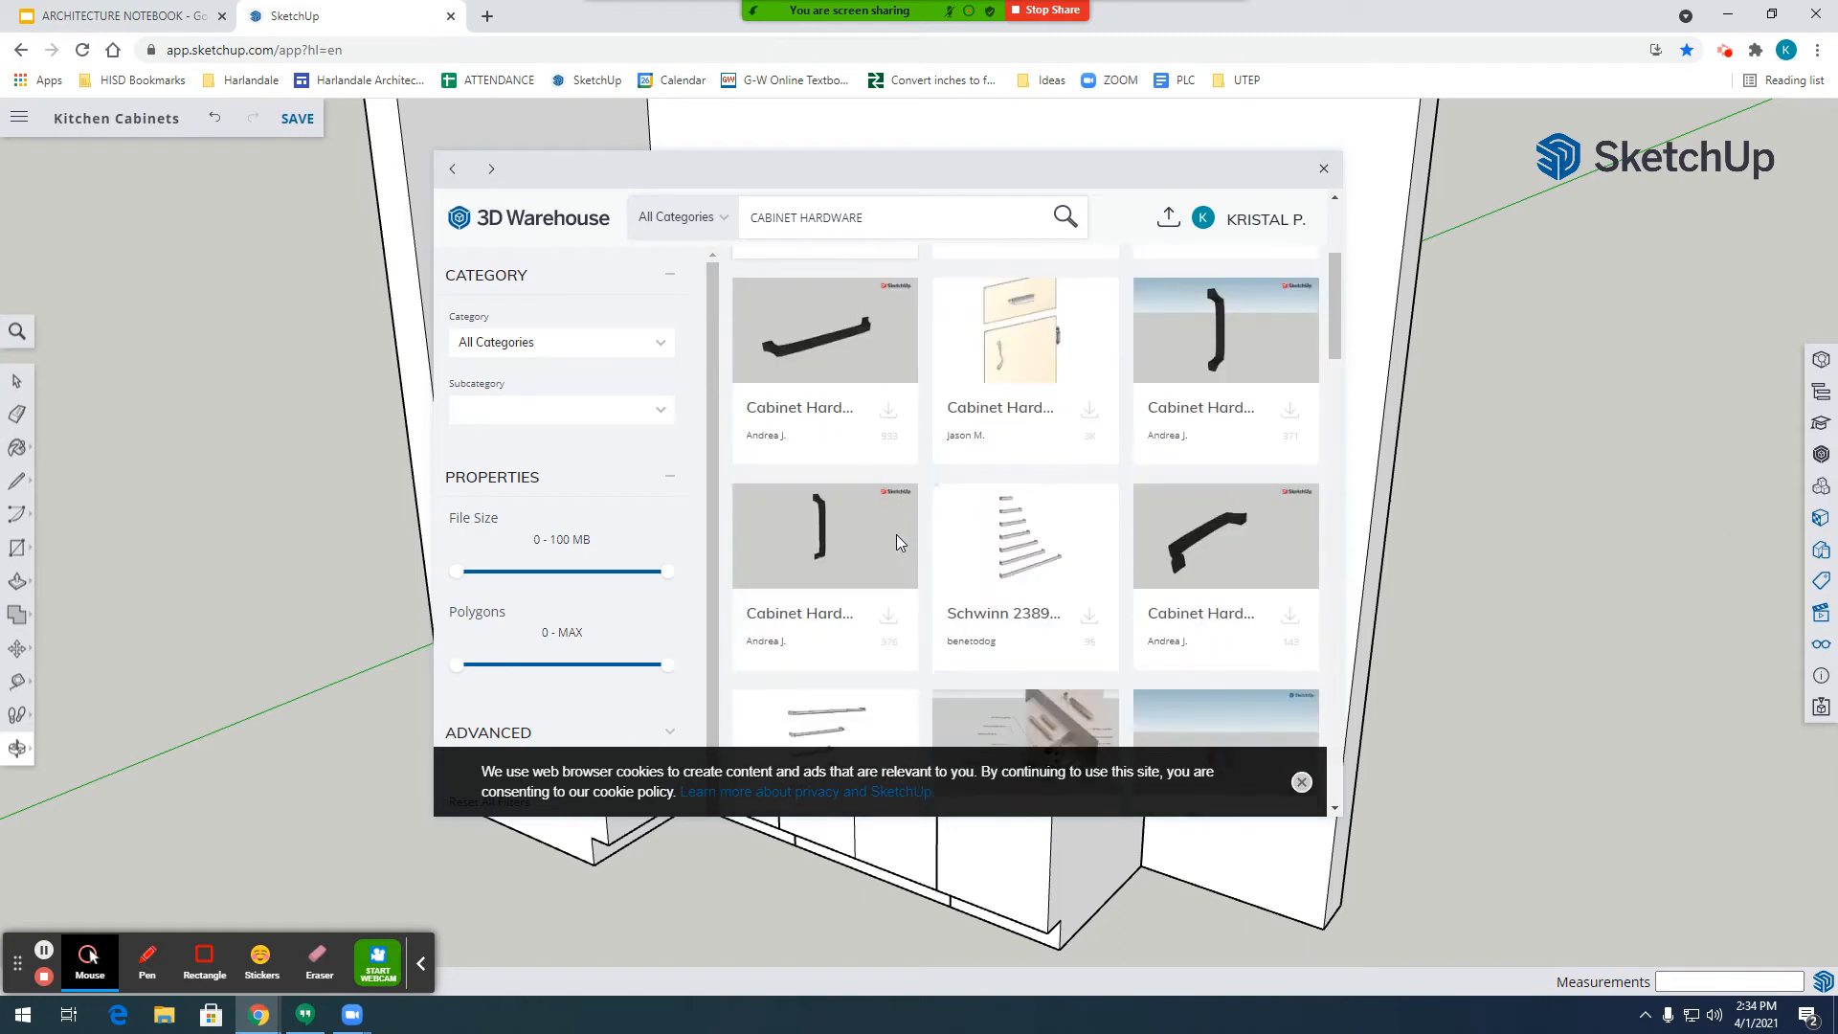
scroll(938, 571, "down", 5)
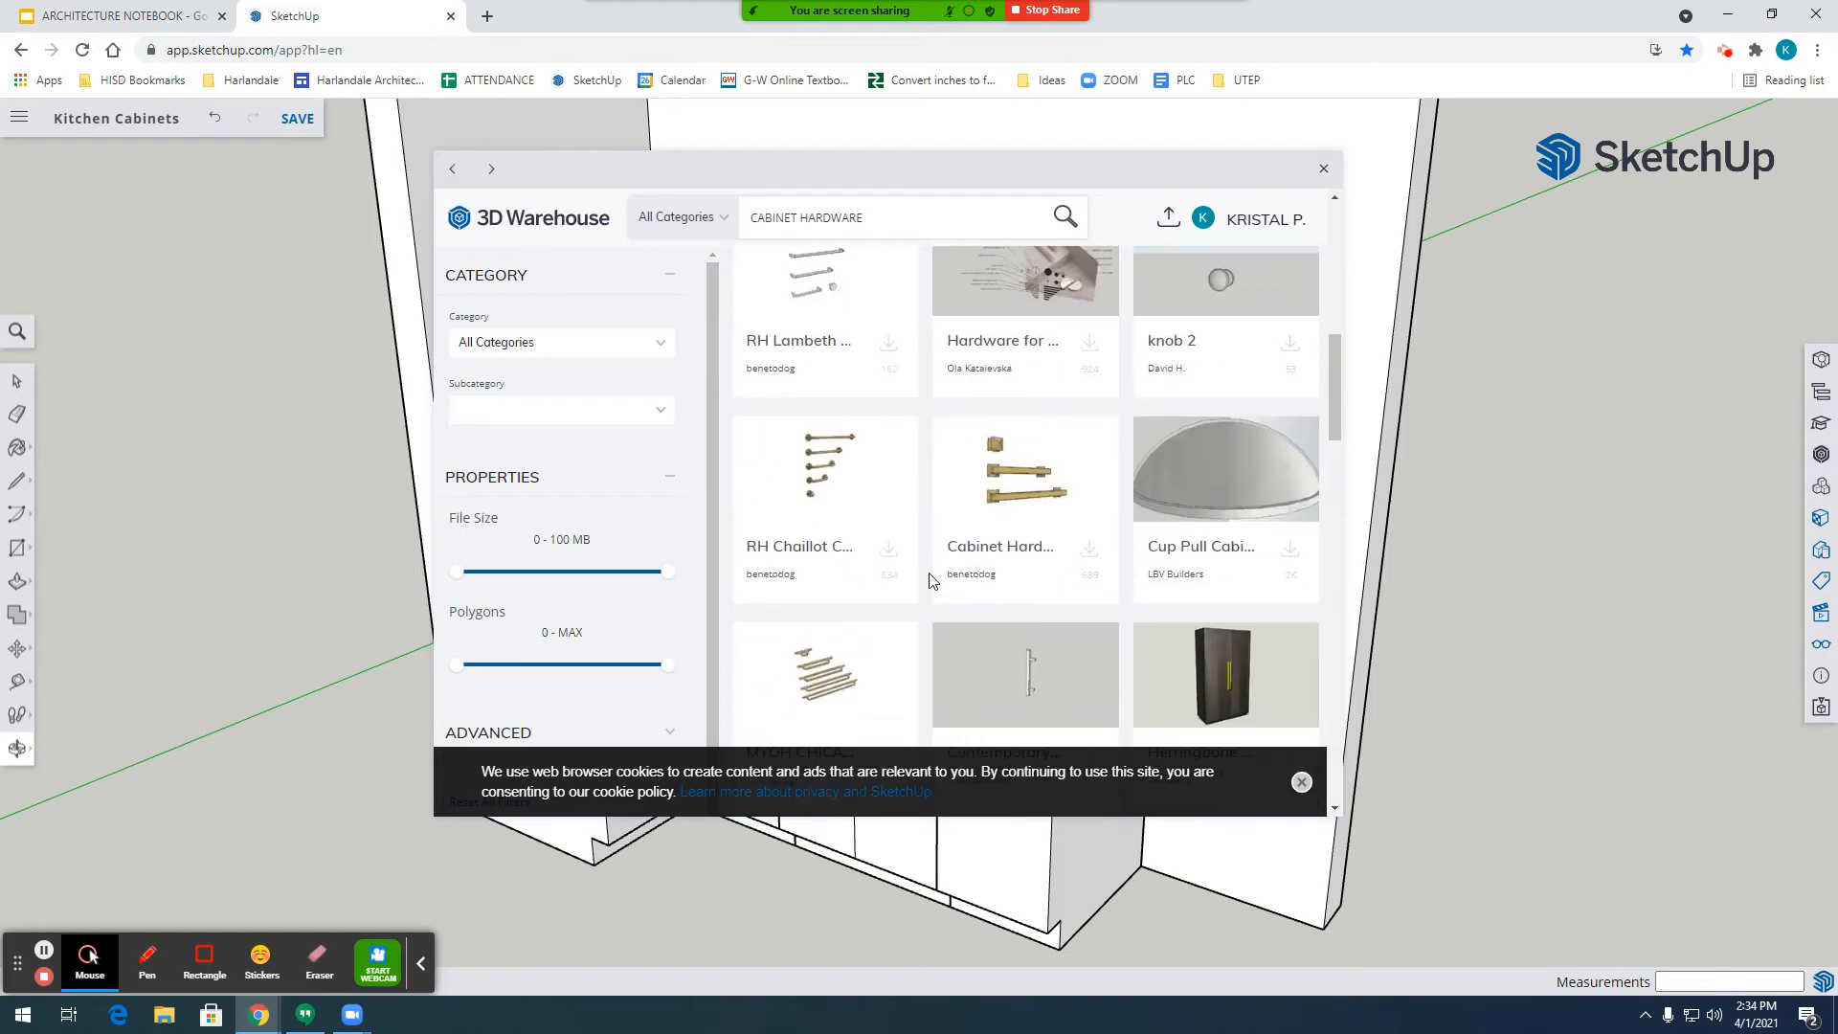
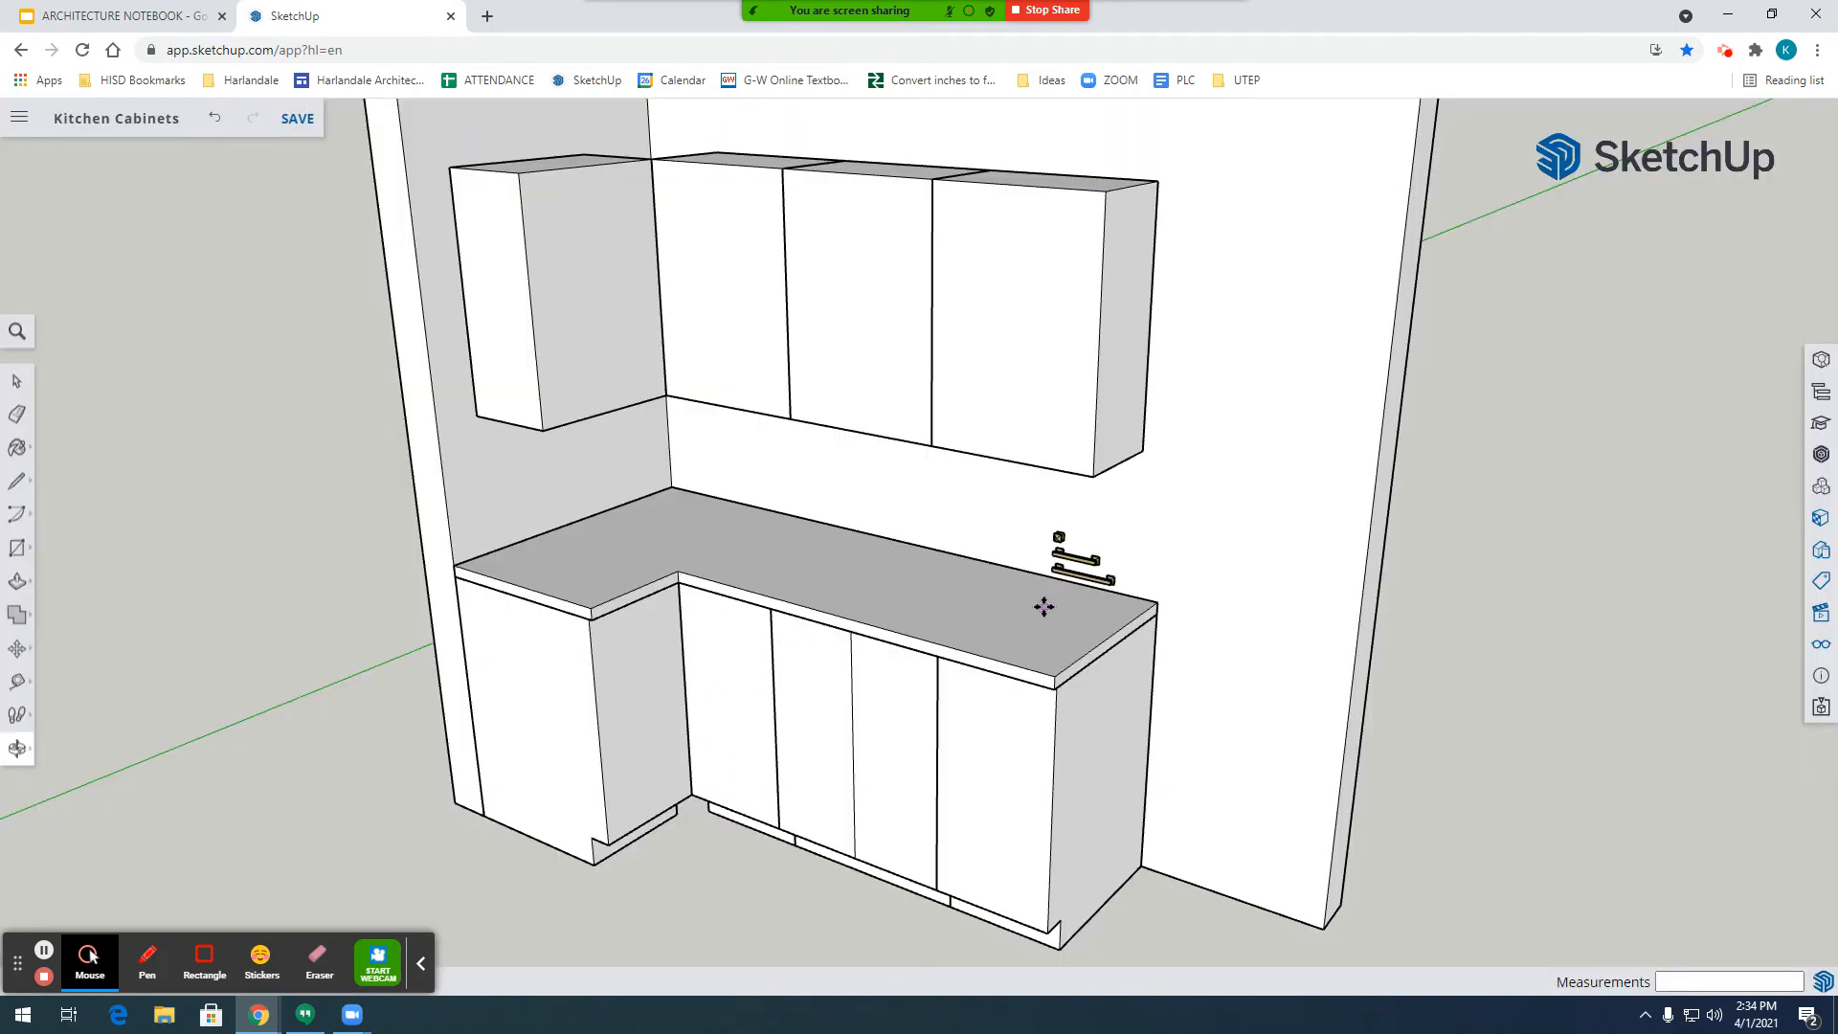
left_click(1043, 612)
scroll(1039, 632, "up", 3)
scroll(1038, 667, "up", 1)
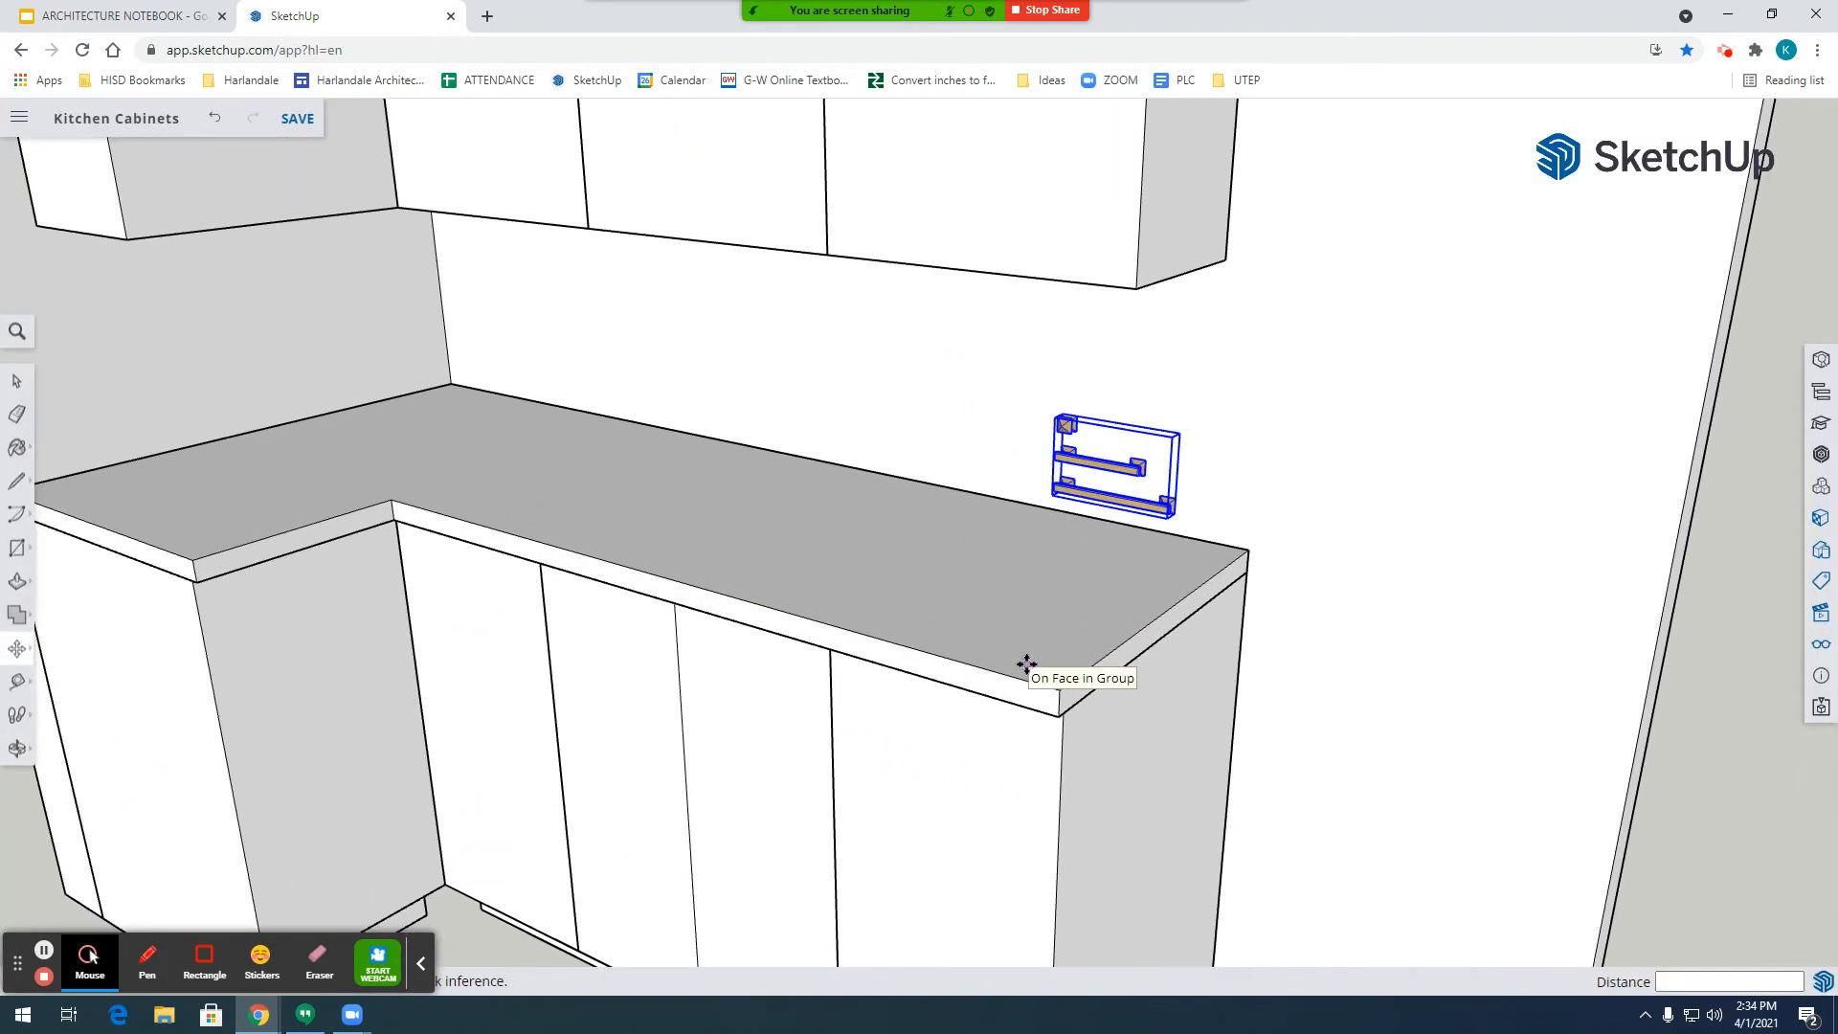
Open the hardware set above the countertop and copy its longer bar pull.
left_click(17, 381)
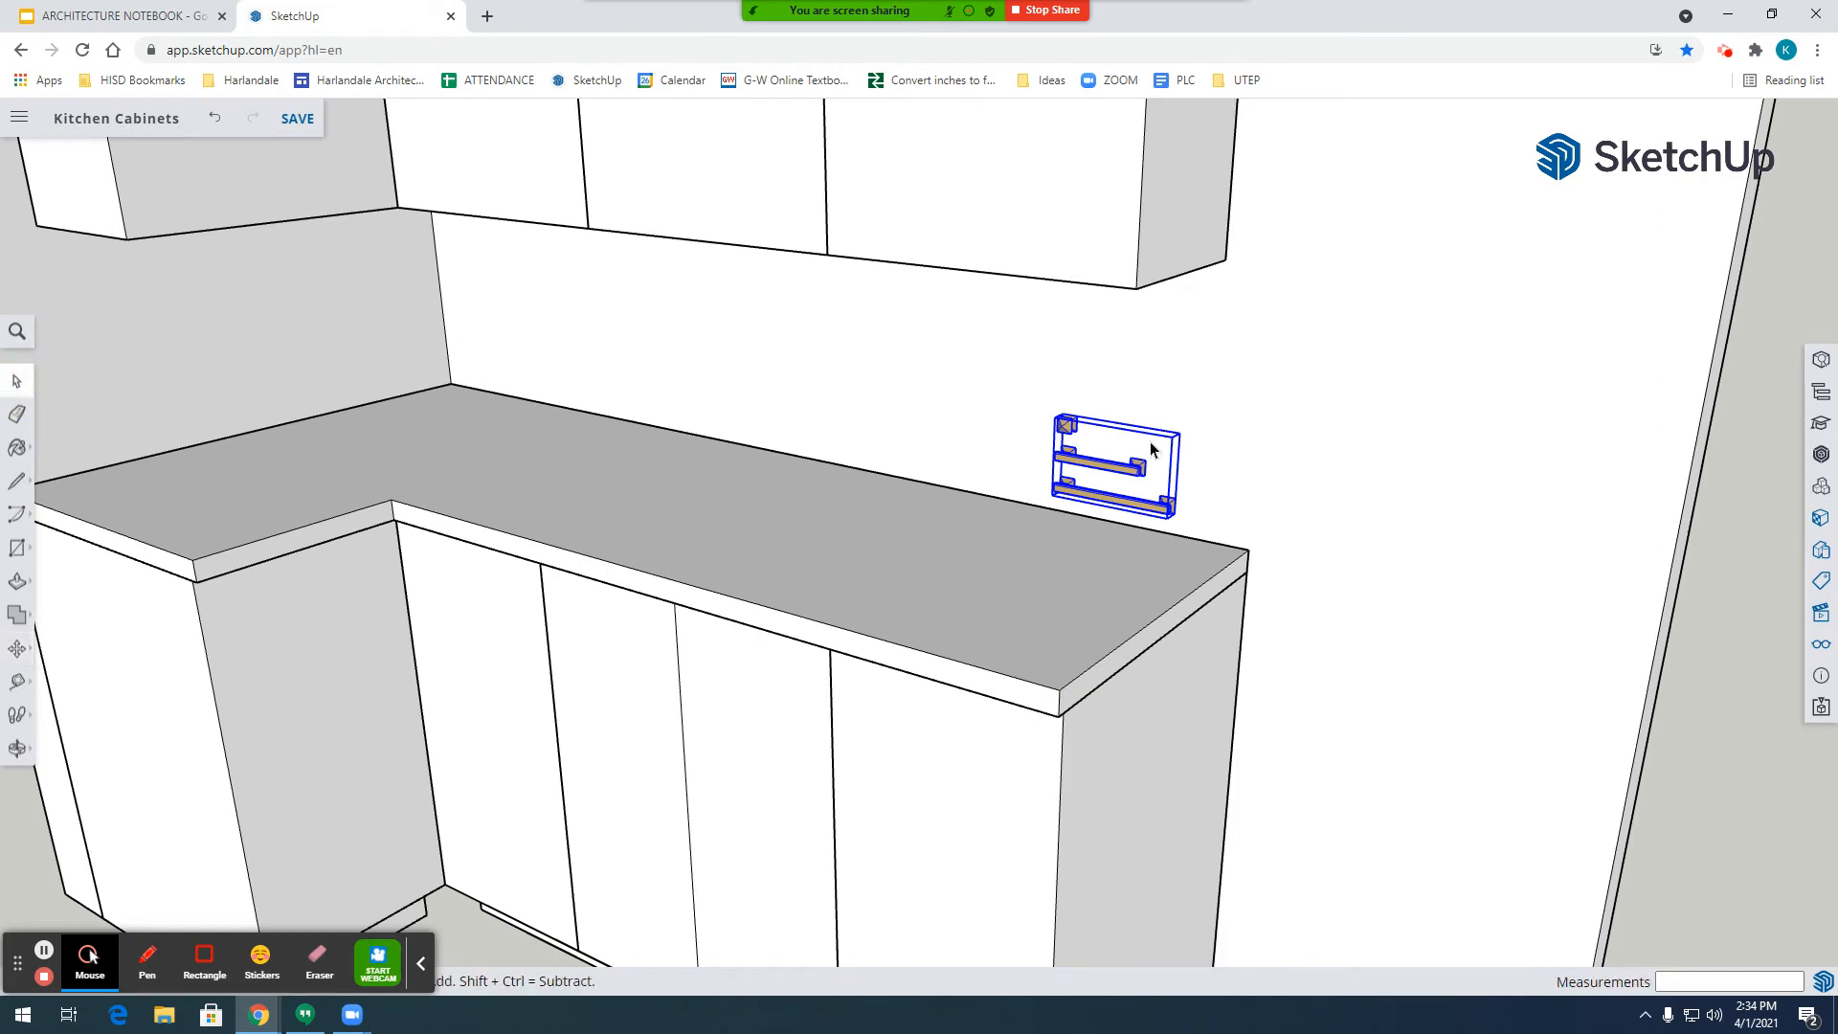
left_click(1126, 525)
left_click(1091, 497)
double_click(1089, 497)
left_click(1089, 503)
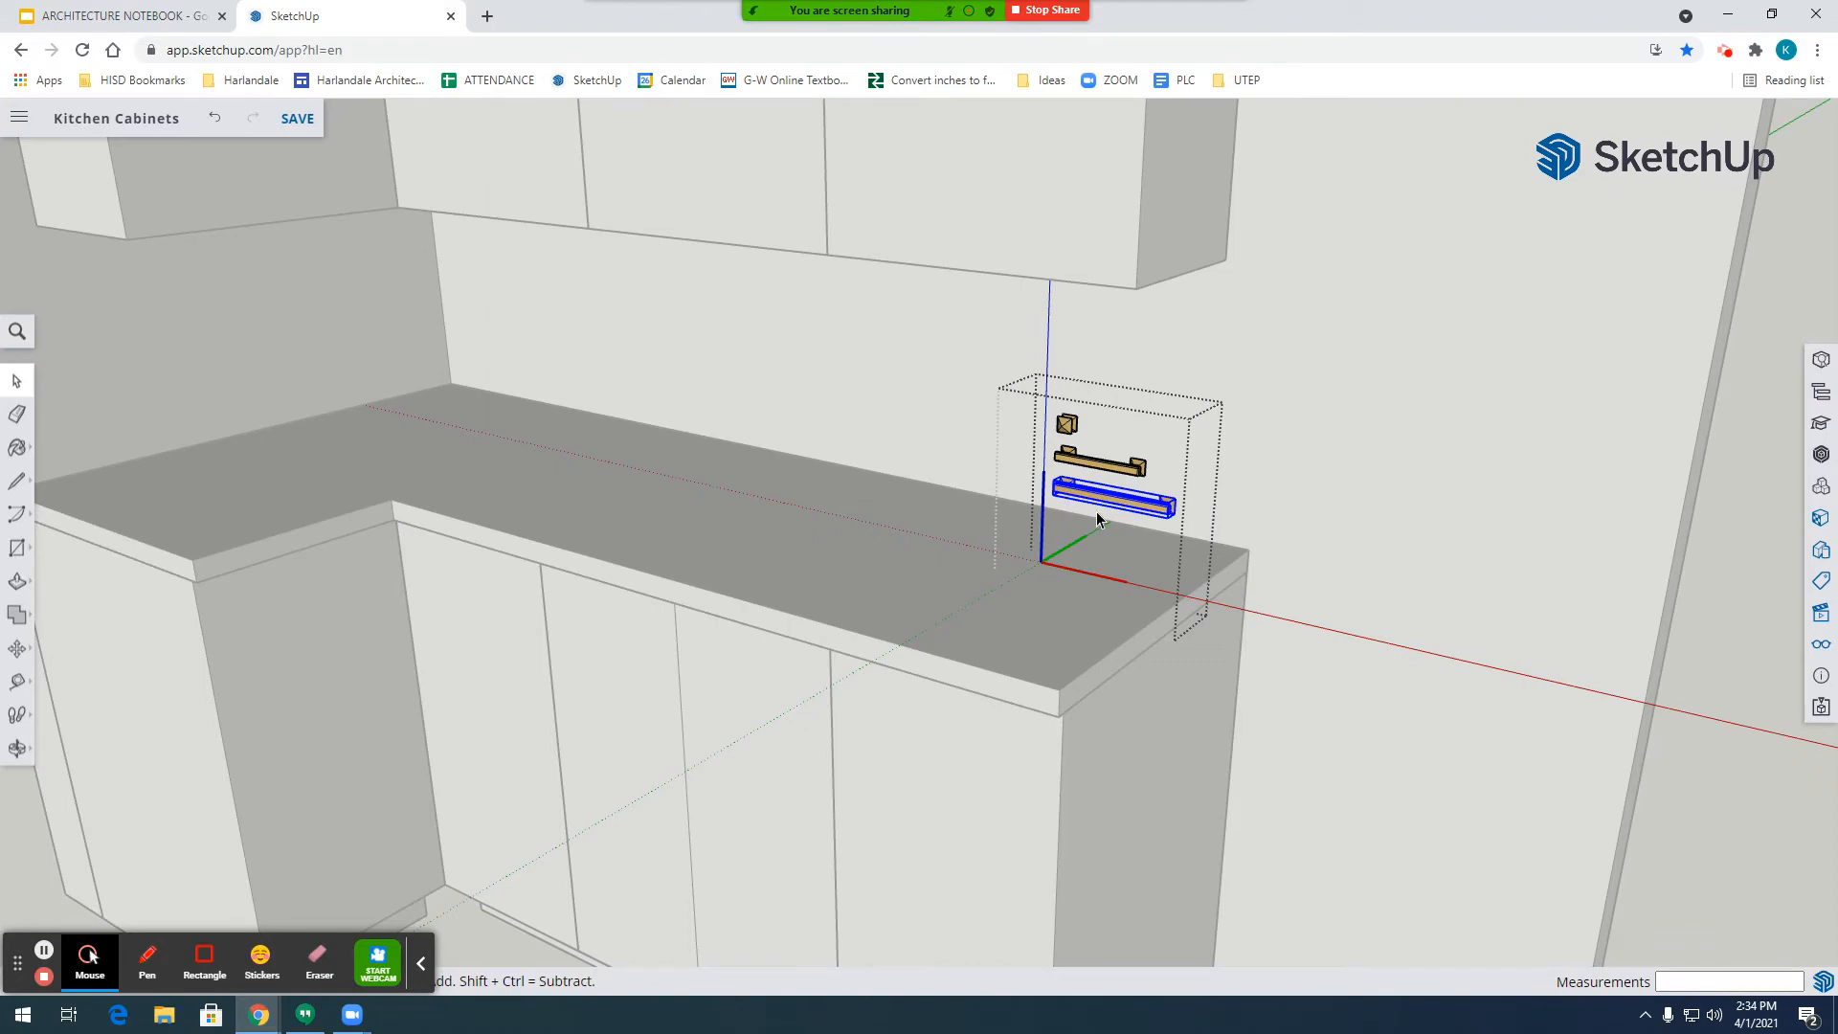
left_click(934, 511)
Open the base cabinet at the countertop's free end for editing and paste the bar pull in front of its door.
scroll(963, 521, "down", 3)
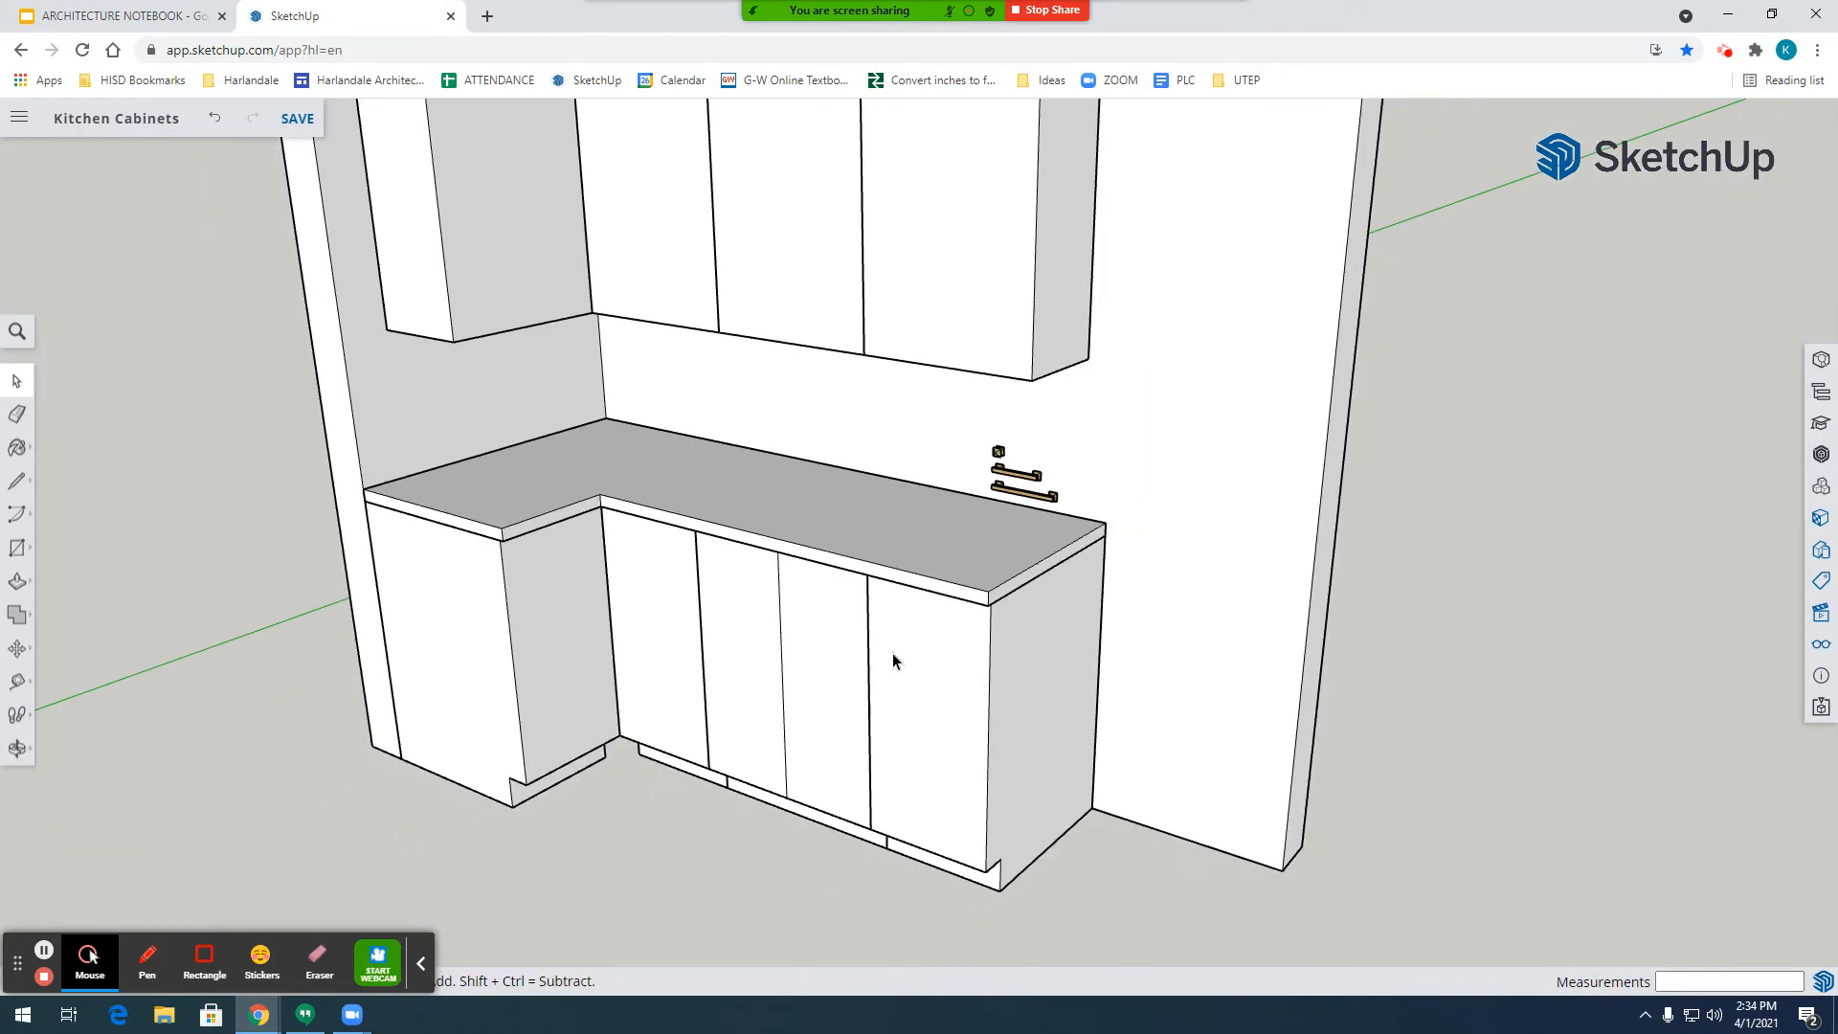
scroll(876, 713, "up", 3)
double_click(1026, 661)
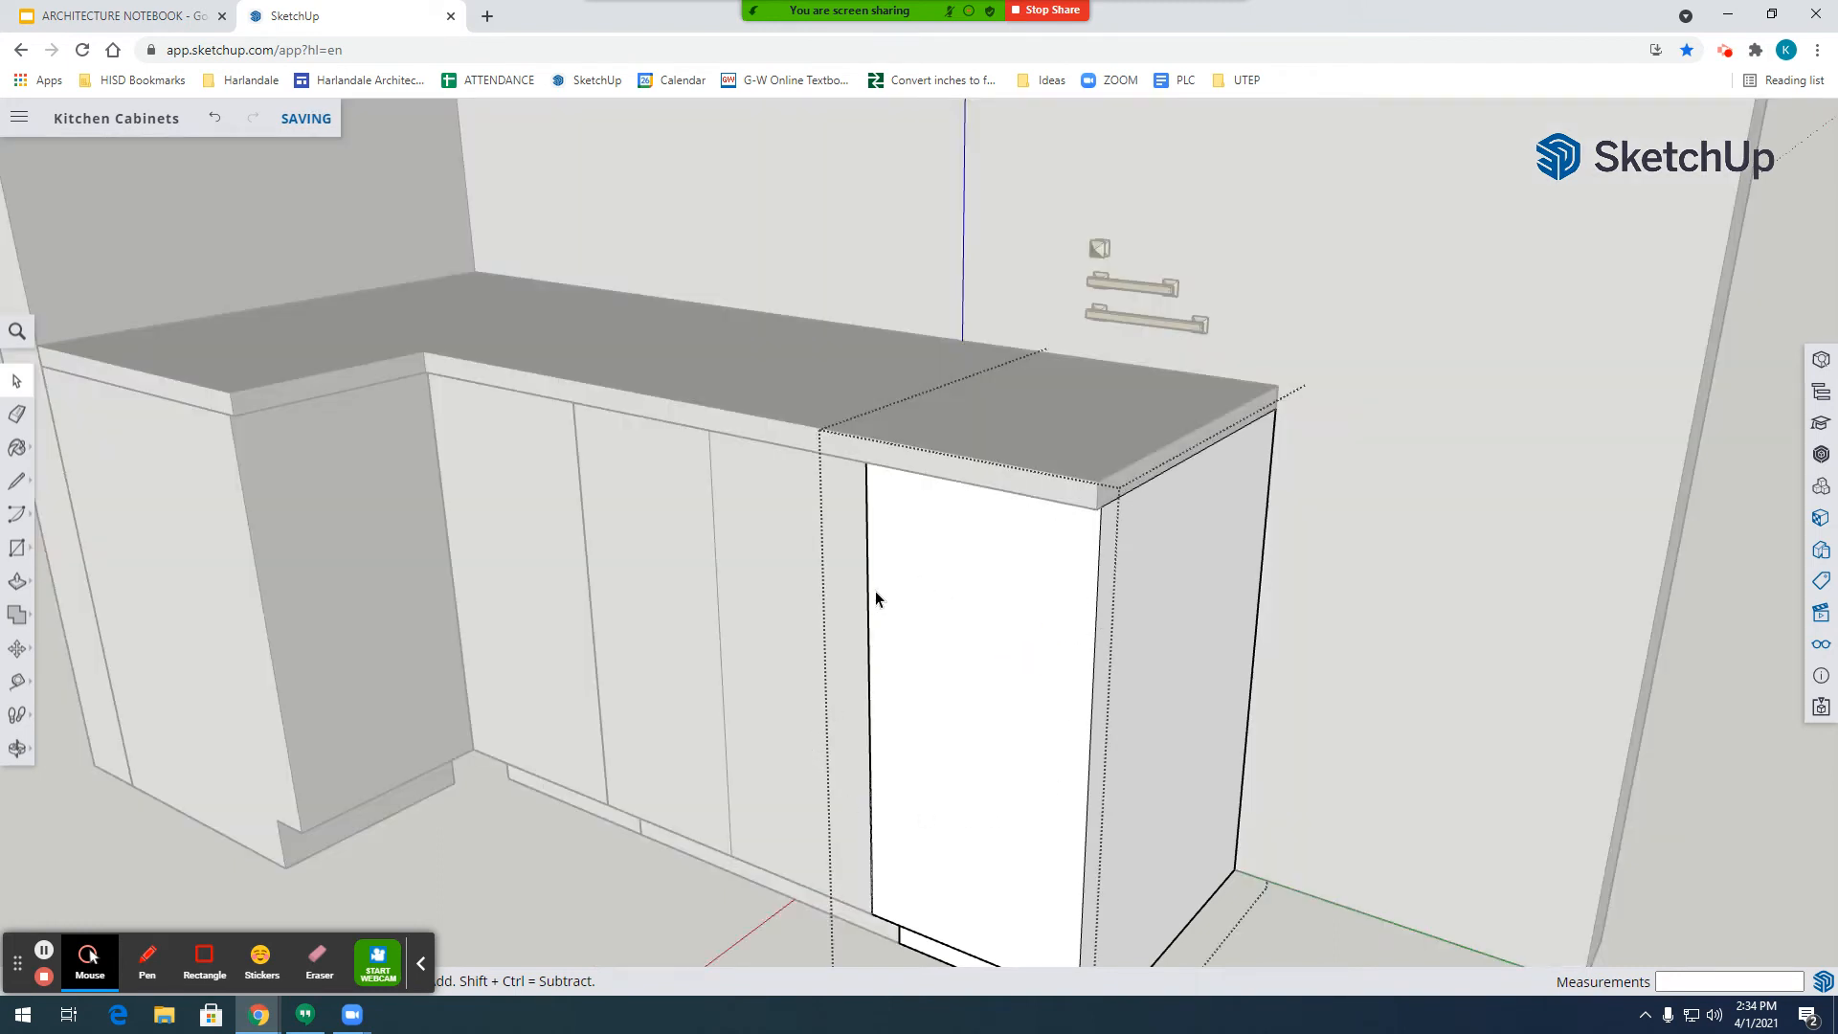
key("ctrl+v")
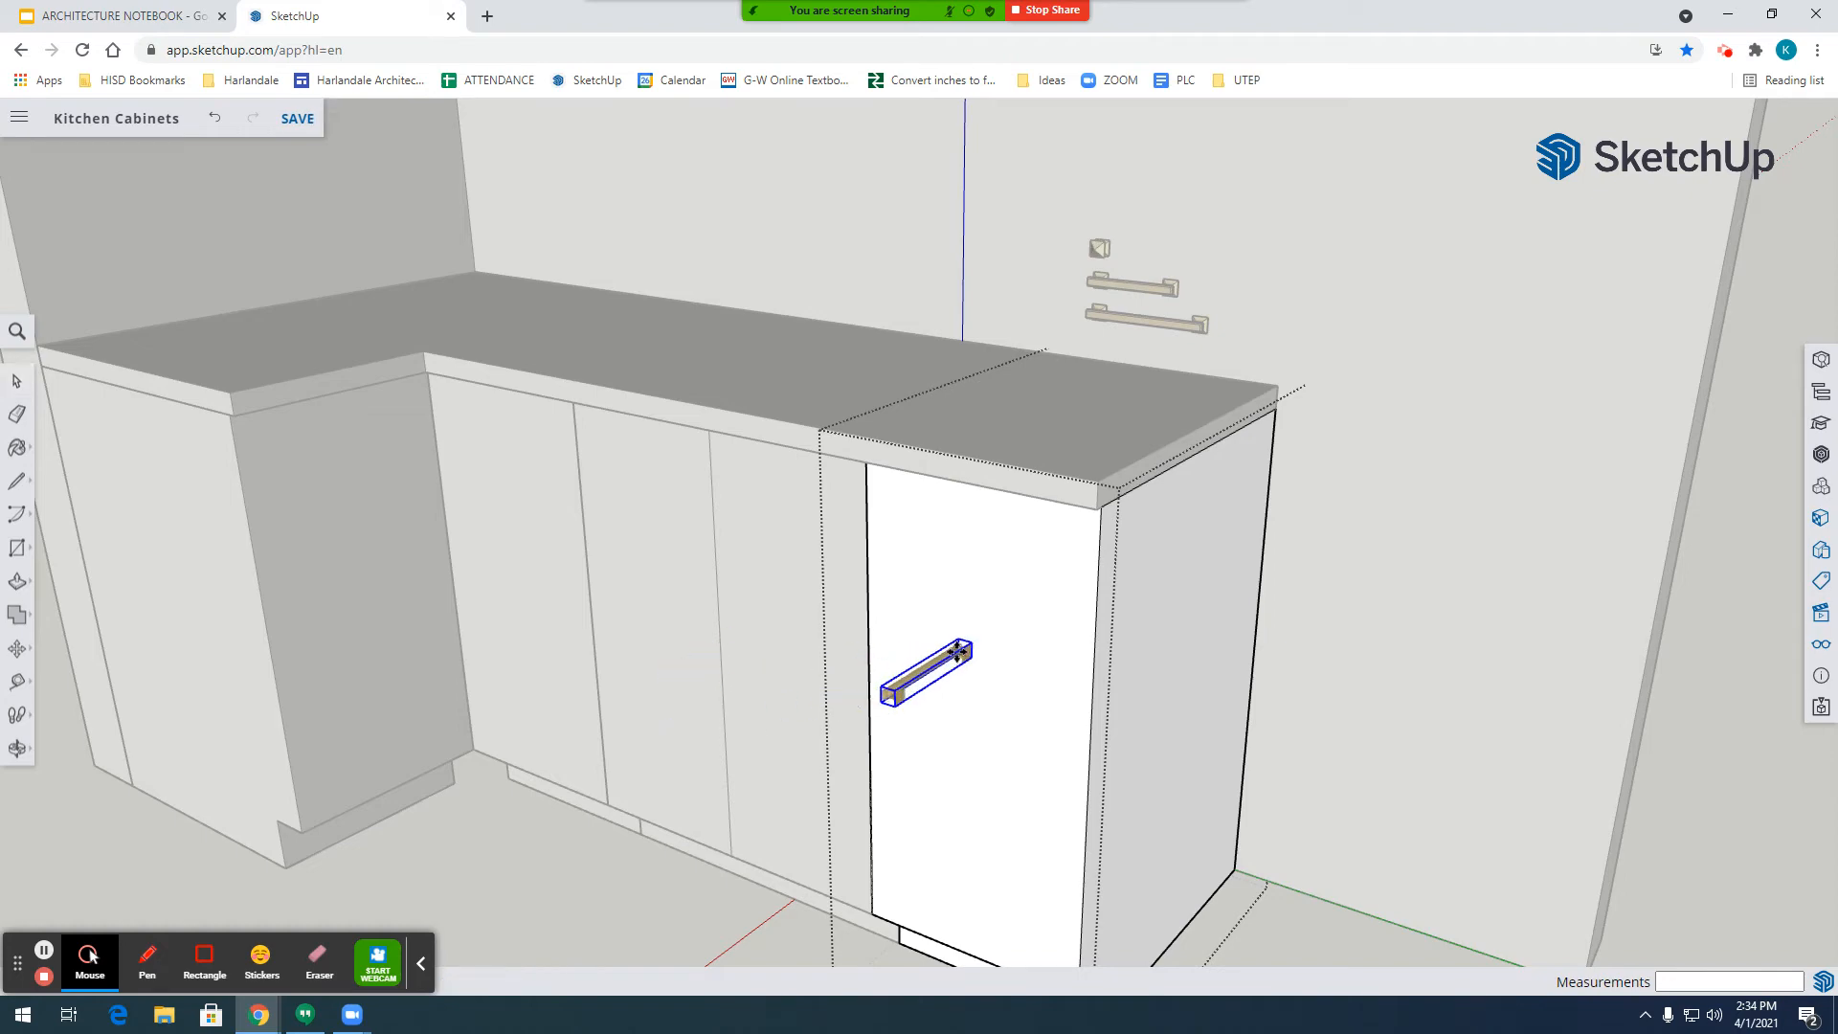
left_click(911, 652)
Rotate the pasted bar pull 90 degrees so that it stands vertically.
left_click(26, 753)
left_click_drag(932, 792, 337, 553)
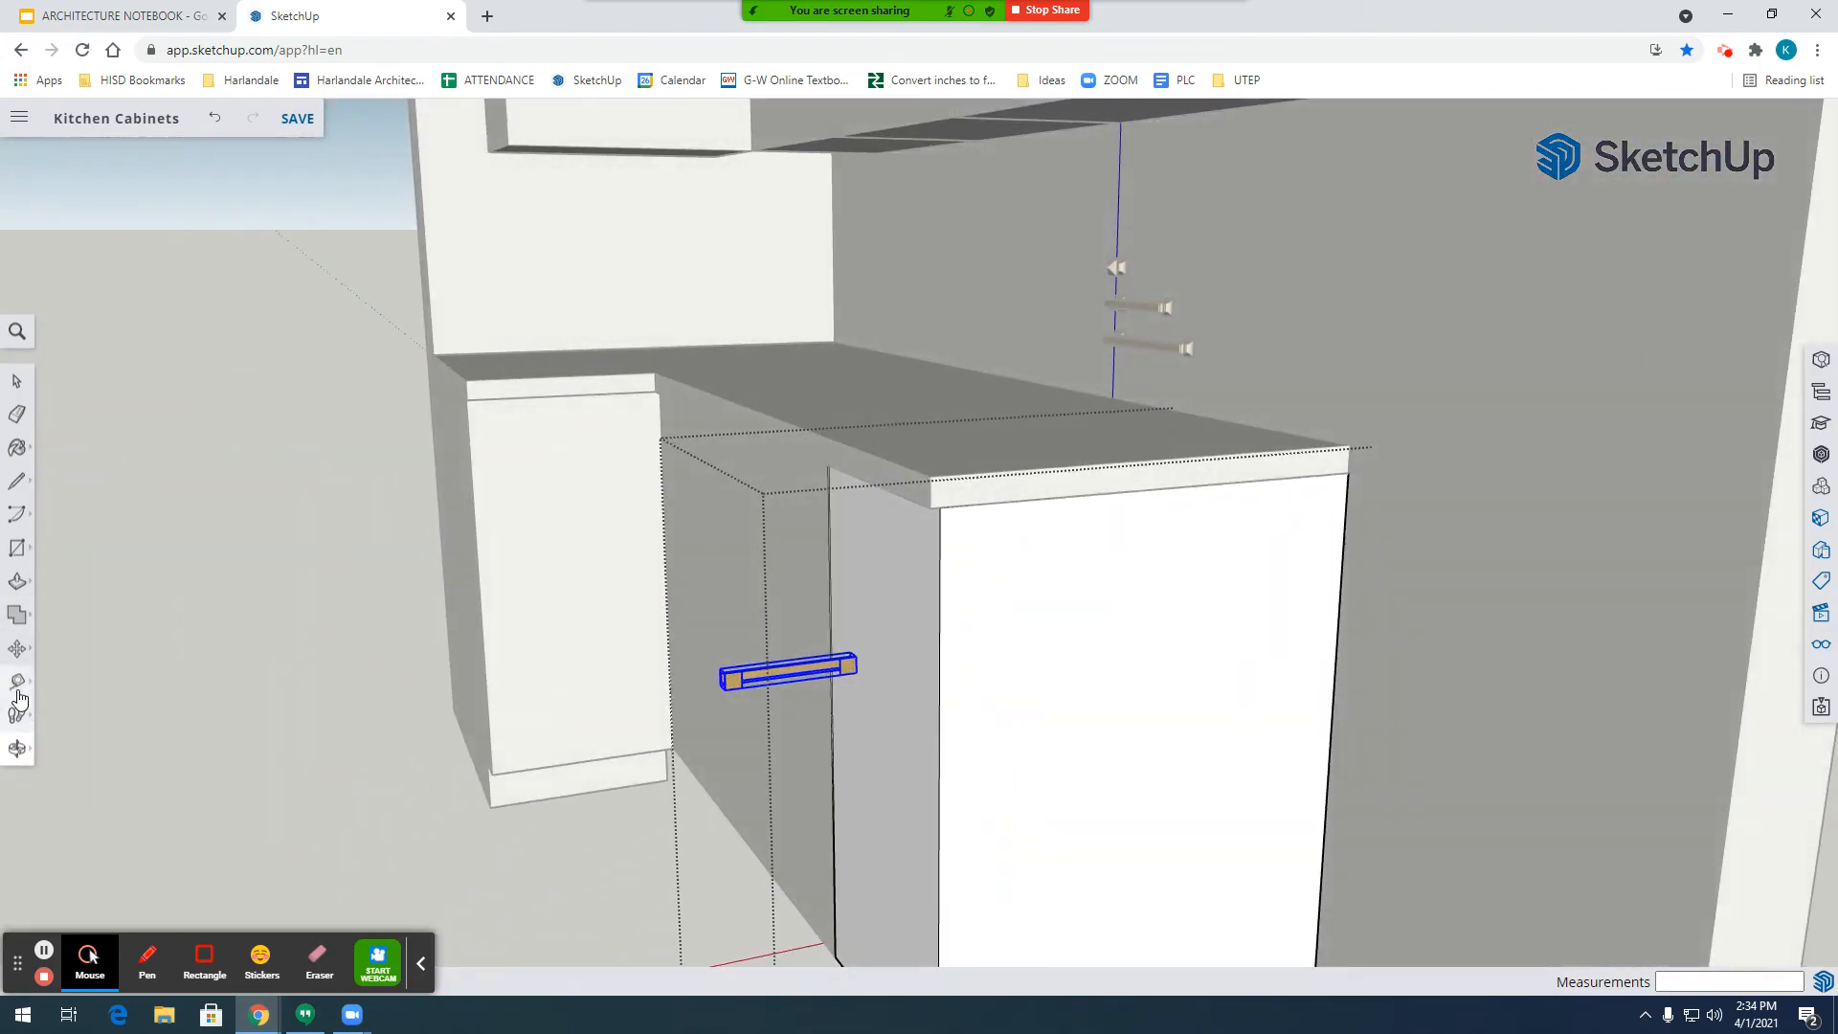
left_click(20, 753)
left_click(21, 621)
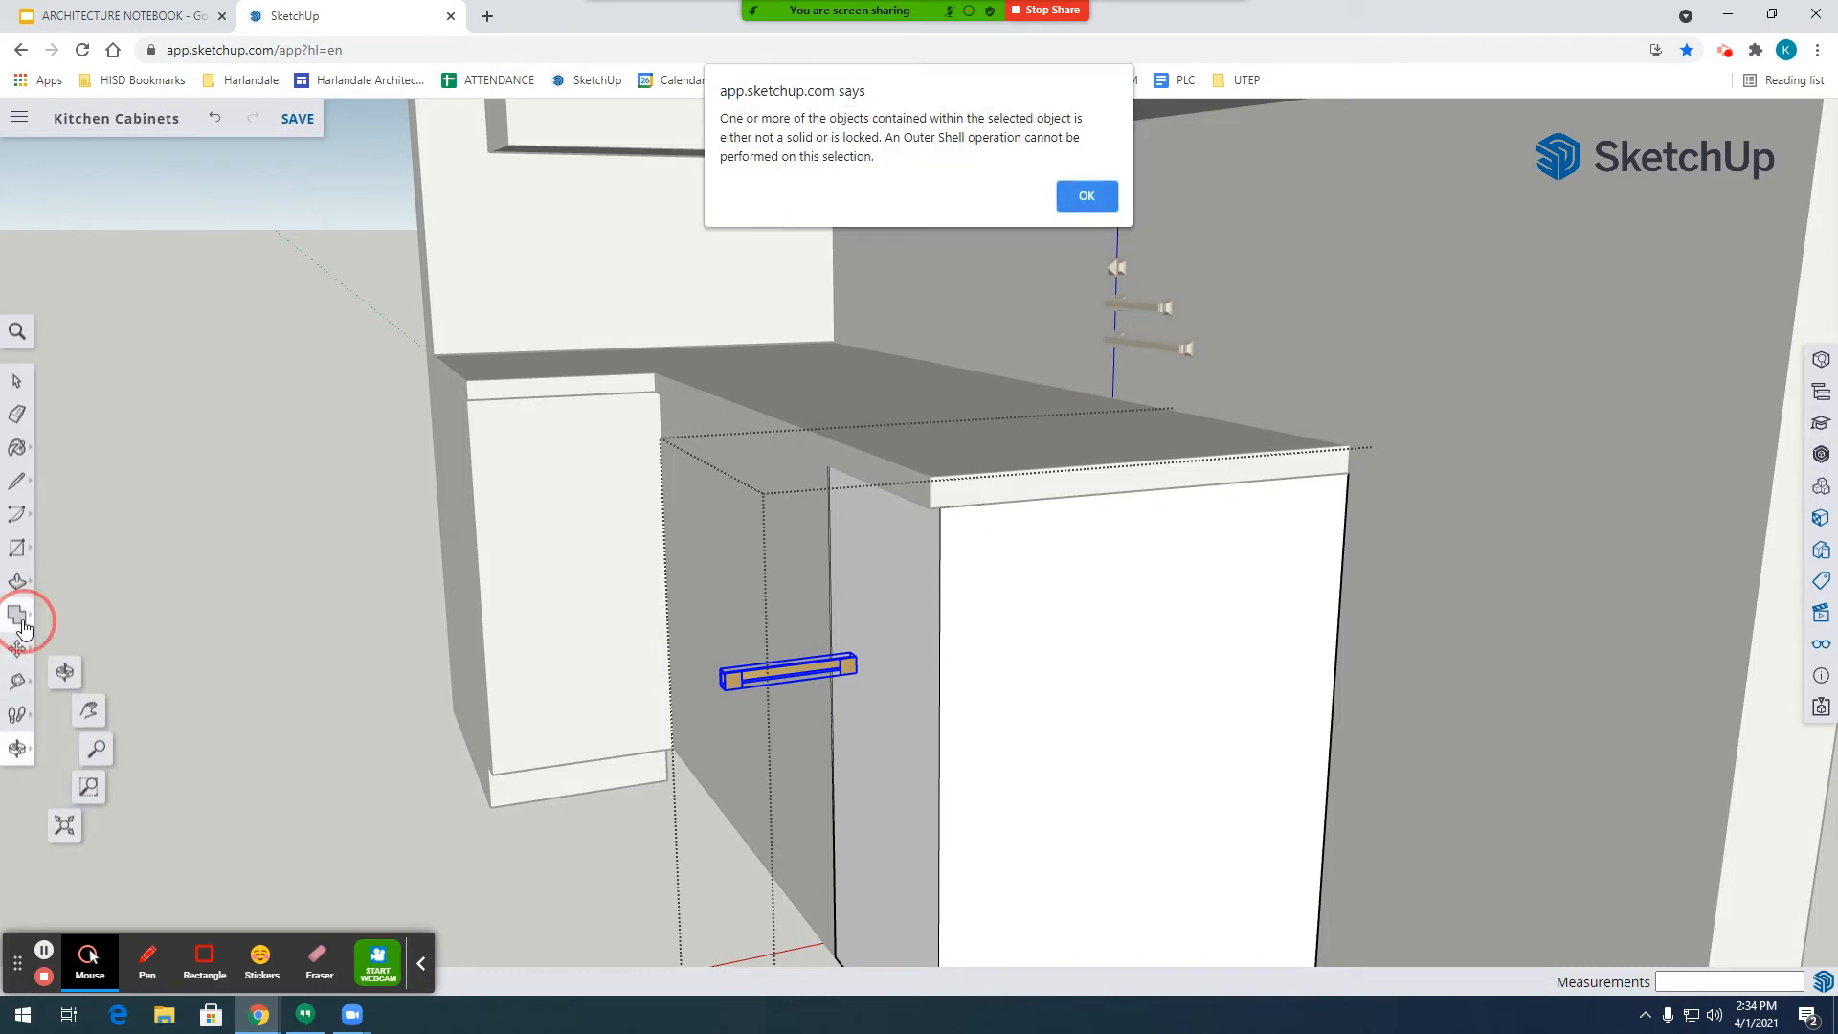
left_click(1098, 201)
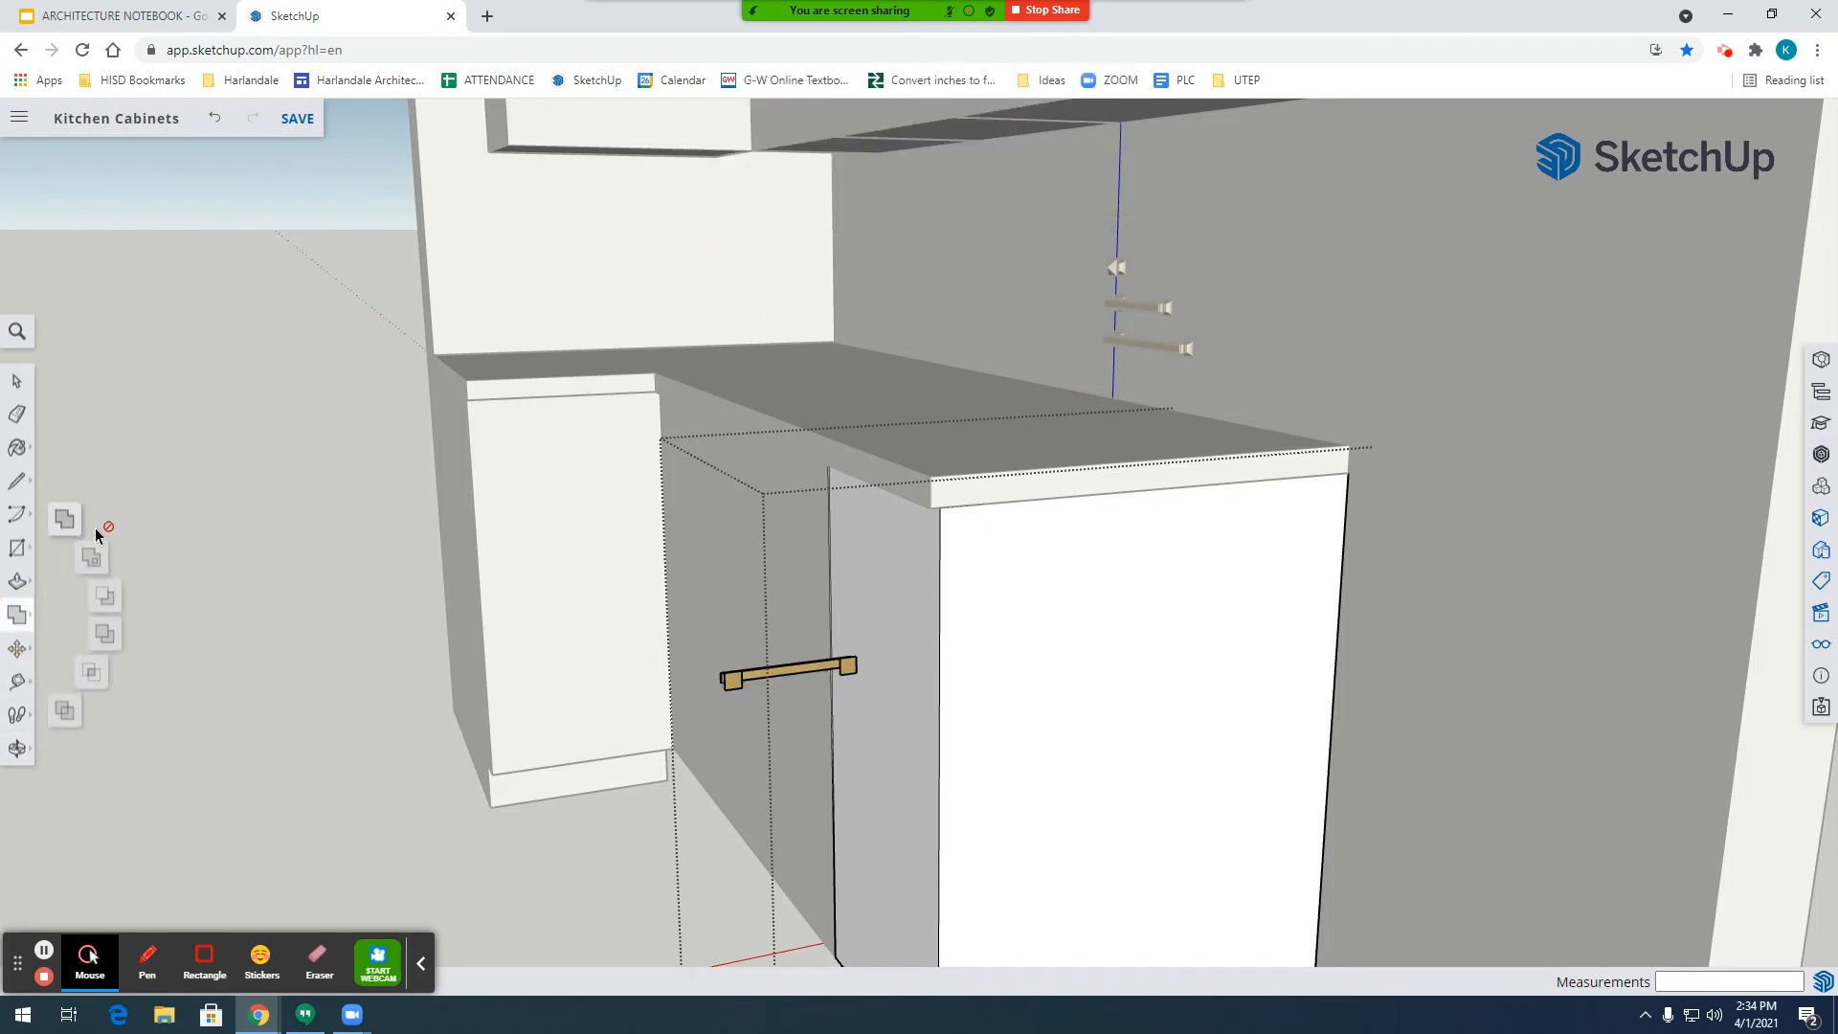
left_click(16, 650)
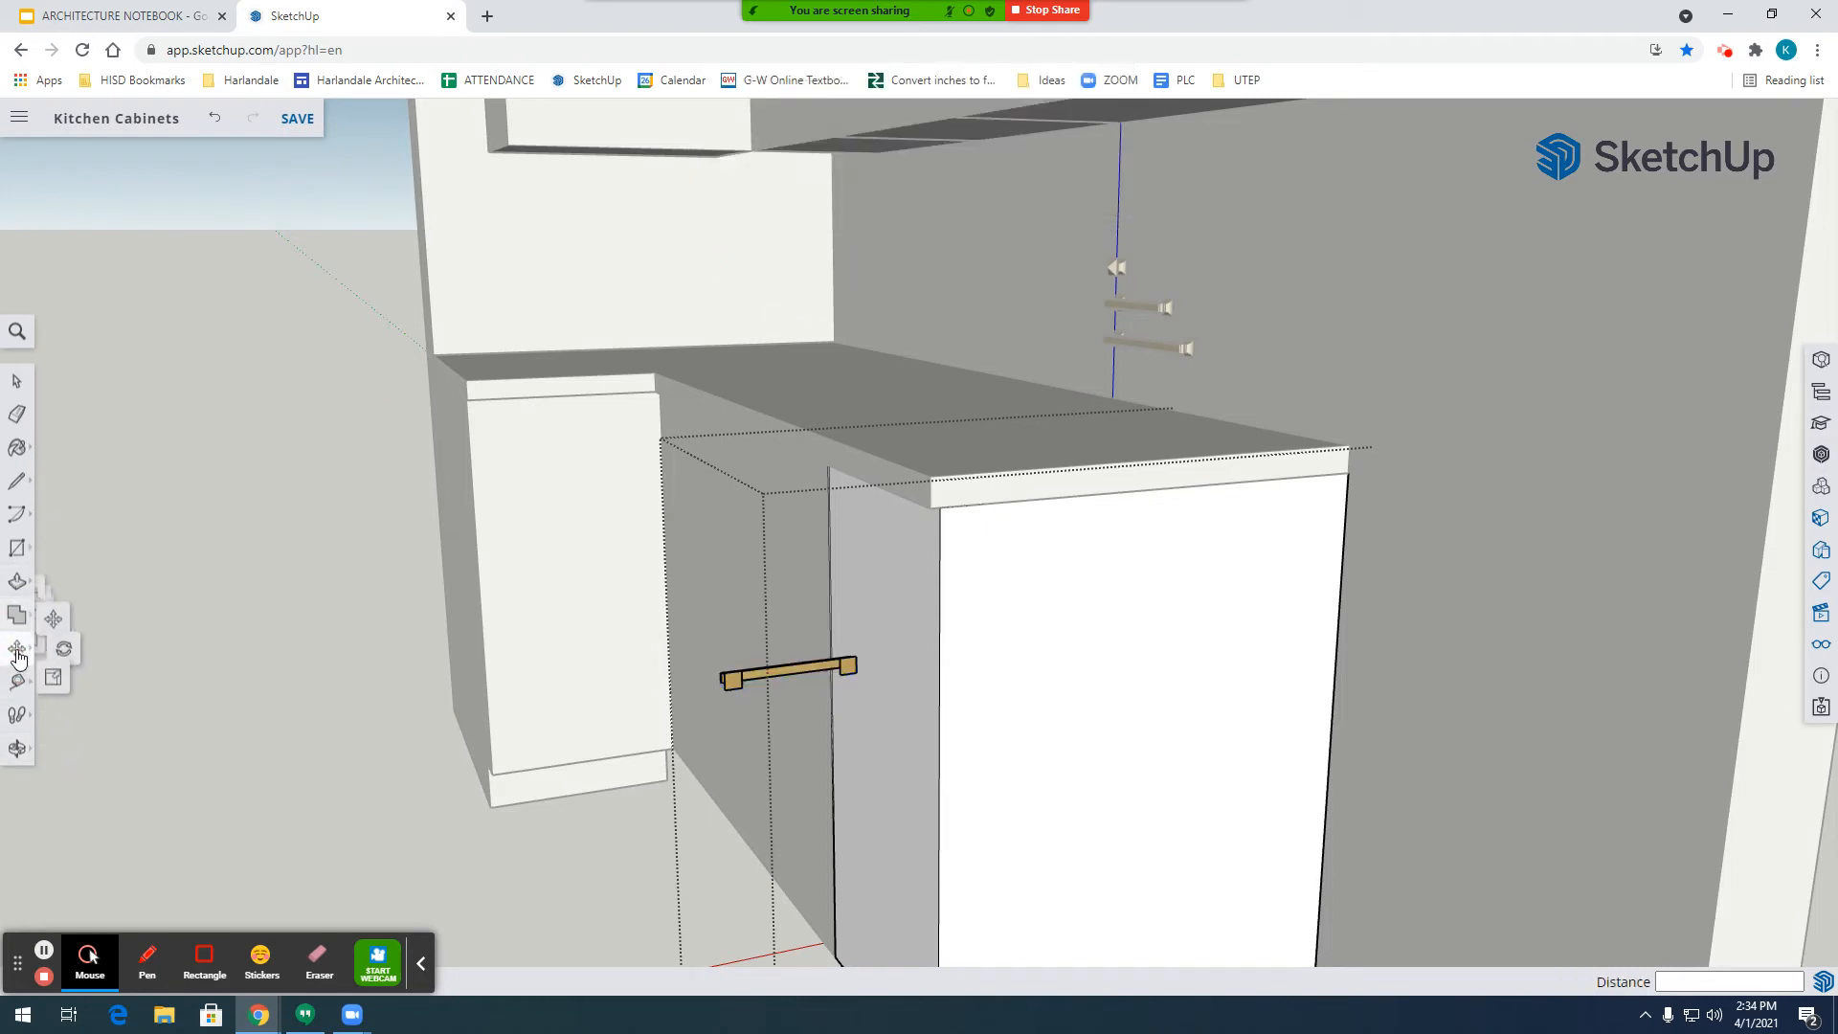
left_click(786, 678)
left_click(816, 673)
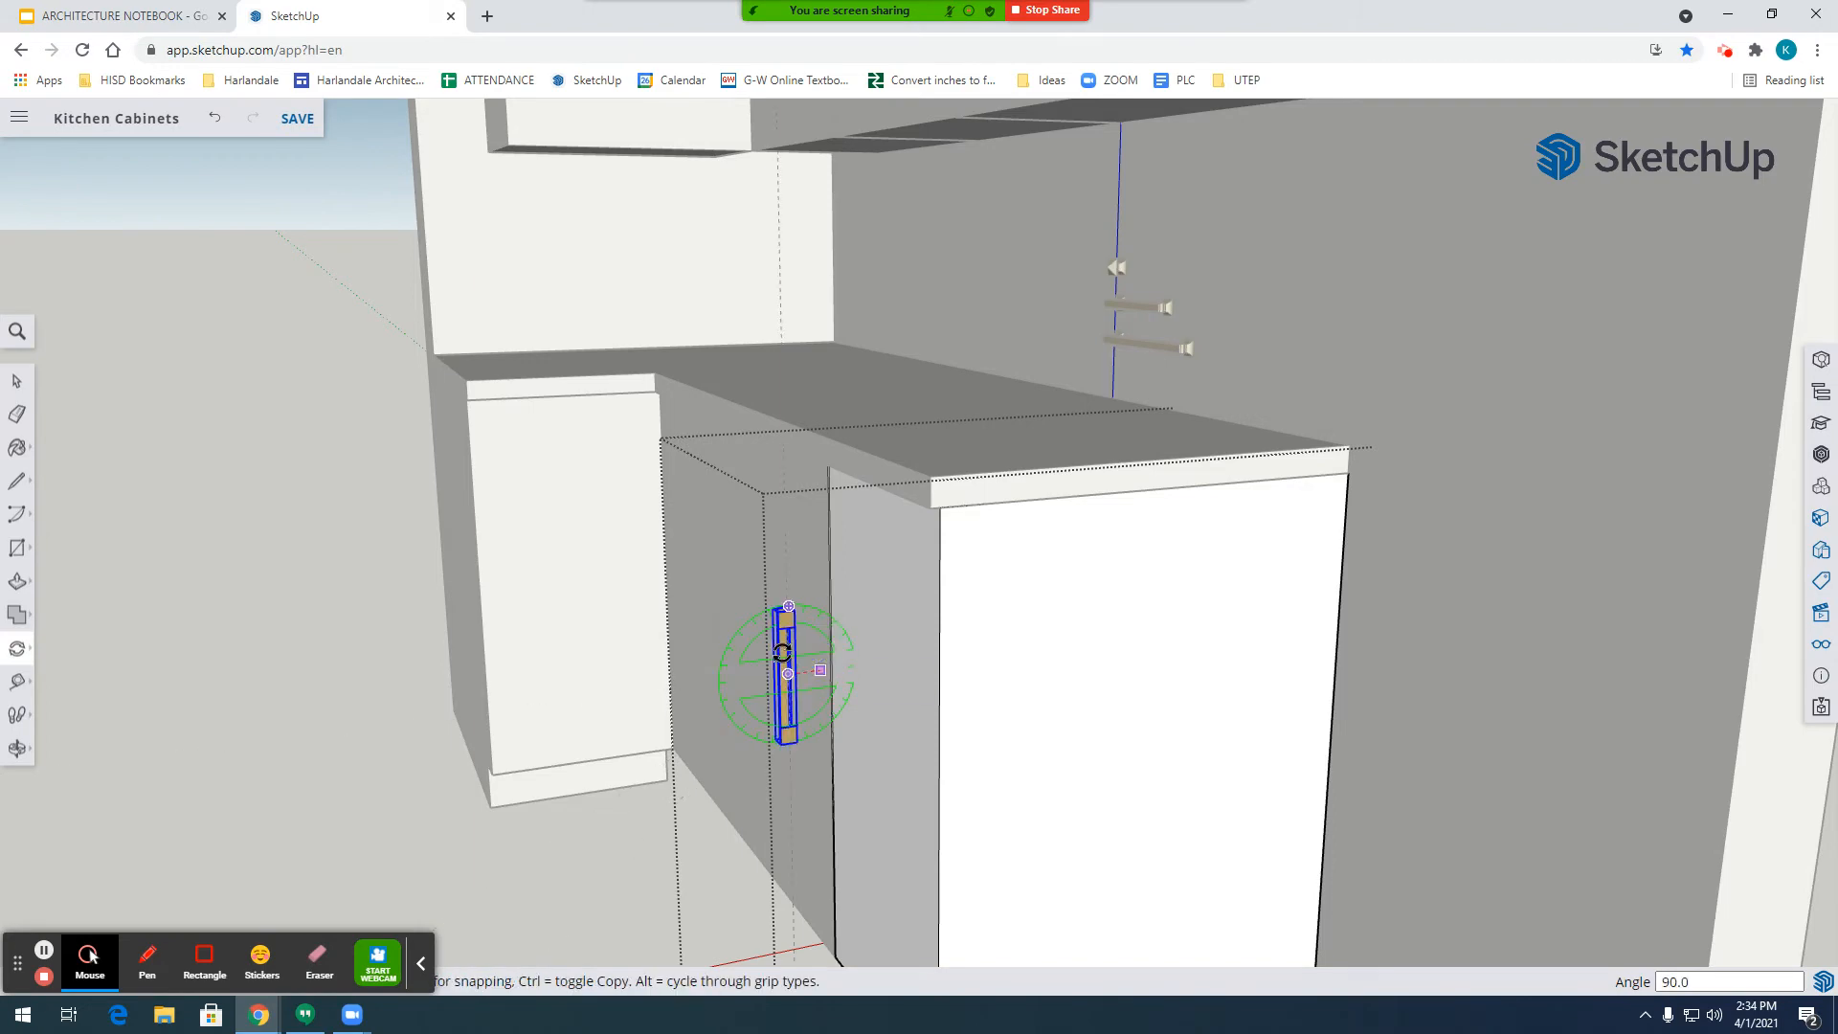
left_click(778, 701)
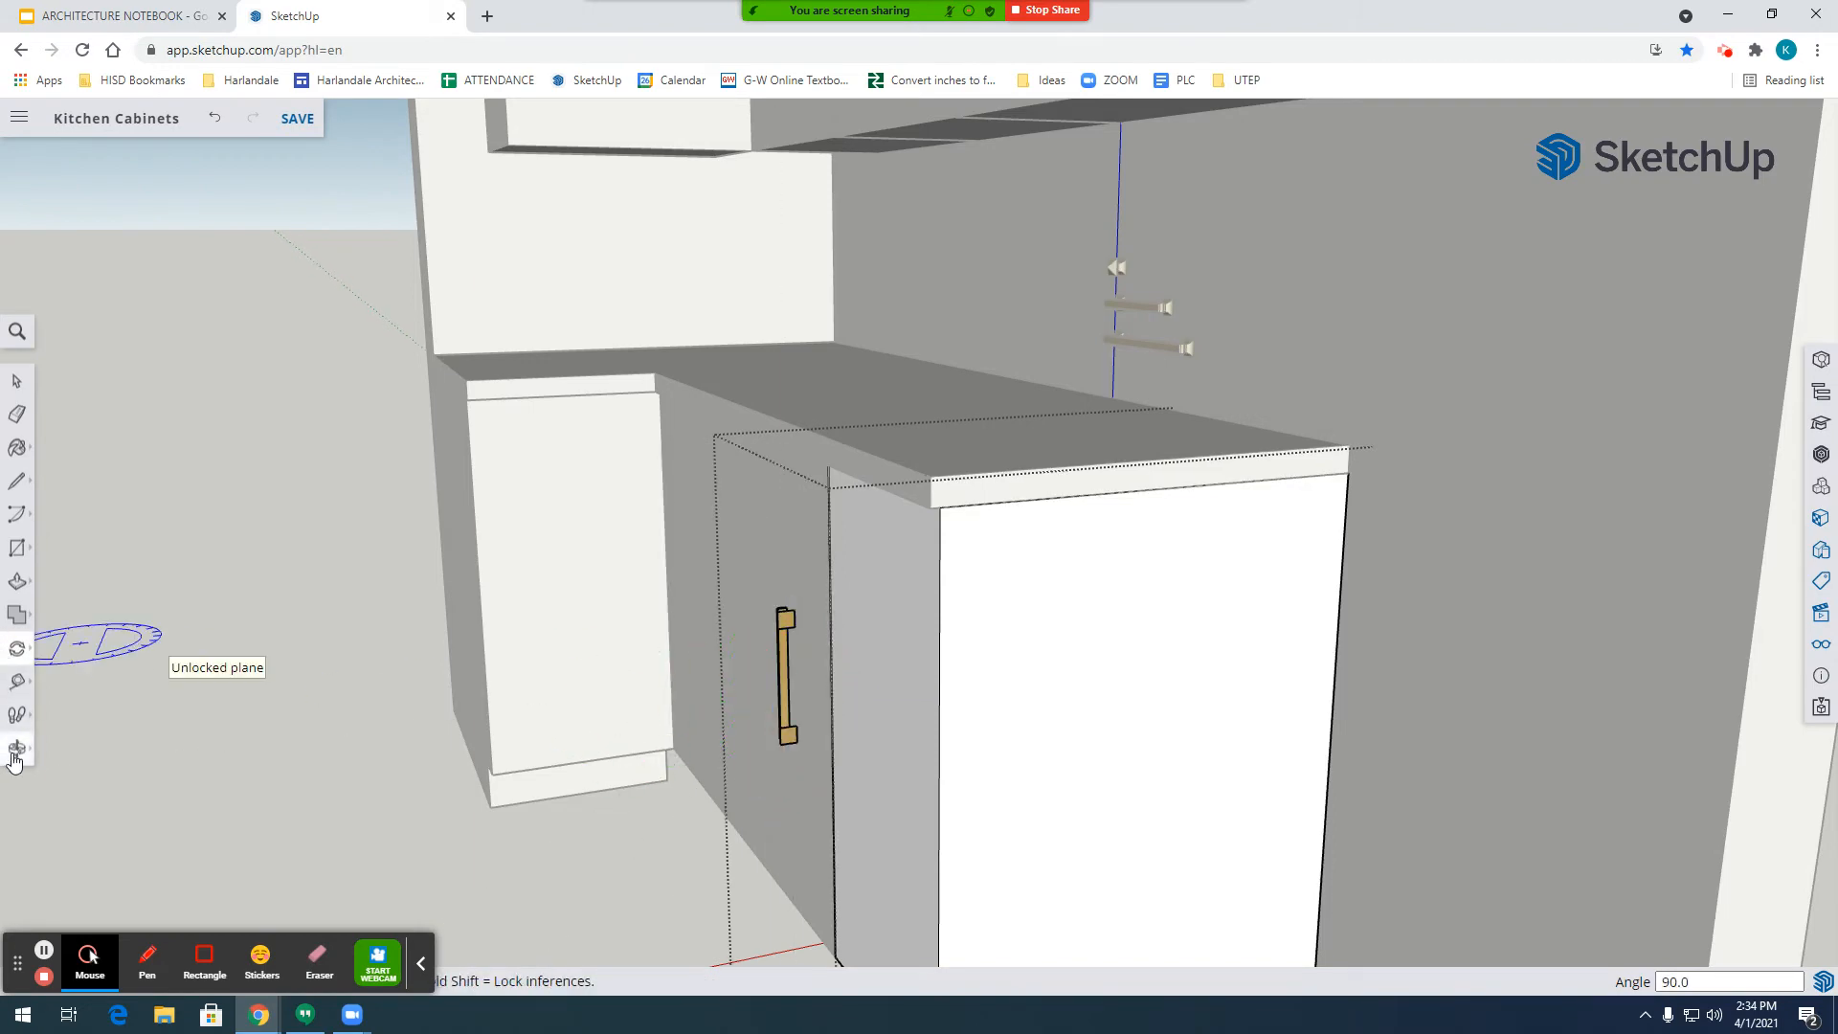
Rotate the vertical bar pull 90 degrees about its upright axis so its mounts face the cabinet door.
middle_click_drag(172, 656, 1476, 856)
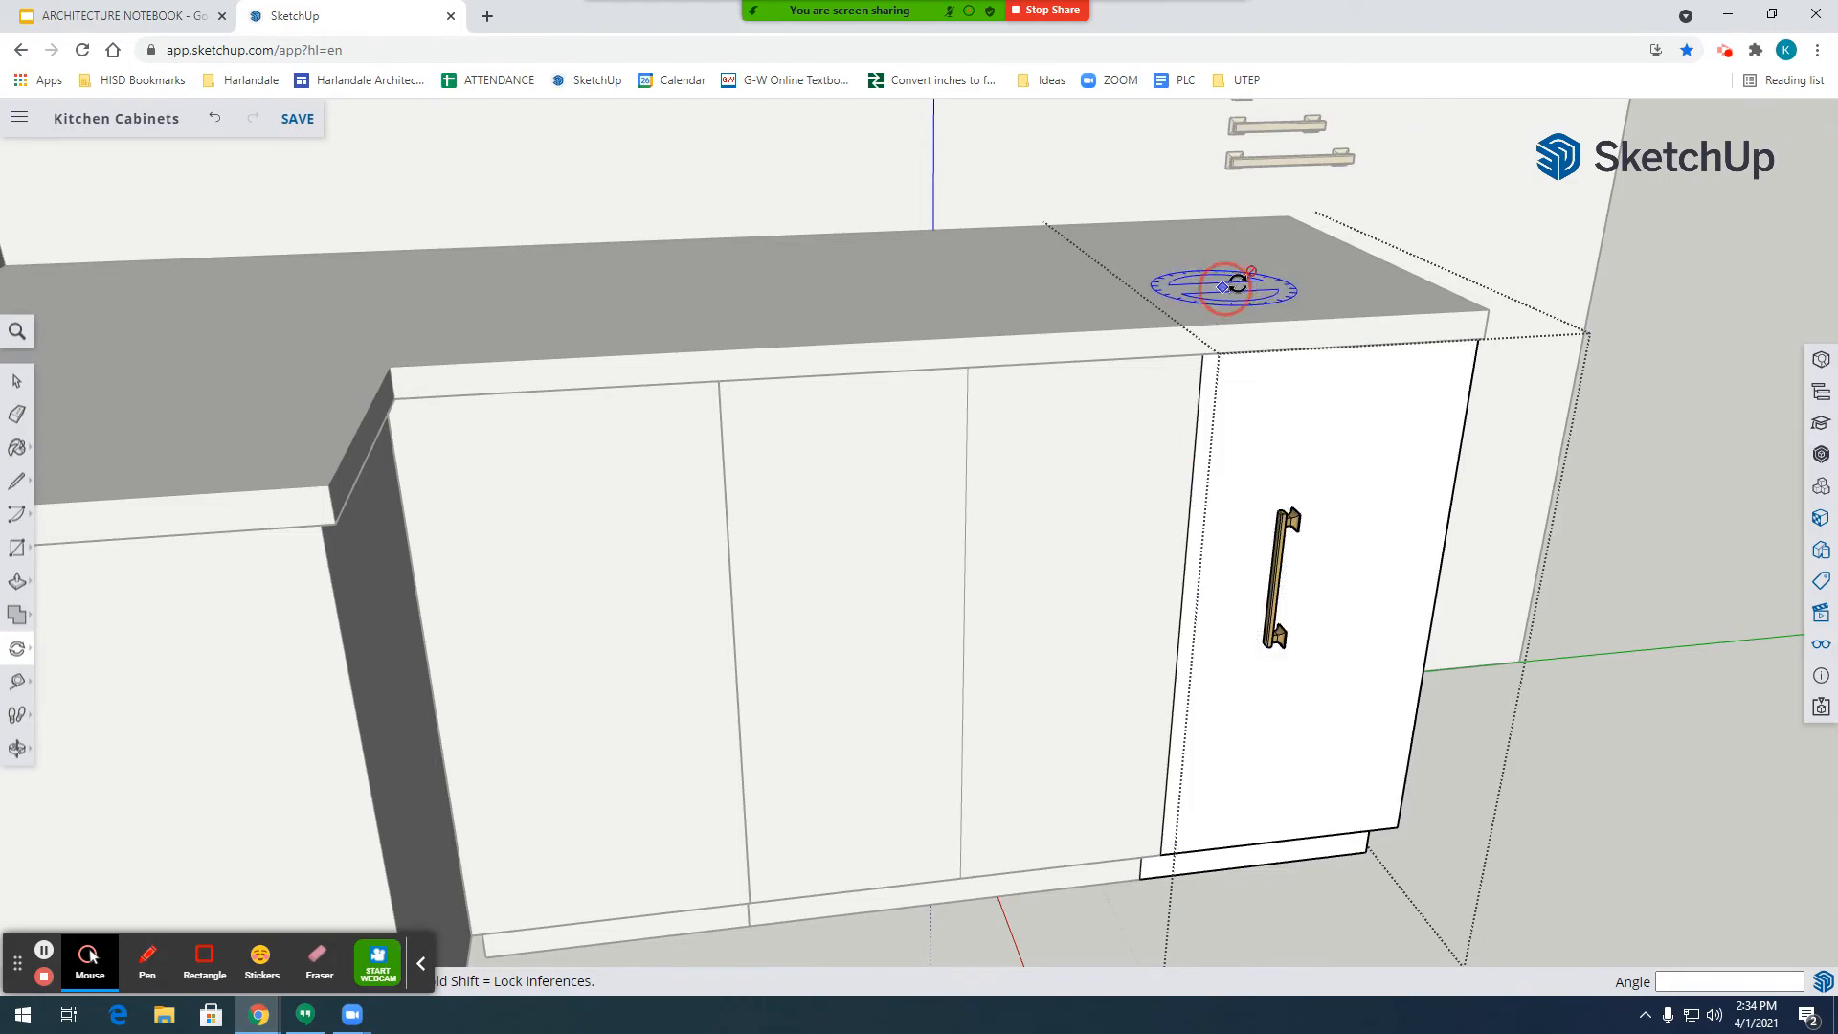
scroll(1235, 536, "up", 6)
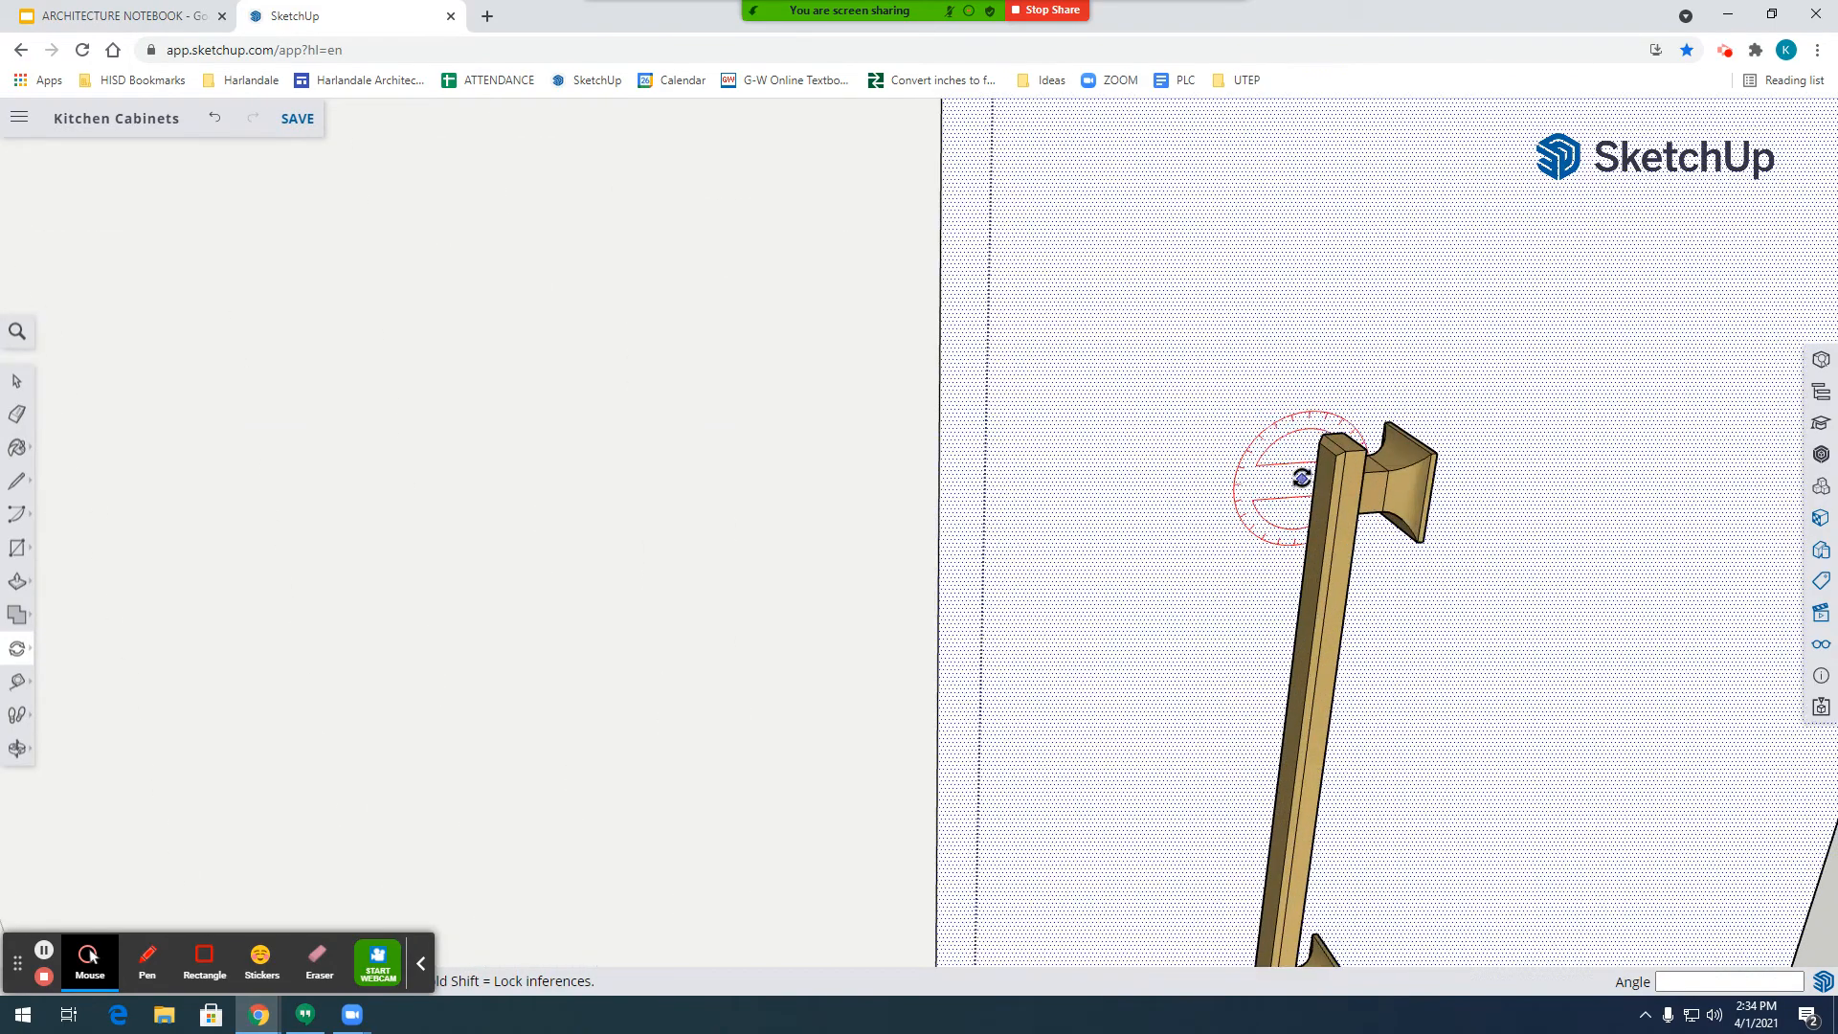
left_click(1369, 422)
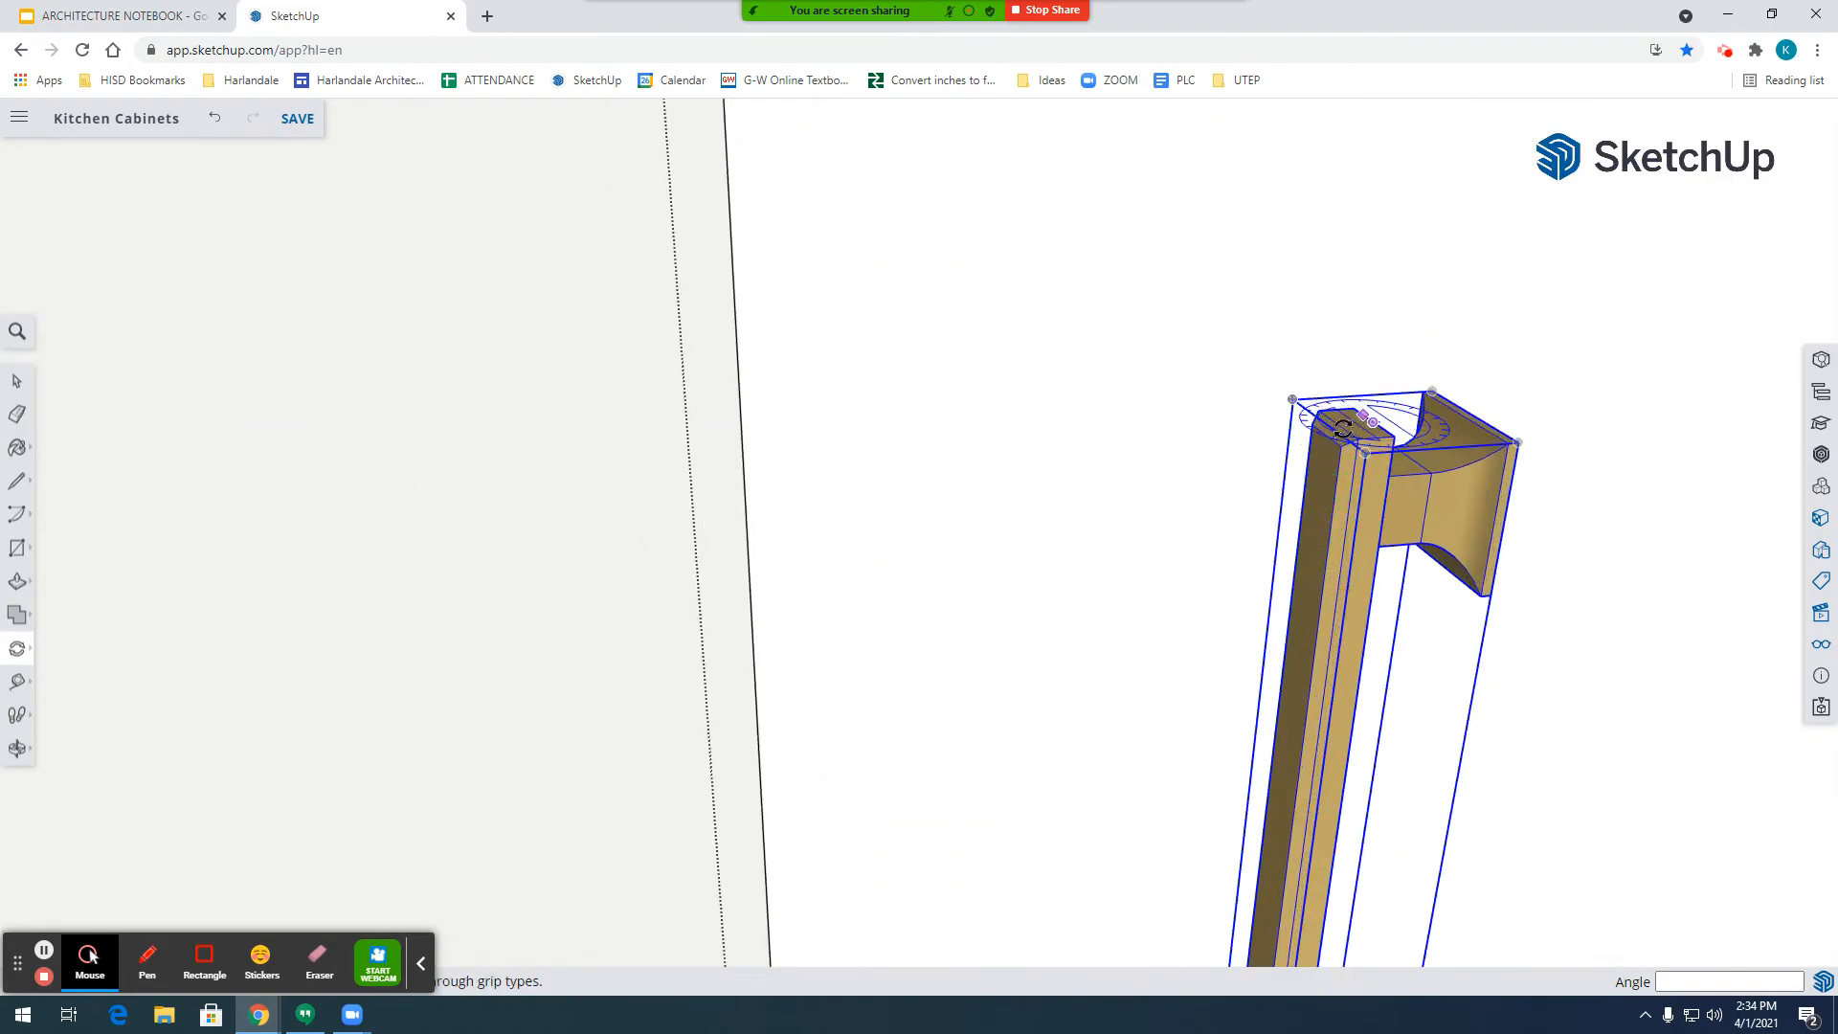
scroll(1415, 430, "up", 5)
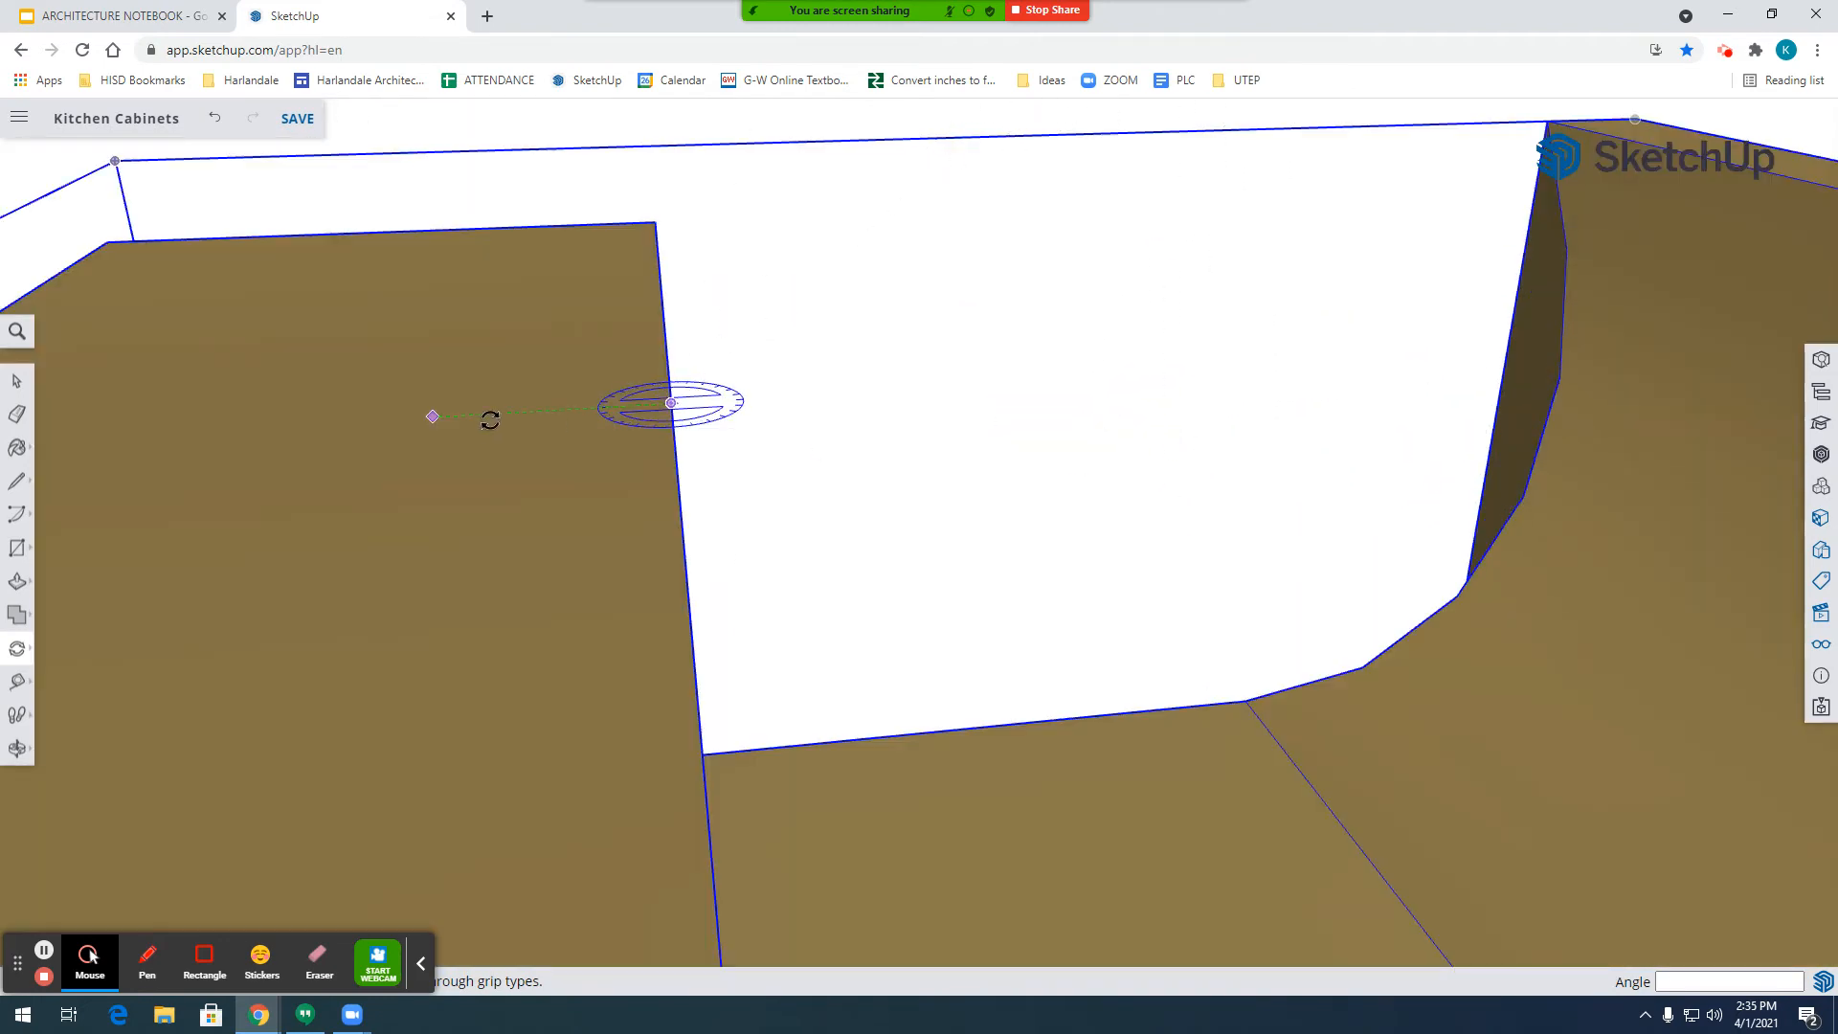
left_click(432, 416)
left_click(688, 537)
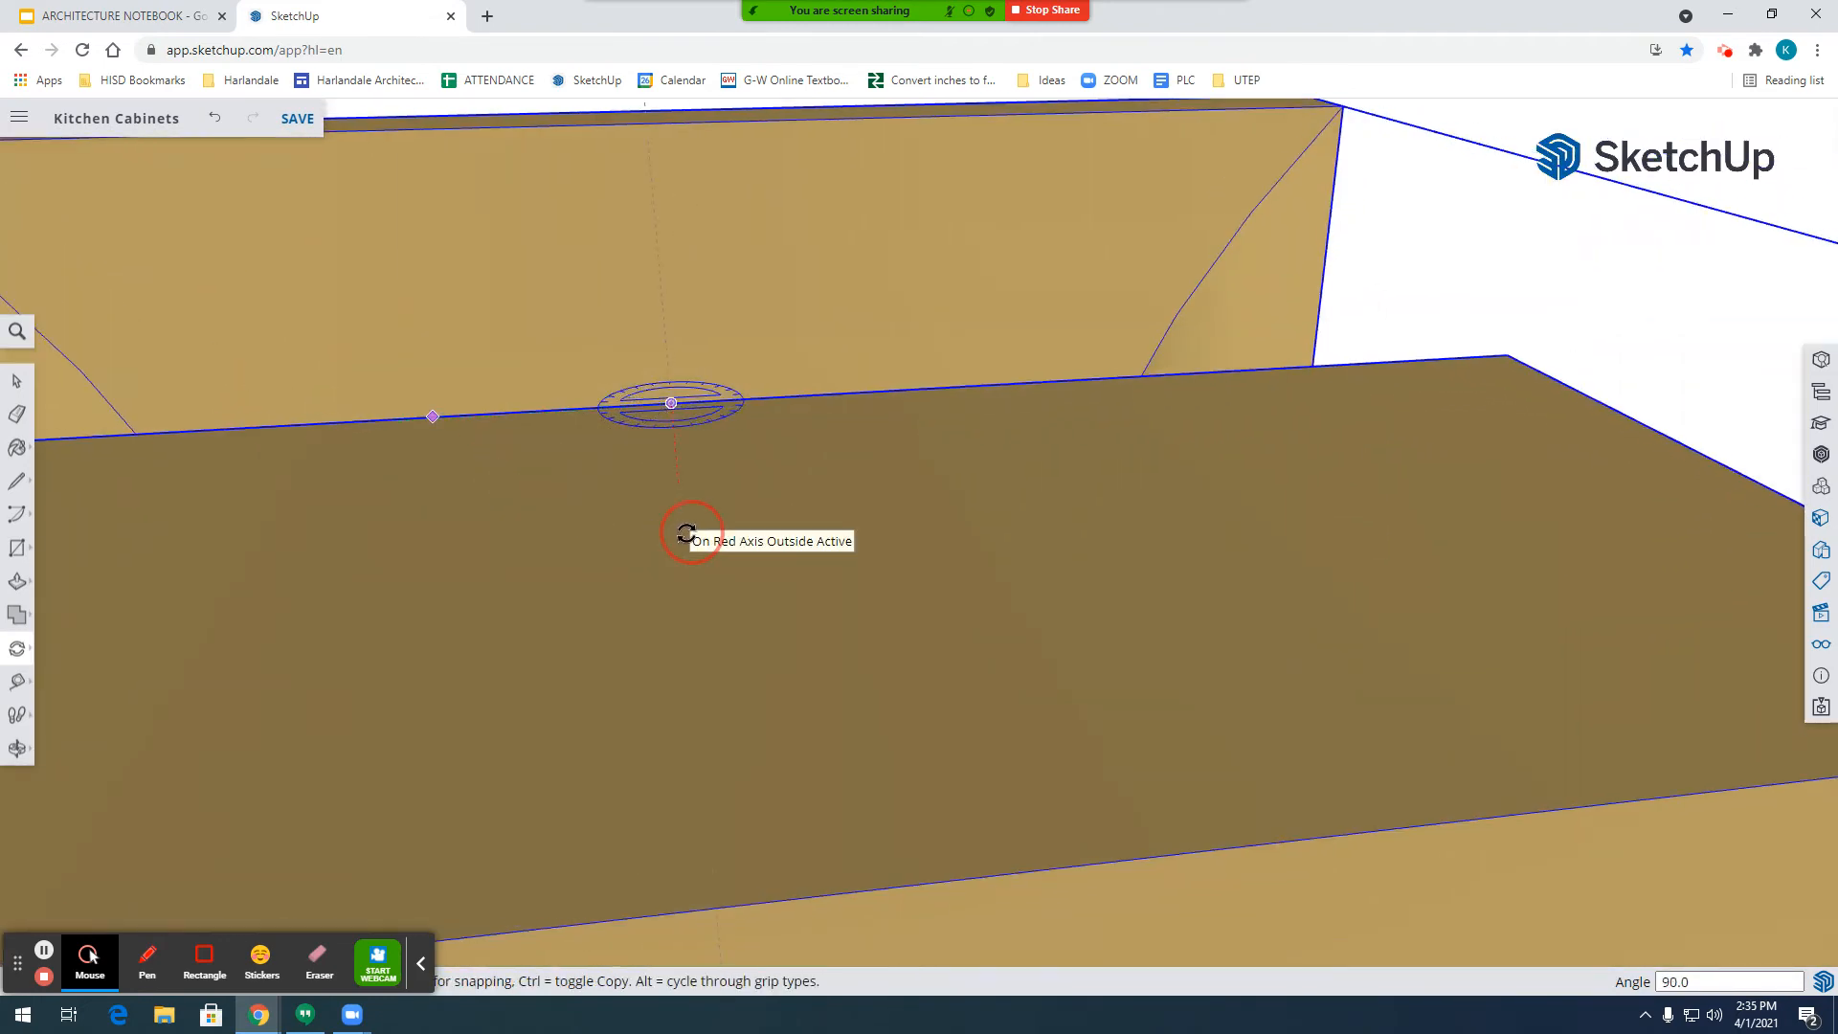
scroll(839, 506, "down", 2)
scroll(838, 507, "down", 6)
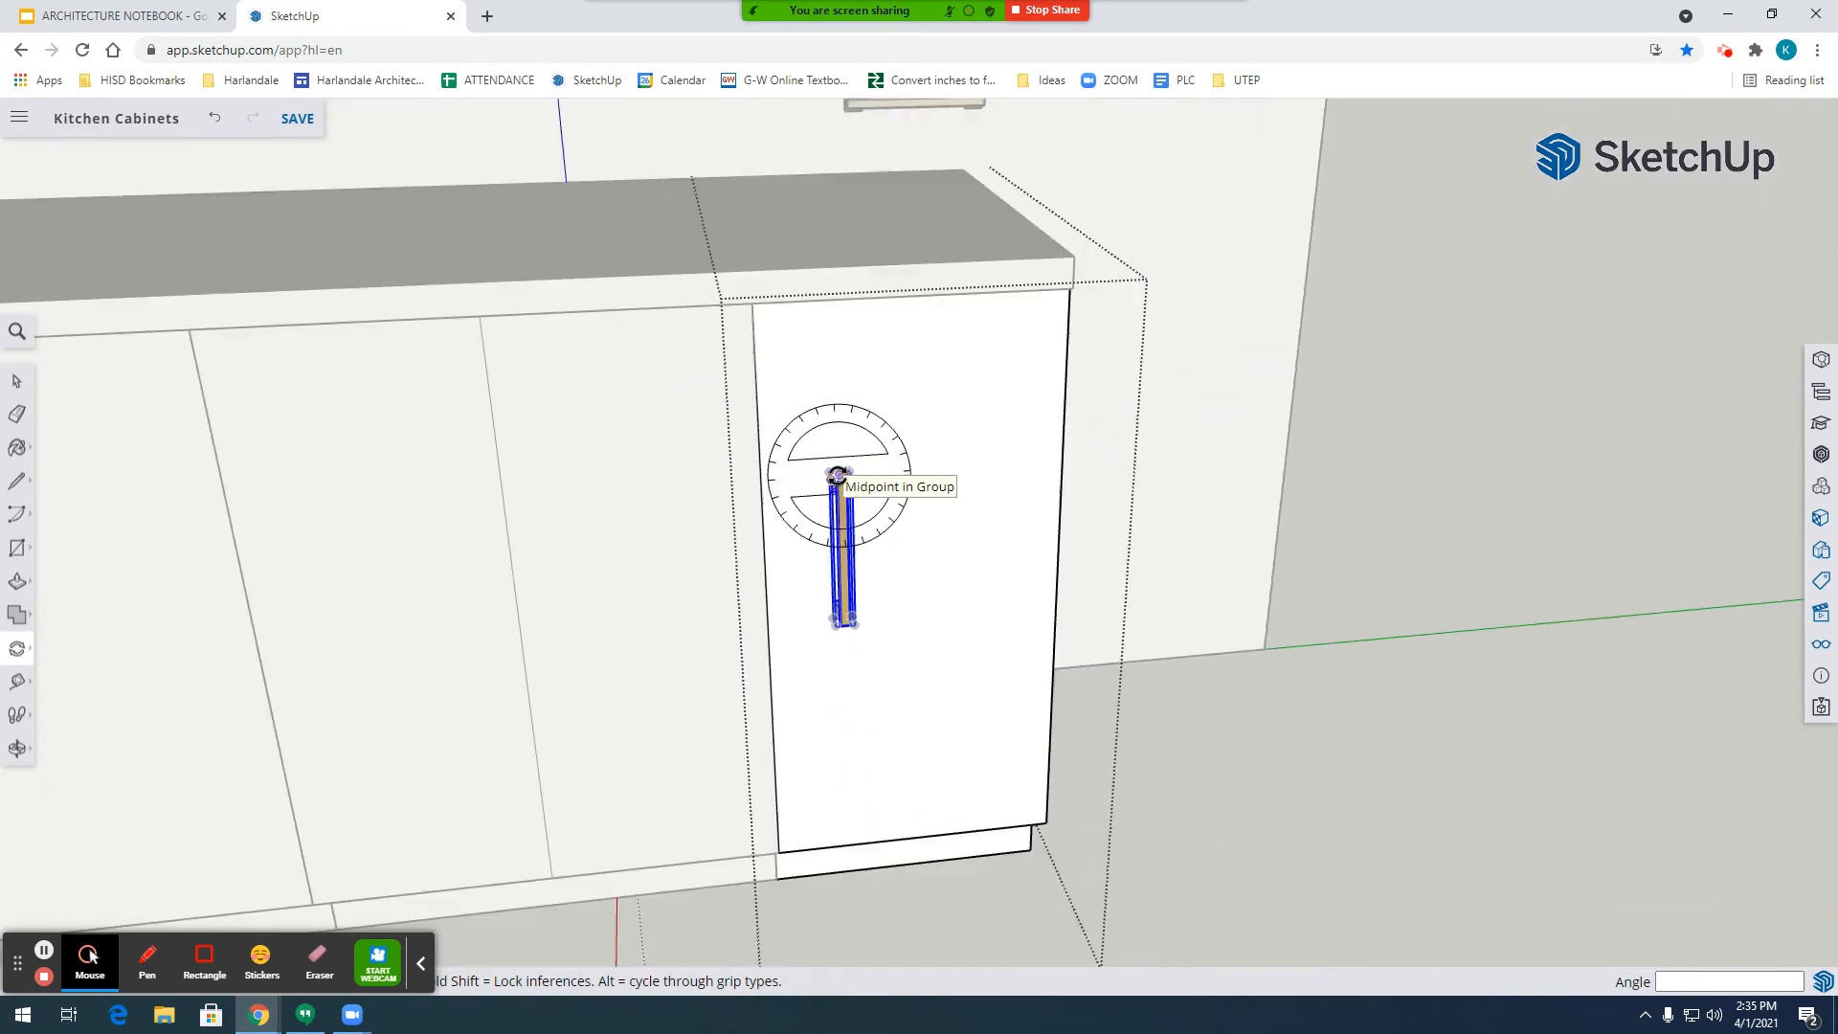
Move the bar pull by its upper mount's corner along the red axis until it sits against the end cabinet's door.
left_click(17, 748)
left_click_drag(1376, 670, 58, 570)
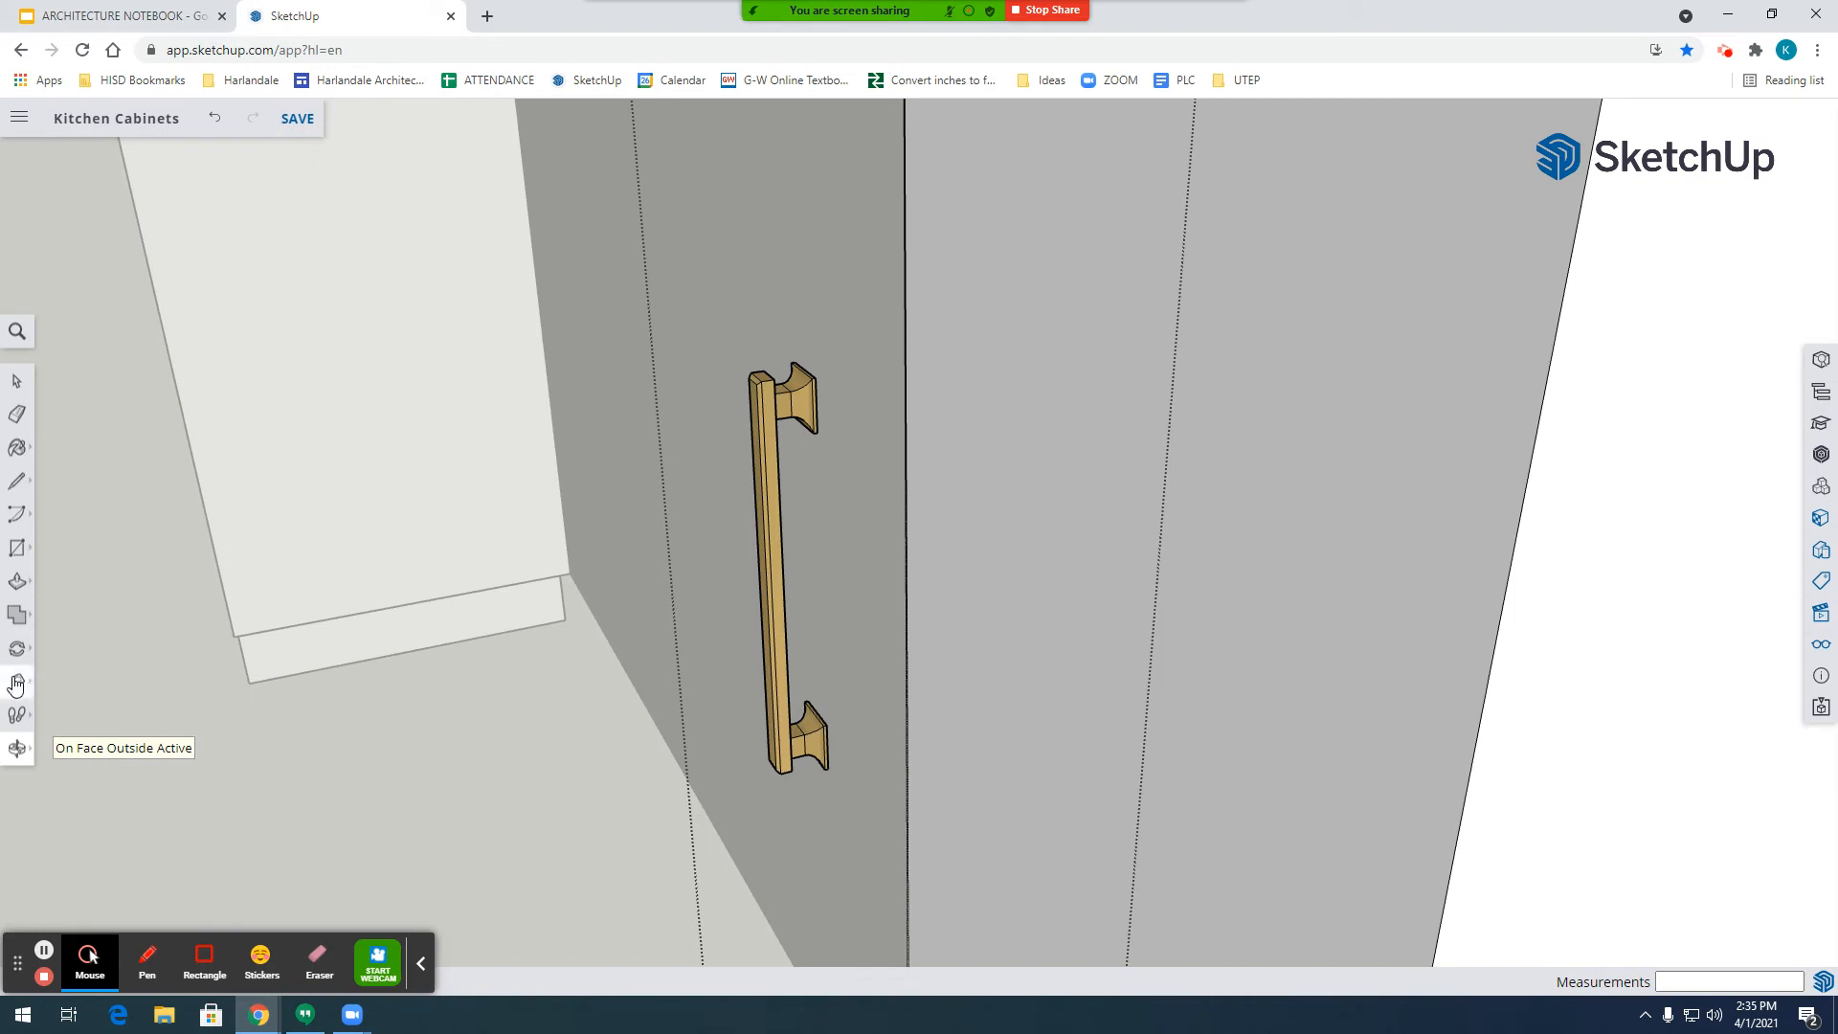
left_click(17, 591)
left_click(12, 630)
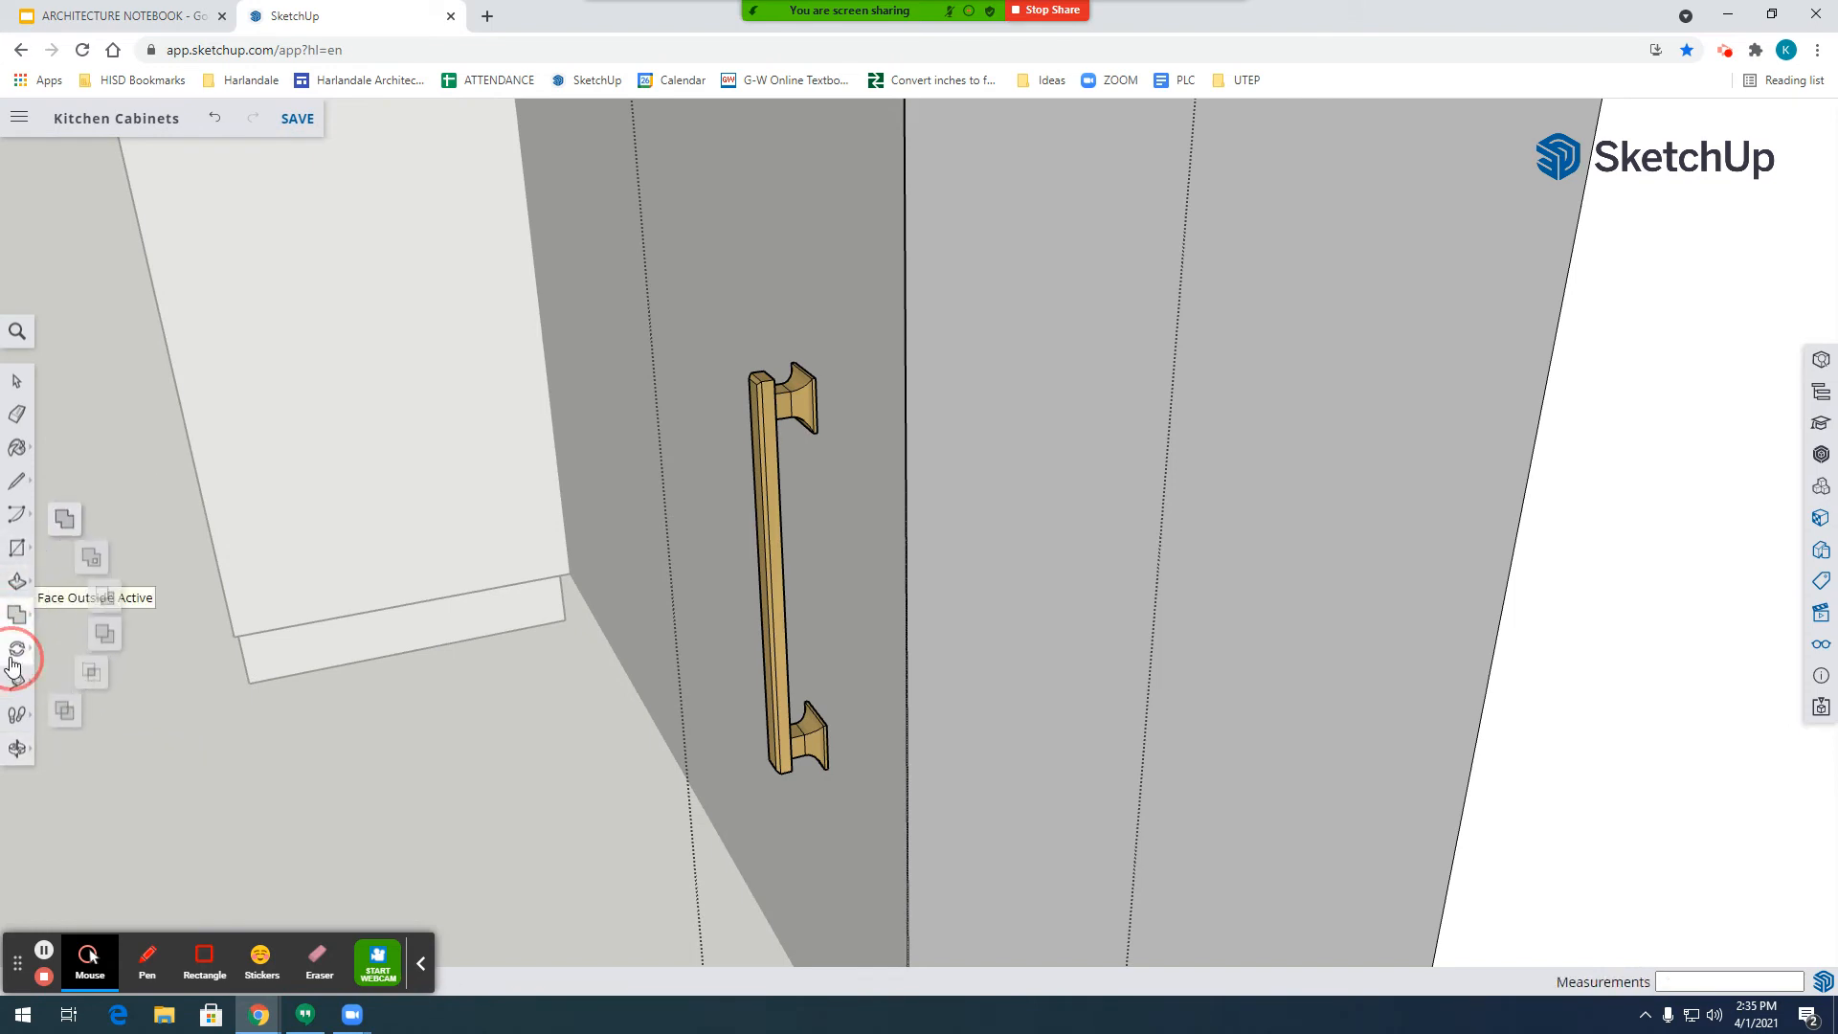
left_click(15, 651)
left_click(816, 379)
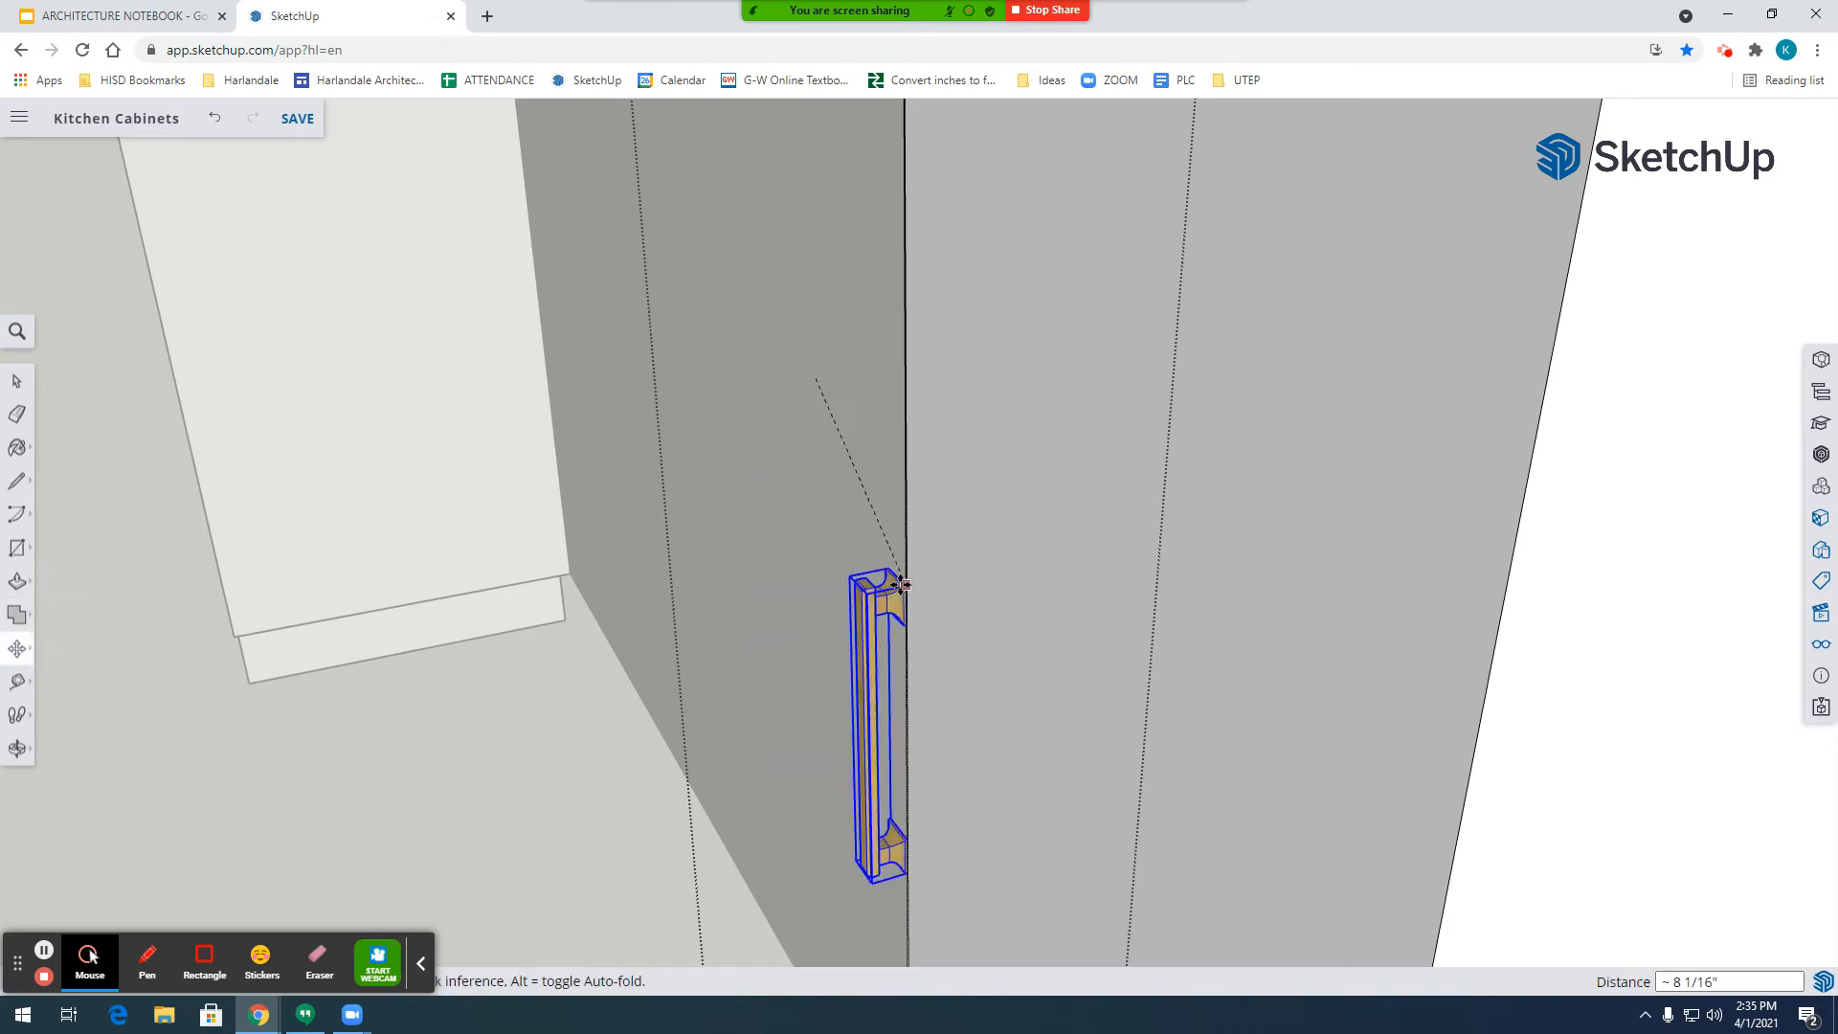
scroll(895, 579, "down", 3)
scroll(912, 353, "up", 3)
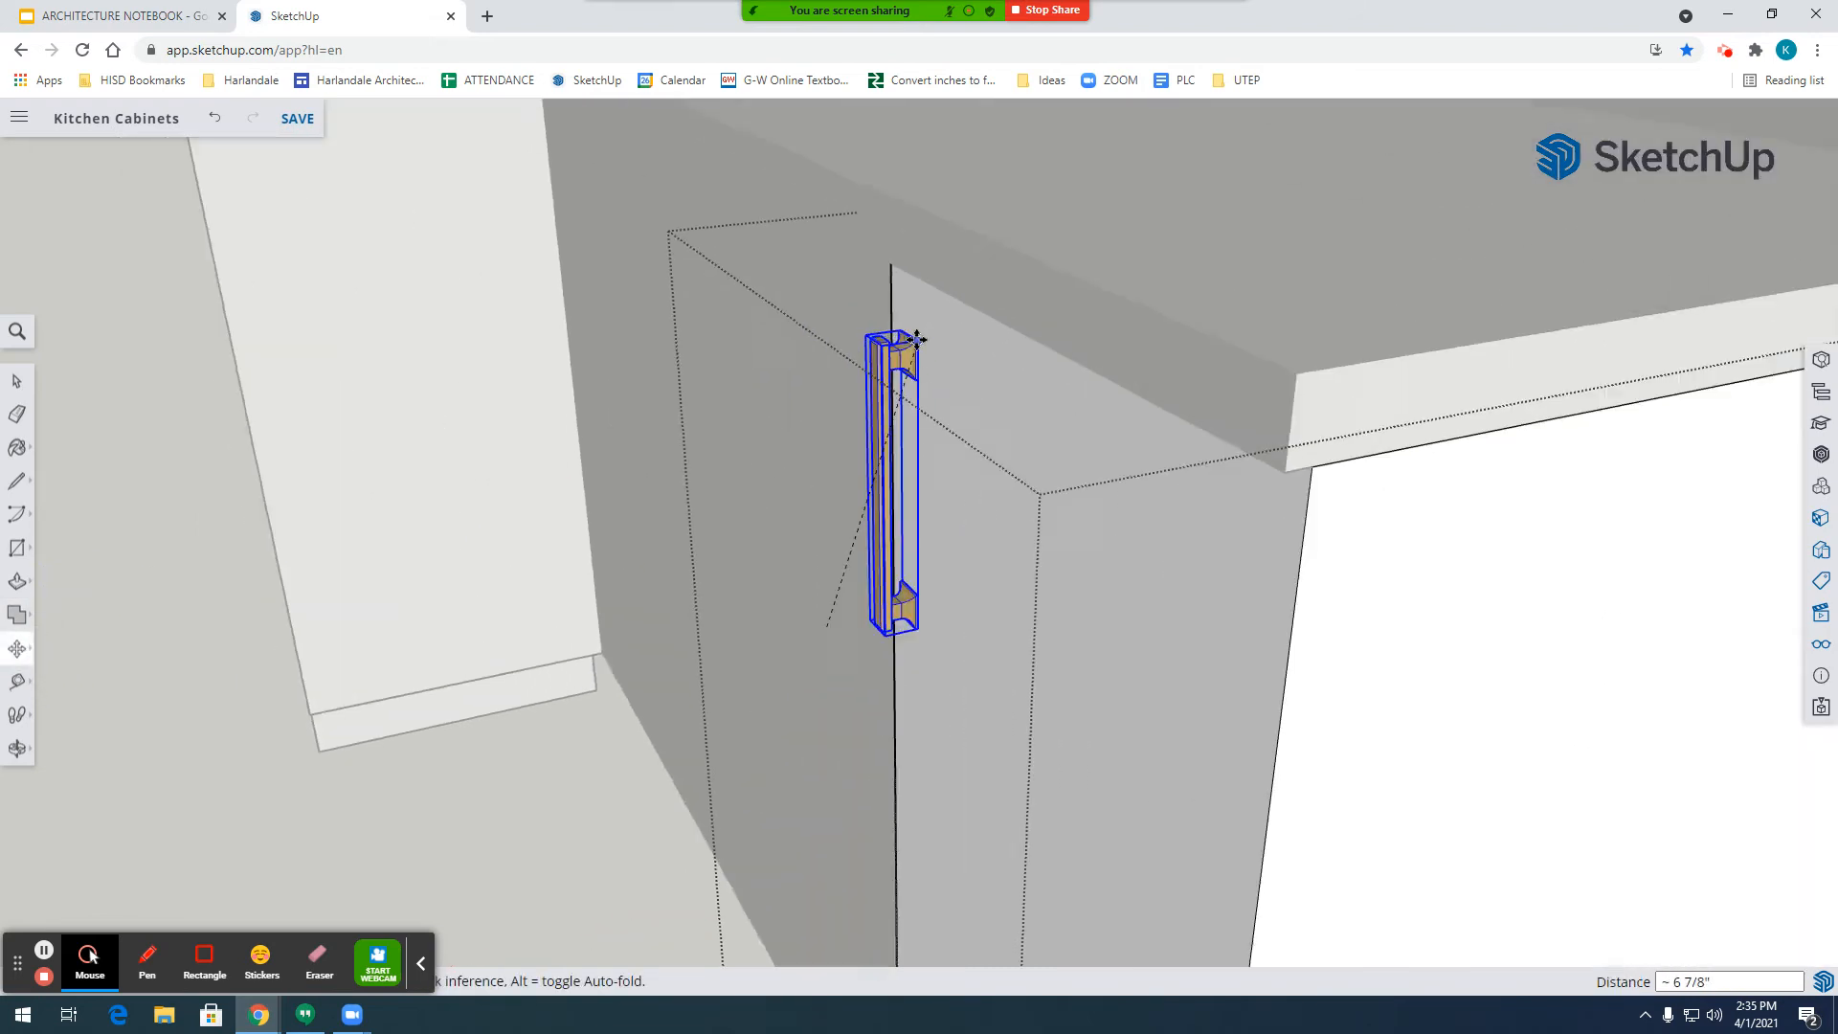
scroll(917, 339, "up", 3)
scroll(1149, 503, "up", 3)
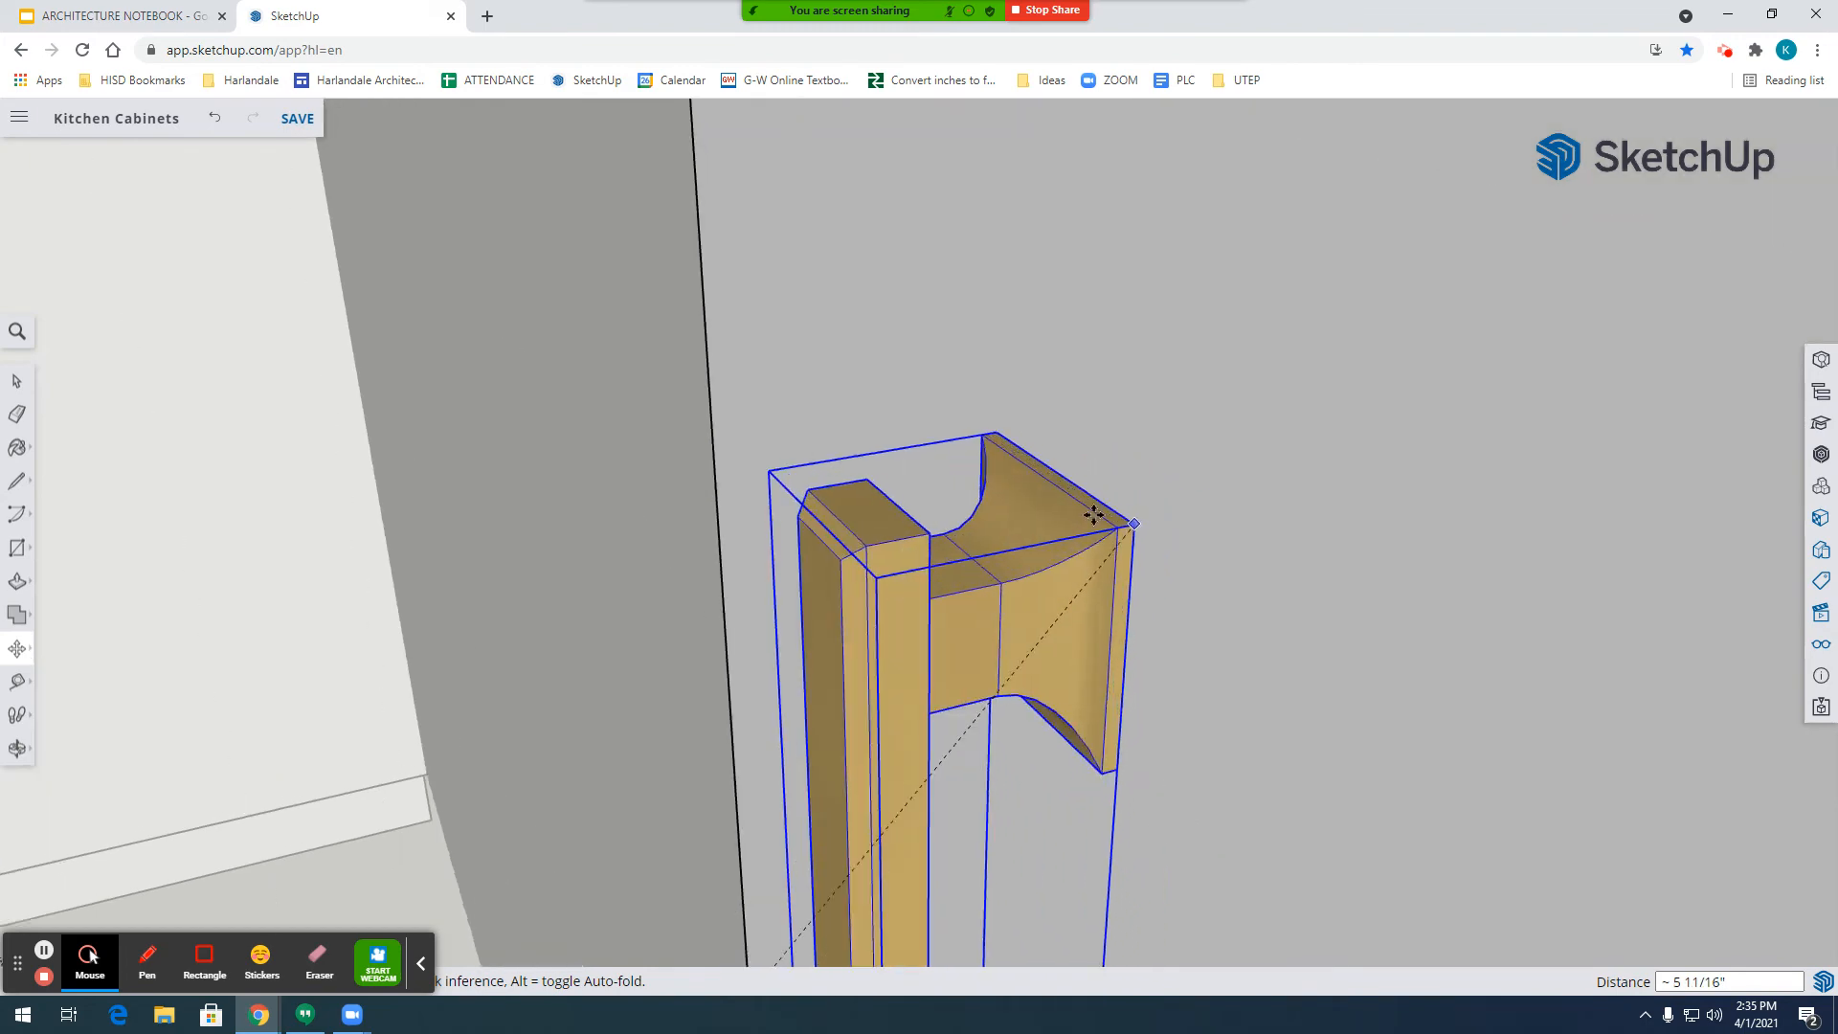
scroll(1093, 515, "up", 5)
scroll(1091, 328, "down", 3)
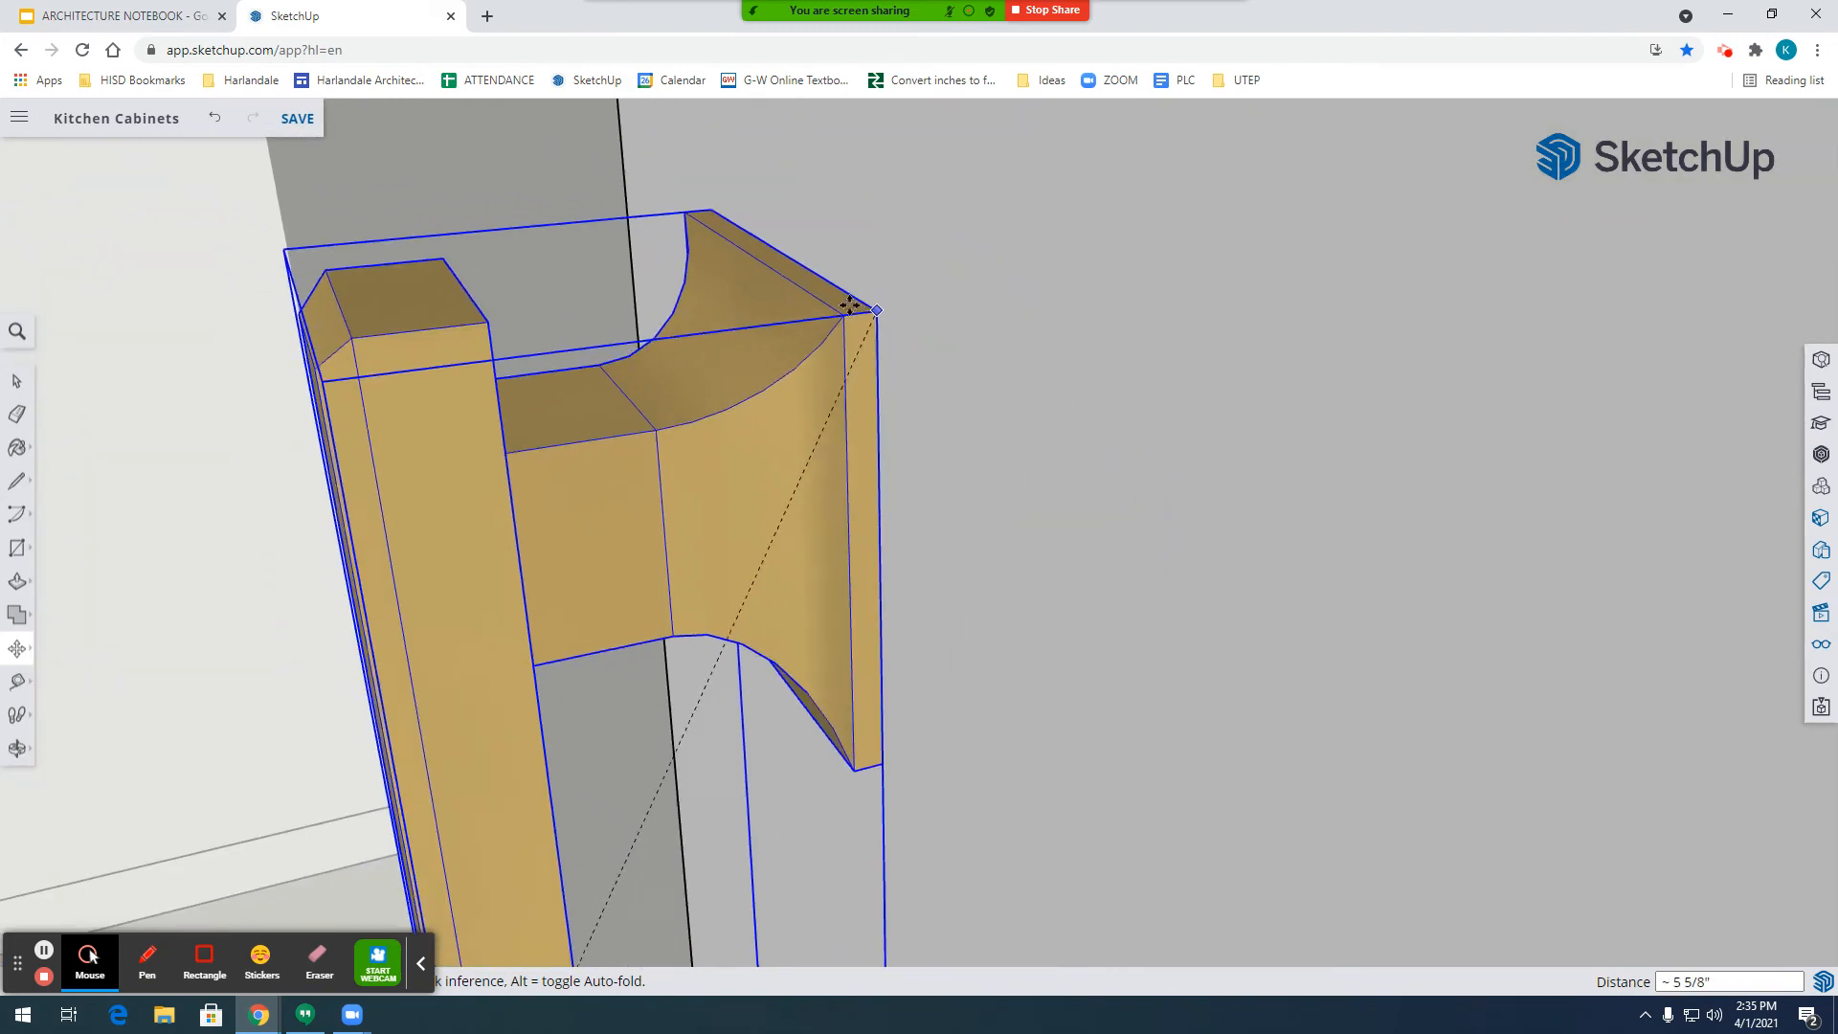
scroll(469, 313, "down", 6)
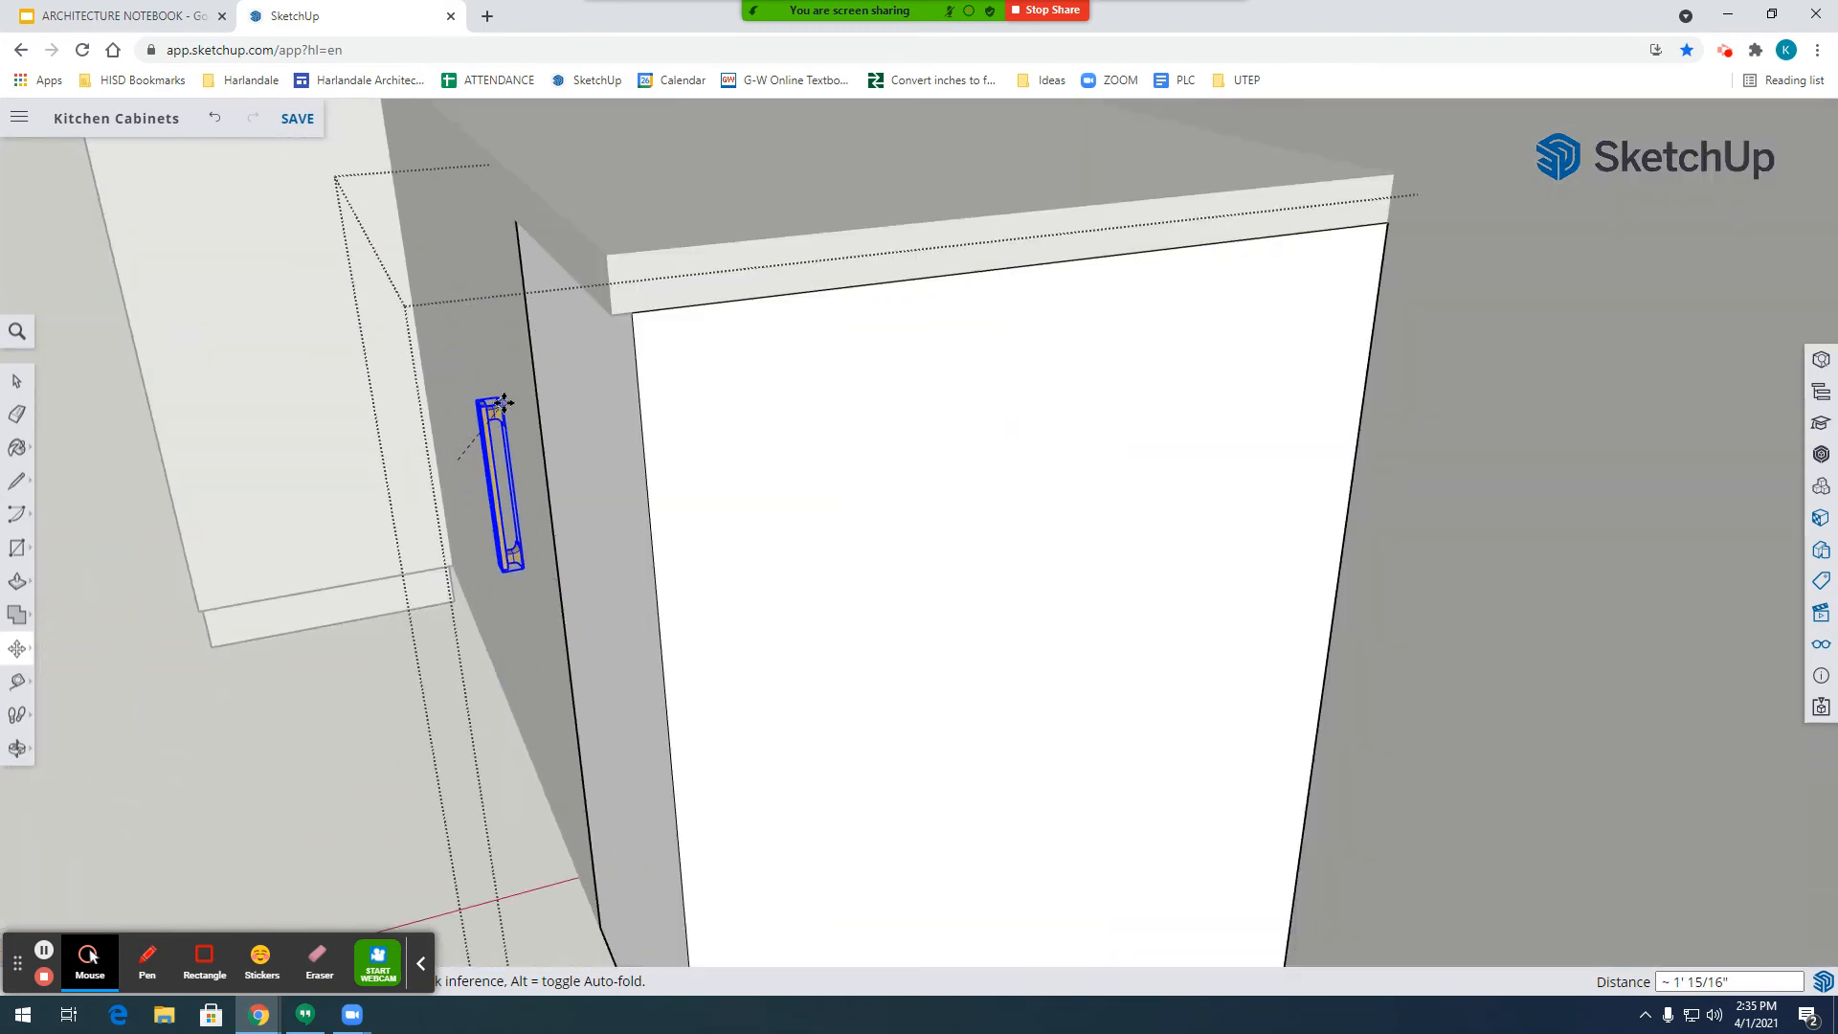
scroll(435, 381, "up", 5)
scroll(528, 380, "down", 5)
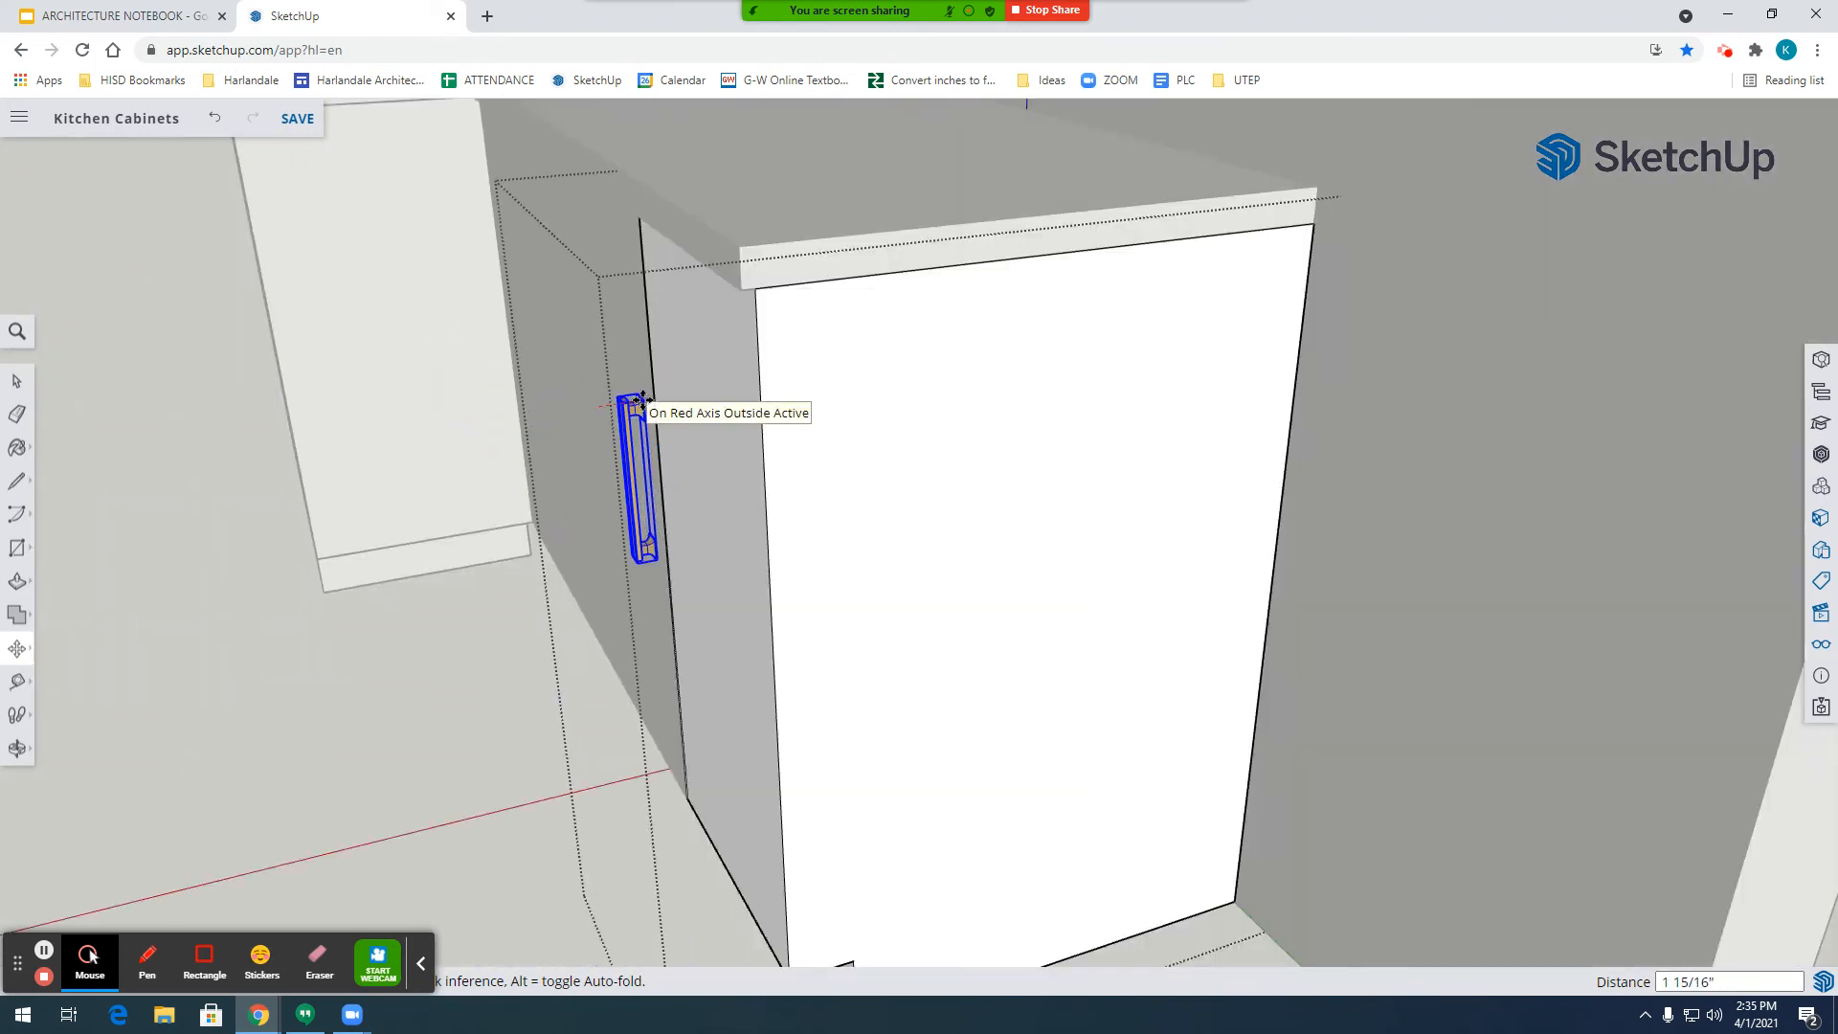
left_click_drag(641, 400, 690, 399)
left_click(690, 398)
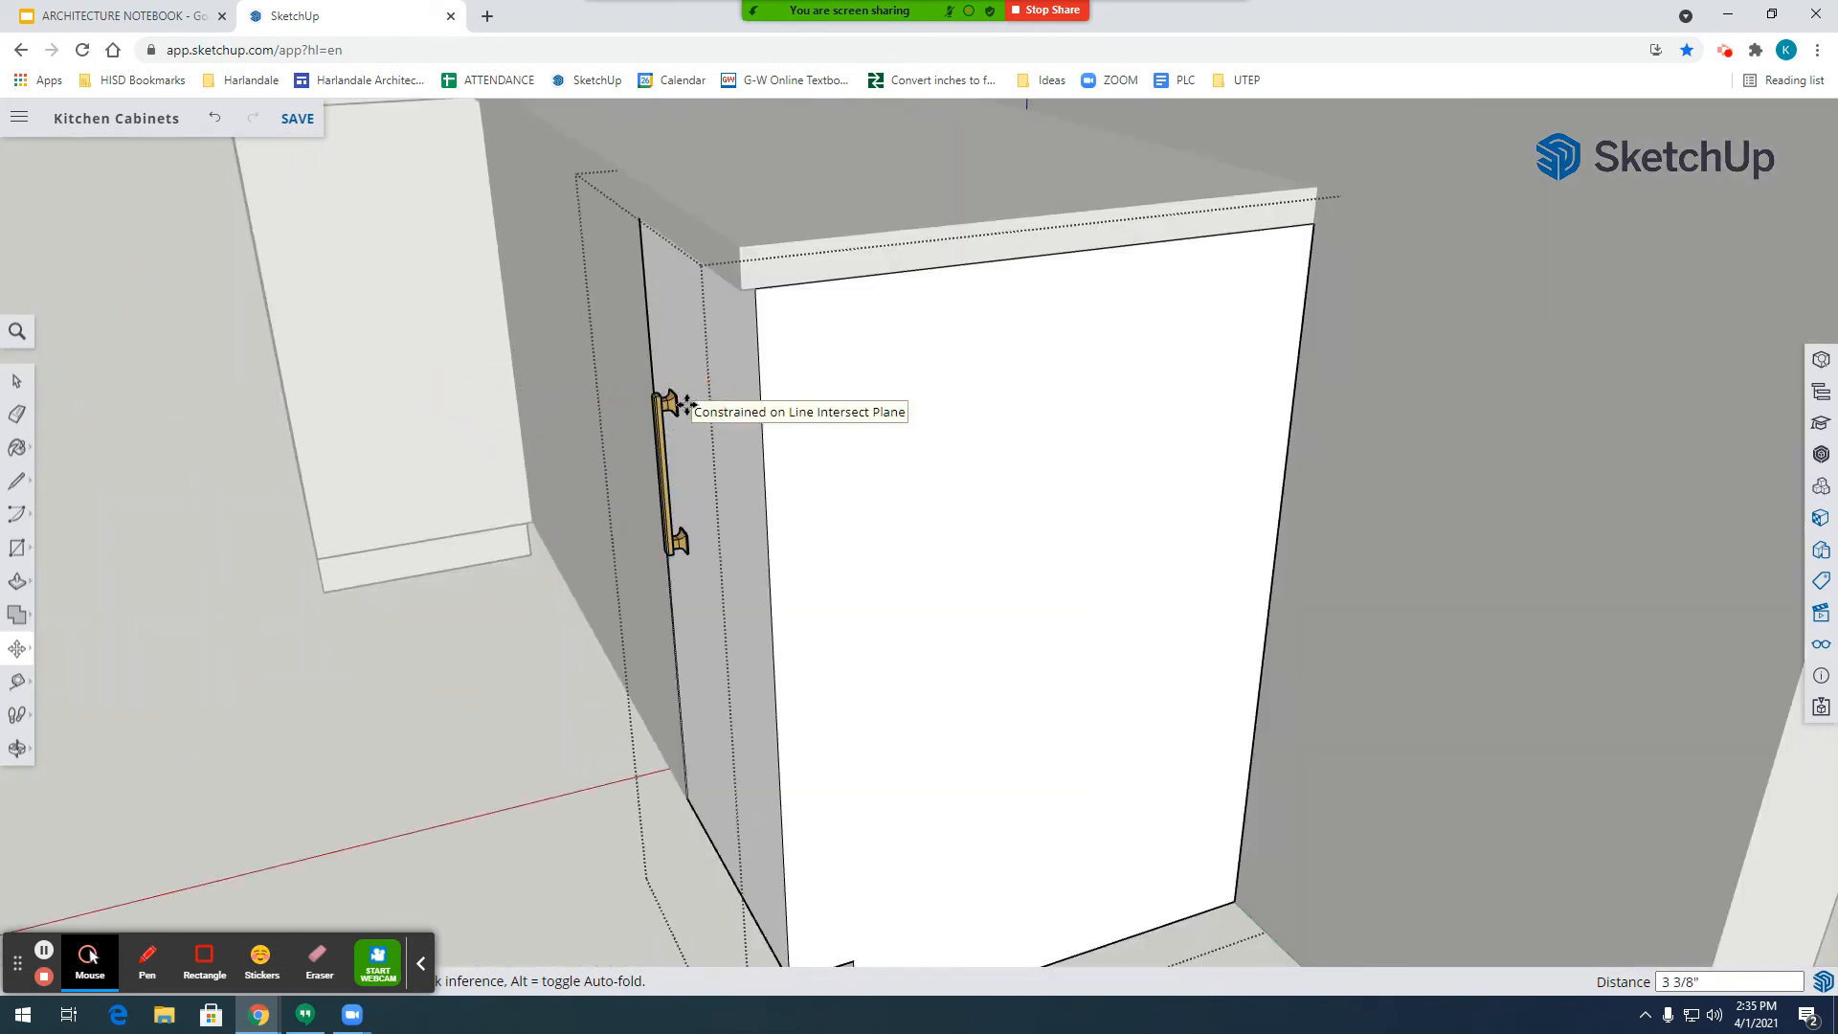
Examine how the bar pull sits on the end cabinet's door from several angles and distances.
left_click(16, 748)
left_click_drag(517, 645, 1346, 443)
scroll(980, 591, "down", 5)
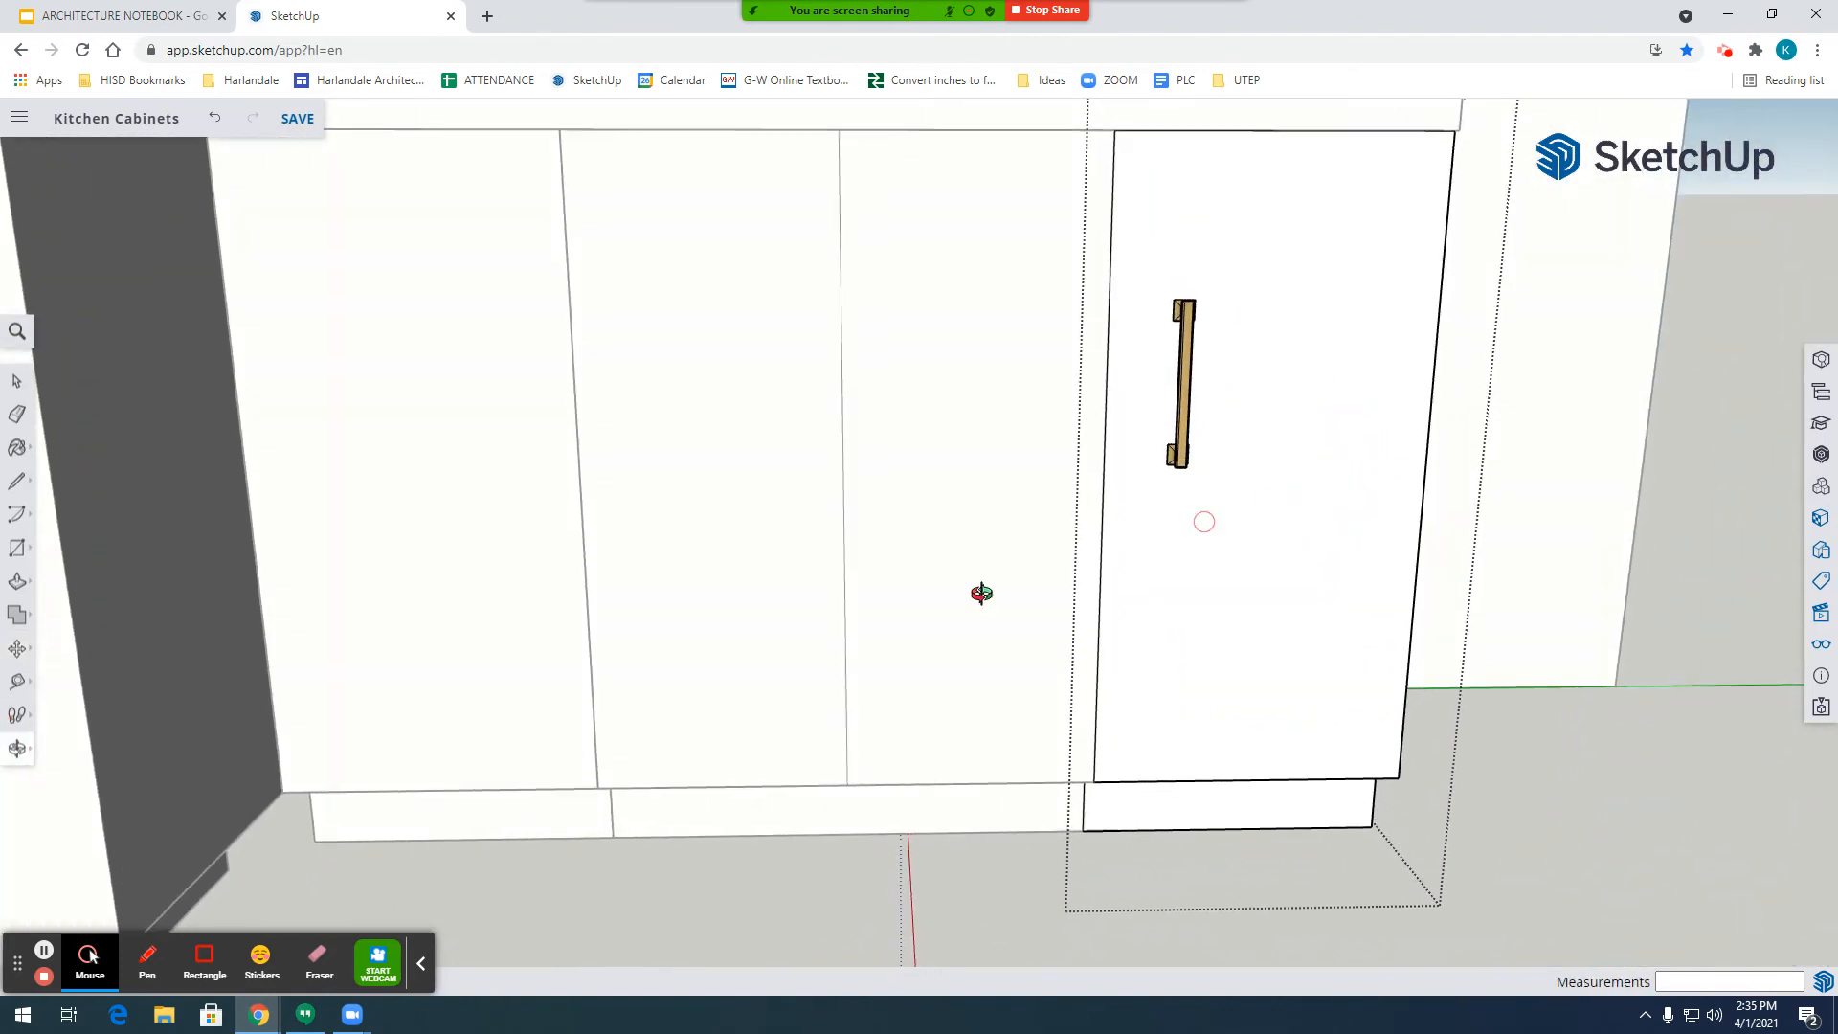
scroll(1065, 480, "up", 8)
left_click_drag(1065, 480, 564, 353)
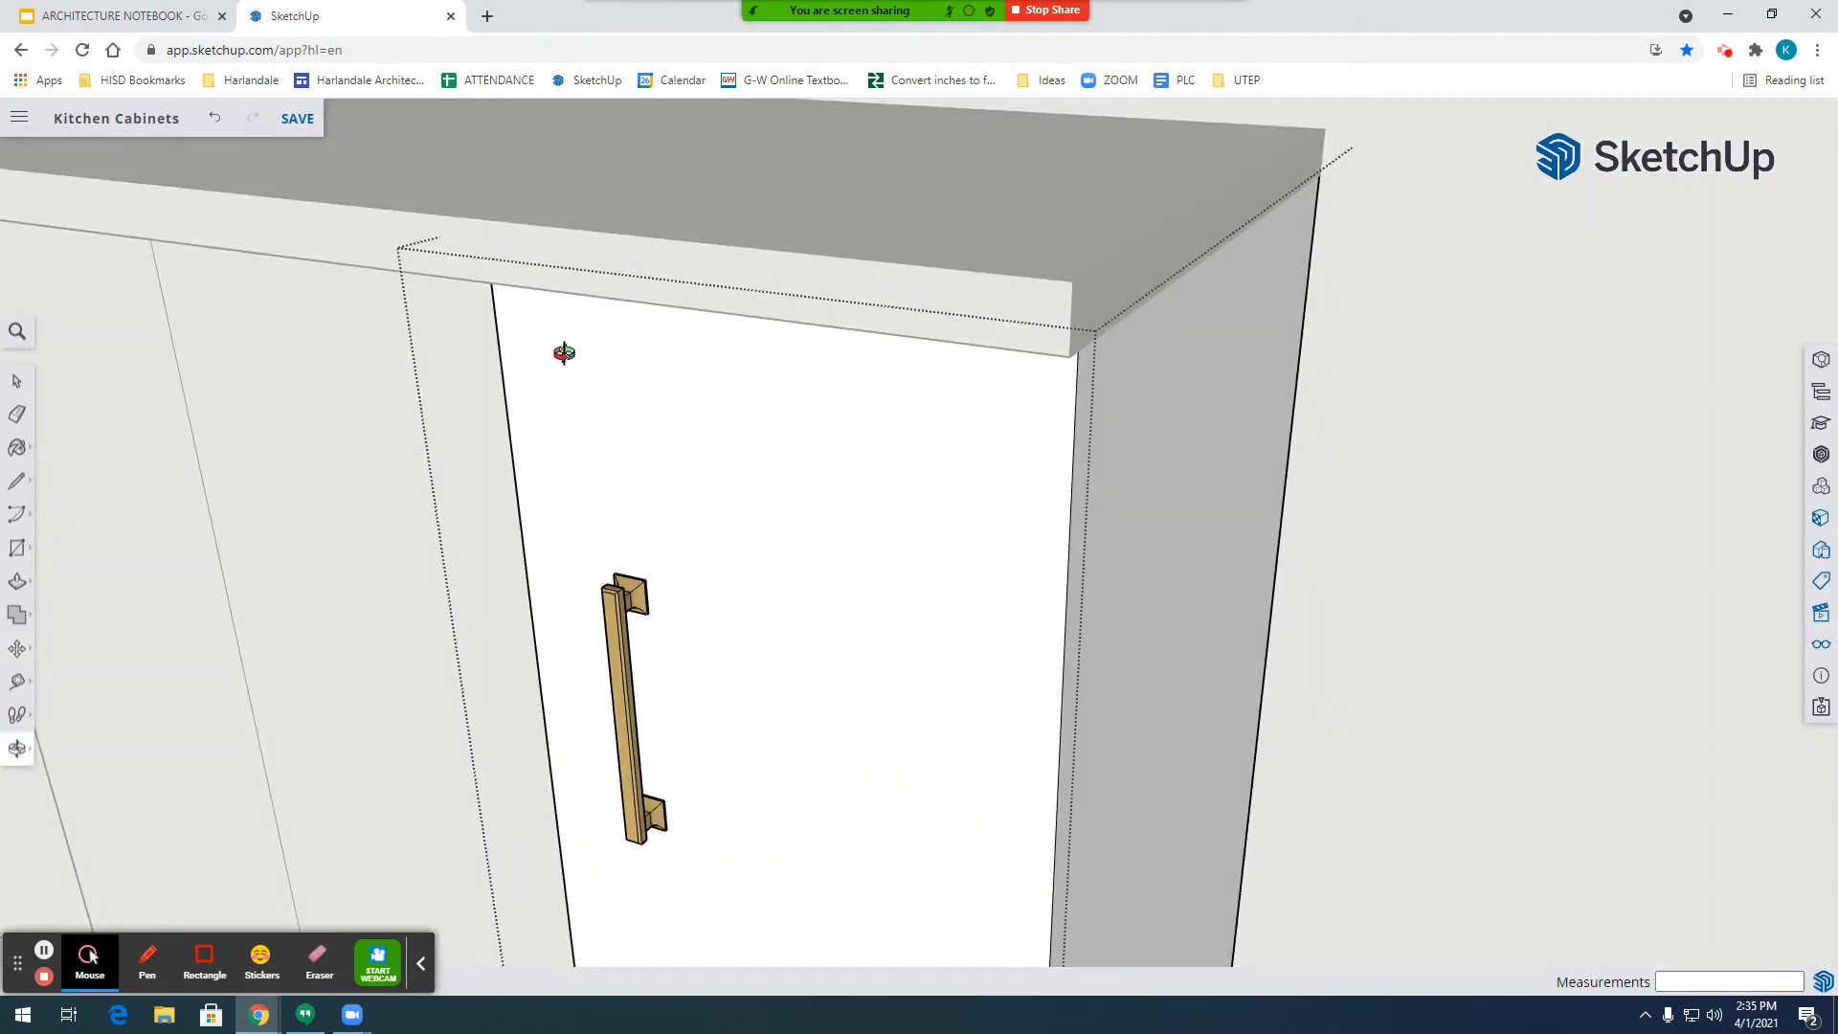
left_click_drag(705, 608, 644, 612)
scroll(1005, 472, "down", 5)
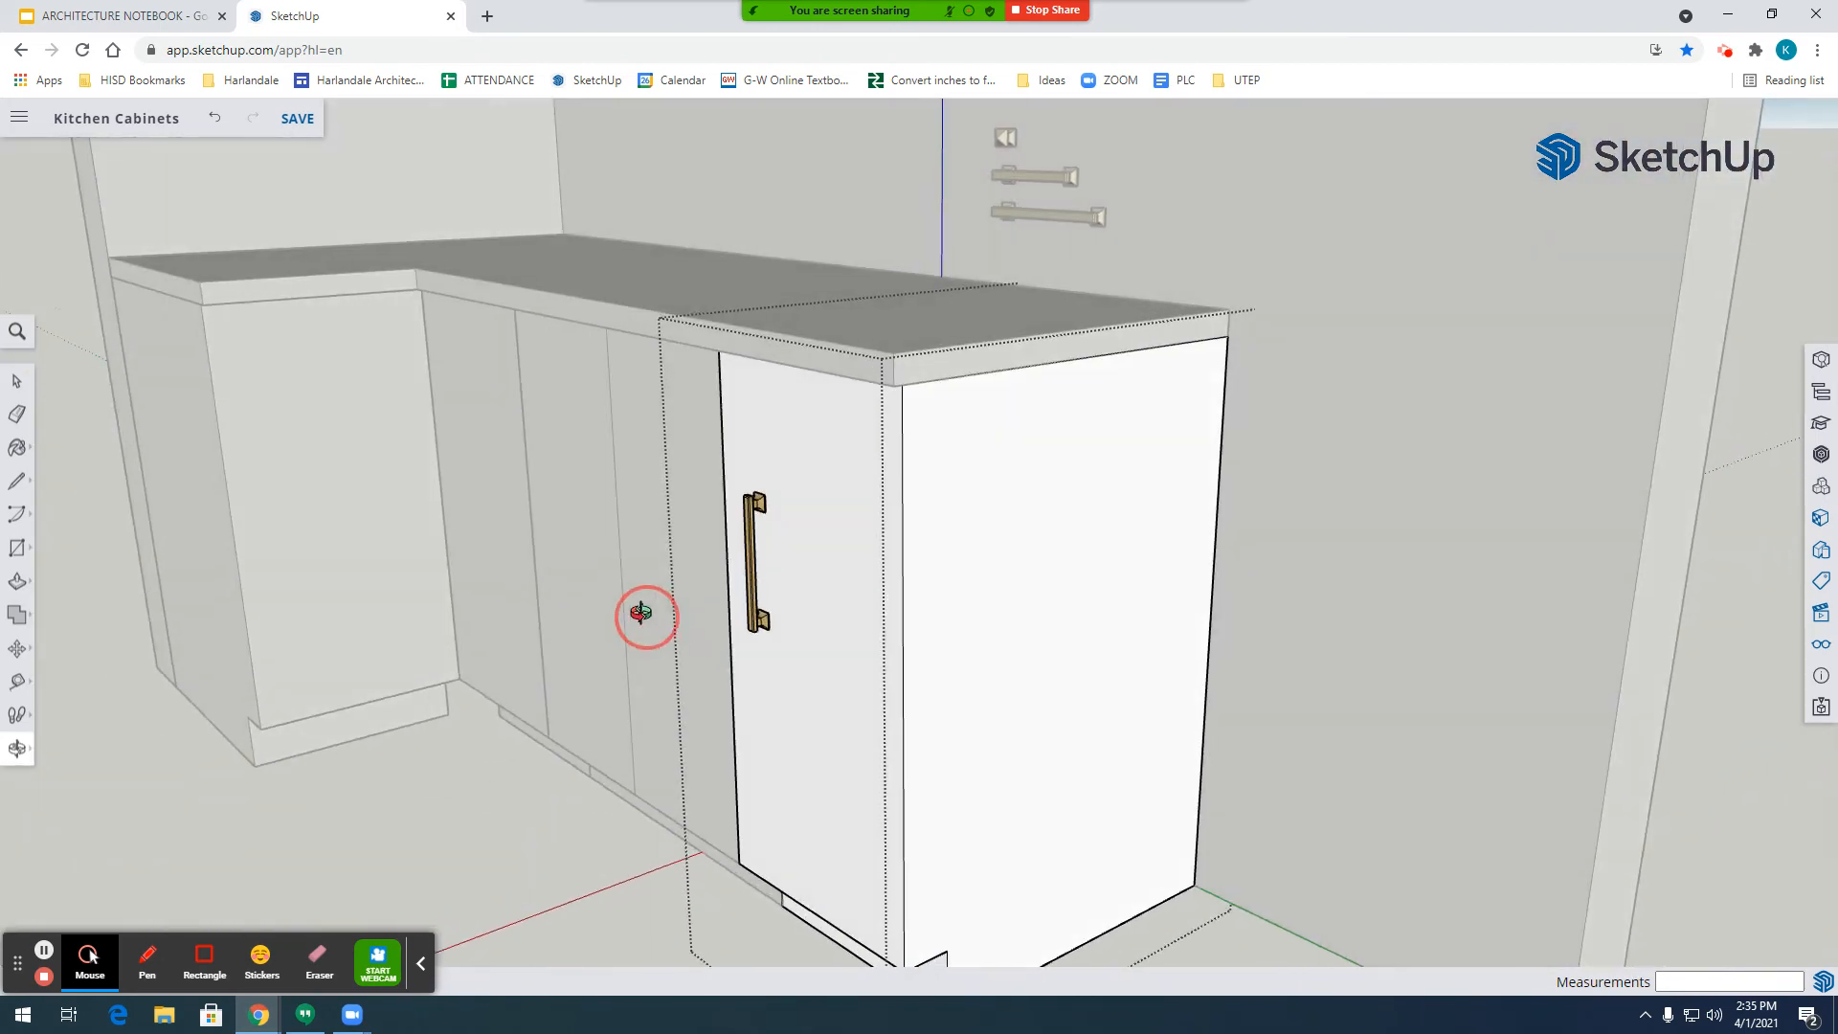
scroll(698, 513, "up", 6)
scroll(960, 517, "down", 5)
Move the bar pull up about 6 1/4" along the door to near its upper hinge-opposite corner.
left_click_drag(1096, 586, 469, 391)
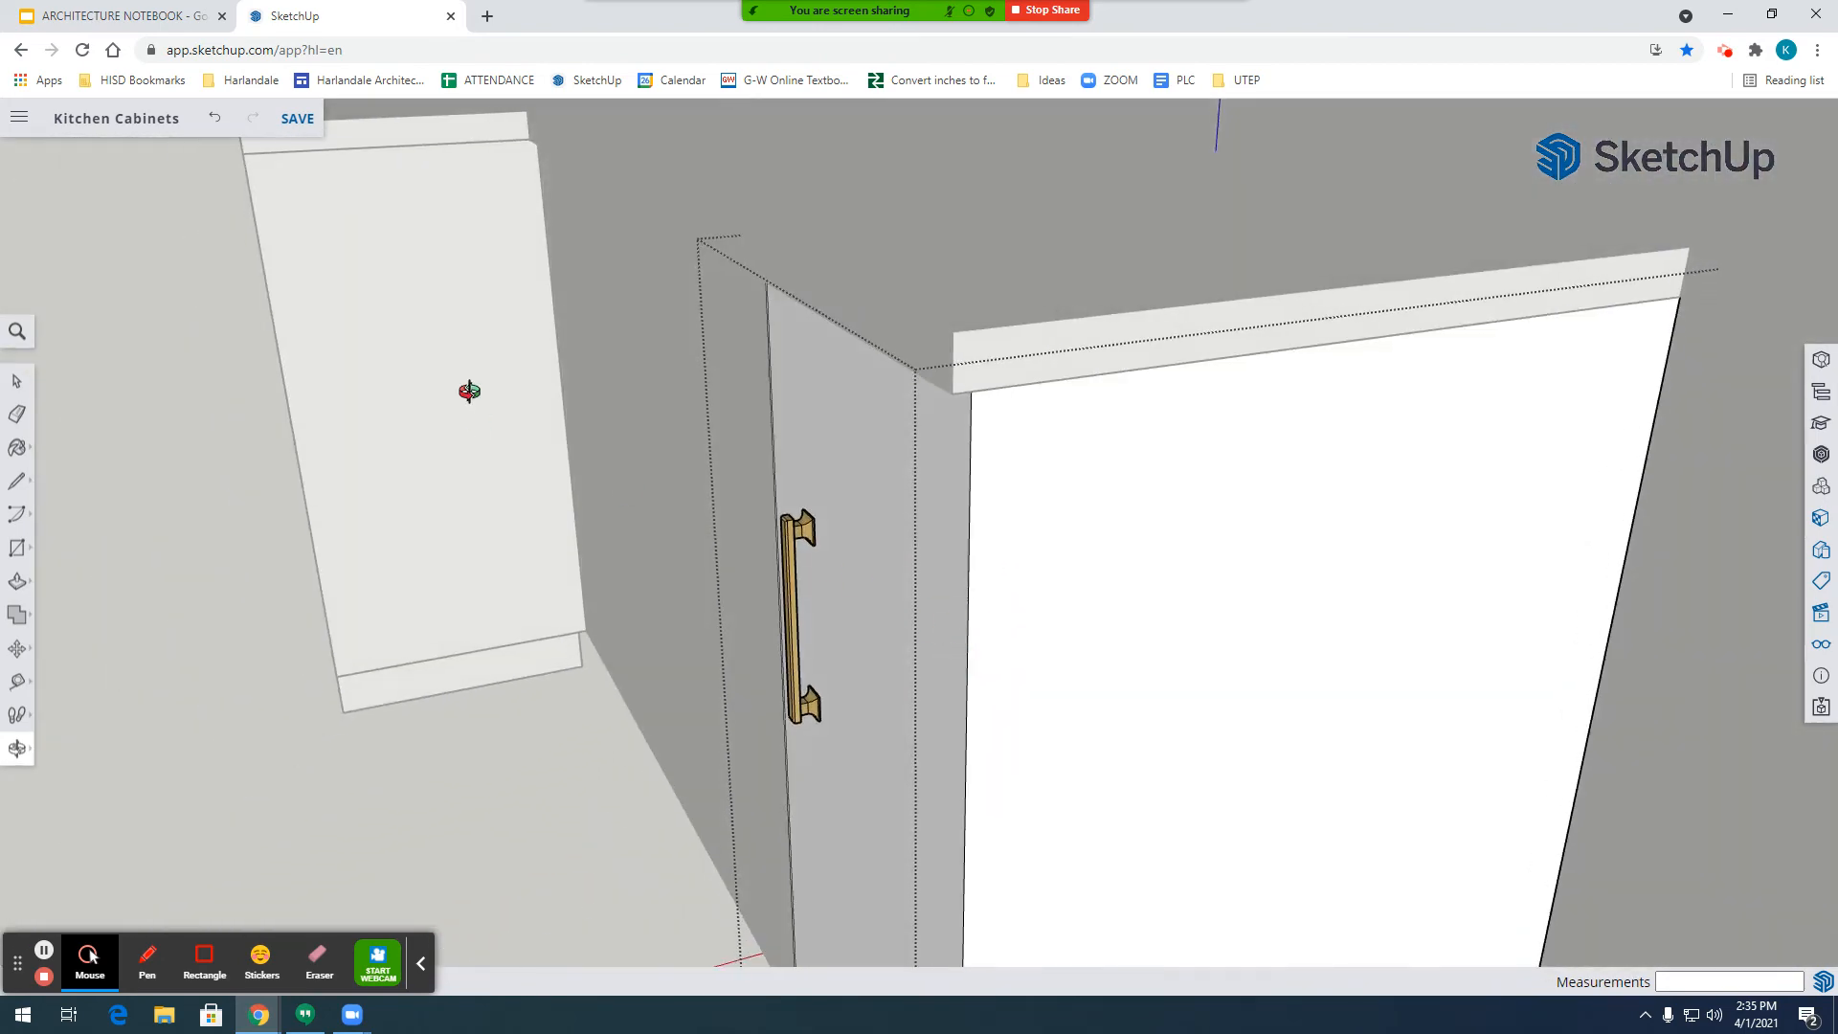
left_click(18, 648)
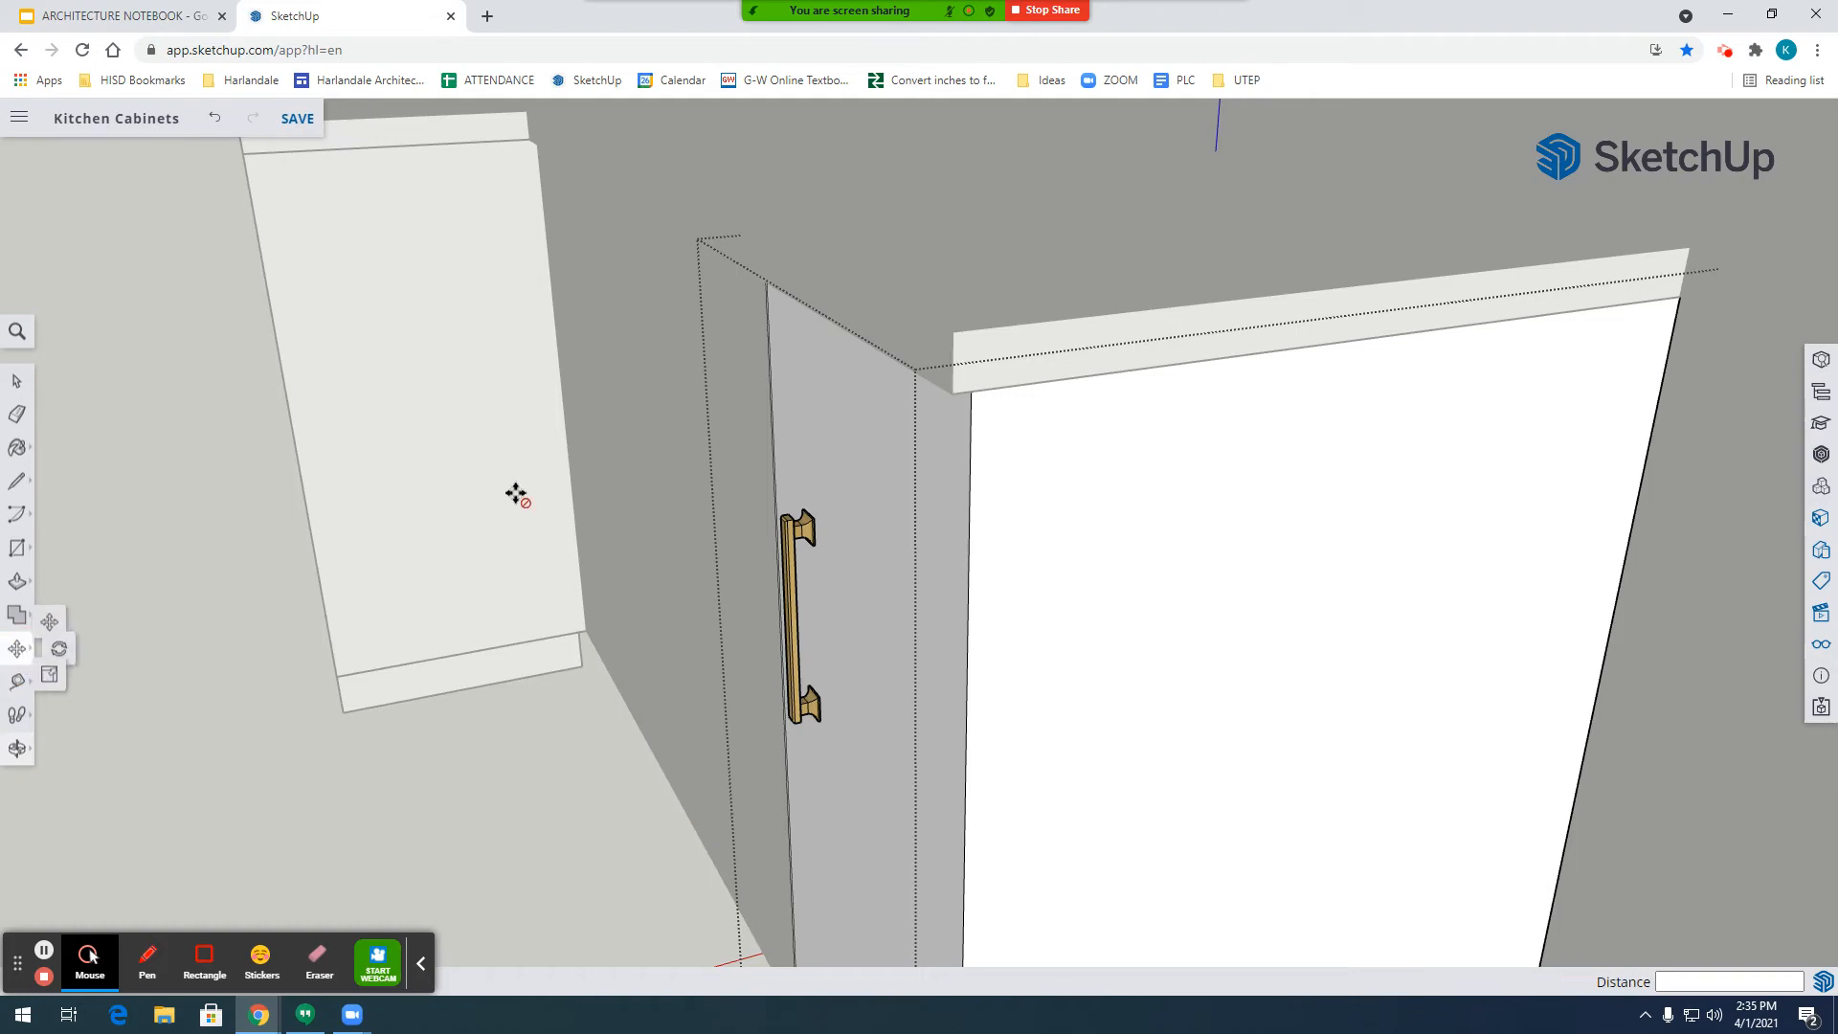
left_click(810, 518)
left_click(785, 322)
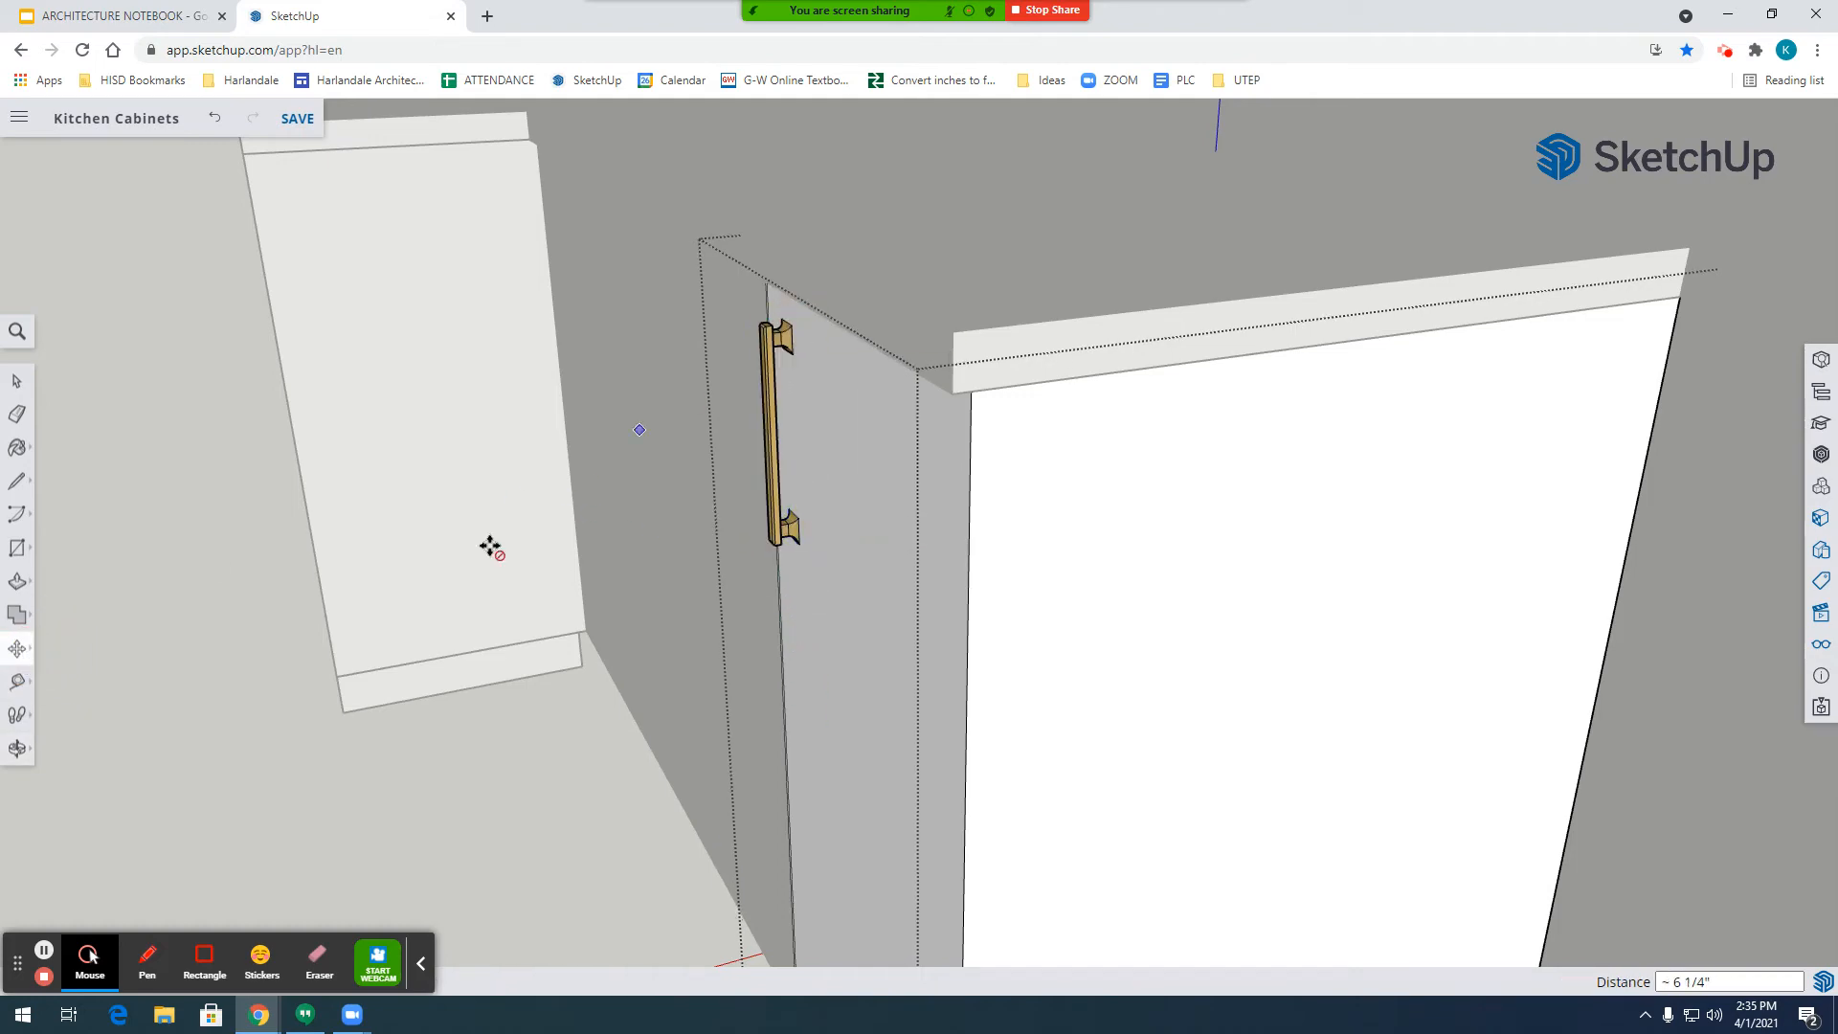
Close the end cabinet's editing and select the whole cabinet together with its bar pull.
left_click(17, 747)
left_click_drag(706, 698, 1356, 561)
scroll(1385, 569, "up", 3)
left_click_drag(1101, 523, 1108, 546)
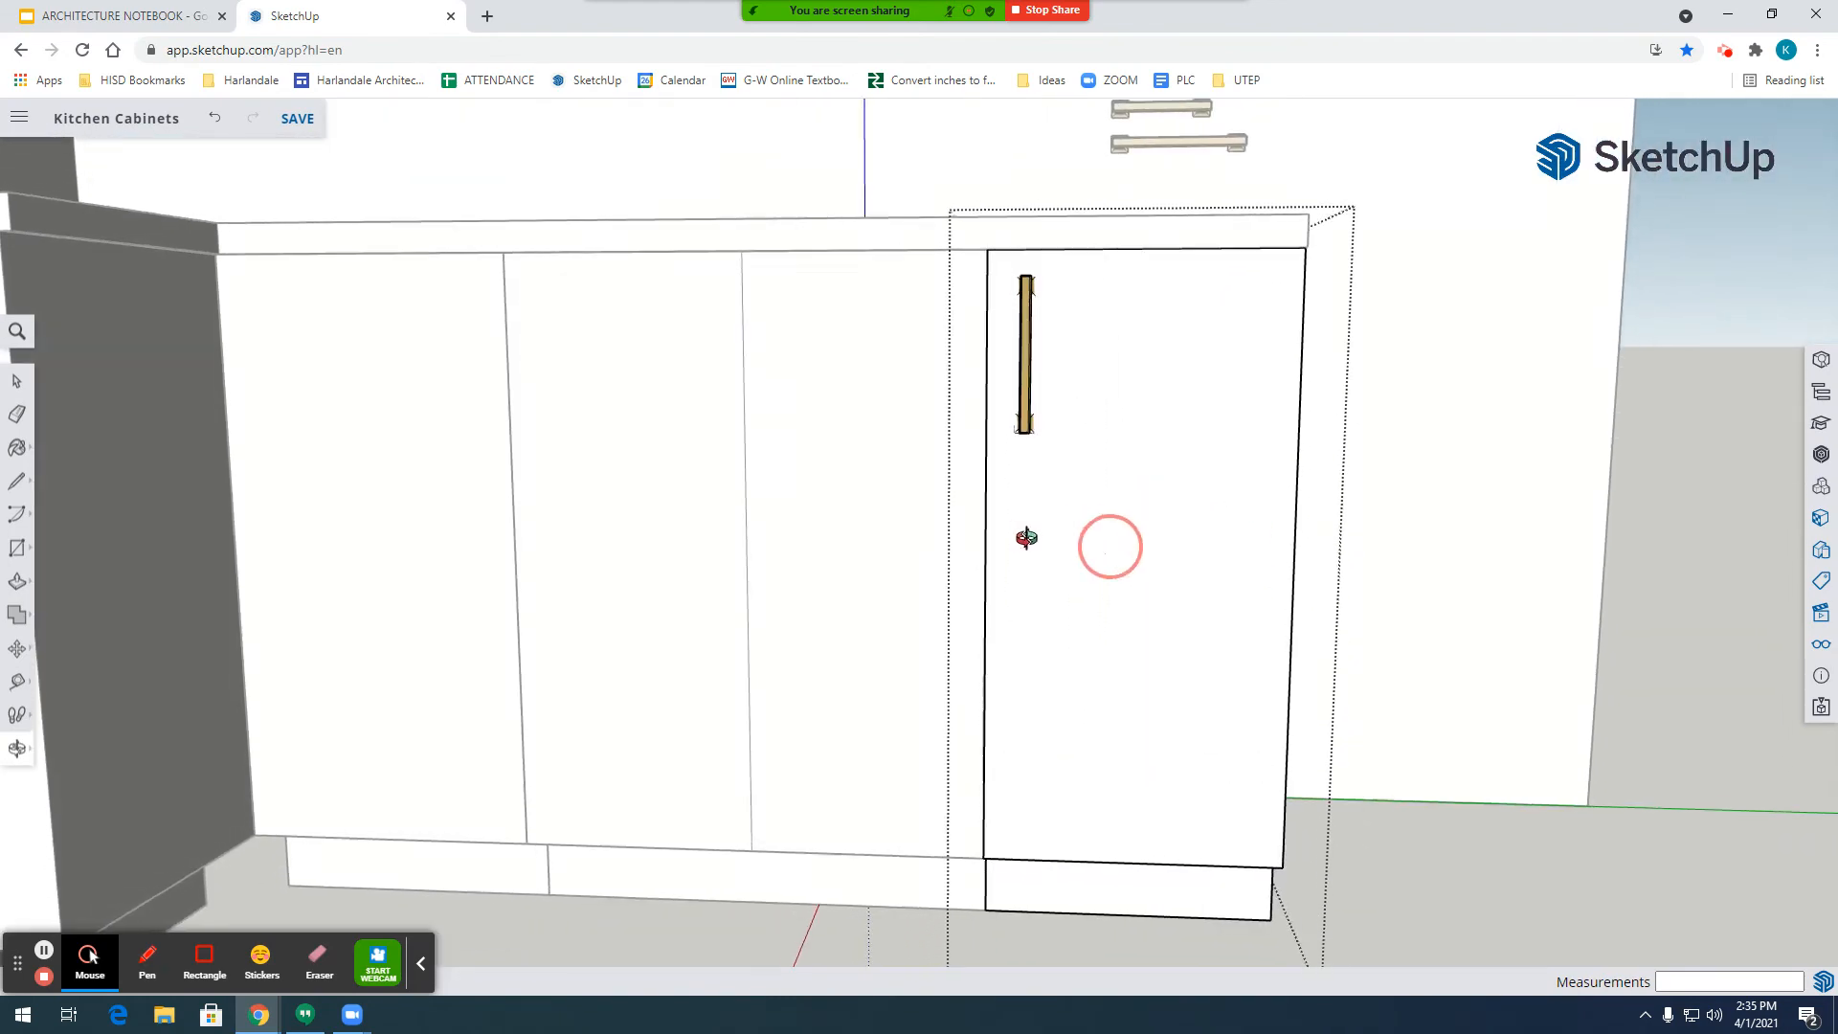
left_click(18, 383)
scroll(1467, 854, "down", 6)
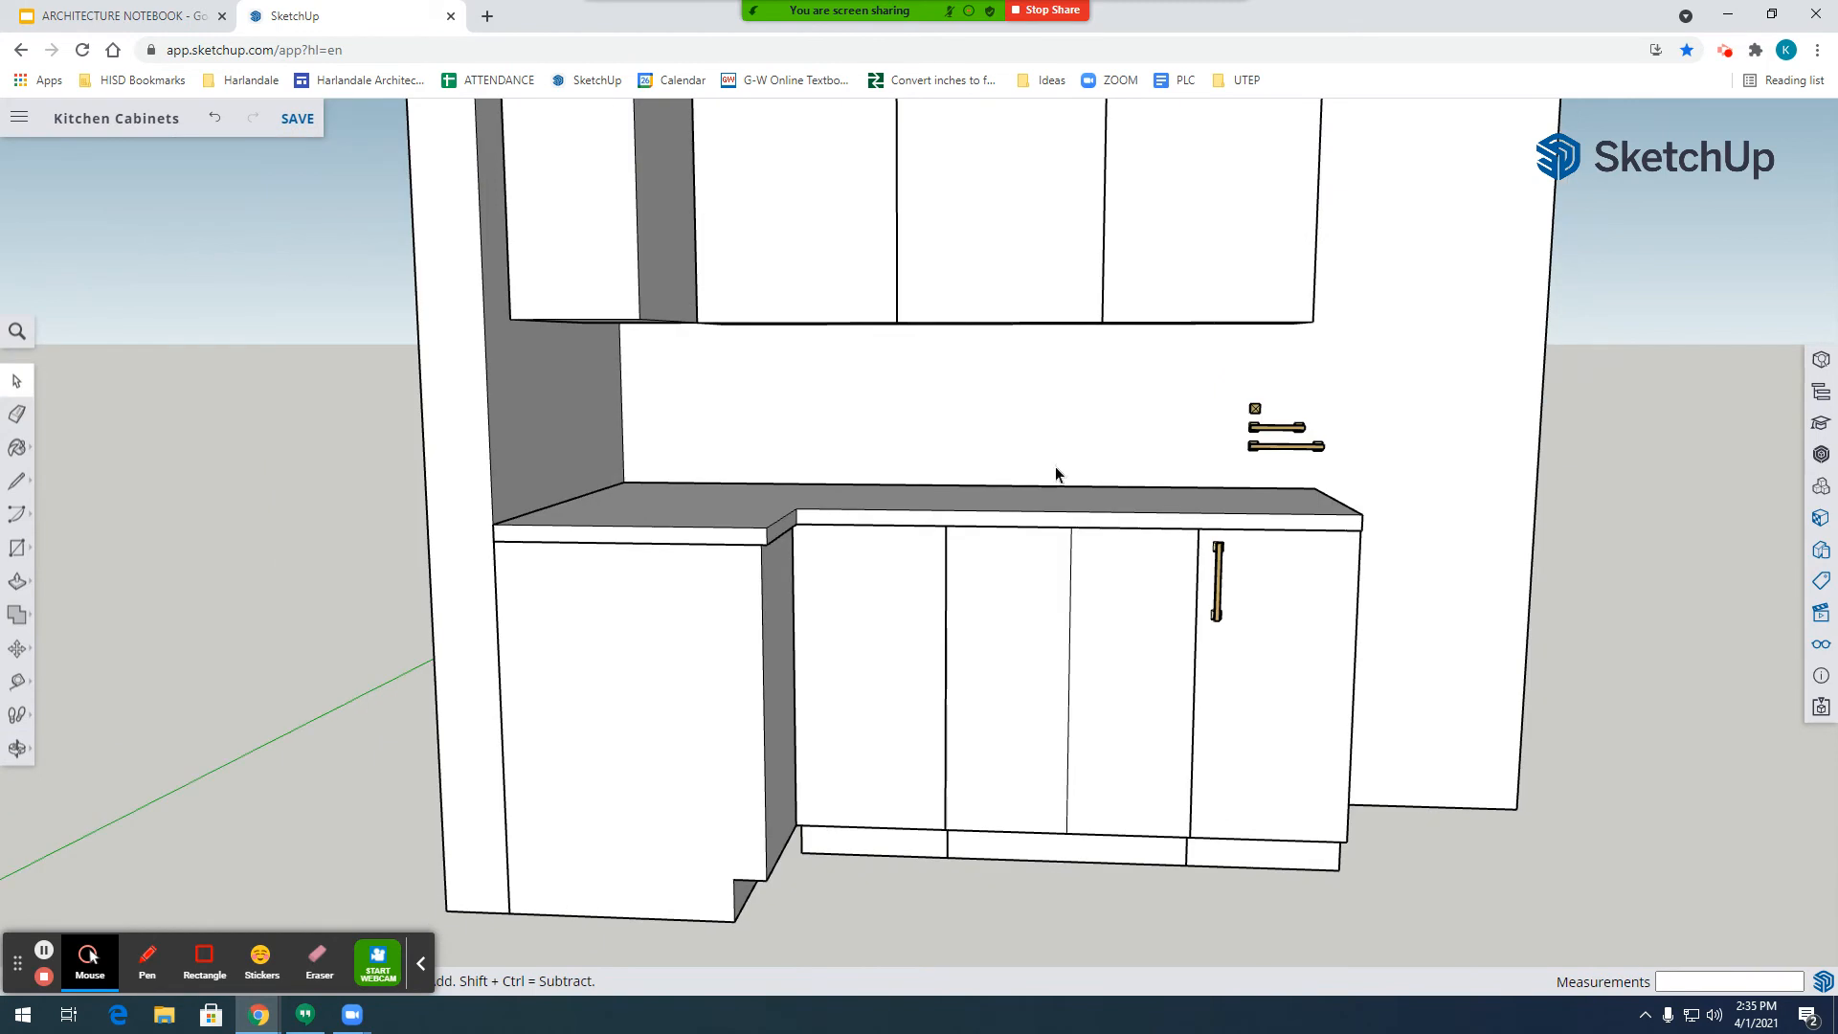
scroll(1260, 603, "up", 2)
left_click(1277, 607)
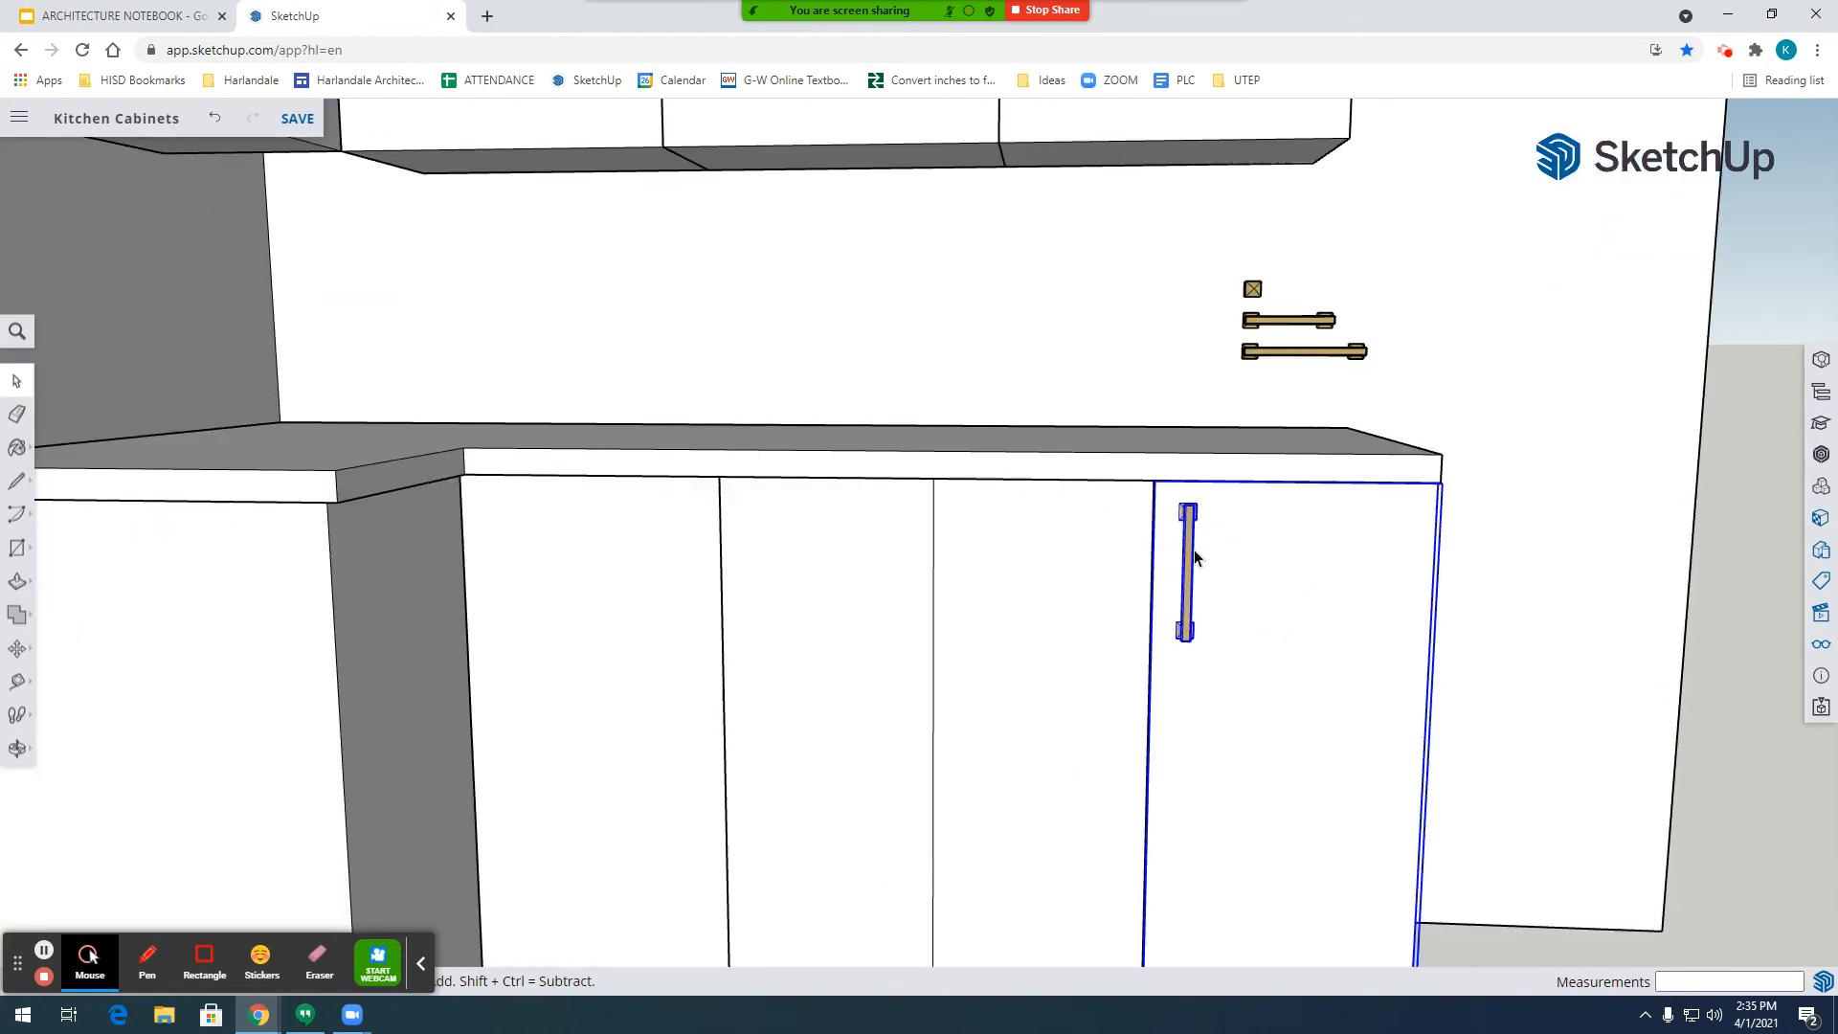
Measure from the side of the bar pull's upper mount to the side edge of the end cabinet's door with the Tape Measure.
left_click(1646, 641)
left_click(1206, 631)
scroll(968, 719, "down", 4)
scroll(1112, 730, "up", 4)
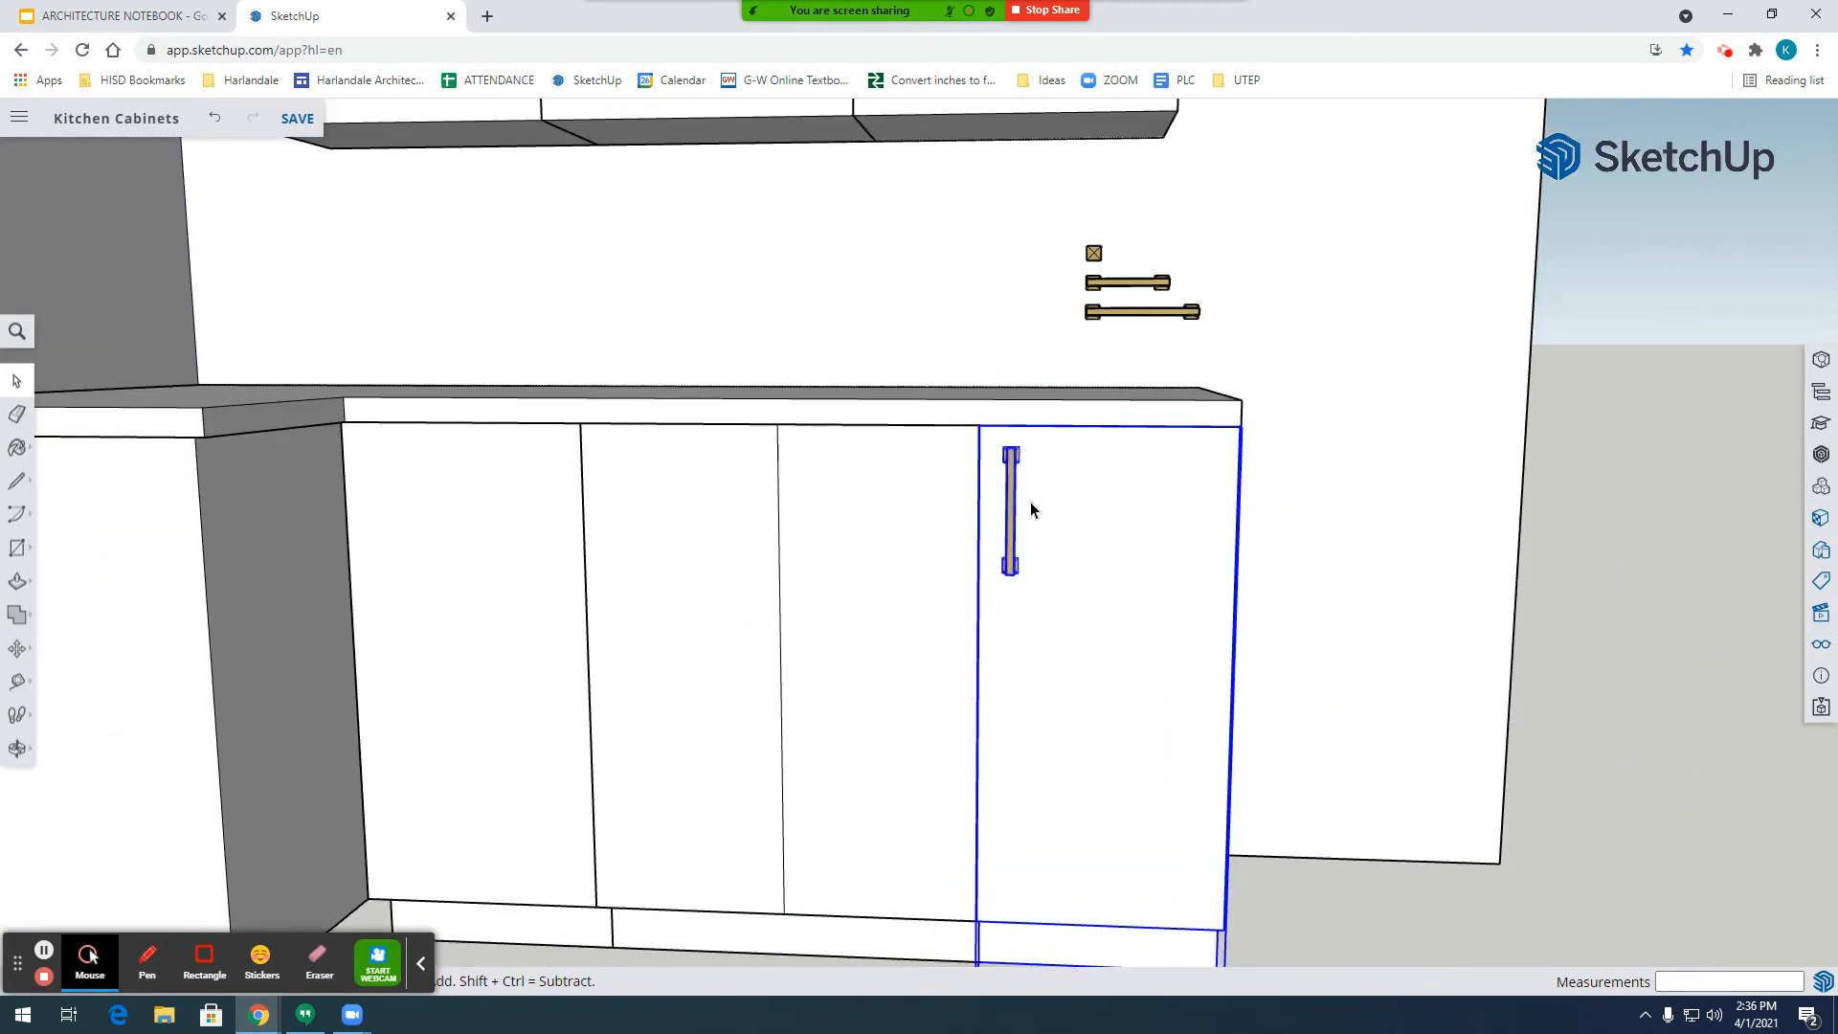
scroll(995, 518, "up", 4)
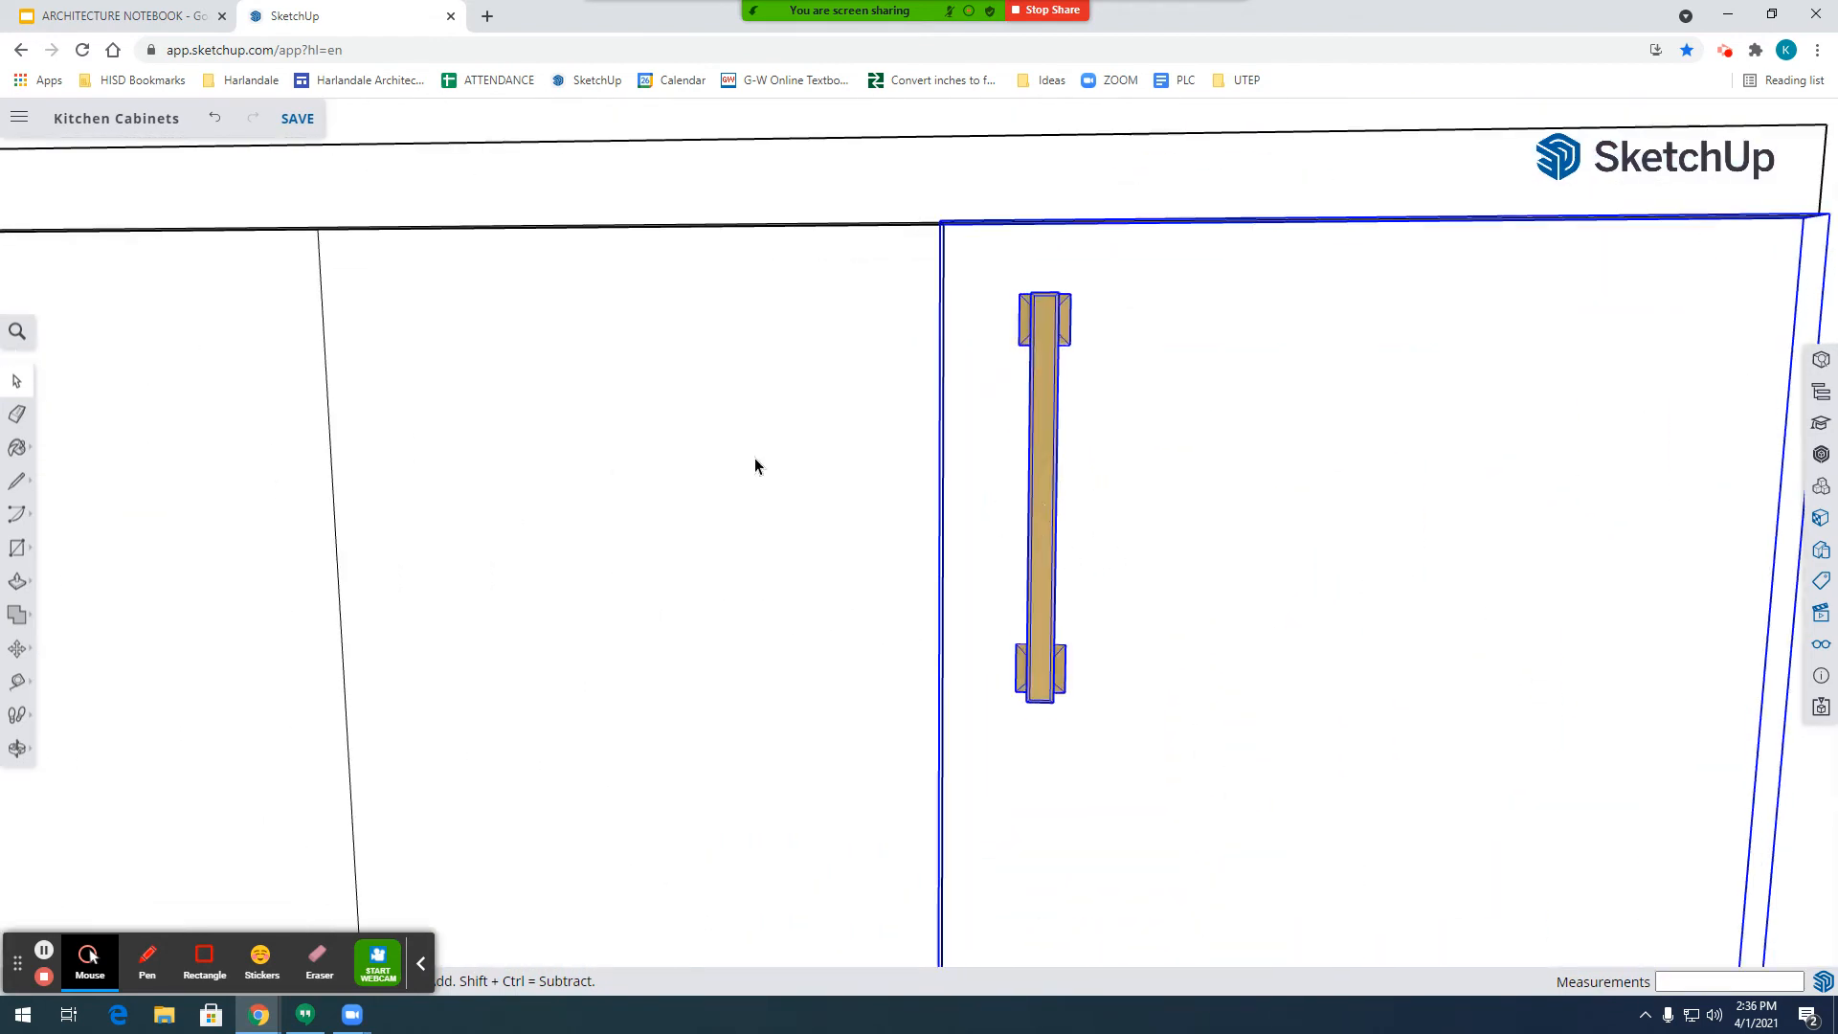
left_click(20, 680)
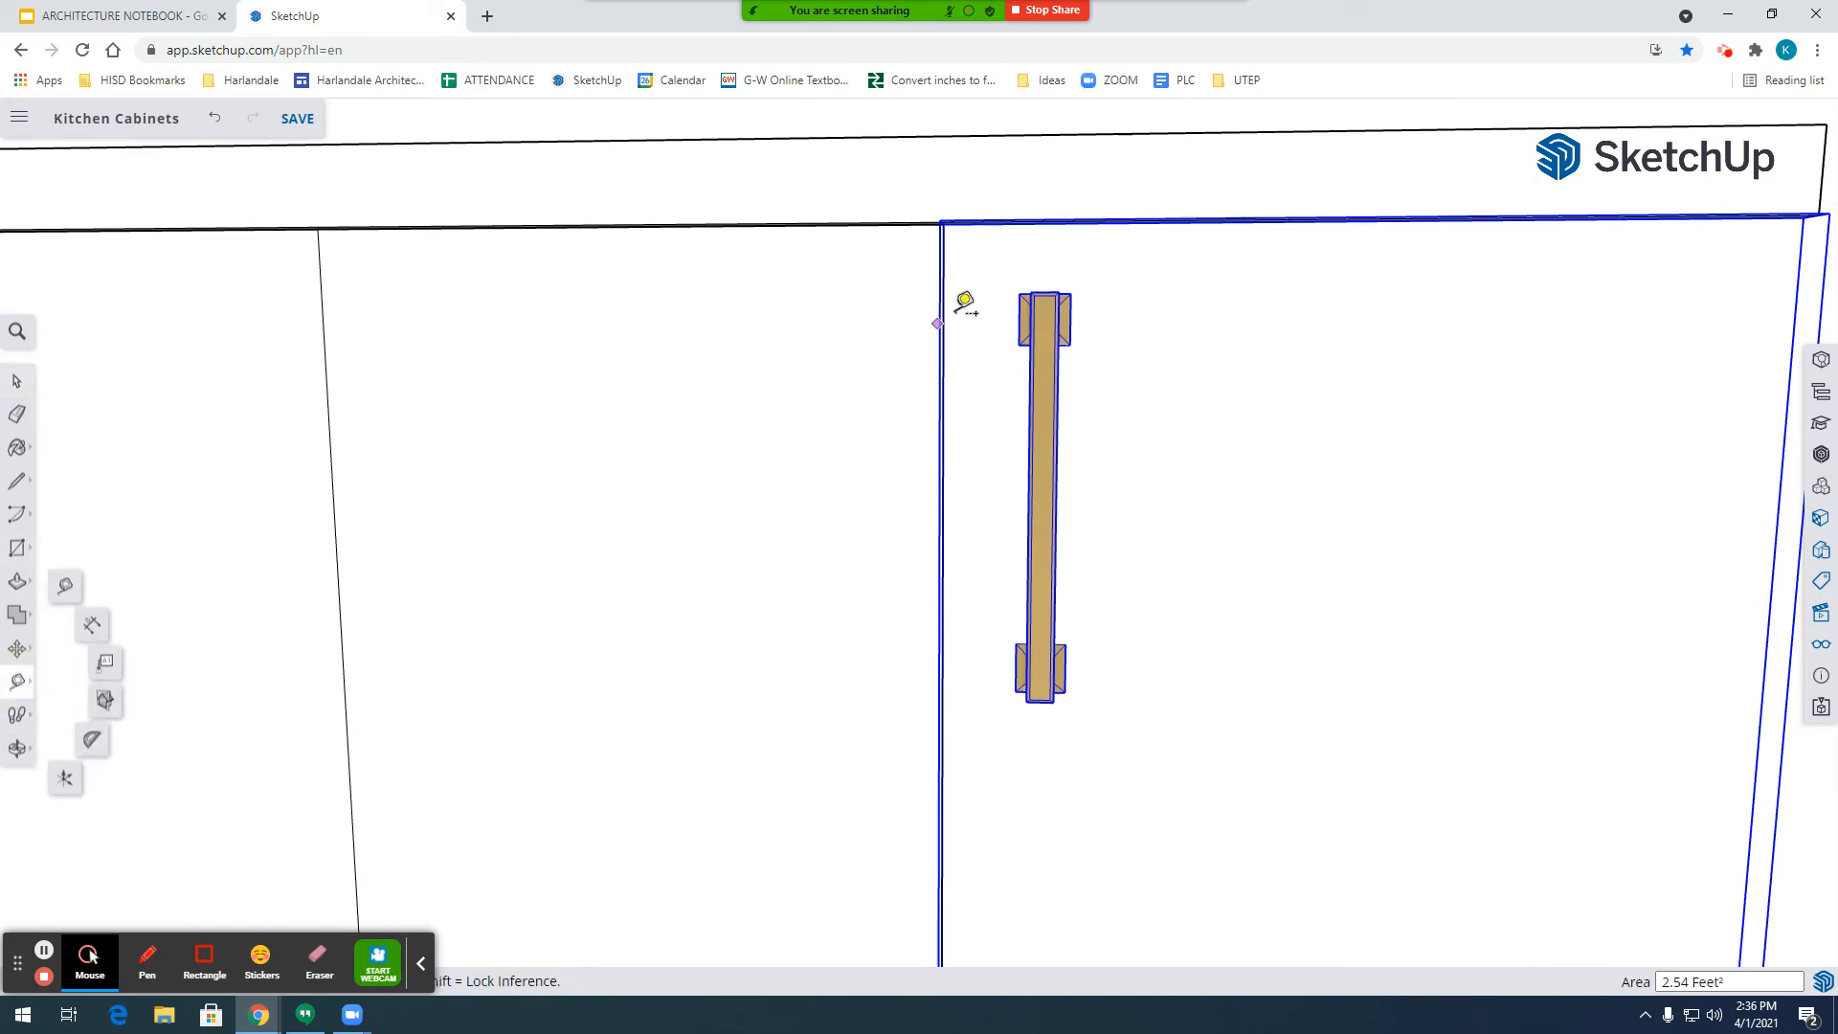
scroll(887, 296, "up", 5)
left_click(1200, 395)
left_click(1178, 351)
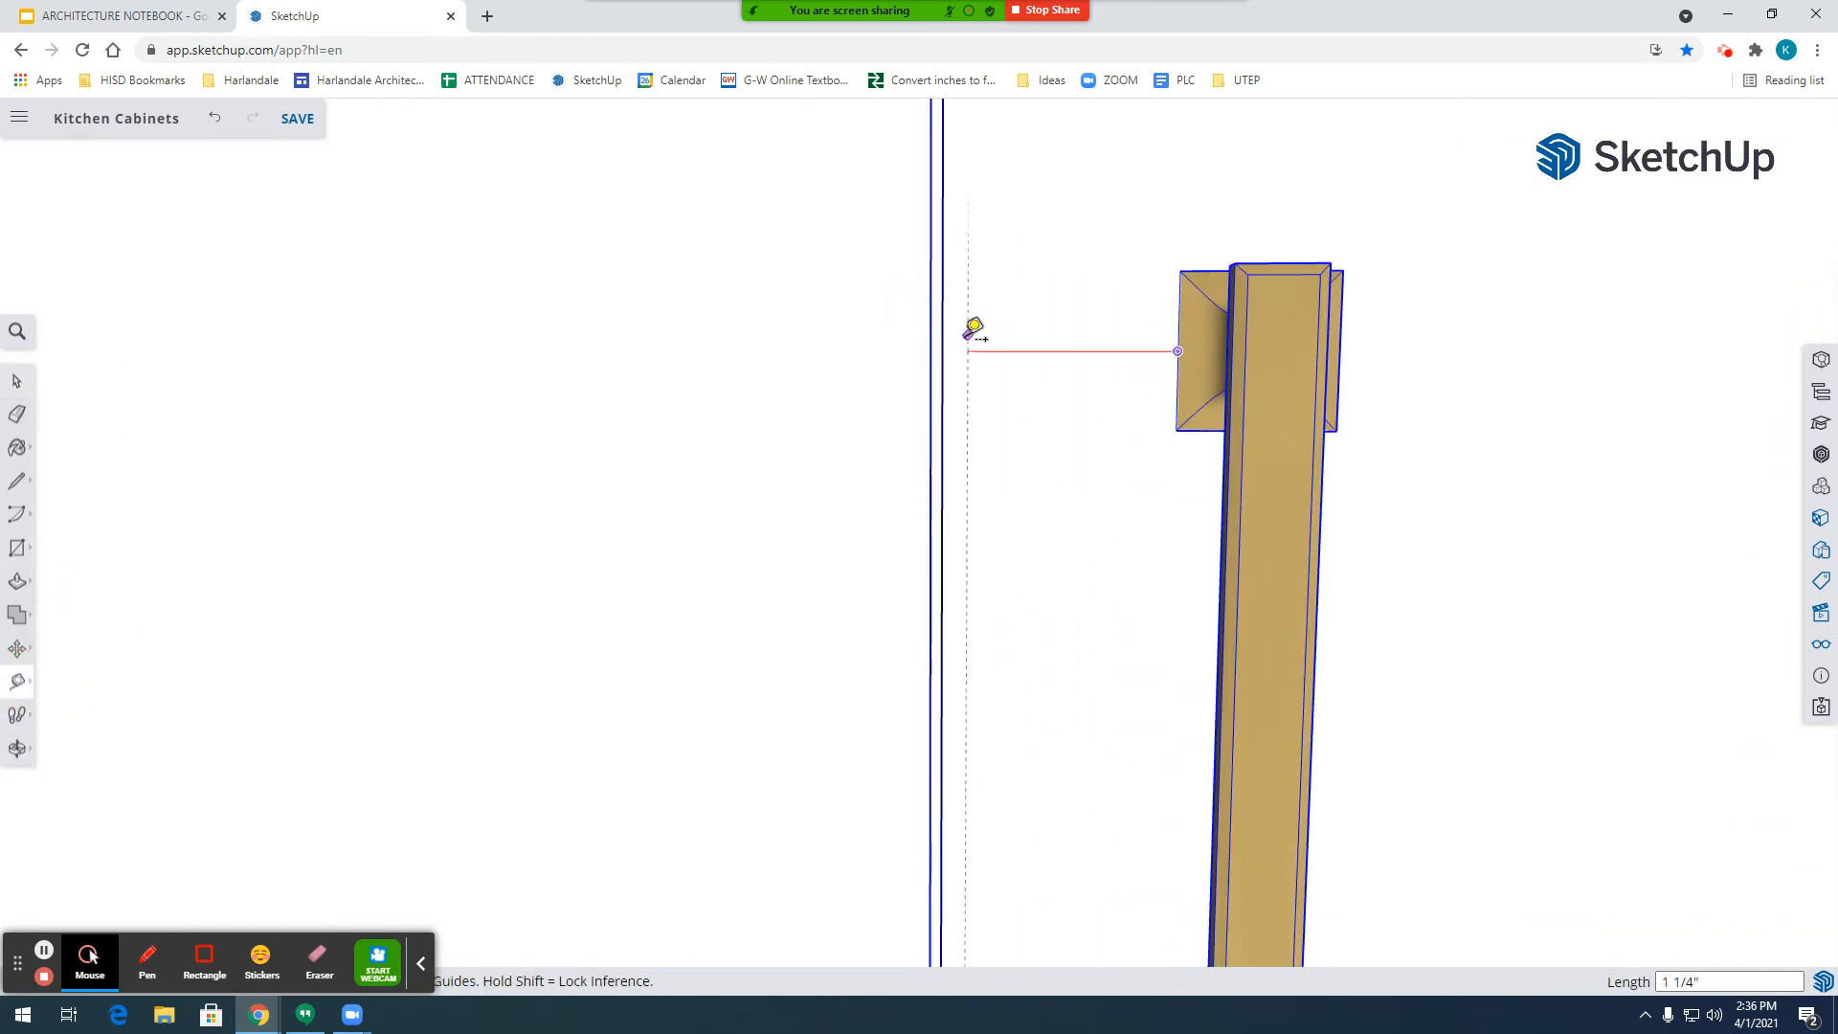
scroll(937, 373, "up", 5)
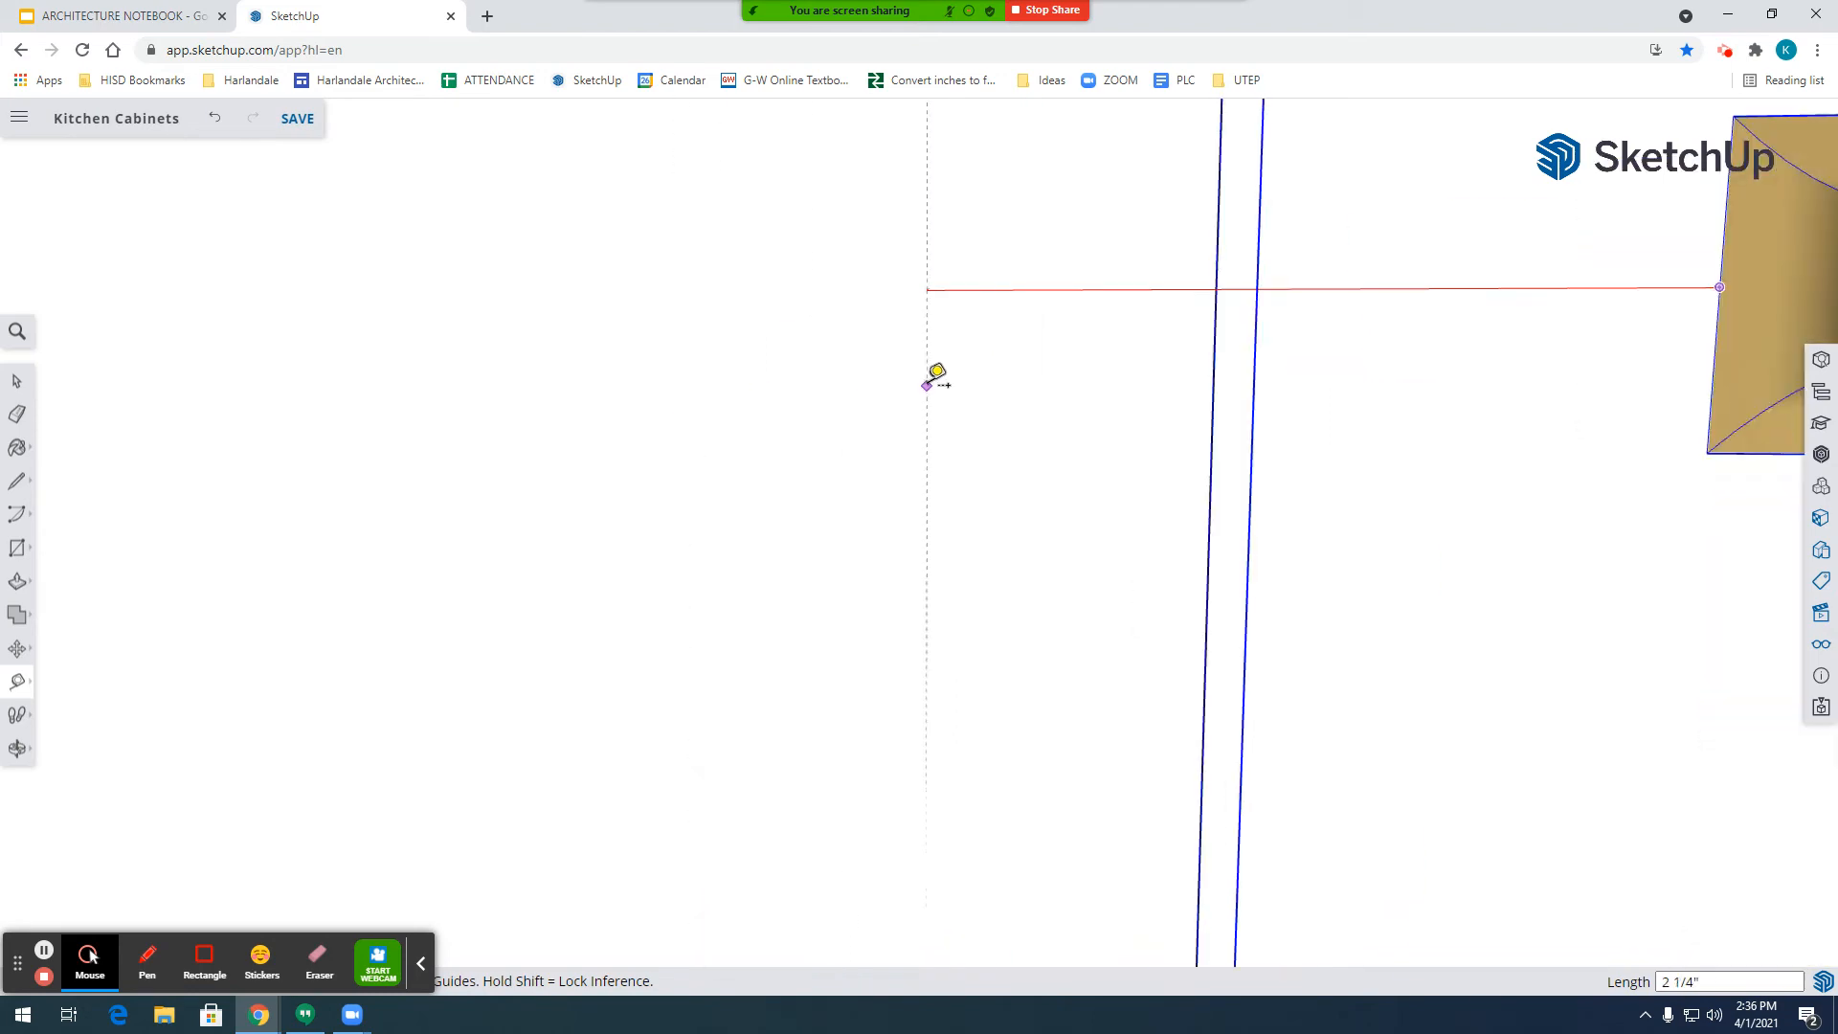
Measure the bar pull's distance to the door edge again from an angled view, starting at the midpoint of the upper mount's side edge.
middle_click_drag(607, 714, 767, 894)
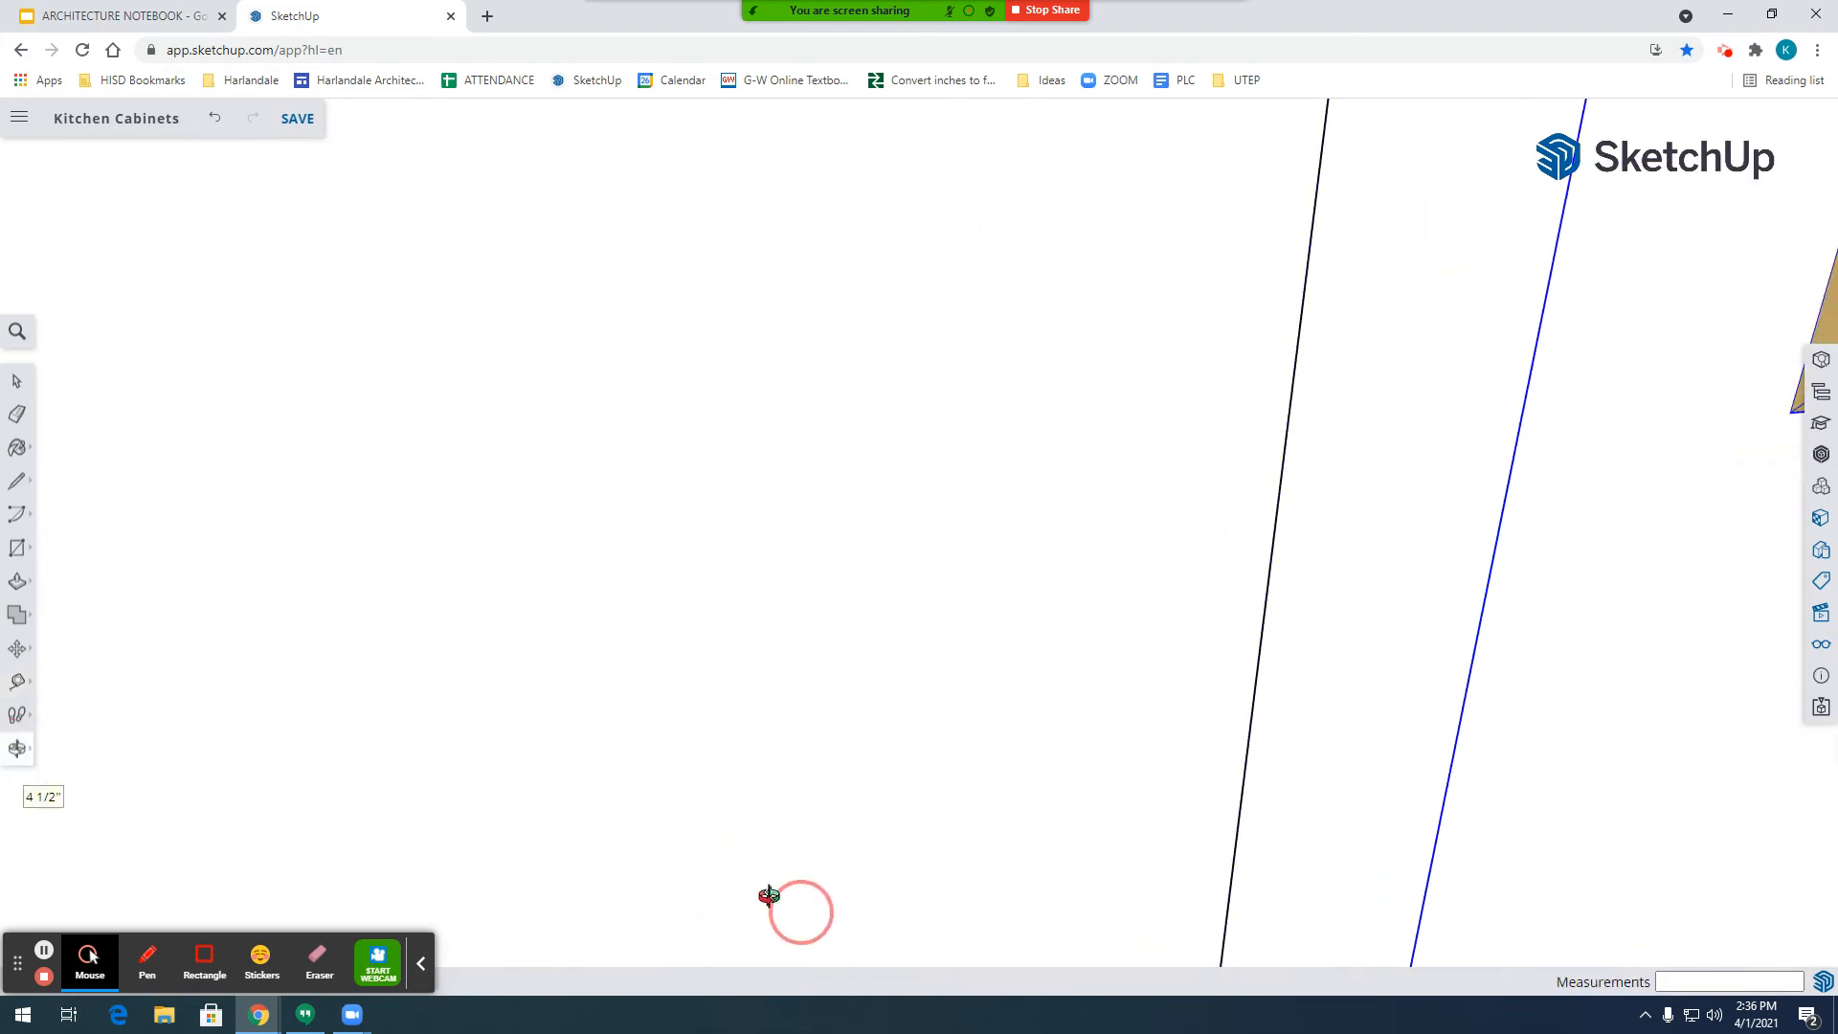
scroll(641, 792, "down", 5)
scroll(979, 787, "up", 3)
scroll(1129, 739, "down", 3)
left_click_drag(1129, 738, 680, 746)
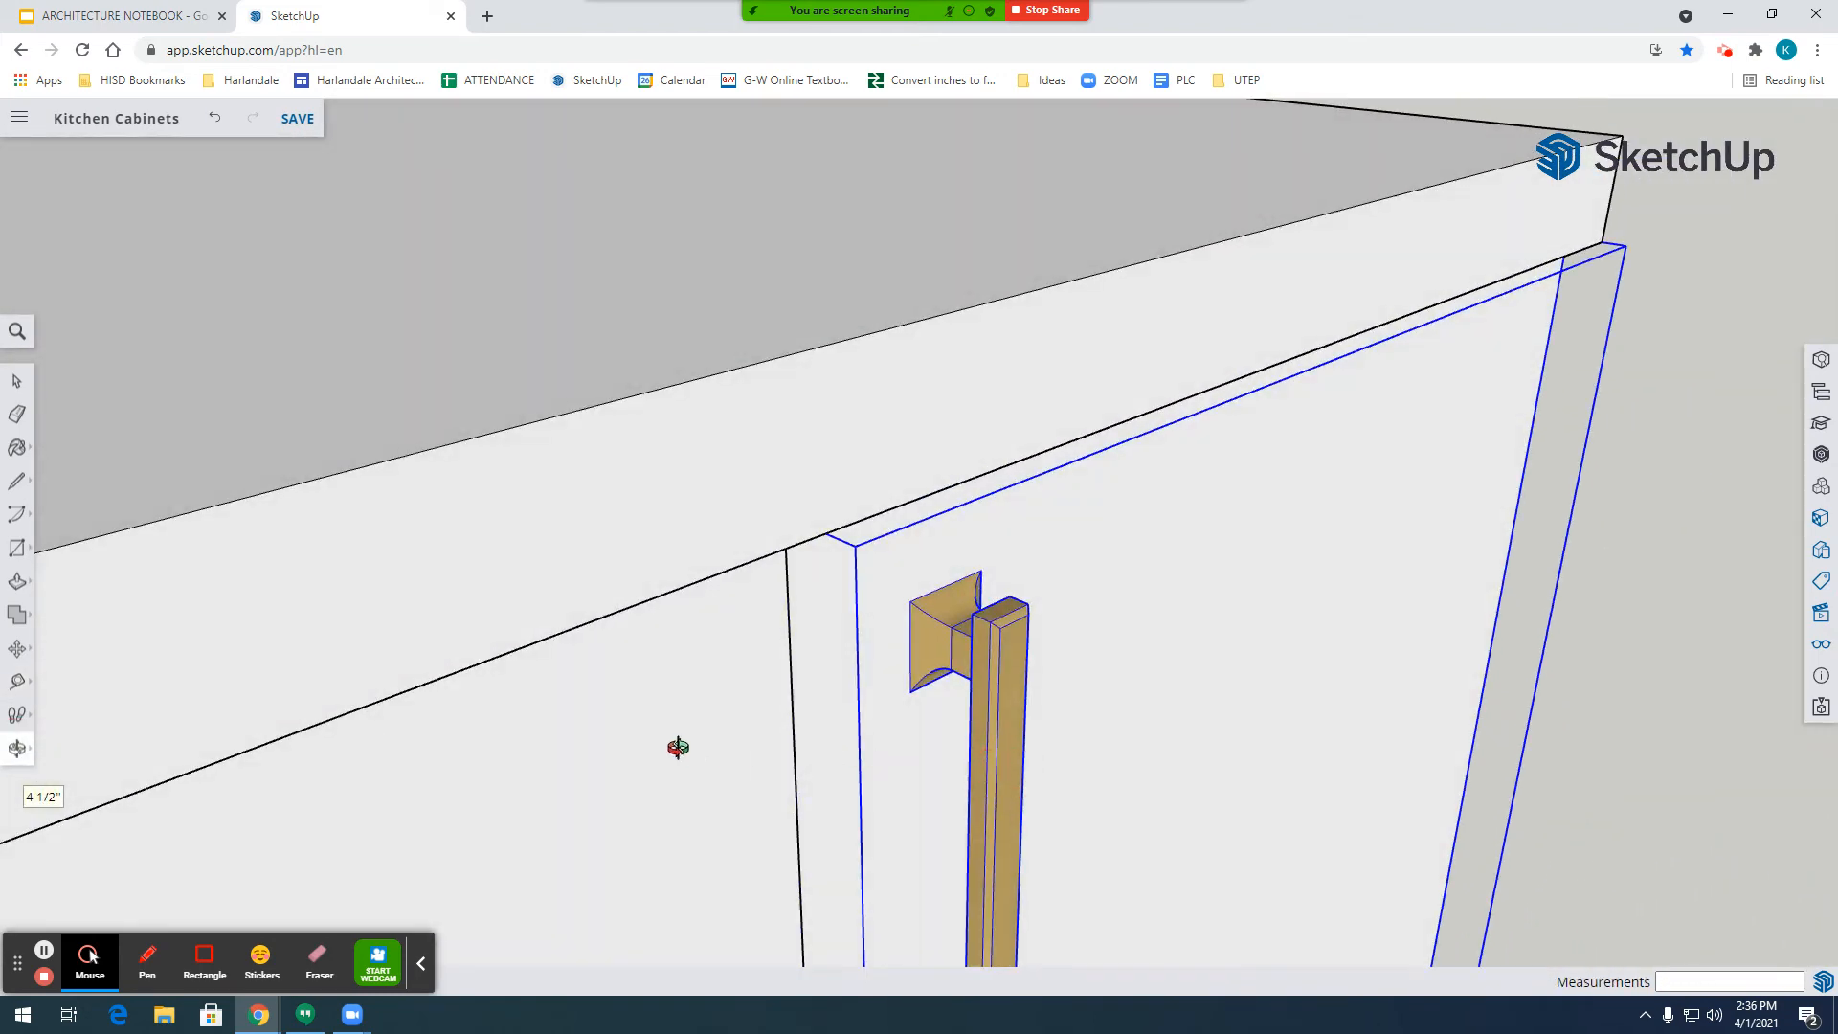
scroll(714, 722, "up", 5)
left_click(17, 748)
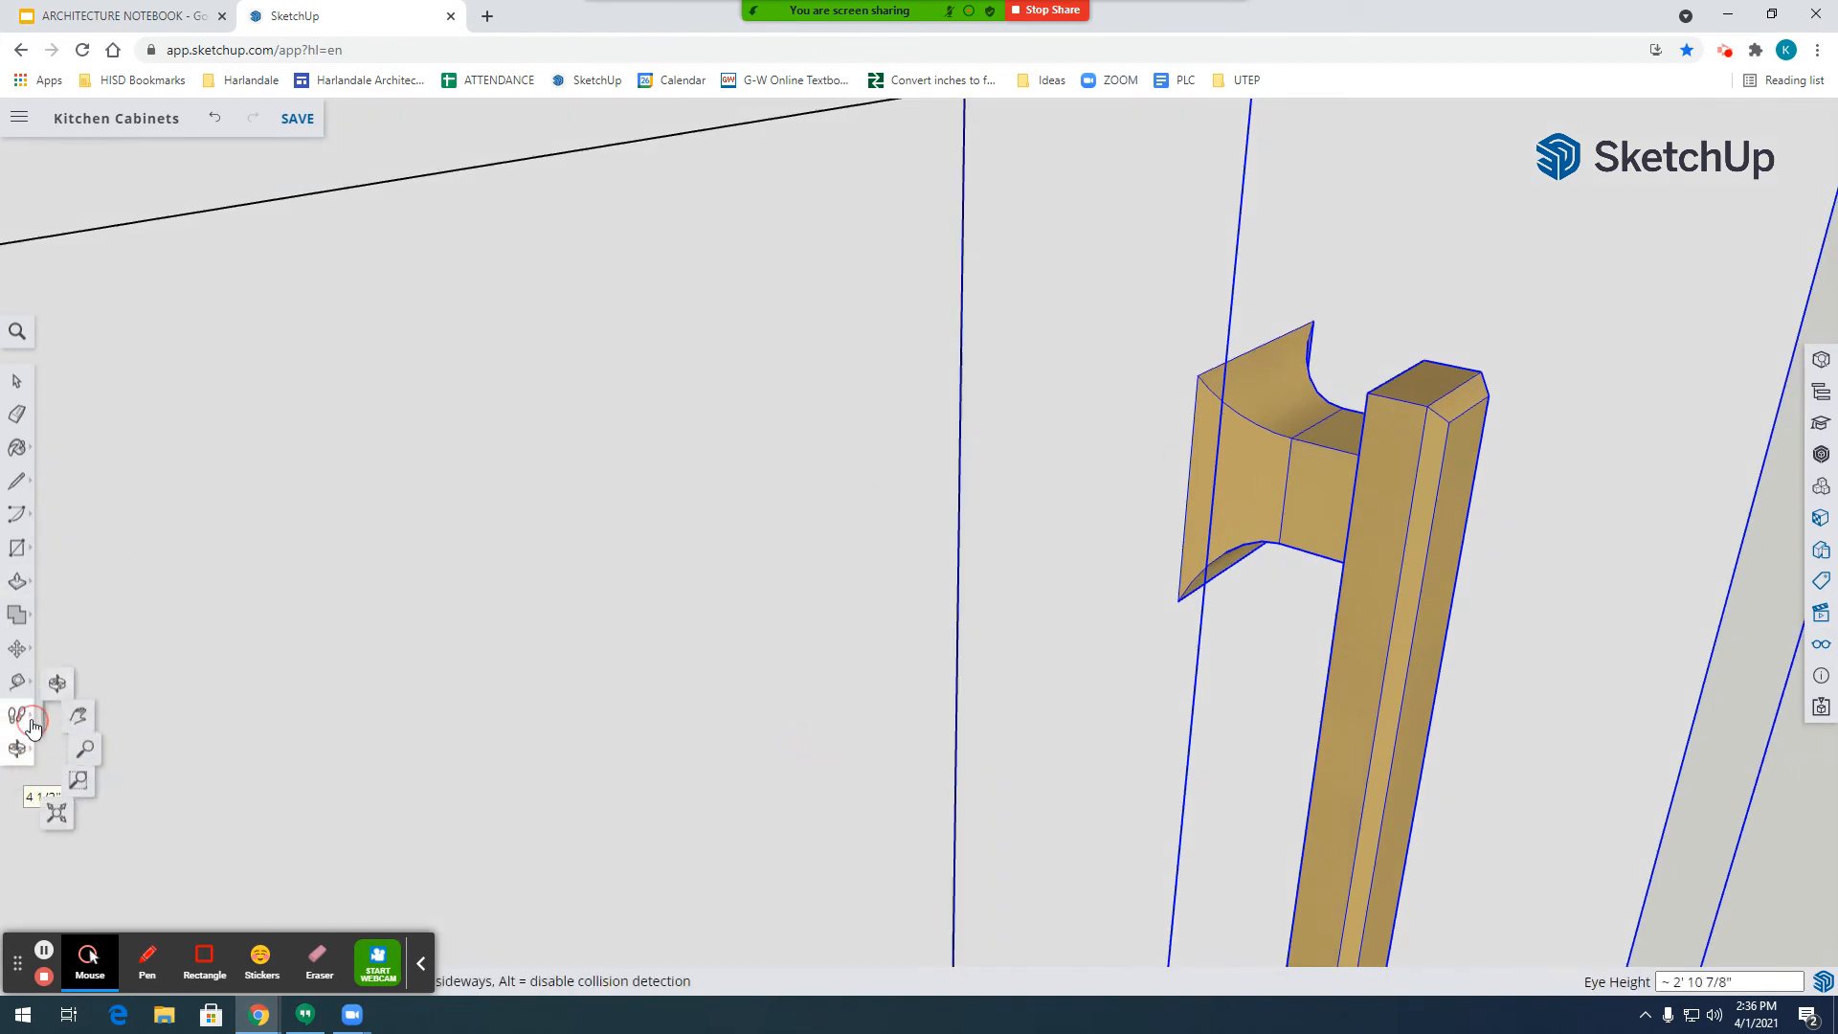
left_click(22, 686)
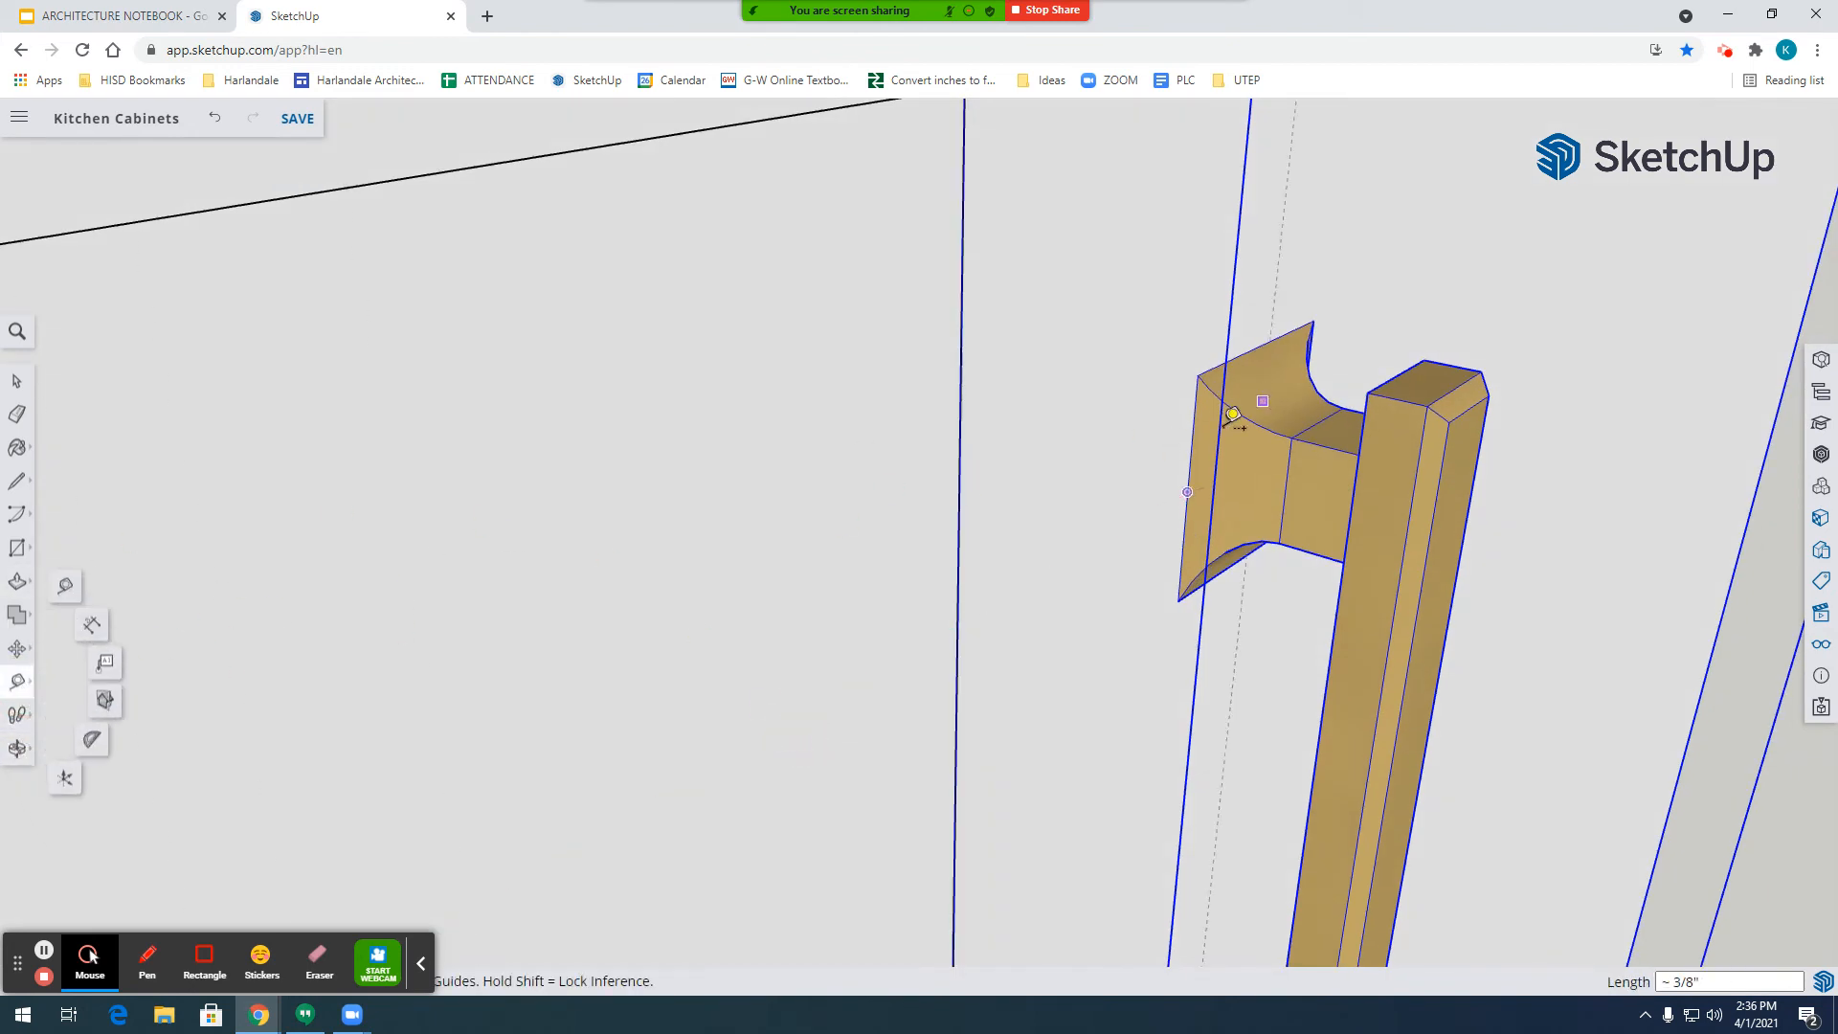
left_click(1188, 491)
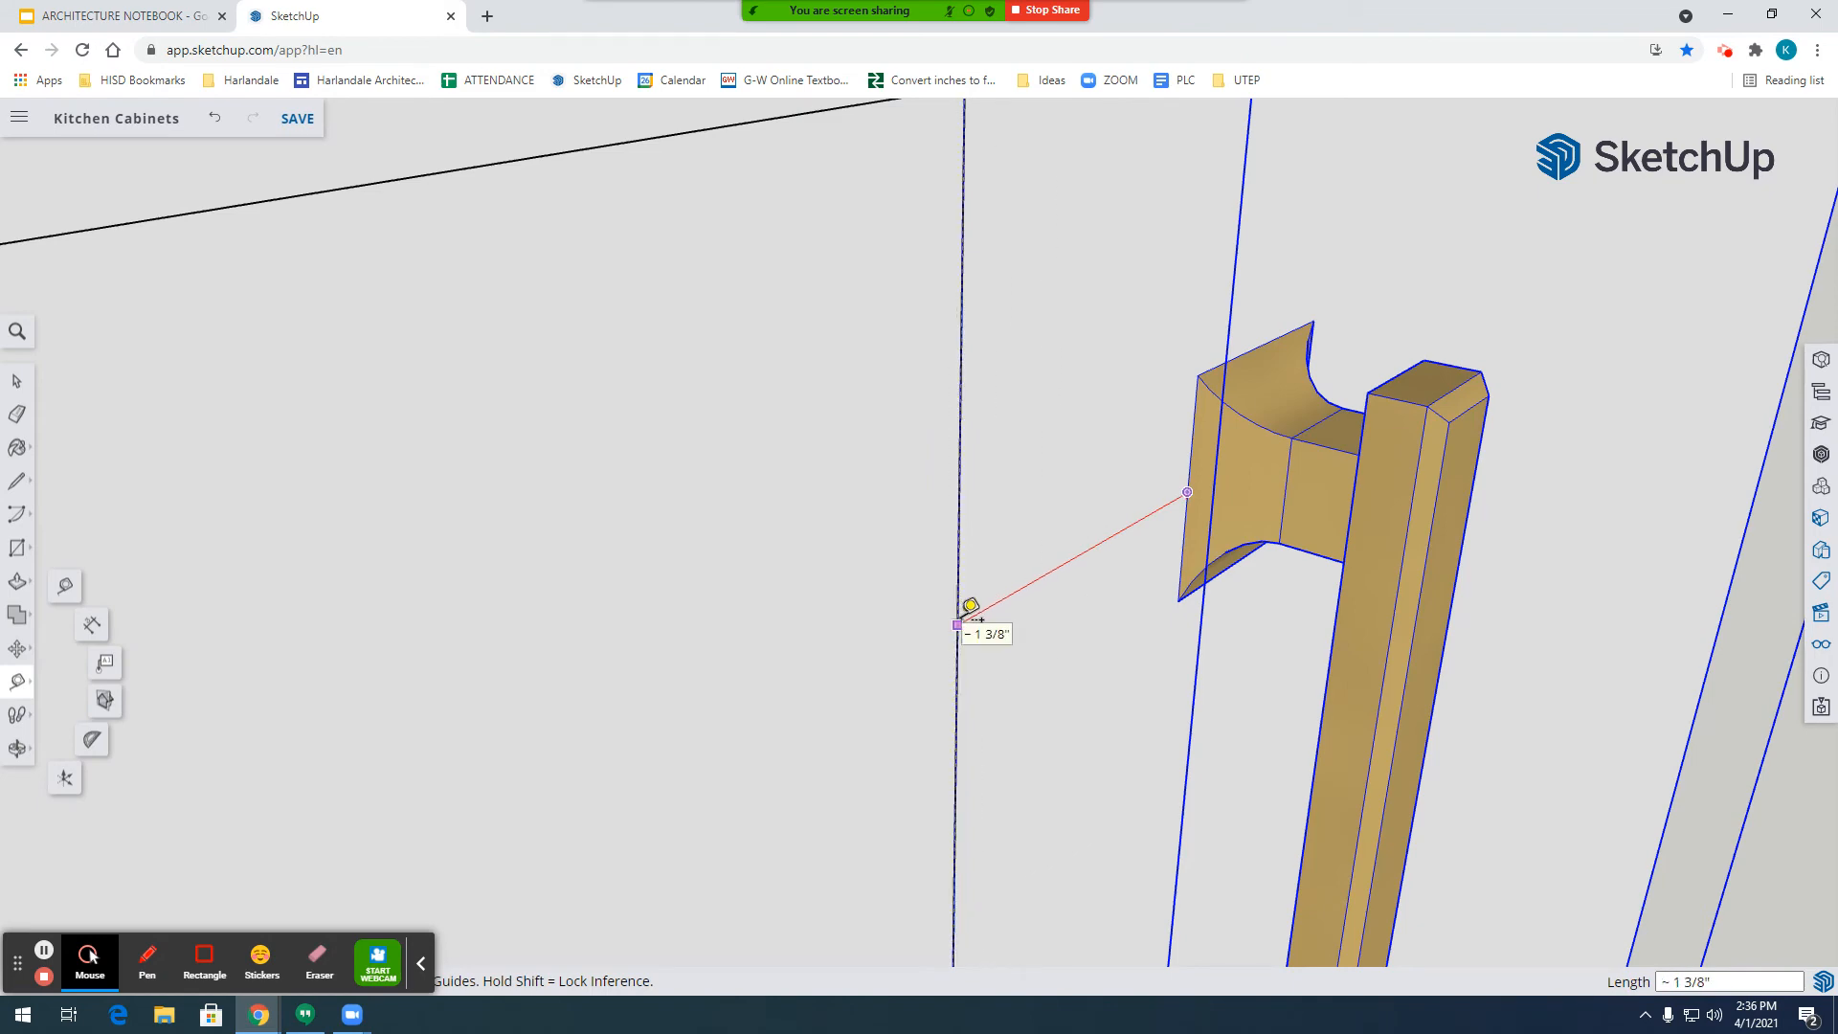
Examine the kitchen corner and the fronts of the door-and-drawer and three-drawer base cabinet rows.
left_click(18, 749)
scroll(936, 657, "down", 8)
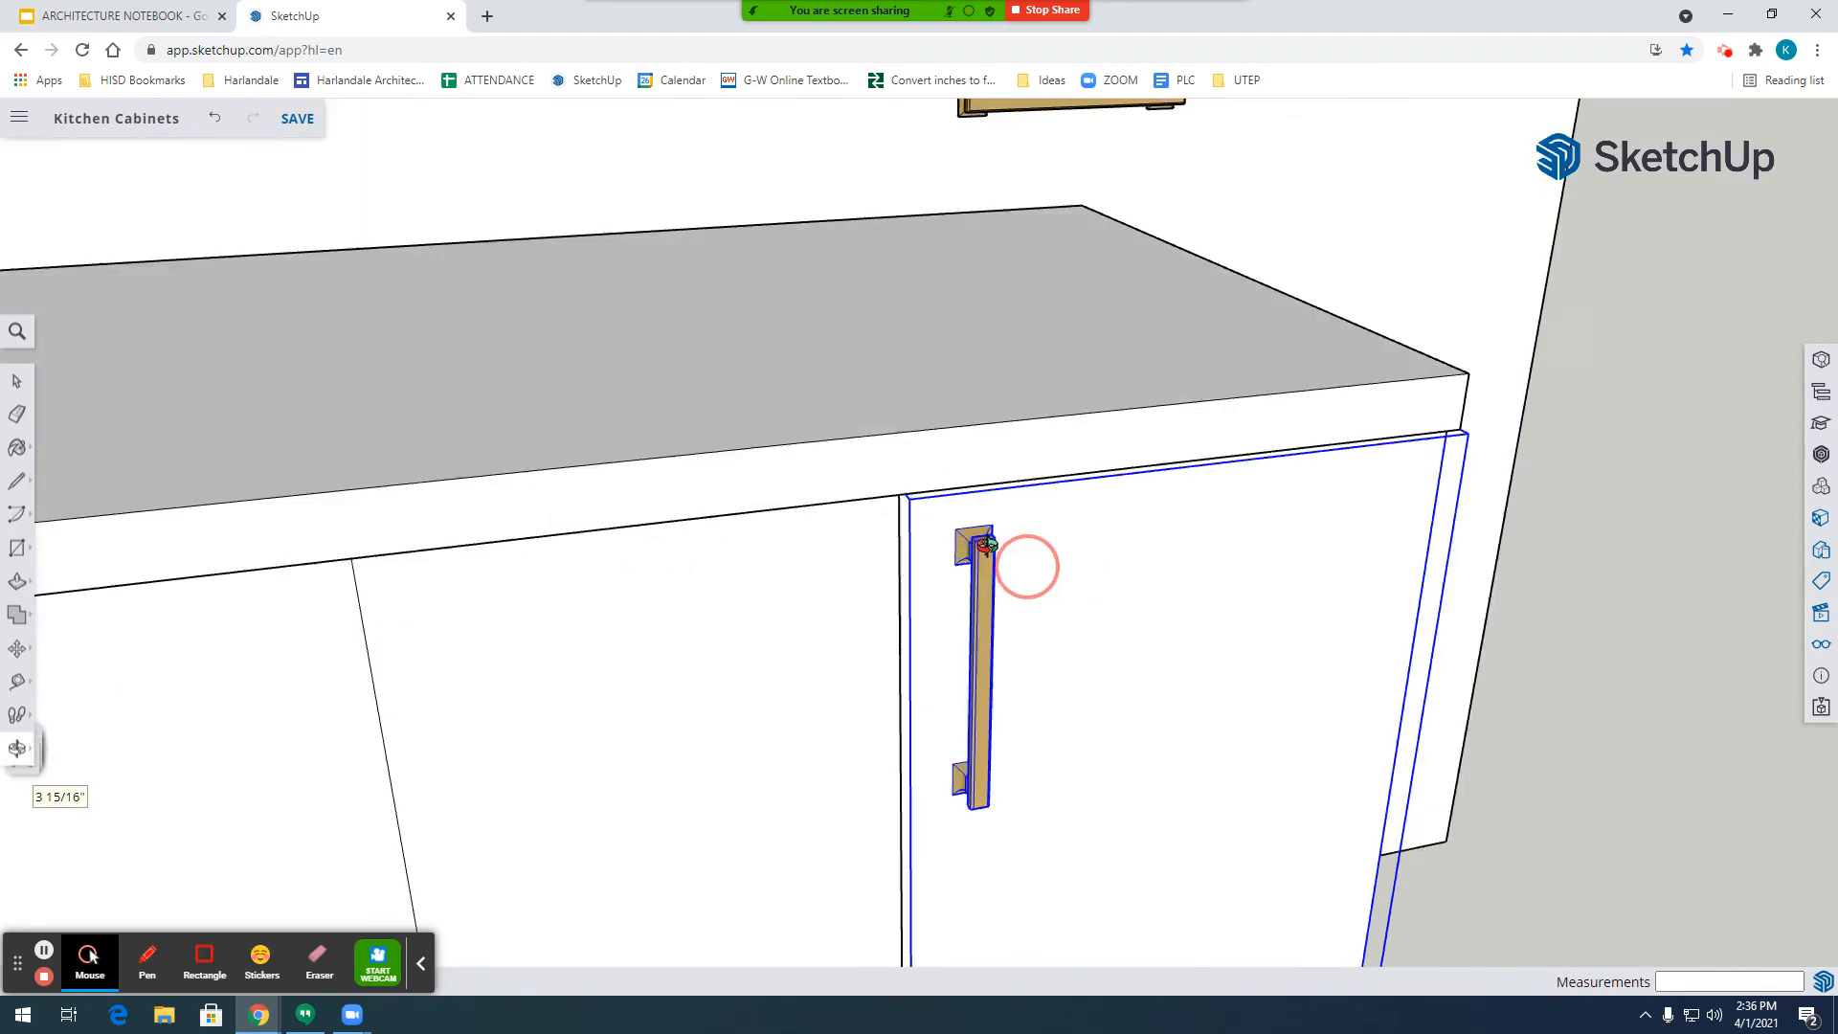
scroll(986, 545, "down", 8)
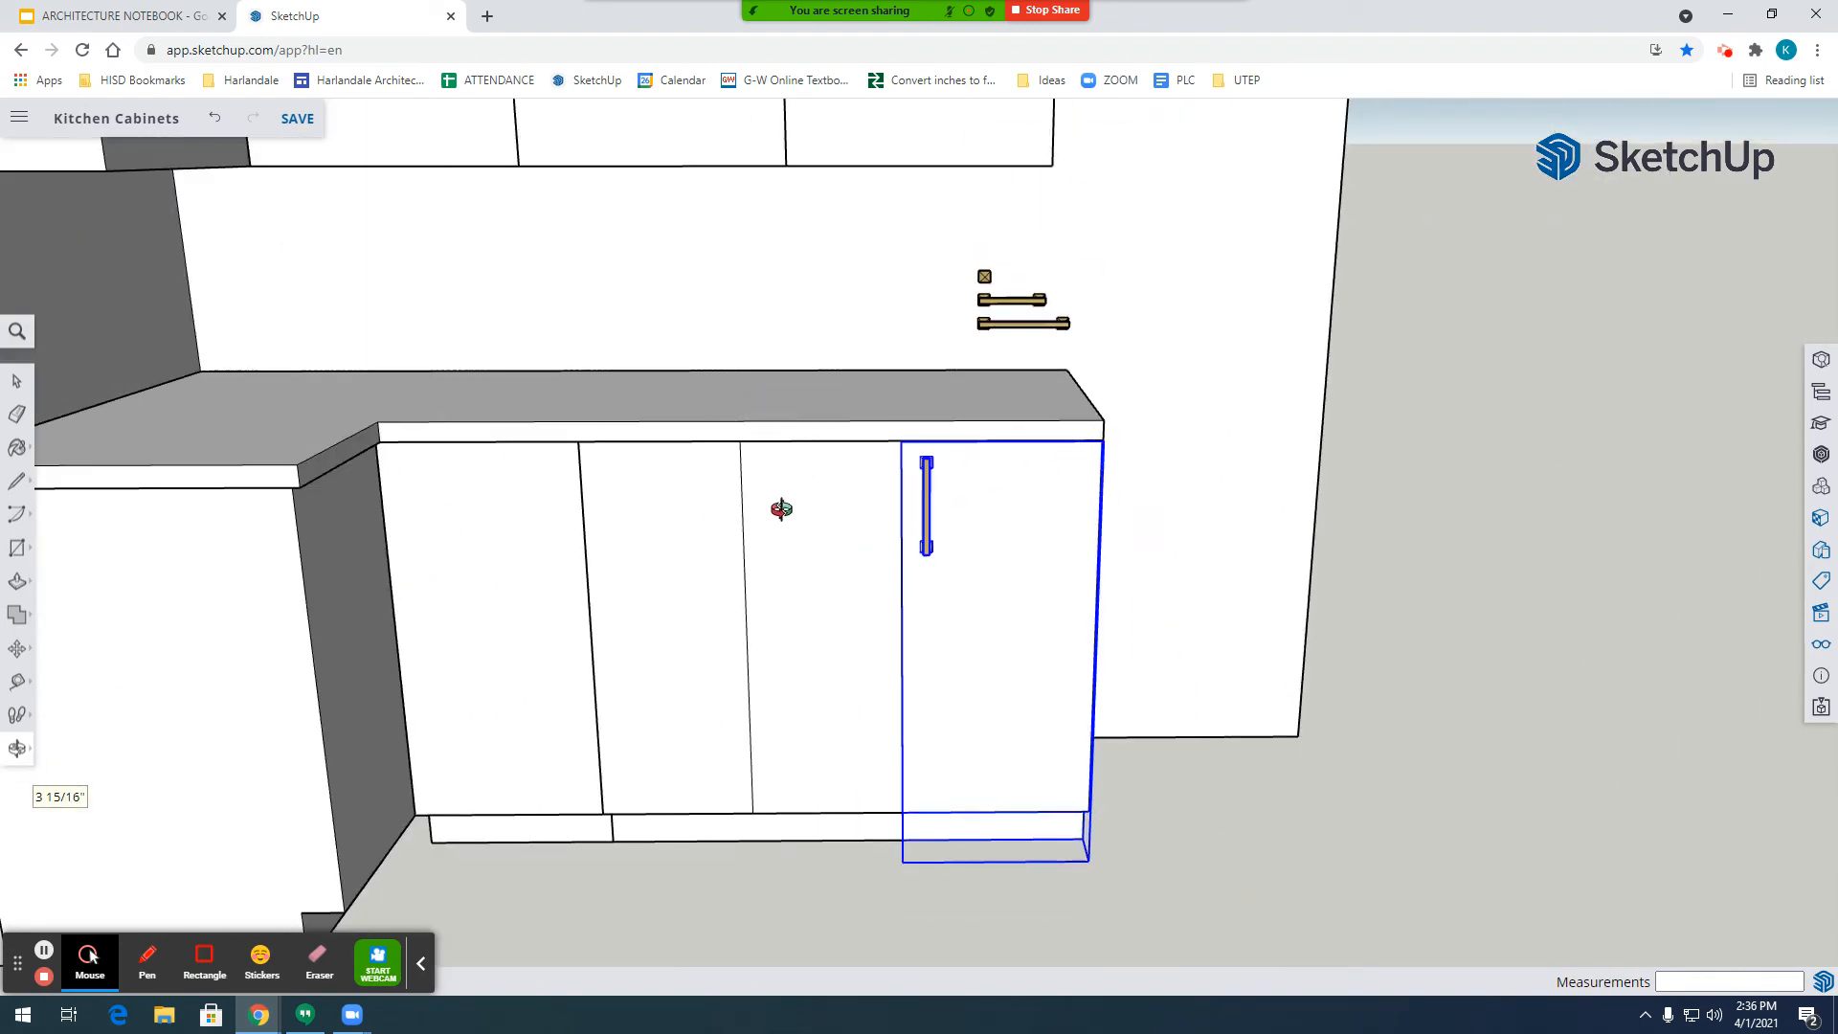
left_click_drag(1002, 521, 927, 354)
scroll(1113, 371, "down", 8)
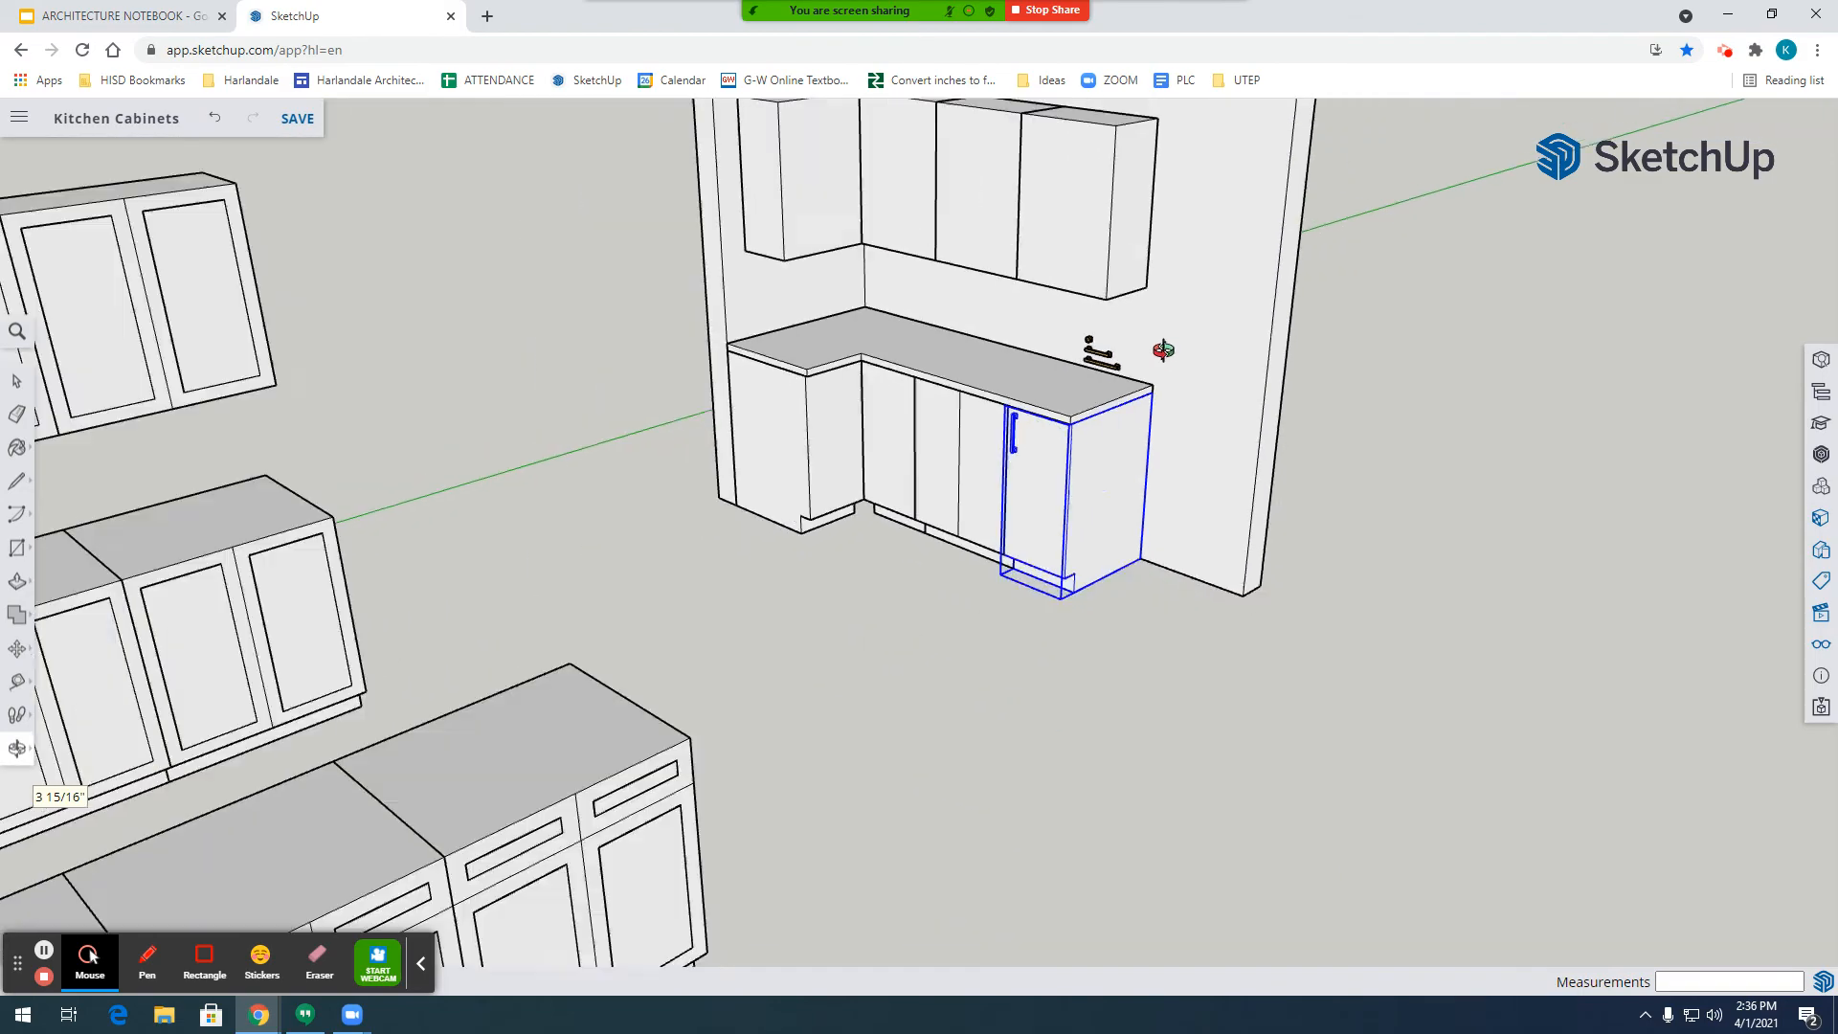
scroll(779, 472, "up", 10)
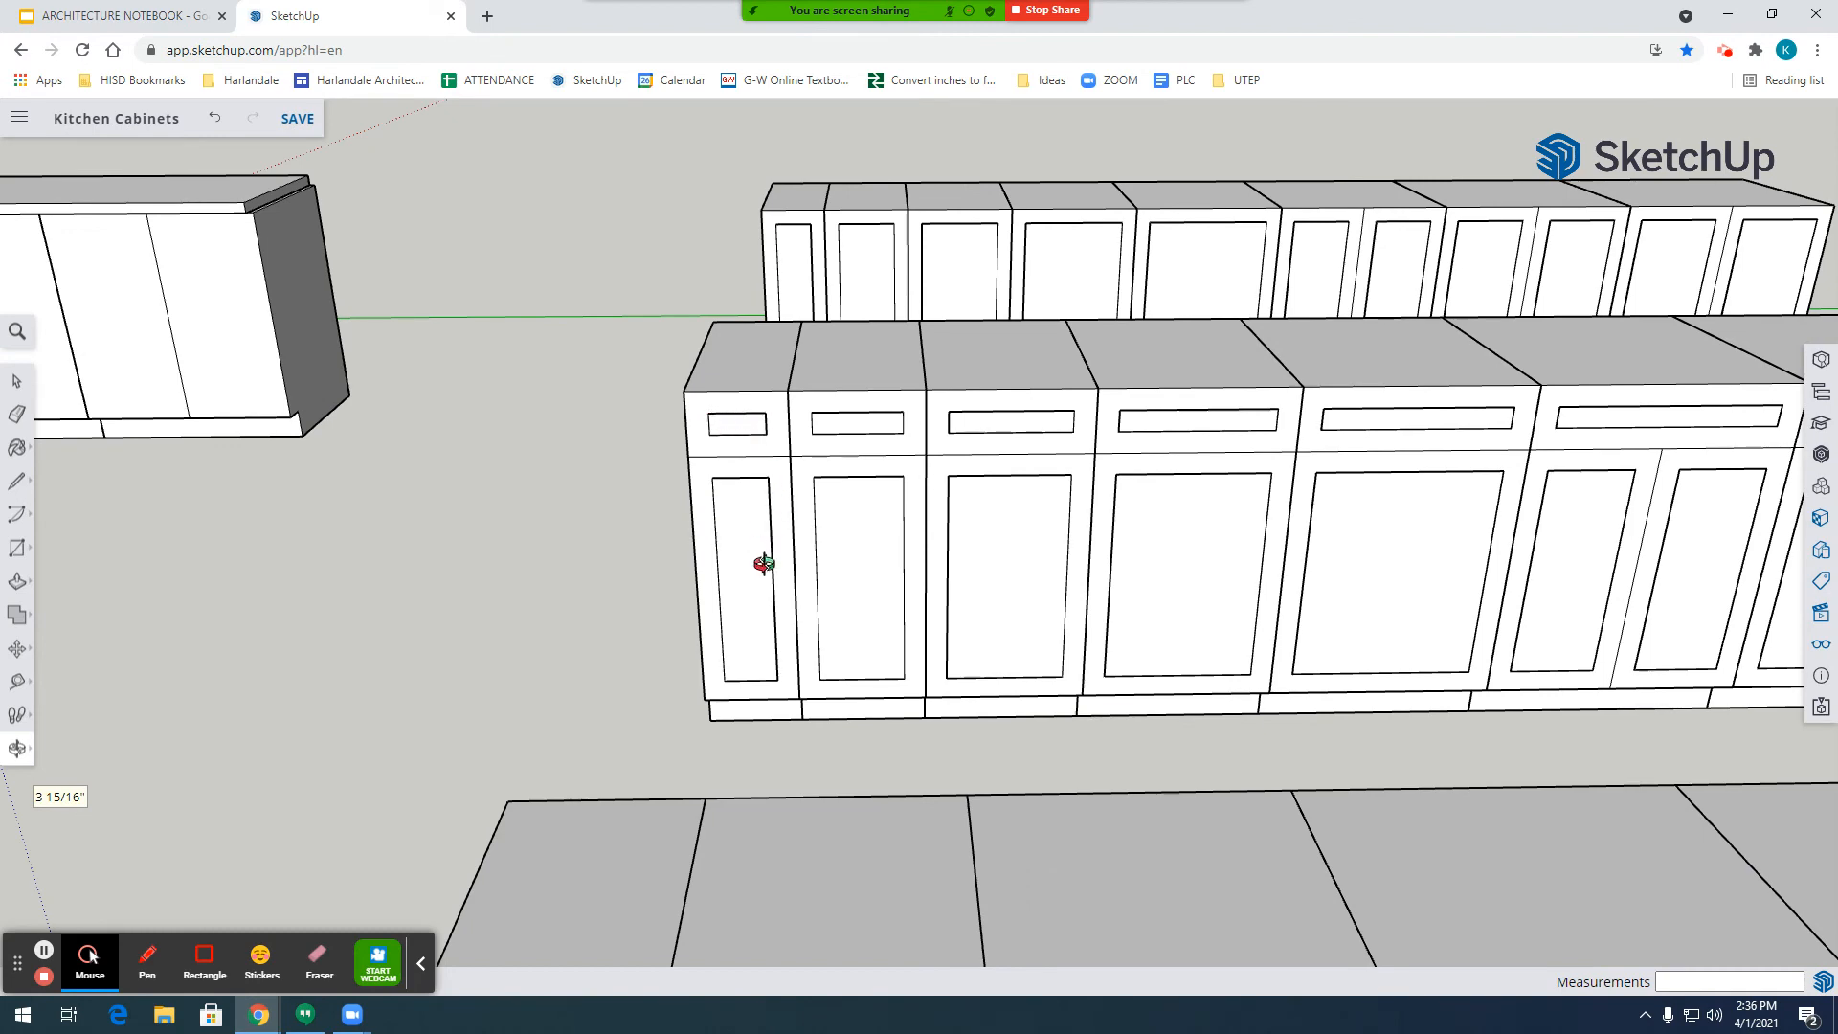
scroll(764, 494, "up", 4)
scroll(800, 550, "down", 5)
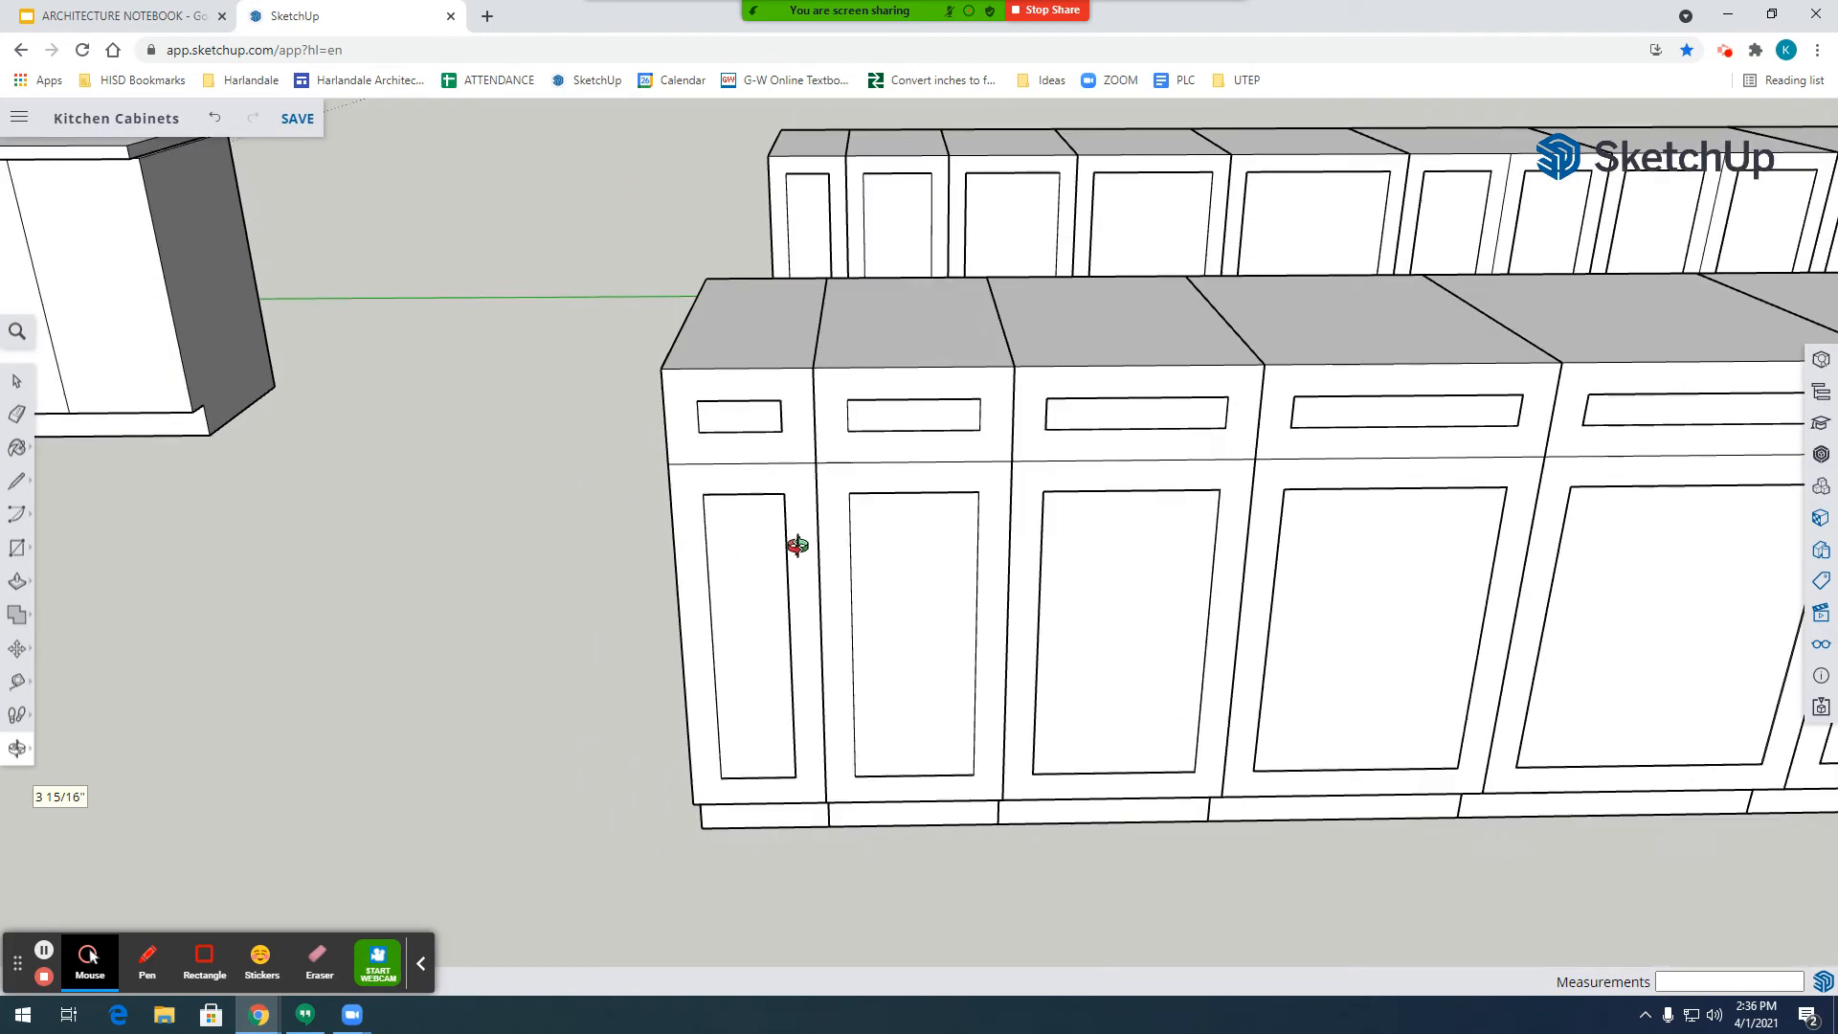
scroll(797, 545, "down", 2)
scroll(814, 613, "down", 2)
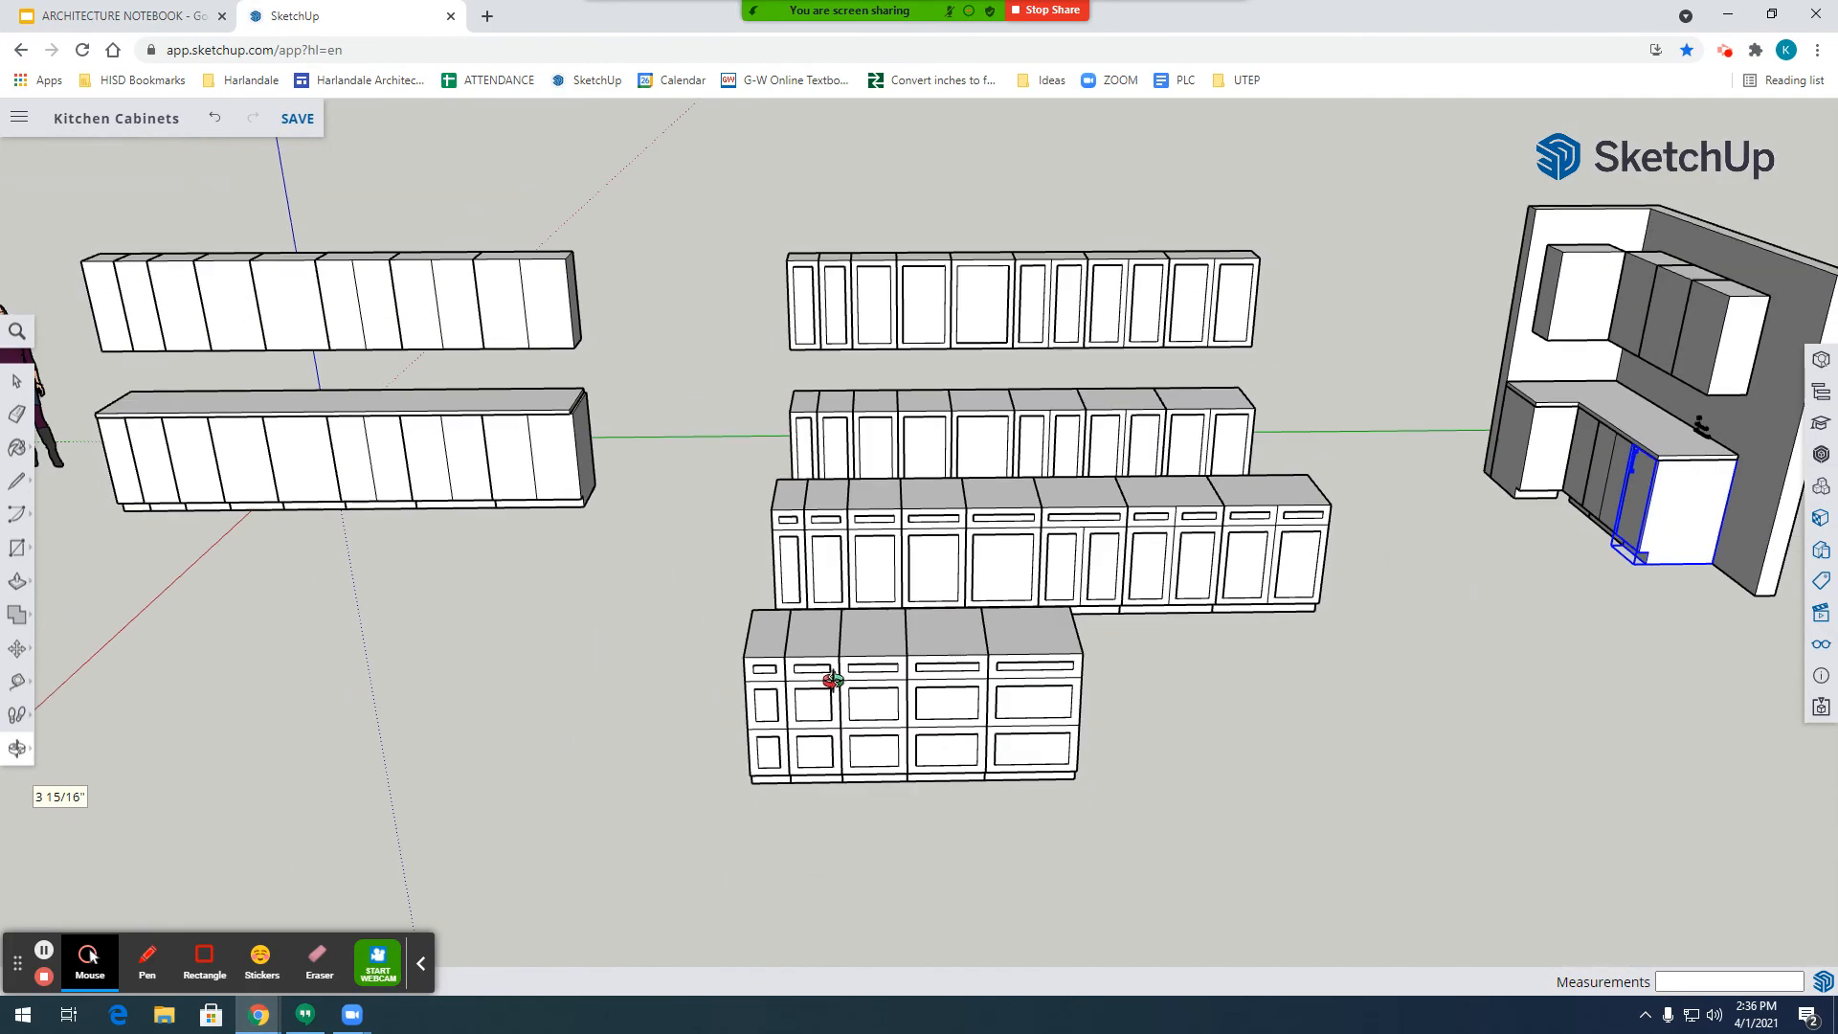
scroll(862, 755, "up", 7)
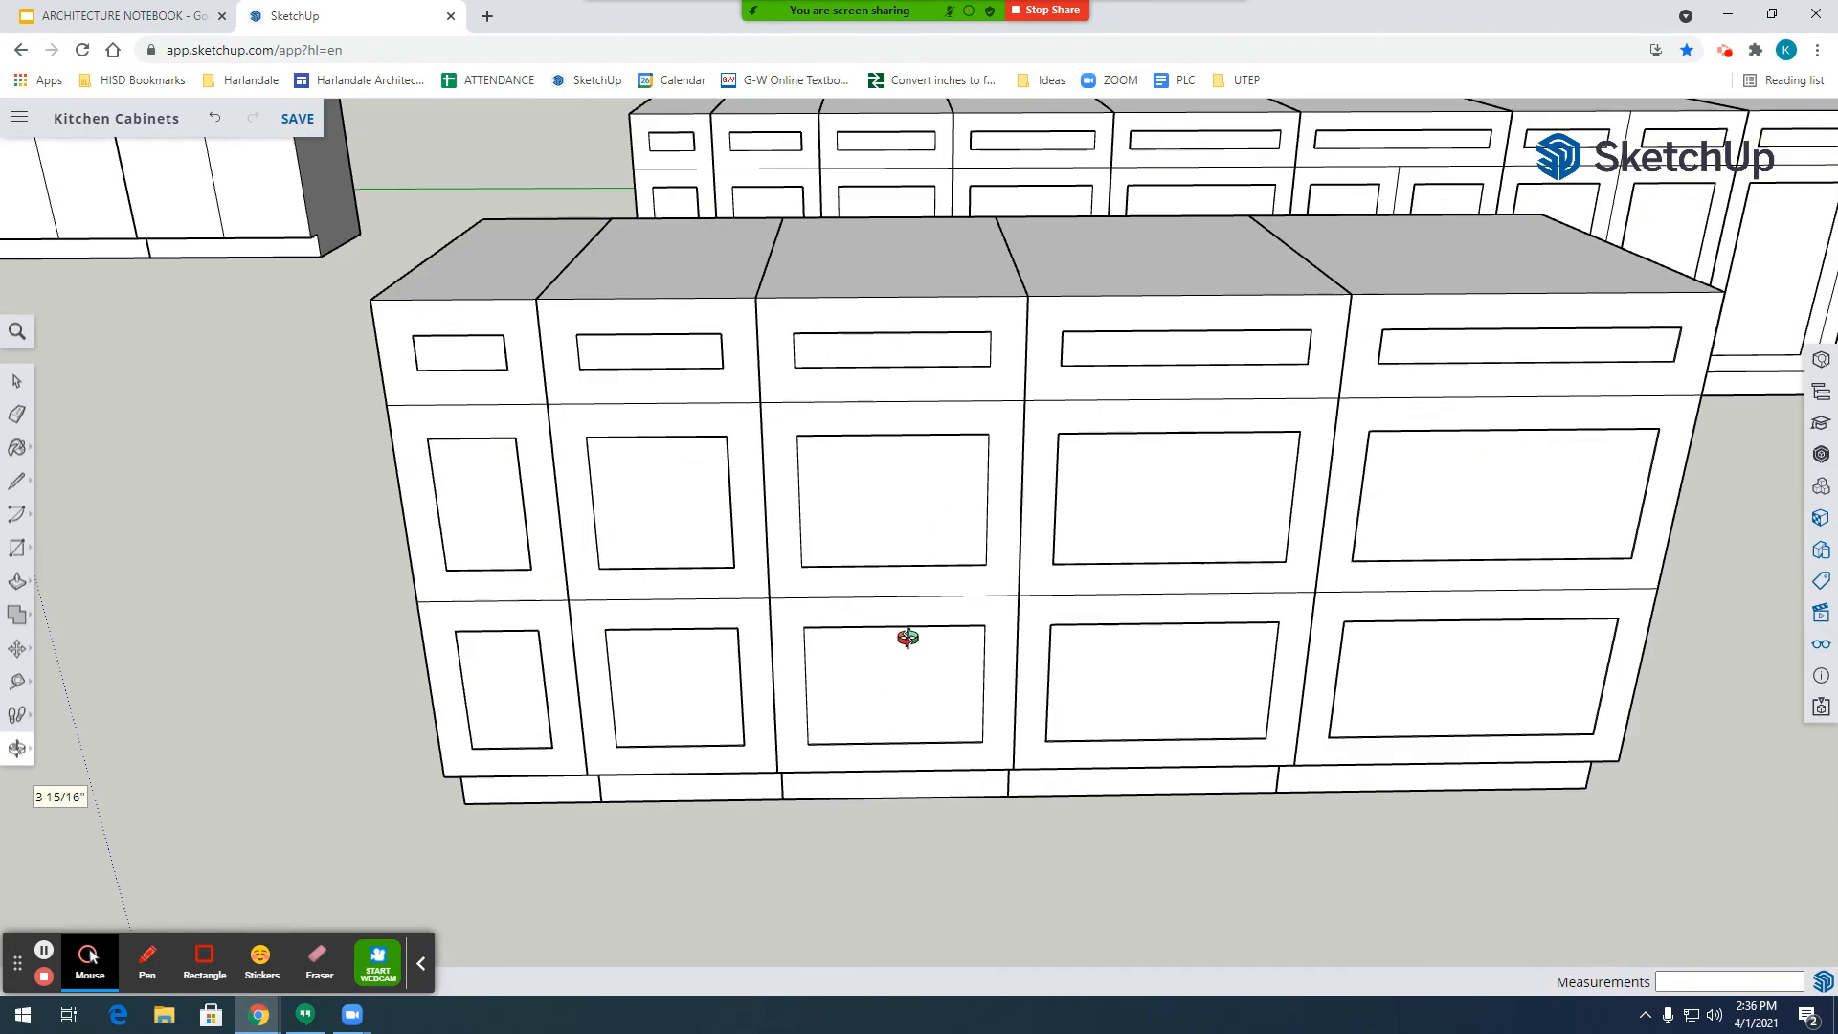
scroll(900, 652, "down", 5)
Examine the knob and the two spare bar pulls near the wall above the countertop.
scroll(1647, 431, "up", 6)
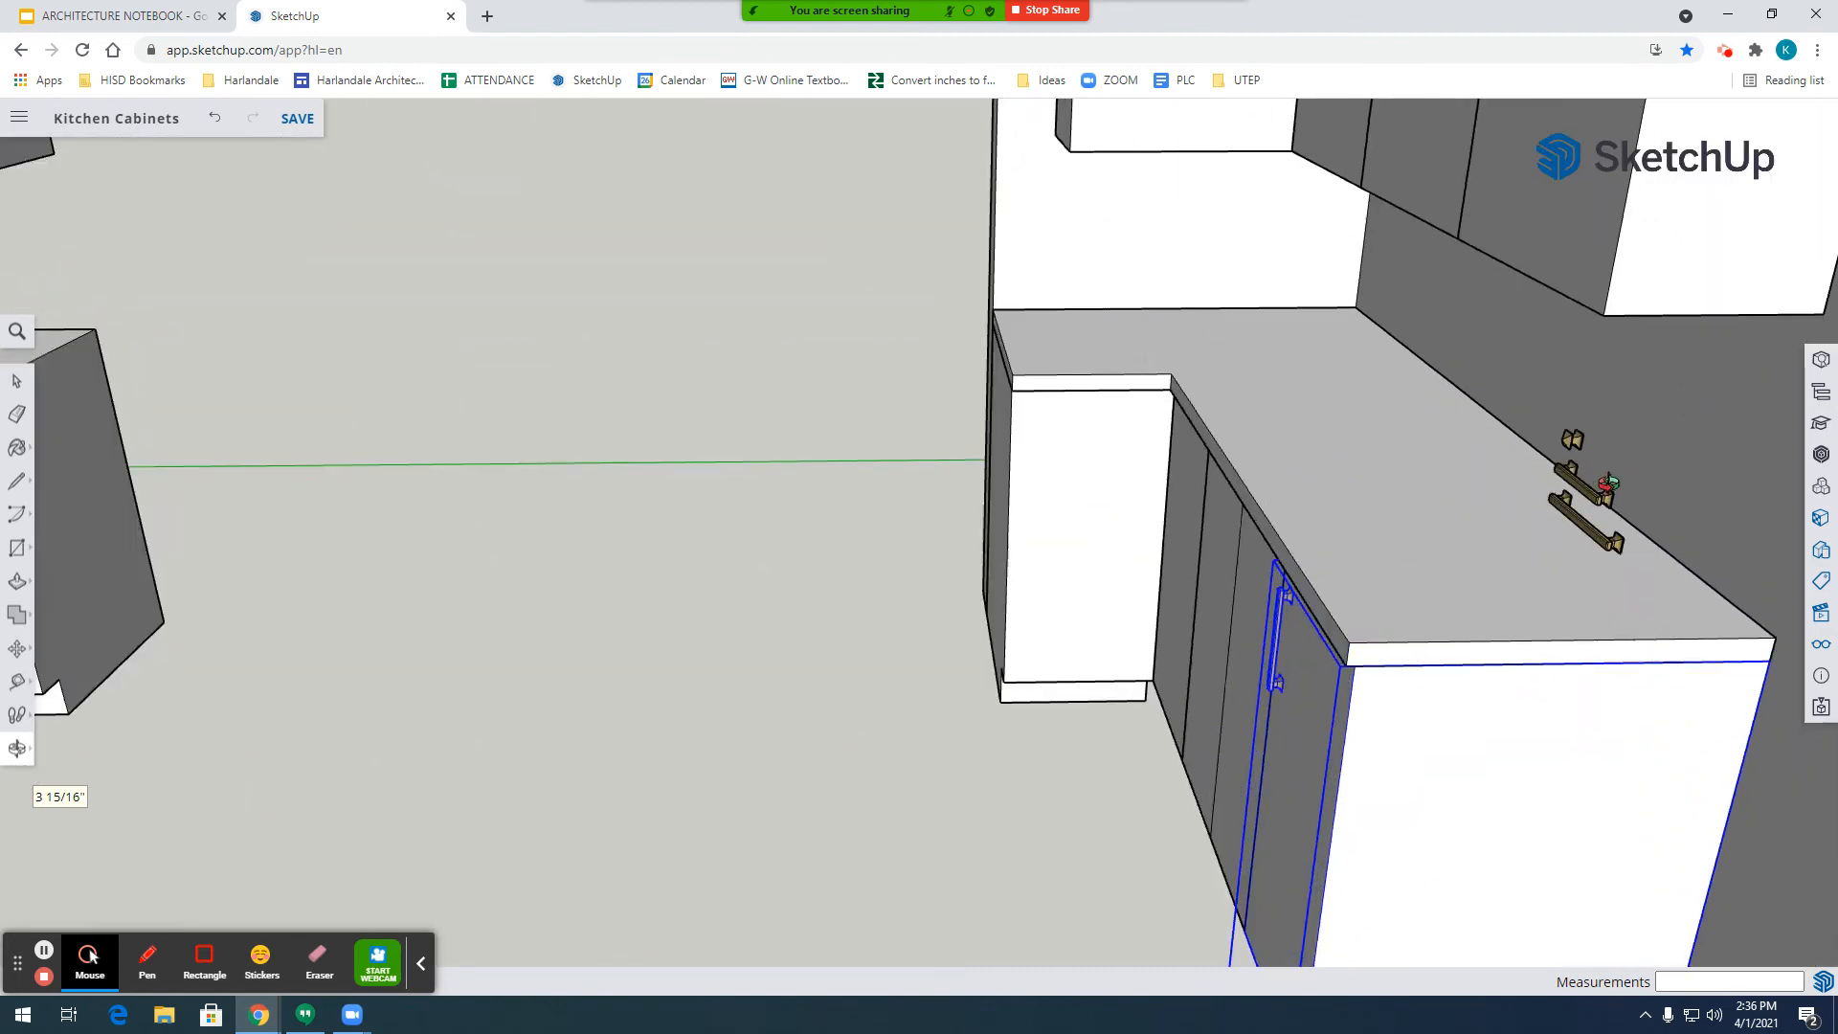
scroll(1609, 484, "up", 3)
scroll(1456, 340, "down", 5)
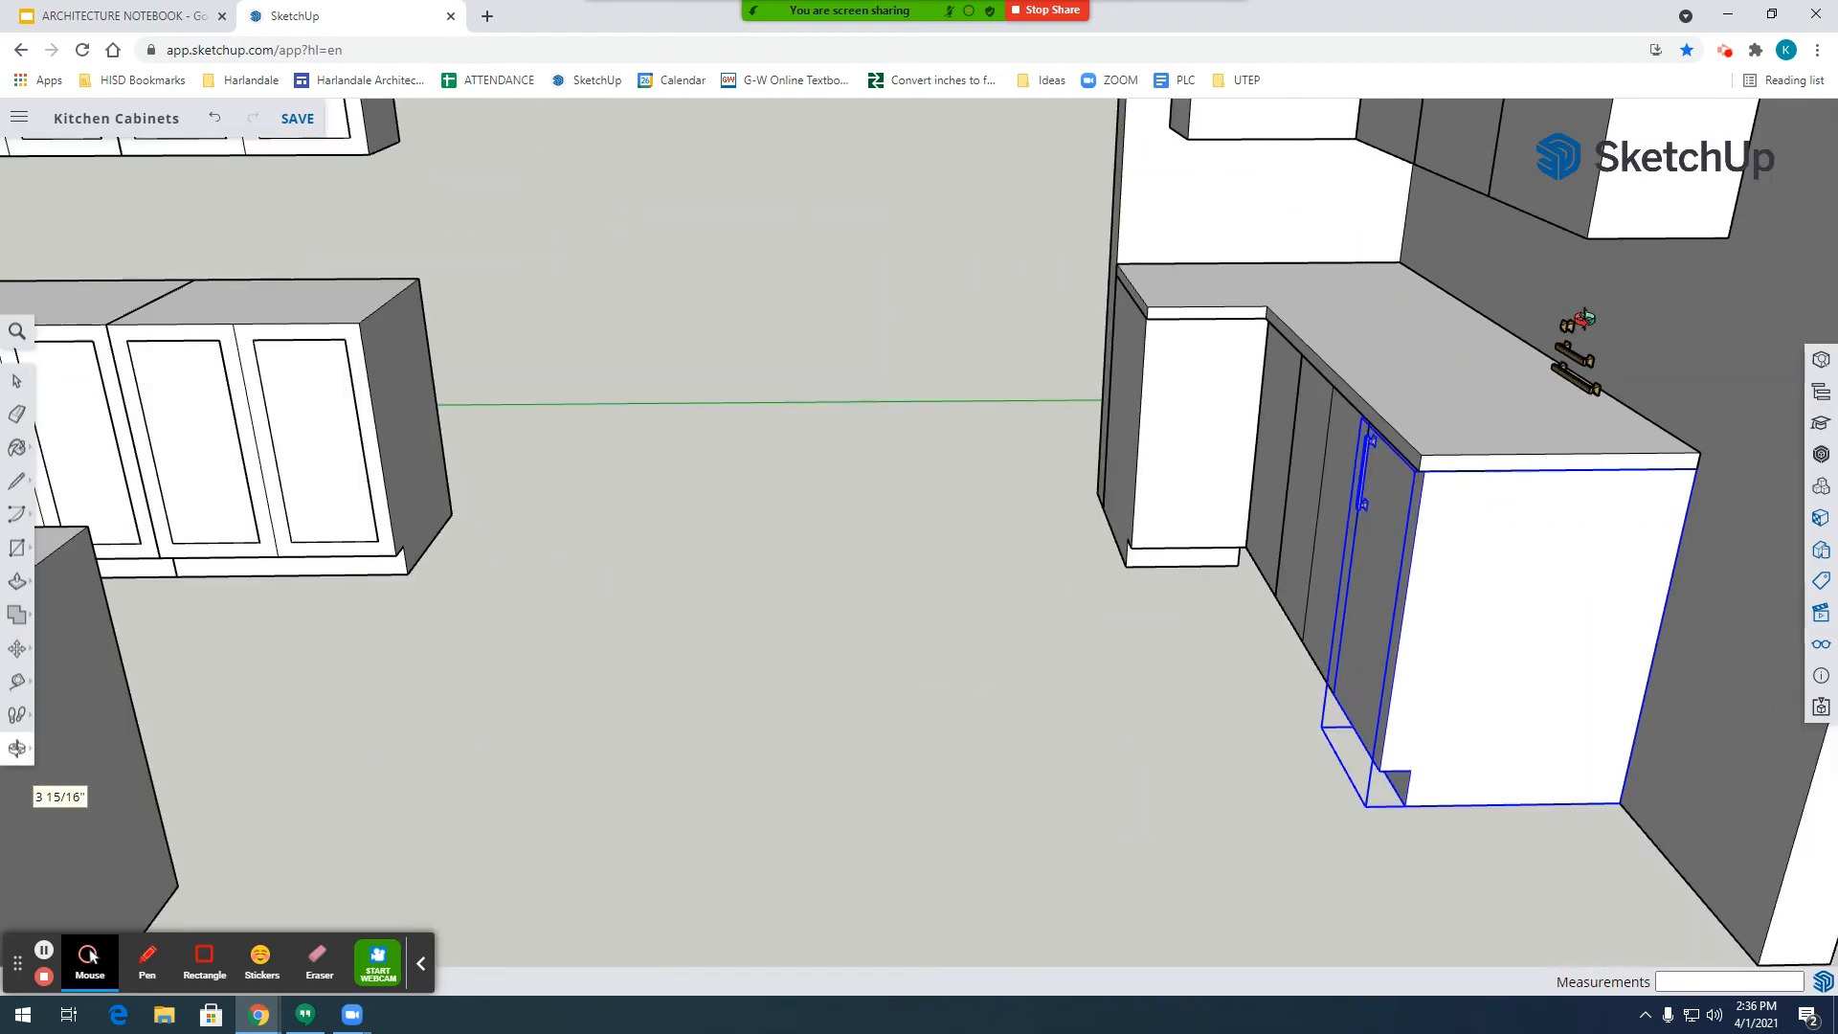
scroll(661, 507, "up", 3)
scroll(1586, 329, "up", 5)
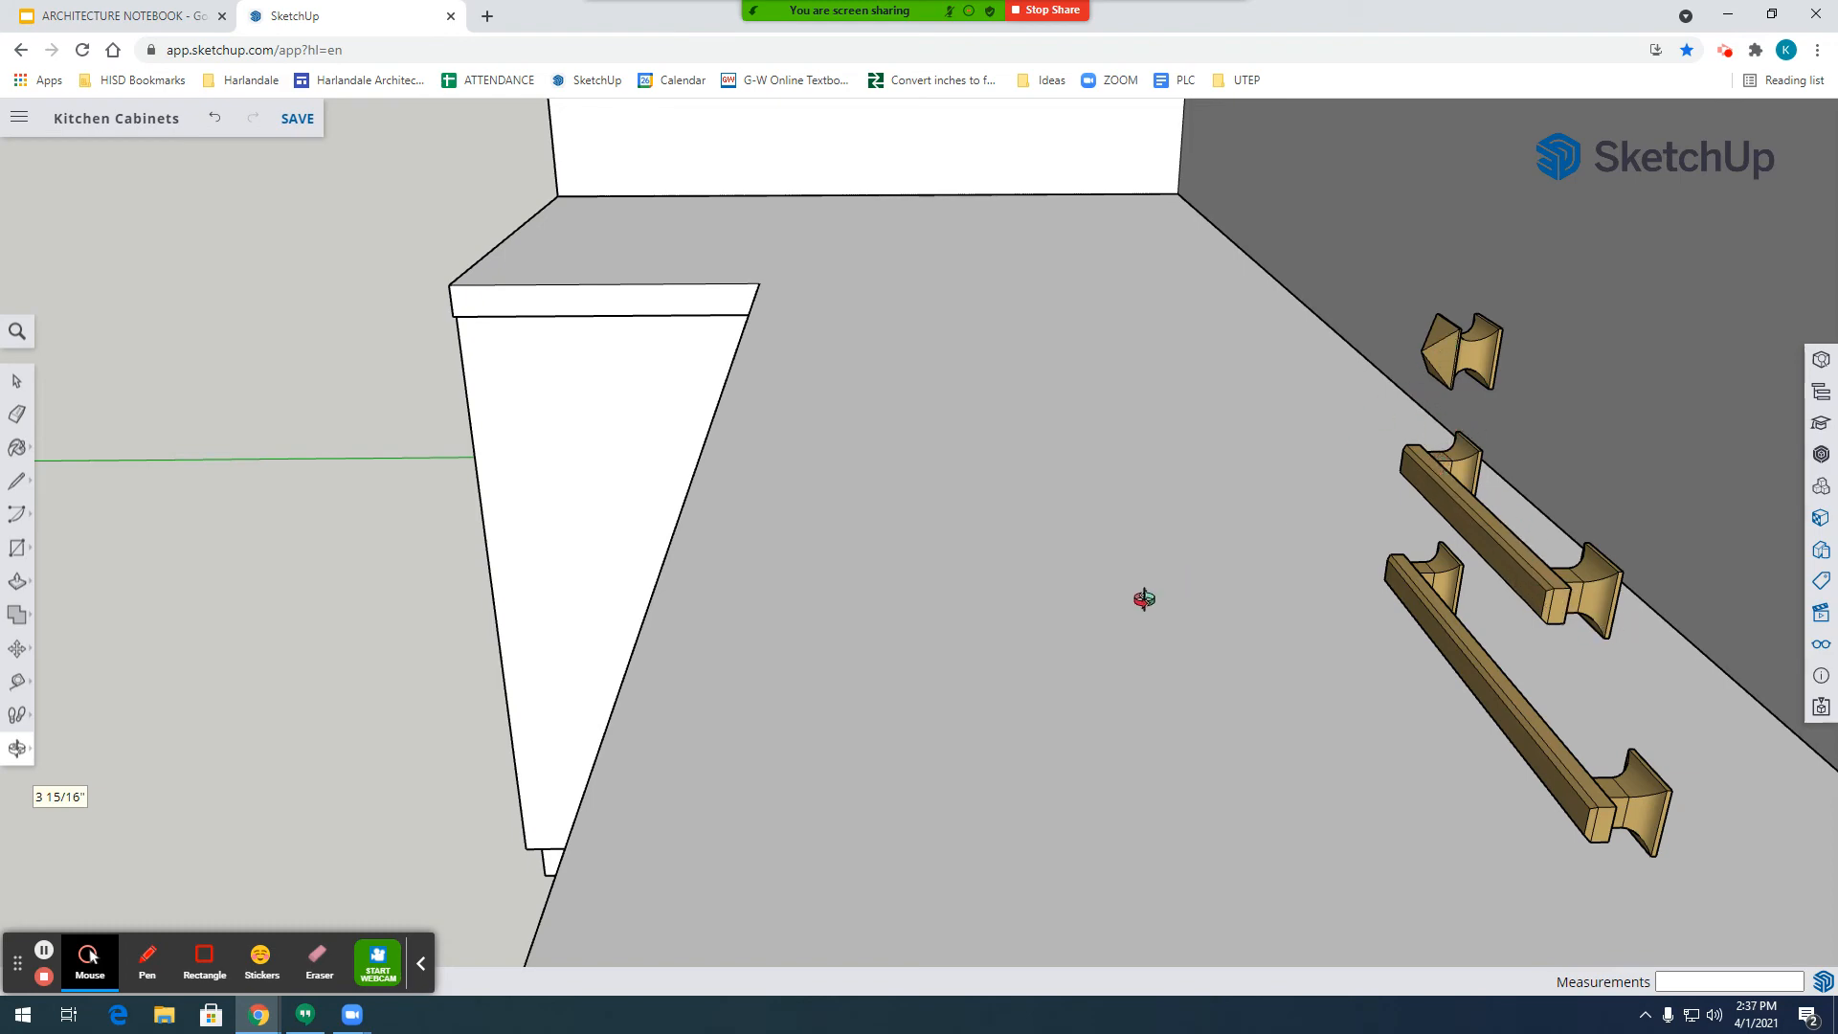
left_click_drag(1144, 599, 1639, 239)
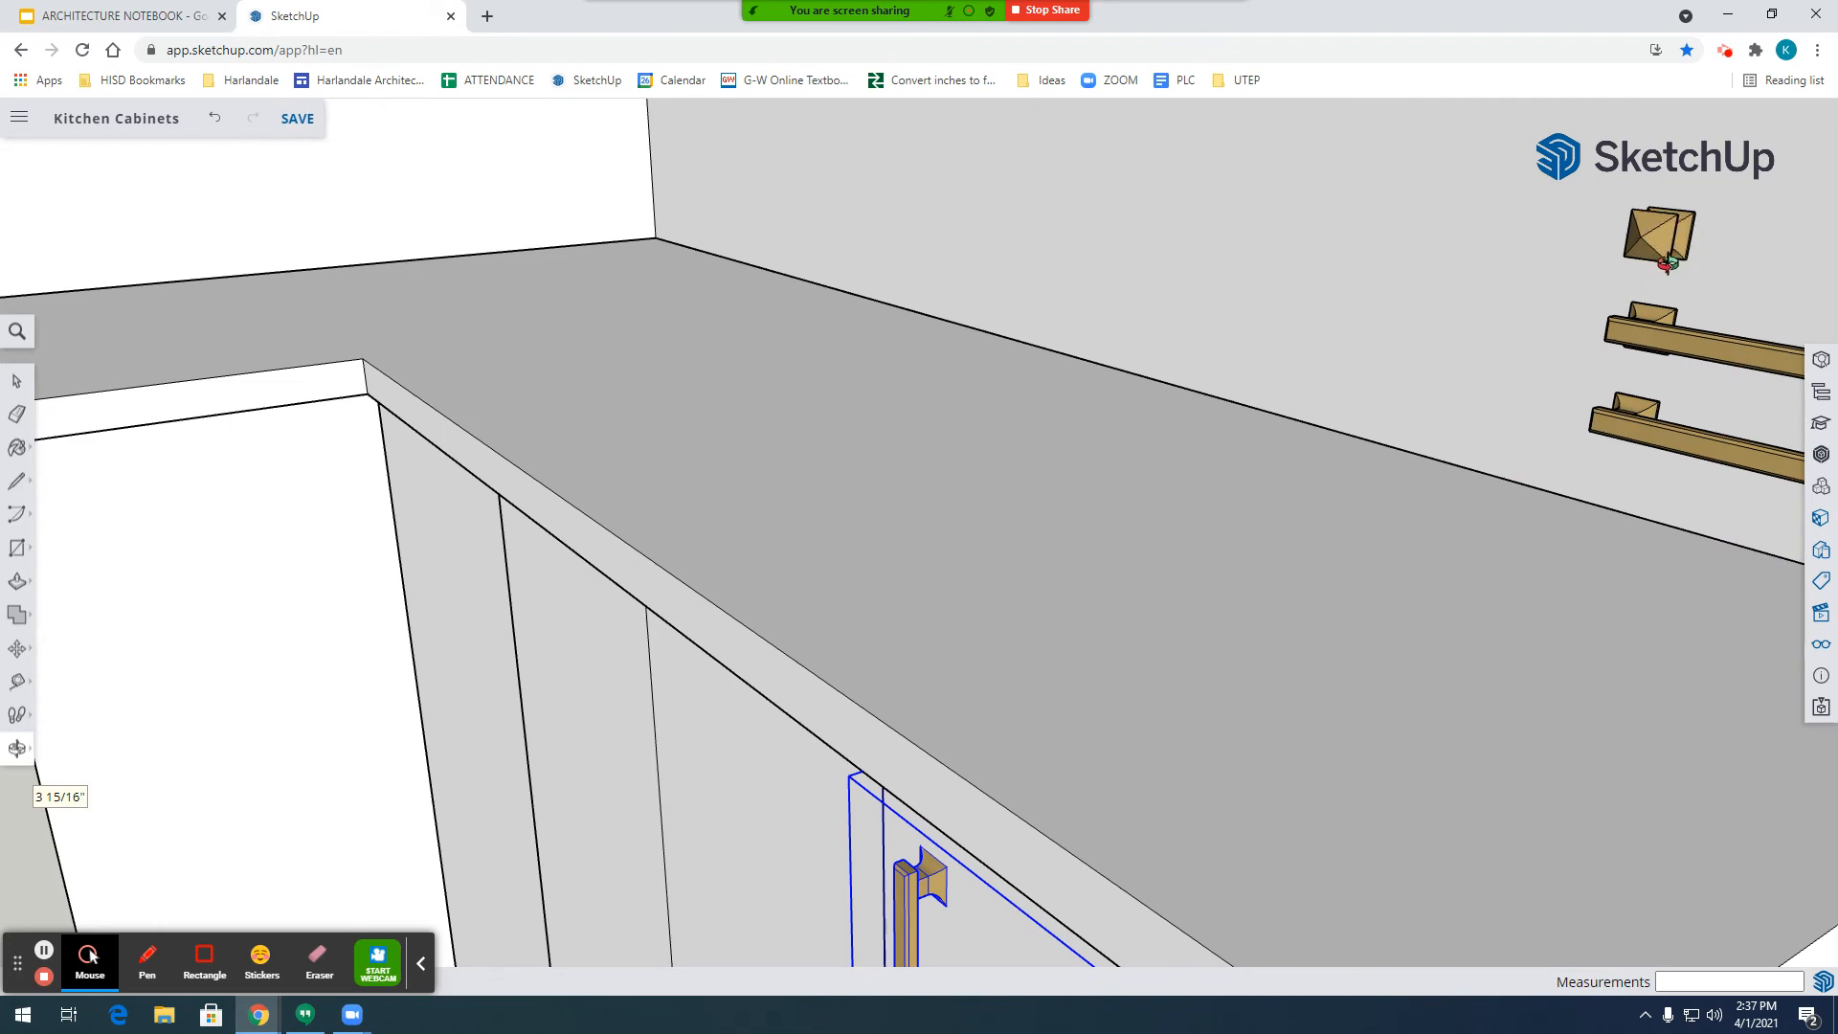
Examine the kitchen corner with the bar pull on its end cabinet, and clear the selection.
scroll(1327, 533, "down", 10)
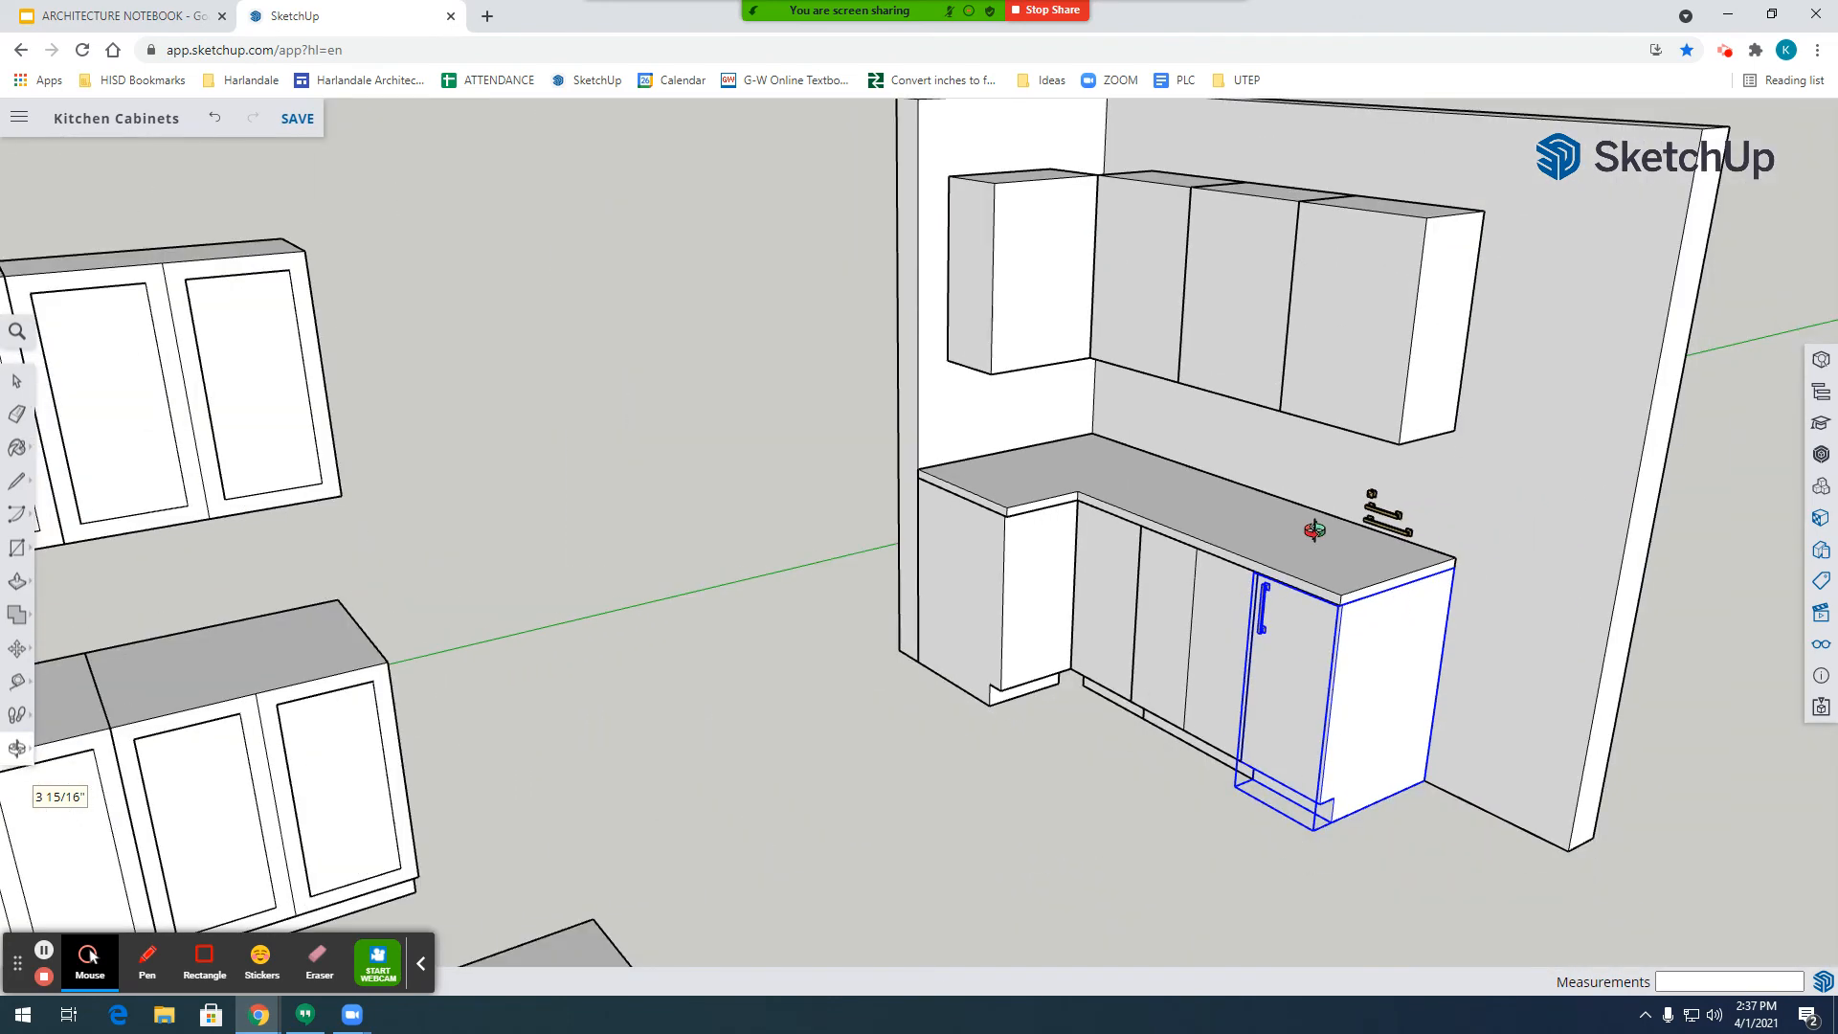
scroll(1315, 529, "down", 2)
scroll(1253, 546, "up", 3)
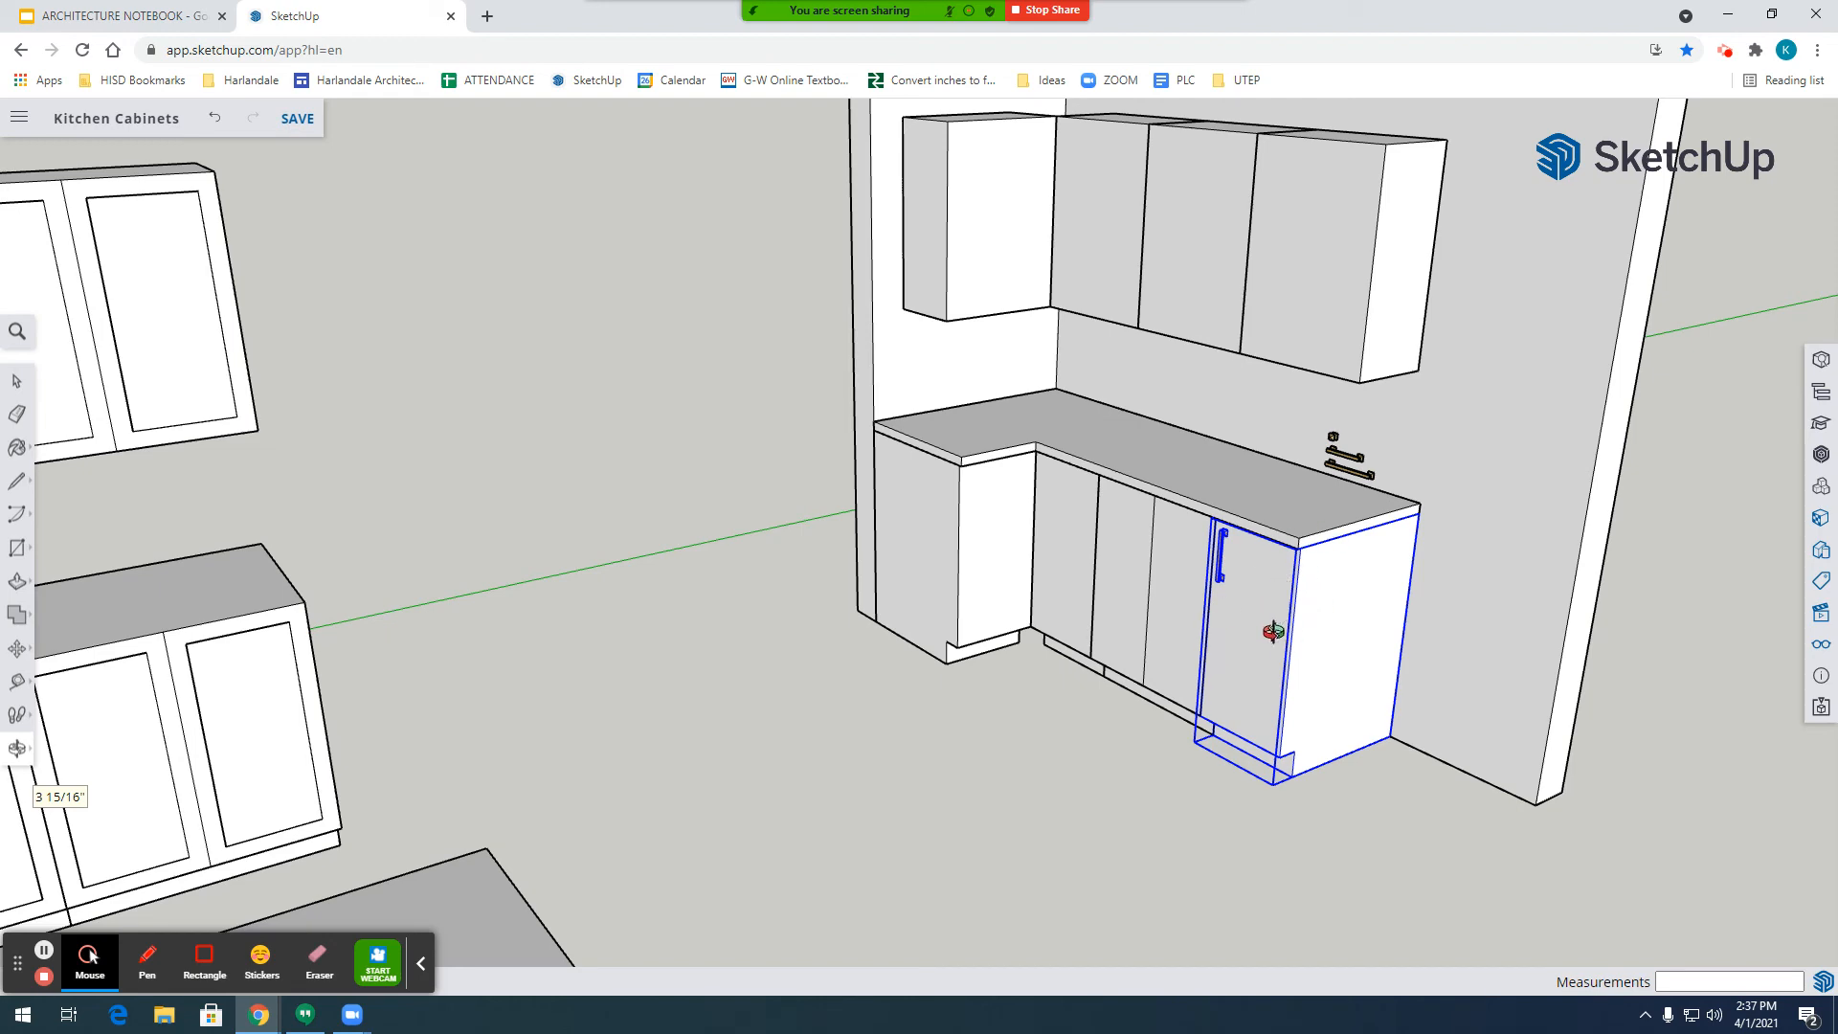
scroll(1279, 616, "up", 3)
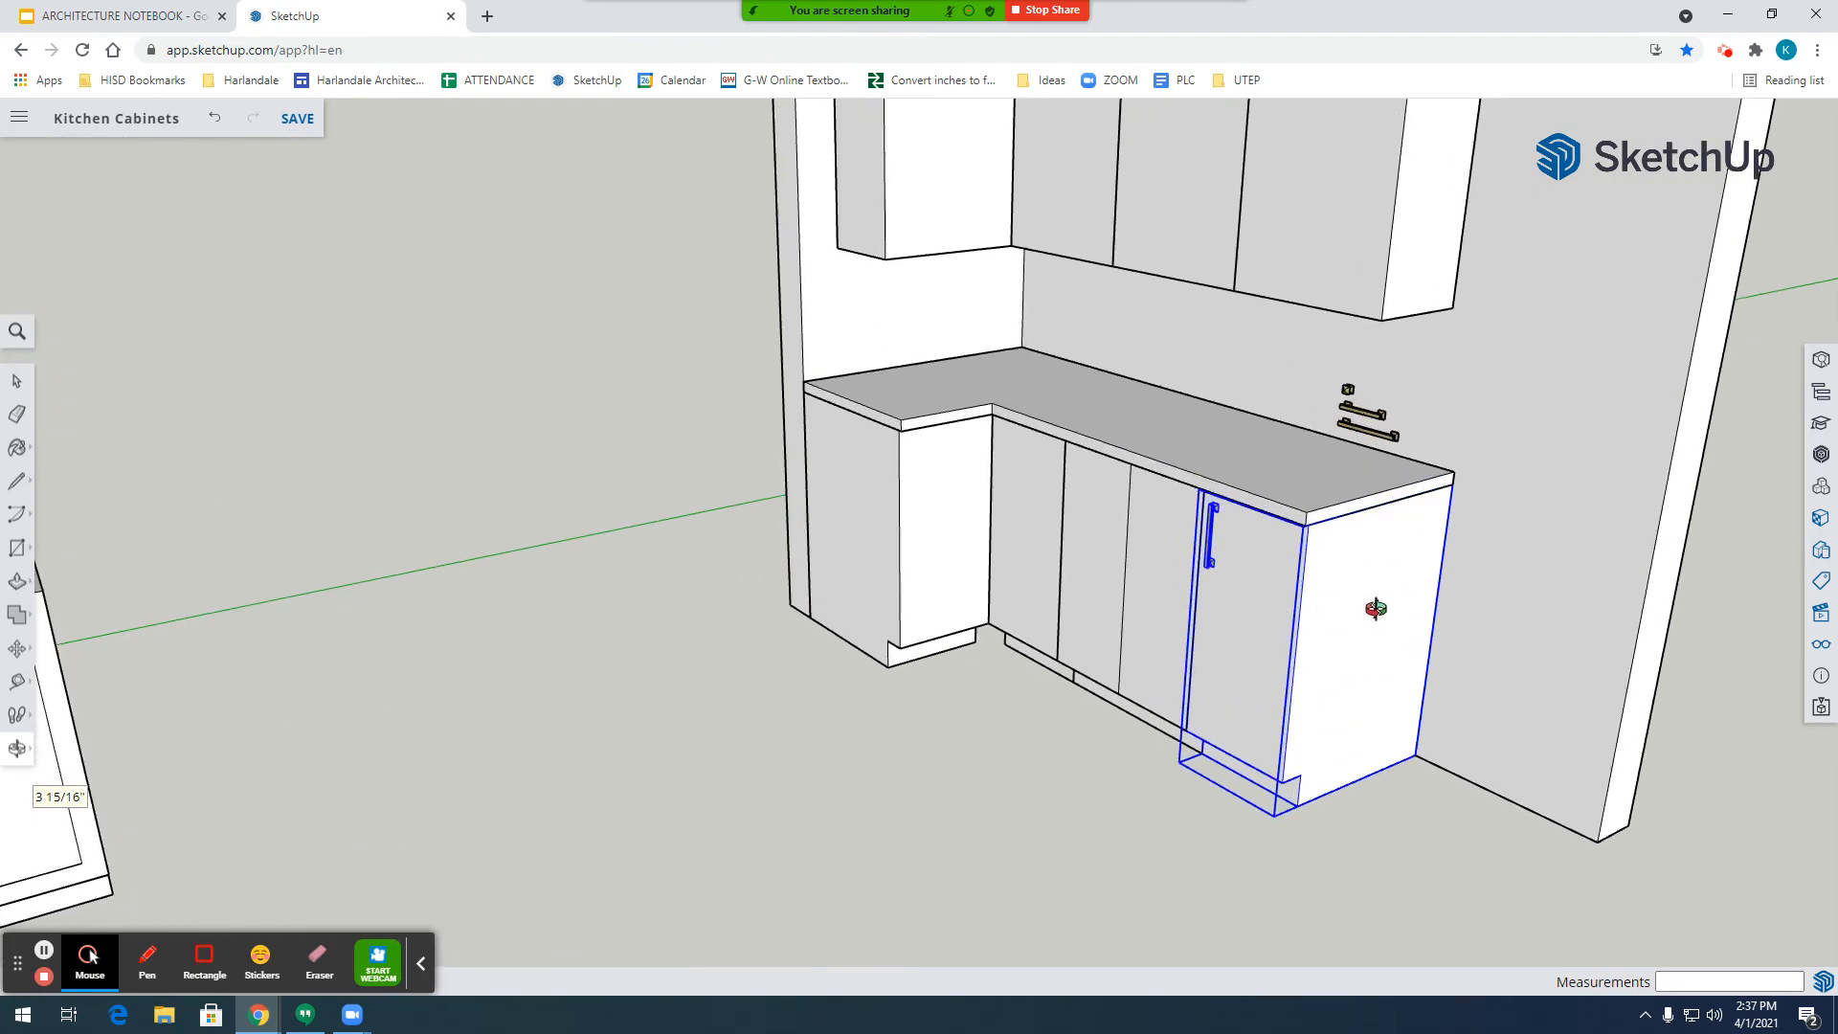
scroll(1269, 643, "down", 2)
scroll(1270, 642, "down", 2)
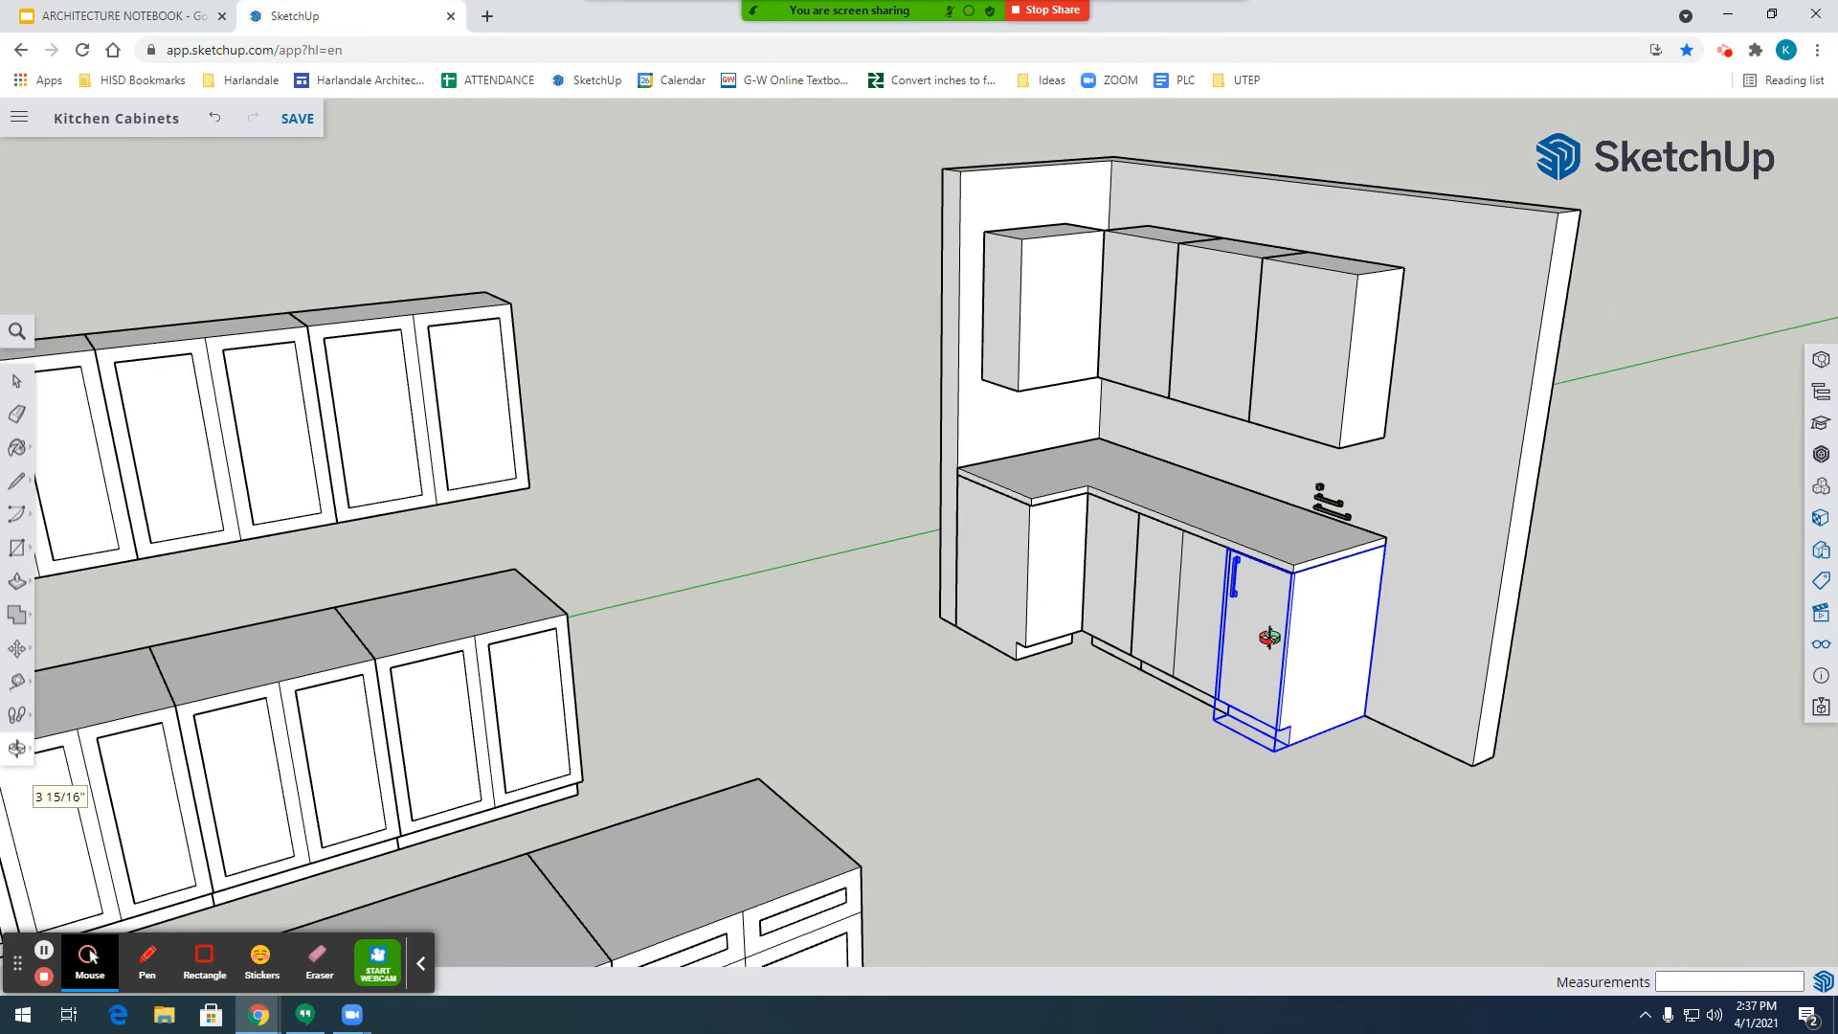
scroll(1269, 640, "up", 3)
left_click_drag(1282, 571, 1280, 628)
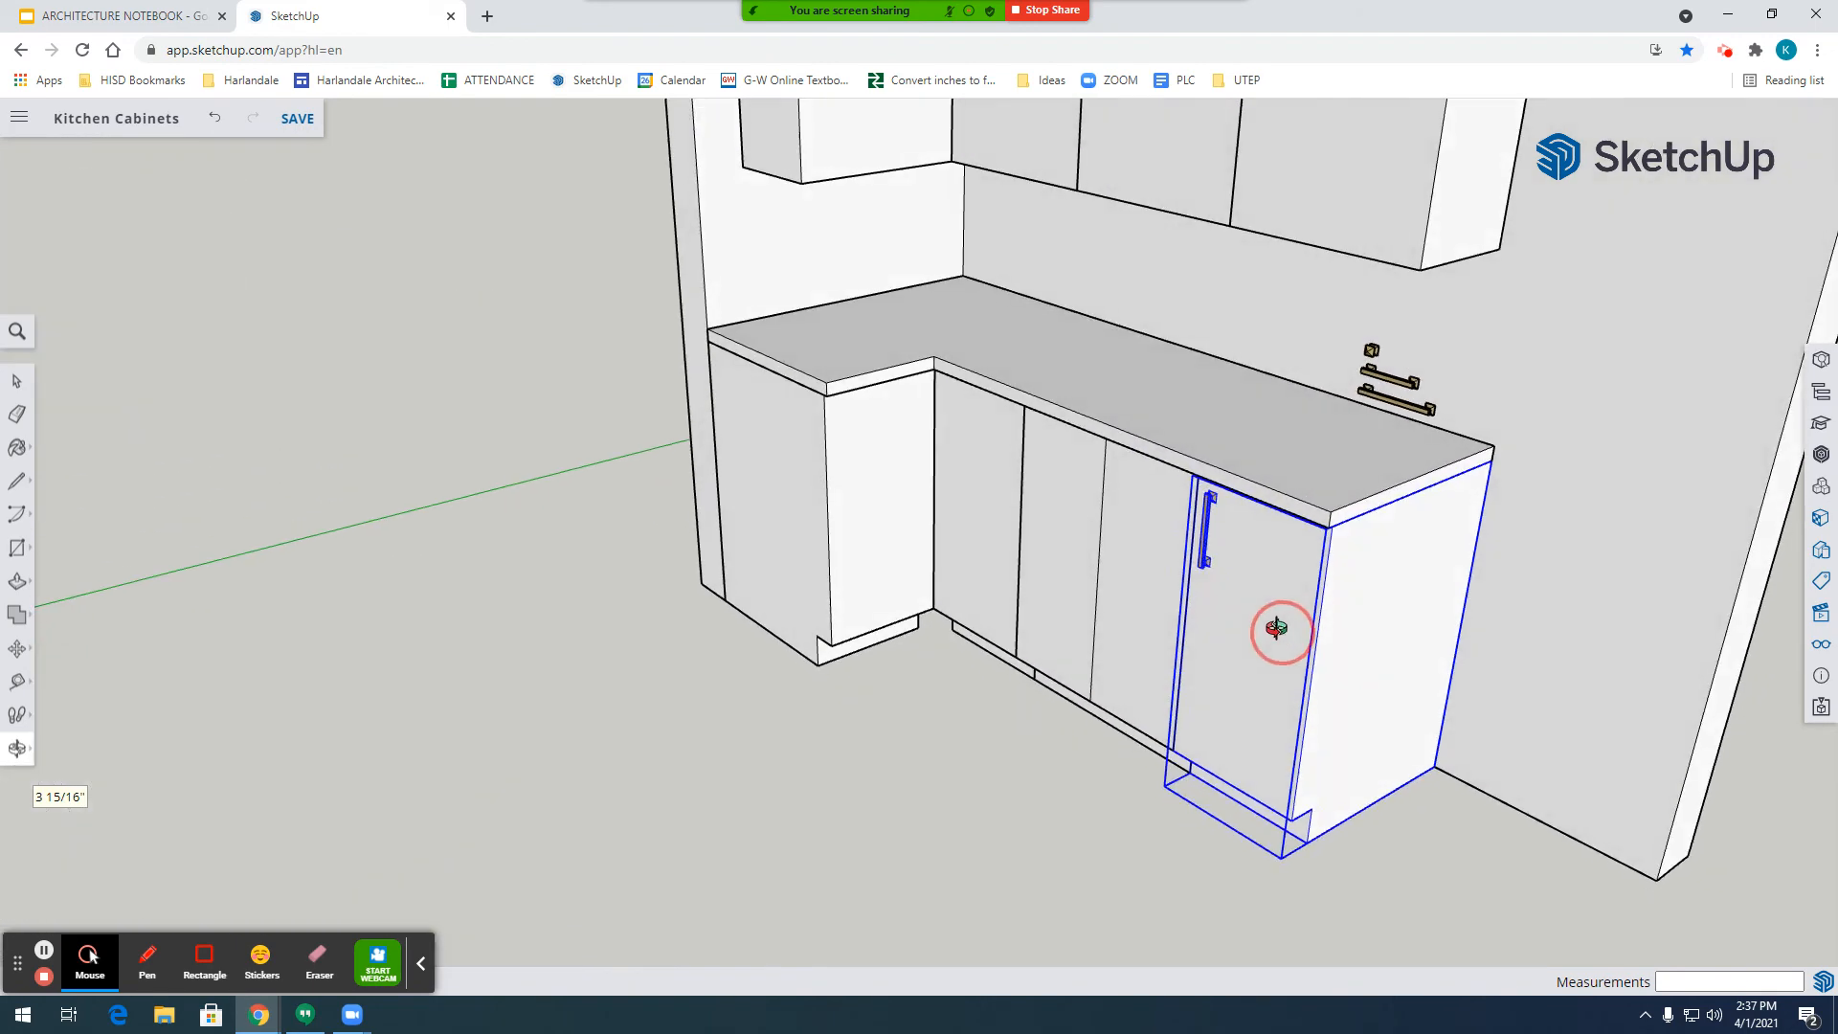
left_click(945, 735)
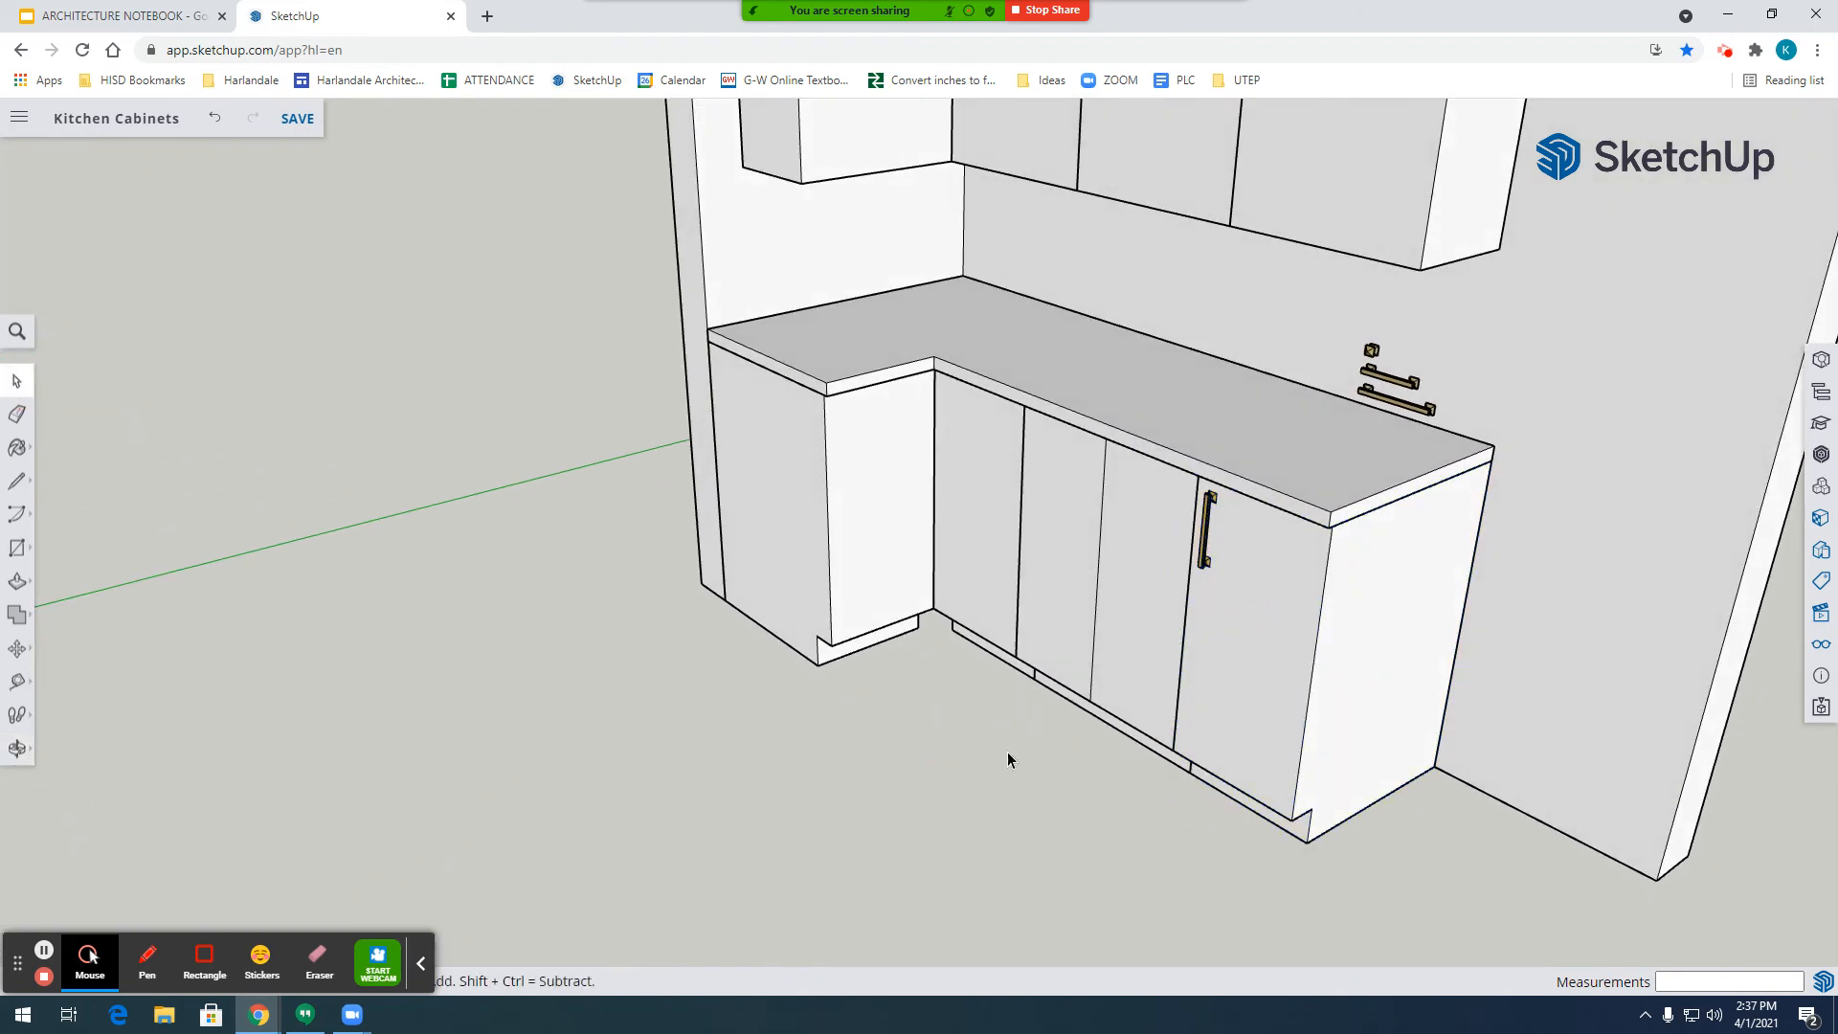
Examine all the sample cabinet rows and the kitchen corner from low and high viewpoints.
scroll(1137, 729, "down", 6)
left_click(16, 746)
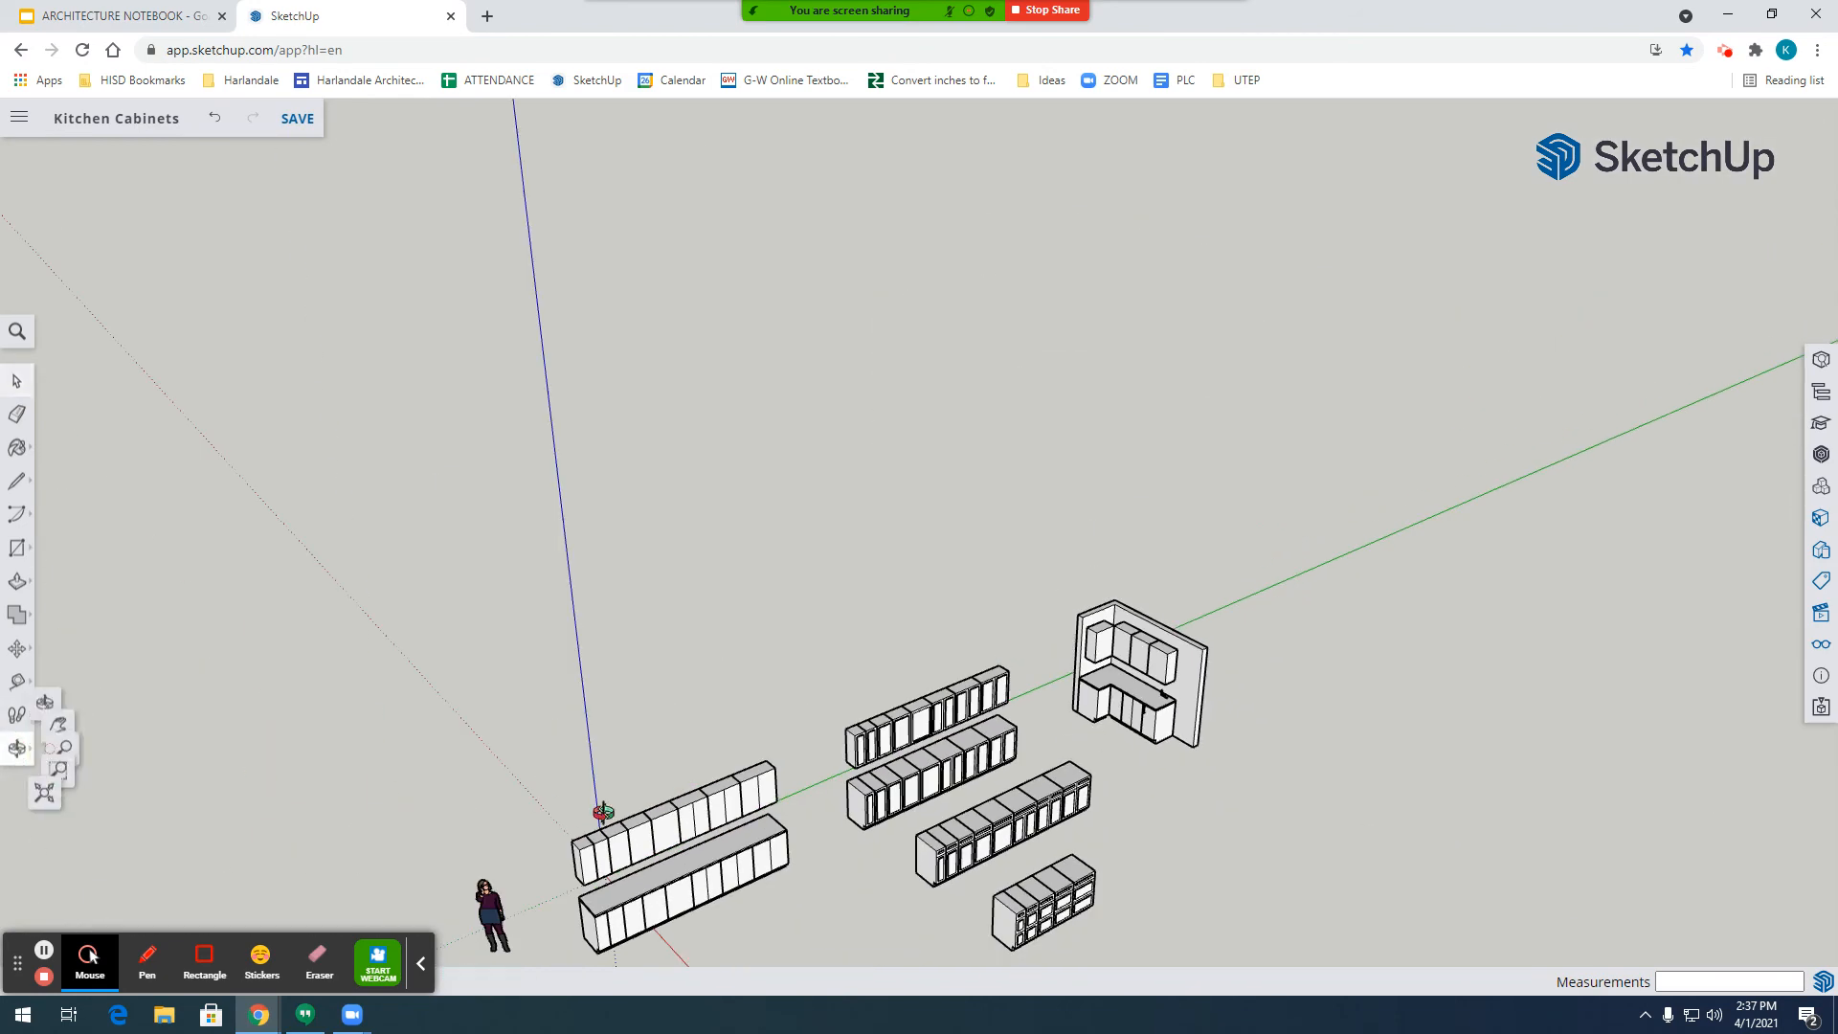
left_click_drag(1053, 823, 1290, 556)
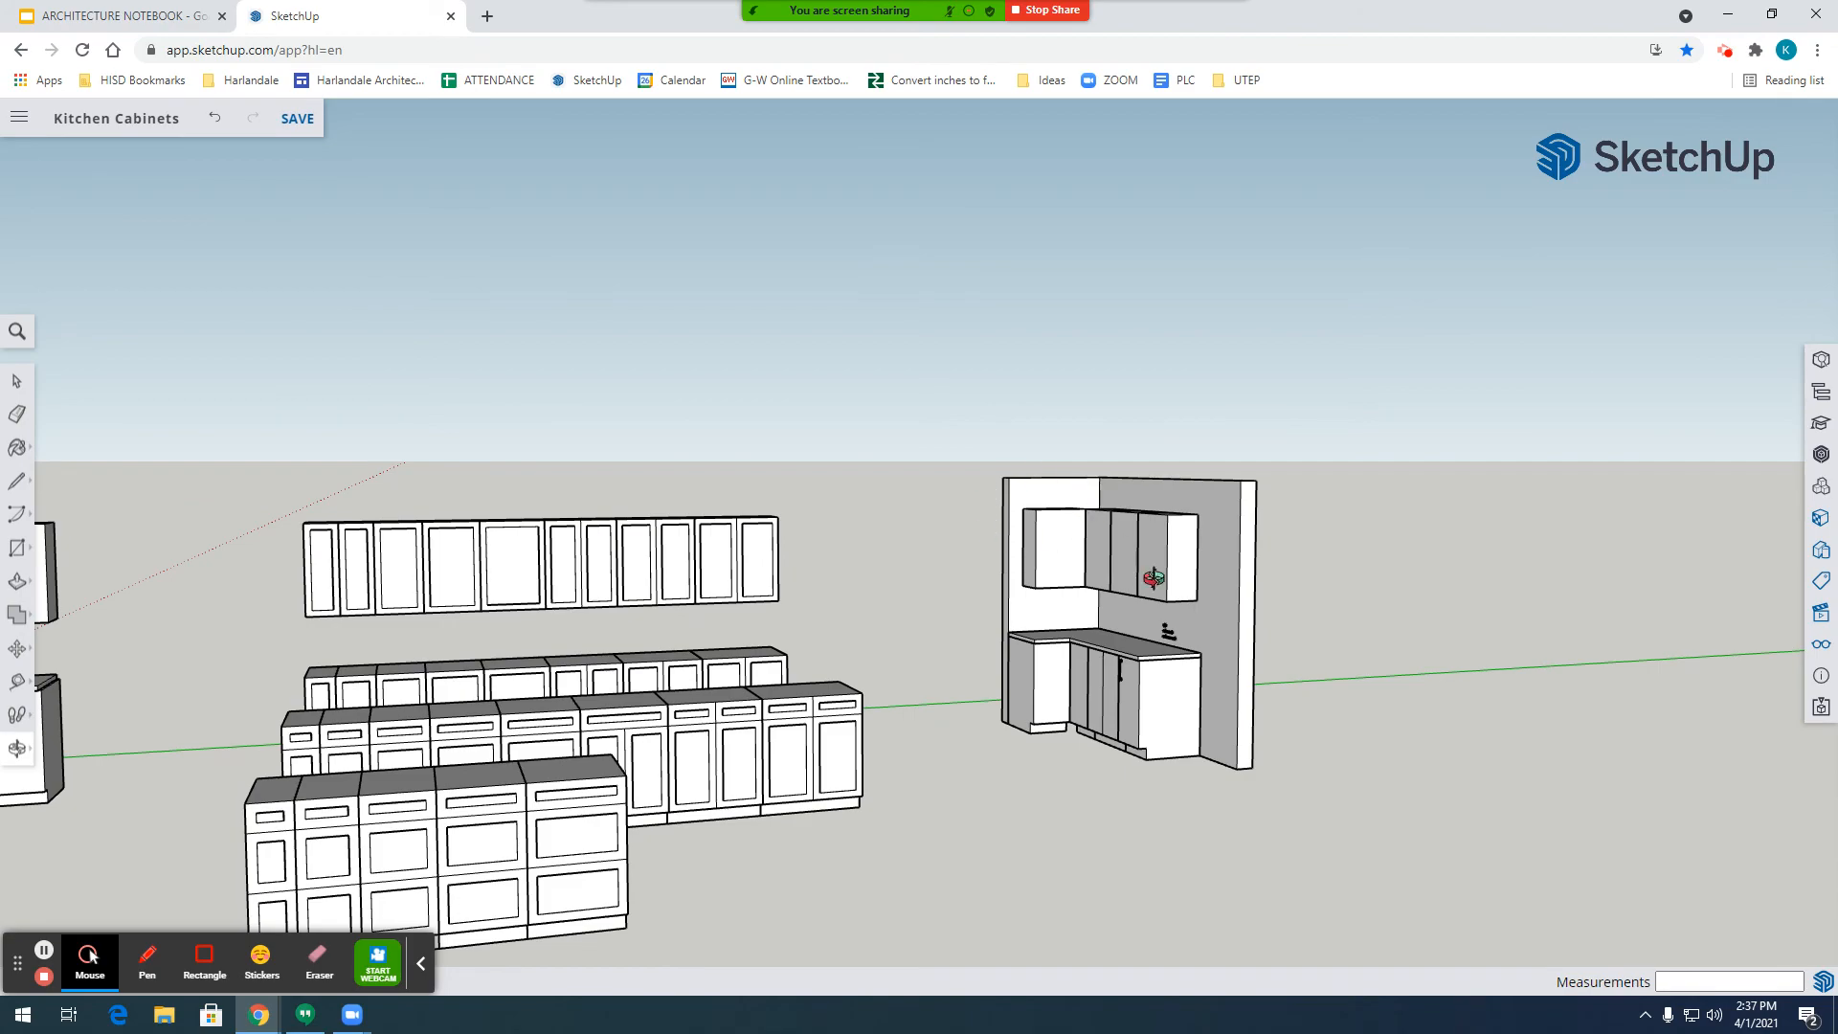
left_click_drag(1162, 617, 743, 546)
scroll(879, 533, "up", 3)
left_click_drag(879, 532, 1257, 700)
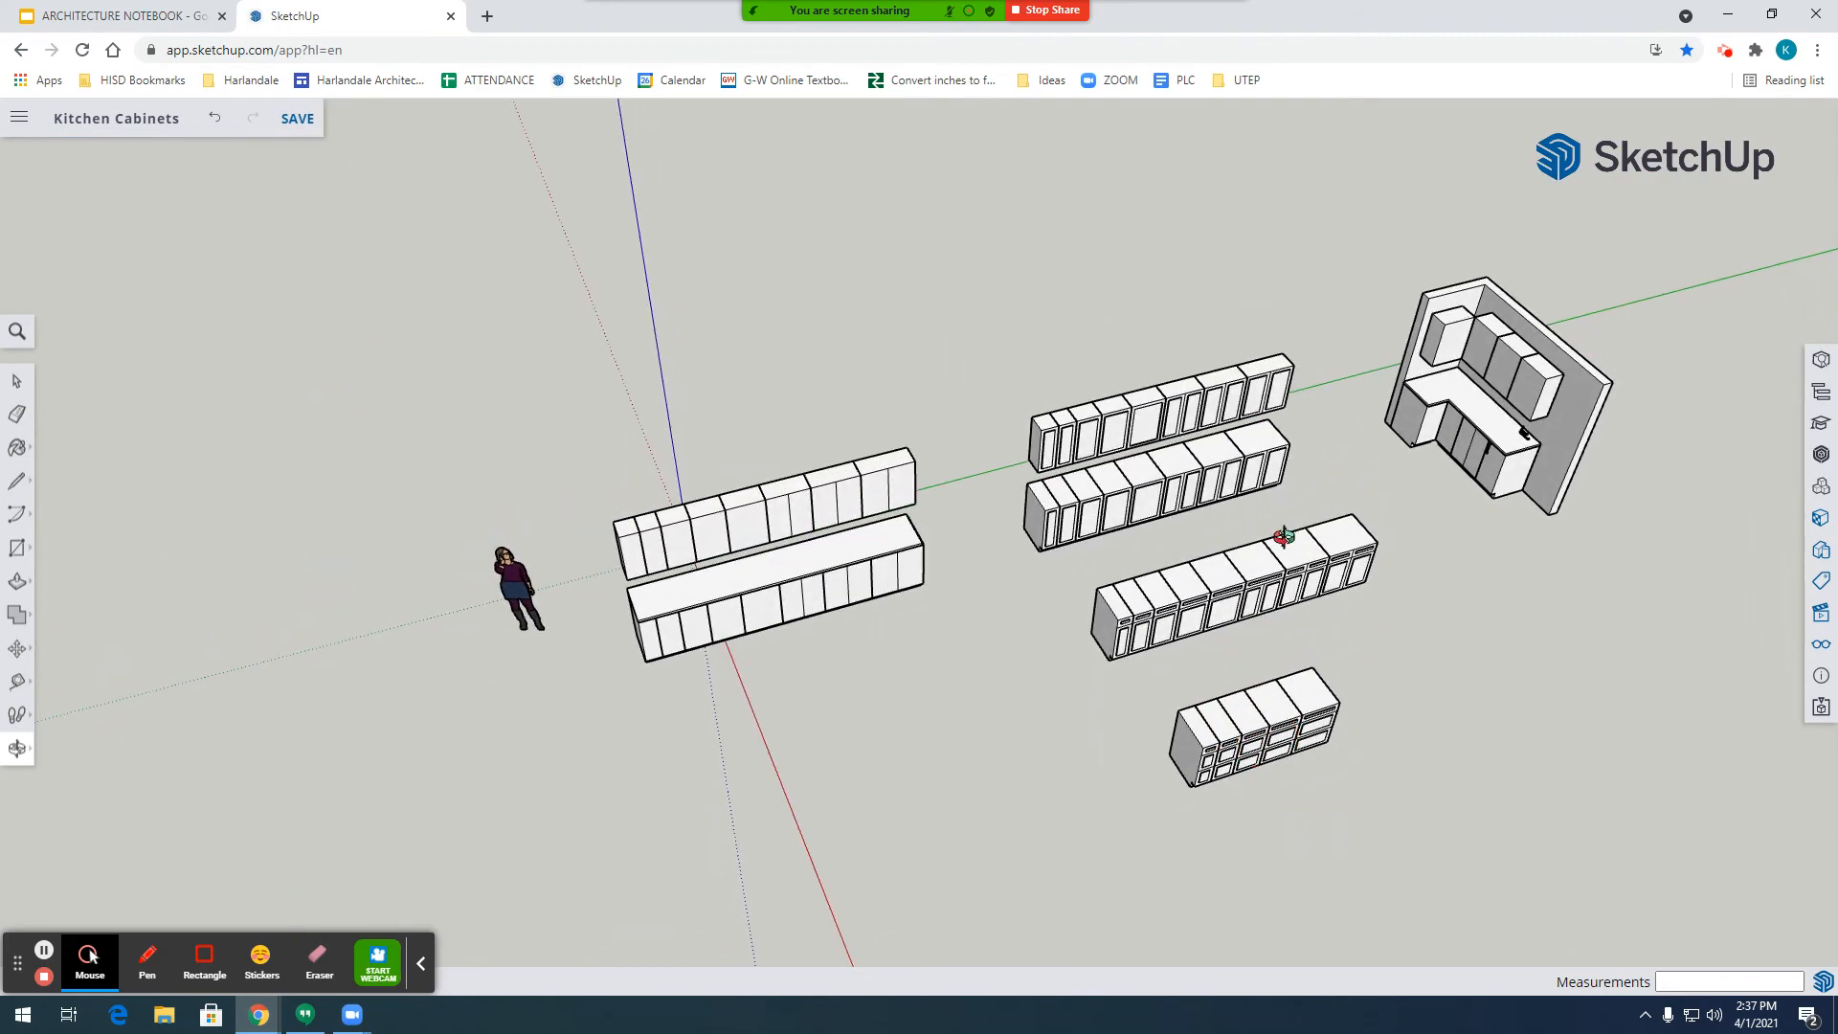
scroll(1264, 574, "up", 3)
mouse_move(1239, 616)
left_mouse_down()
mouse_move(903, 440)
mouse_move(1243, 586)
mouse_move(772, 537)
mouse_move(715, 603)
mouse_move(1051, 701)
left_mouse_up()
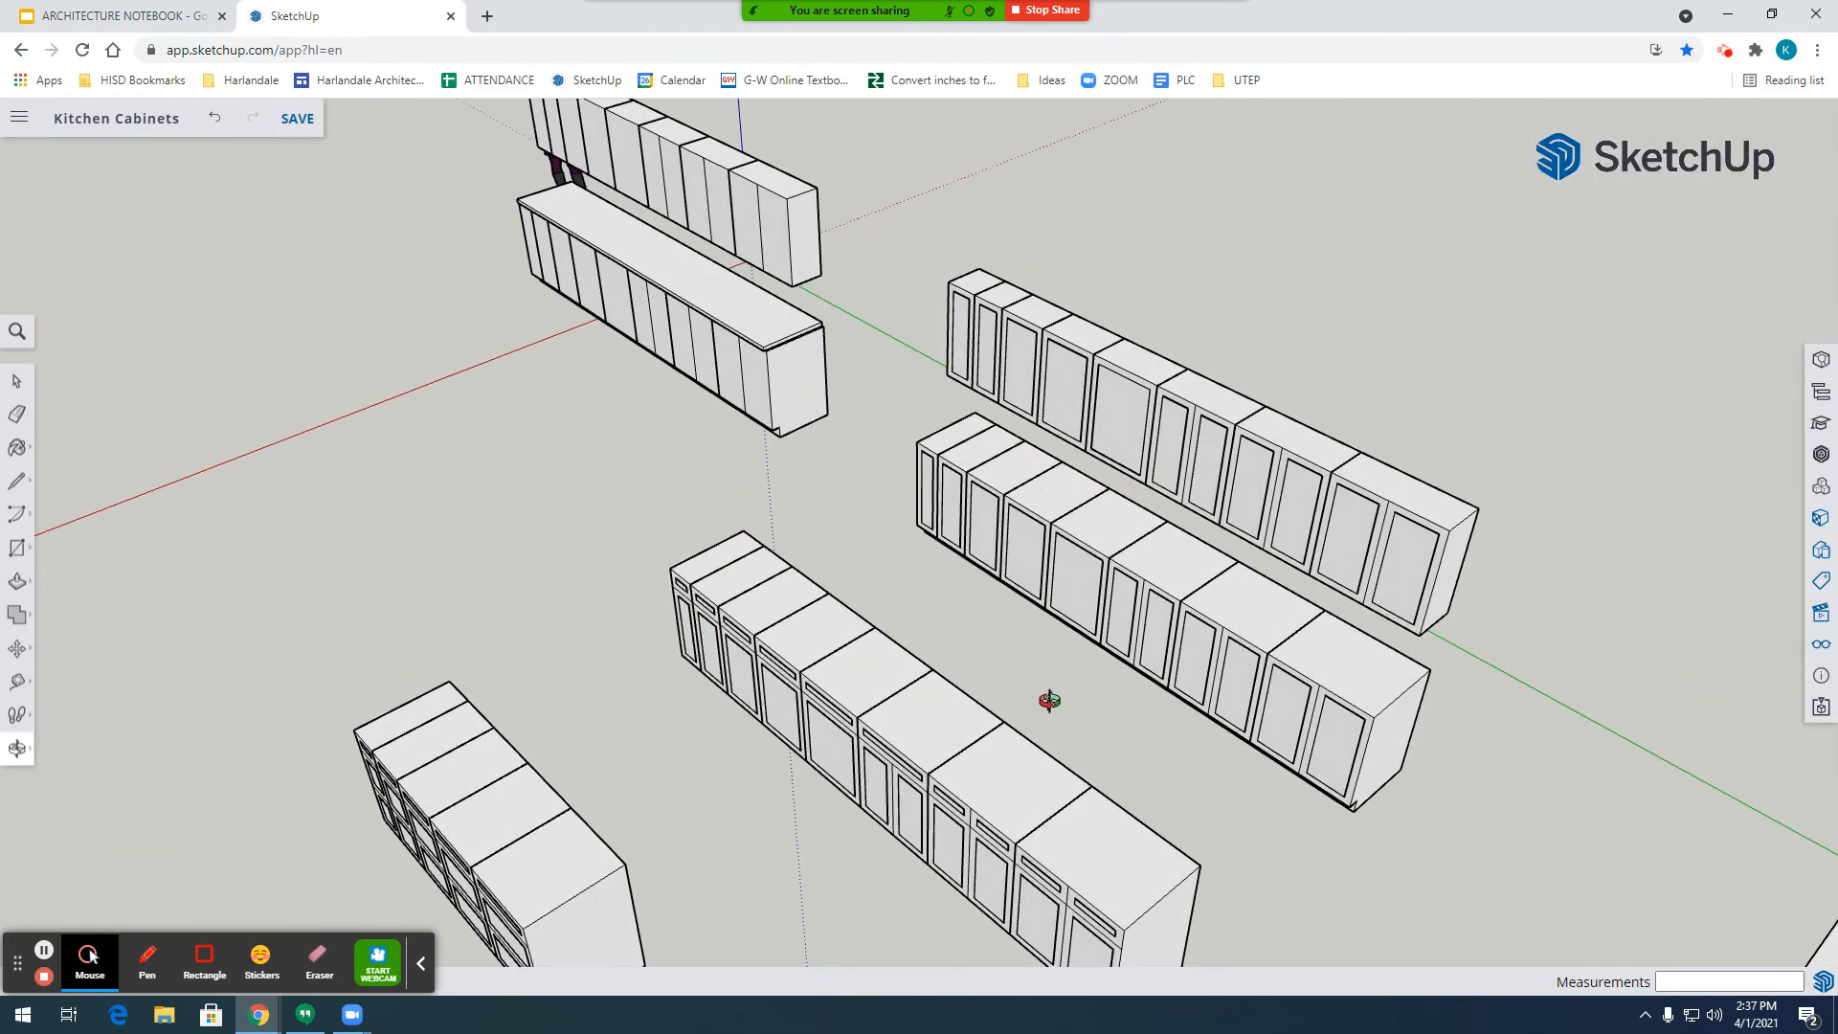
scroll(1106, 630, "up", 5)
scroll(1106, 630, "down", 5)
left_click_drag(956, 586, 996, 640)
scroll(862, 584, "up", 3)
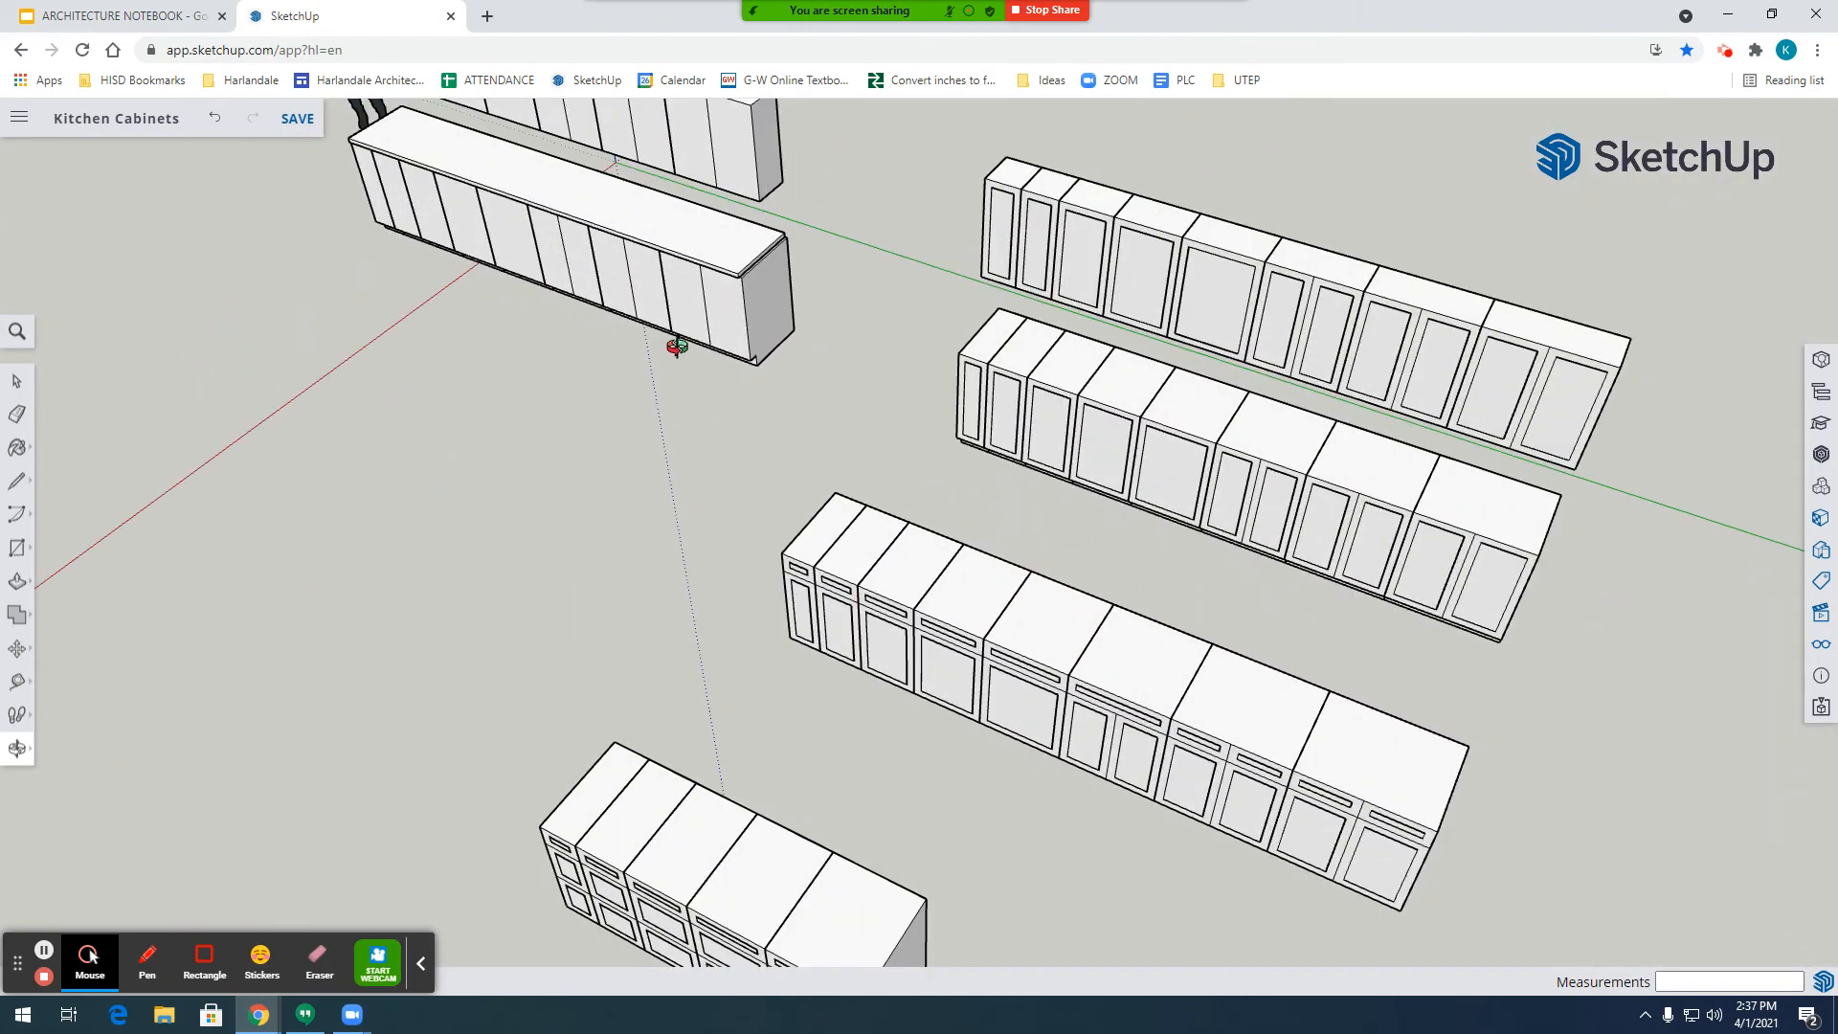
Copy the countertop of the plain base cabinet row and place it on the door-and-drawer base cabinet row, aligned to its back corner.
left_click(18, 383)
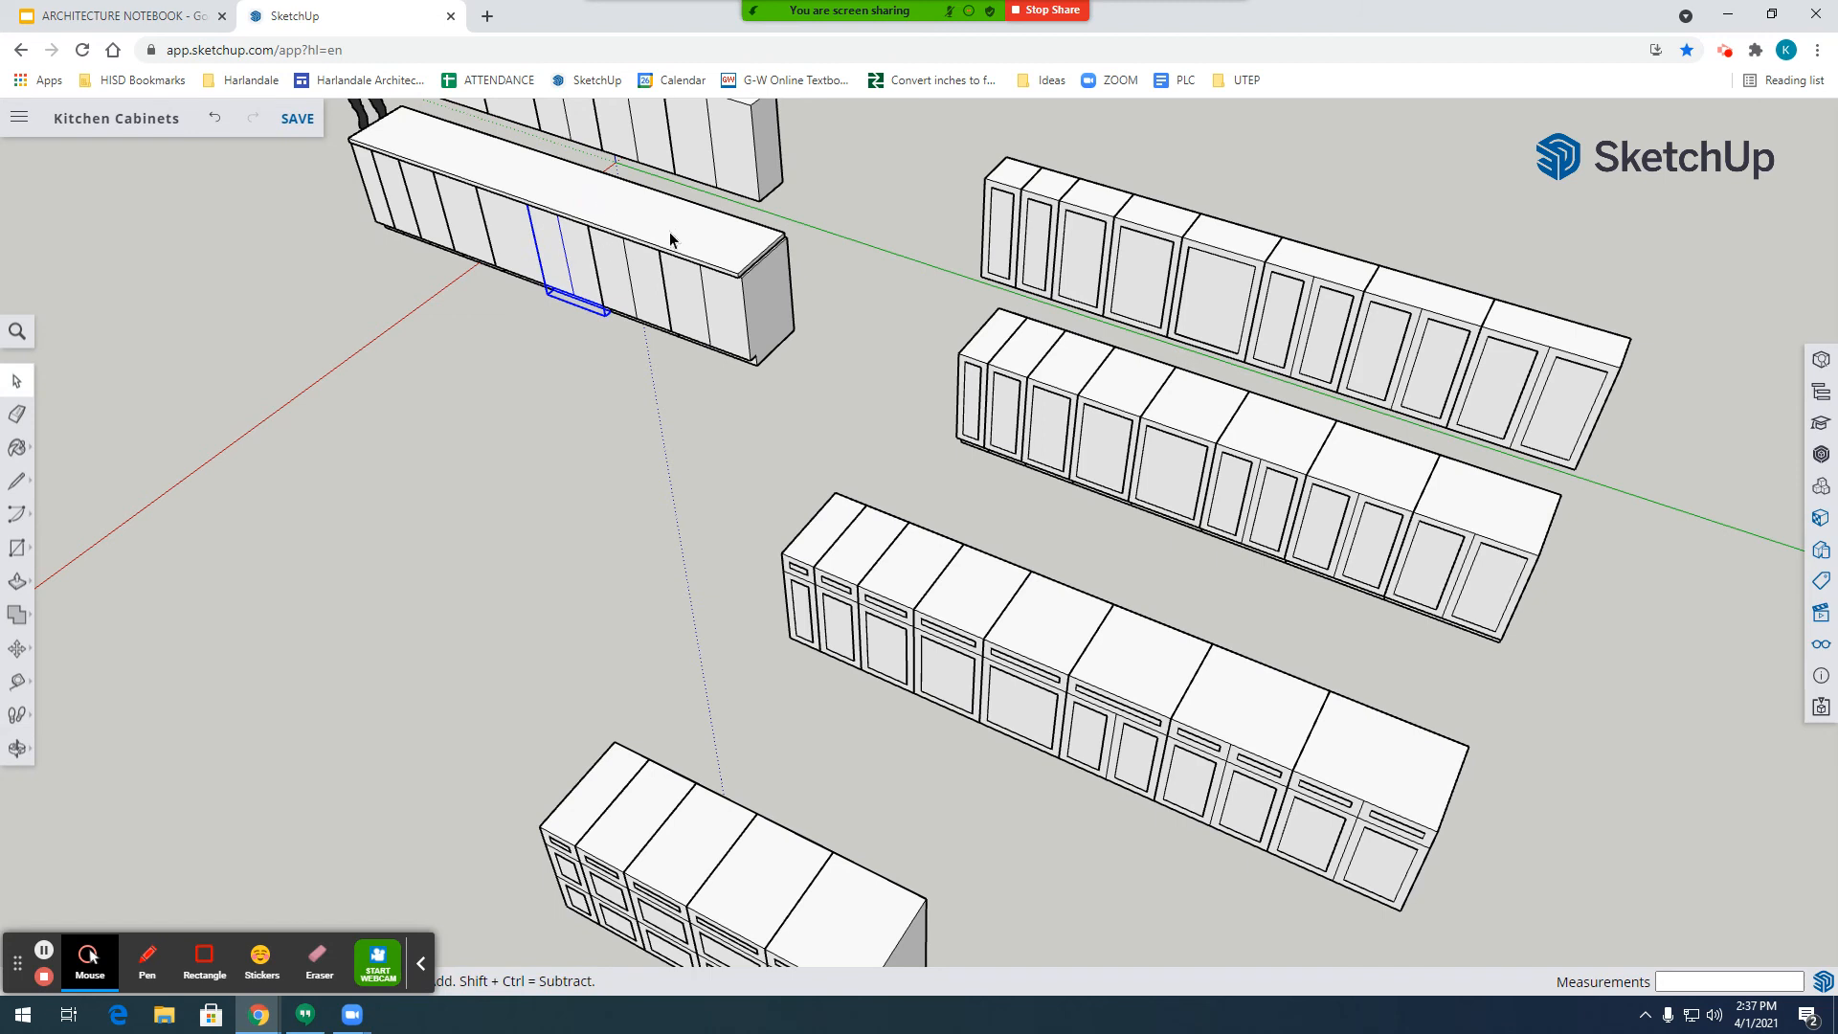
left_click(679, 265)
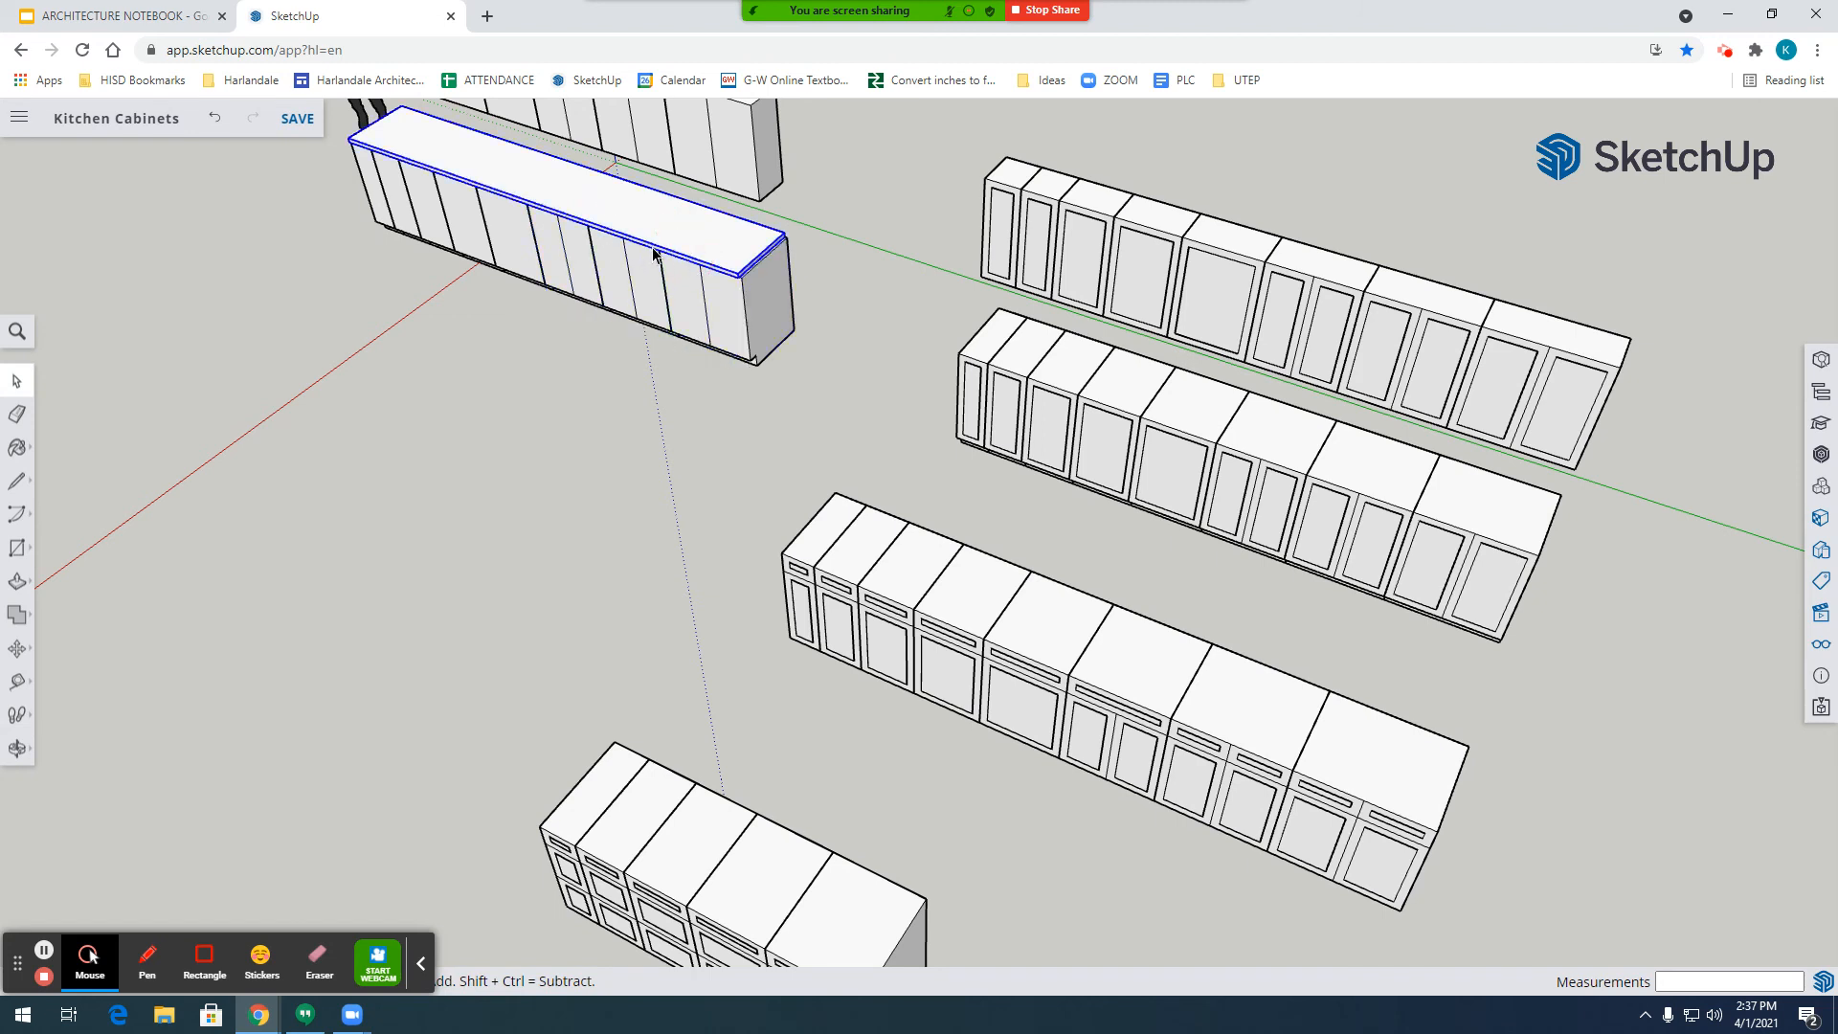
key("ctrl+v")
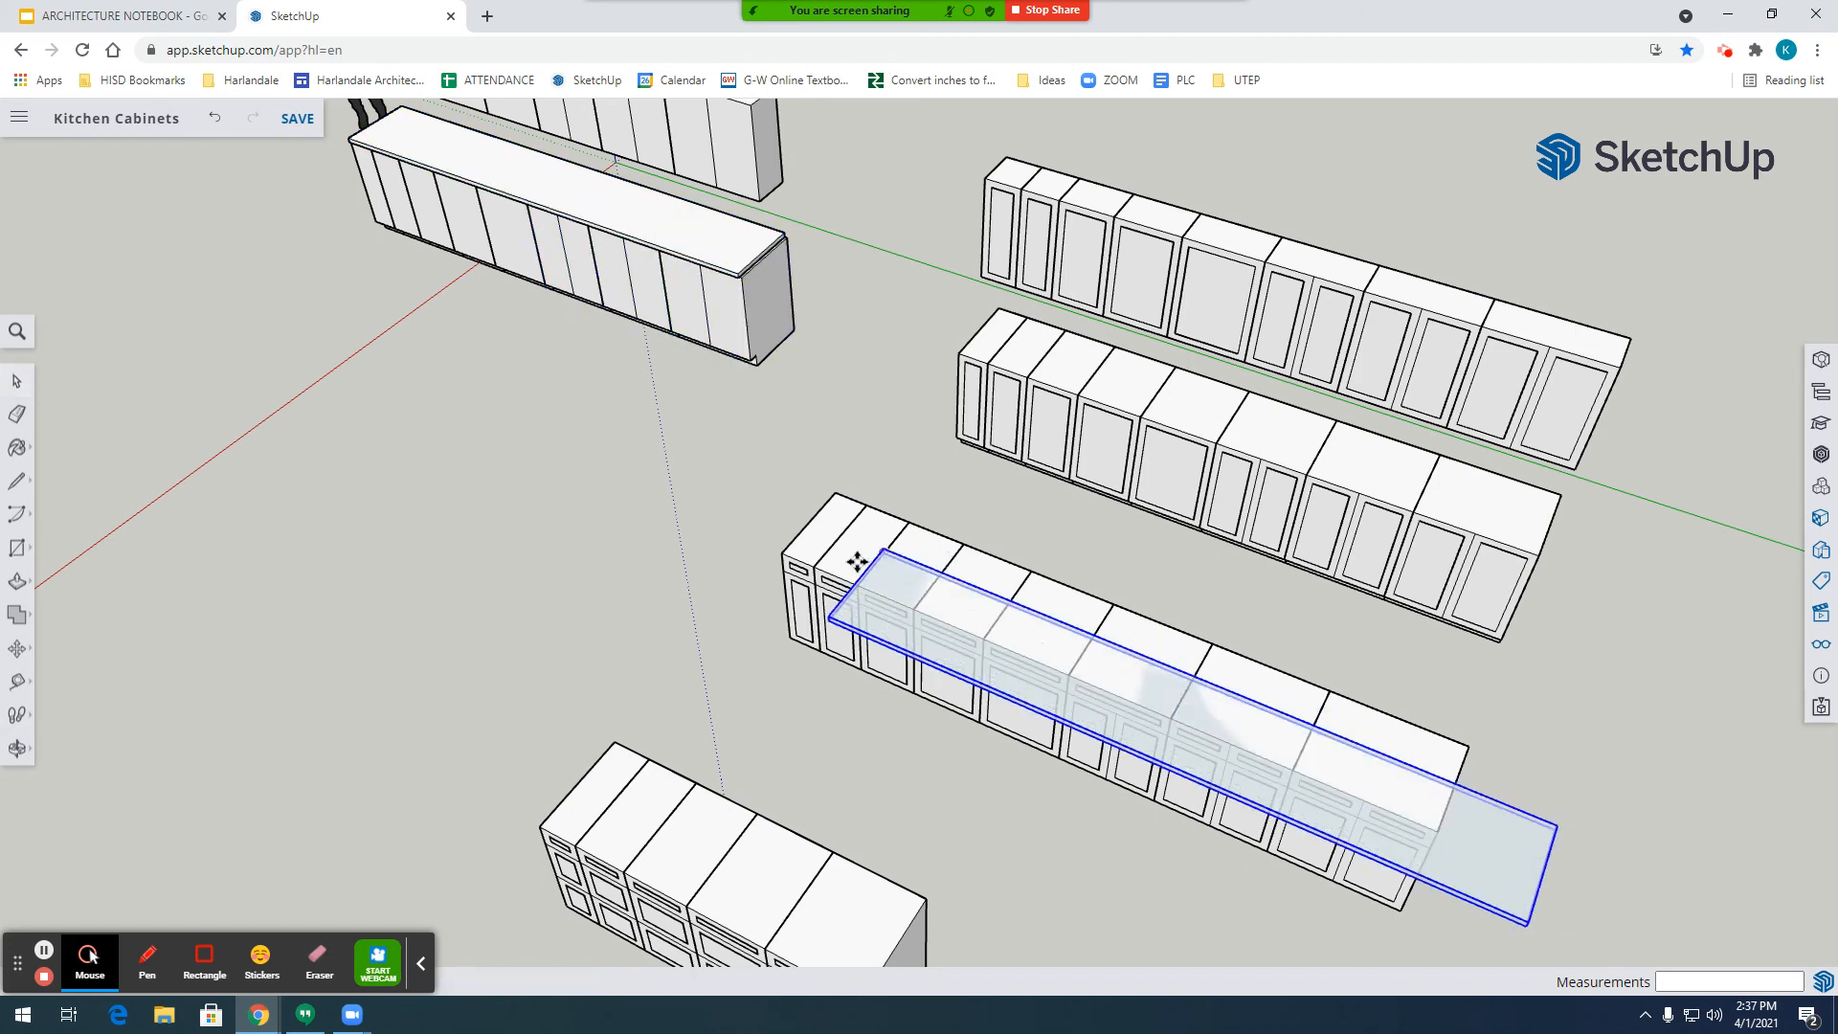
left_click(835, 492)
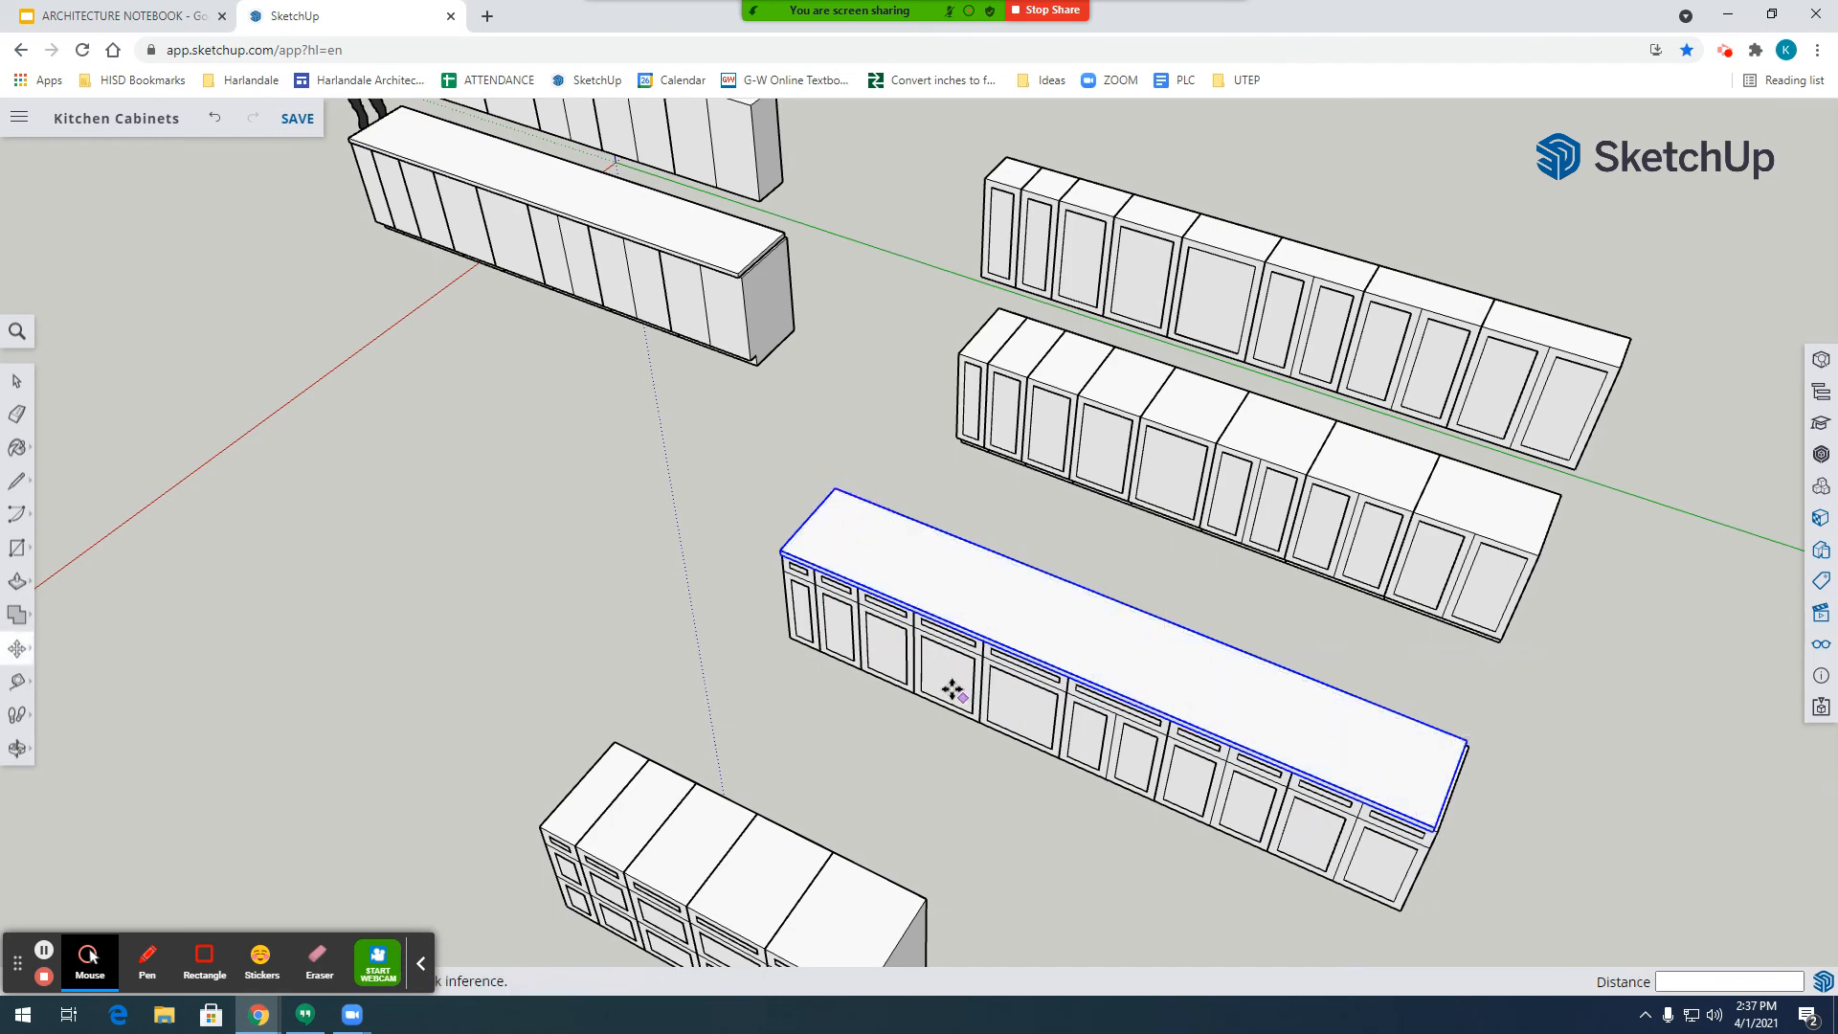
scroll(922, 576, "up", 3)
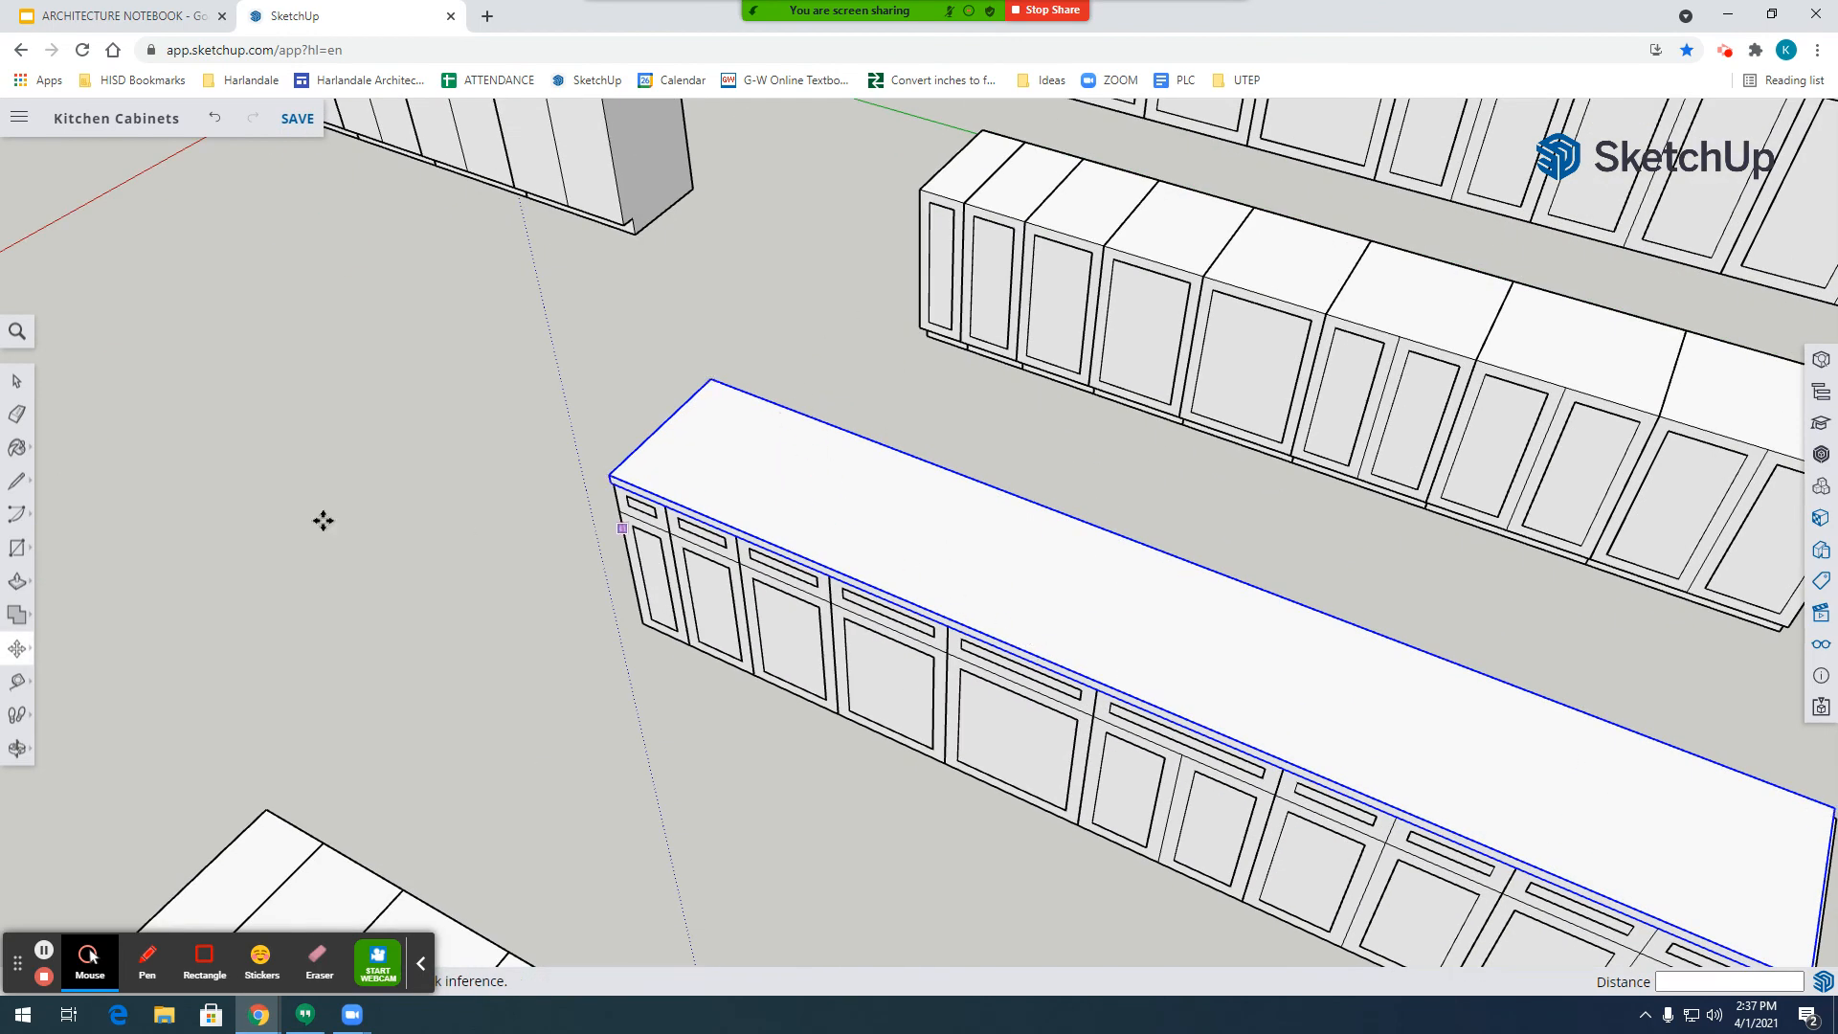
Make two copies of the three-drawer base cabinet row and place them in the open space in front of it.
left_click(17, 380)
scroll(553, 554, "down", 5)
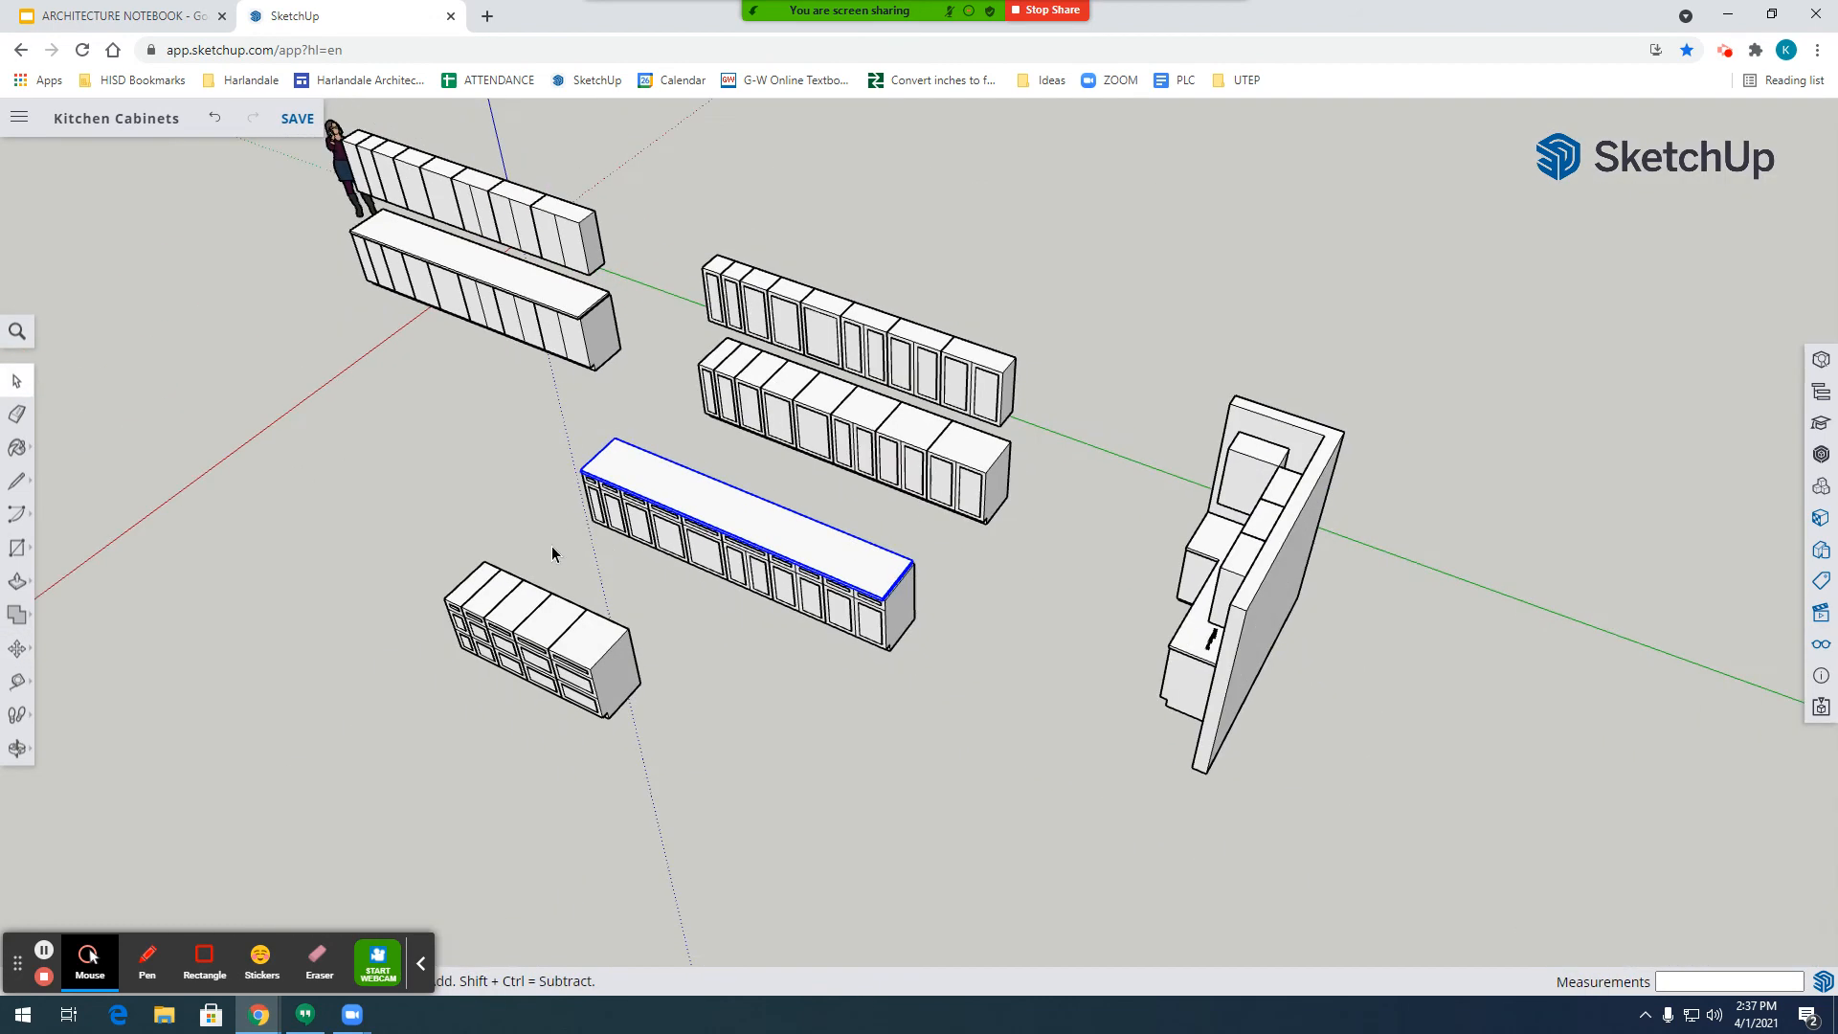
left_click(476, 596)
left_click_drag(426, 713, 419, 711)
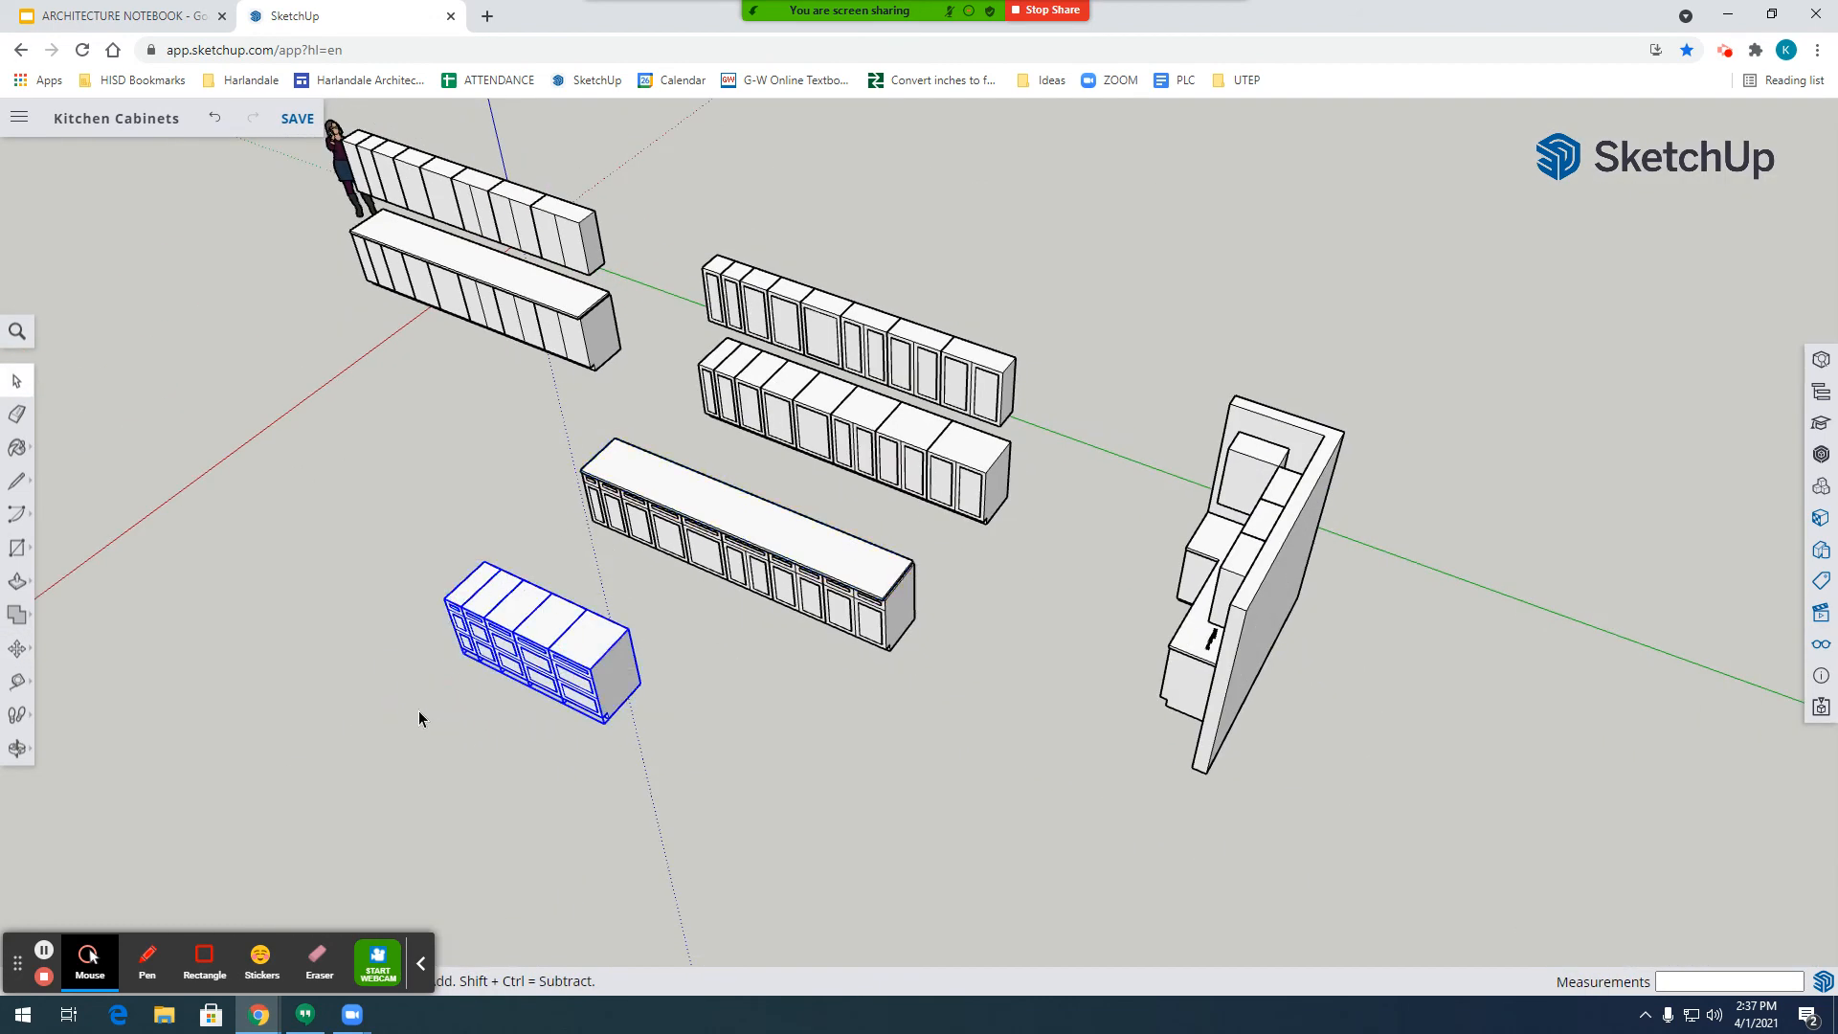
key("m")
key("ctrl")
left_click(660, 622)
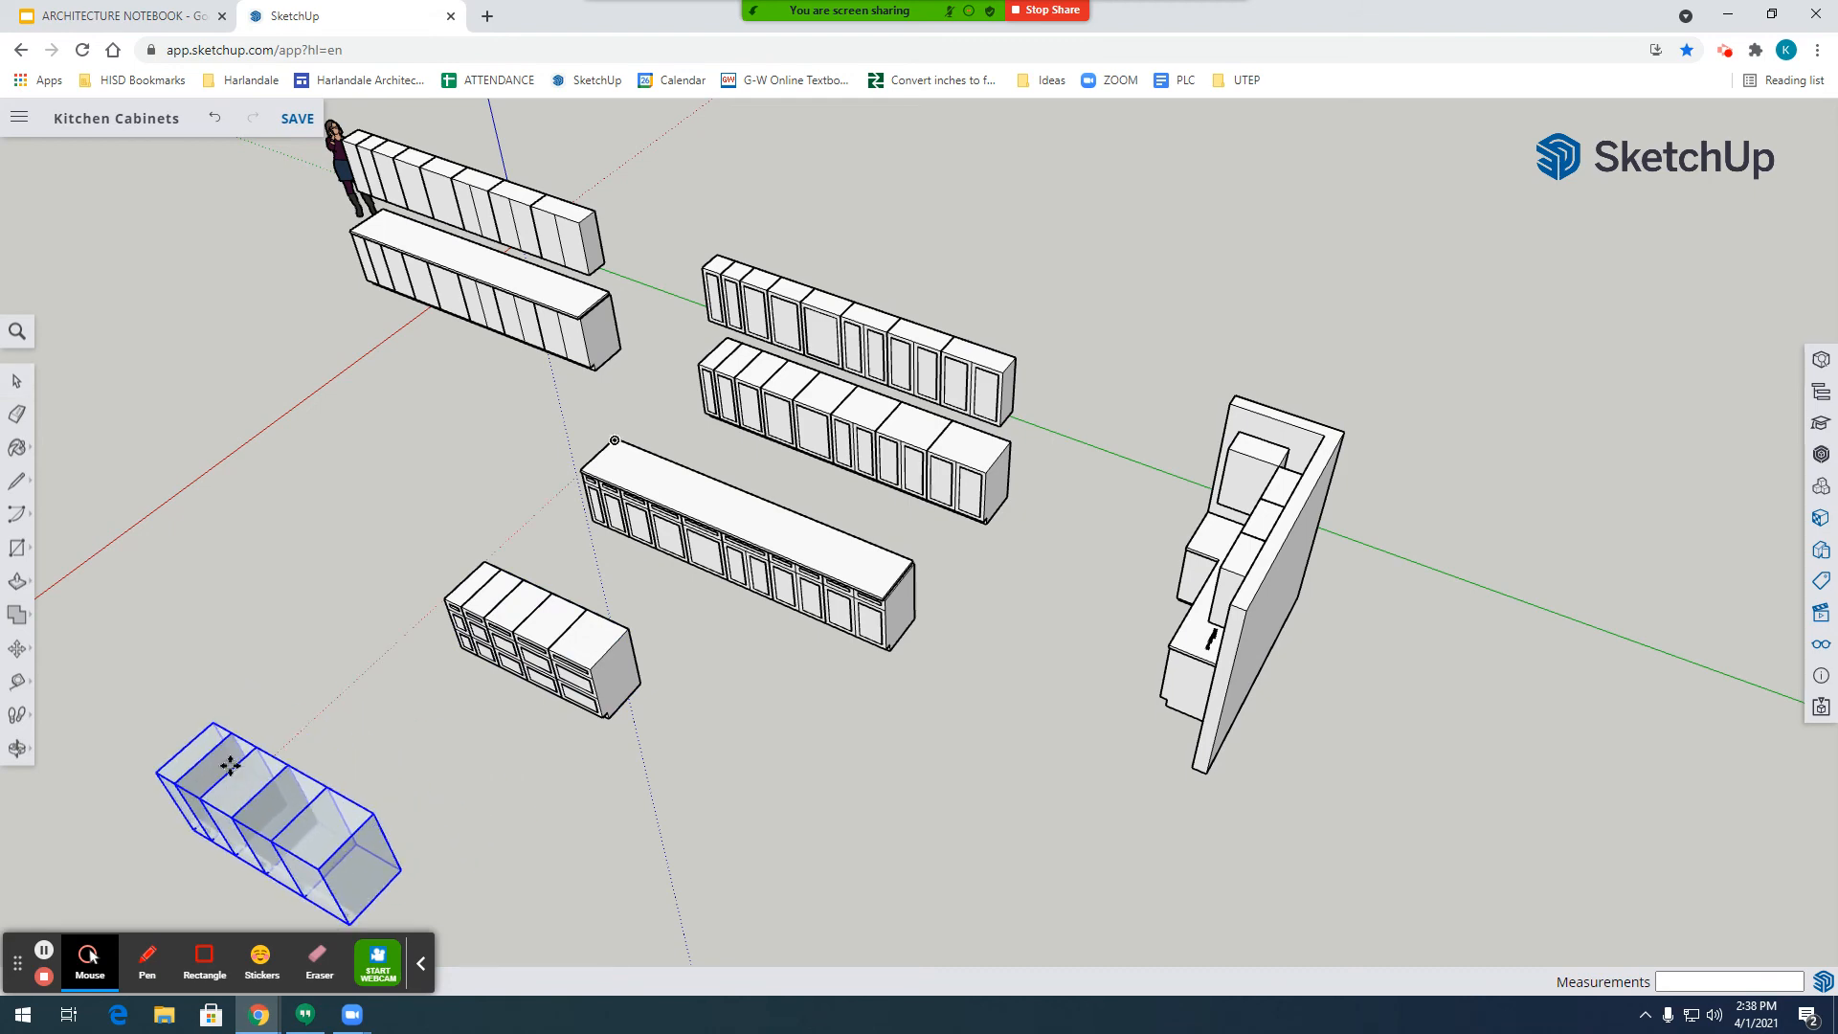
left_click(300, 726)
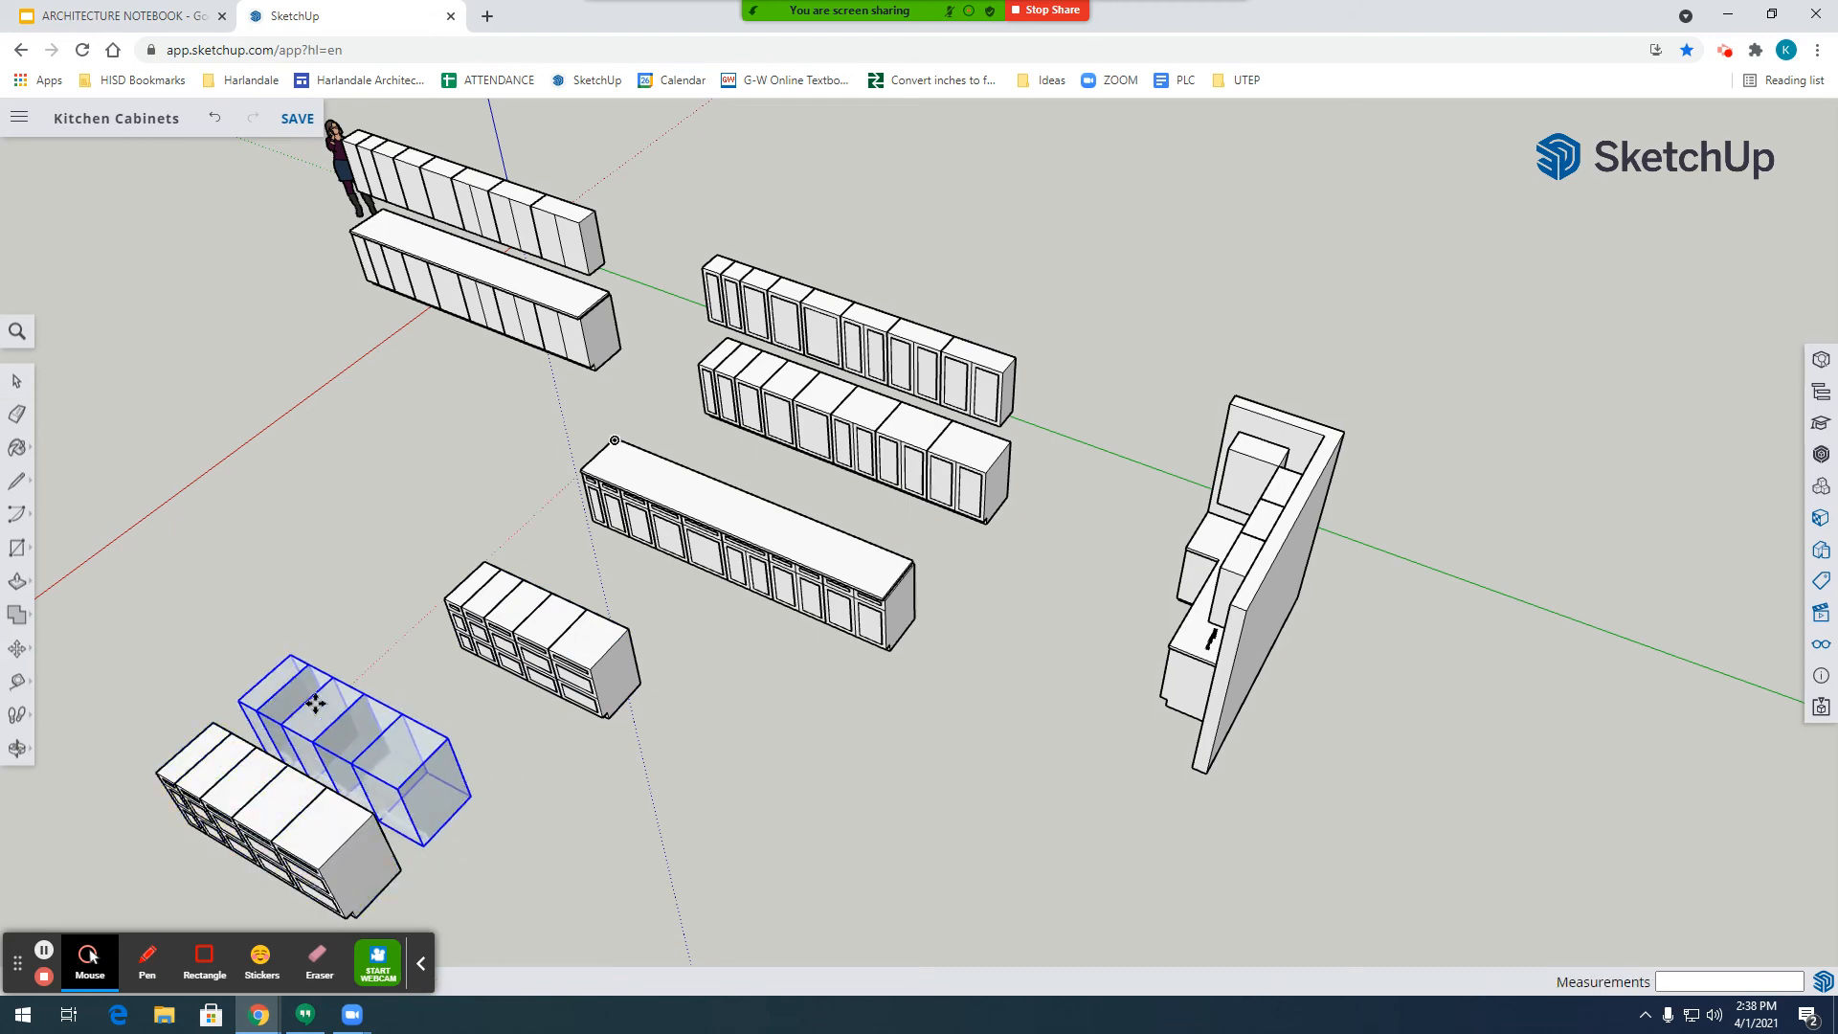
left_click(329, 774)
Rotate the second drawer cabinet copy 180 degrees so its back faces the other copy.
scroll(200, 739, "up", 3)
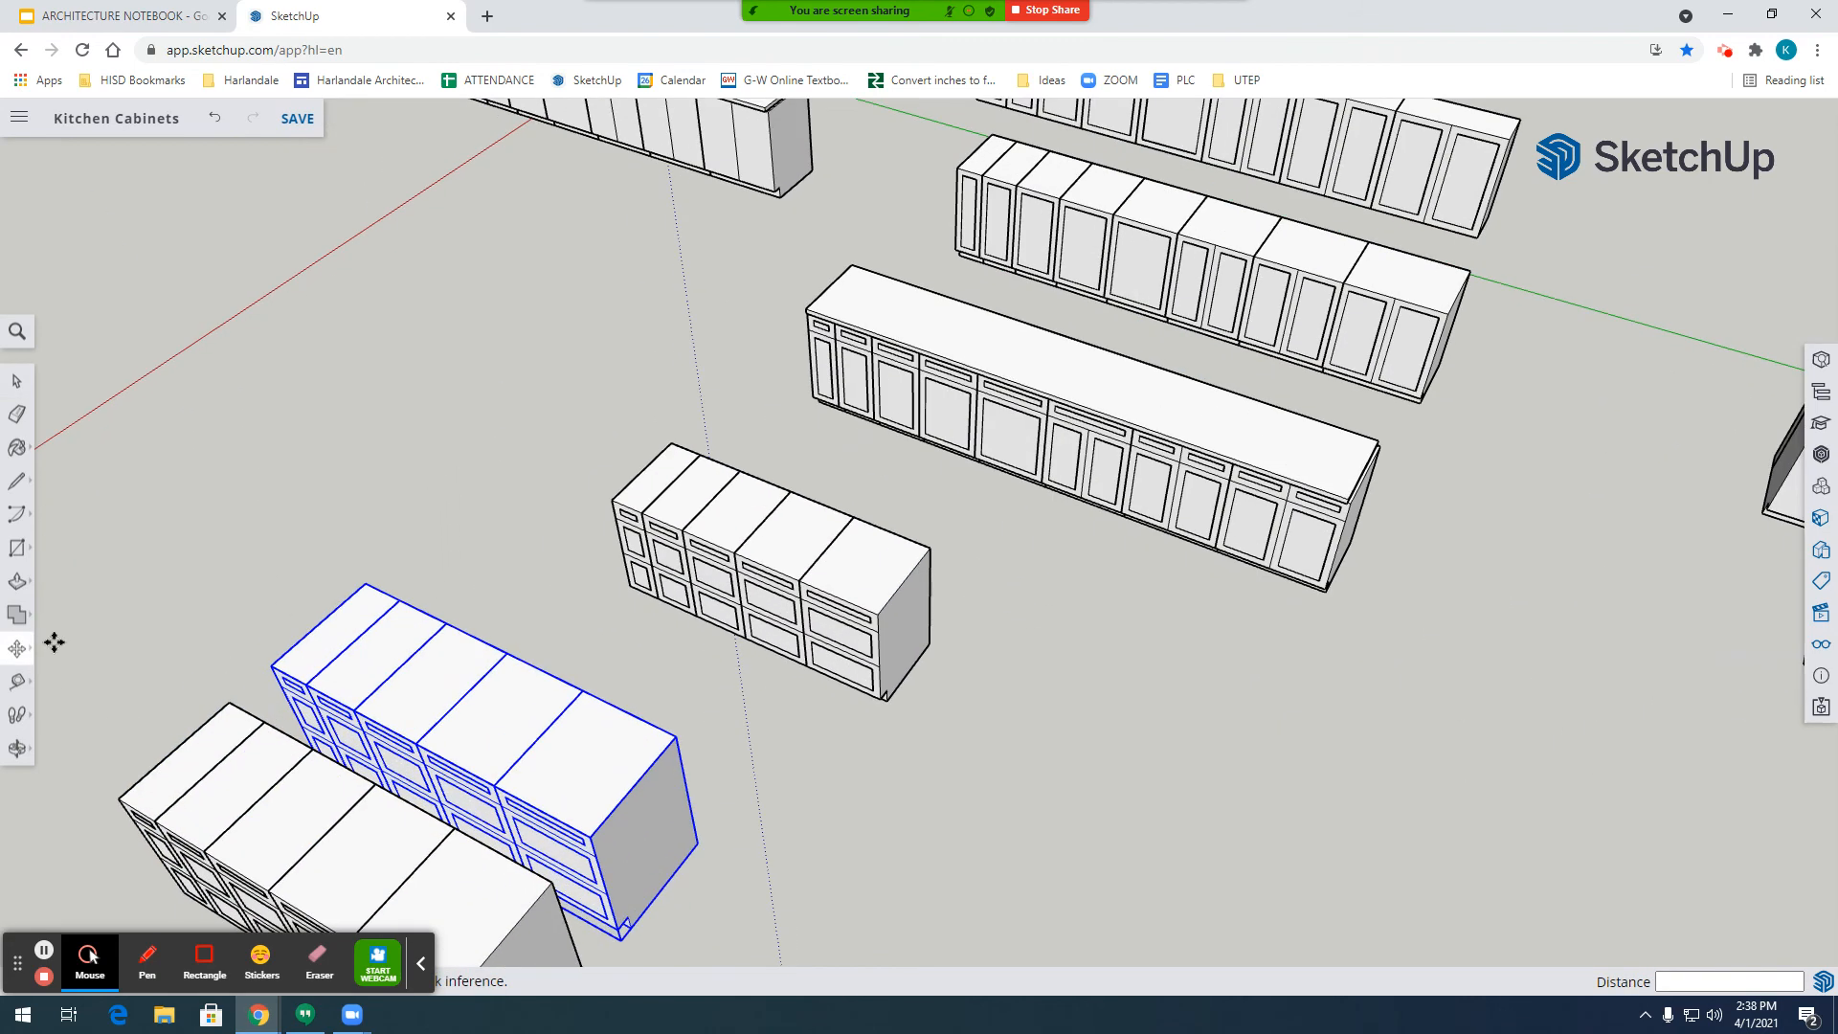
left_click(17, 748)
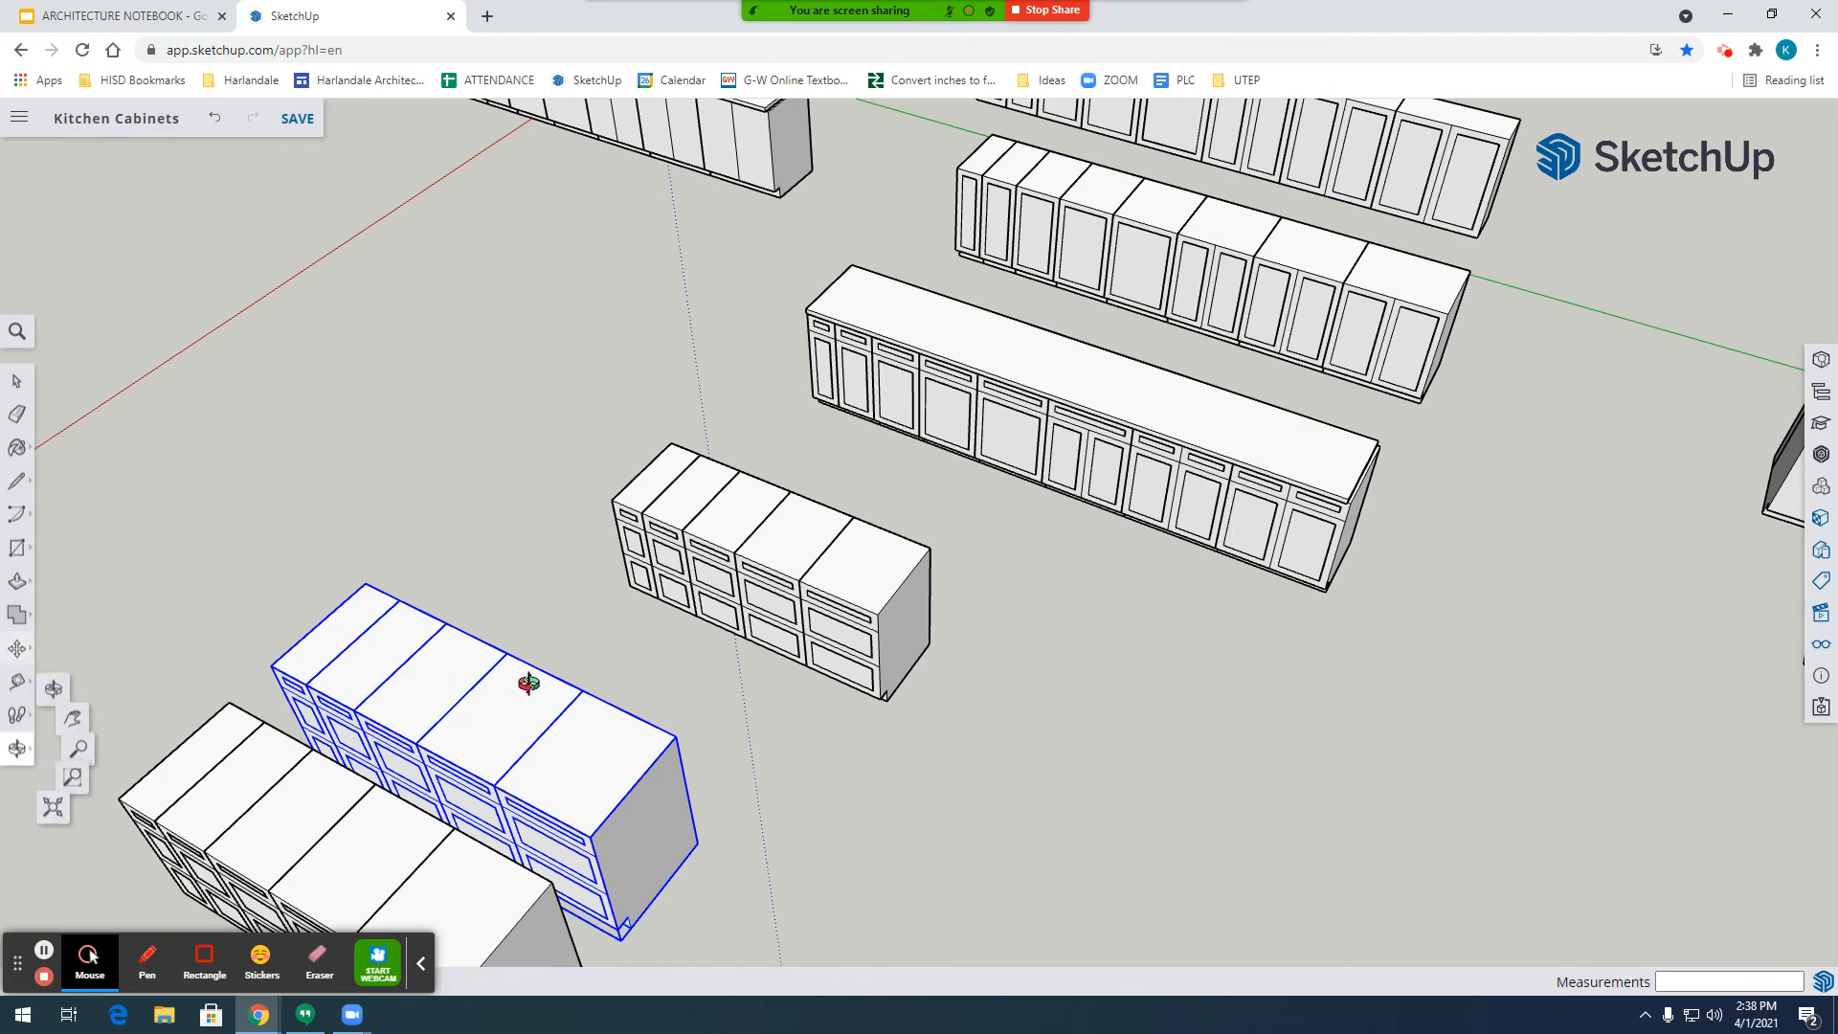
left_click(17, 648)
left_click(79, 648)
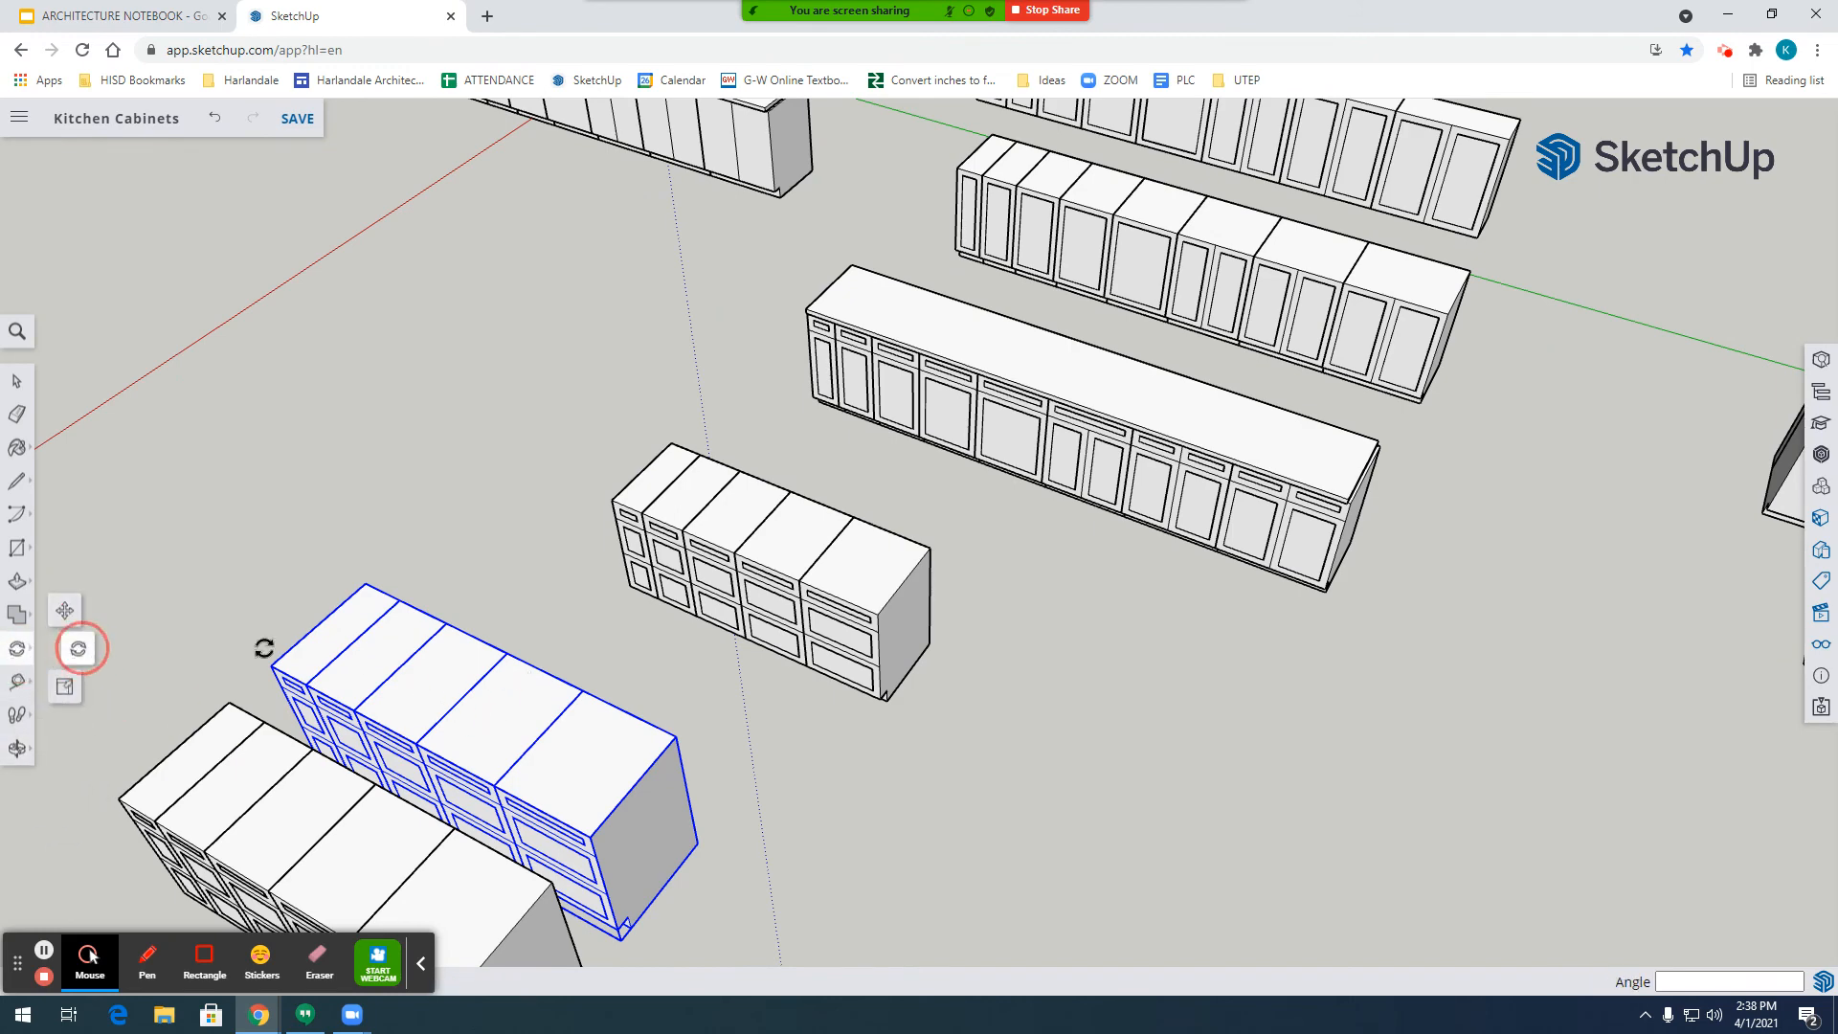
left_click(484, 716)
left_click(512, 687)
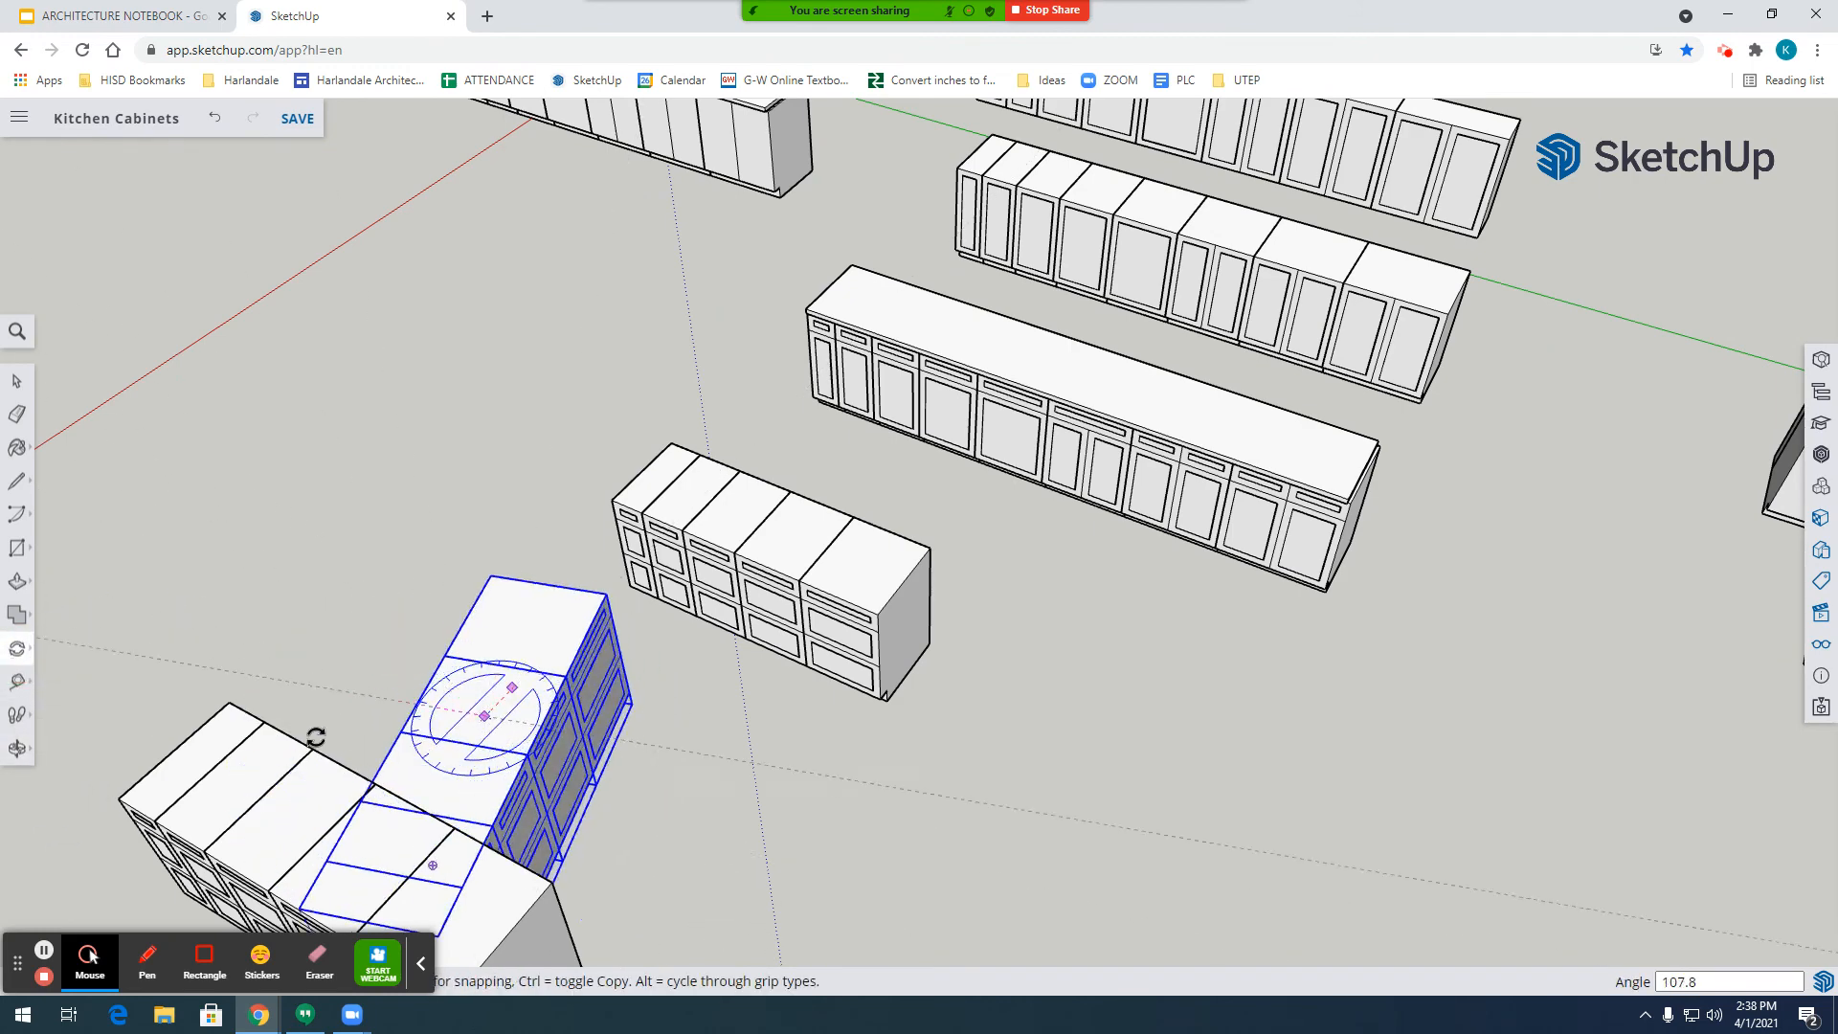
left_click(389, 812)
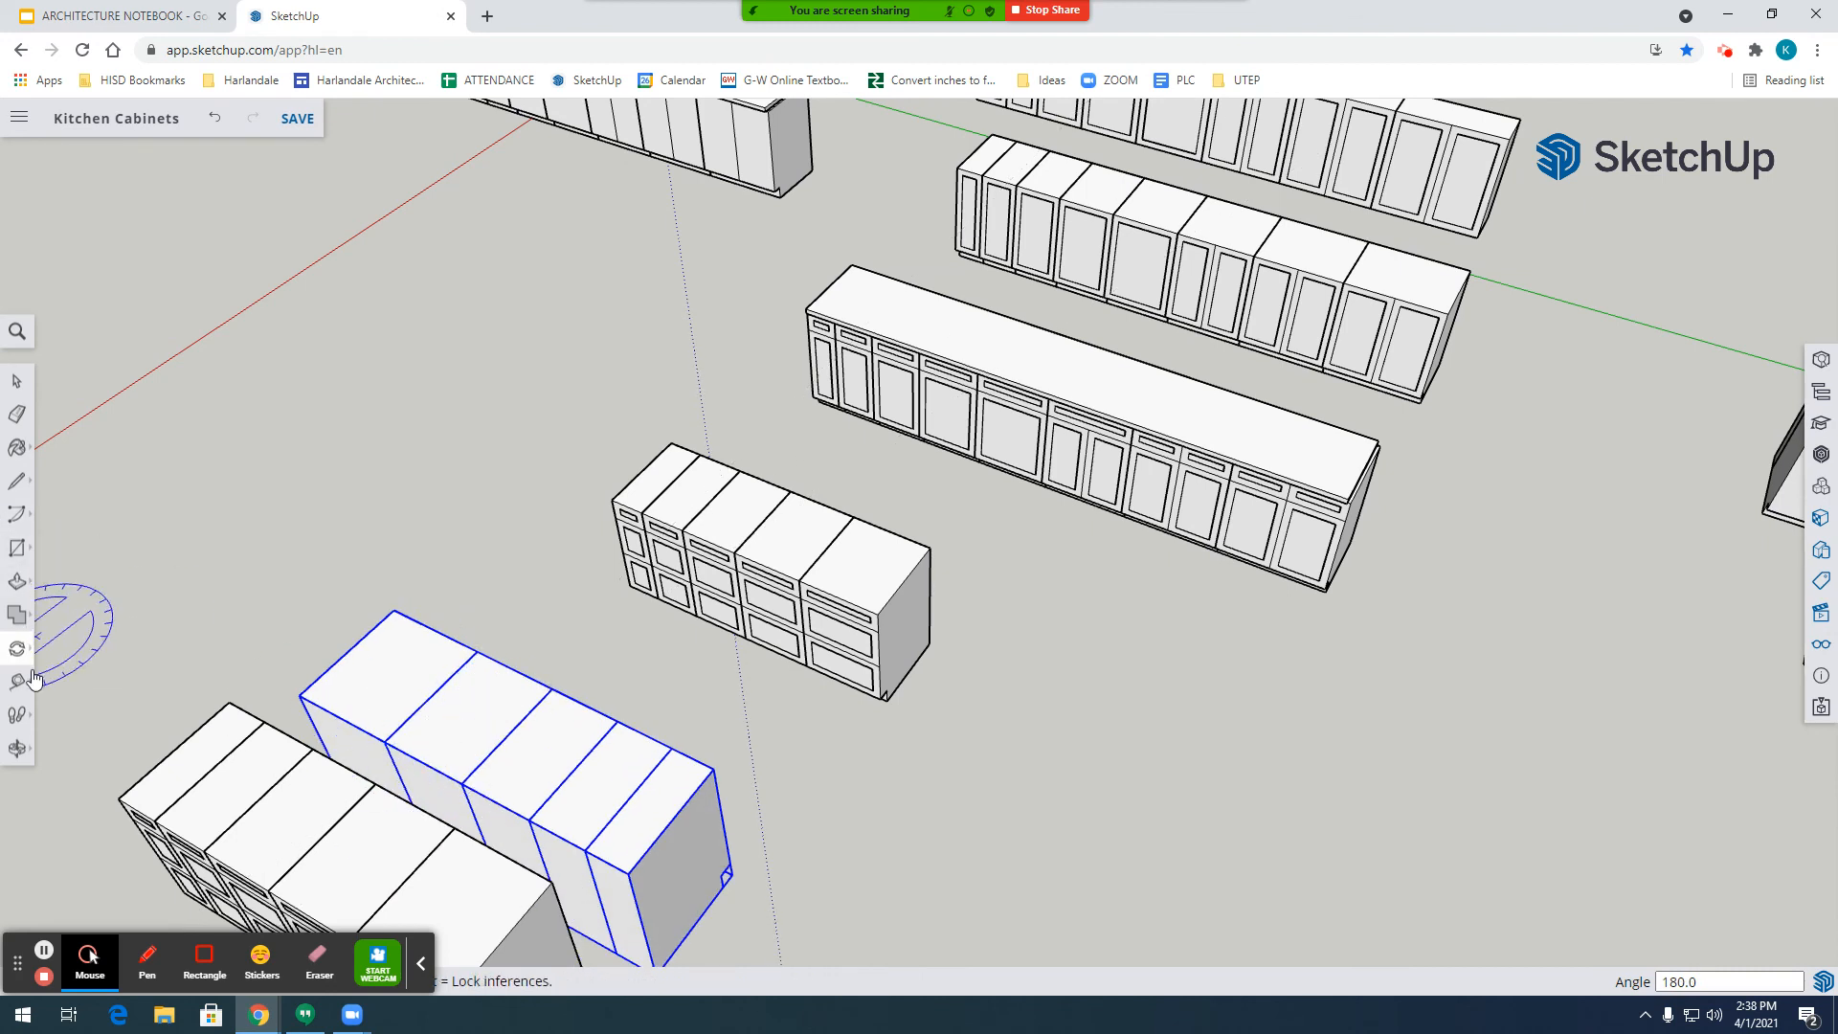
left_click(17, 746)
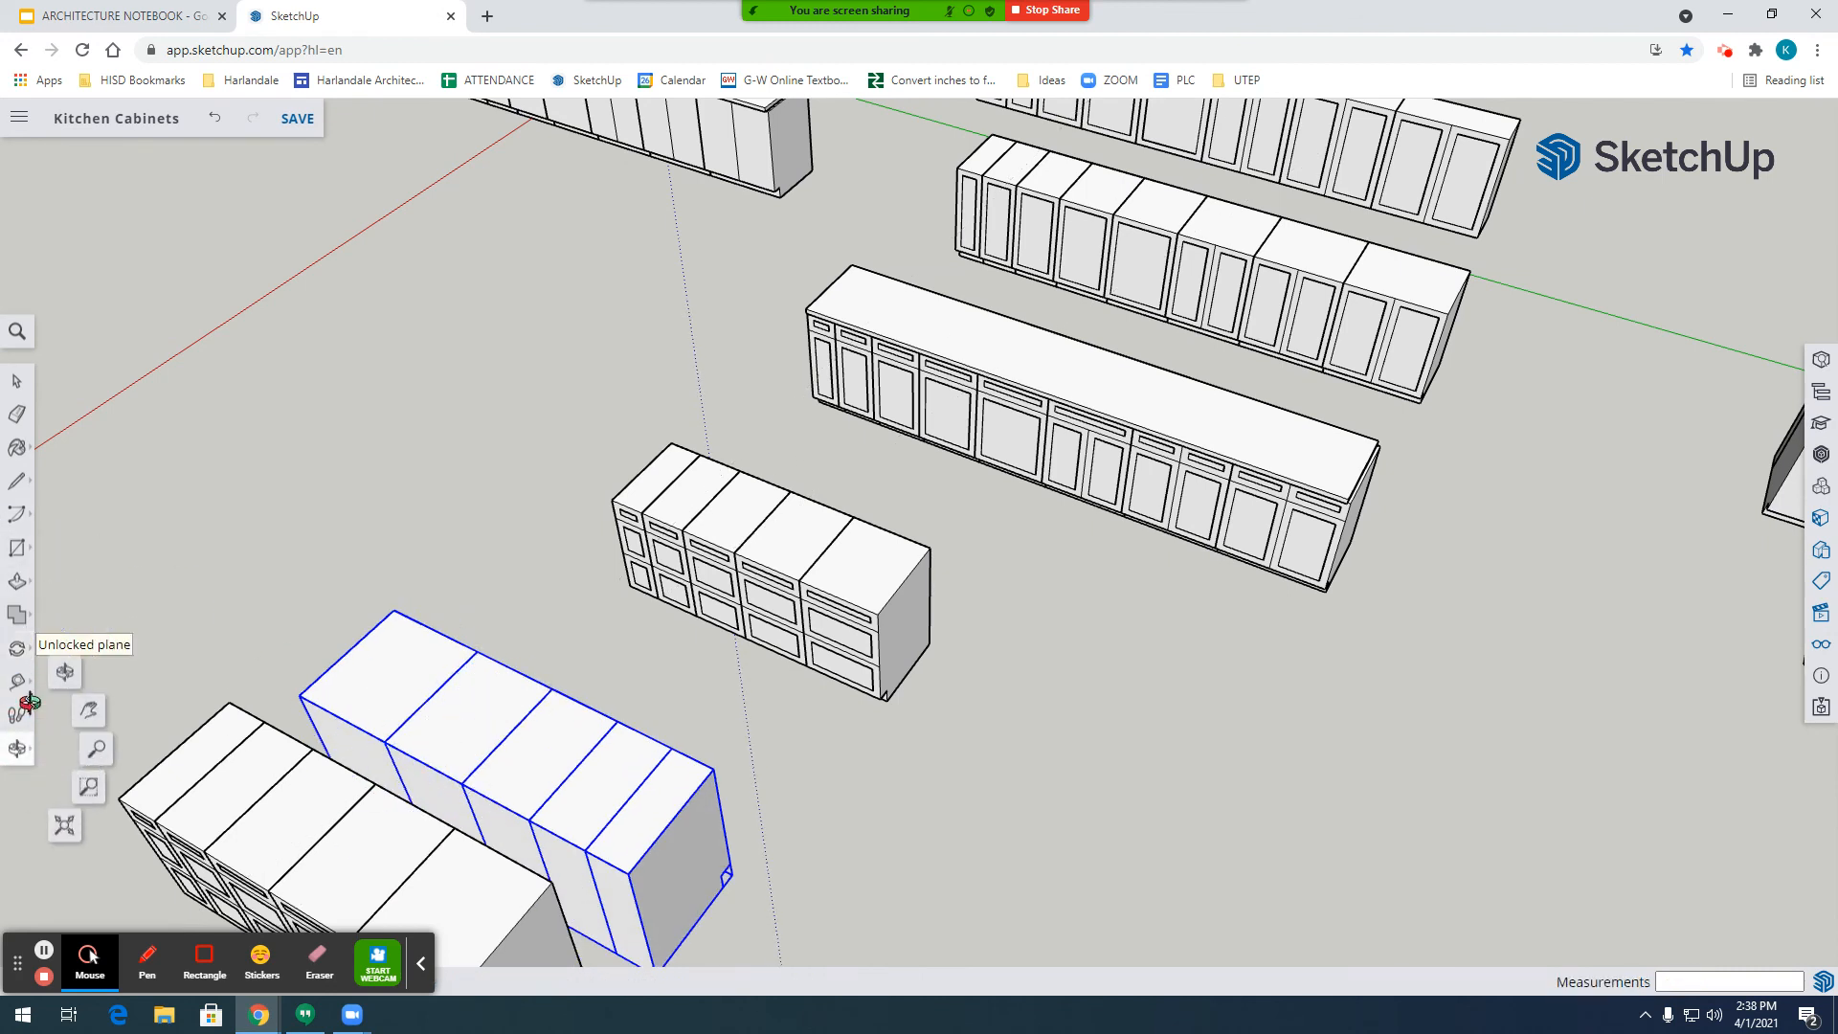
left_click(17, 647)
left_click(16, 581)
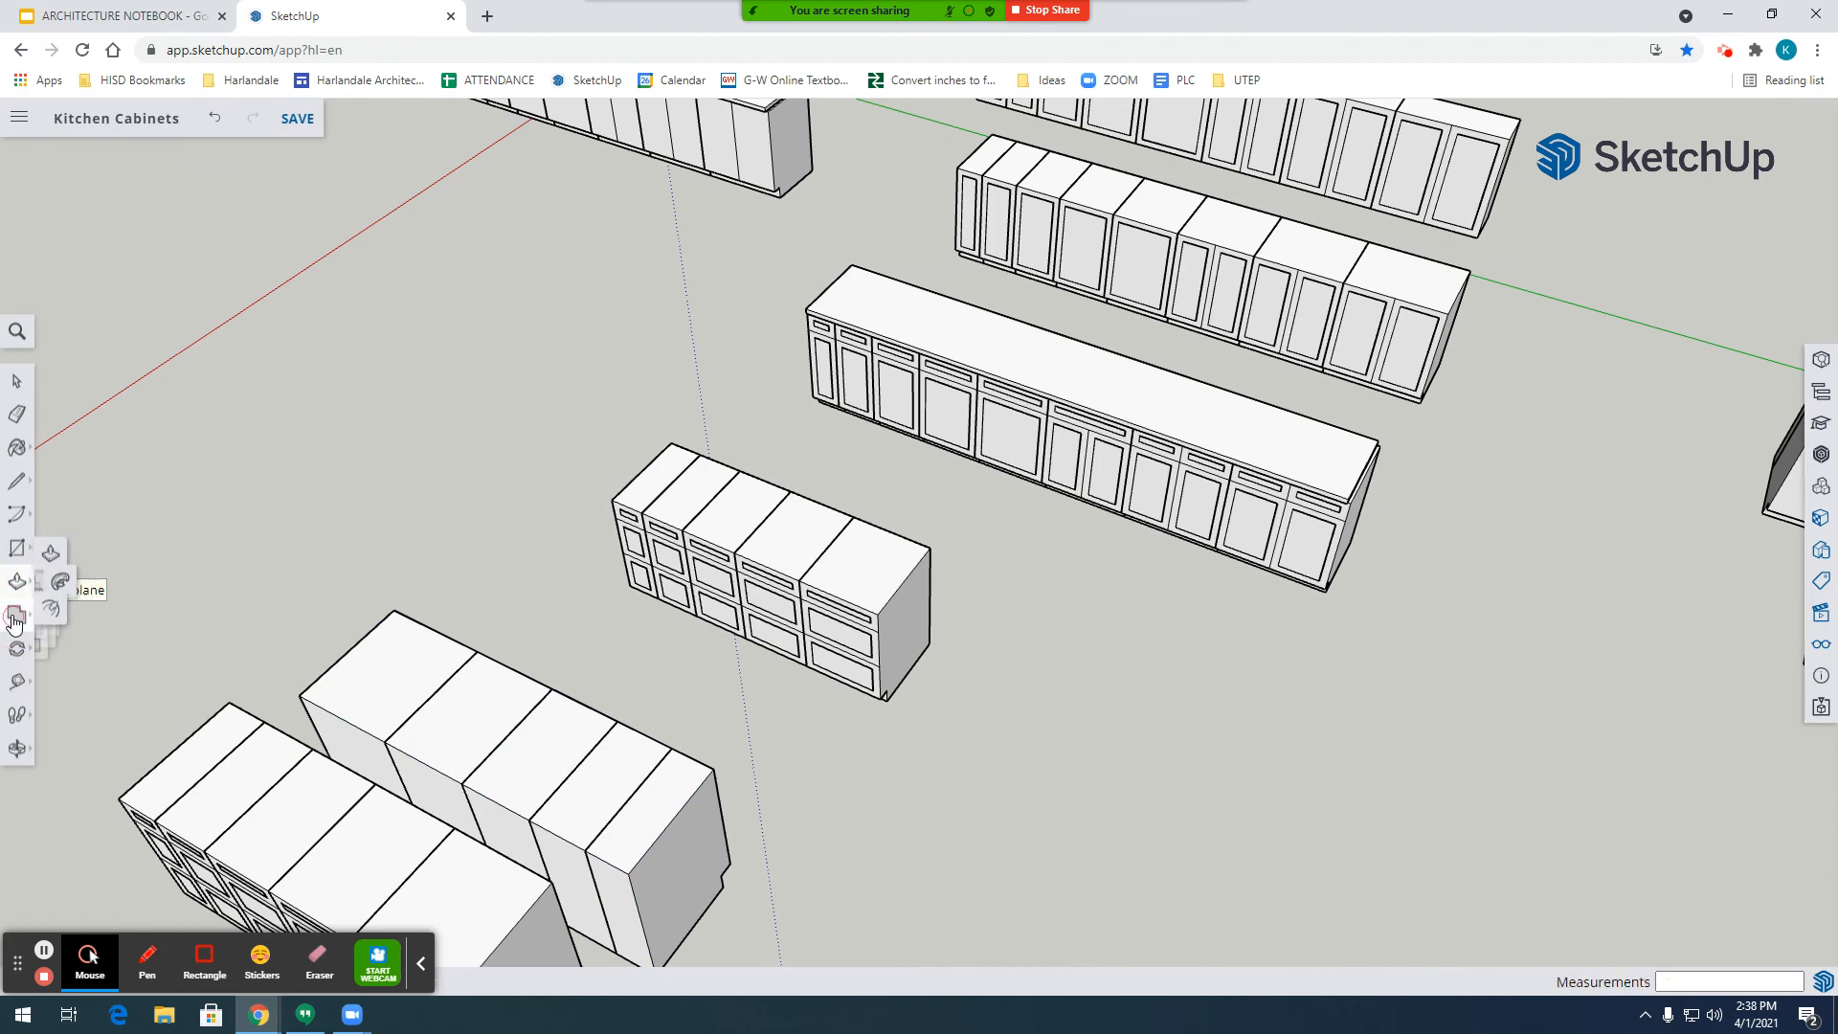
left_click(17, 614)
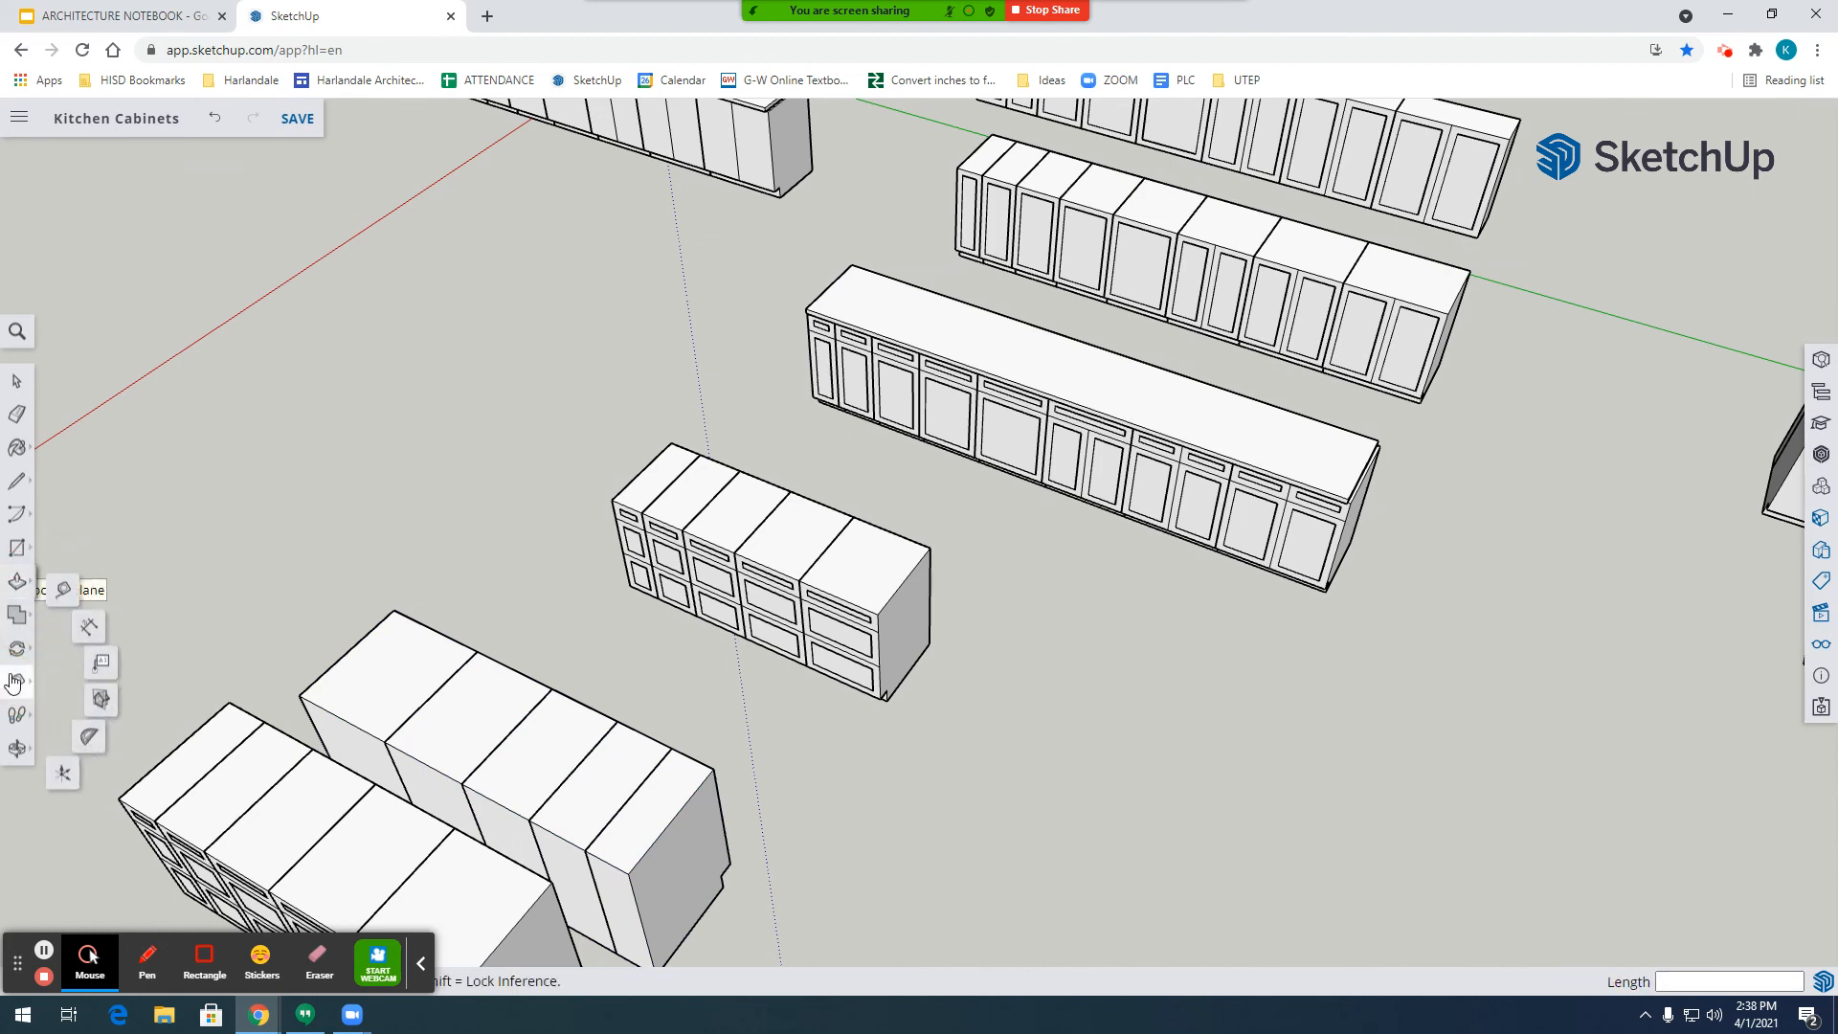
left_click(64, 609)
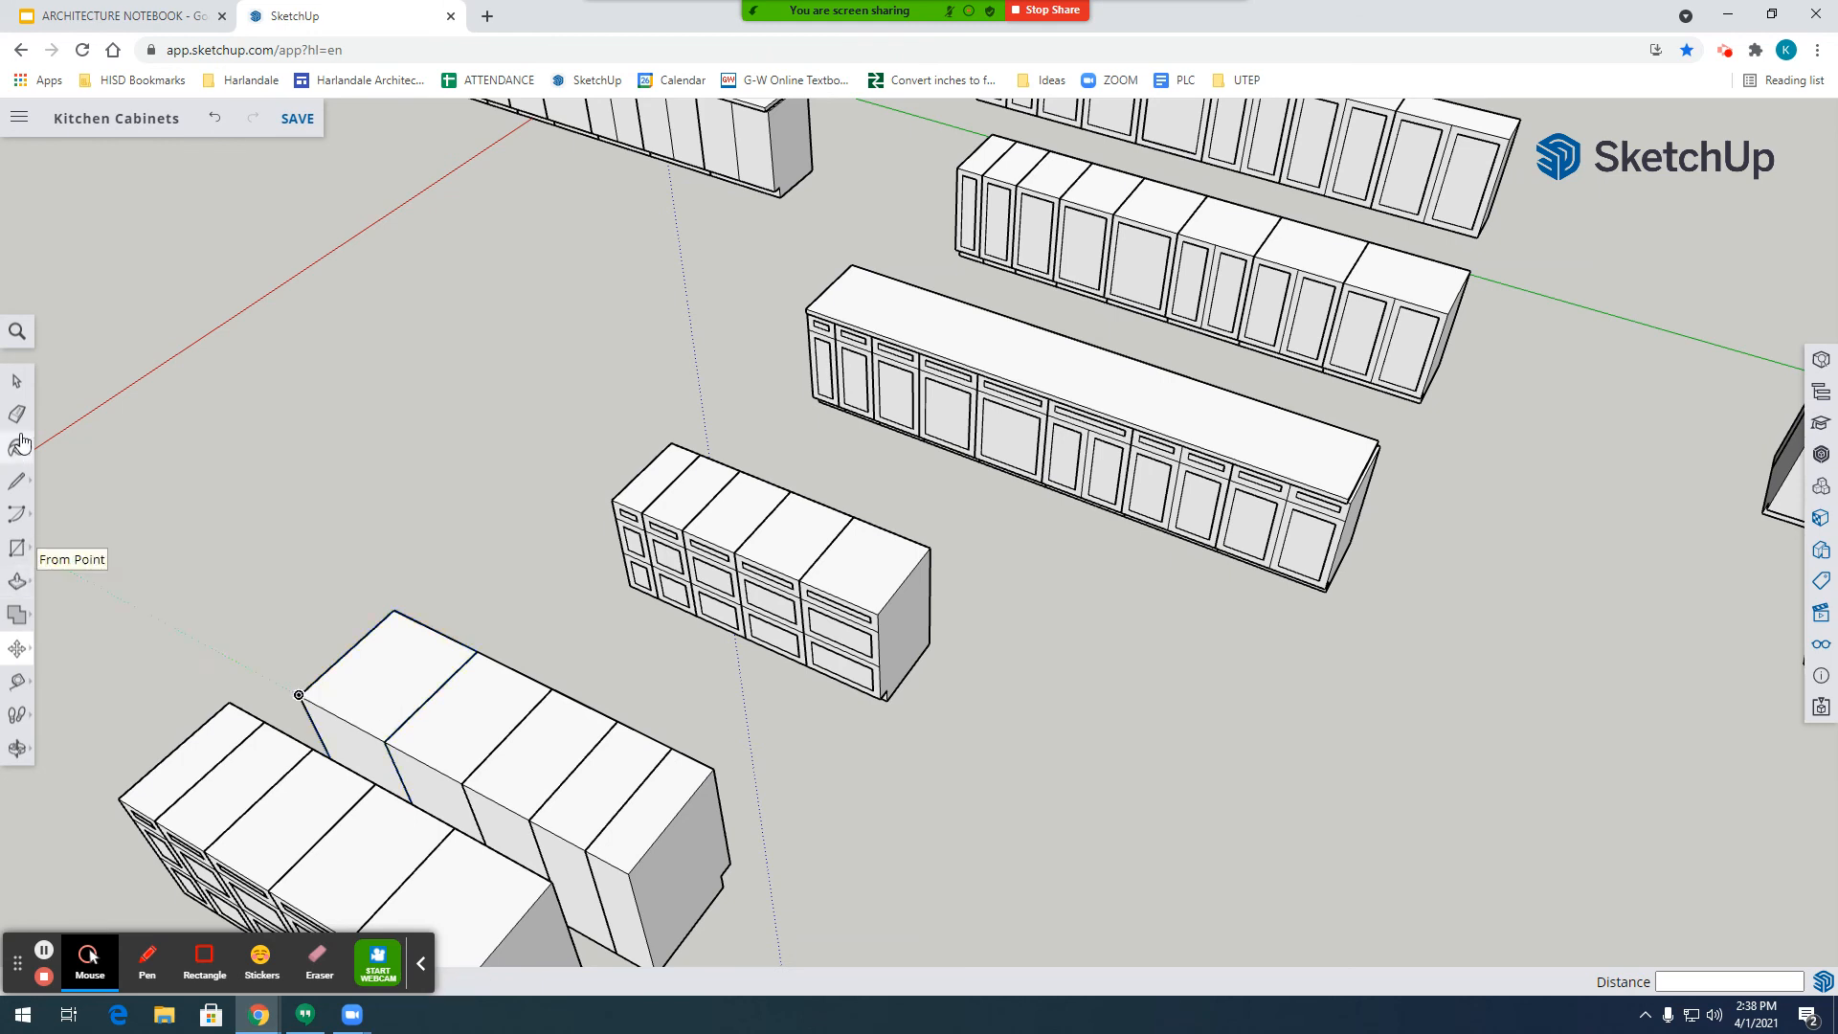
Select all the rotated drawer cabinets and move them corner to corner against the back of the other copy to form an island.
key("space")
left_click(382, 687)
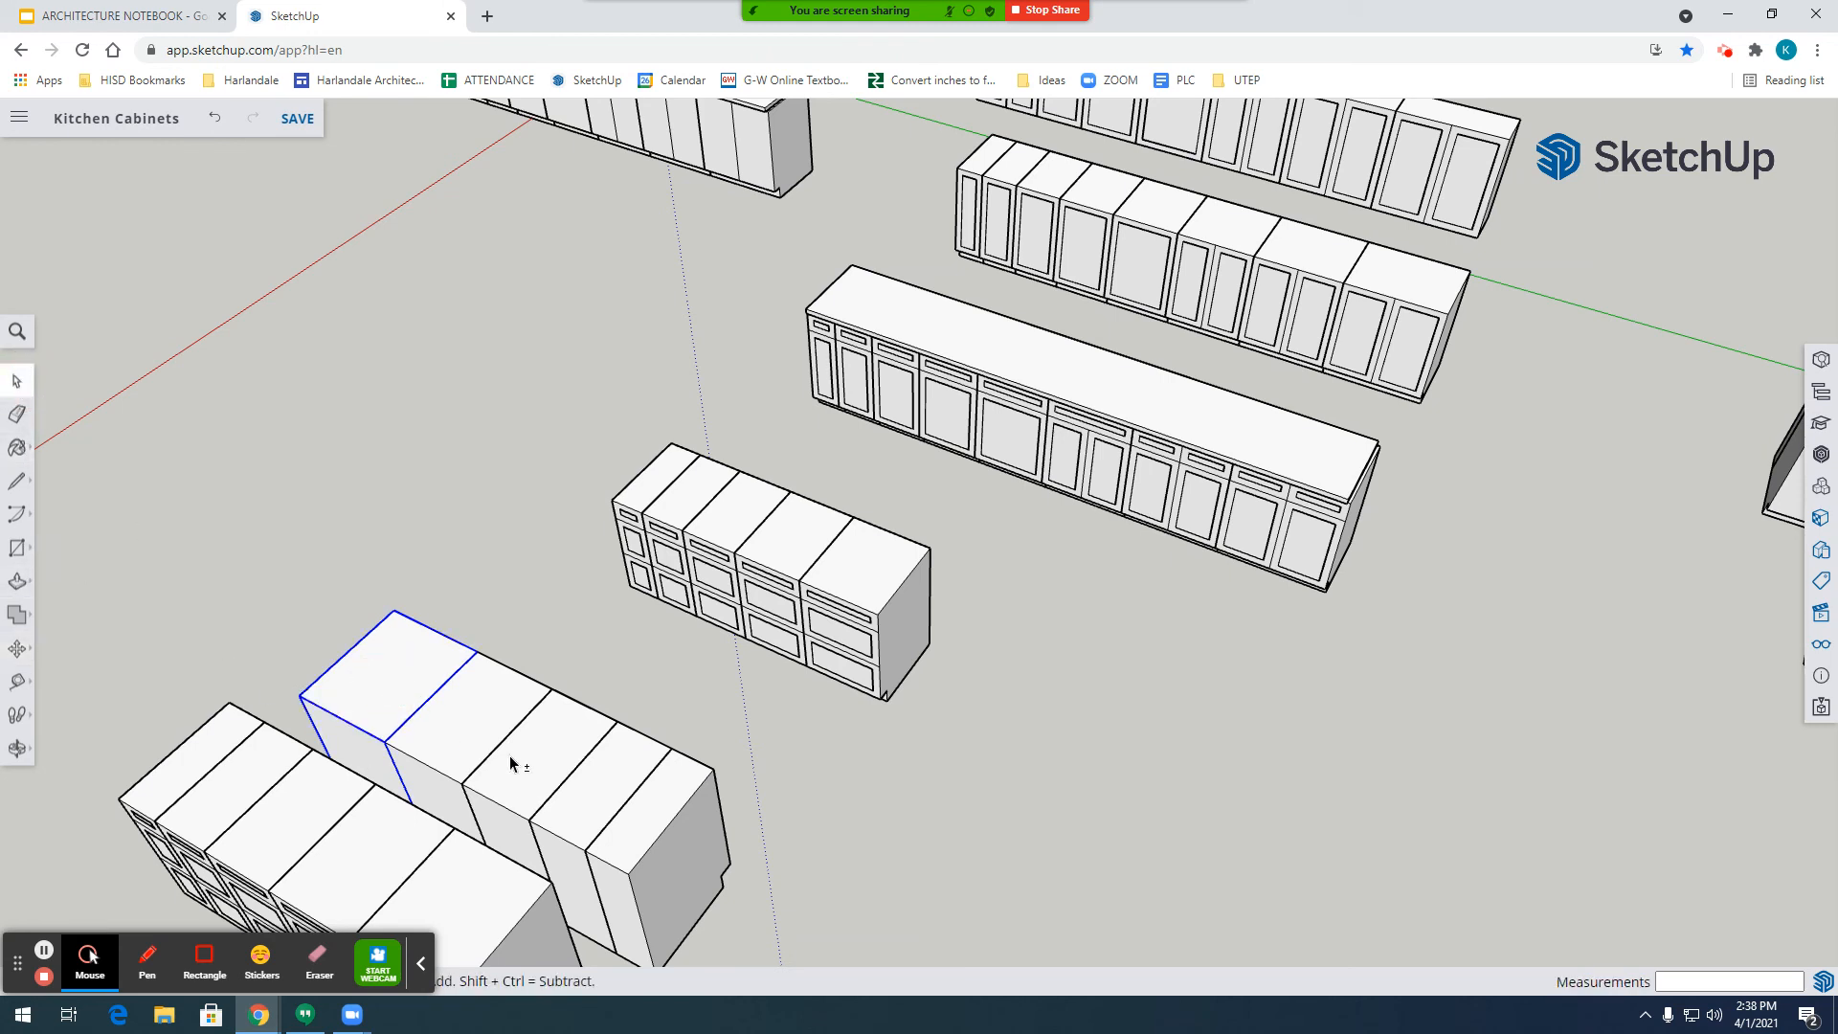
left_click(542, 761, "shift")
left_click(650, 807, "shift")
left_click(17, 648)
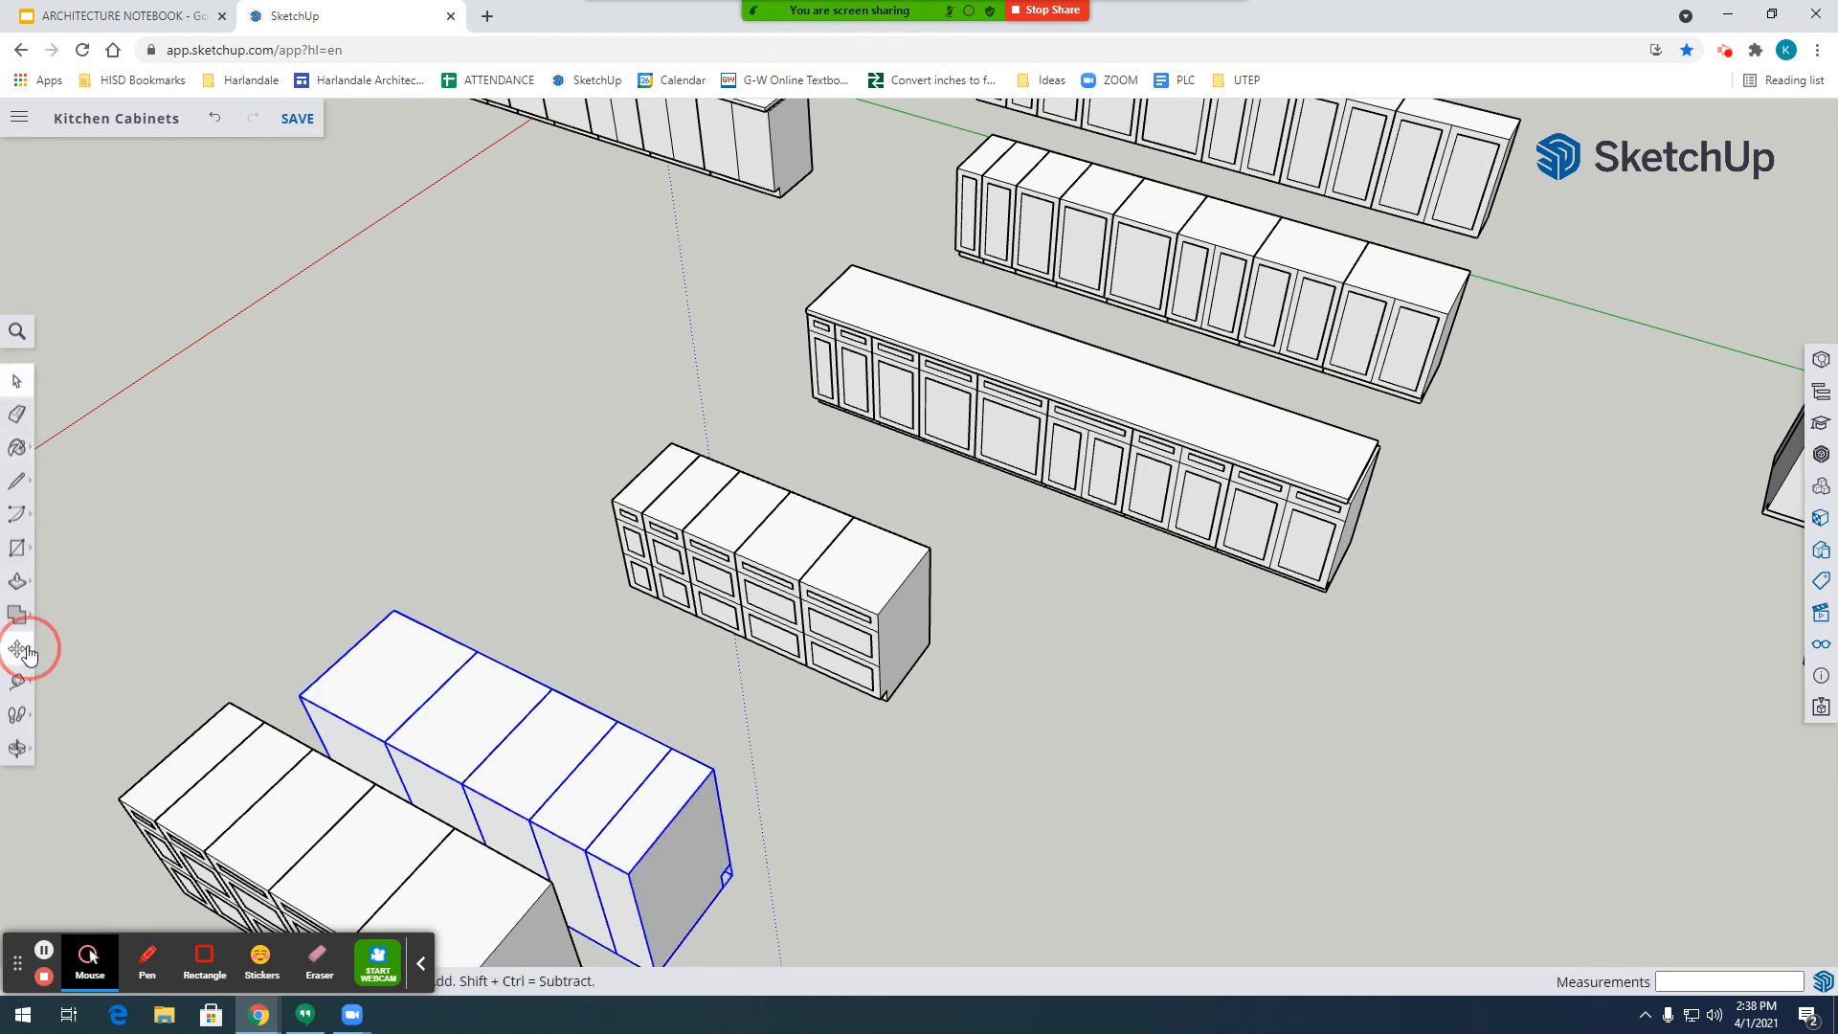
left_click(301, 697)
left_click(231, 700)
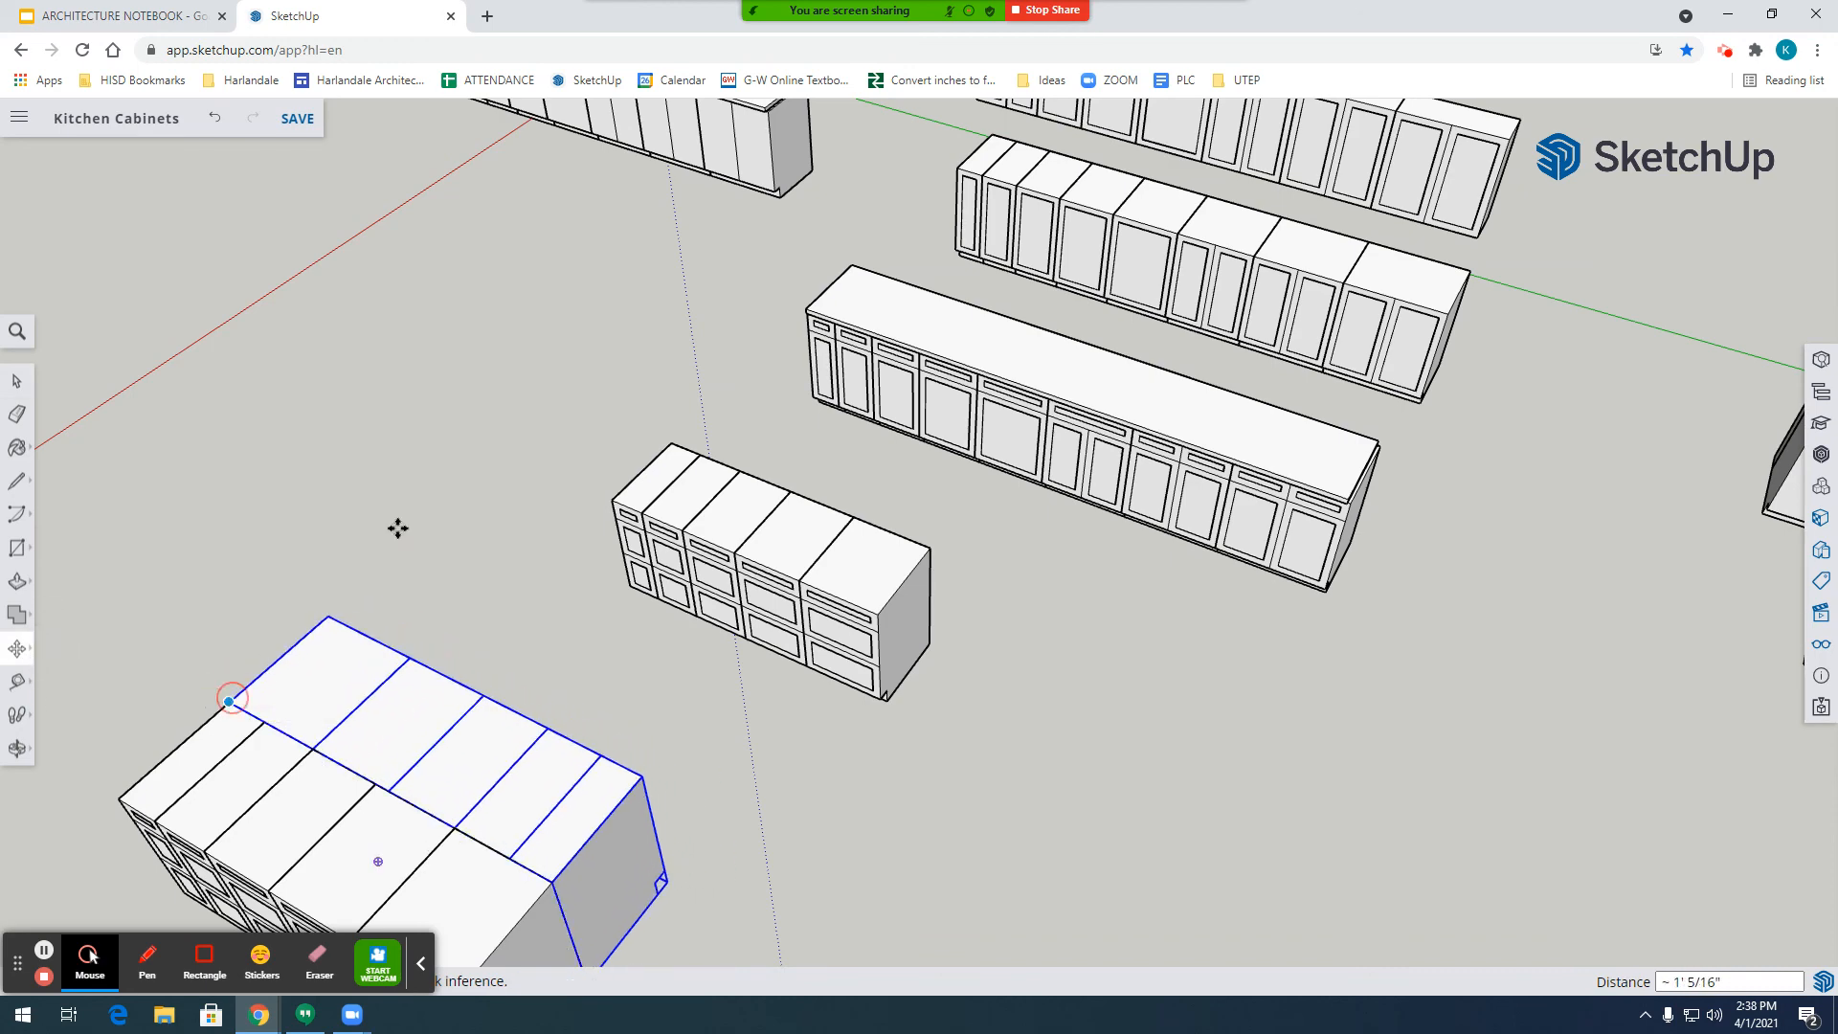
Copy the countertop of the door-and-drawer base cabinet row and place it on the back corner of the island.
left_click(17, 380)
left_click(886, 315)
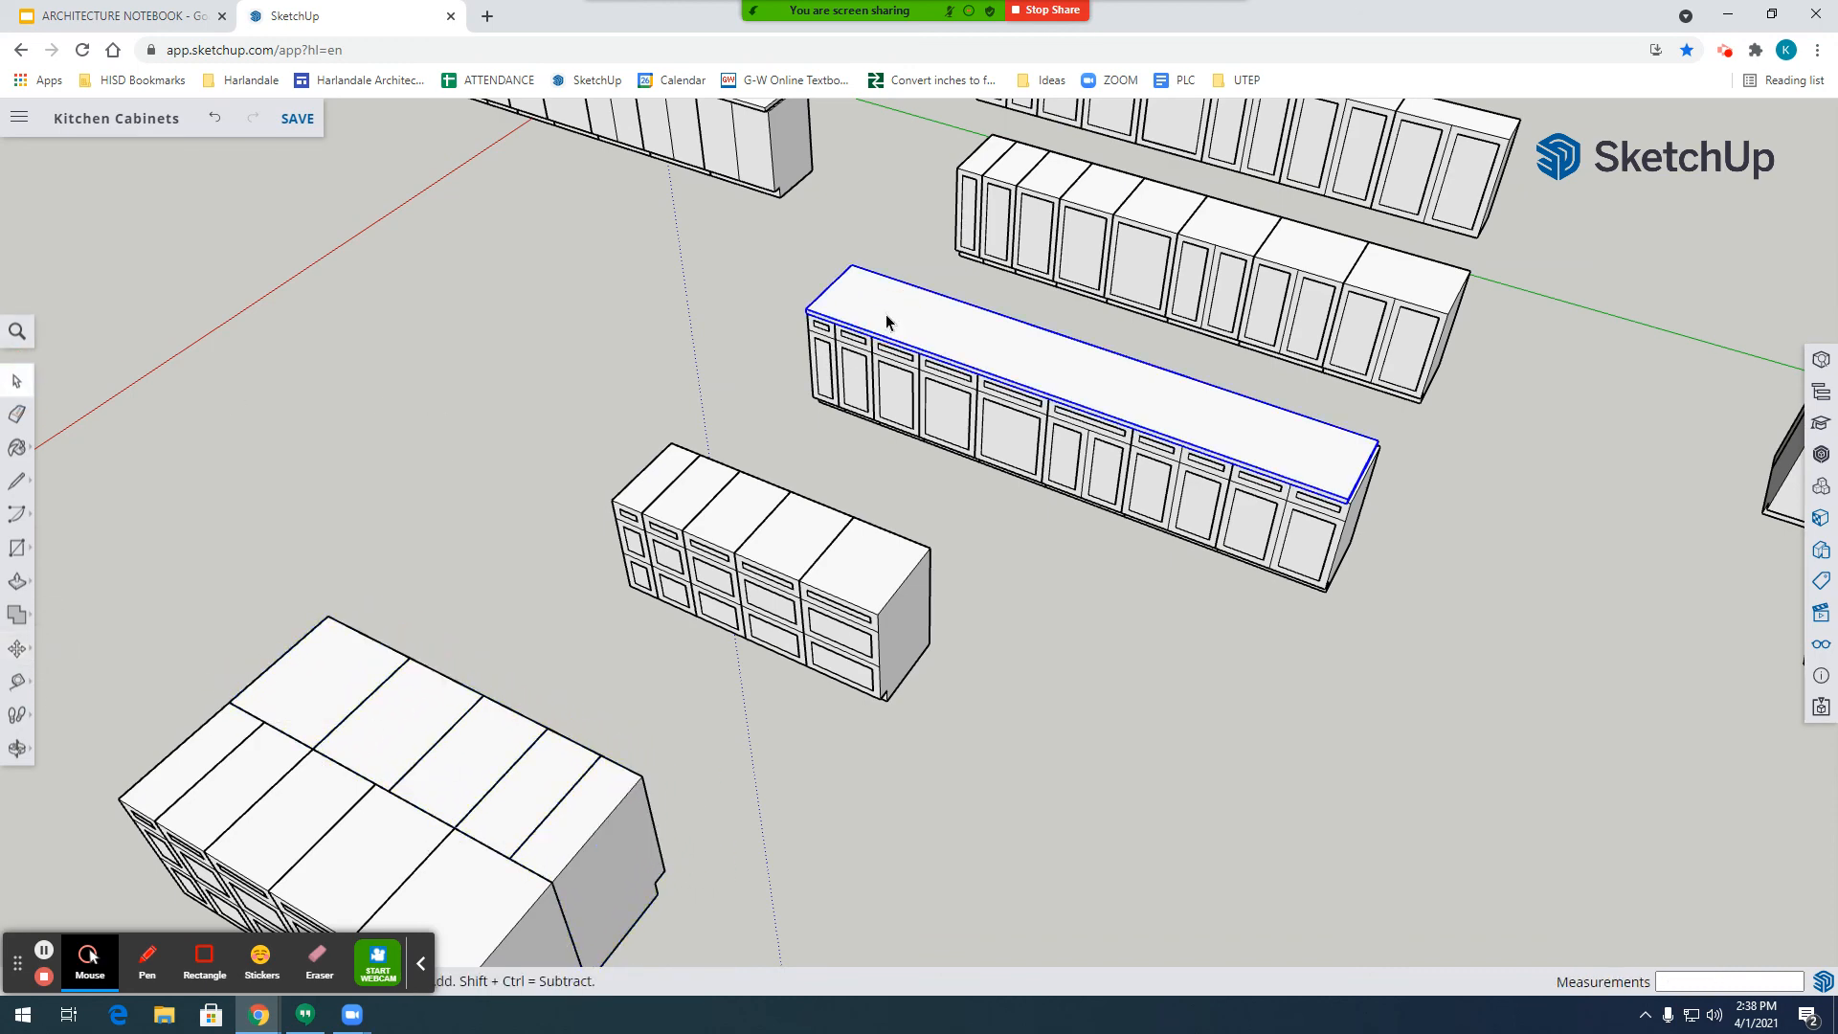
scroll(1042, 313, "down", 3)
key("ctrl+c")
key("ctrl+v")
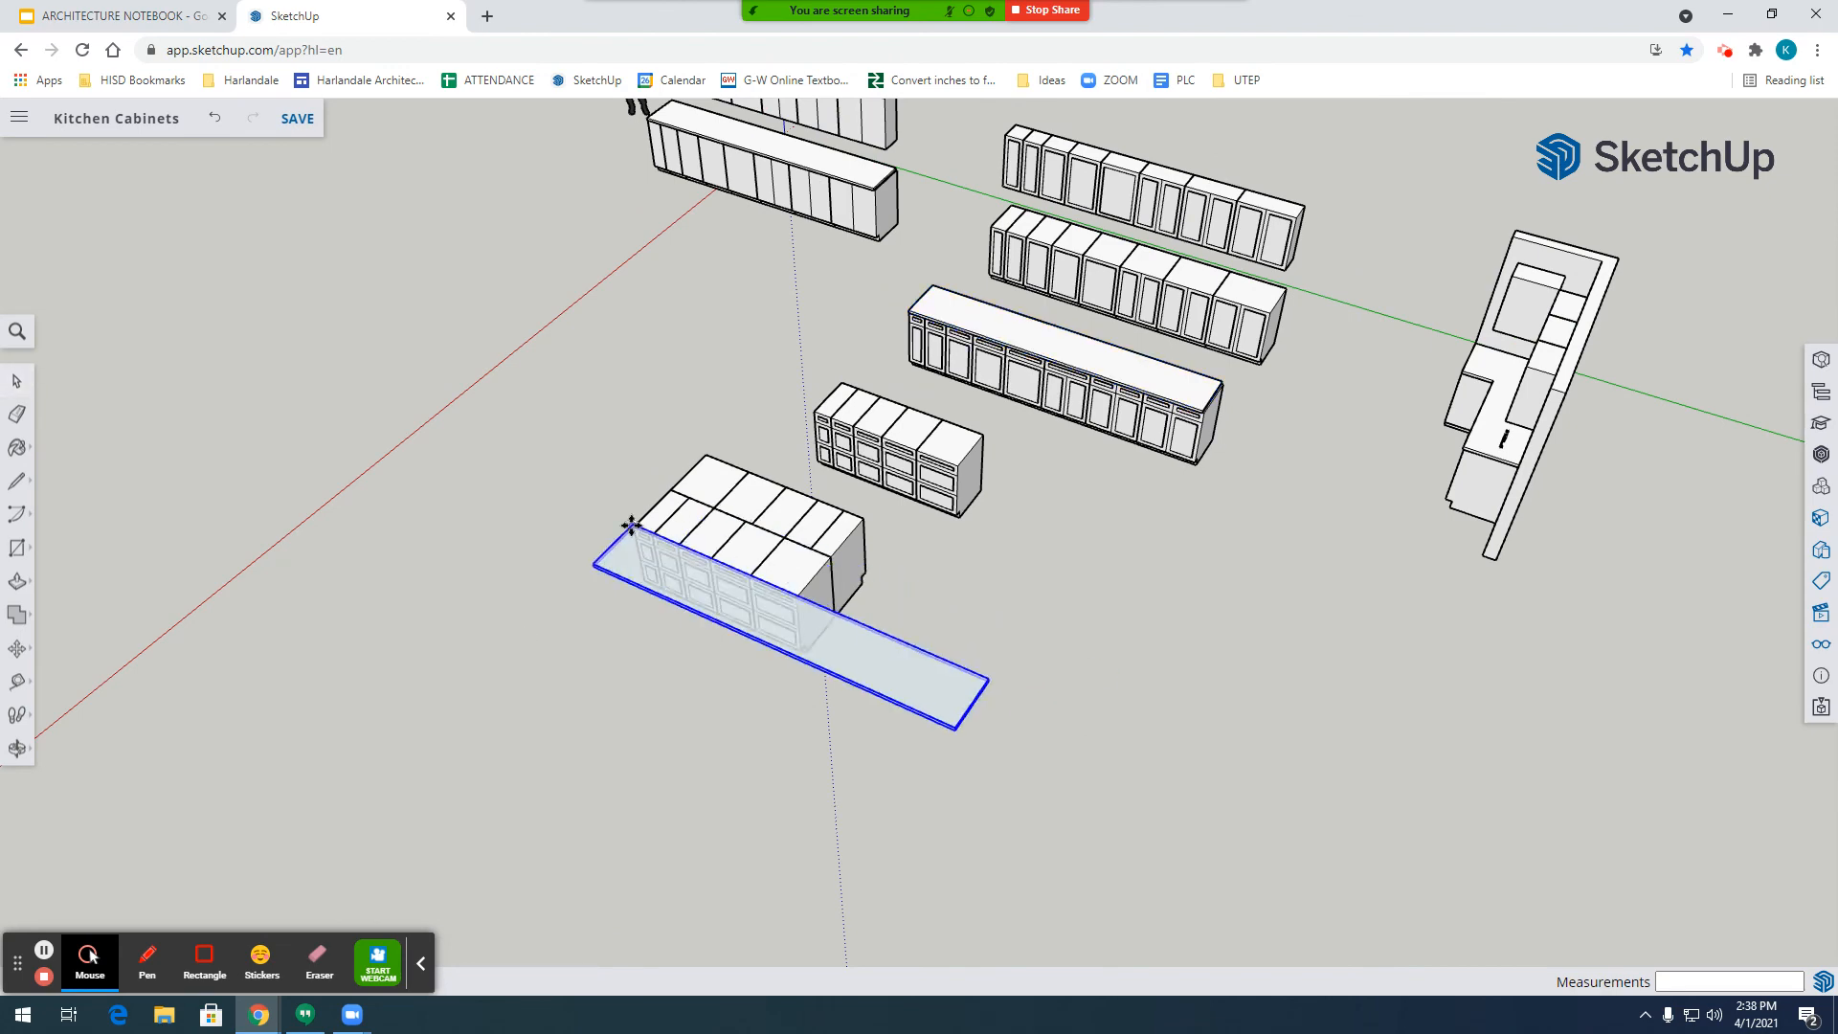
scroll(631, 525, "up", 5)
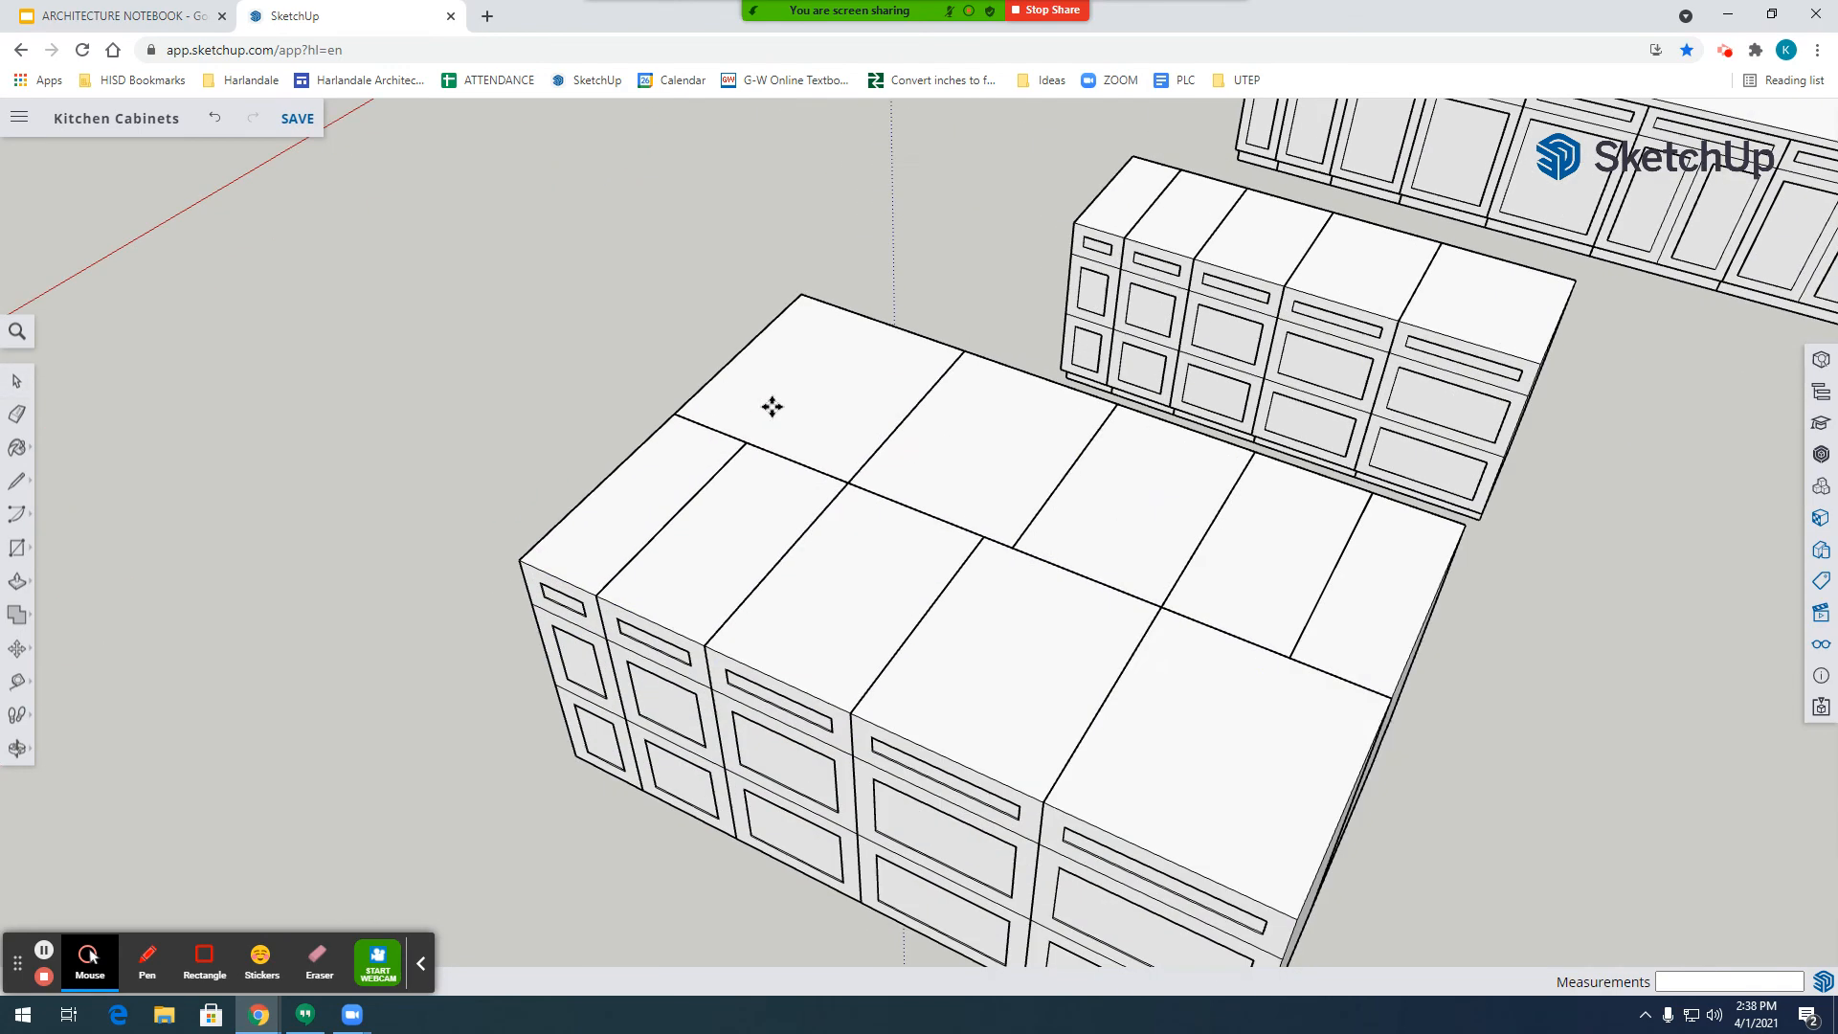
left_click(797, 292)
Open the island countertop for editing and extend its front face by 1' 11 1/2" to the front edge of the drawer cabinets.
left_click(17, 381)
double_click(1048, 466)
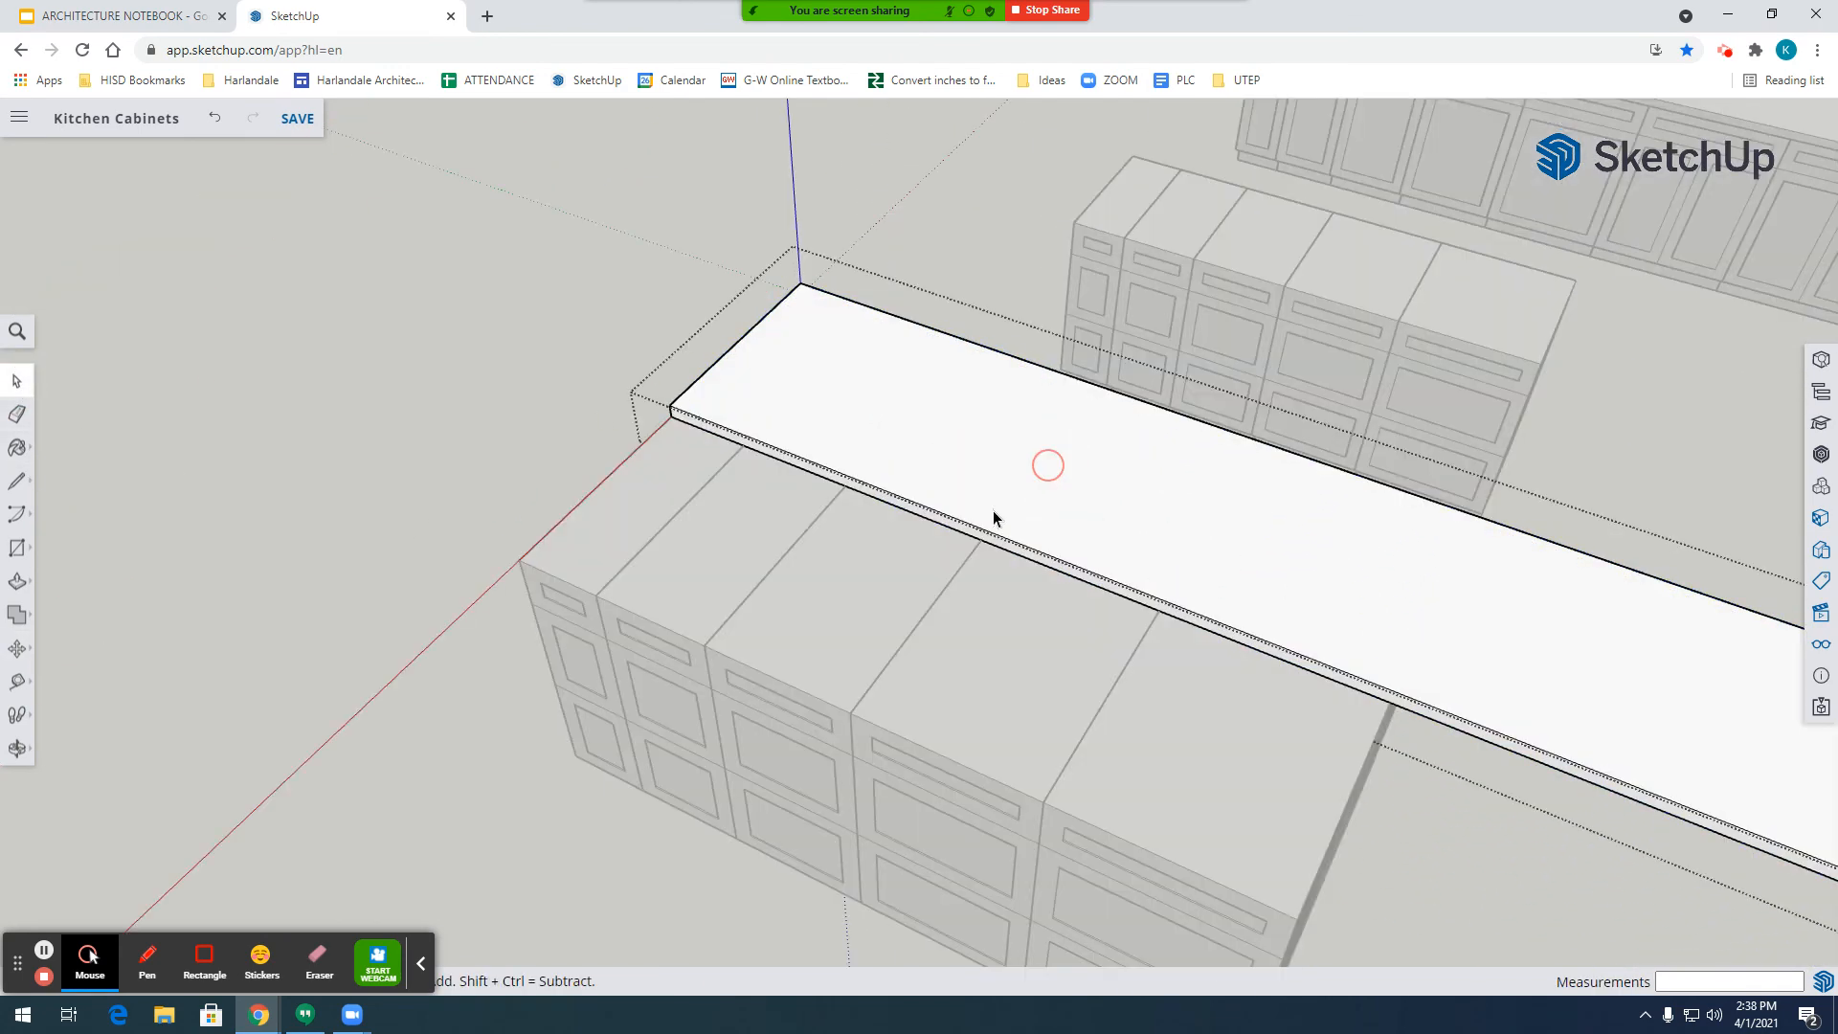
scroll(835, 509, "down", 3)
scroll(914, 590, "up", 8)
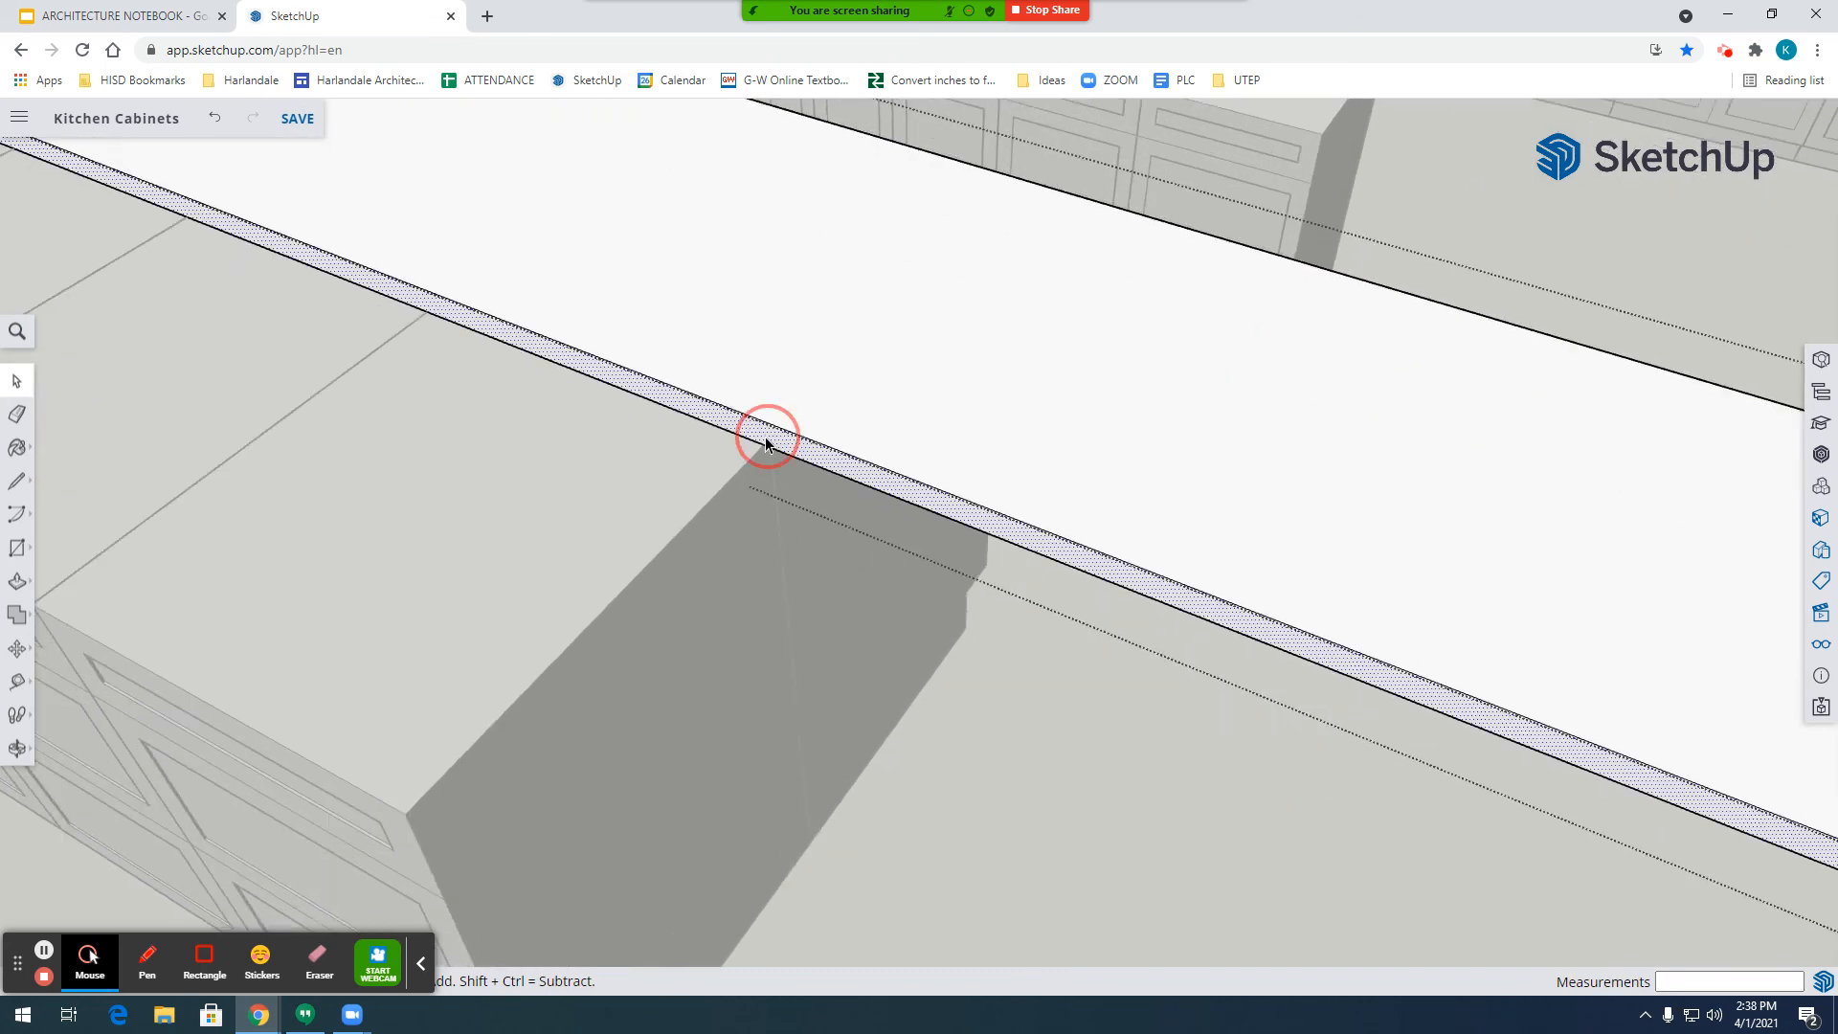
left_click(17, 582)
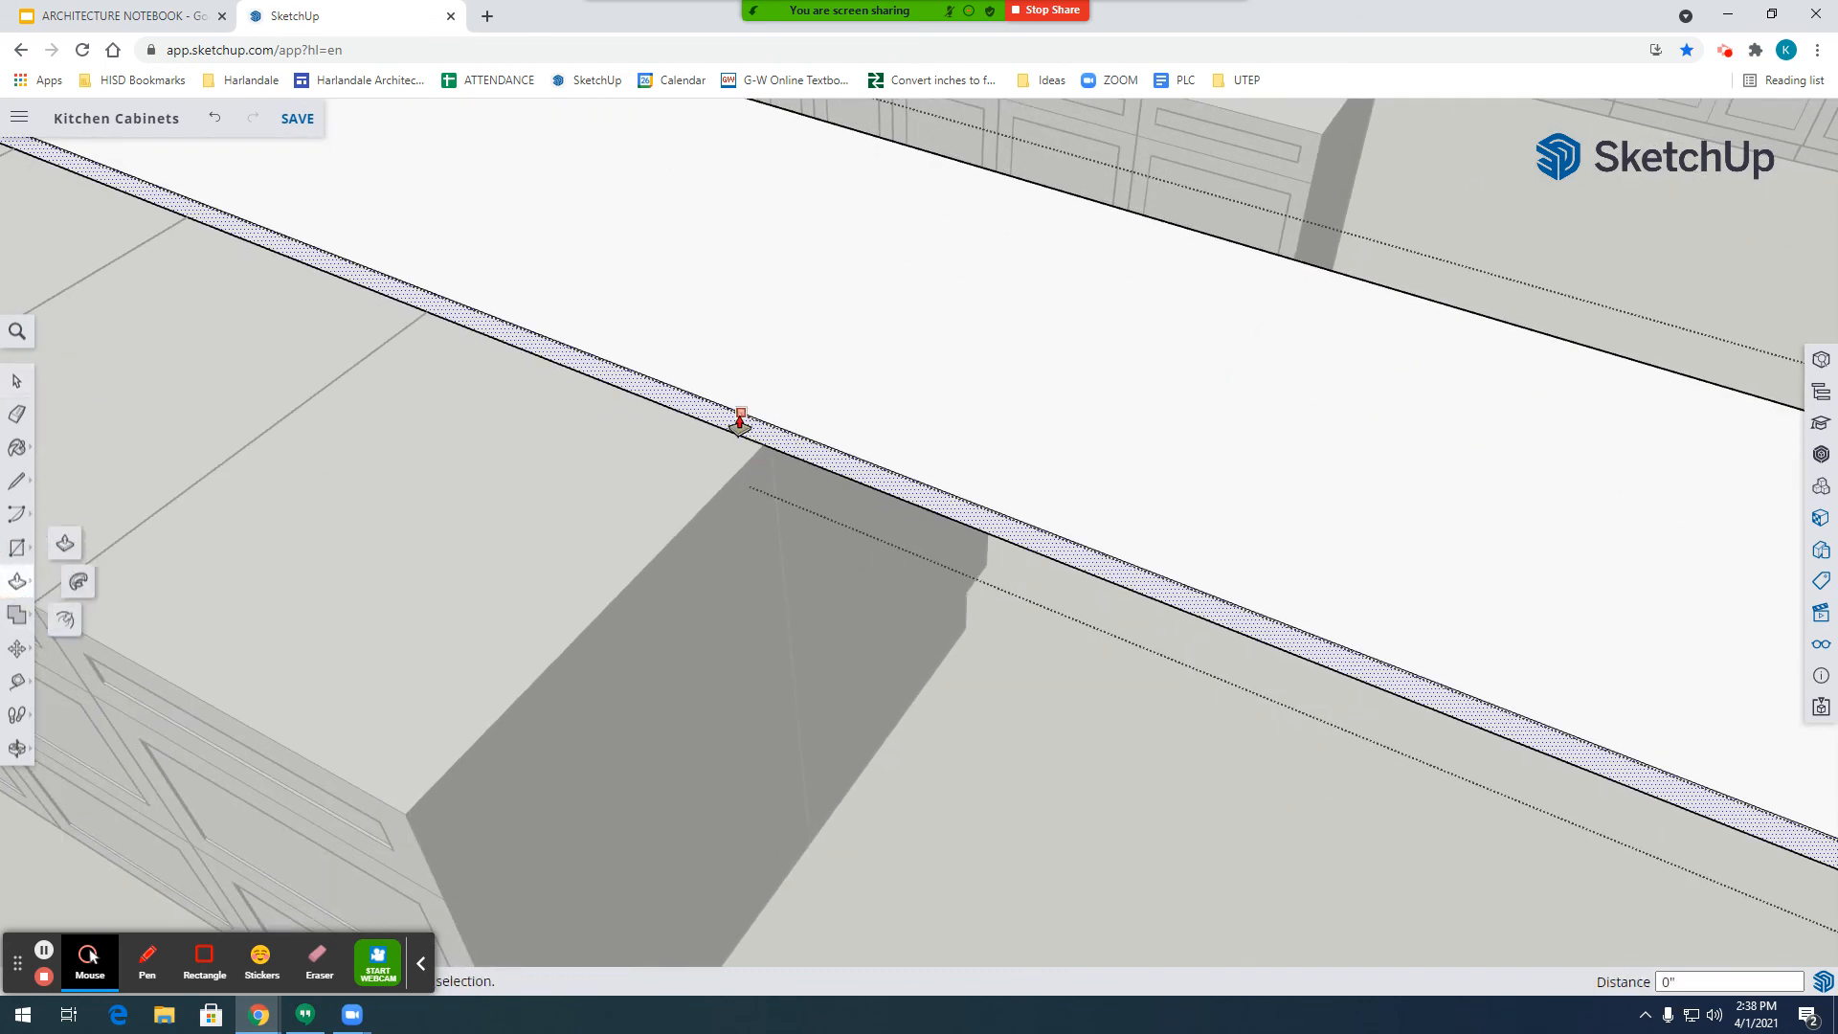
left_click(741, 413)
scroll(371, 809, "down", 10)
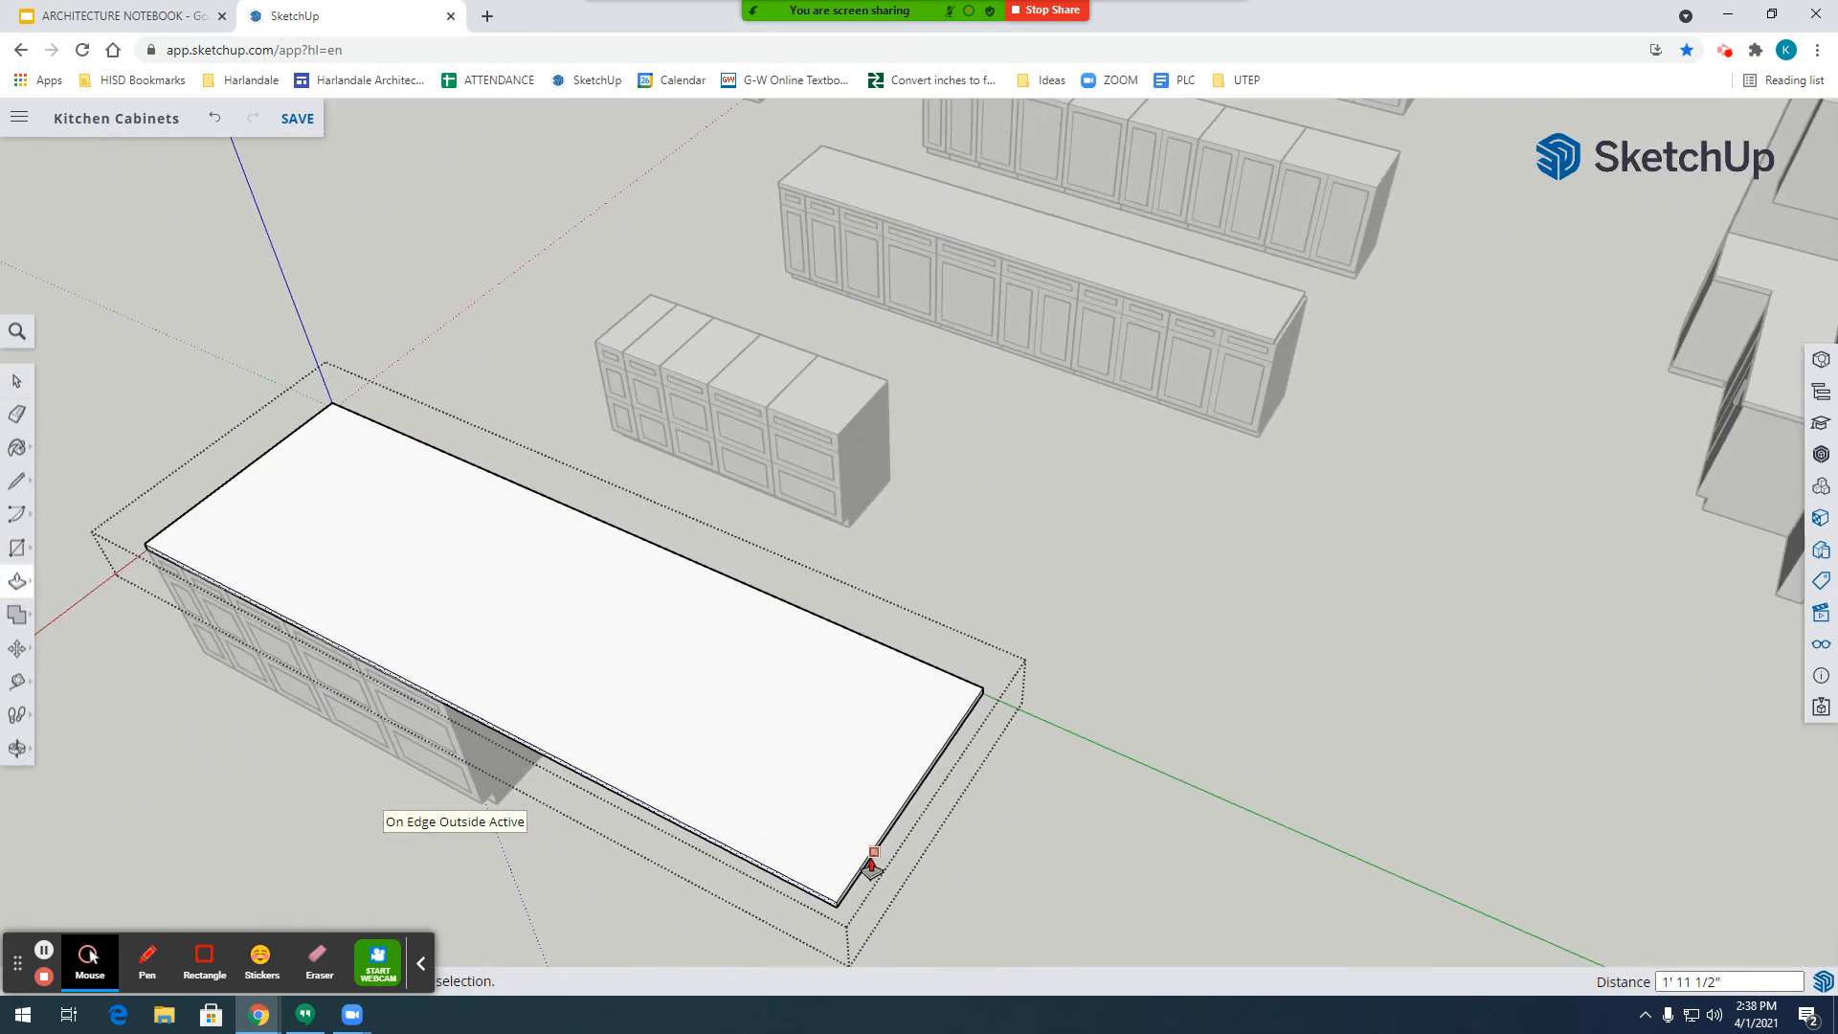
Push the countertop's end face back by 6' 8 3/16" to the end of the island cabinets, and close the countertop for editing.
scroll(855, 886, "up", 6)
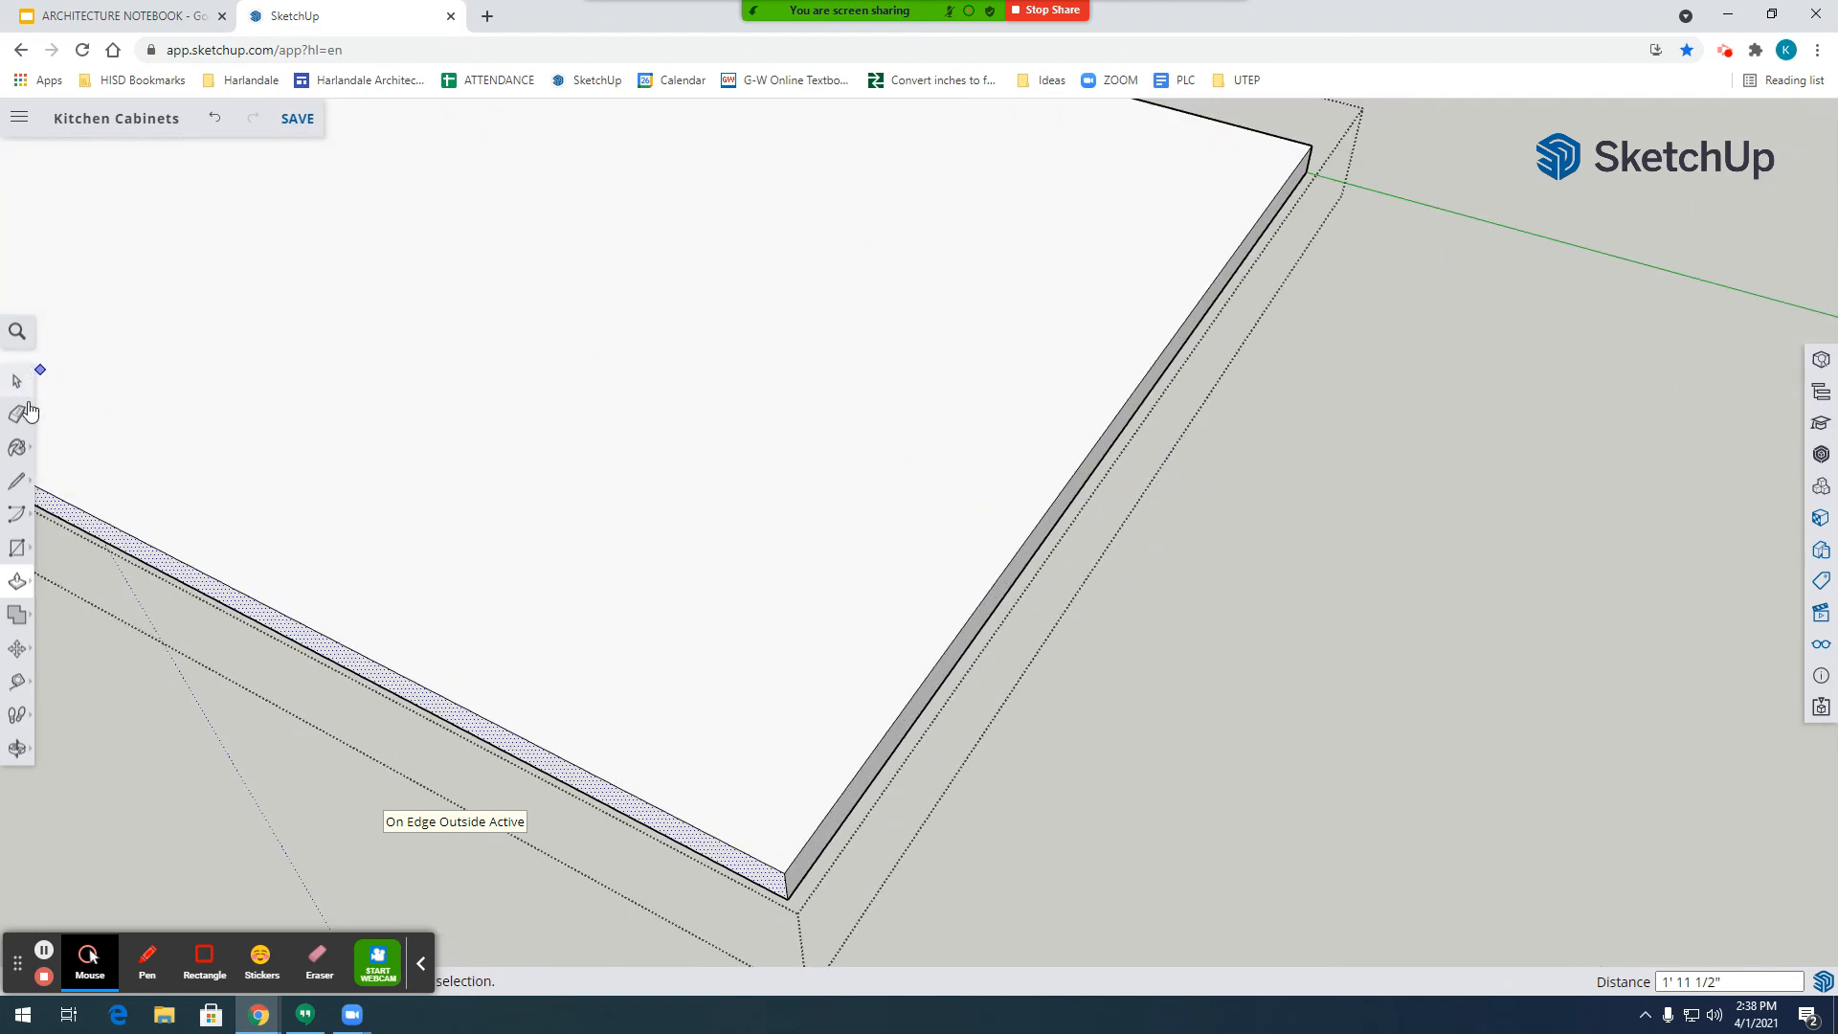
left_click(18, 383)
left_click(817, 829)
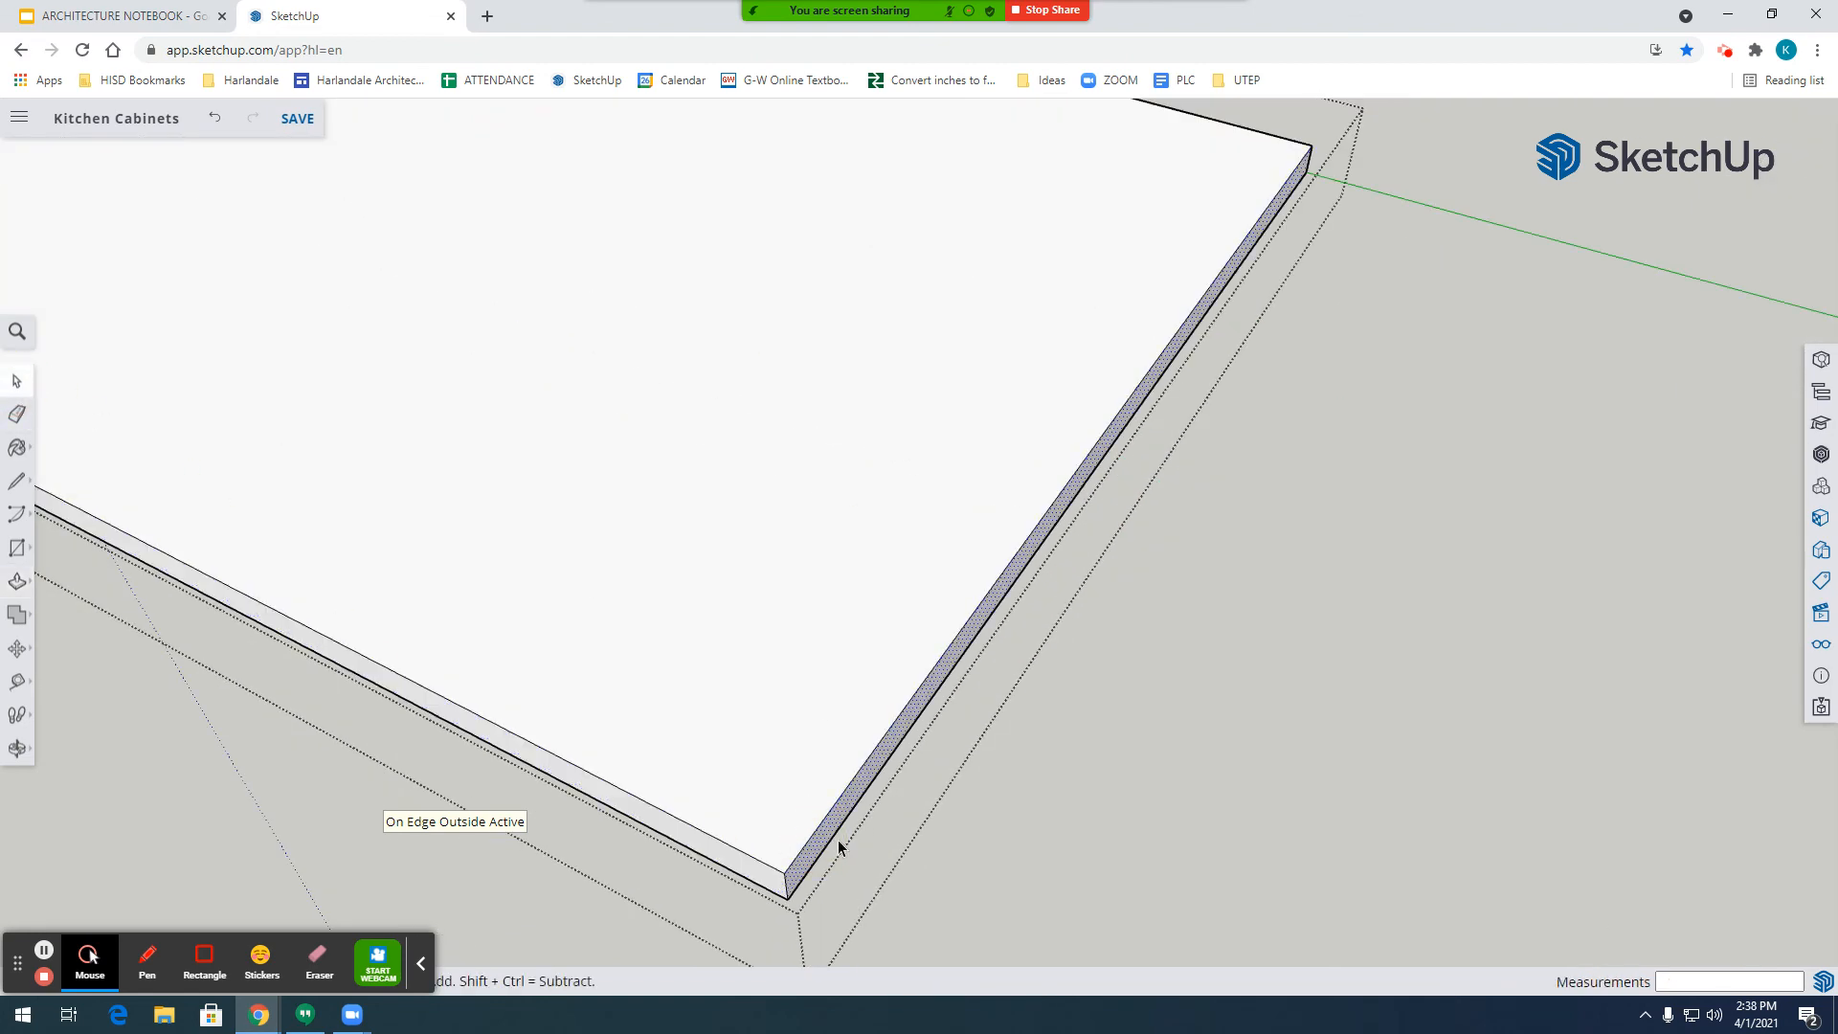
left_click(825, 852)
scroll(898, 852, "down", 4)
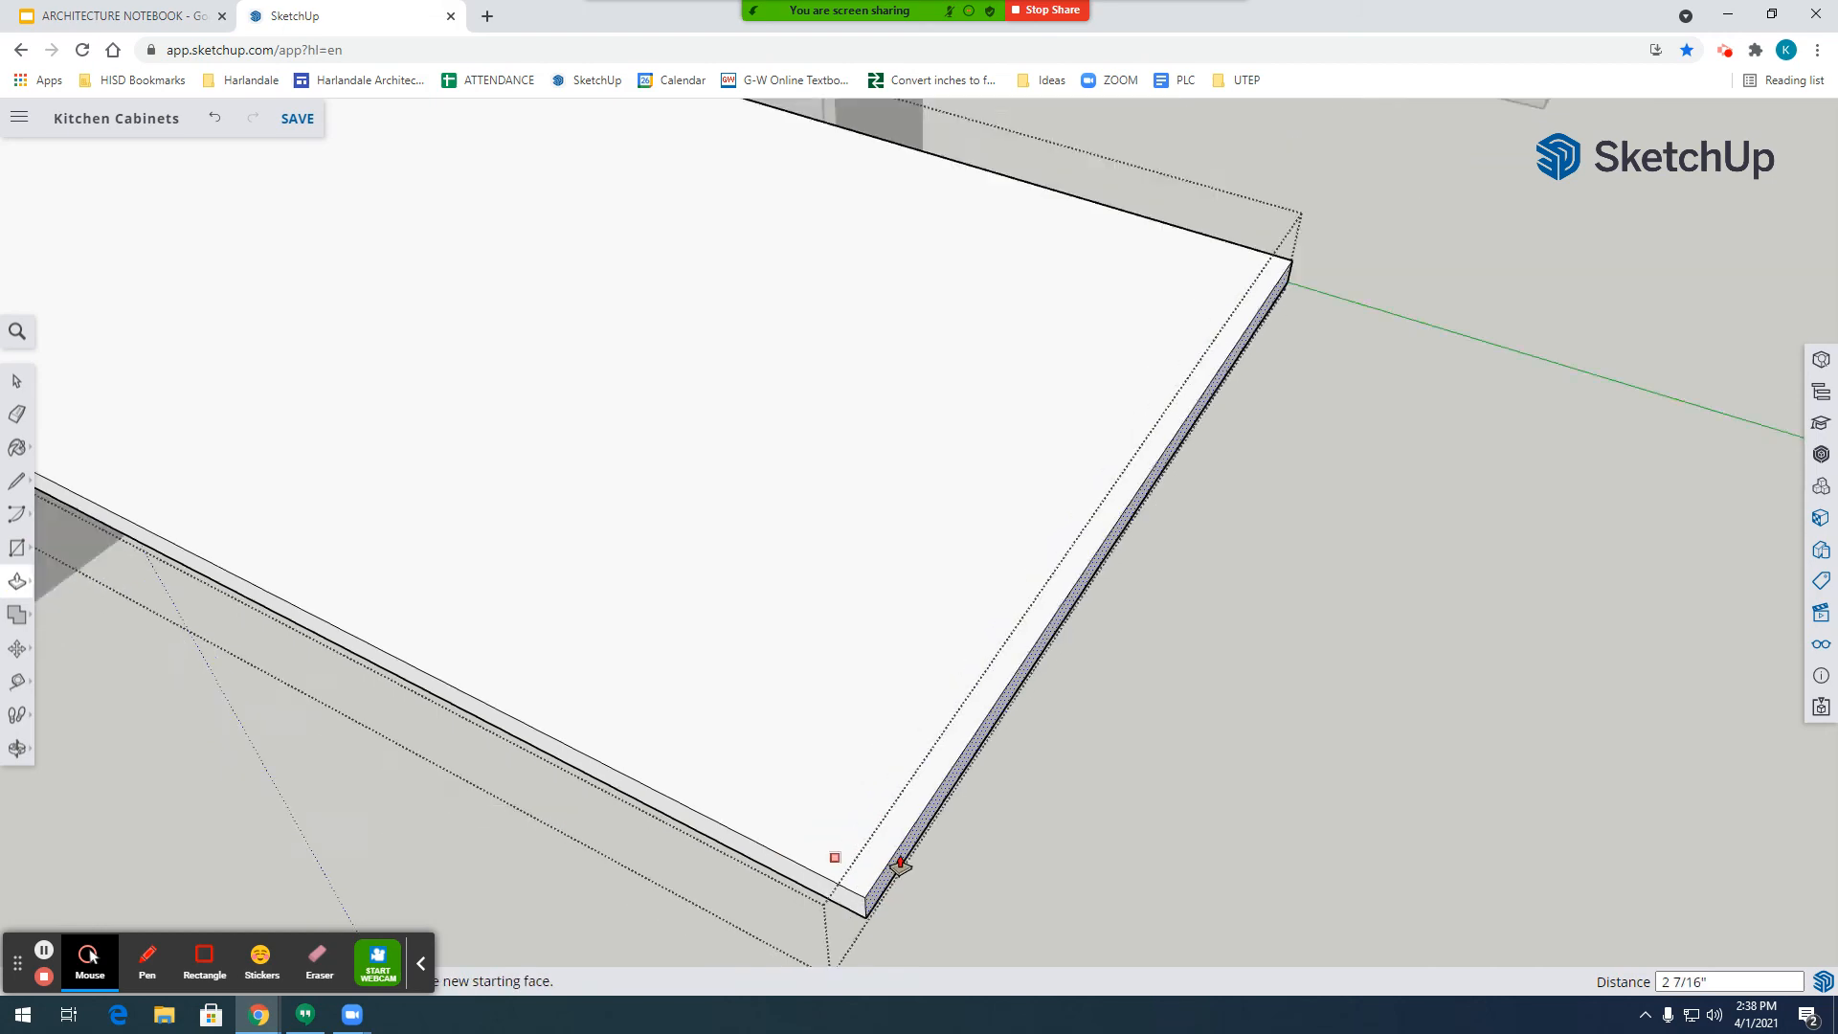
left_click(310, 582)
scroll(984, 743, "down", 3)
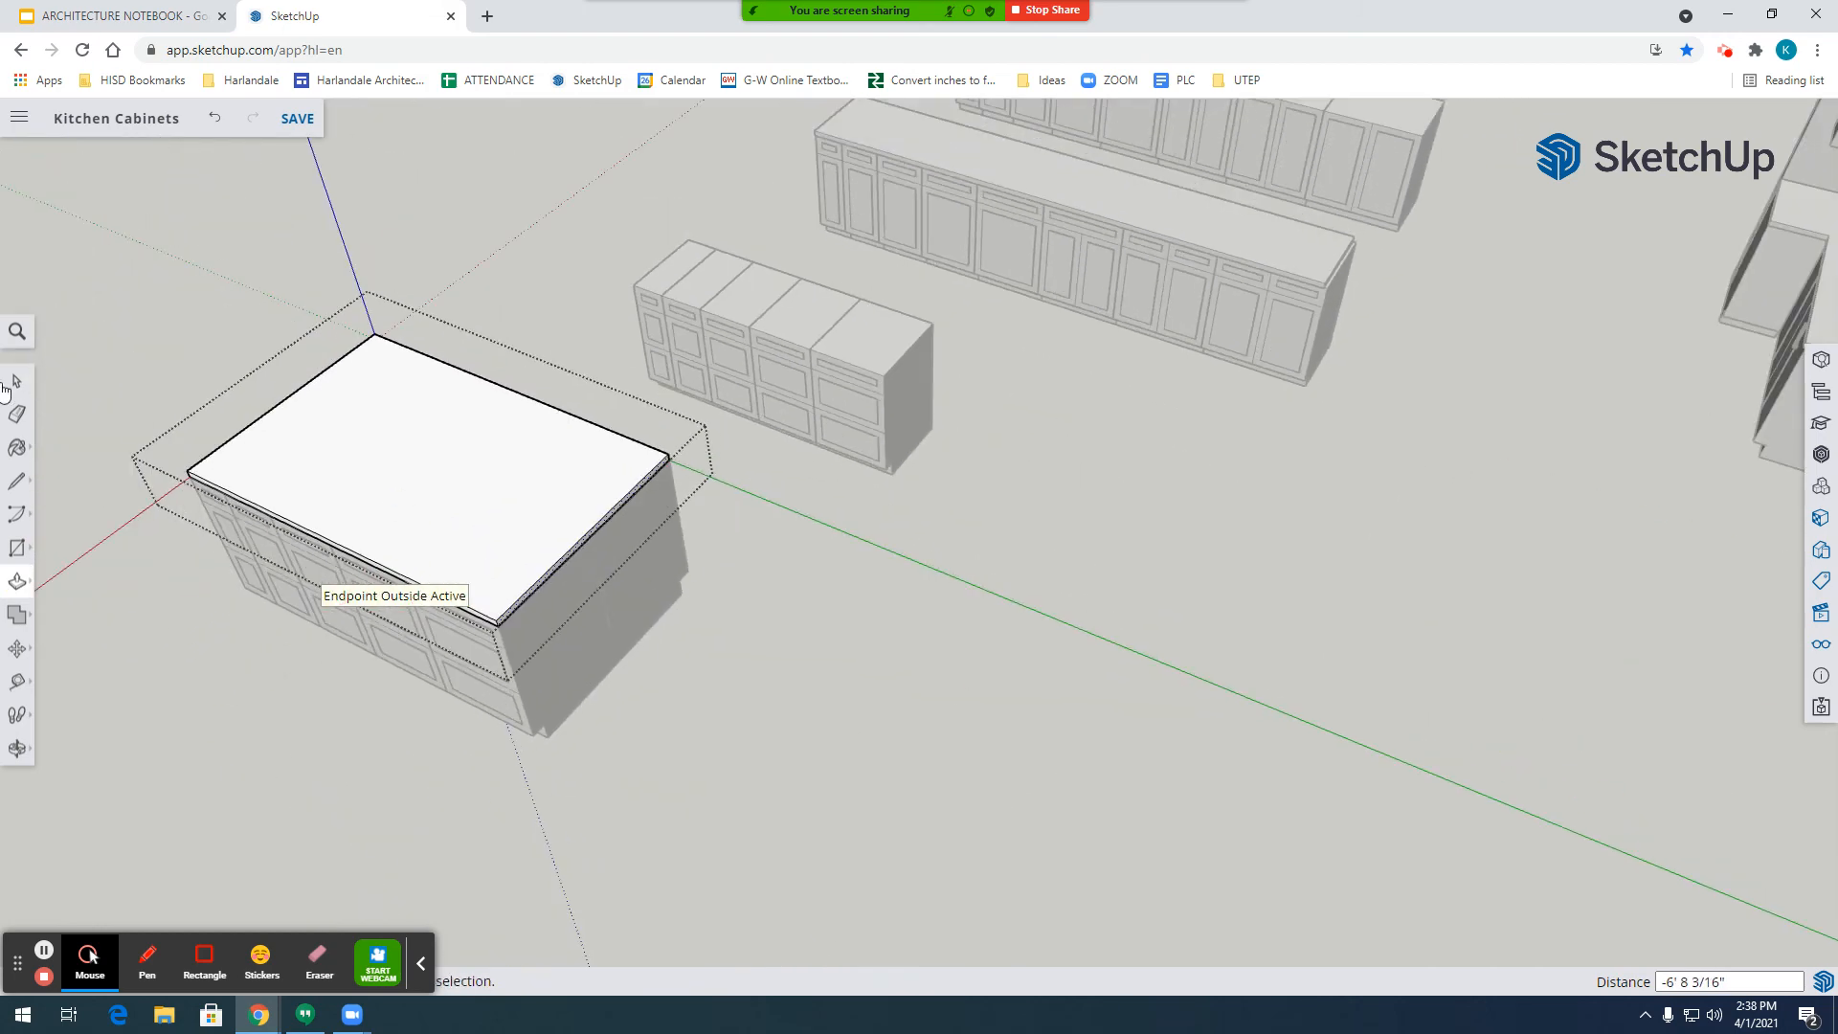
left_click(16, 380)
left_click(99, 574)
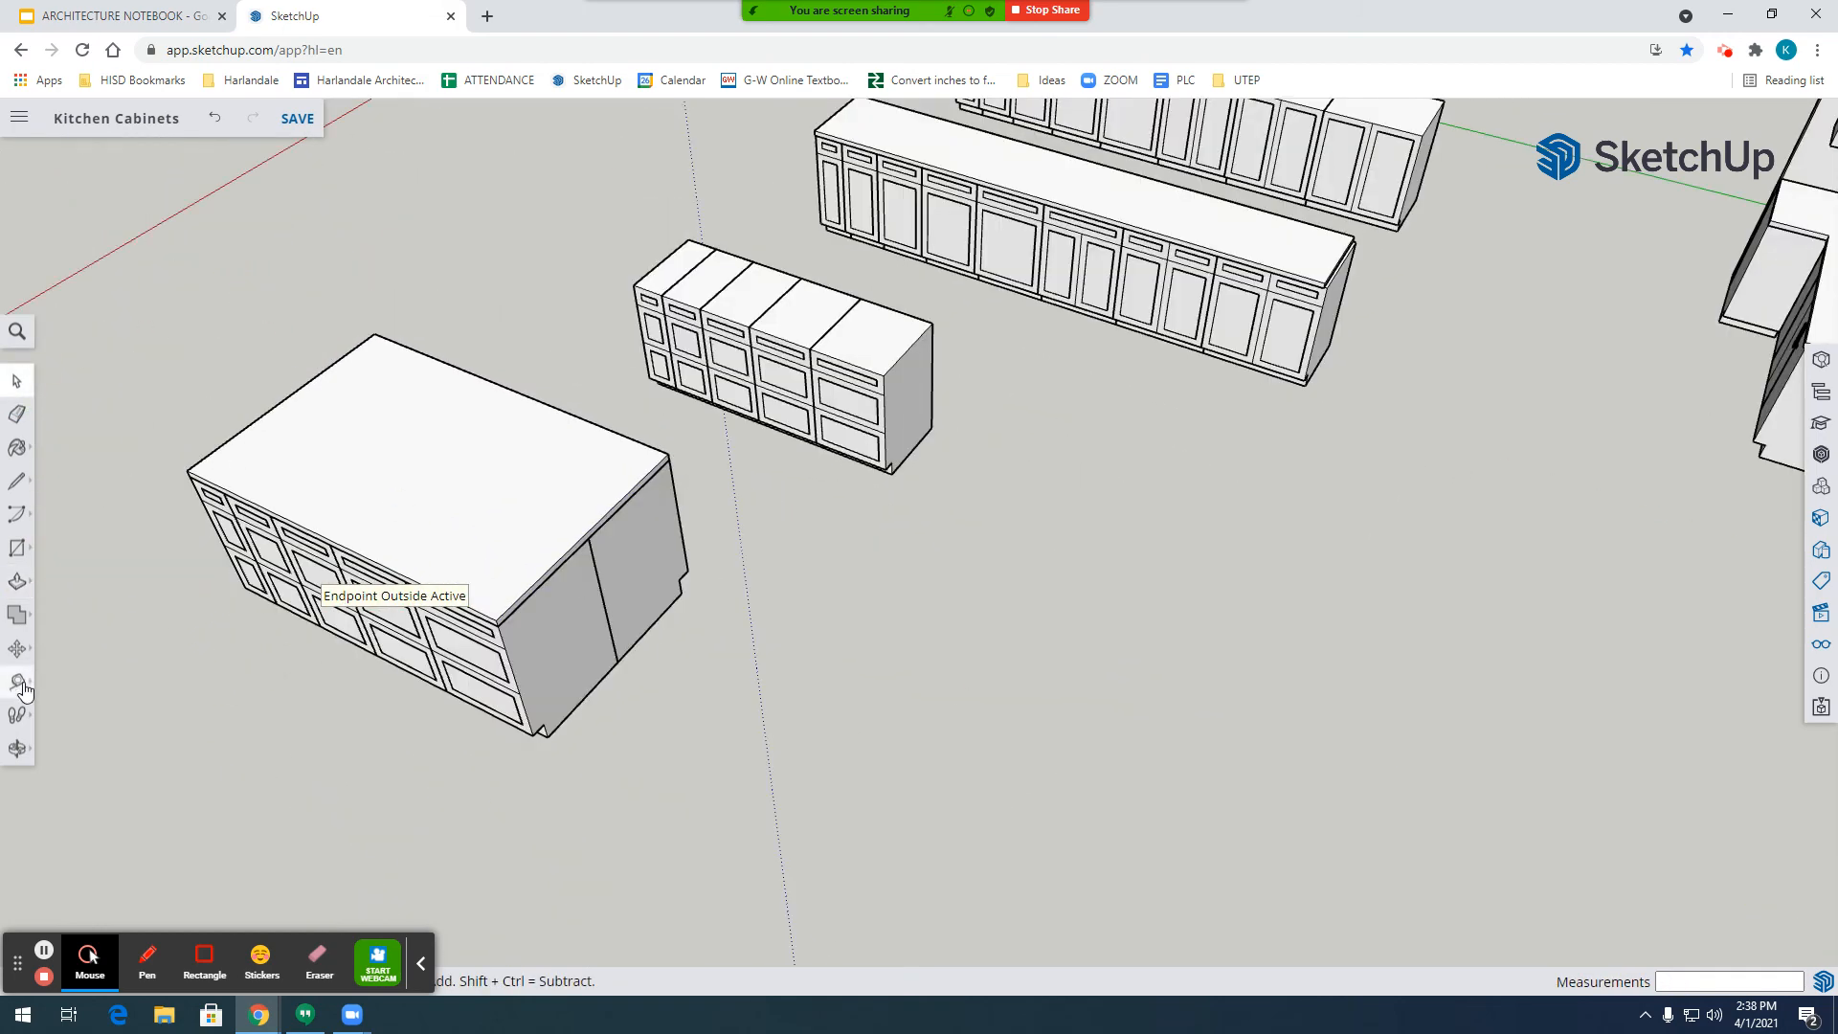
Examine the island from its end and view it together with all the cabinet rows and the kitchen corner.
left_click(17, 749)
left_click_drag(240, 727, 20, 624)
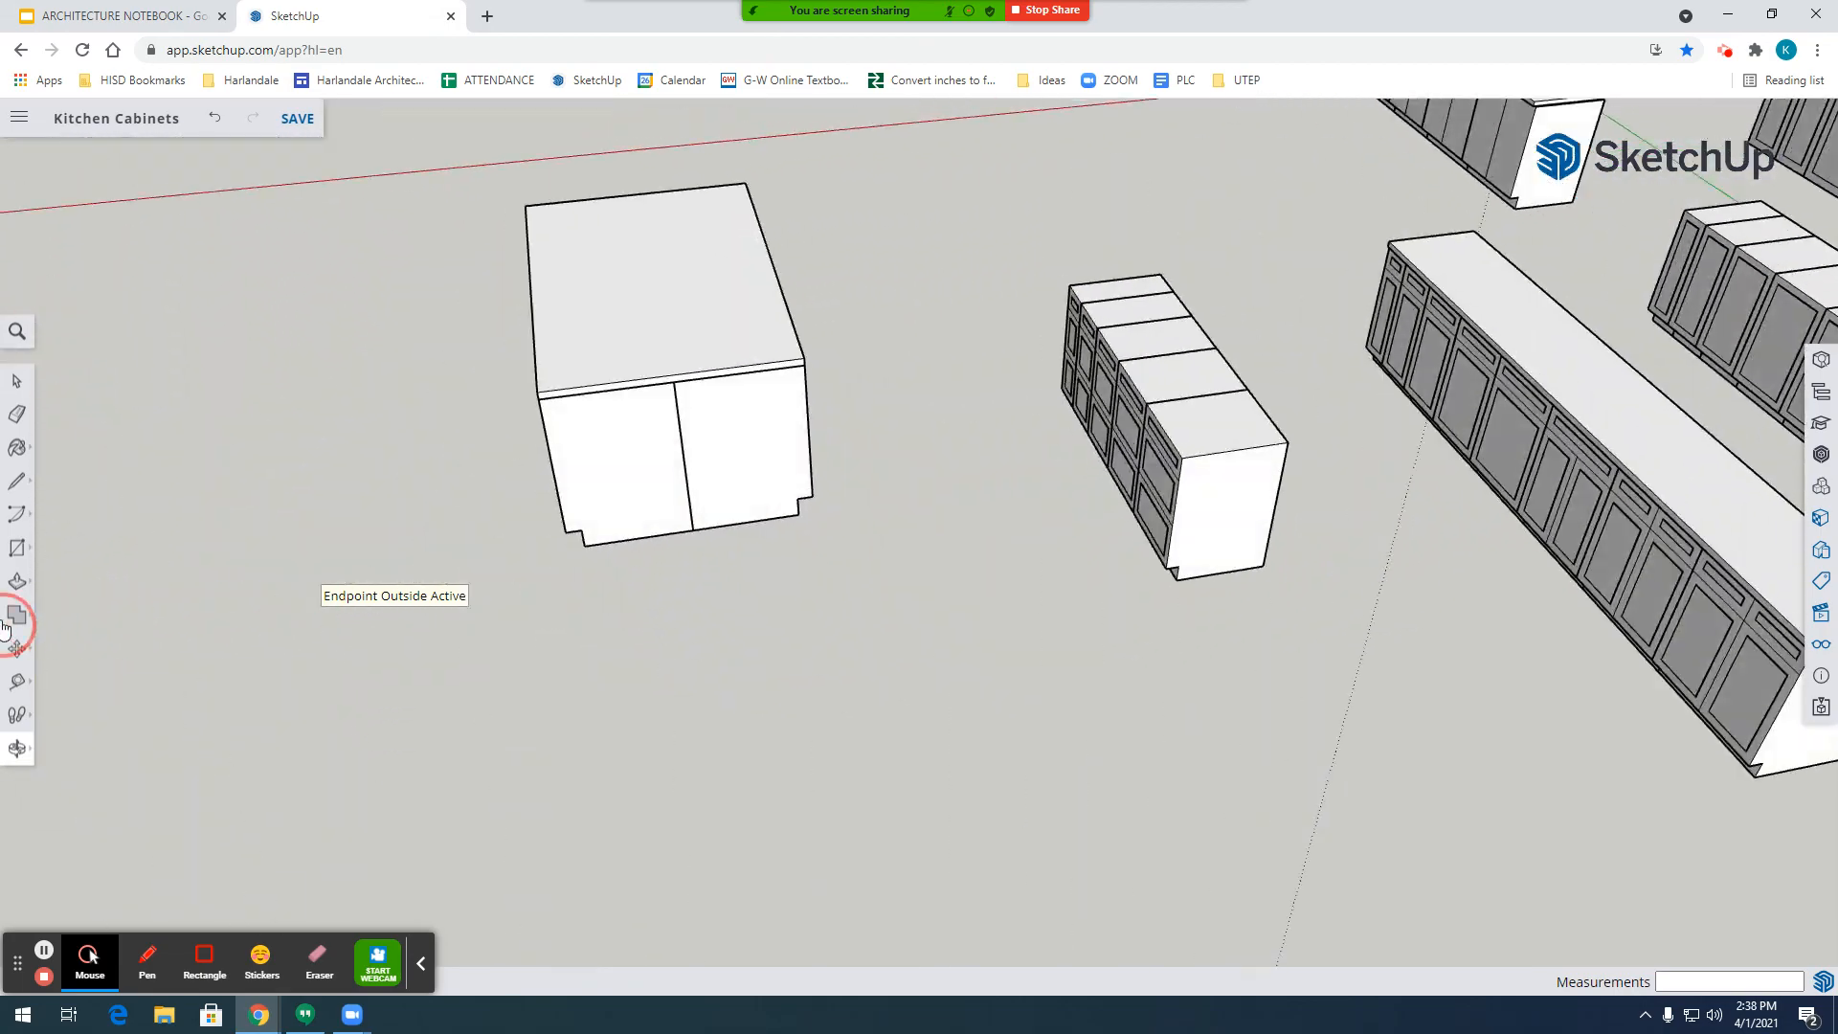
left_click_drag(886, 604, 1618, 211)
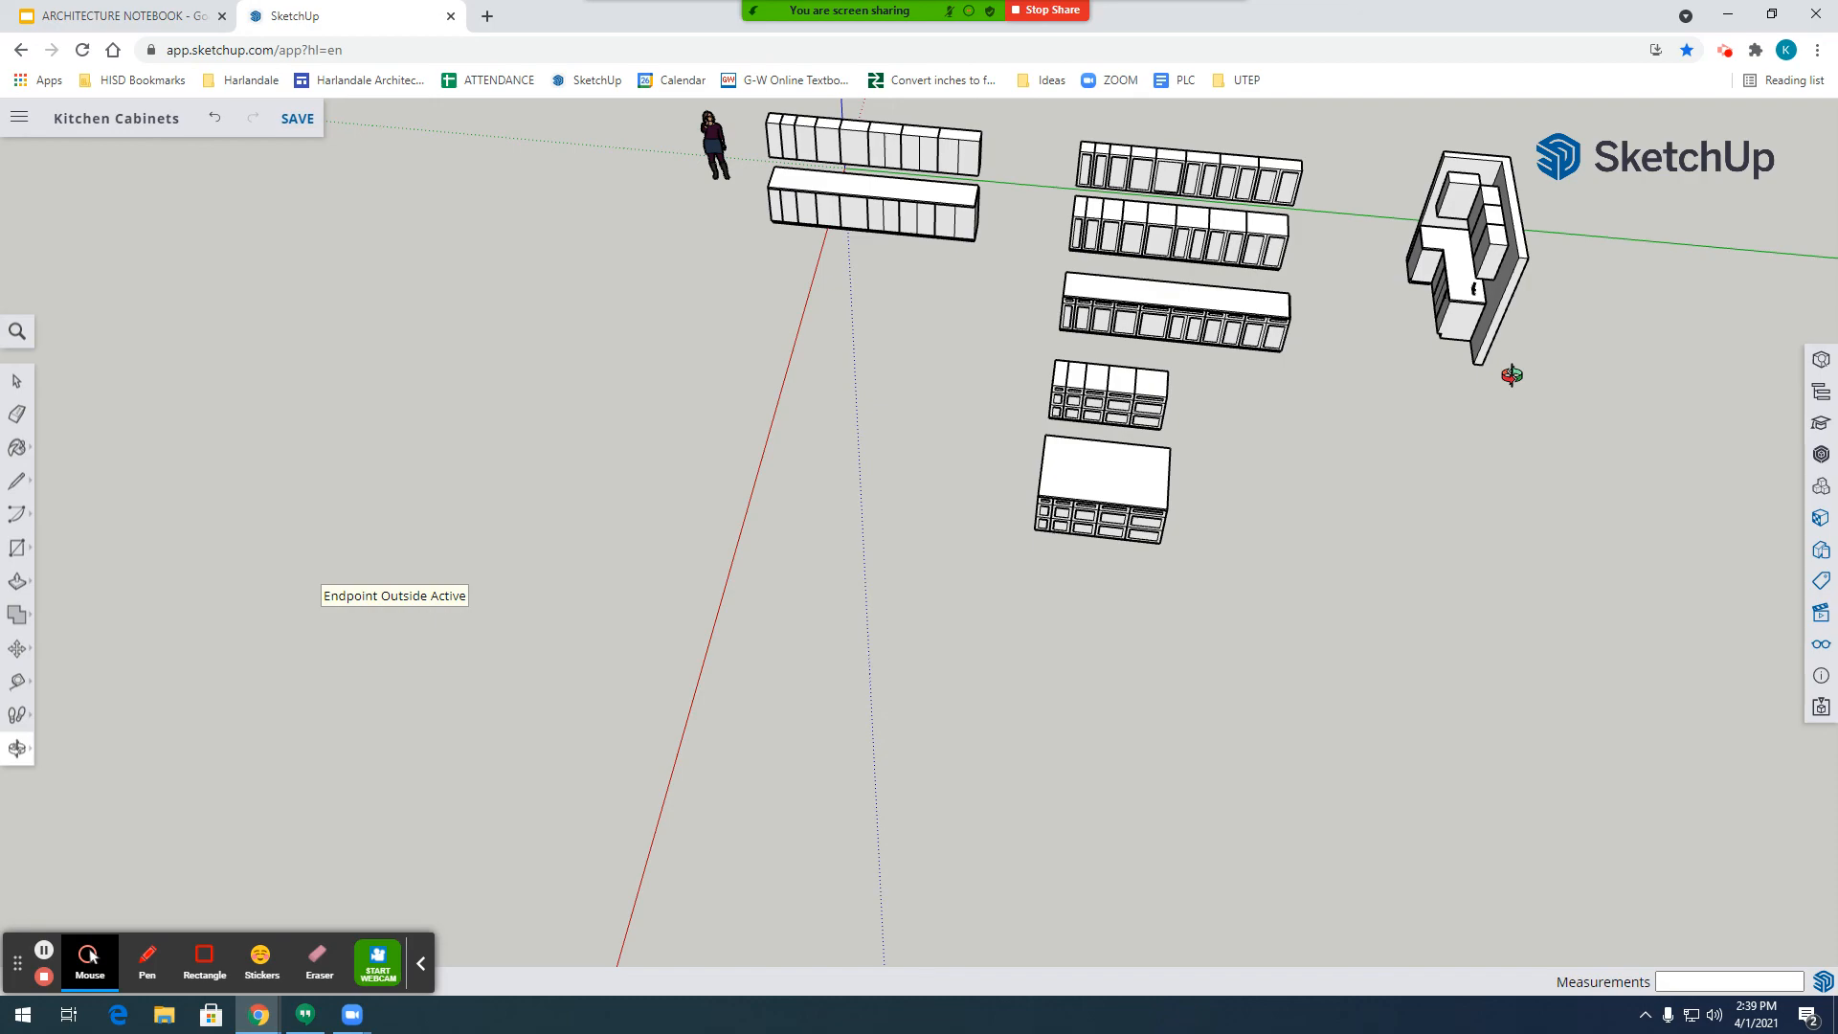
Examine the sample cabinet rows up close, and consult the Kitchen Cabinet Heights slide in the Google Slides architecture notebook before returning to SketchUp.
scroll(1351, 136, "up", 5)
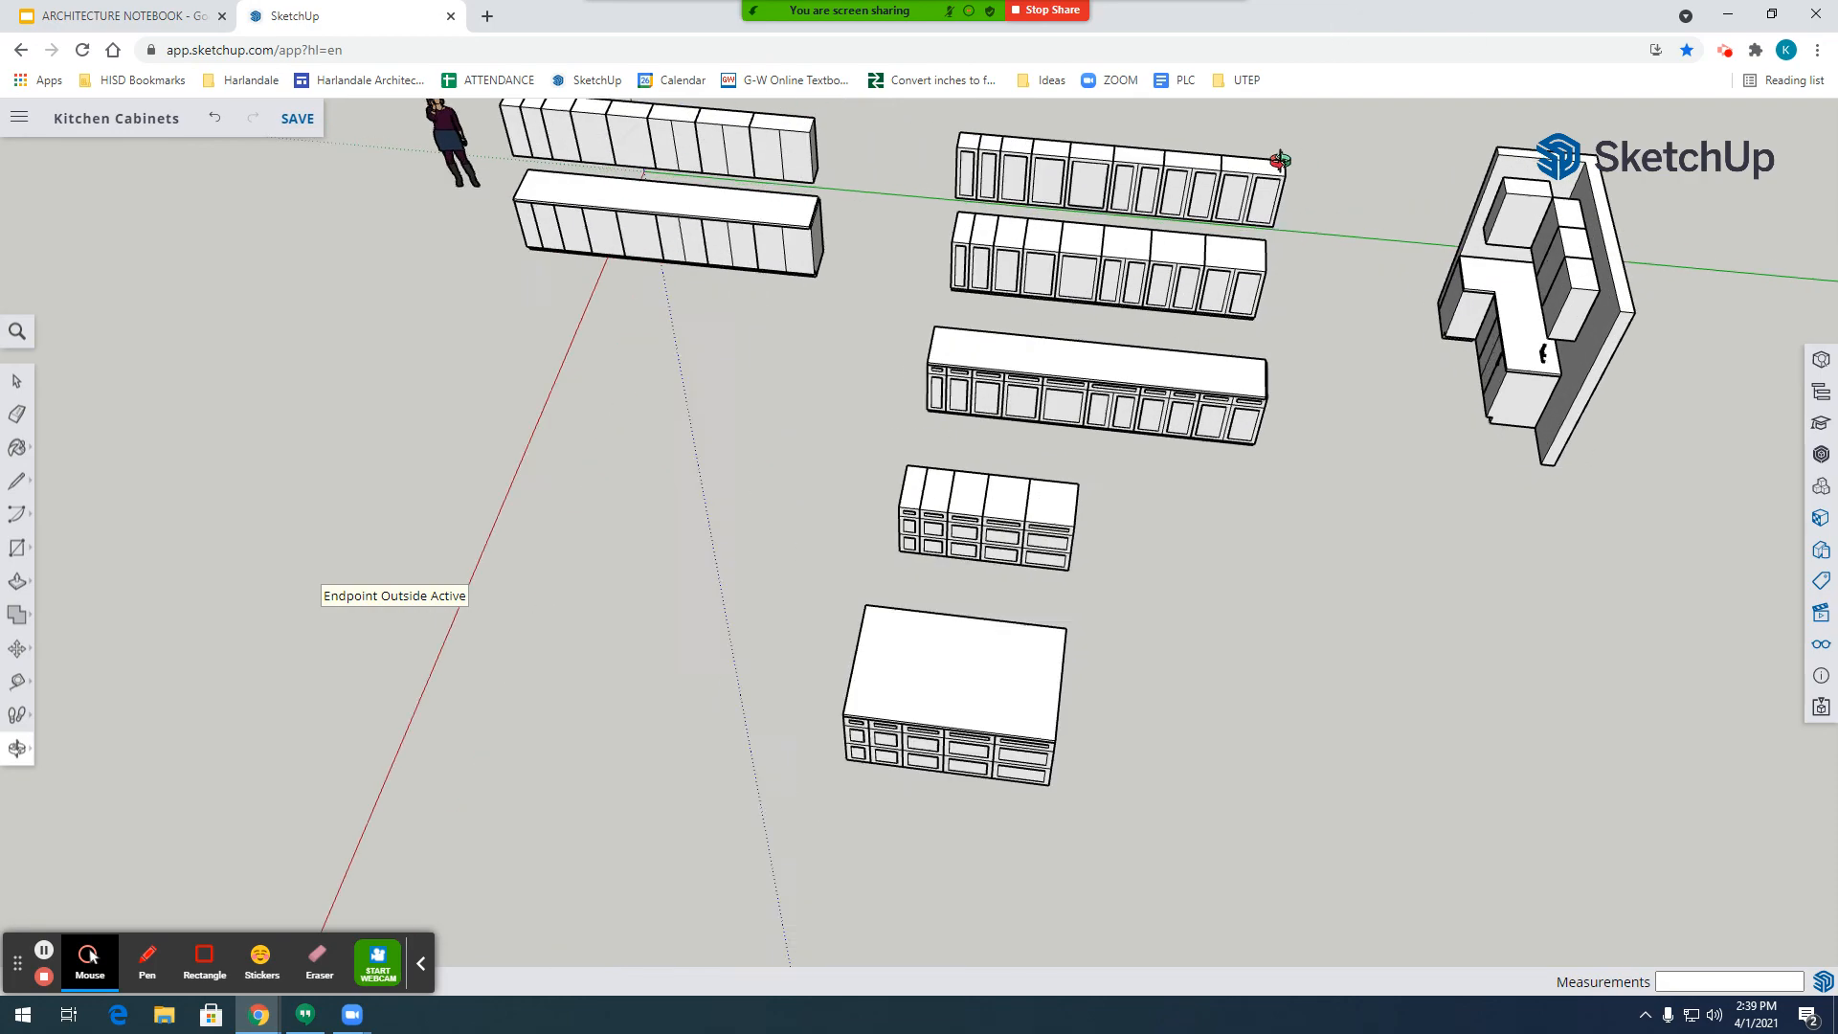
left_click_drag(1251, 303, 1085, 434)
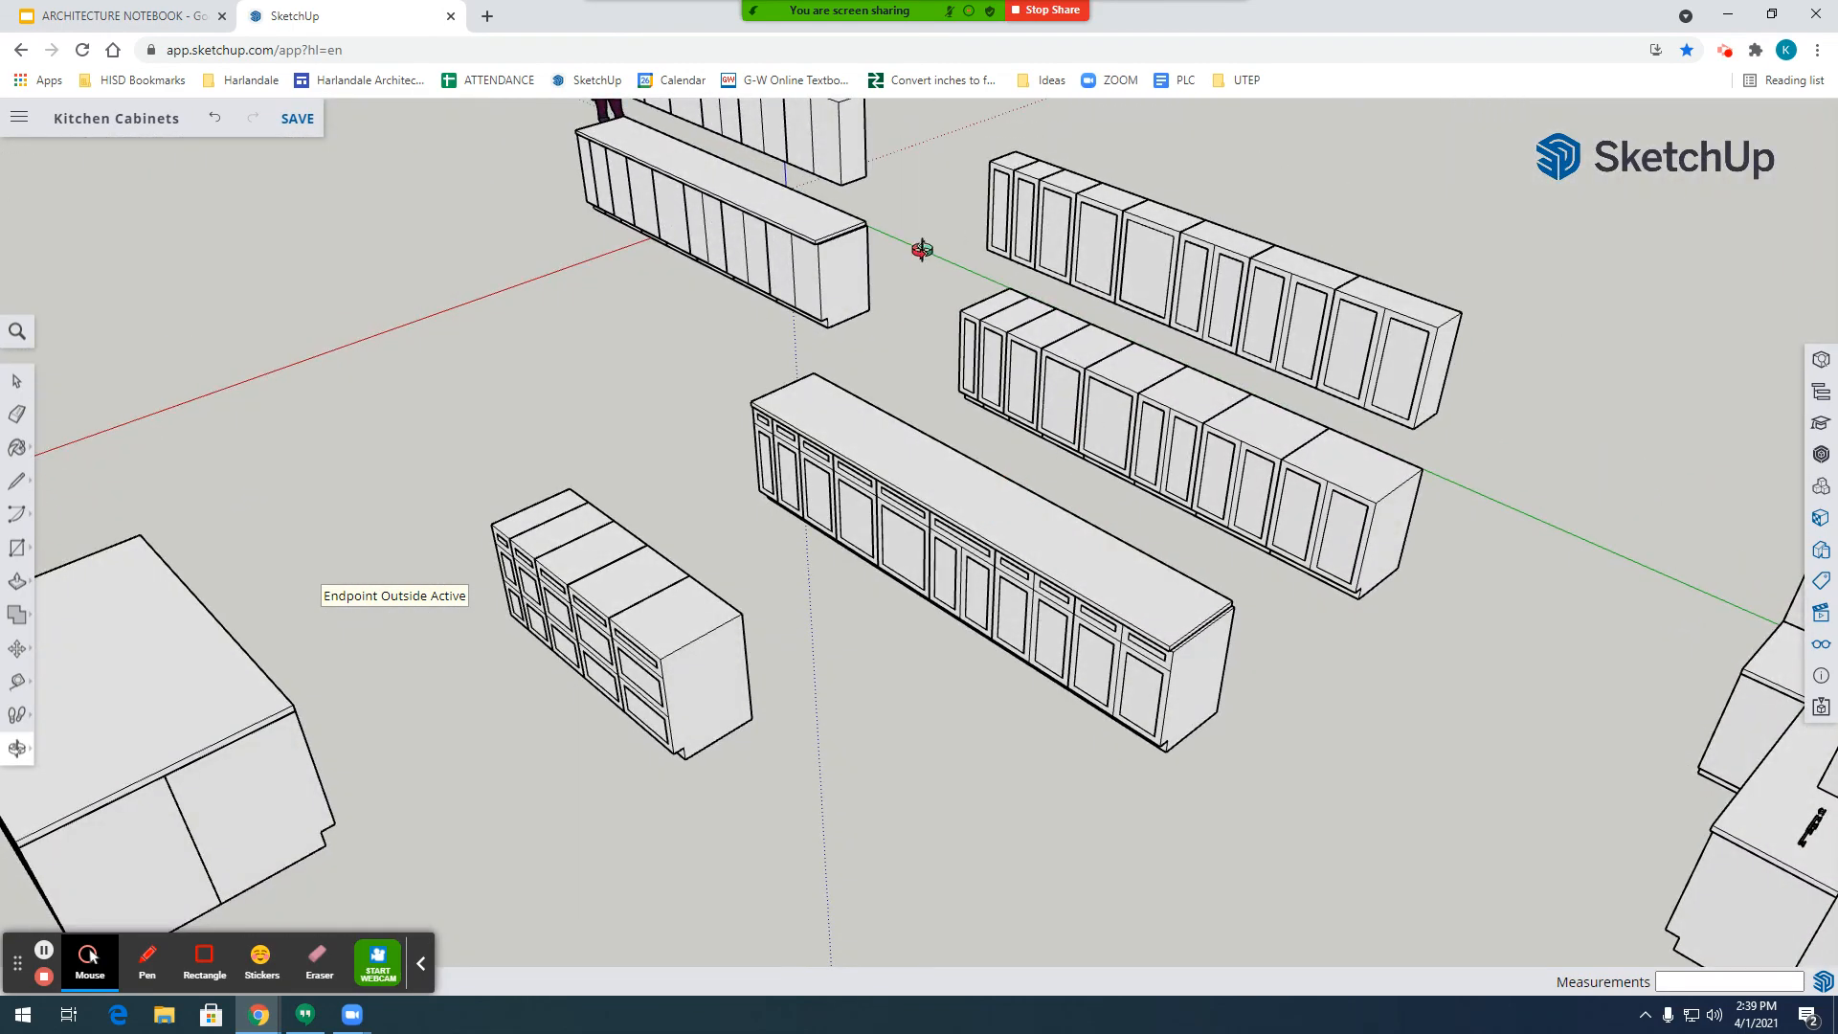
left_click(120, 17)
scroll(1076, 557, "down", 2)
scroll(1076, 557, "up", 2)
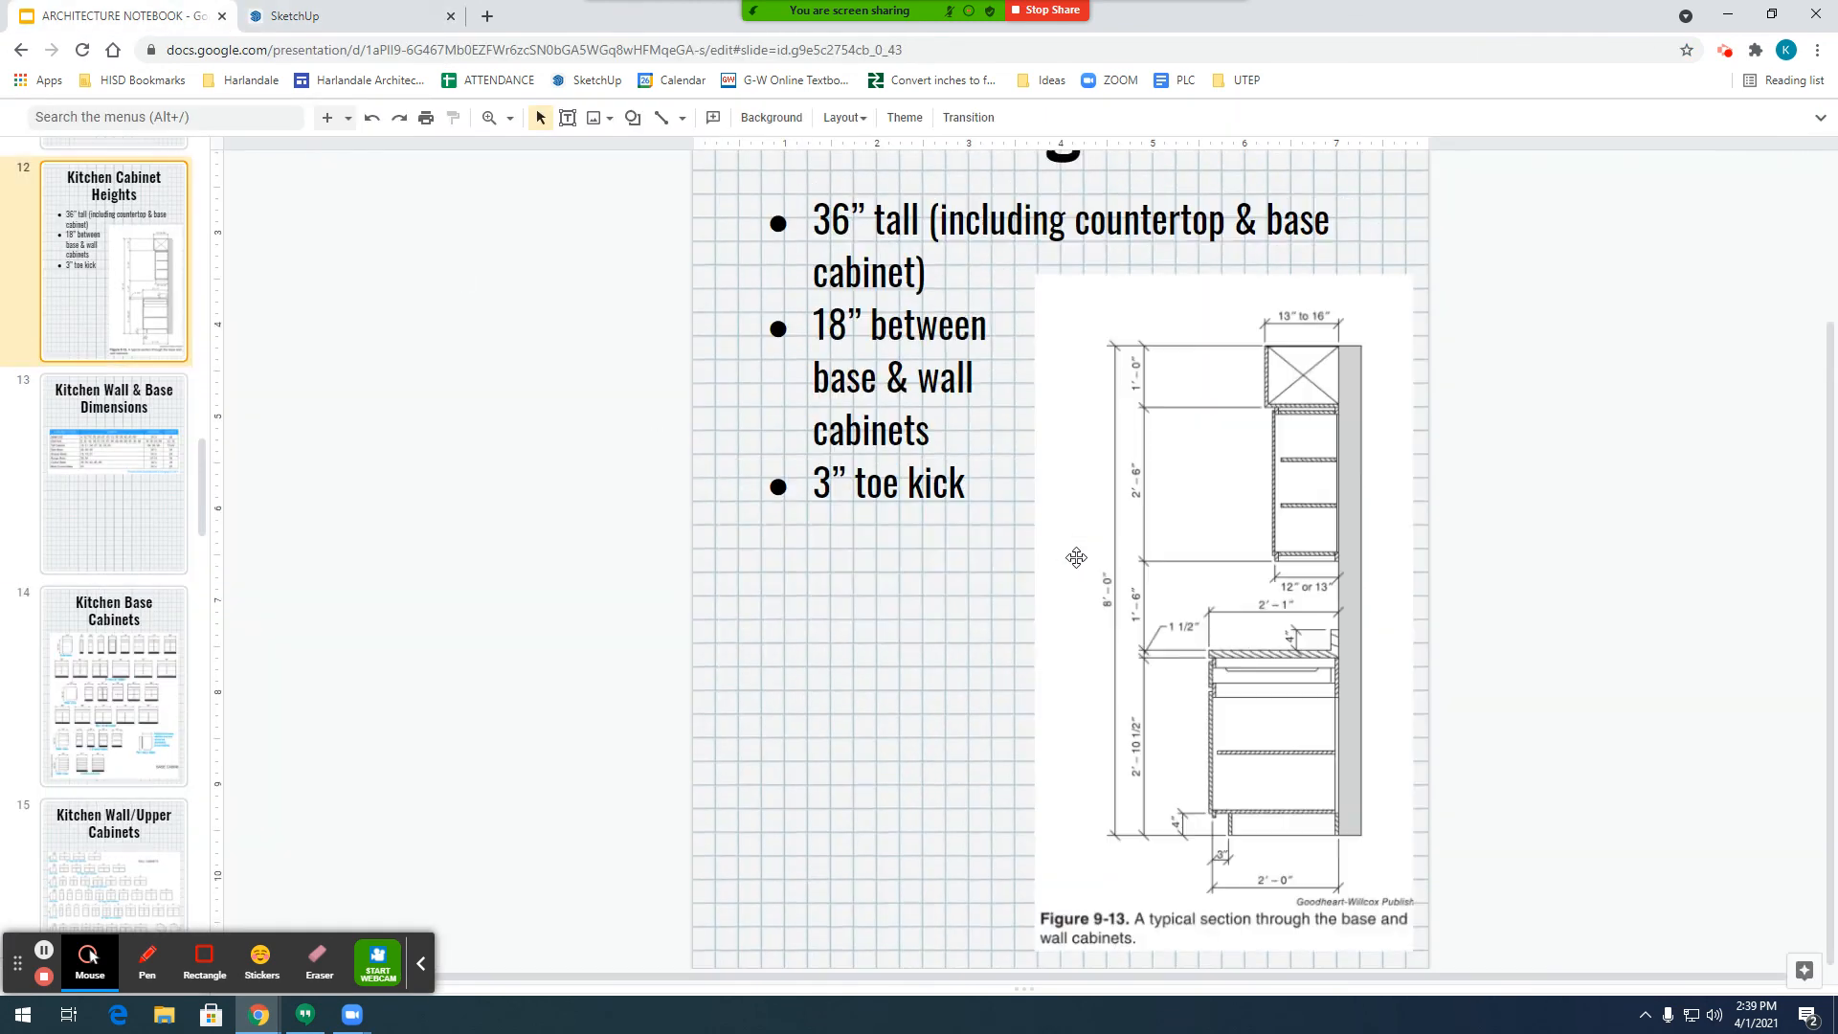
scroll(34, 532, "down", 3)
scroll(37, 525, "up", 4)
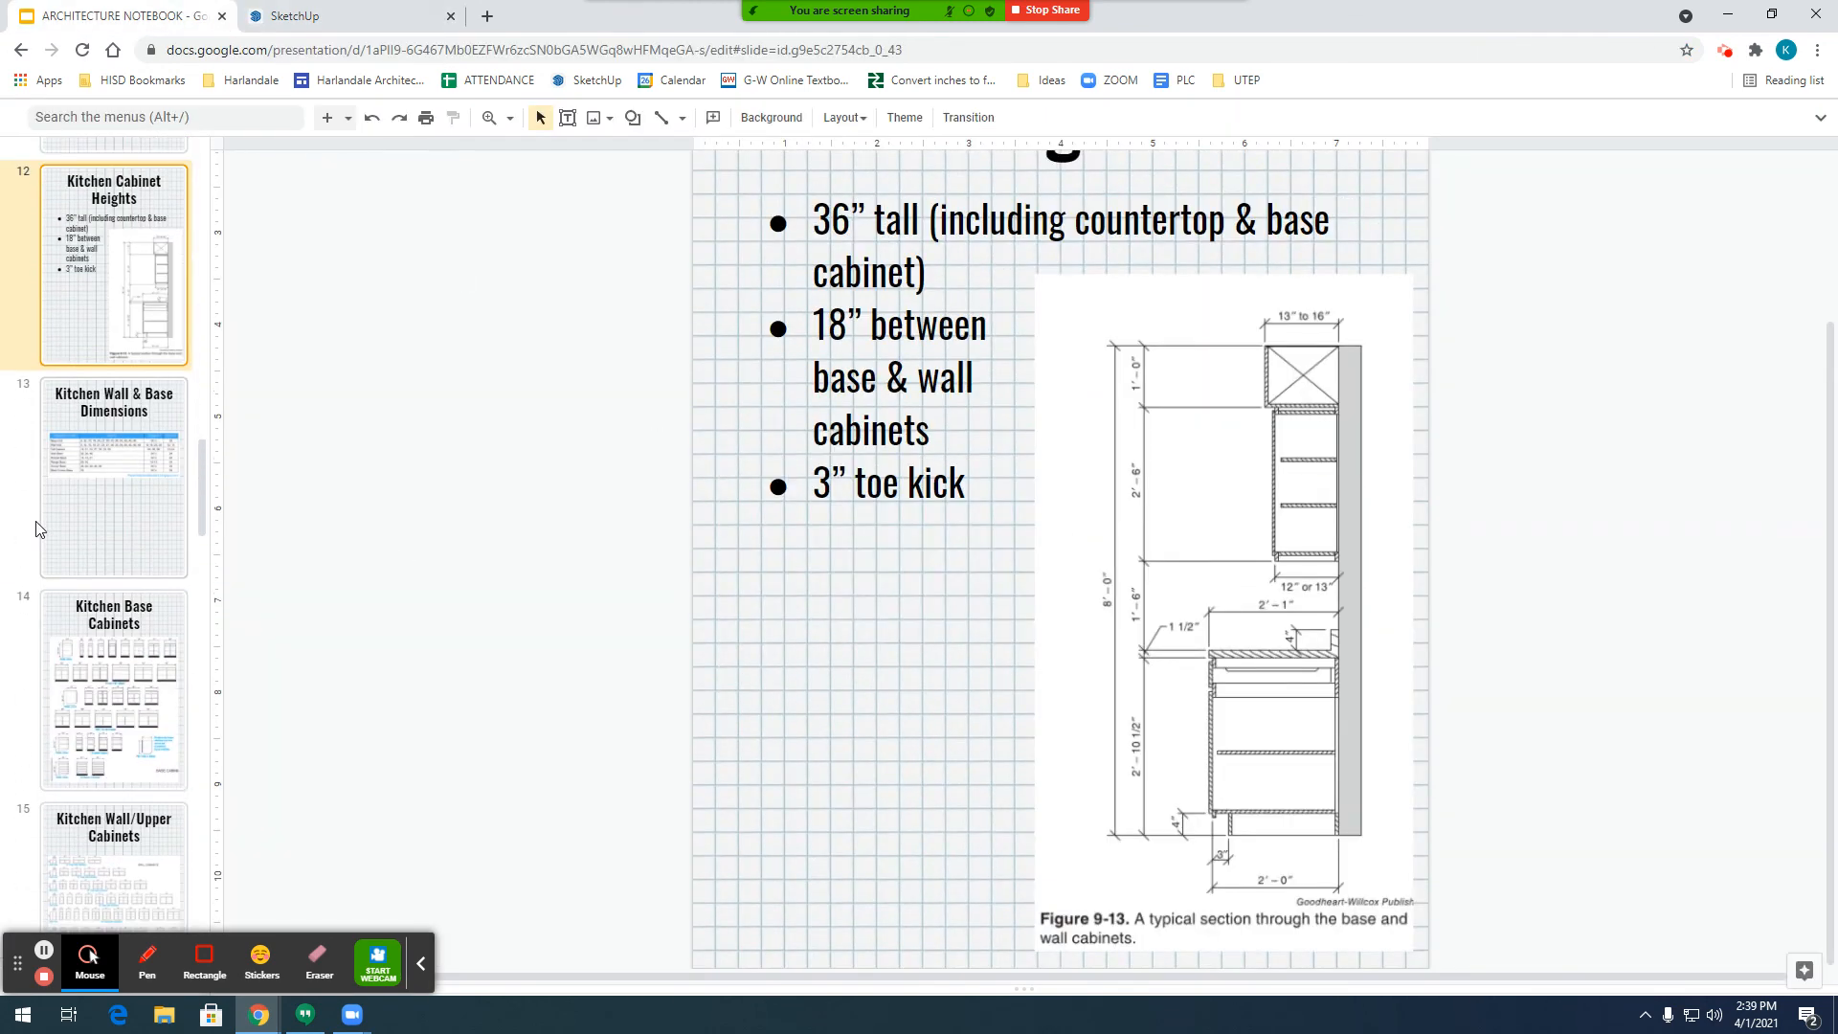
left_click(399, 16)
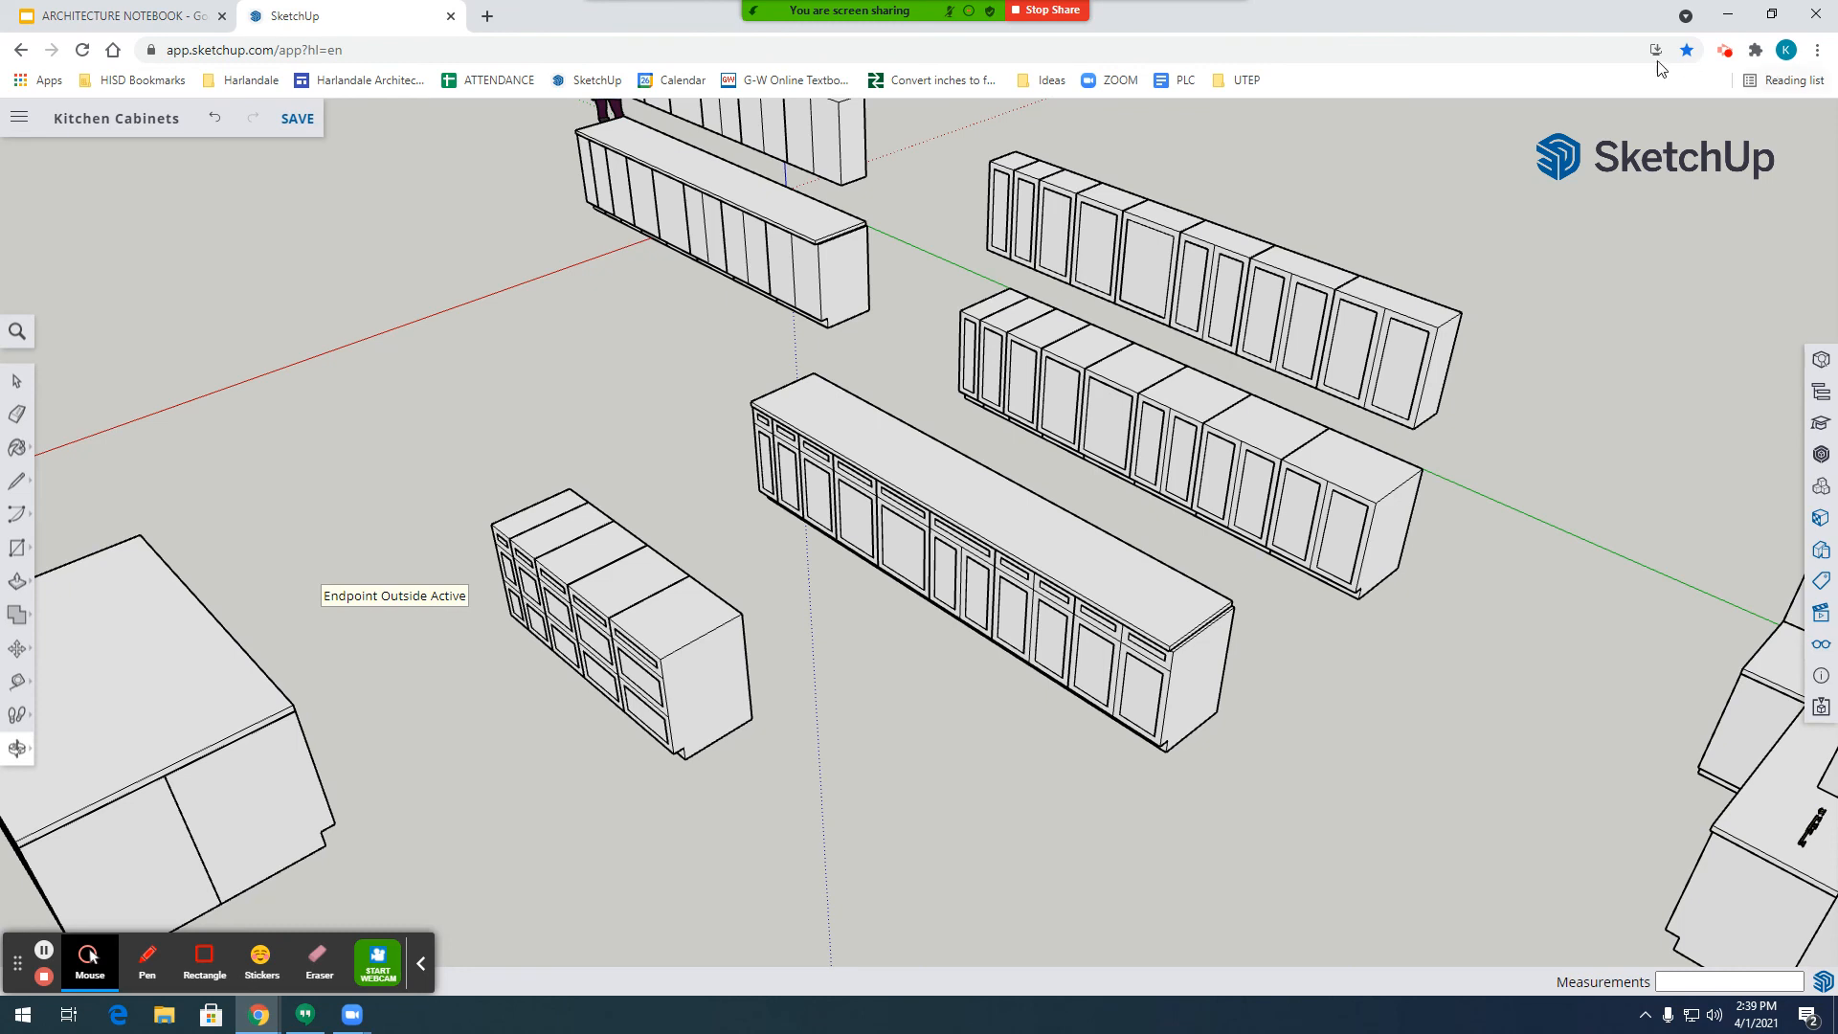
left_click(1725, 53)
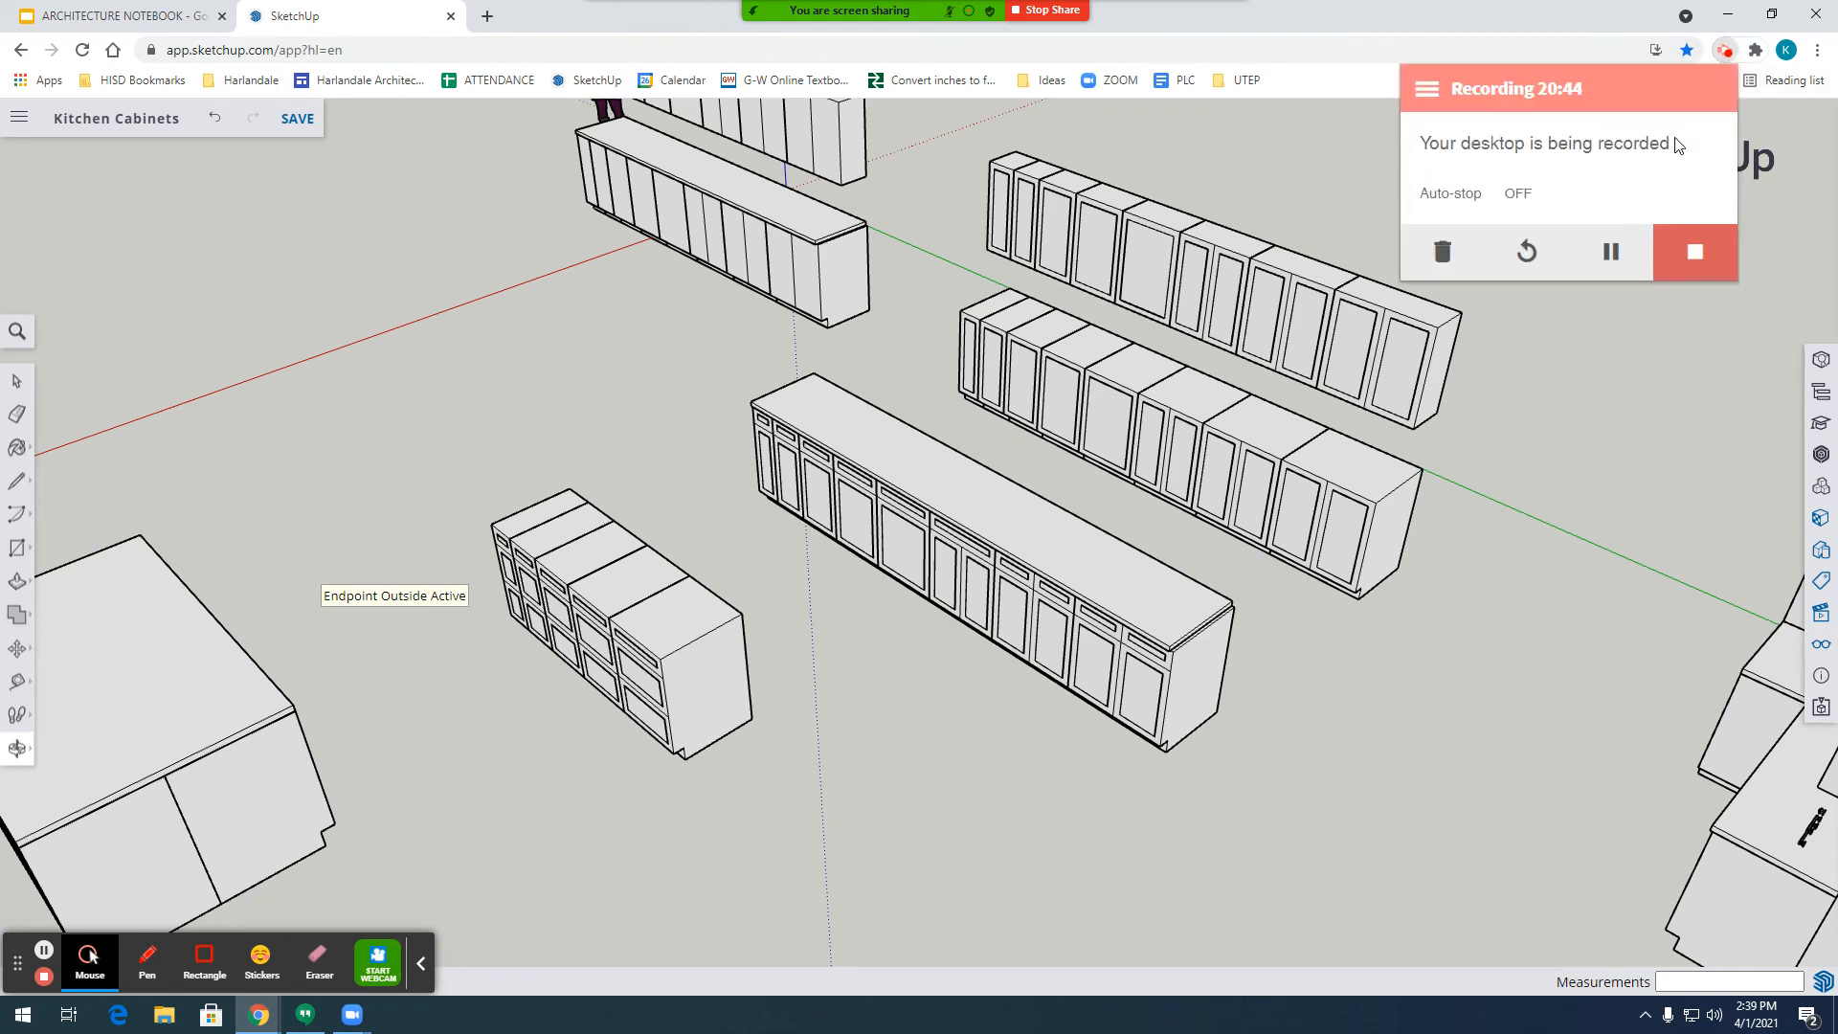